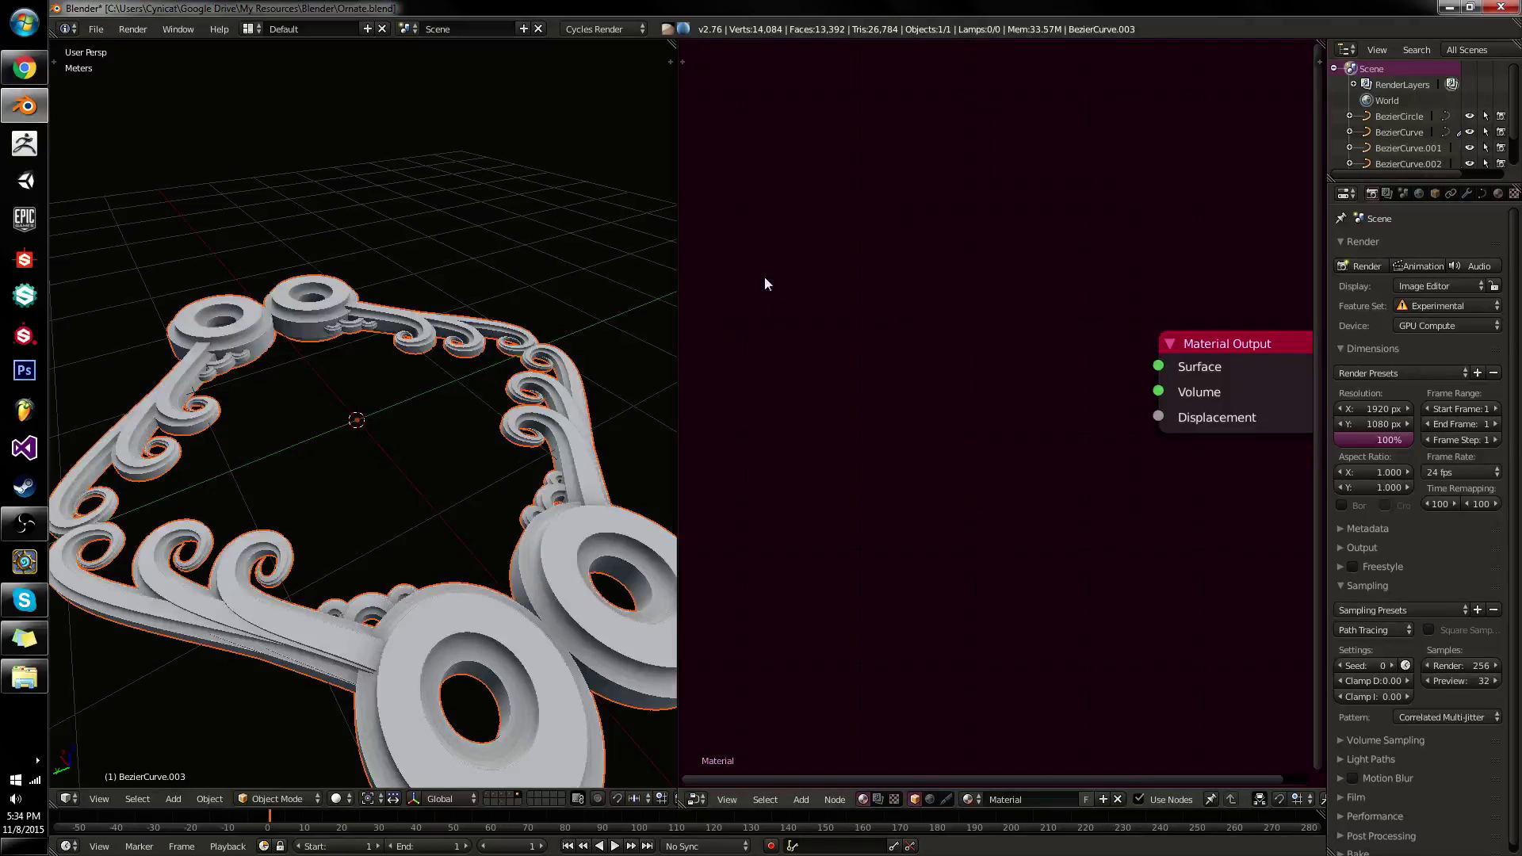
Add a Diffuse BSDF shader node to the material's node tree.
{"action": "key", "text": "shift+a"}
{"action": "mouse_move", "coordinate": [755, 157]}
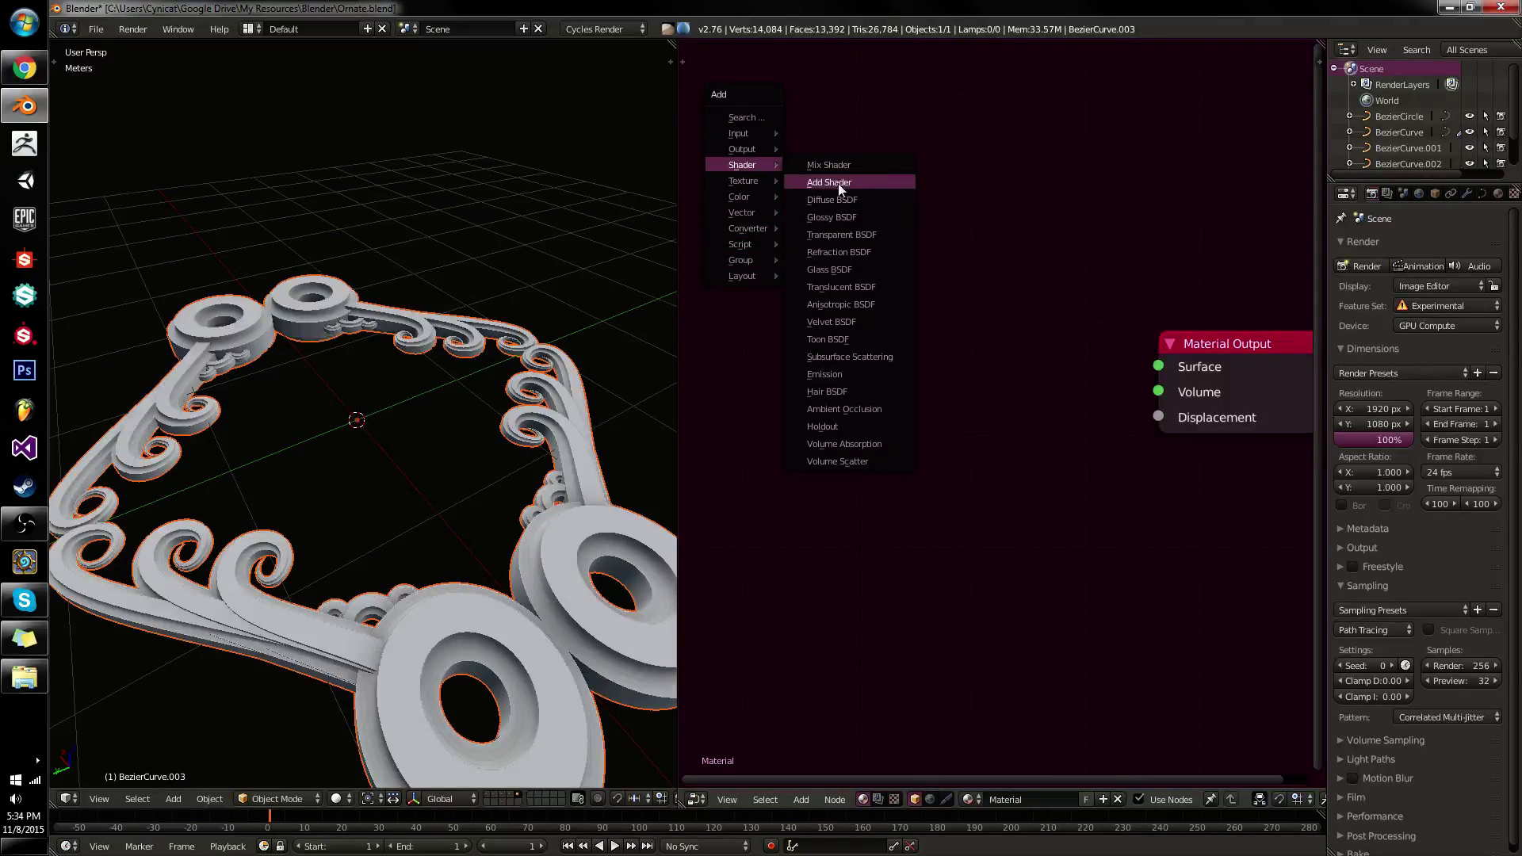
{"action": "left_click", "coordinate": [839, 183]}
{"action": "left_click", "coordinate": [764, 193]}
Add the Reflection node group, link it between the Diffuse BSDF and the Material Output surface, and switch the 3D view to rendered shading.
{"action": "key", "text": "shift+a"}
{"action": "mouse_move", "coordinate": [935, 315]}
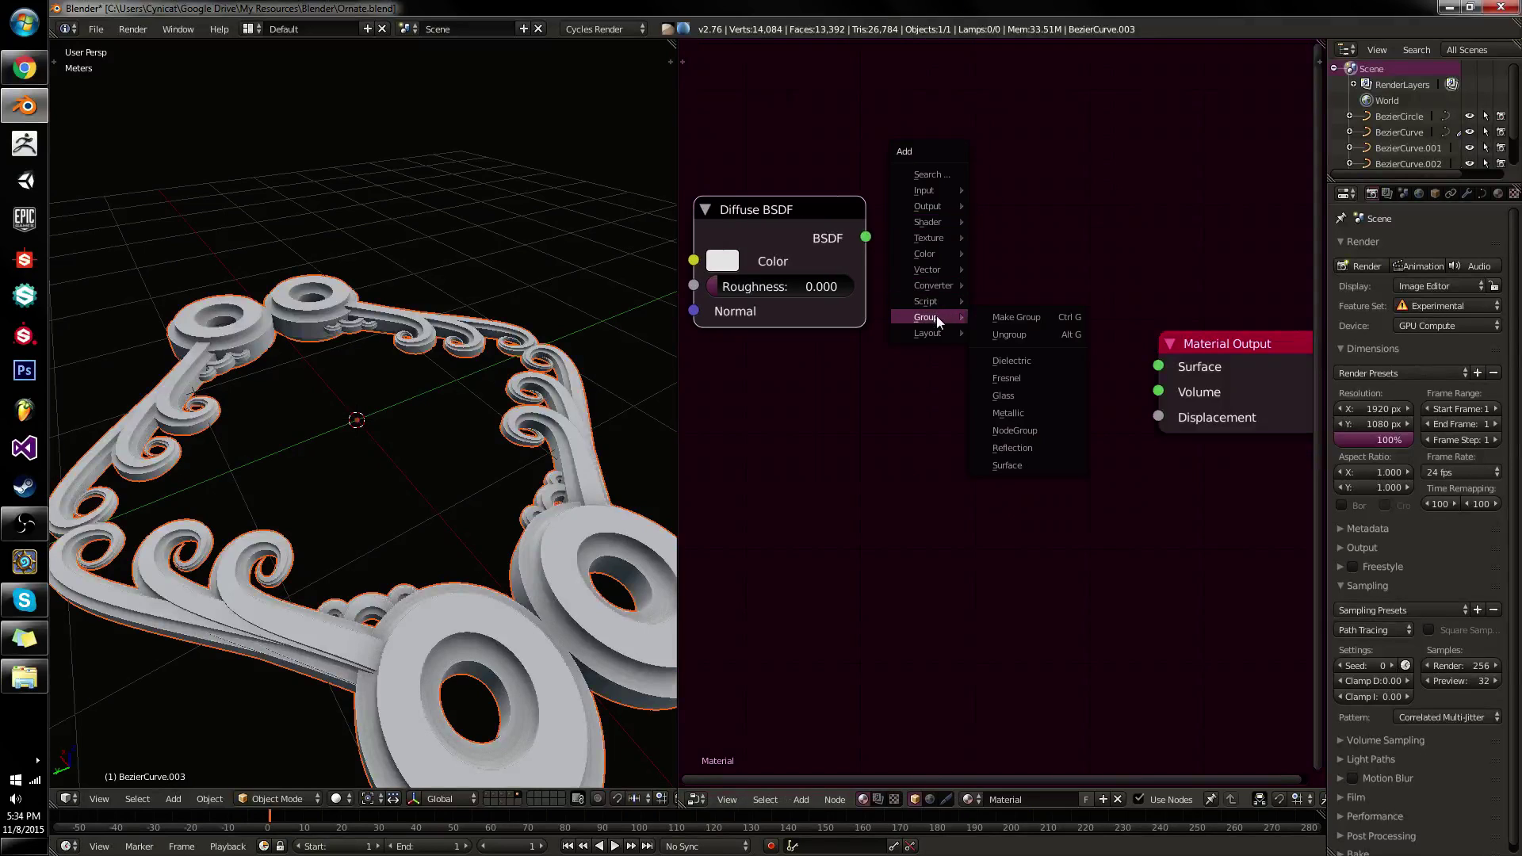
{"action": "left_click", "coordinate": [1054, 334]}
{"action": "left_click", "coordinate": [920, 147]}
{"action": "right_click_drag", "start_coordinate": [824, 241], "coordinate": [1062, 167], "text": "alt"}
{"action": "left_click", "coordinate": [1034, 162], "text": "ctrl+shift"}
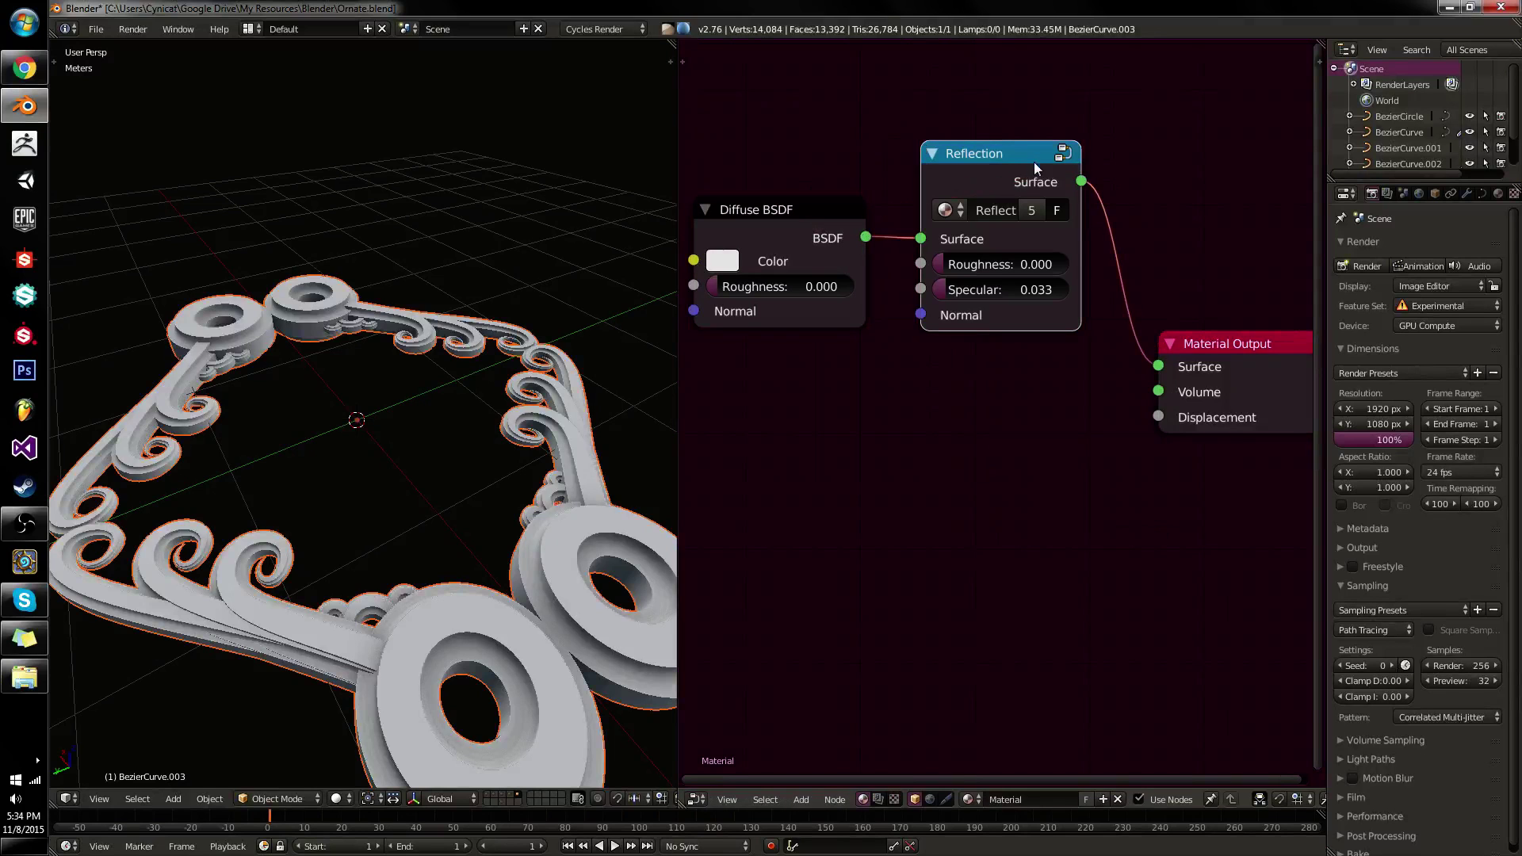
{"action": "key", "text": "shift+z"}
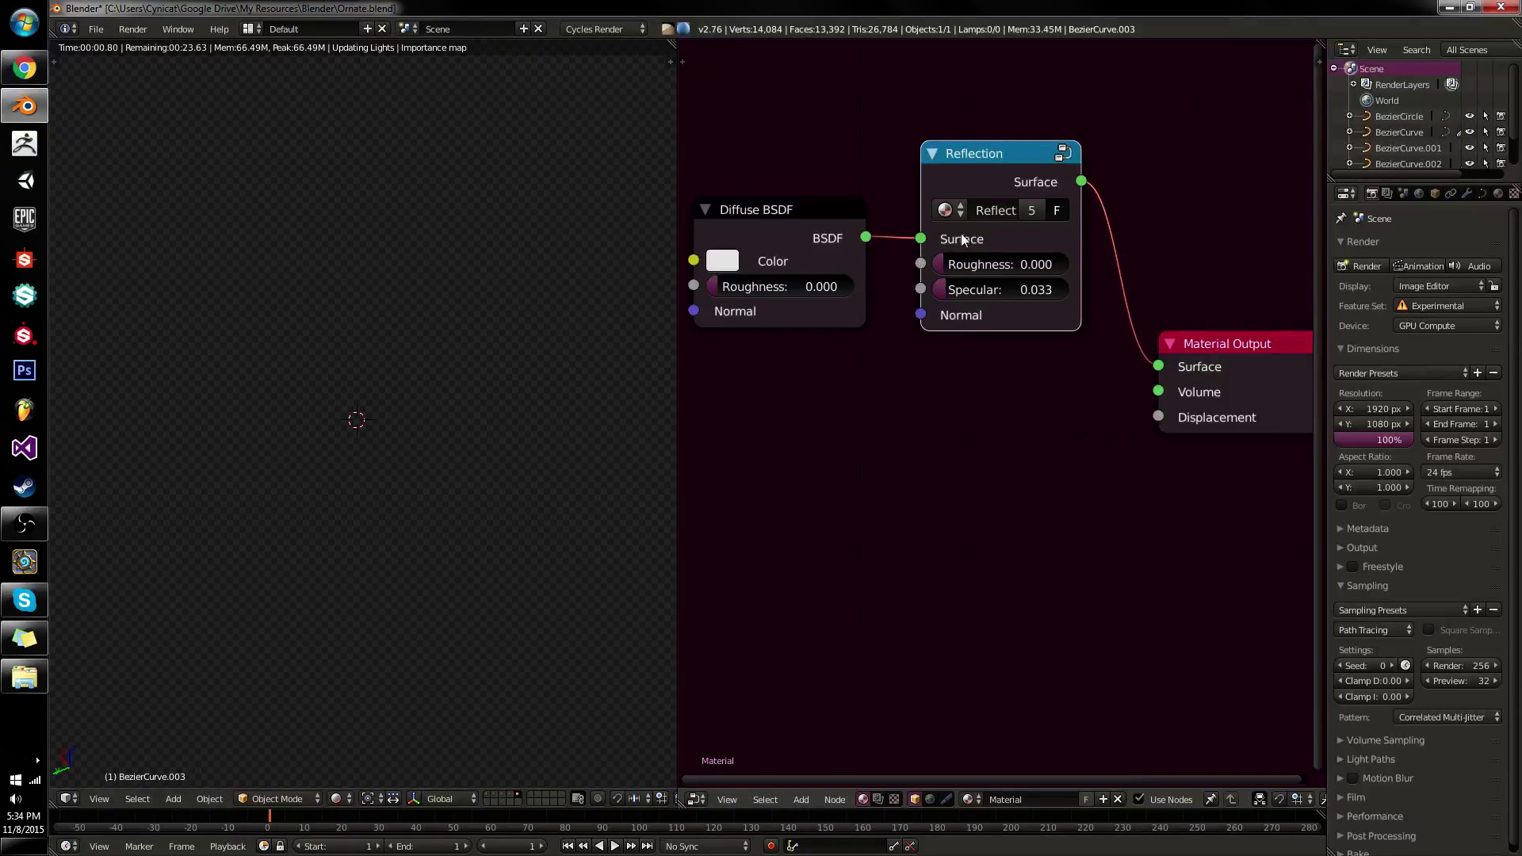
Reposition the Diffuse BSDF and Reflection nodes together above and ahead of the Material Output.
{"action": "middle_click_drag", "start_coordinate": [961, 241], "coordinate": [1025, 276]}
{"action": "key", "text": "g"}
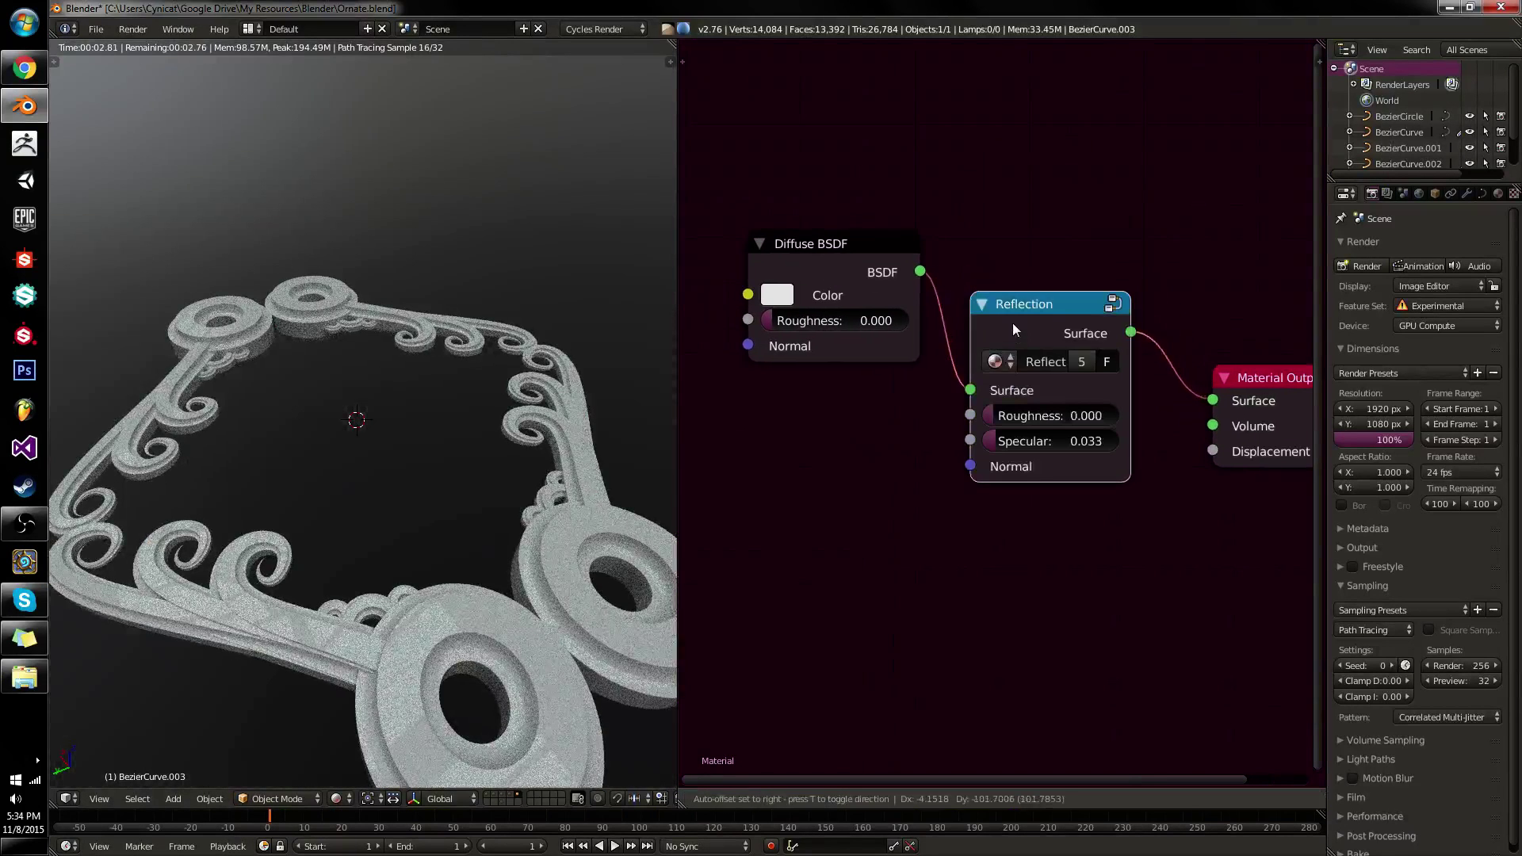
{"action": "right_click", "coordinate": [1011, 322]}
{"action": "key", "text": "b"}
{"action": "left_click_drag", "start_coordinate": [888, 309], "coordinate": [1047, 189]}
{"action": "key", "text": "g"}
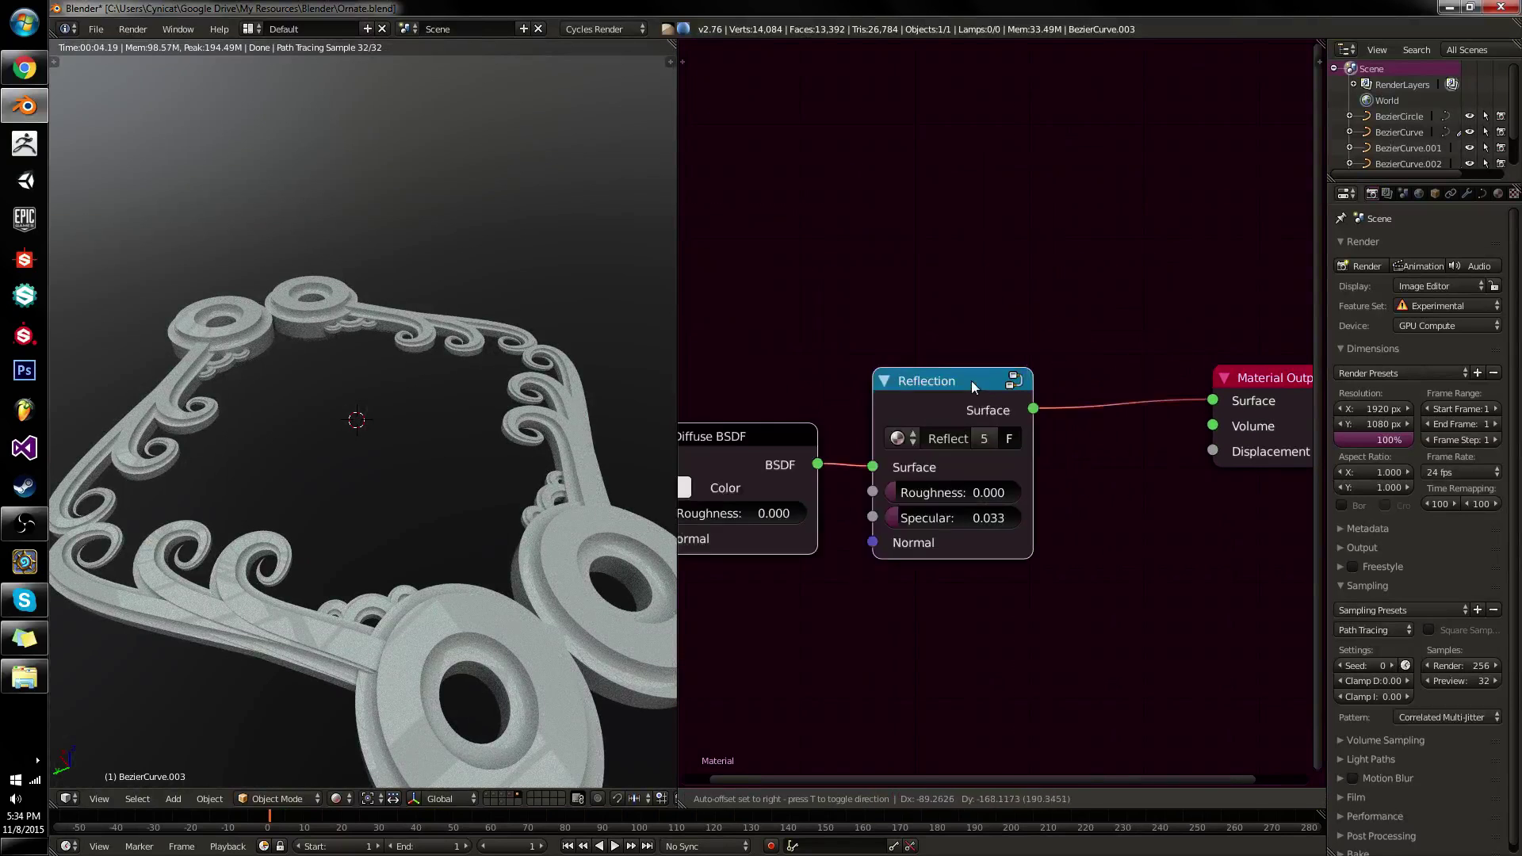
{"action": "left_click", "coordinate": [944, 234]}
{"action": "scroll", "coordinate": [983, 269], "scroll_direction": "down", "scroll_amount": 2}
{"action": "left_click_drag", "start_coordinate": [994, 281], "coordinate": [917, 215]}
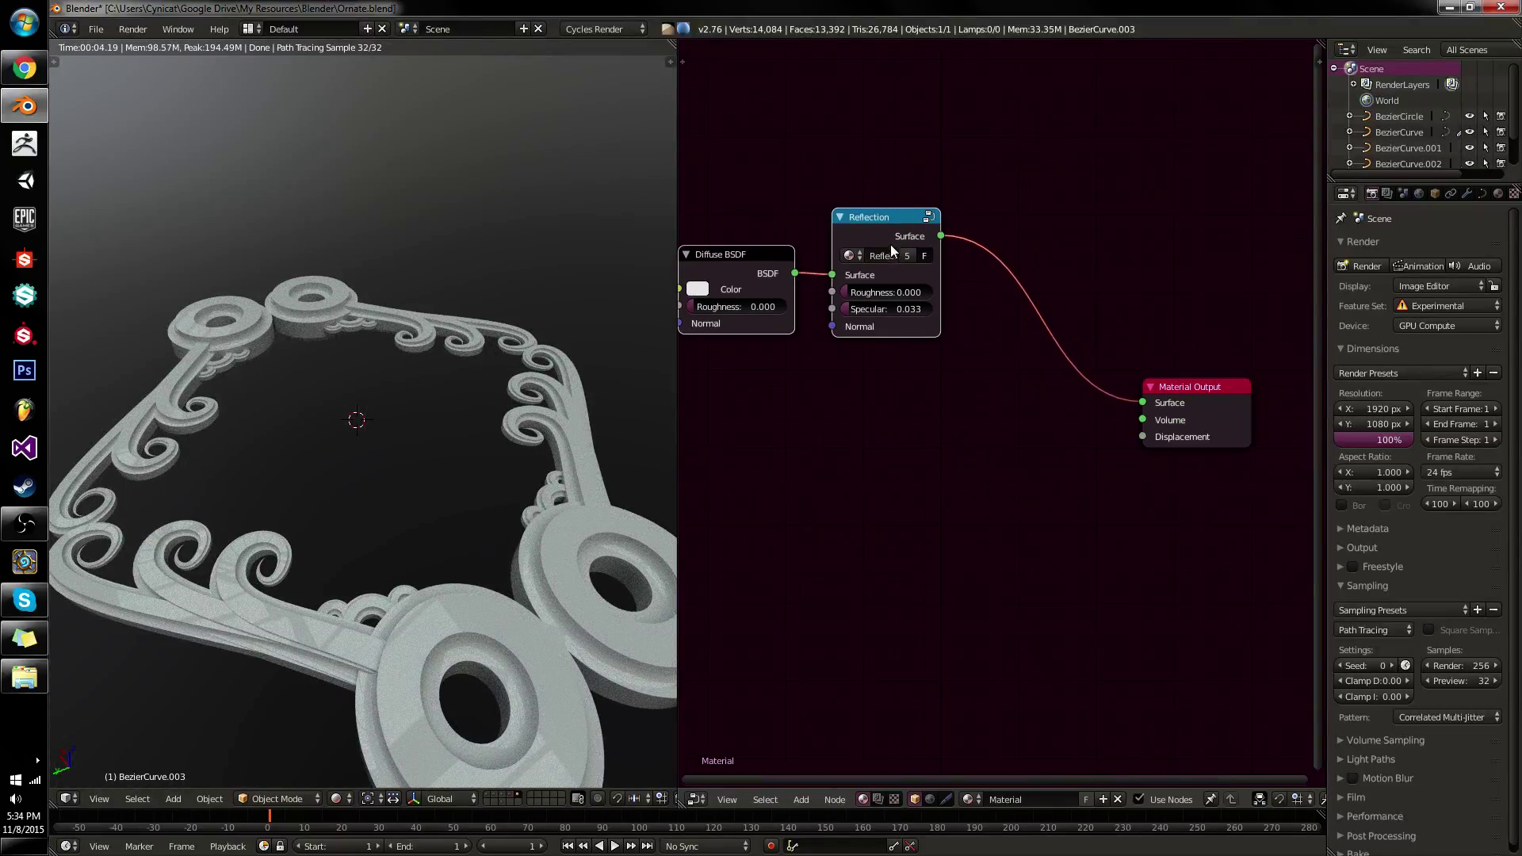
{"action": "key", "text": "g"}
{"action": "right_click", "coordinate": [1052, 212]}
{"action": "key", "text": "g"}
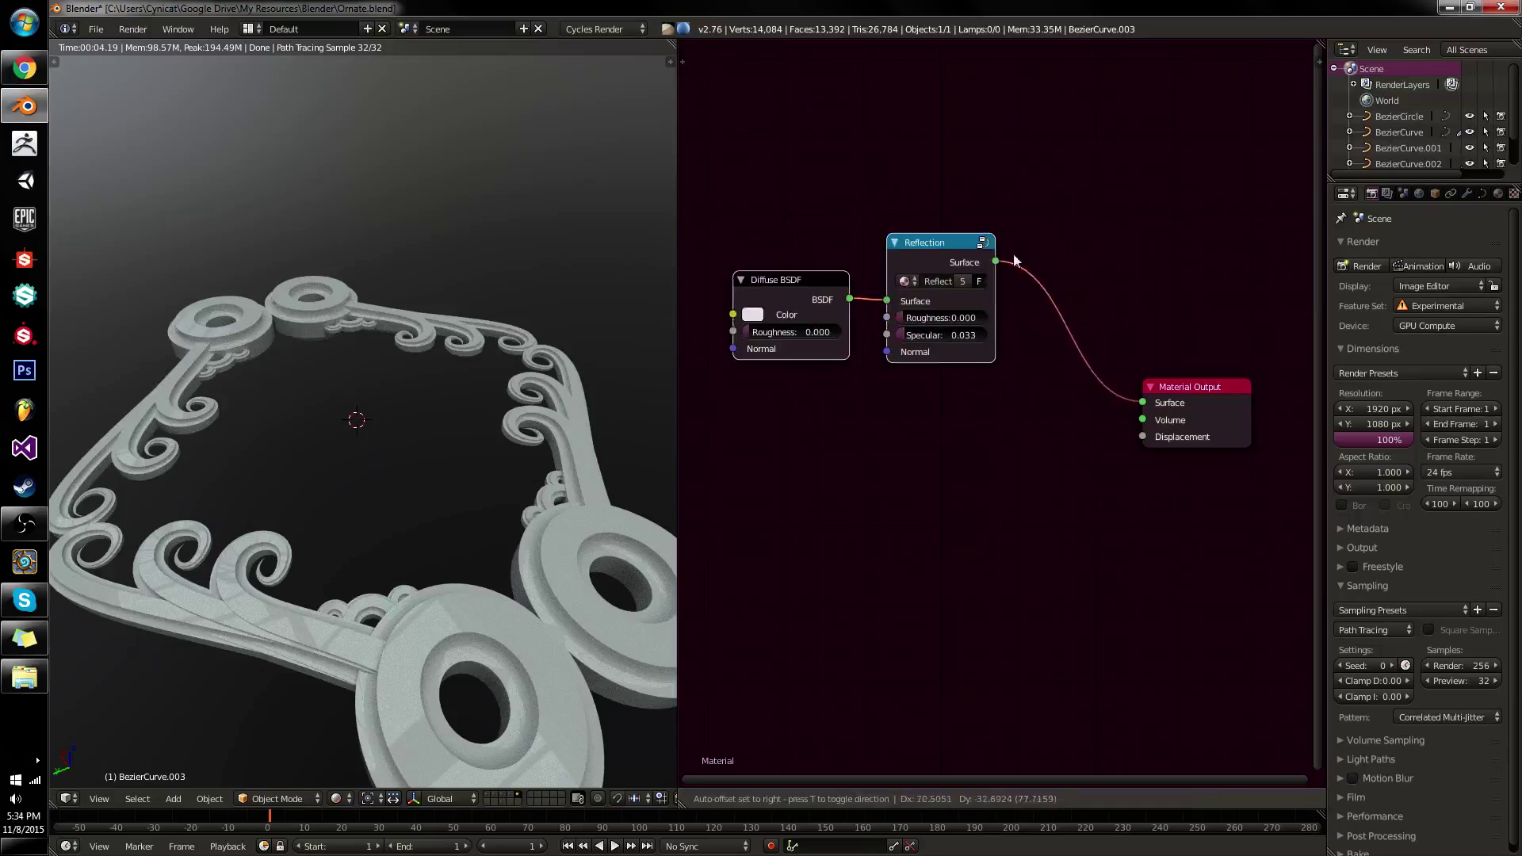
{"action": "left_click", "coordinate": [967, 248]}
{"action": "key", "text": "shift+a"}
{"action": "mouse_move", "coordinate": [947, 297]}
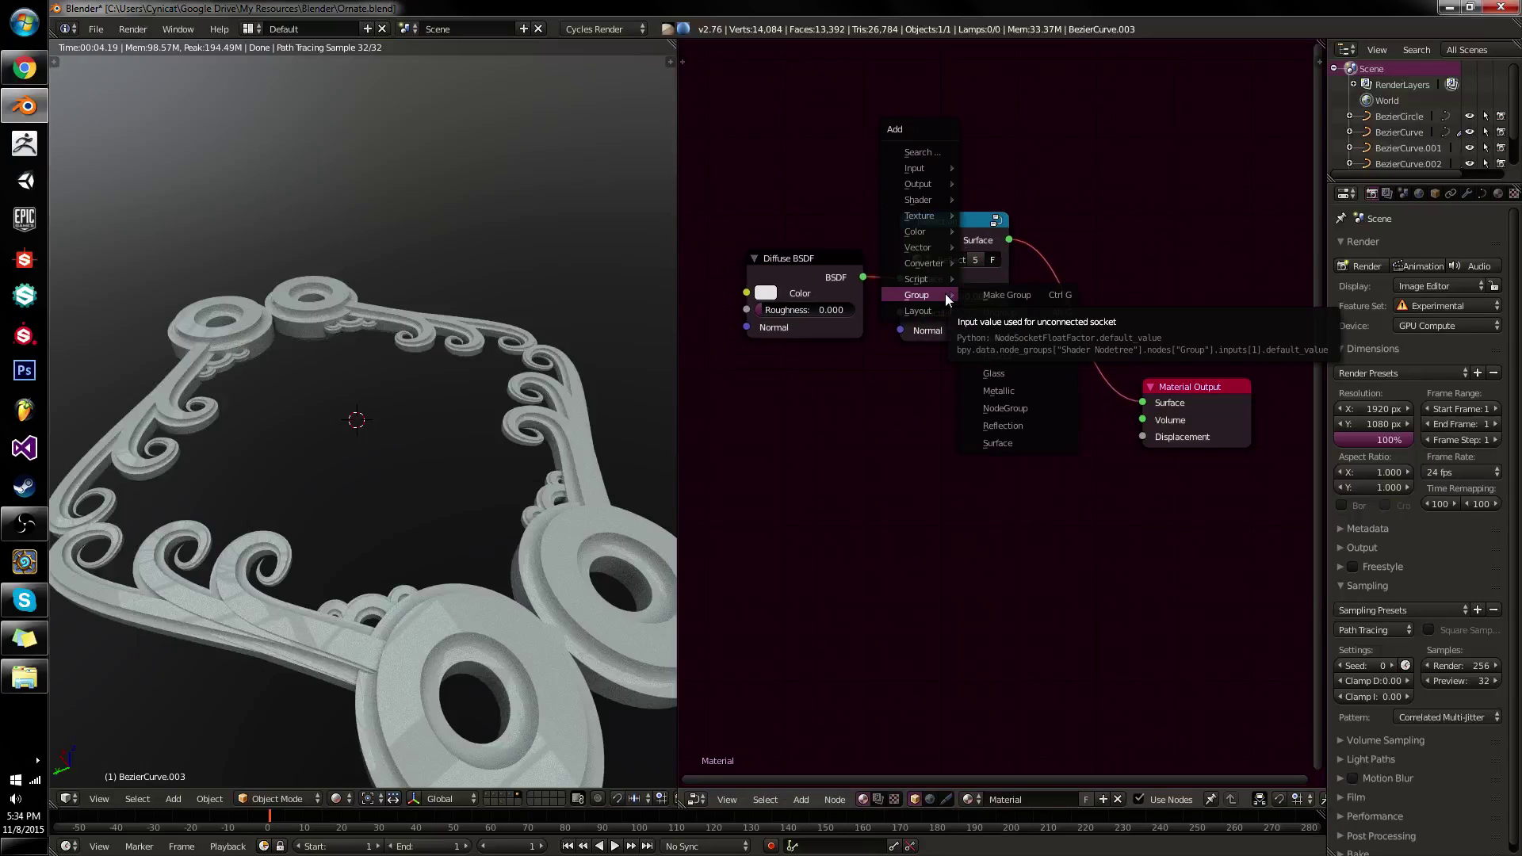
{"action": "left_click", "coordinate": [1016, 449]}
{"action": "left_click", "coordinate": [1016, 449]}
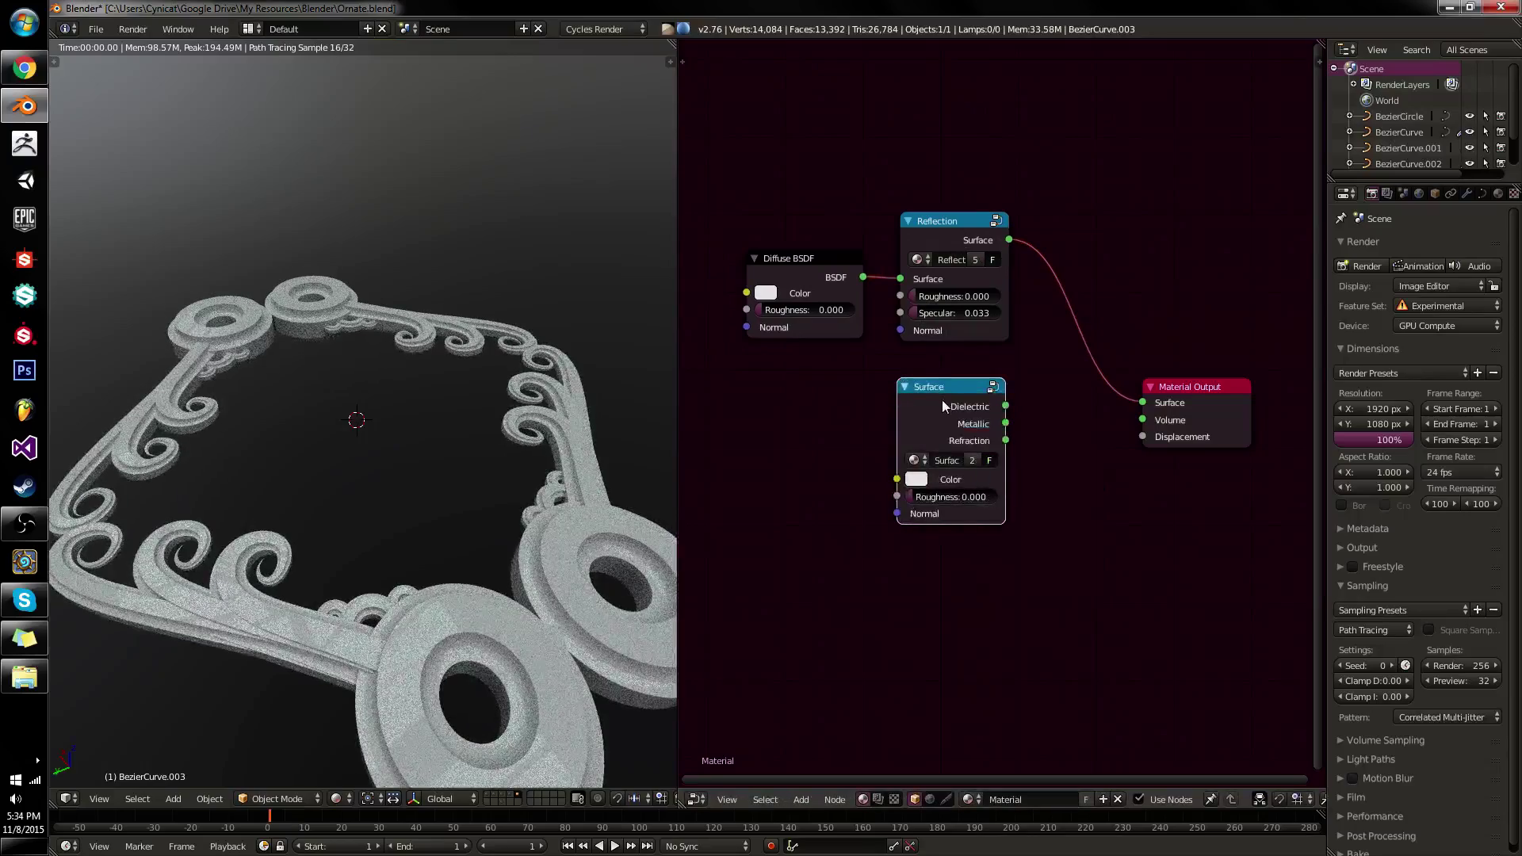
{"action": "key", "text": "x"}
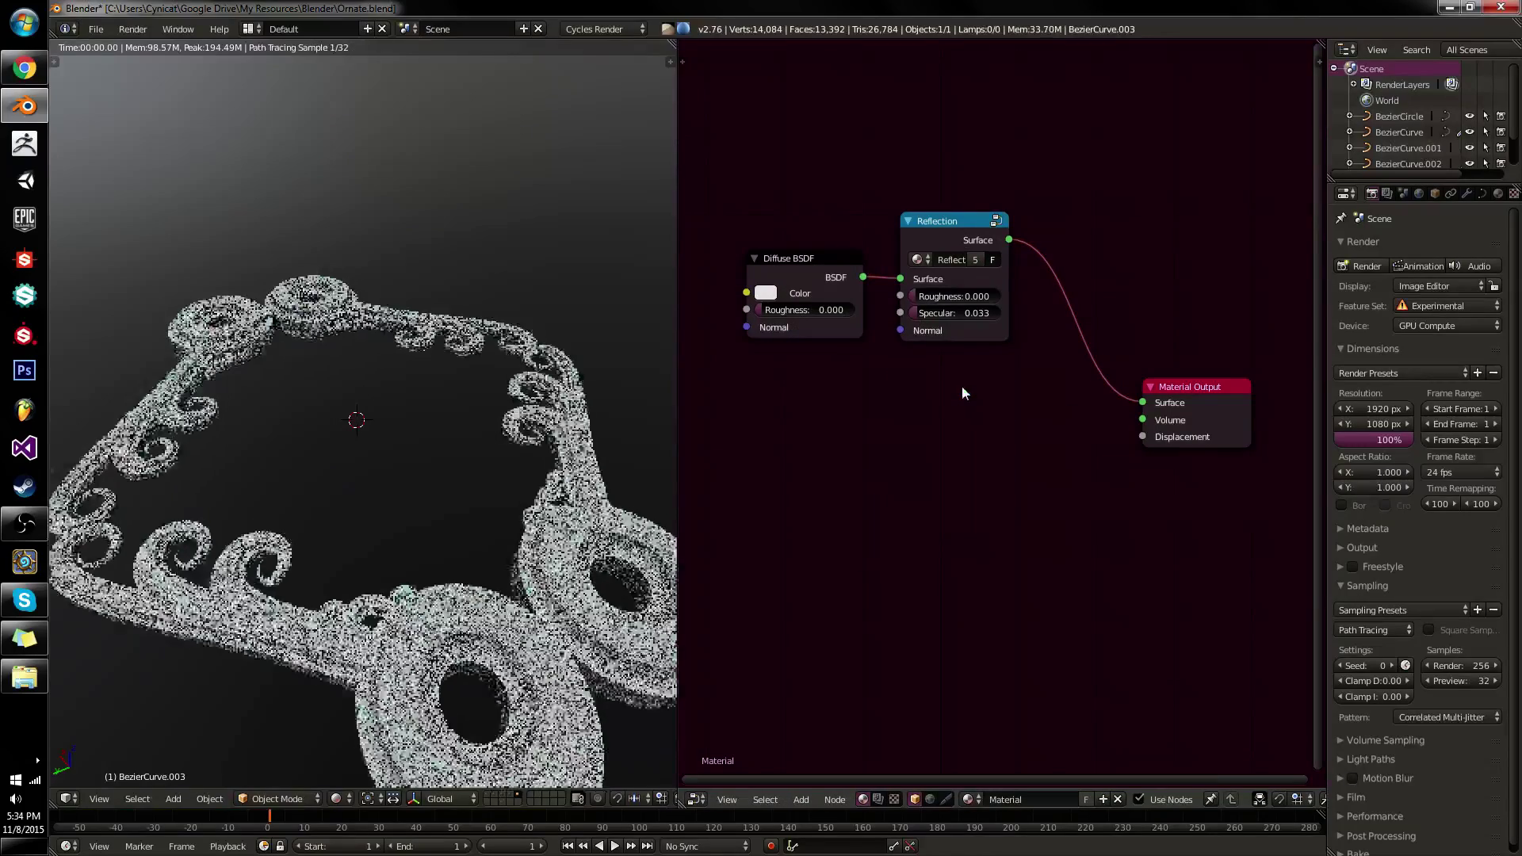
Add the Dielectric node group below Reflection and compare both by connecting each in turn to the Material Output surface.
{"action": "key", "text": "shift+a"}
{"action": "mouse_move", "coordinate": [911, 391]}
{"action": "left_click", "coordinate": [983, 424]}
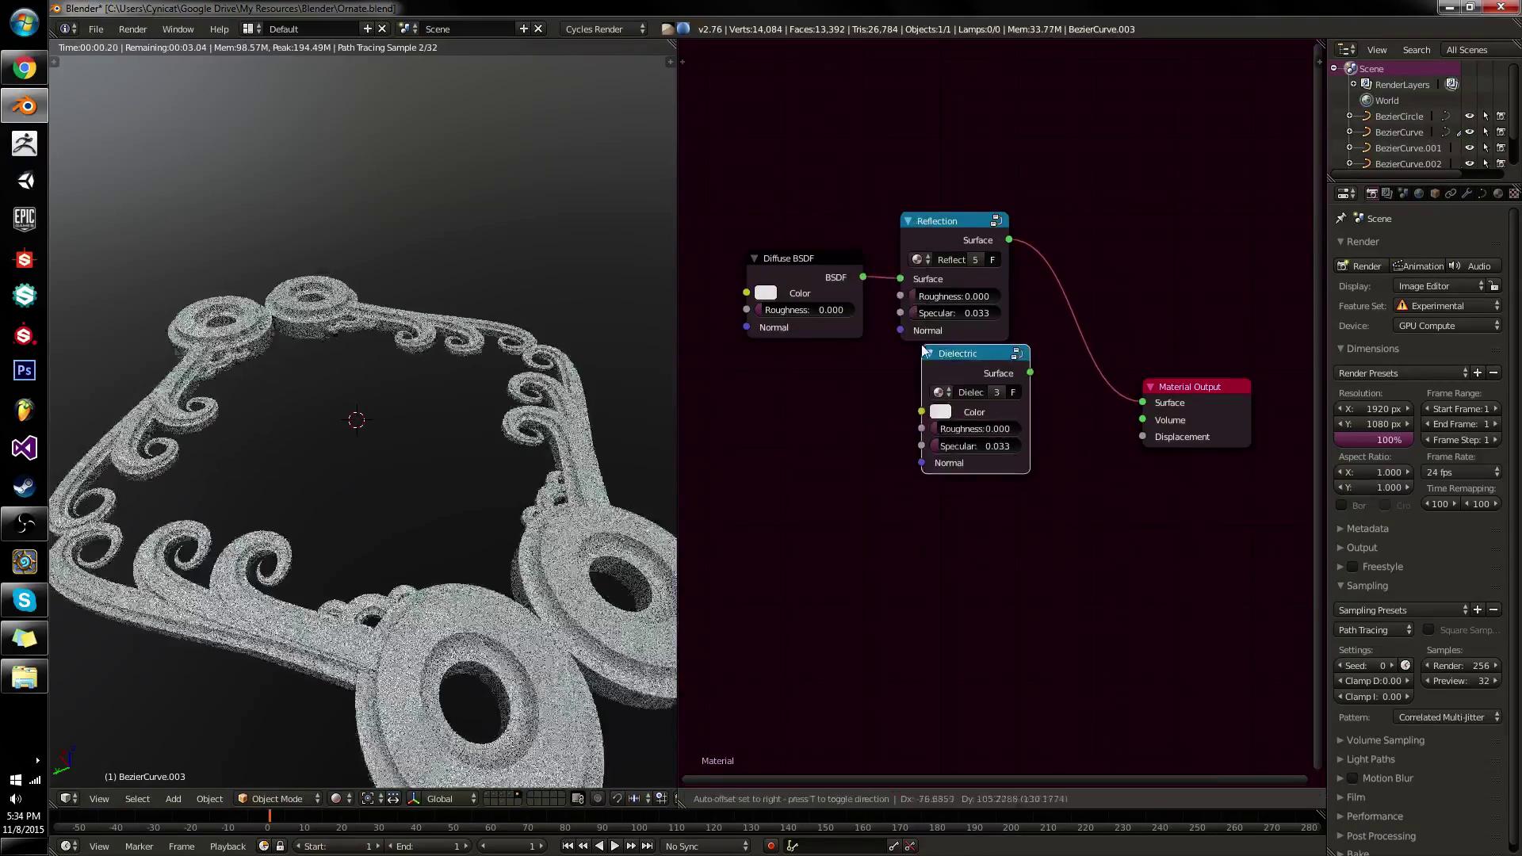
{"action": "left_click", "coordinate": [911, 360]}
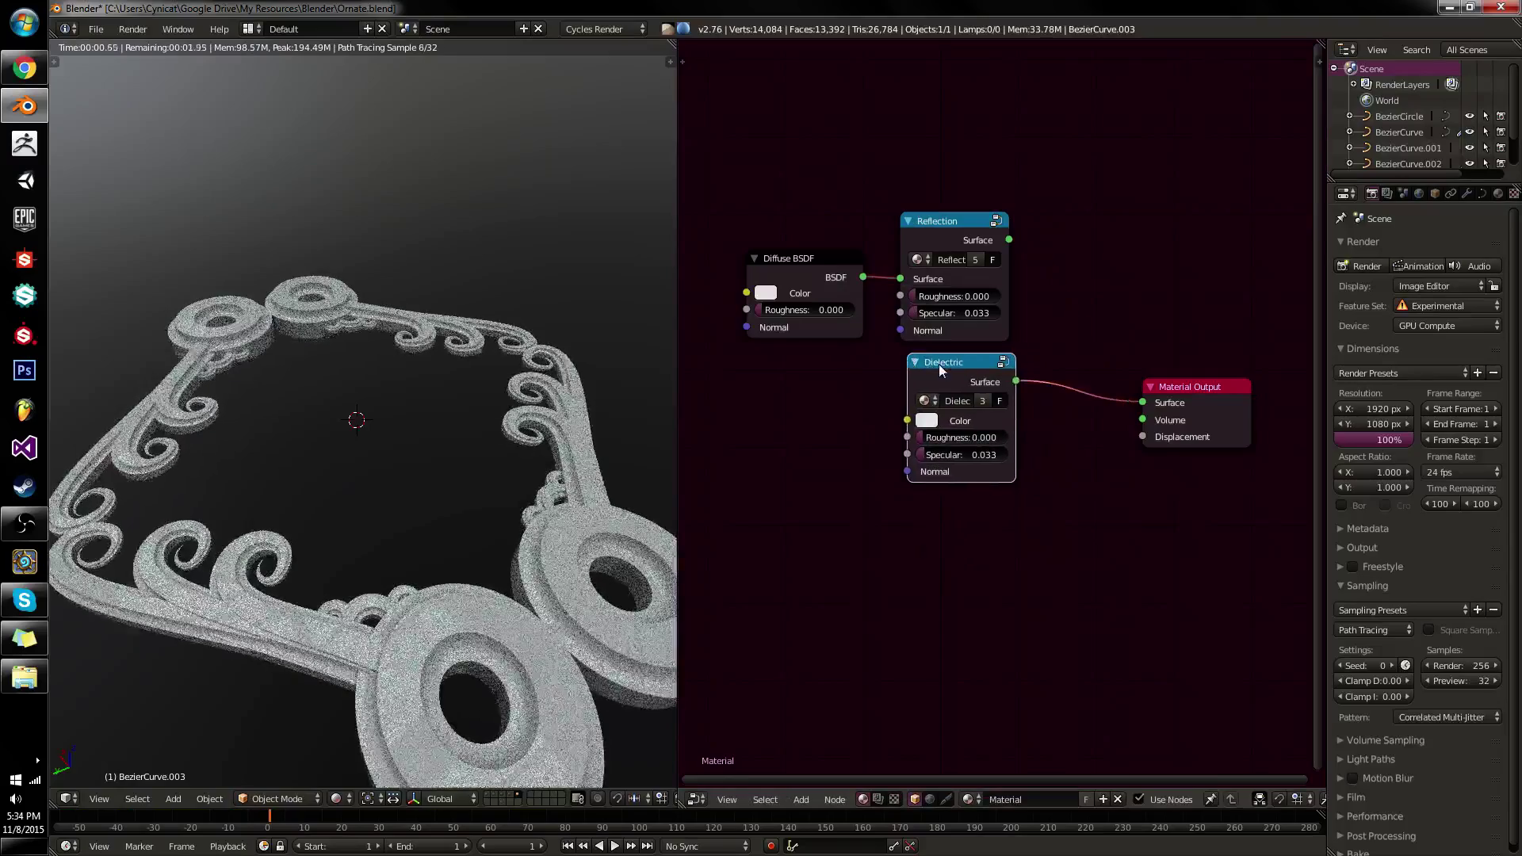
{"action": "left_click", "coordinate": [978, 221], "text": "ctrl+shift"}
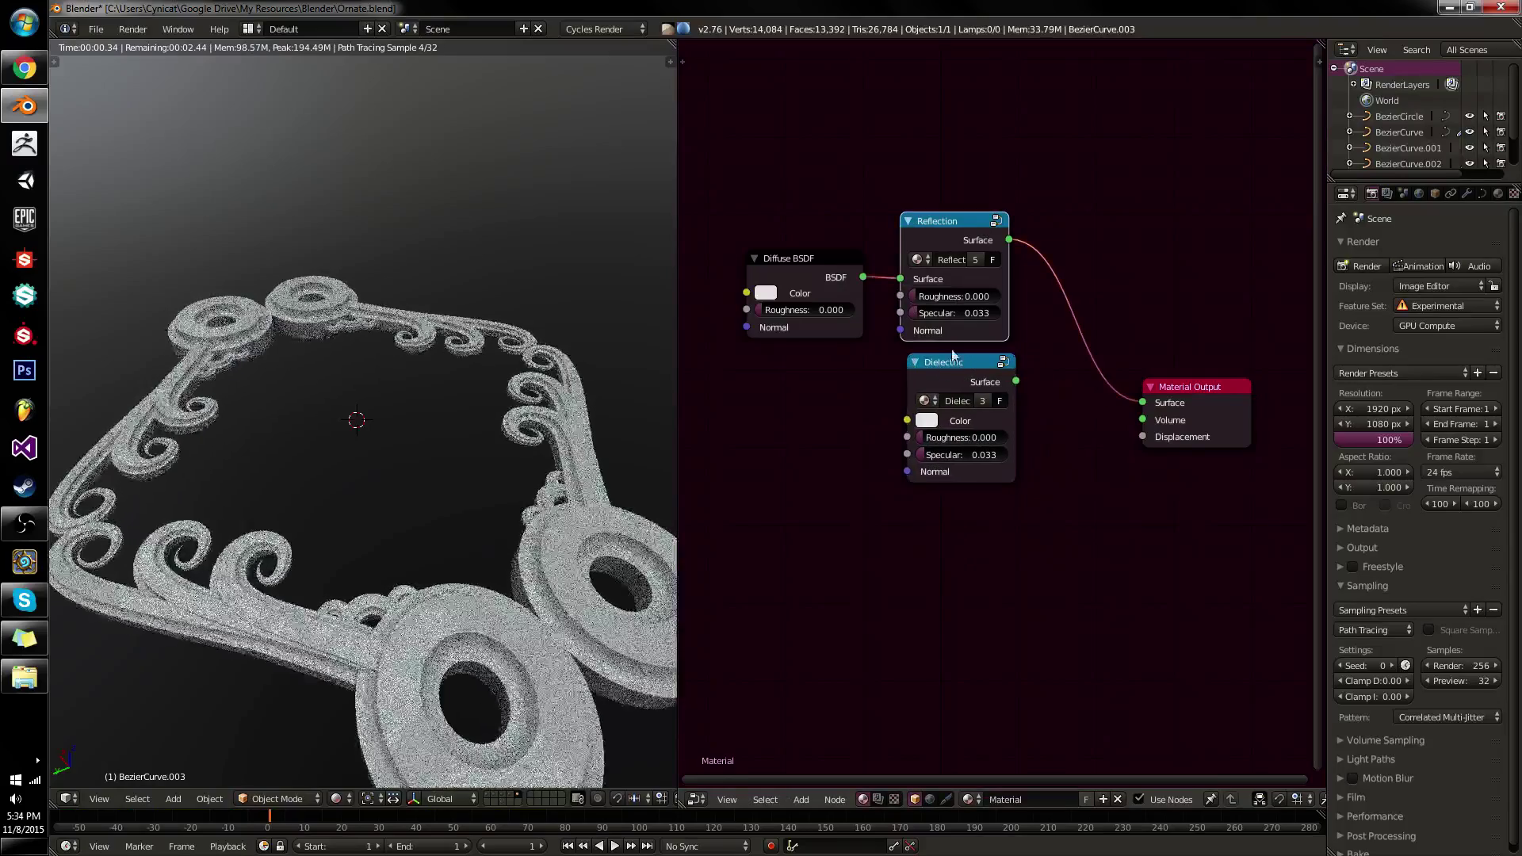
{"action": "left_click", "coordinate": [959, 356], "text": "ctrl+shift"}
Delete the Diffuse BSDF, Reflection and Dielectric nodes, keeping only the Material Output.
{"action": "left_click_drag", "start_coordinate": [1024, 297], "coordinate": [785, 254]}
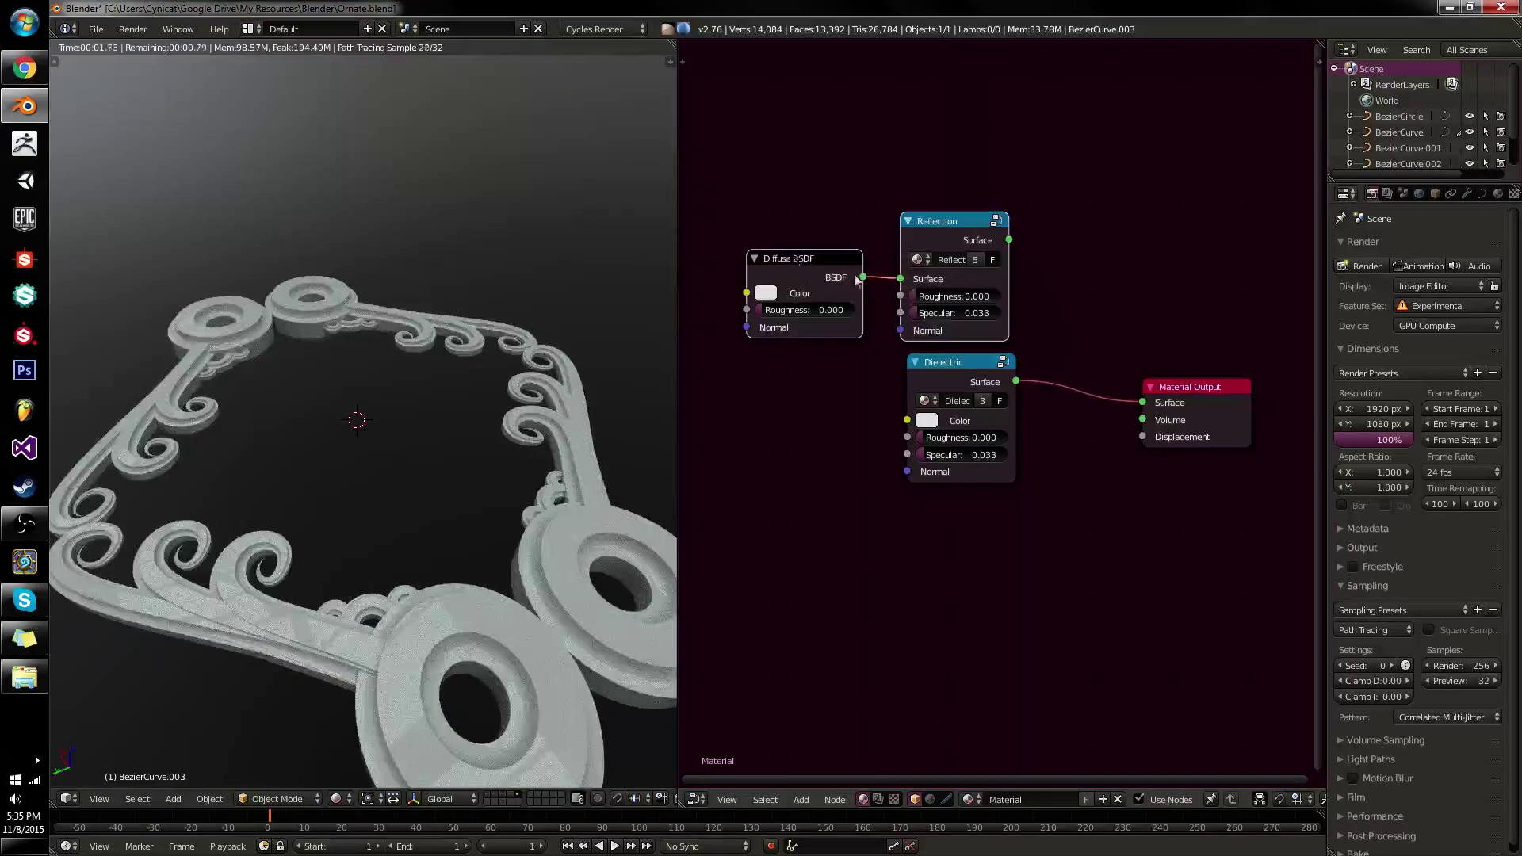
{"action": "key", "text": "x"}
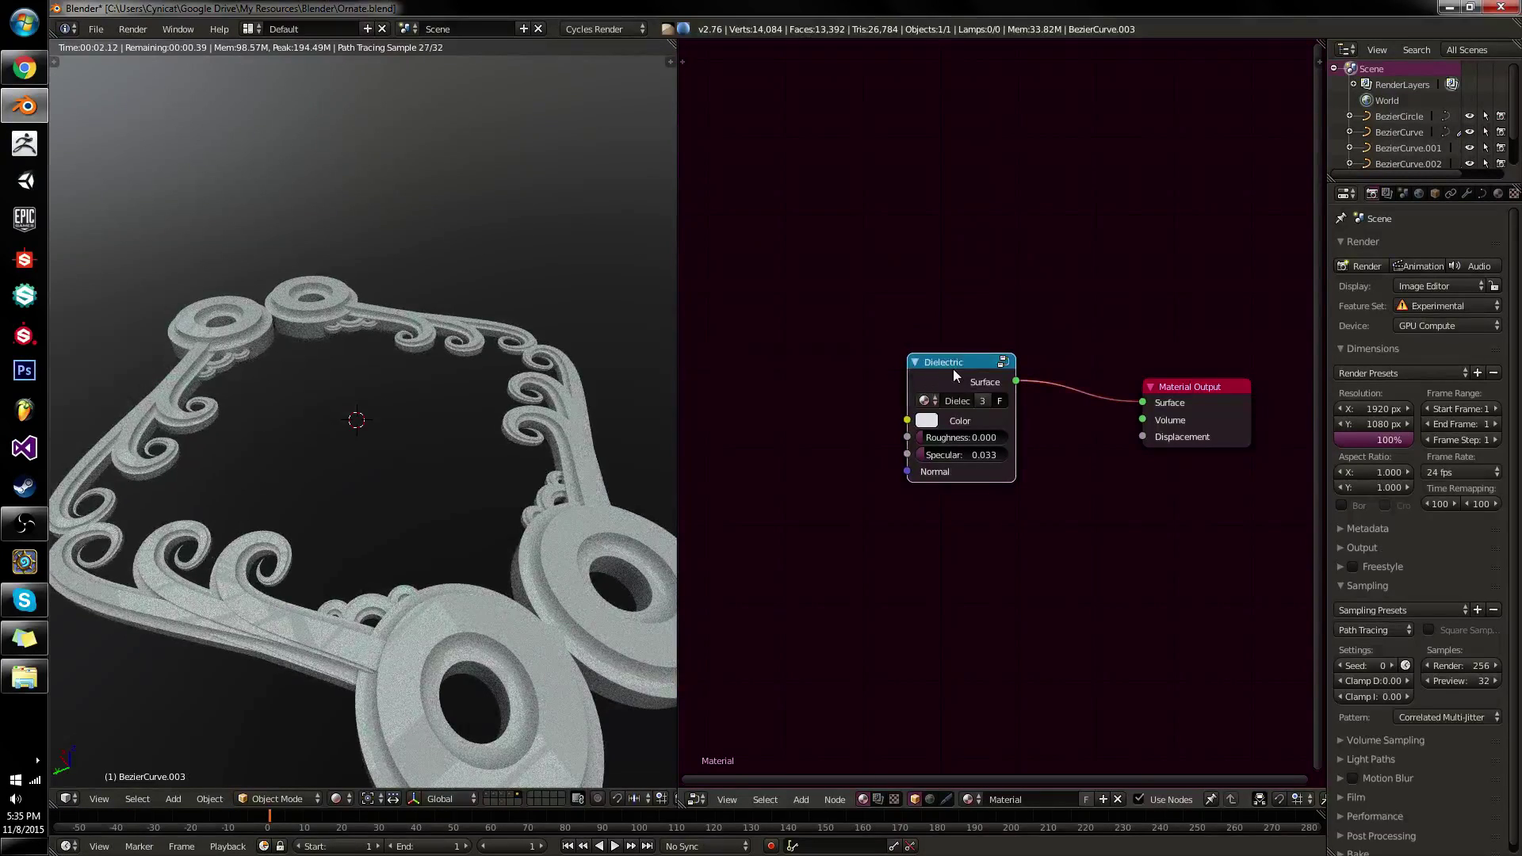
{"action": "key", "text": "x"}
Add a fresh Diffuse BSDF node in the empty space ahead of the Material Output.
{"action": "key", "text": "shift+a"}
{"action": "mouse_move", "coordinate": [935, 346]}
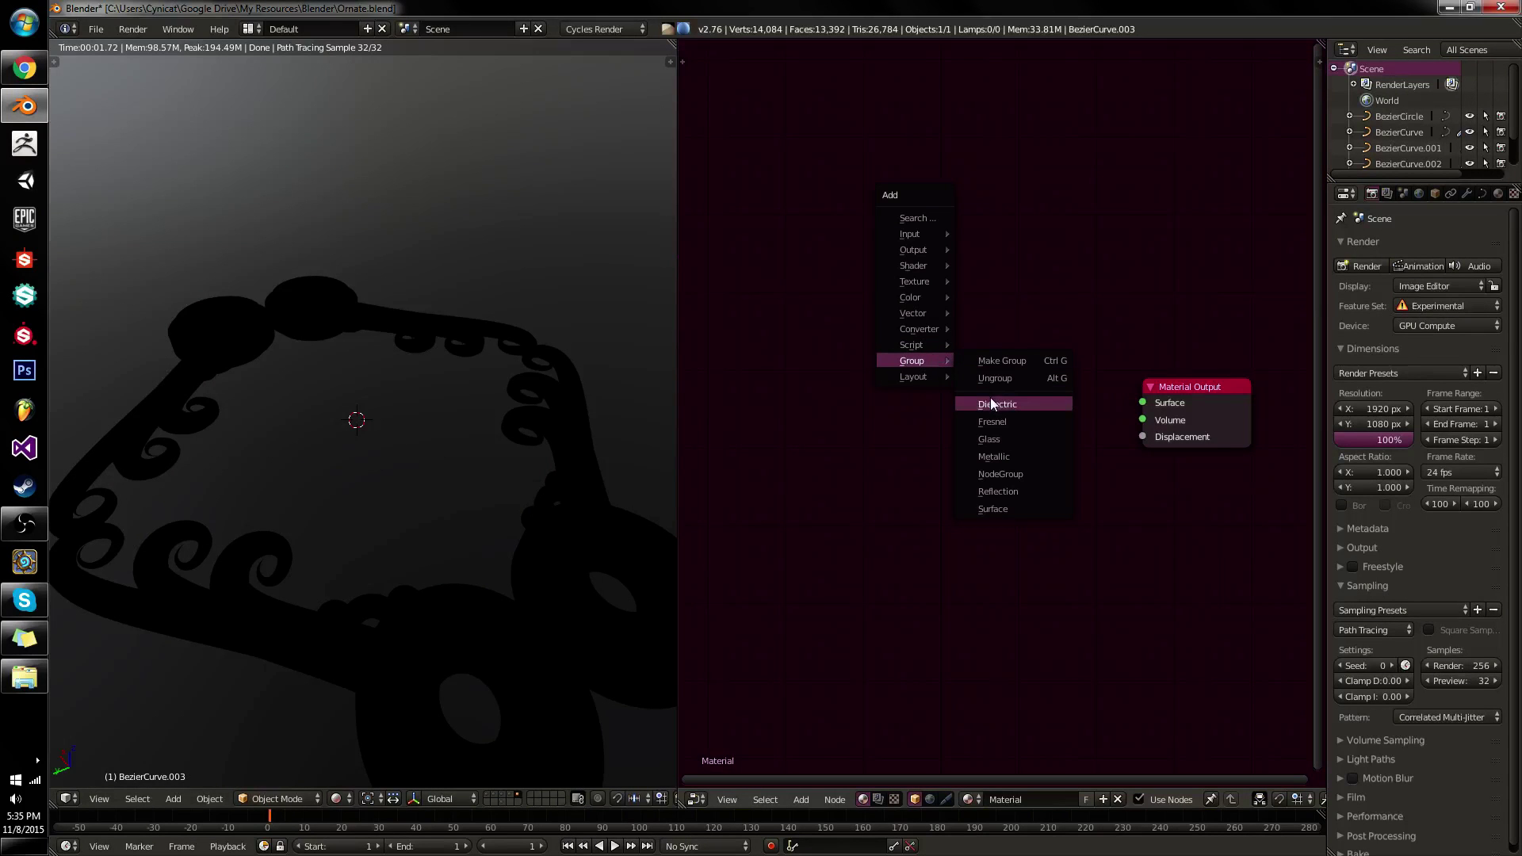
{"action": "mouse_move", "coordinate": [945, 265]}
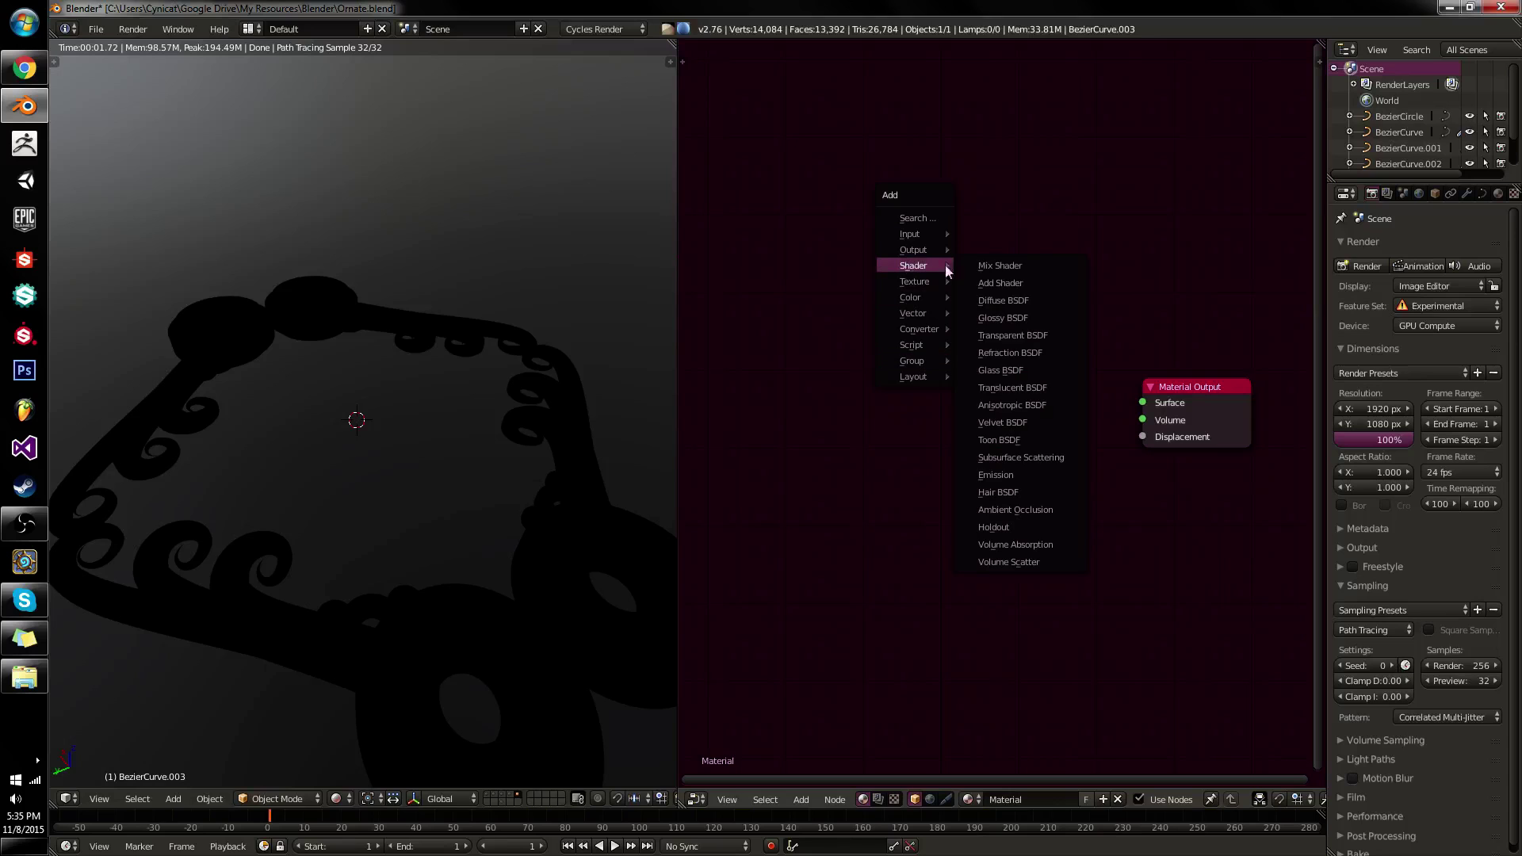
{"action": "left_click", "coordinate": [1003, 301]}
{"action": "left_click", "coordinate": [764, 247]}
{"action": "key", "text": "shift+a"}
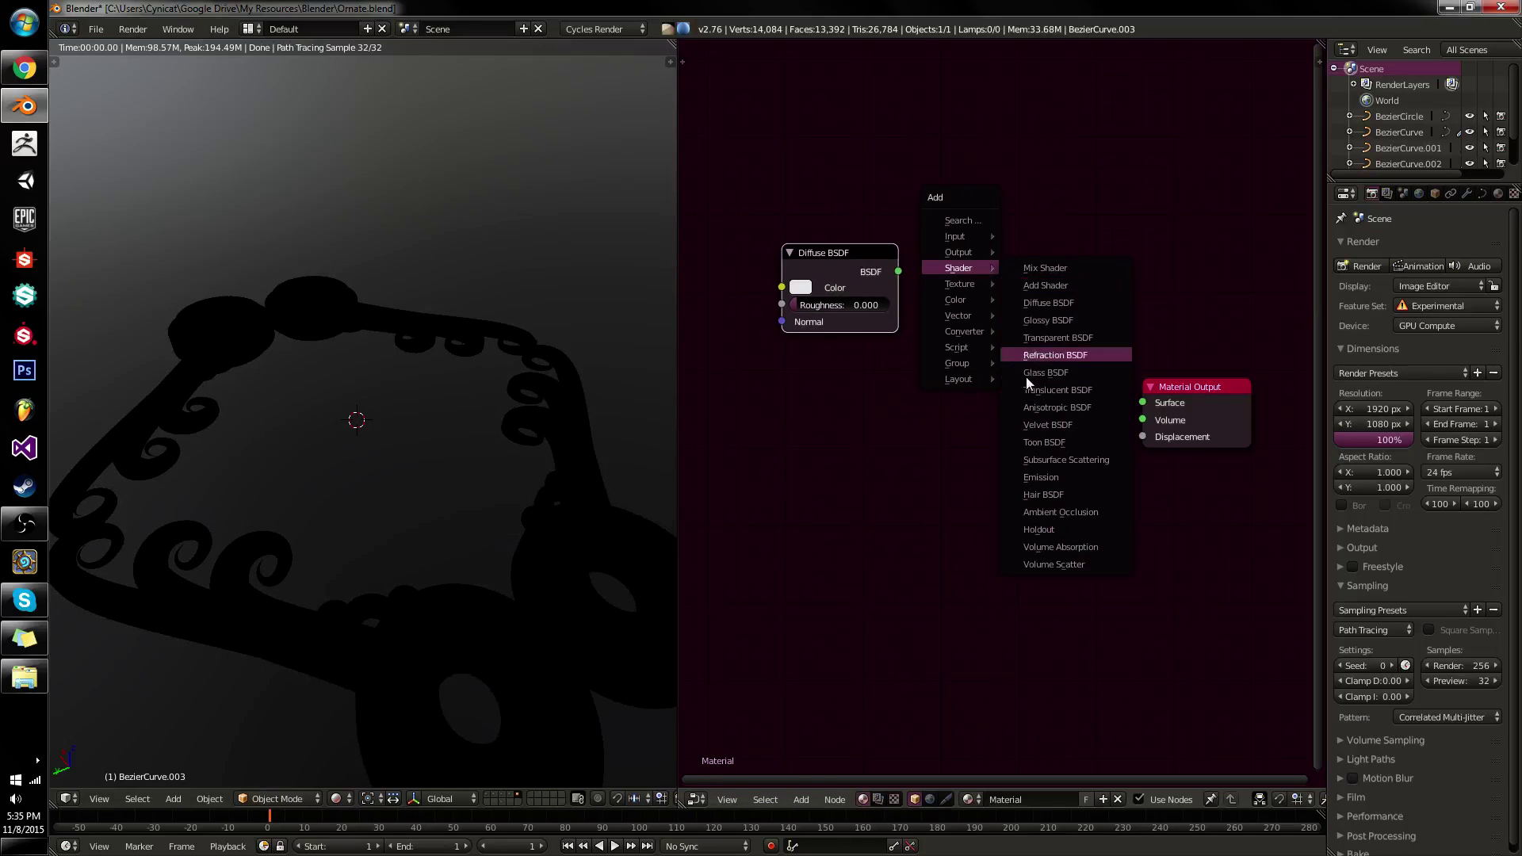
{"action": "left_click", "coordinate": [1051, 354]}
{"action": "right_click", "coordinate": [963, 300]}
Add the Reflection node group, feed the Diffuse BSDF into its Surface input, and connect its output to the Material Output surface.
{"action": "key", "text": "shift+a"}
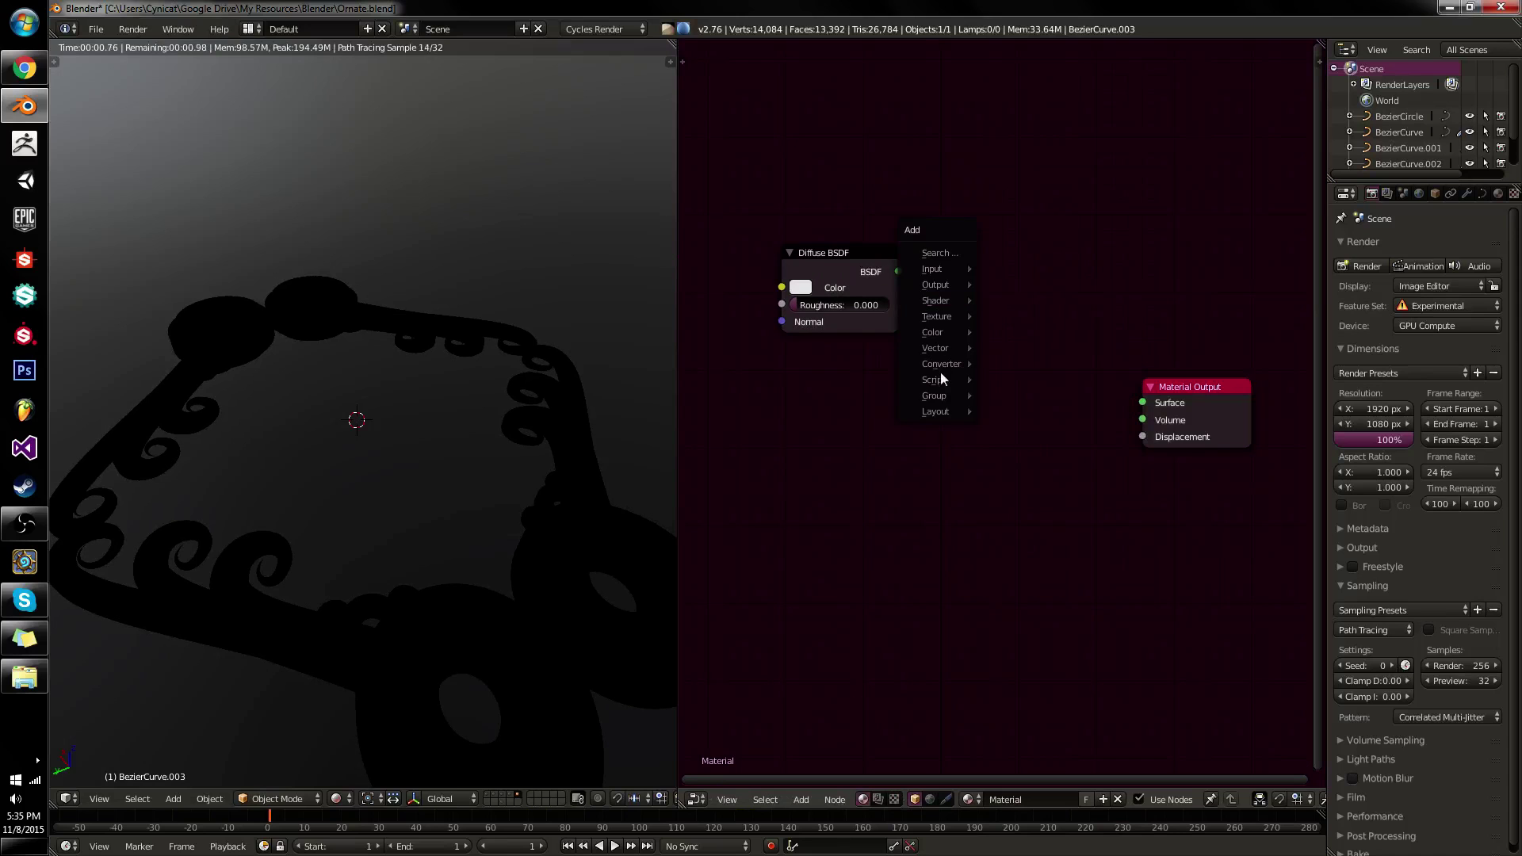
{"action": "mouse_move", "coordinate": [939, 401]}
{"action": "left_click", "coordinate": [1049, 415]}
{"action": "left_click", "coordinate": [946, 220]}
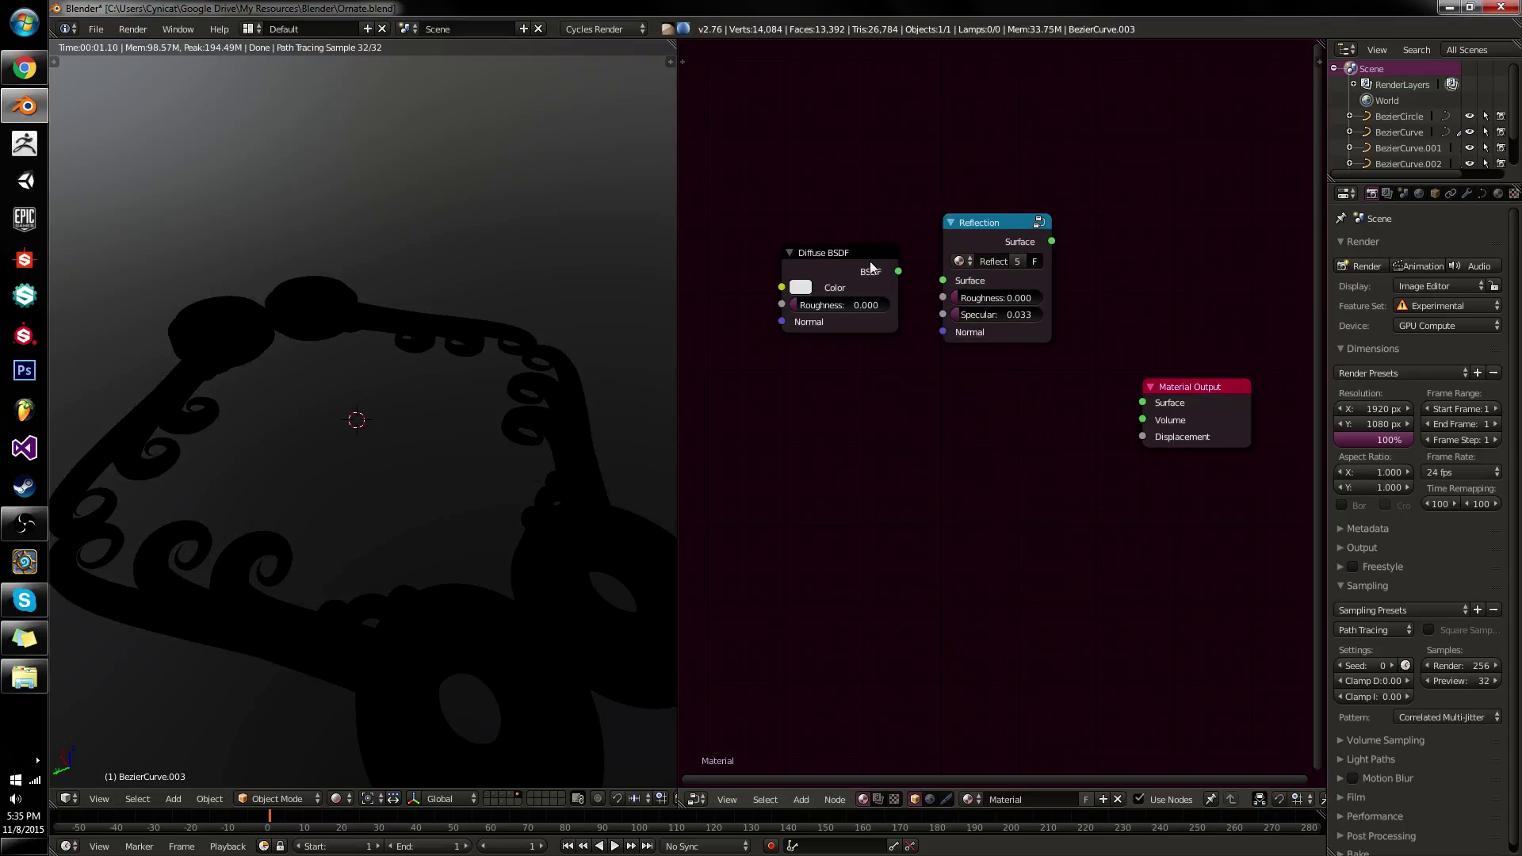
{"action": "mouse_move", "coordinate": [898, 271]}
{"action": "left_mouse_down"}
{"action": "mouse_move", "coordinate": [1117, 230]}
{"action": "mouse_move", "coordinate": [942, 280]}
{"action": "left_mouse_up"}
{"action": "left_click_drag", "start_coordinate": [1051, 241], "coordinate": [1142, 402]}
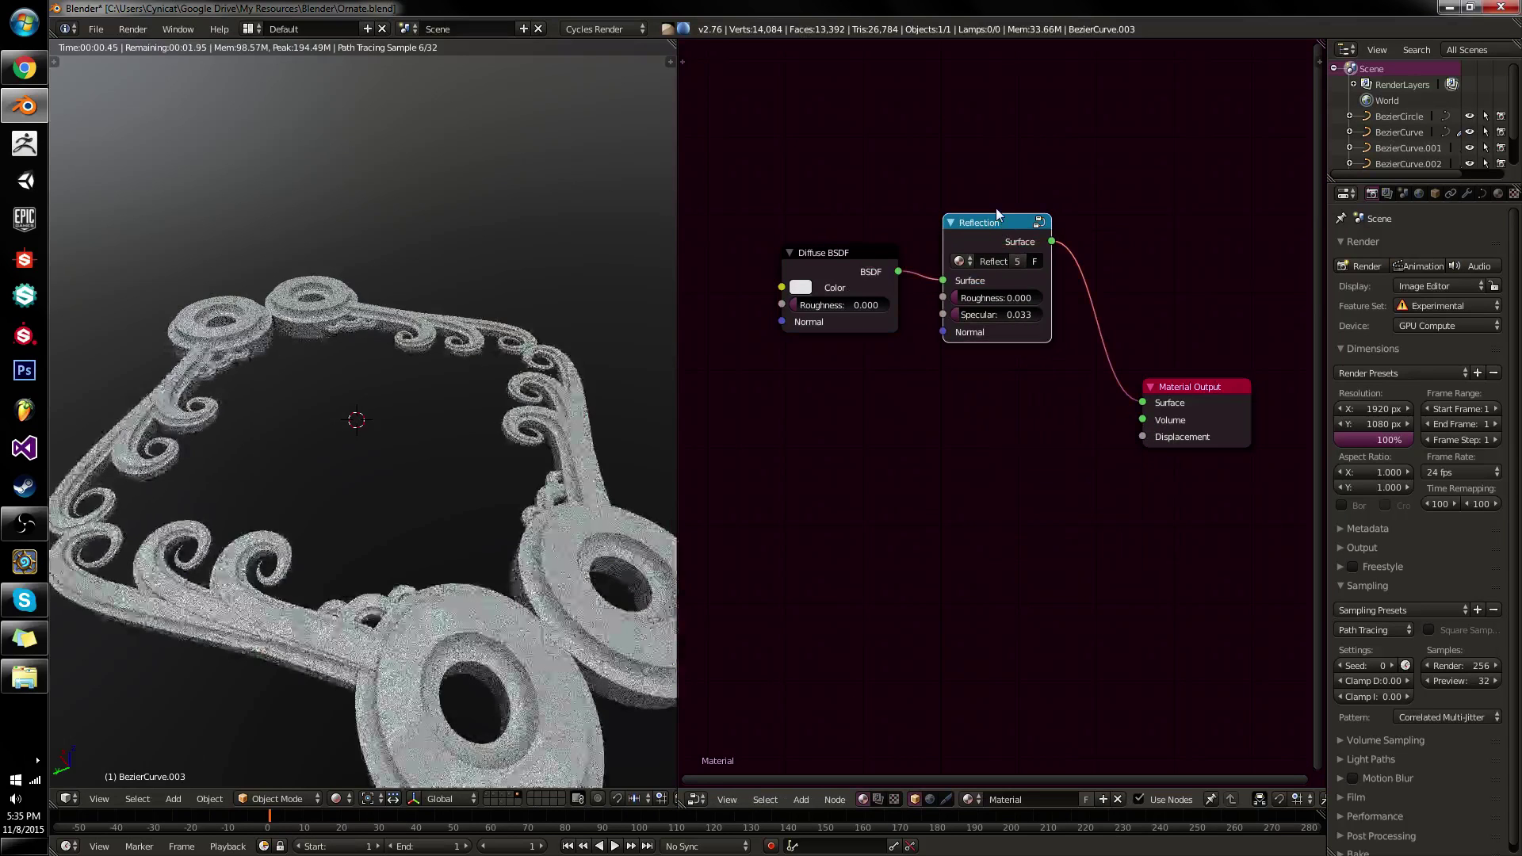
Line up the Diffuse BSDF and Reflection nodes with the Material Output, with the Diffuse BSDF slightly closer to Reflection.
{"action": "left_click_drag", "start_coordinate": [1000, 176], "coordinate": [872, 387]}
{"action": "left_click_drag", "start_coordinate": [962, 277], "coordinate": [959, 385]}
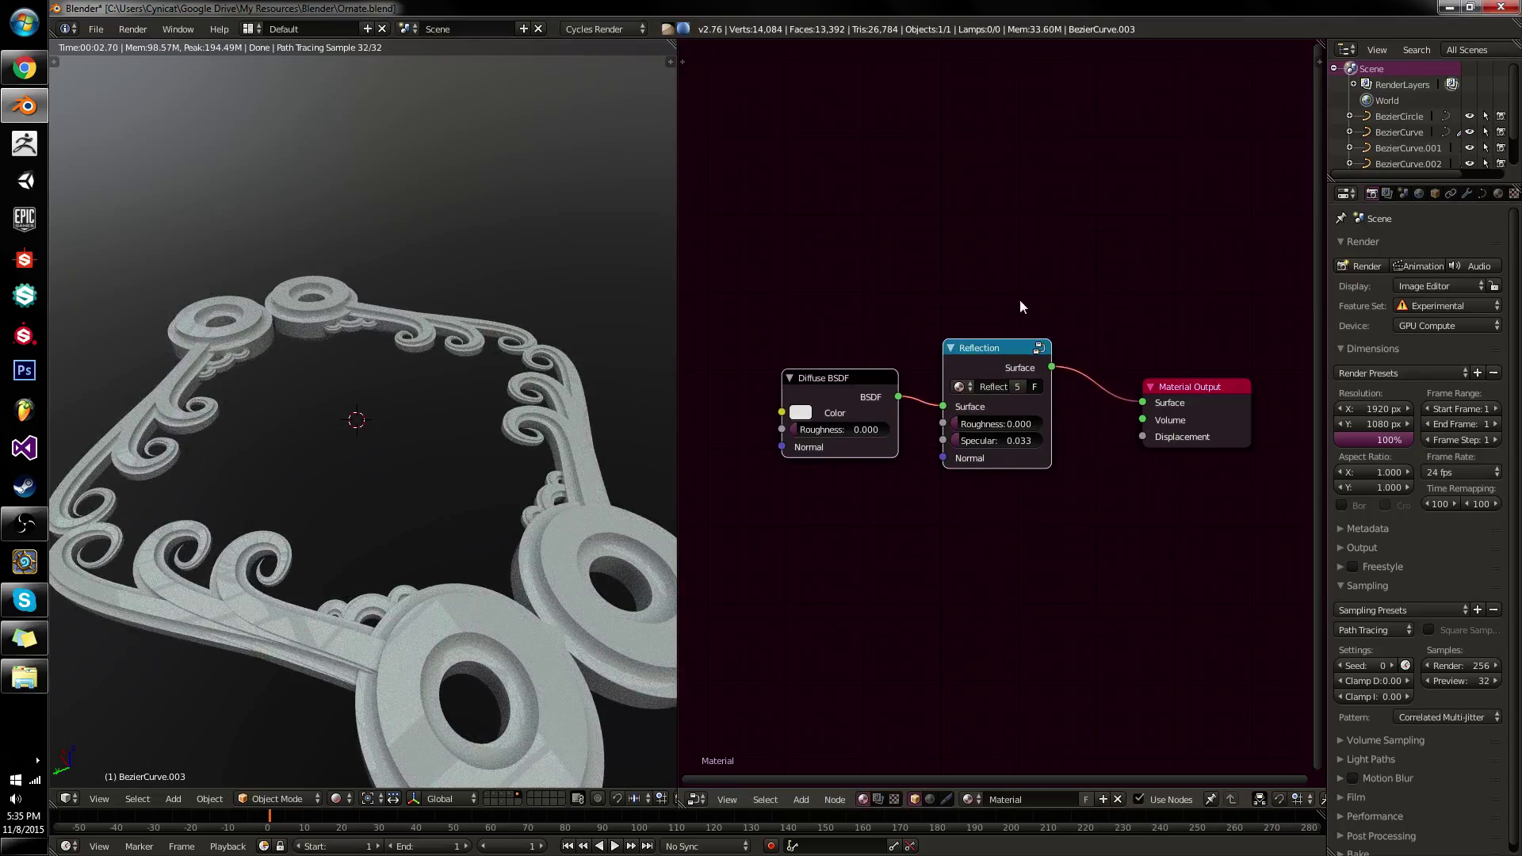
{"action": "scroll", "coordinate": [982, 321], "scroll_direction": "up", "scroll_amount": 2}
{"action": "left_click", "coordinate": [842, 349]}
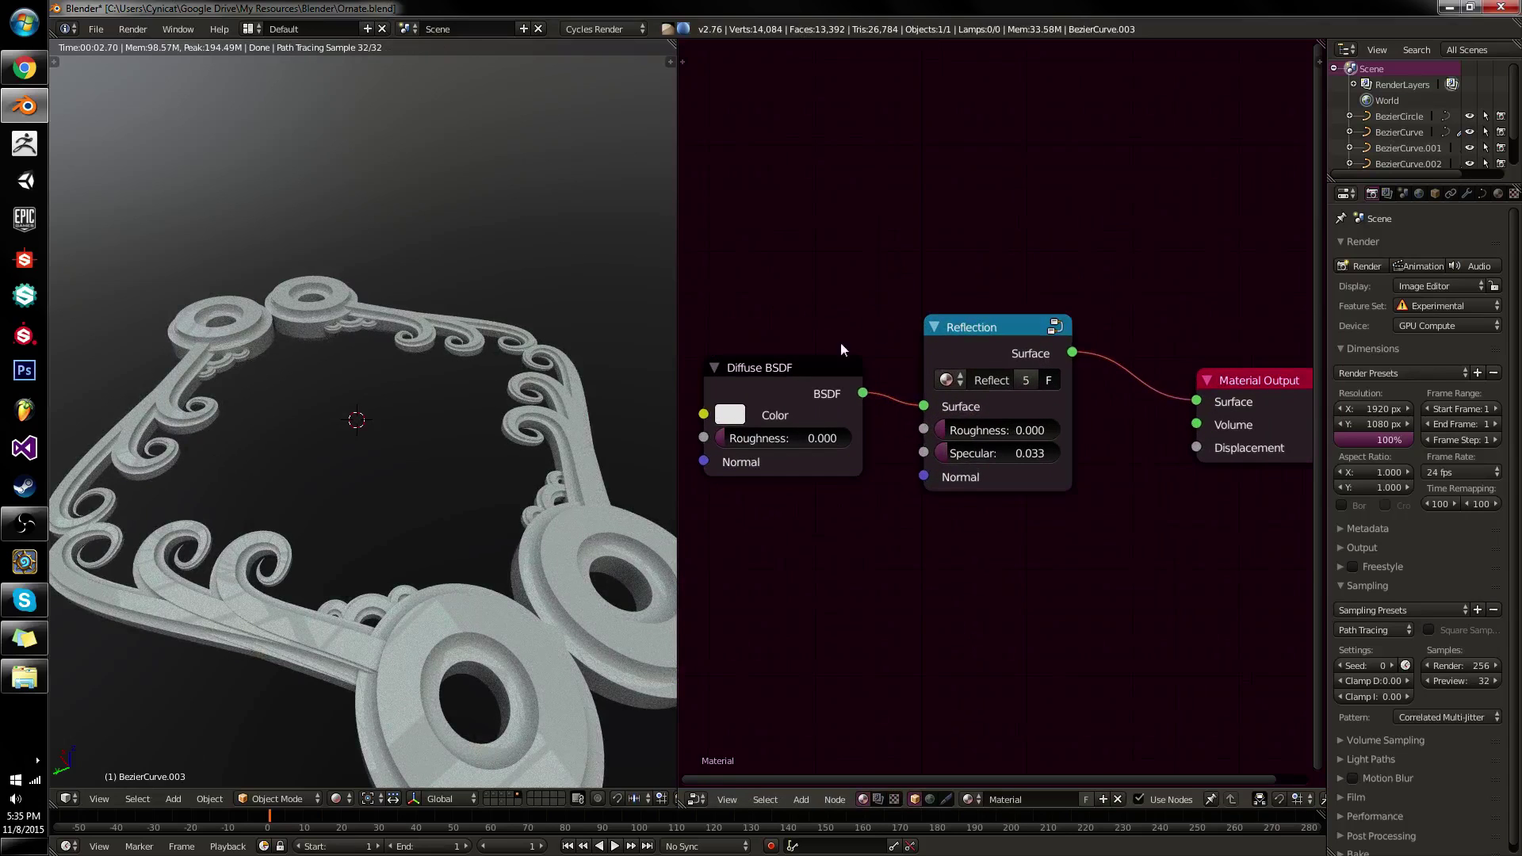
{"action": "left_click_drag", "start_coordinate": [778, 382], "coordinate": [794, 355]}
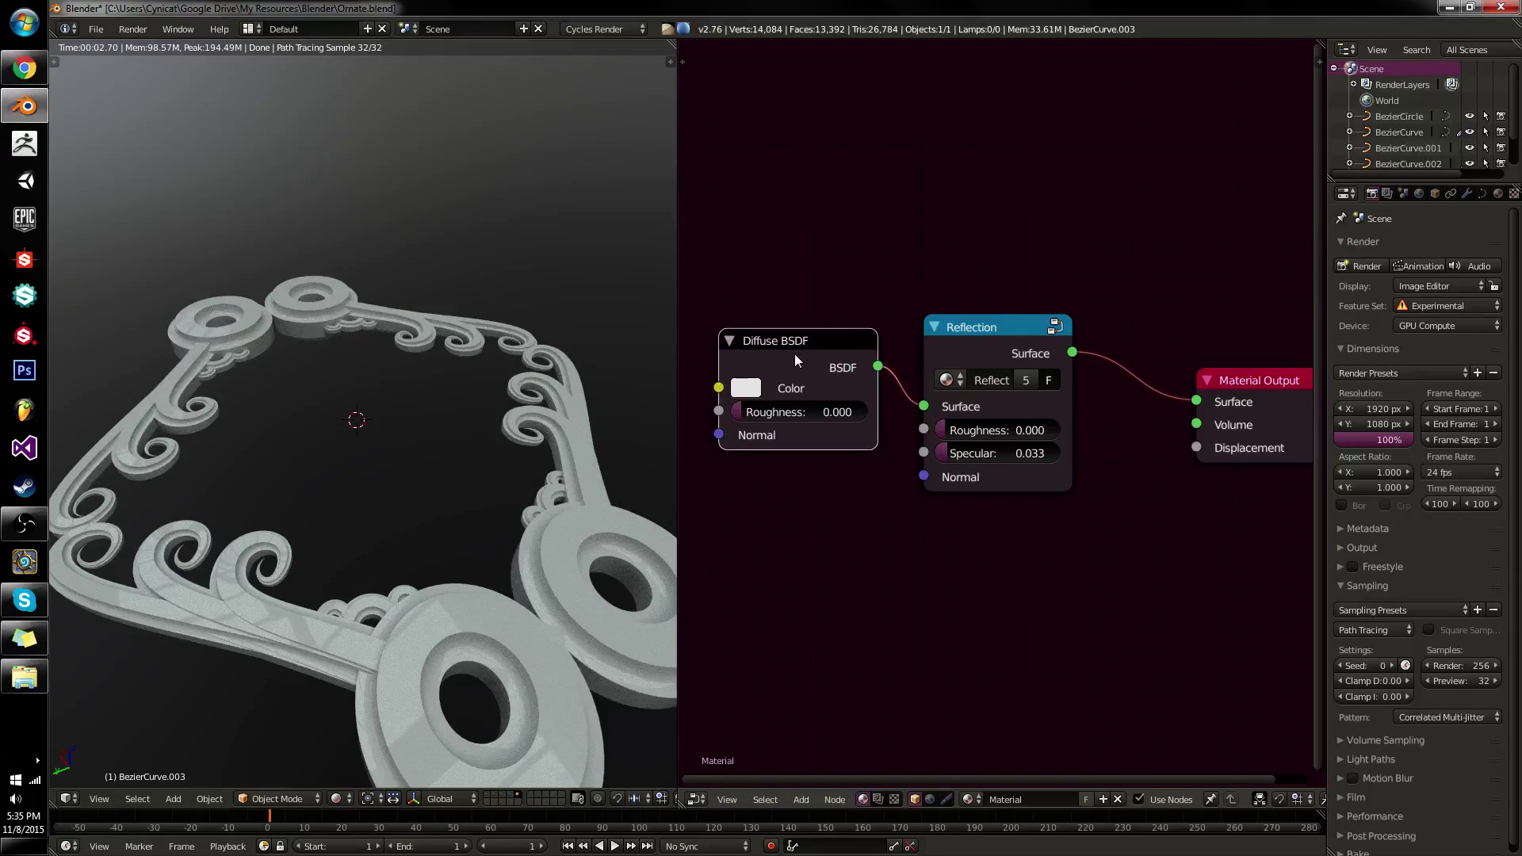
Combine the Diffuse BSDF and Reflection nodes into a new node group.
{"action": "key", "text": "shift+a"}
{"action": "left_click_drag", "start_coordinate": [1102, 293], "coordinate": [850, 476]}
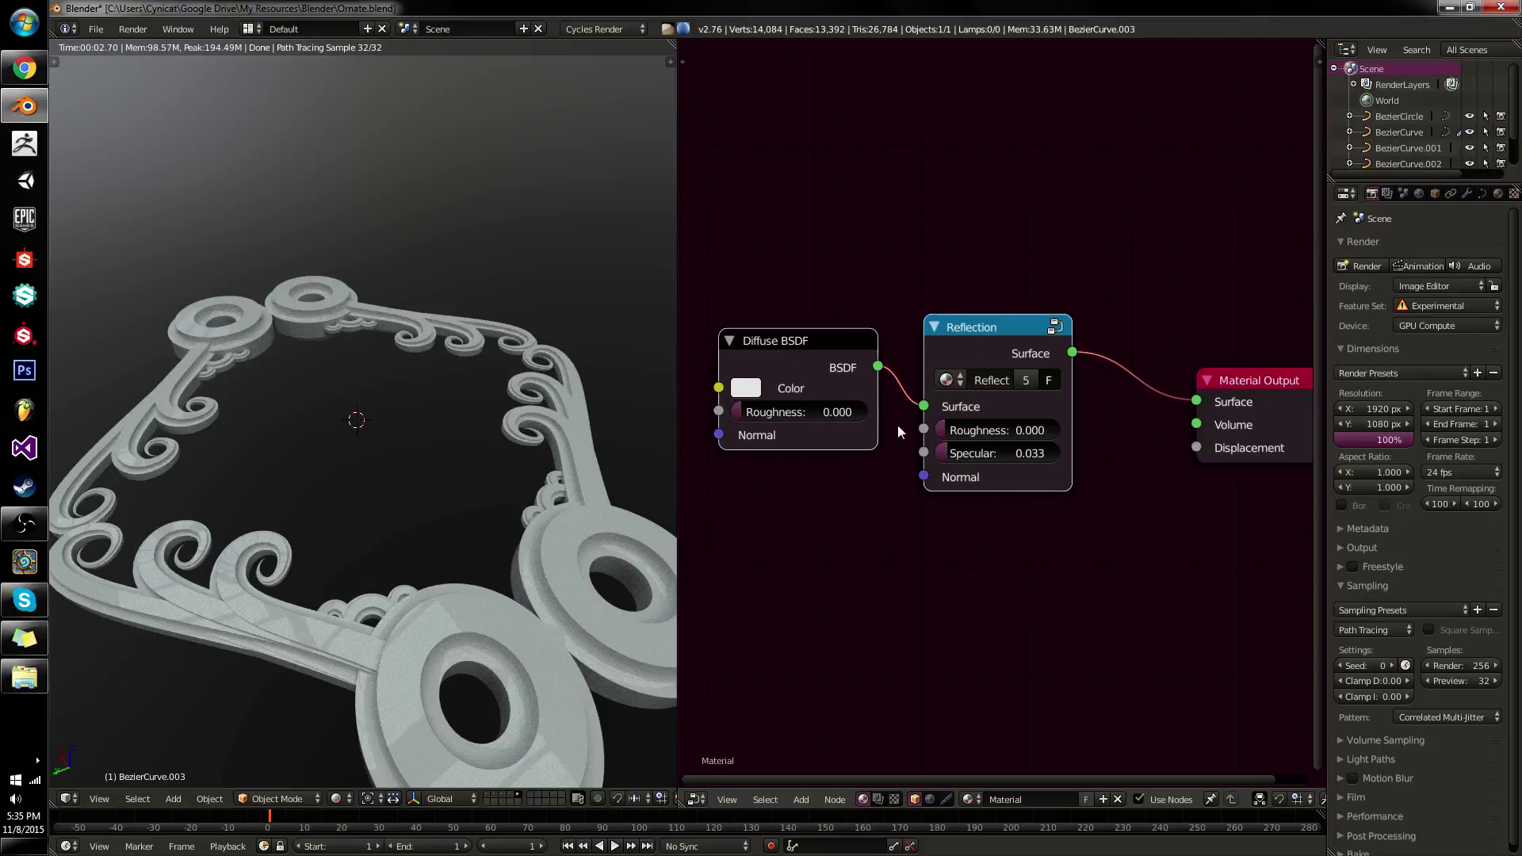
{"action": "key", "text": "ctrl+g"}
{"action": "key", "text": "Home"}
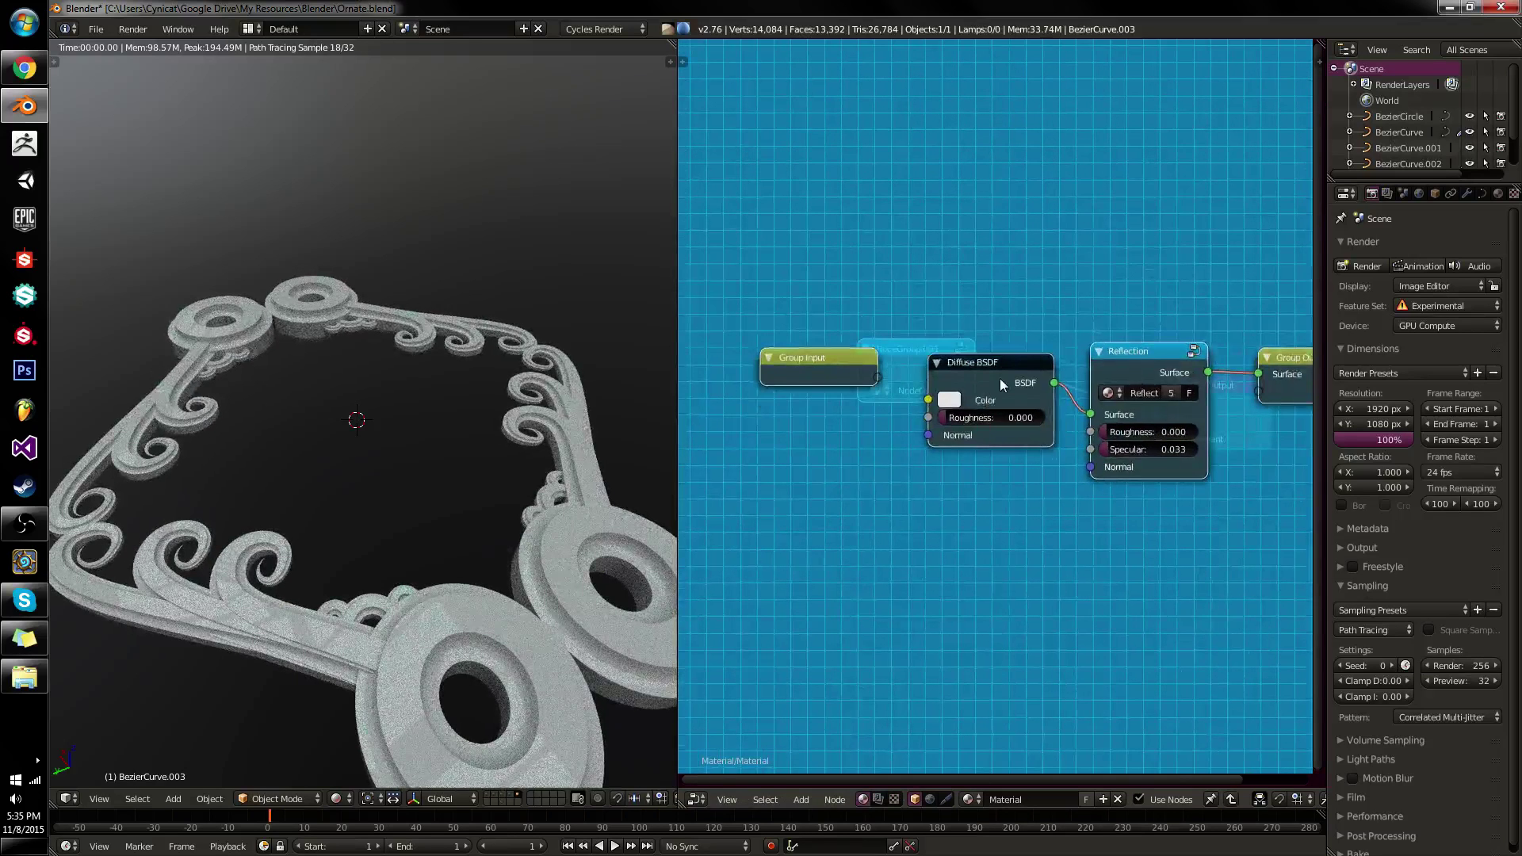
Expose the Diffuse BSDF's Color, Roughness and Normal and the Reflection's Specular as group inputs, ordering Specular above Normal.
{"action": "left_click_drag", "start_coordinate": [1001, 378], "coordinate": [877, 413]}
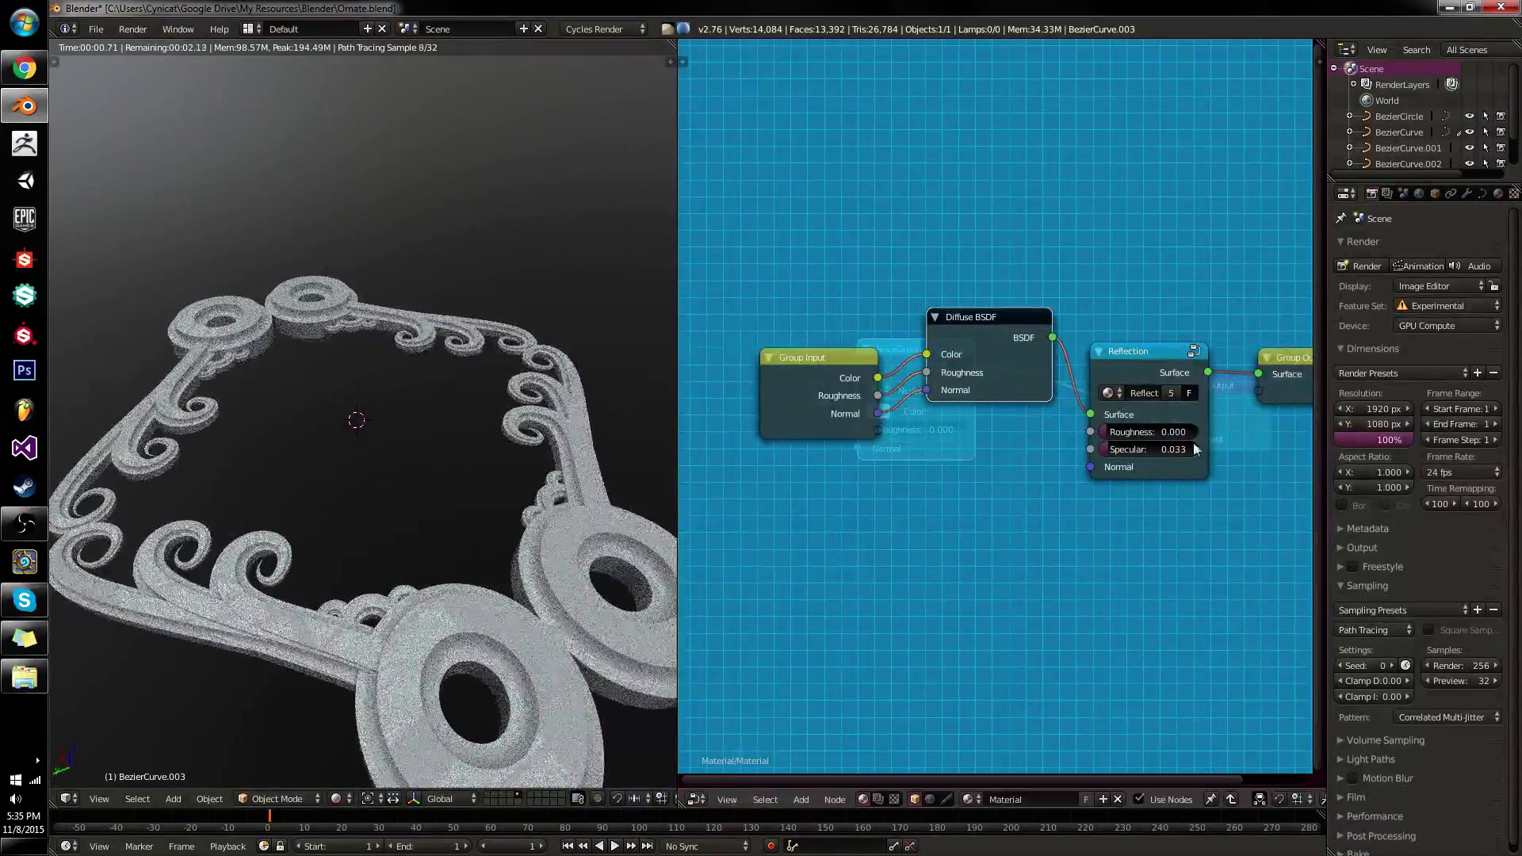
{"action": "left_click_drag", "start_coordinate": [1090, 449], "coordinate": [885, 428]}
{"action": "key", "text": "n"}
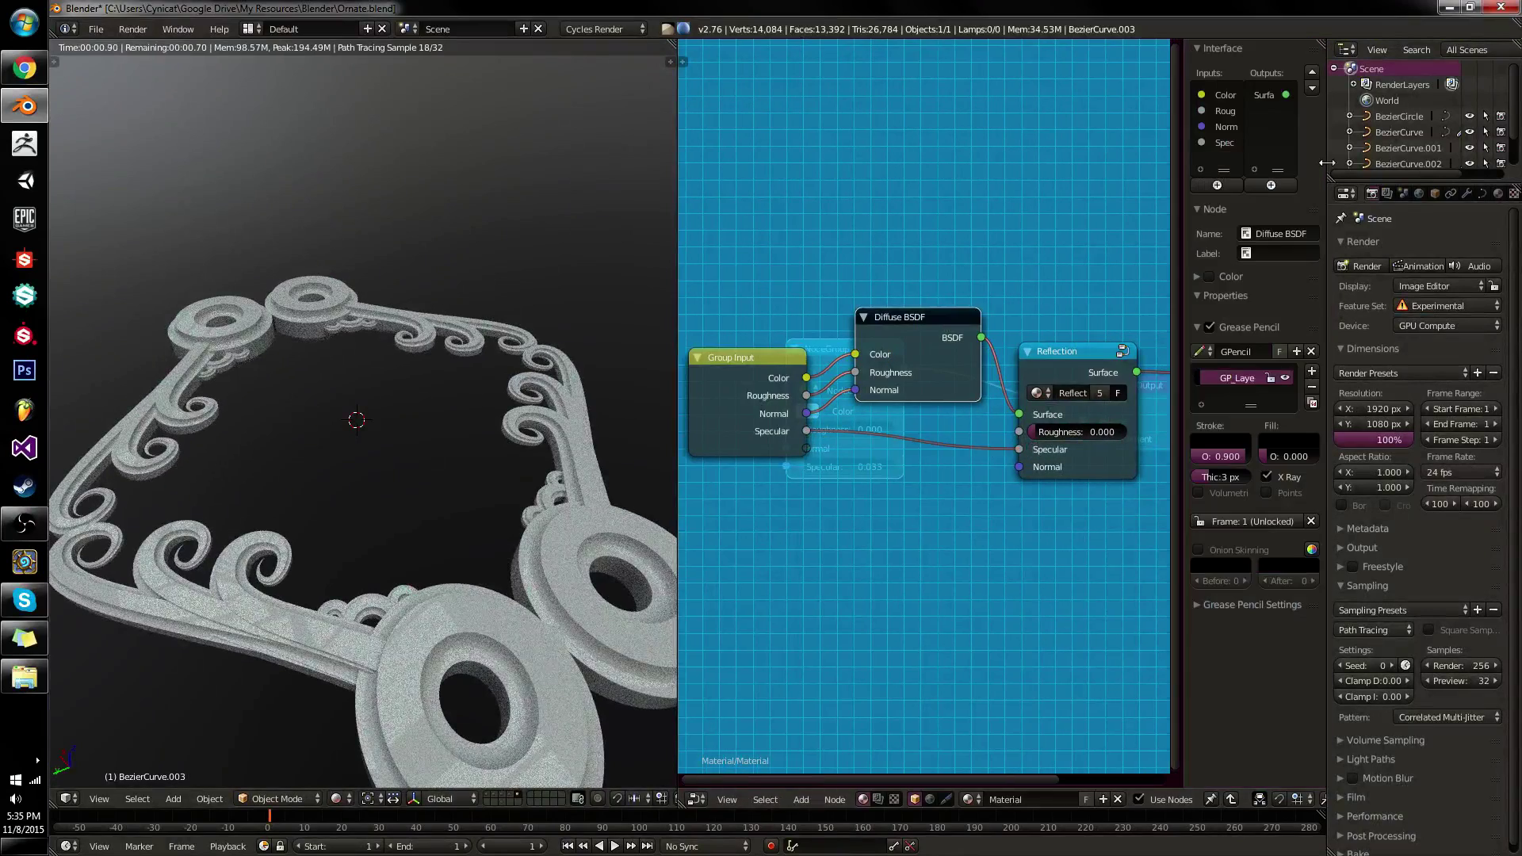
{"action": "left_click", "coordinate": [1312, 71]}
{"action": "key", "text": "n"}
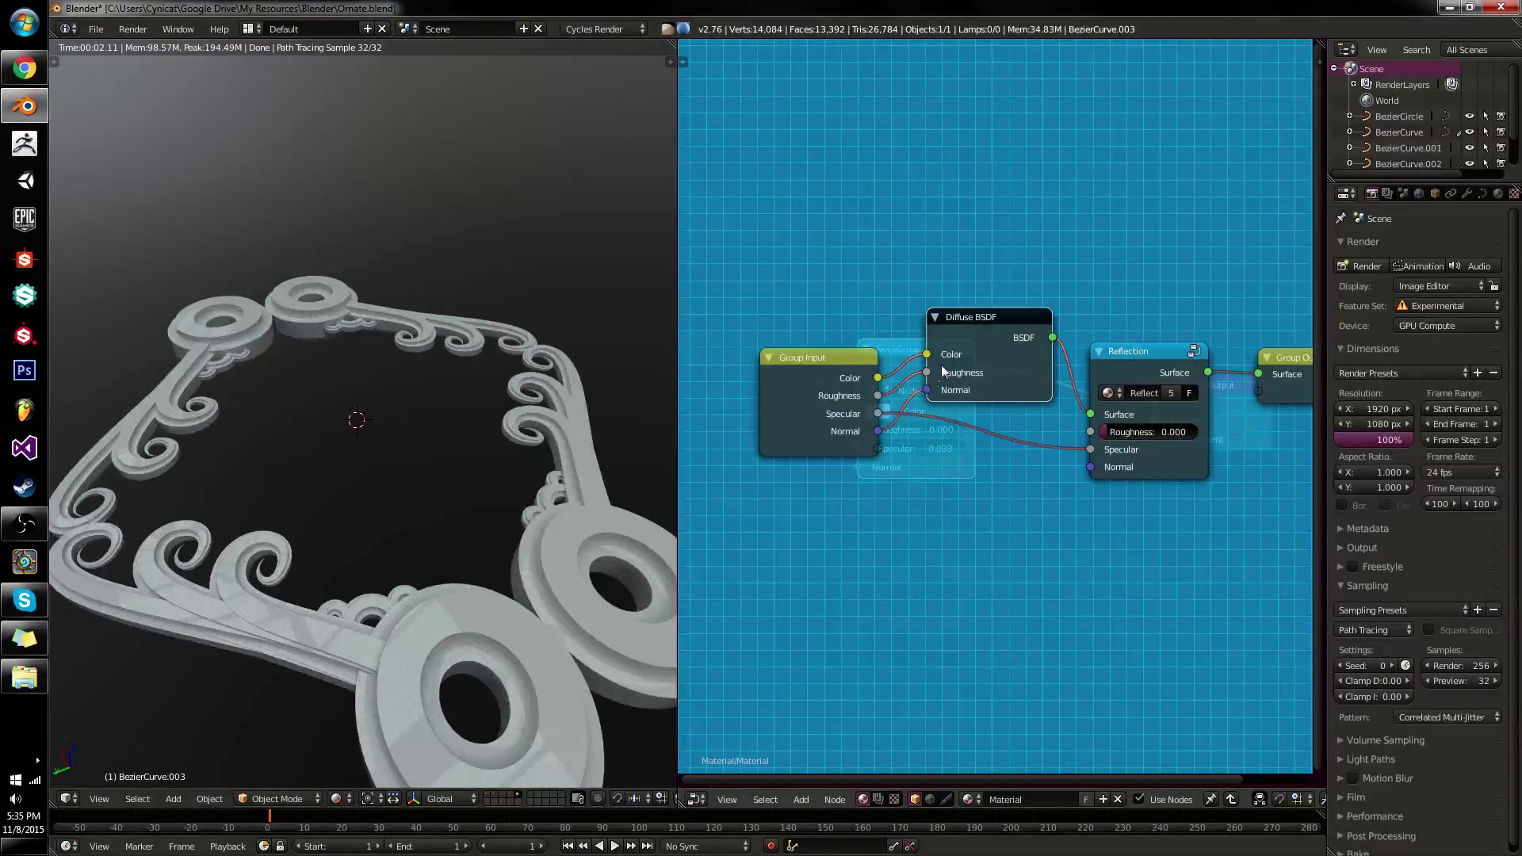
Link the group's Roughness and Normal inputs to the Reflection node as well, and lower the Group Input node.
{"action": "left_click_drag", "start_coordinate": [878, 395], "coordinate": [883, 431]}
{"action": "left_click_drag", "start_coordinate": [829, 388], "coordinate": [836, 420]}
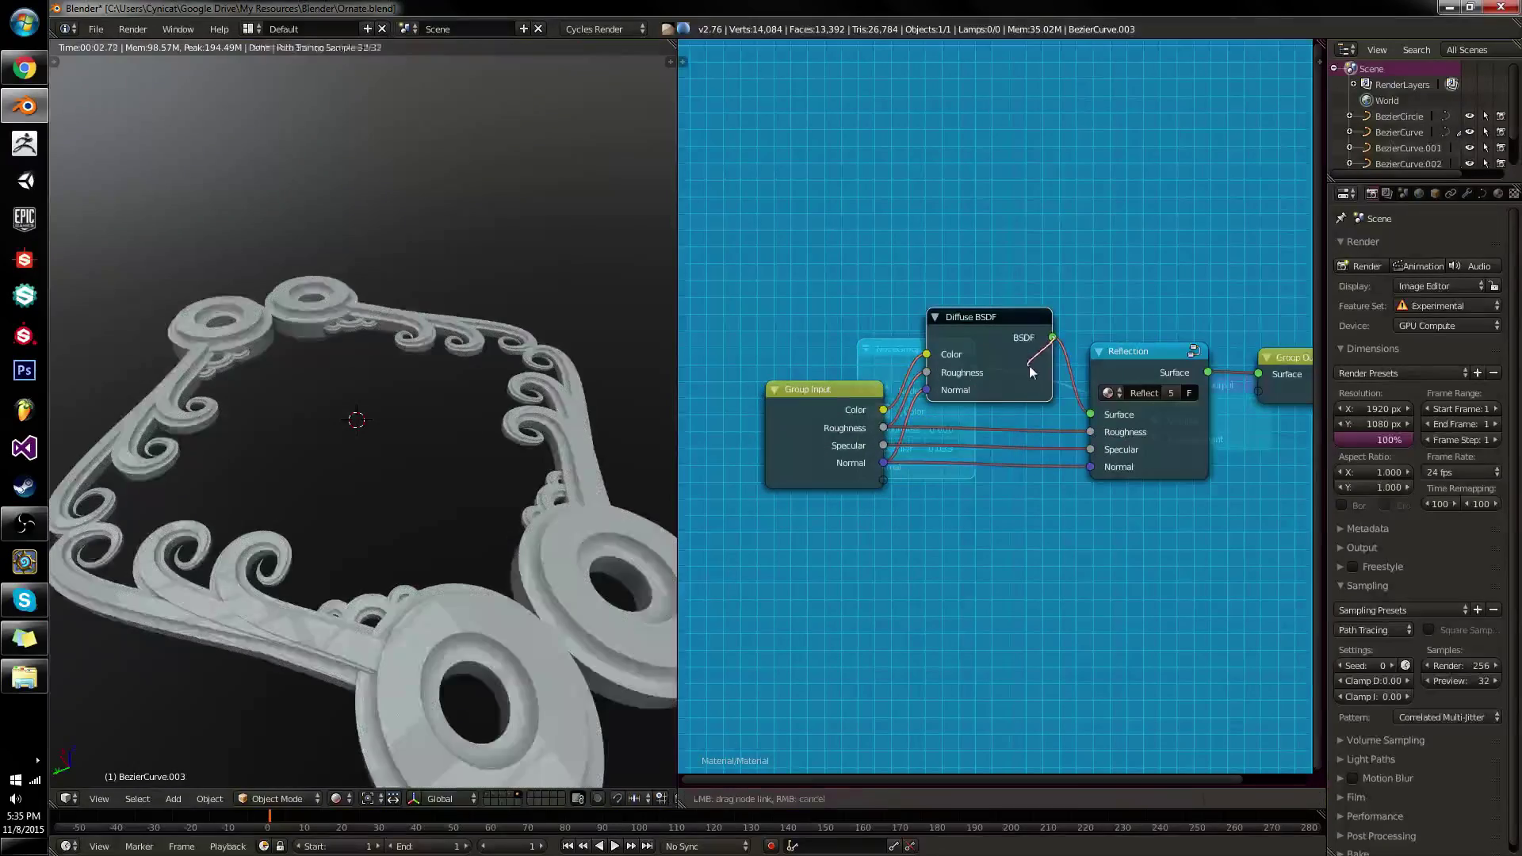
Tidy the spacing of the Diffuse BSDF, Reflection, Group Input and Group Output nodes, and return to the main material node tree.
{"action": "left_click_drag", "start_coordinate": [1017, 367], "coordinate": [1018, 386]}
{"action": "left_click_drag", "start_coordinate": [1122, 359], "coordinate": [1125, 358]}
{"action": "mouse_move", "coordinate": [825, 397]}
{"action": "left_mouse_down"}
{"action": "mouse_move", "coordinate": [840, 410]}
{"action": "mouse_move", "coordinate": [839, 398]}
{"action": "left_mouse_up"}
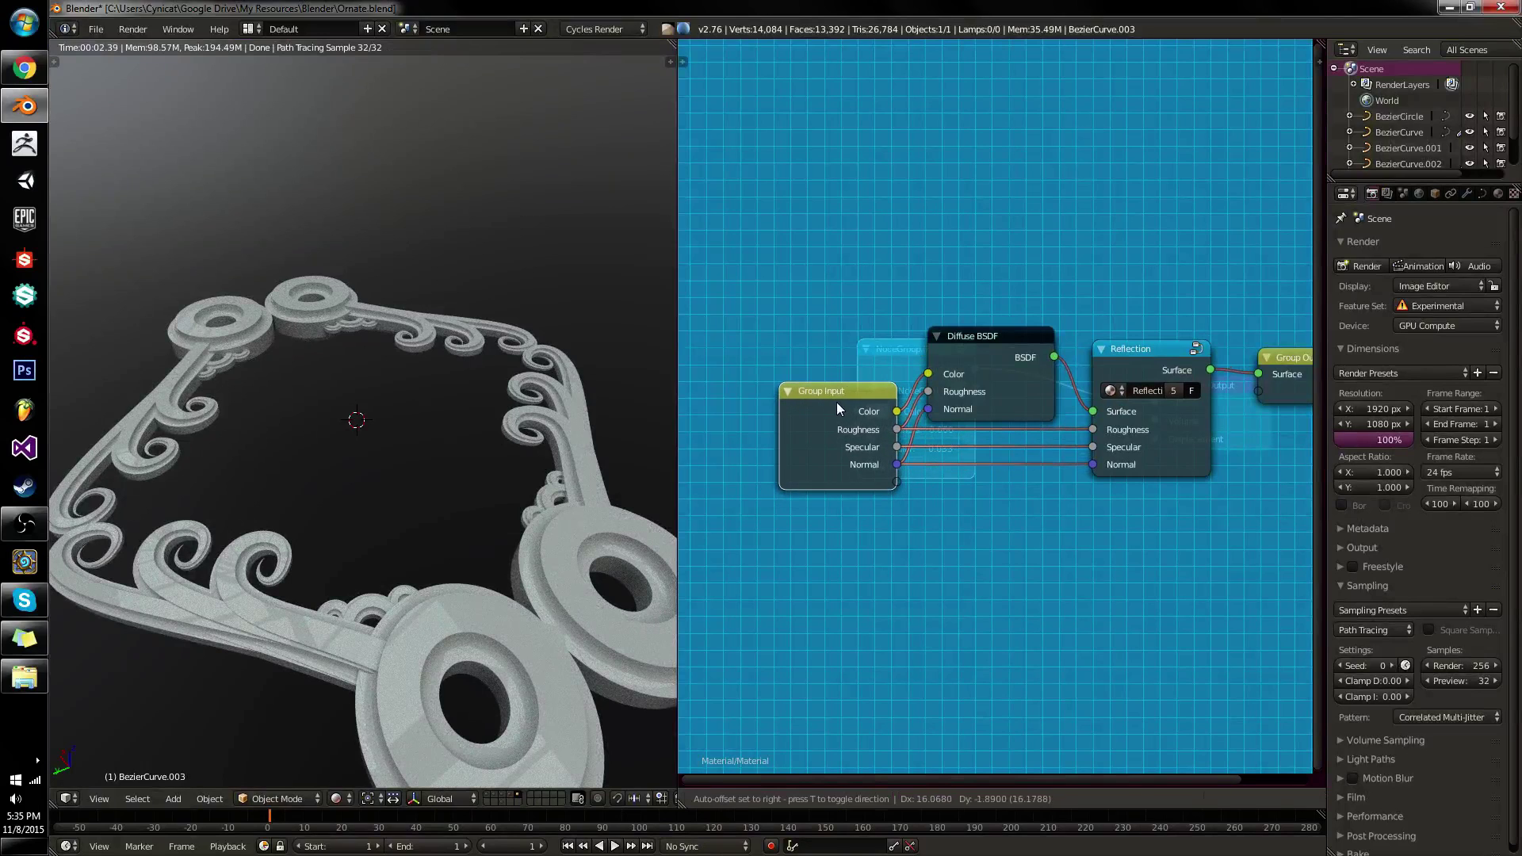
{"action": "left_click_drag", "start_coordinate": [1284, 387], "coordinate": [1259, 383]}
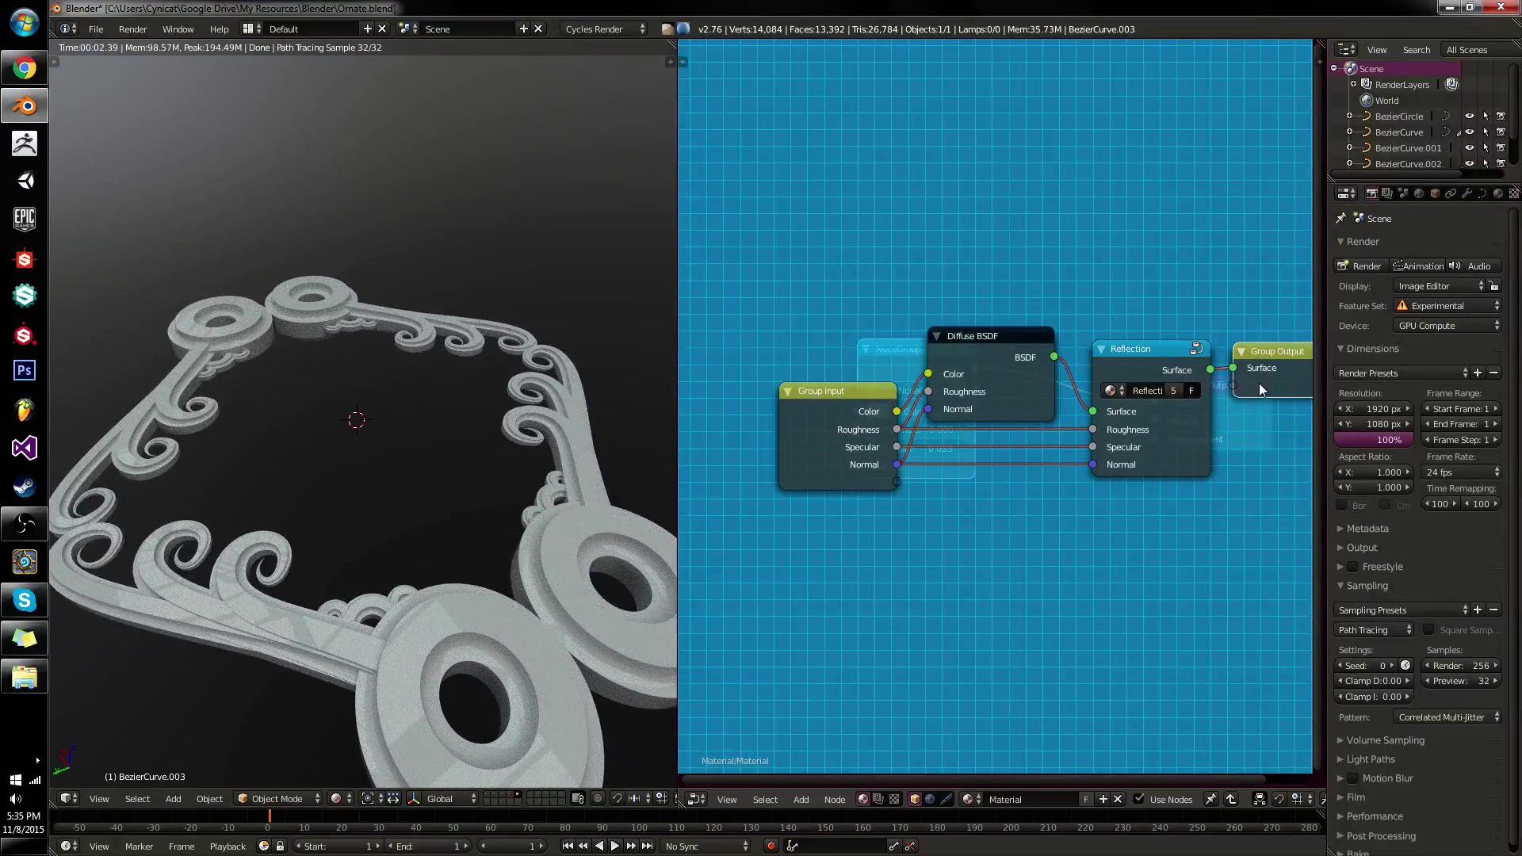
{"action": "left_click", "coordinate": [1195, 434], "text": "shift"}
{"action": "key", "text": "g"}
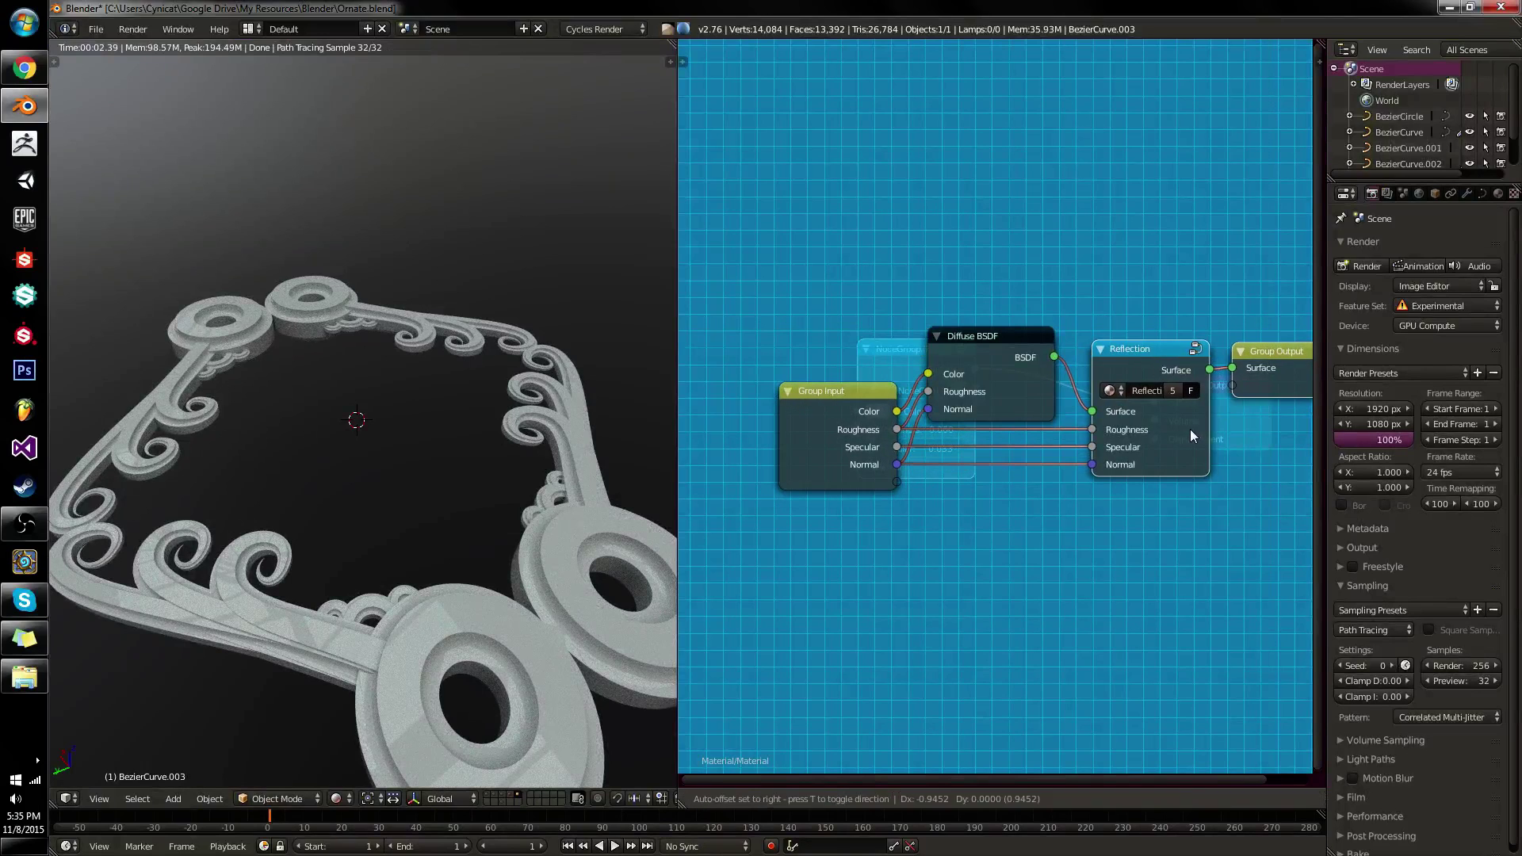
{"action": "left_click", "coordinate": [1181, 430]}
{"action": "key", "text": "Tab"}
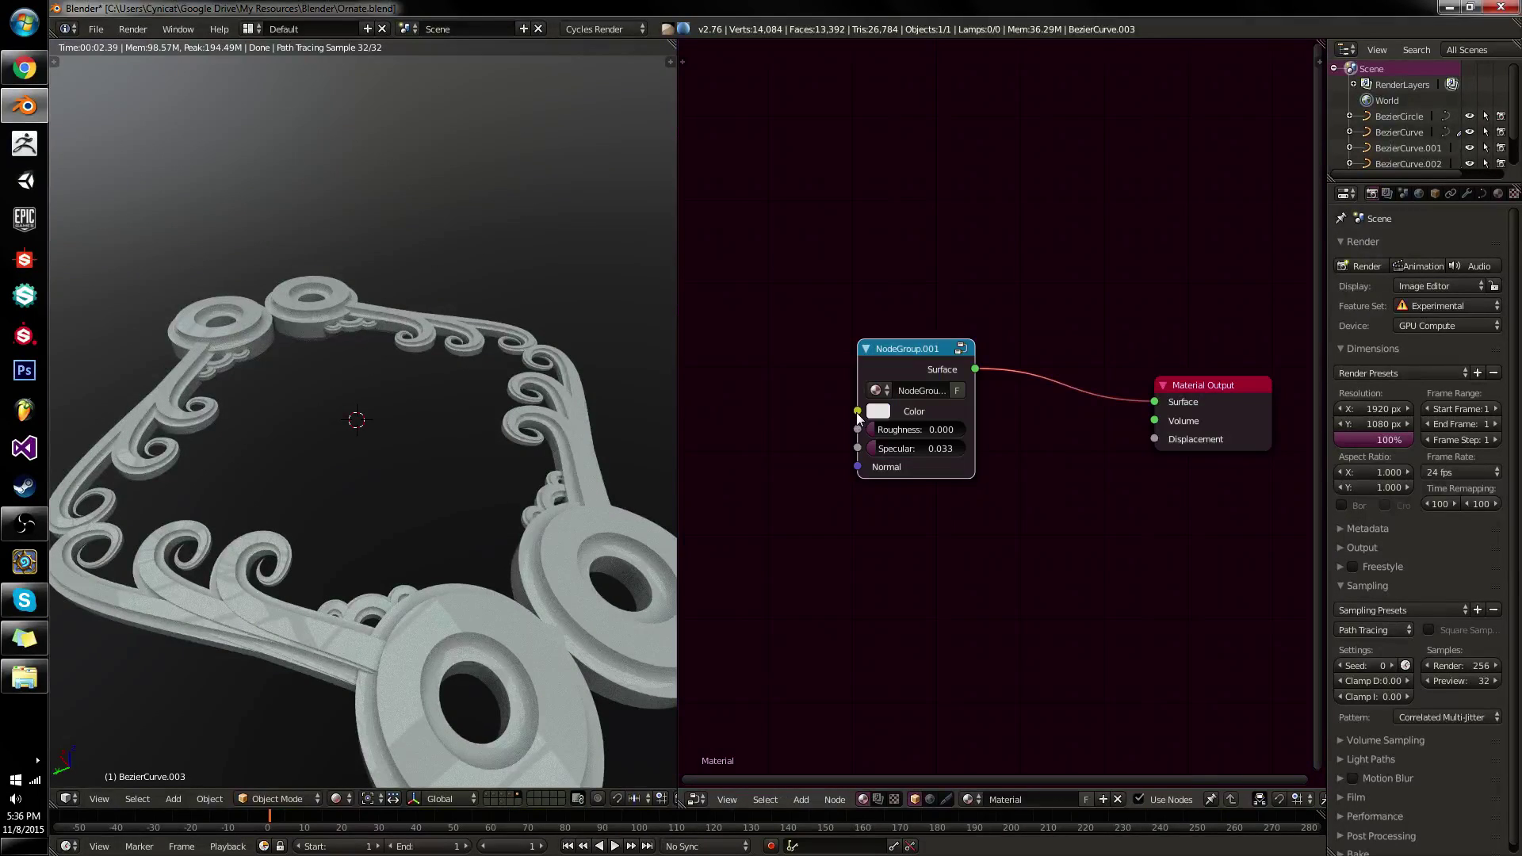
Give the node group a roughness of 0.309, a red colour and zero specular, and inspect the curve's render from a low angle.
{"action": "mouse_move", "coordinate": [913, 428]}
{"action": "left_mouse_down"}
{"action": "mouse_move", "coordinate": [983, 421]}
{"action": "mouse_move", "coordinate": [943, 428]}
{"action": "left_mouse_up"}
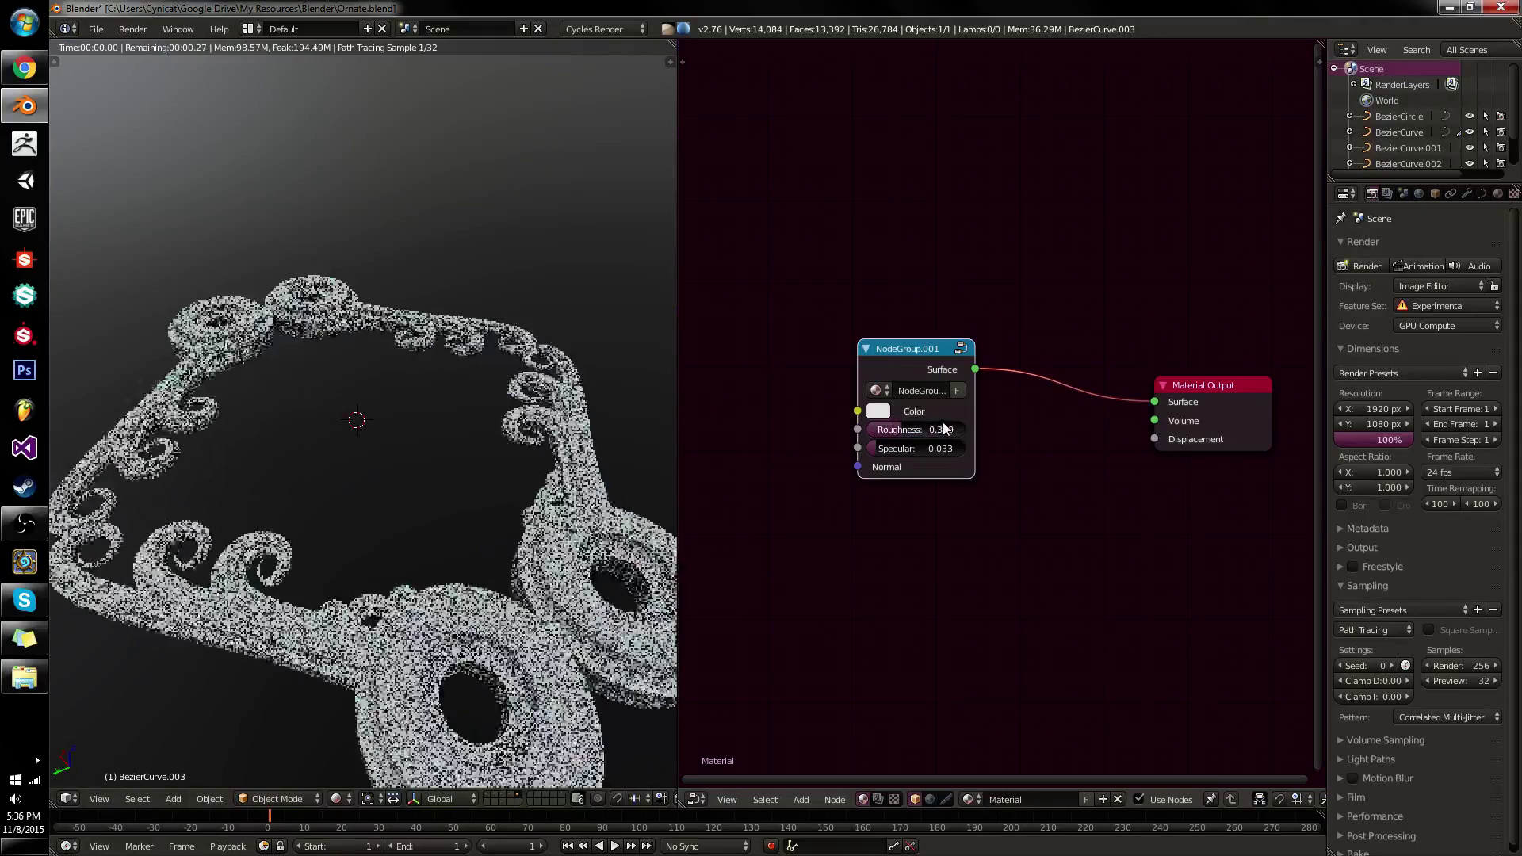
{"action": "left_click", "coordinate": [878, 410]}
{"action": "left_click", "coordinate": [938, 279]}
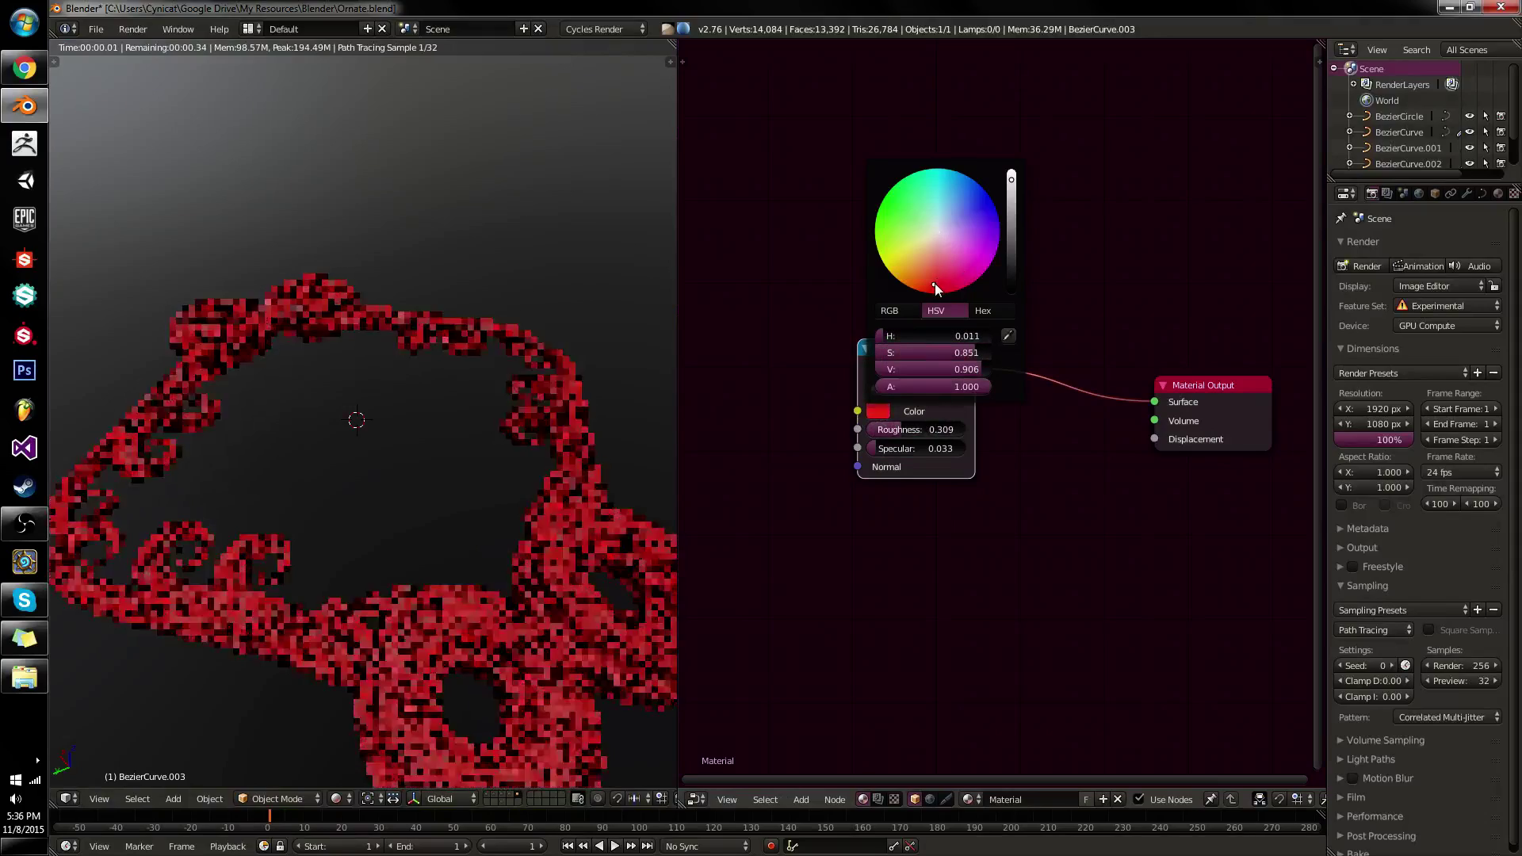
{"action": "left_click_drag", "start_coordinate": [898, 448], "coordinate": [892, 446]}
{"action": "middle_click_drag", "start_coordinate": [534, 433], "coordinate": [585, 389]}
{"action": "scroll", "coordinate": [564, 425], "scroll_direction": "up", "scroll_amount": 3}
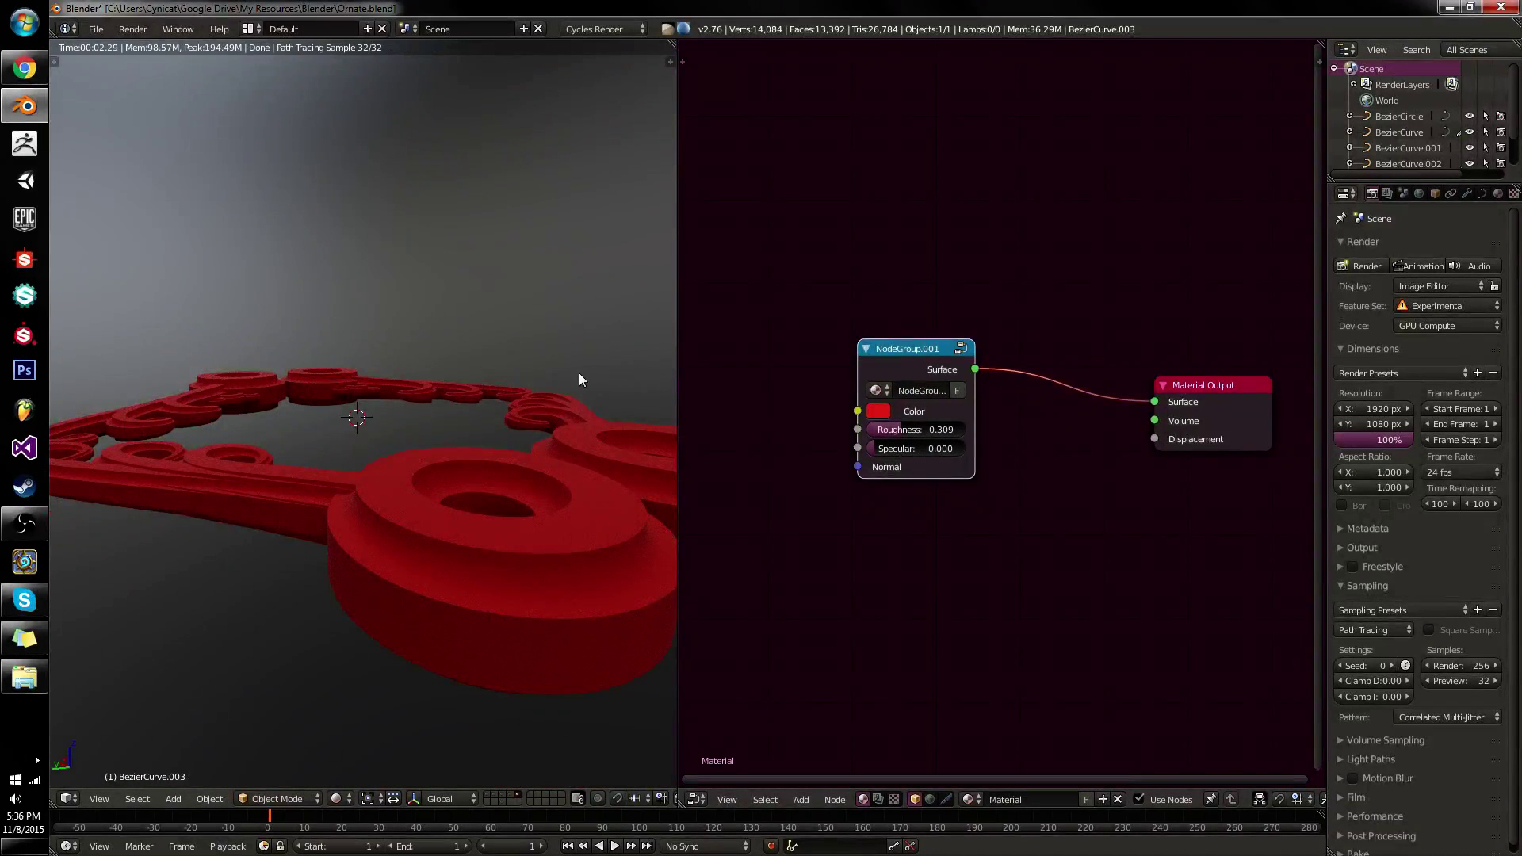
{"action": "middle_click_drag", "start_coordinate": [580, 379], "coordinate": [559, 402]}
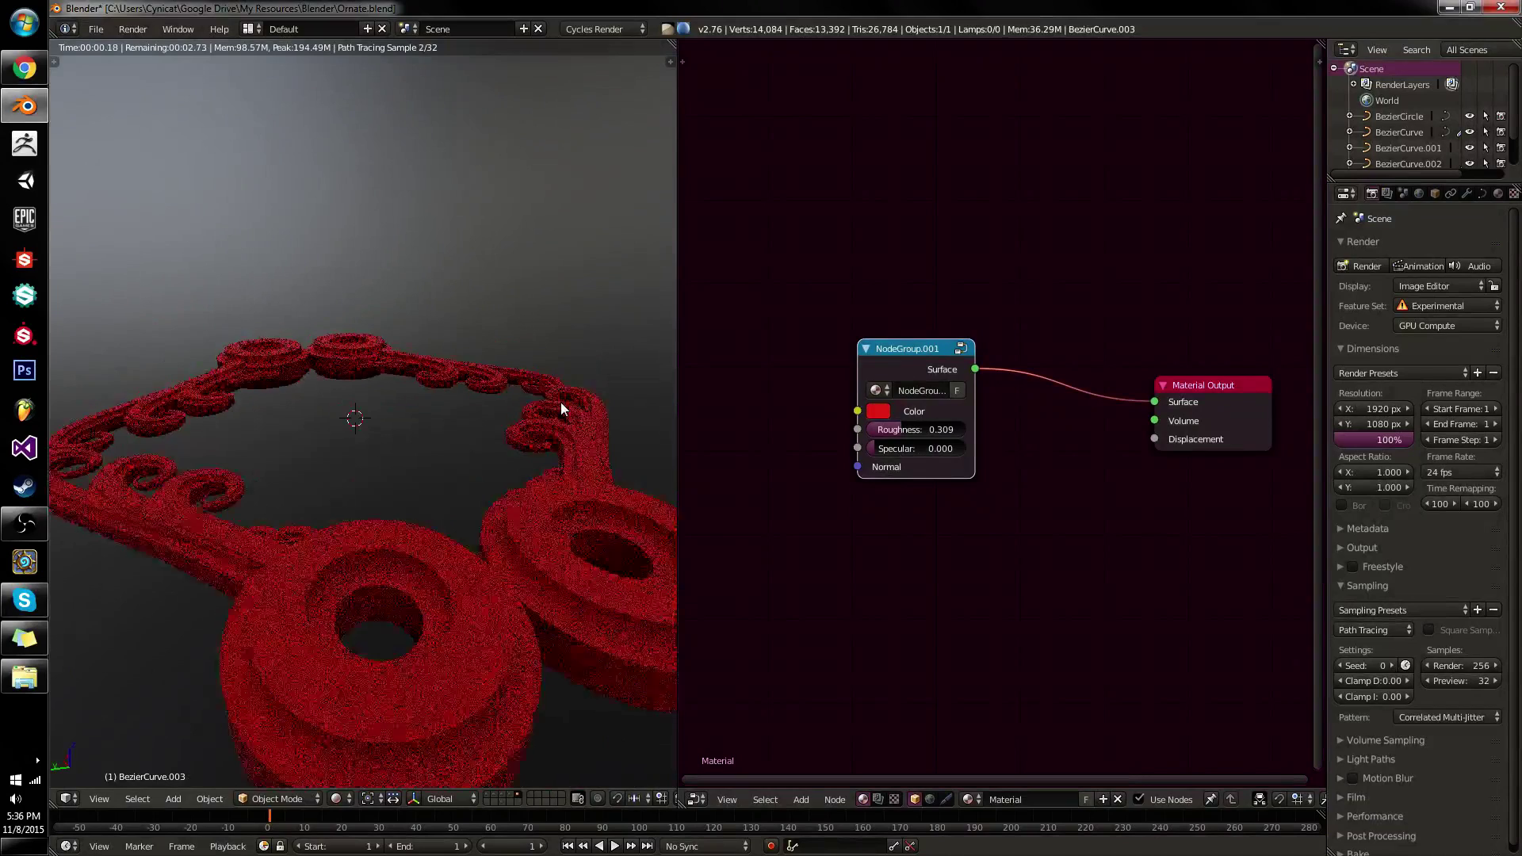
{"action": "scroll", "coordinate": [920, 431], "scroll_direction": "down", "scroll_amount": 1}
Set the node group's roughness to 0 and its specular to 0.033, checking the reflections on the curve from several angles.
{"action": "left_click_drag", "start_coordinate": [920, 431], "coordinate": [845, 429]}
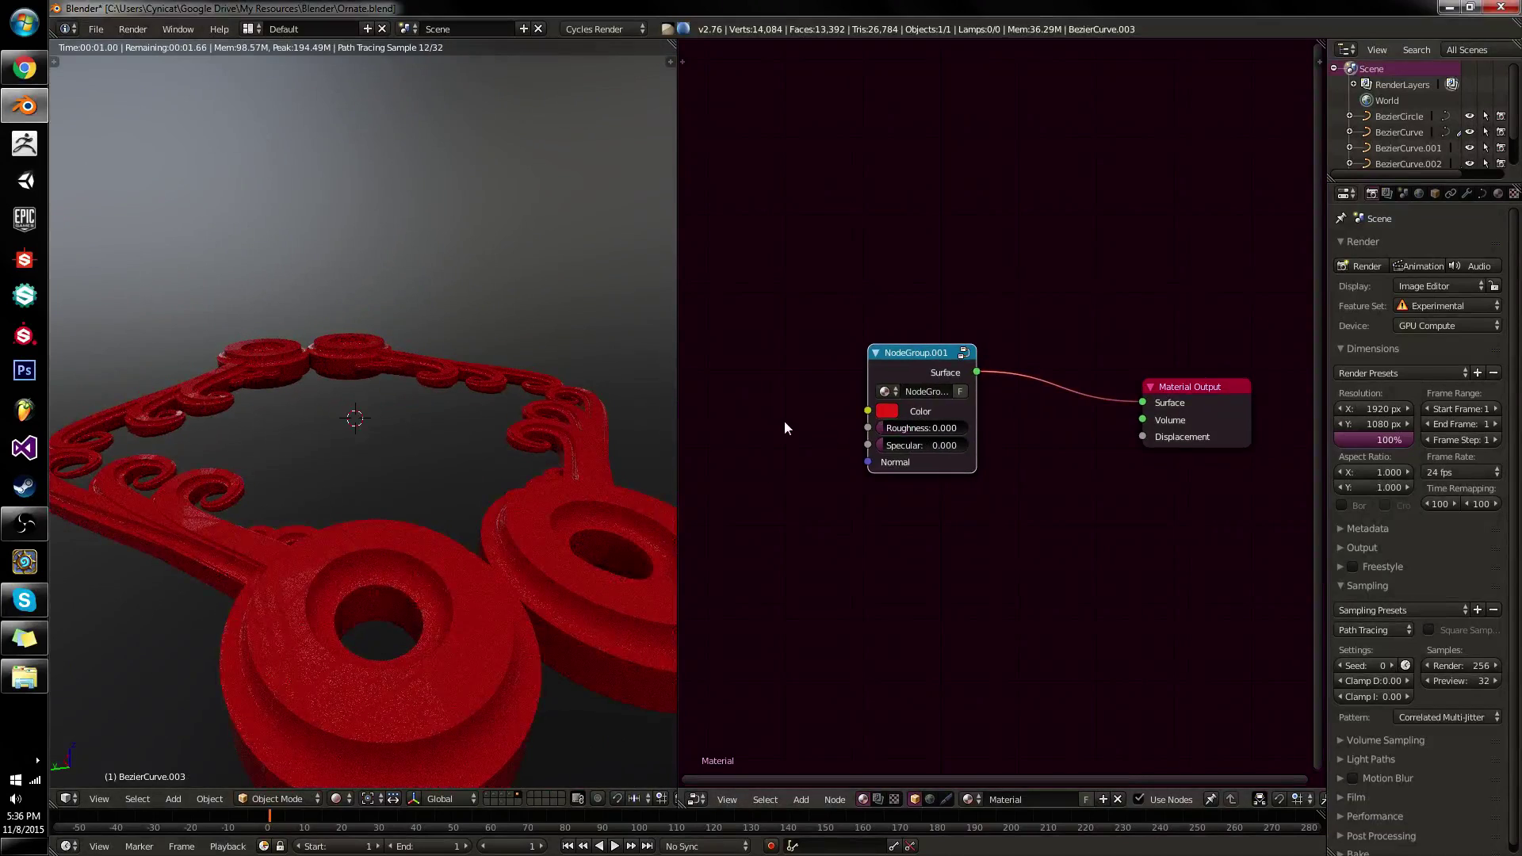
{"action": "middle_click_drag", "start_coordinate": [559, 375], "coordinate": [557, 446]}
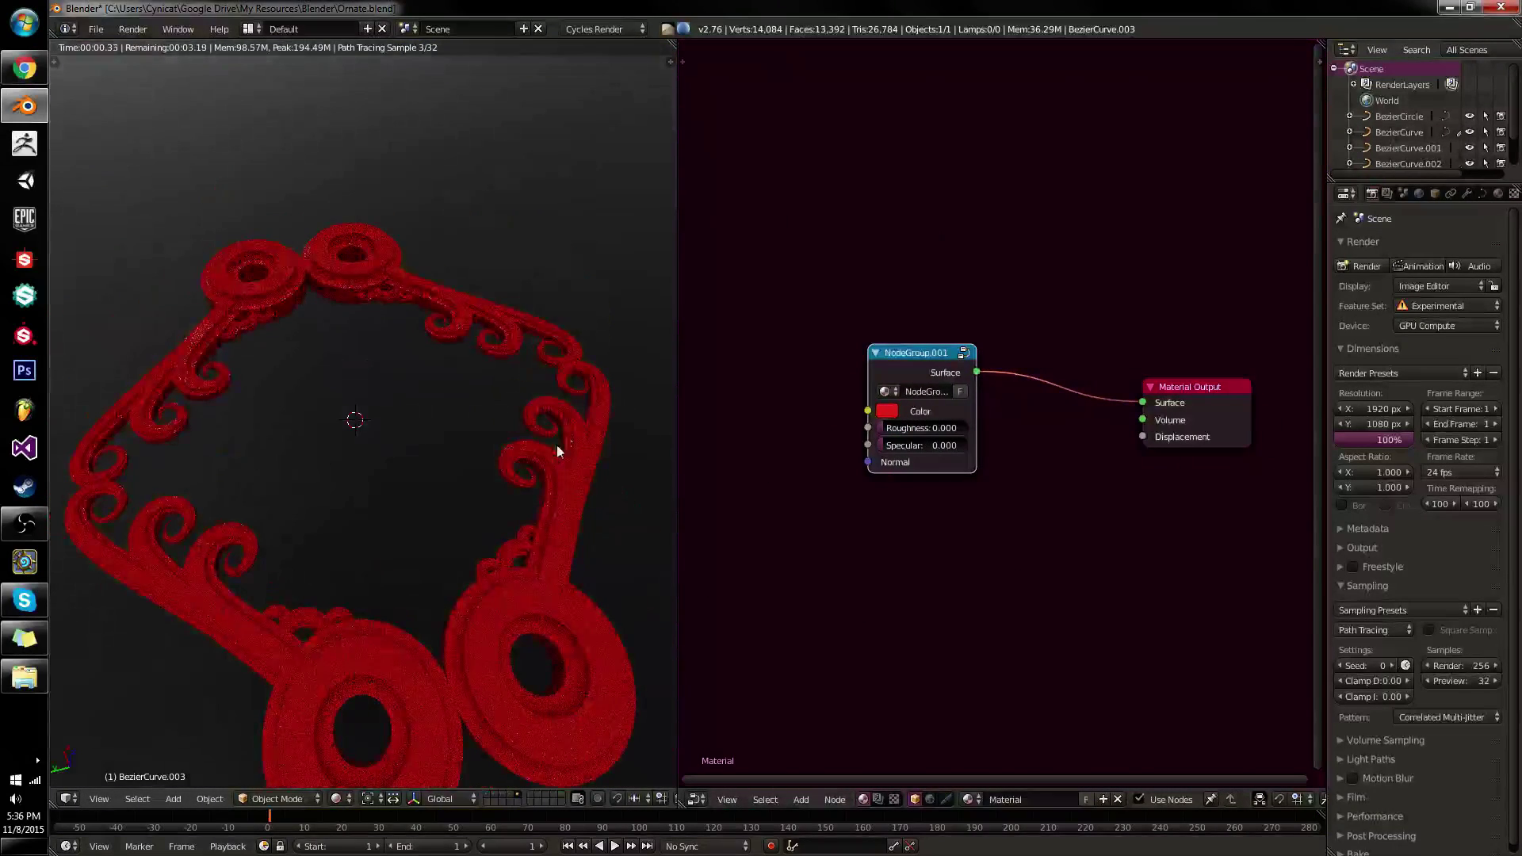
{"action": "middle_click_drag", "start_coordinate": [351, 423], "coordinate": [393, 355]}
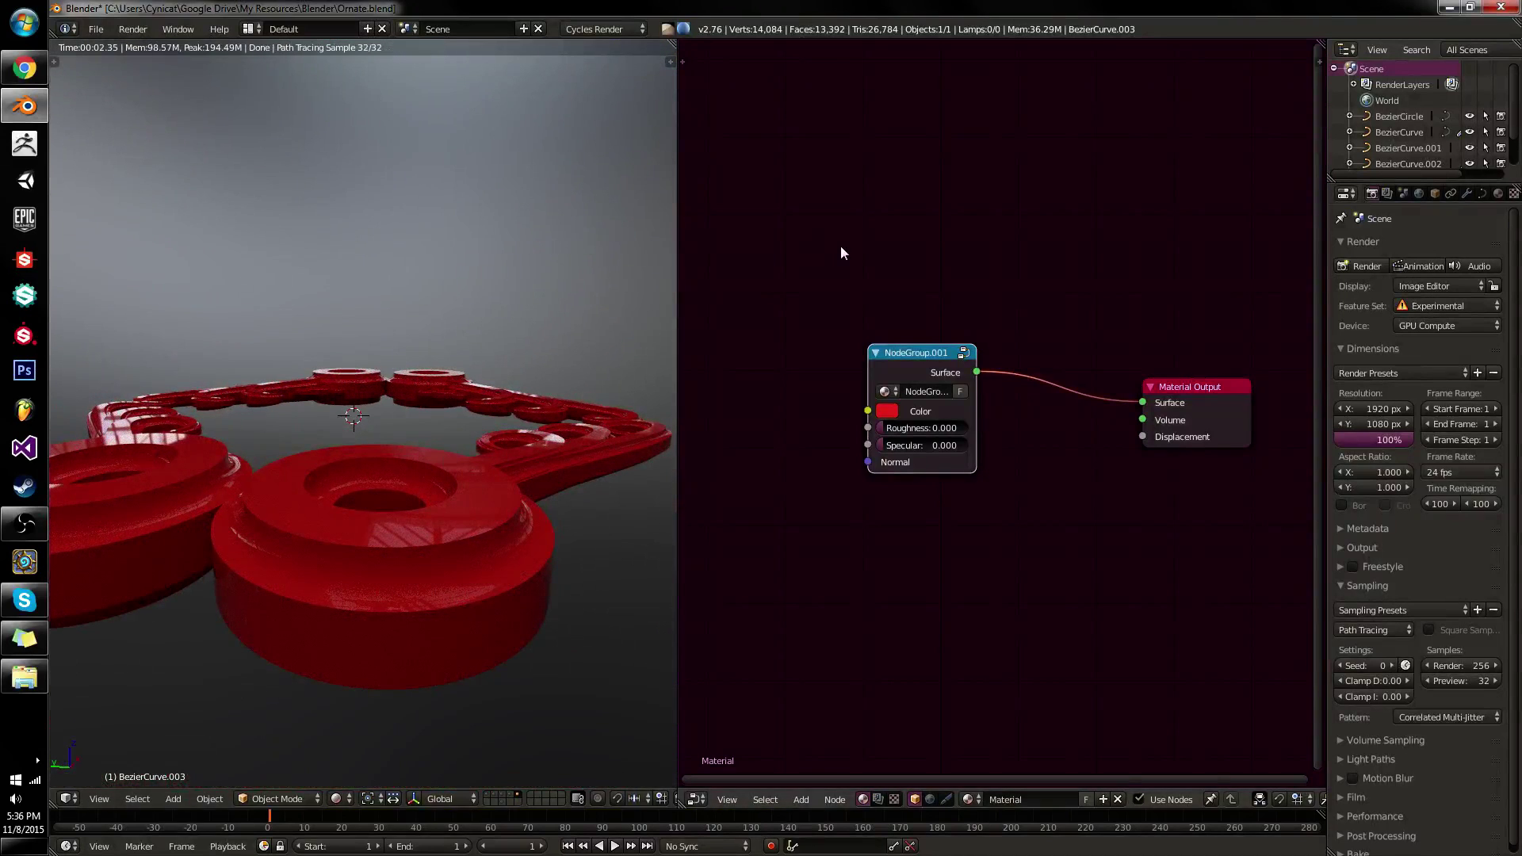
{"action": "type", "text": "0.033"}
{"action": "key", "text": "Return"}
{"action": "middle_click_drag", "start_coordinate": [354, 300], "coordinate": [453, 341]}
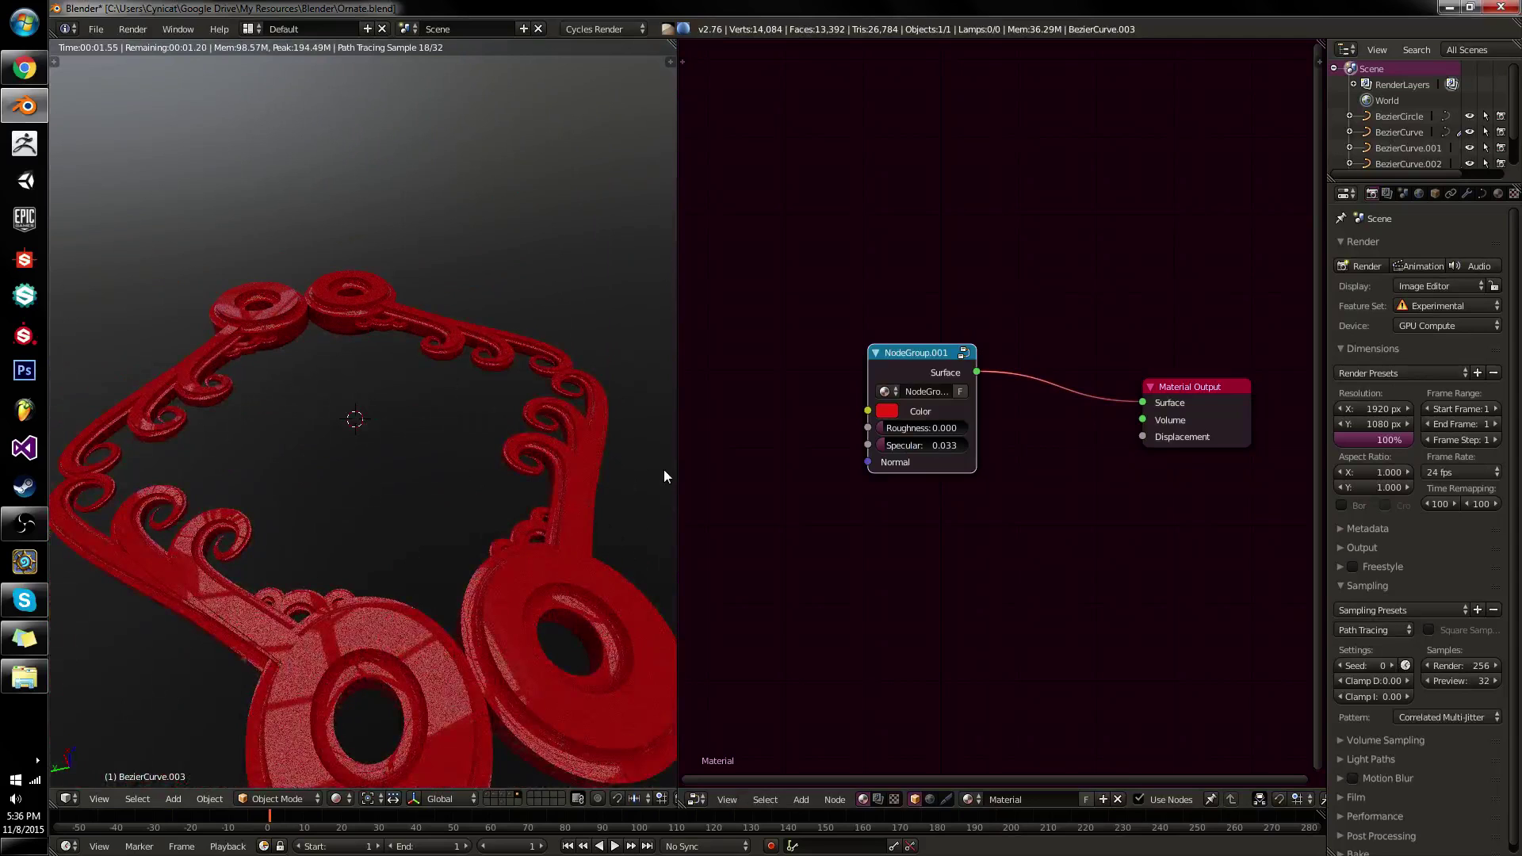
Replace the NodeGroup.001 node with the existing Dielectric and Glass groups, placing Glass below Dielectric.
{"action": "left_click_drag", "start_coordinate": [922, 363], "coordinate": [857, 392]}
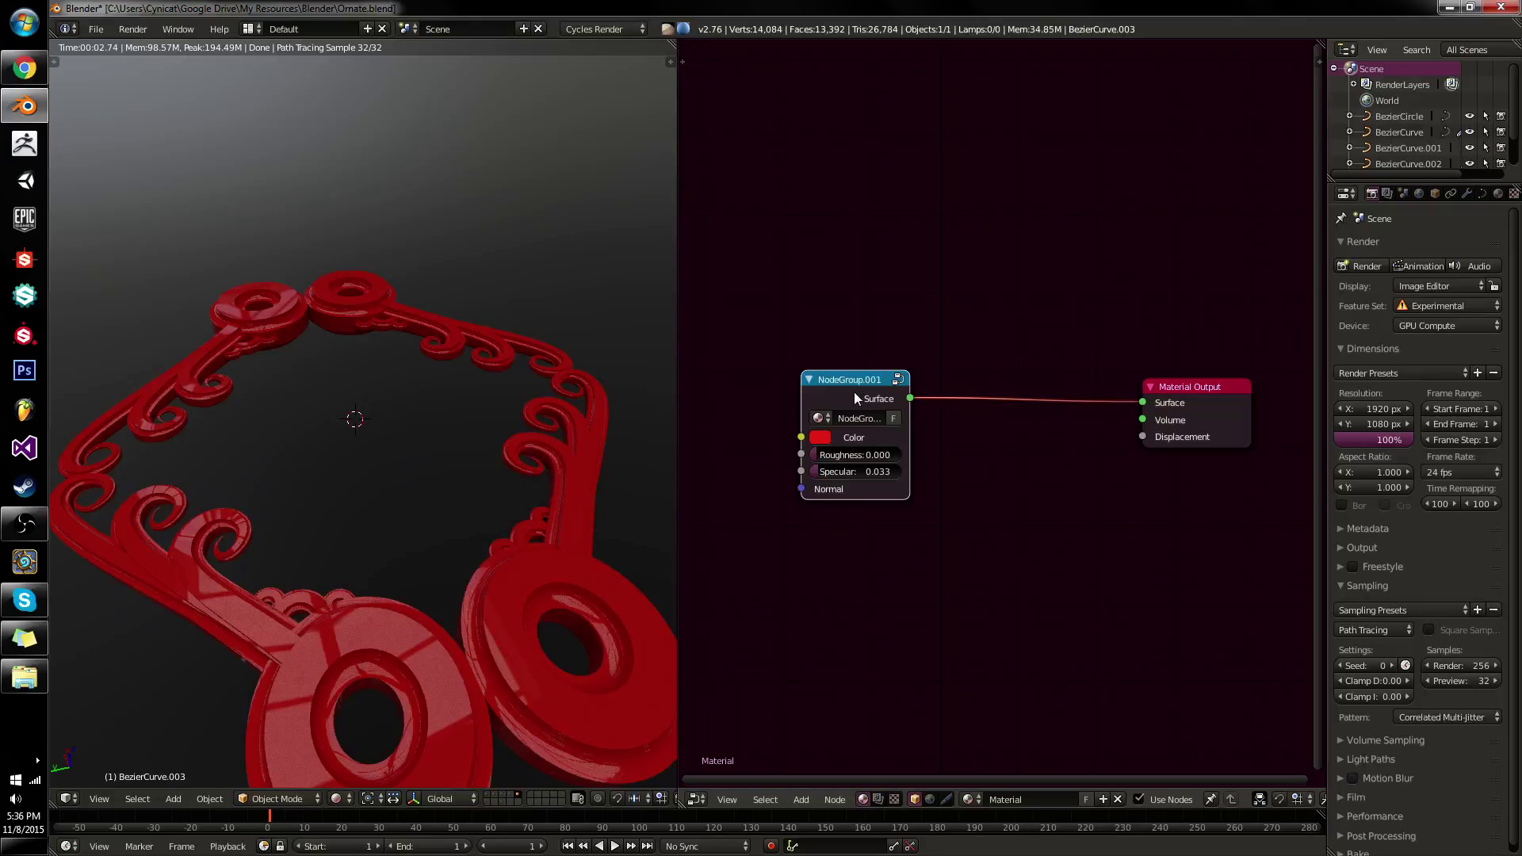
{"action": "scroll", "coordinate": [525, 386], "scroll_direction": "down", "scroll_amount": 3}
{"action": "middle_click_drag", "start_coordinate": [508, 431], "coordinate": [384, 464]}
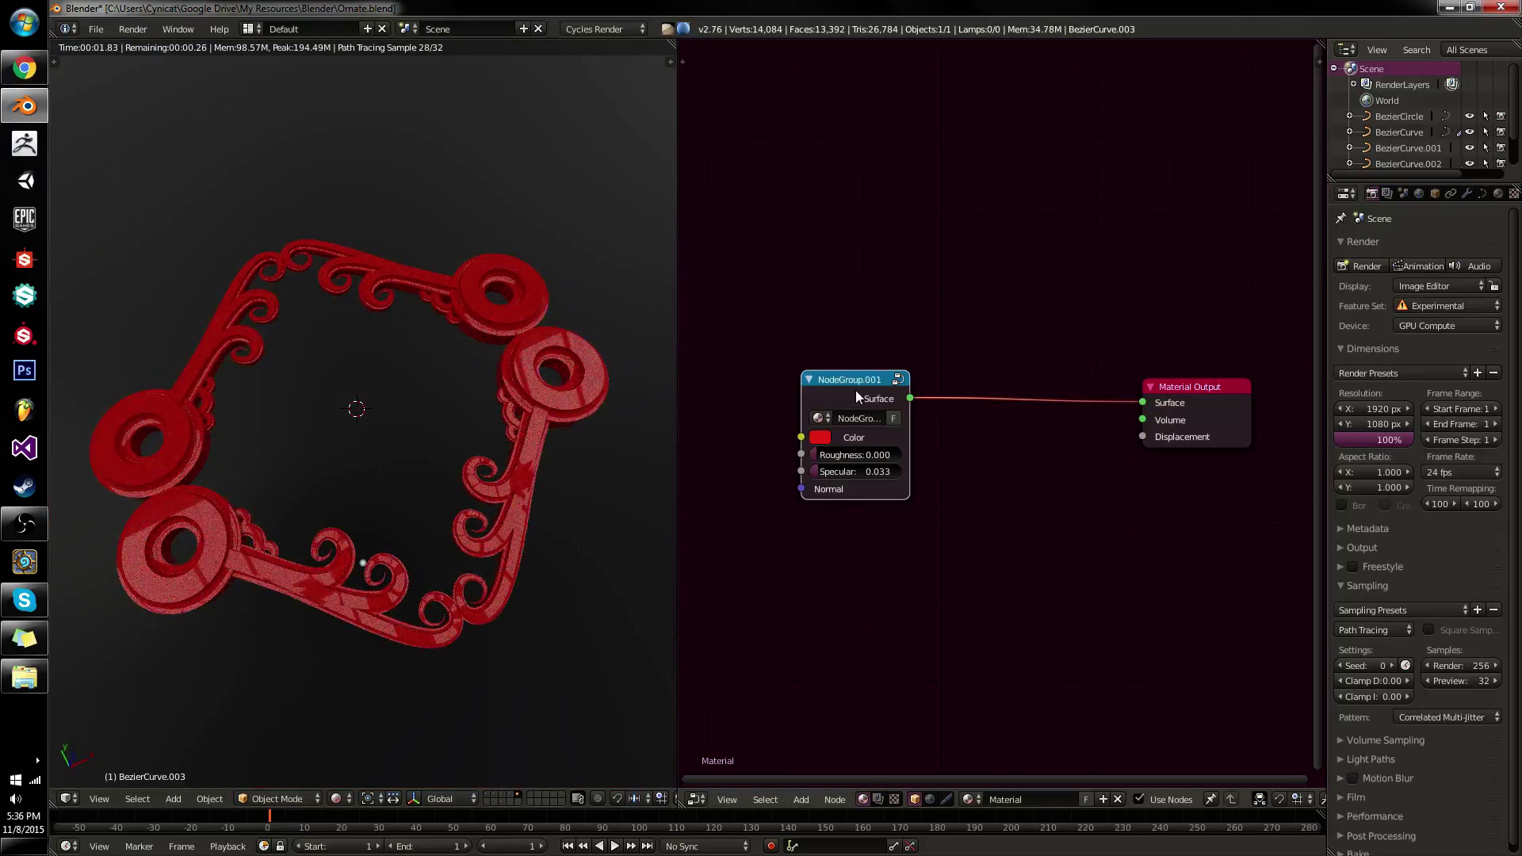
{"action": "key", "text": "x"}
{"action": "key", "text": "shift+a"}
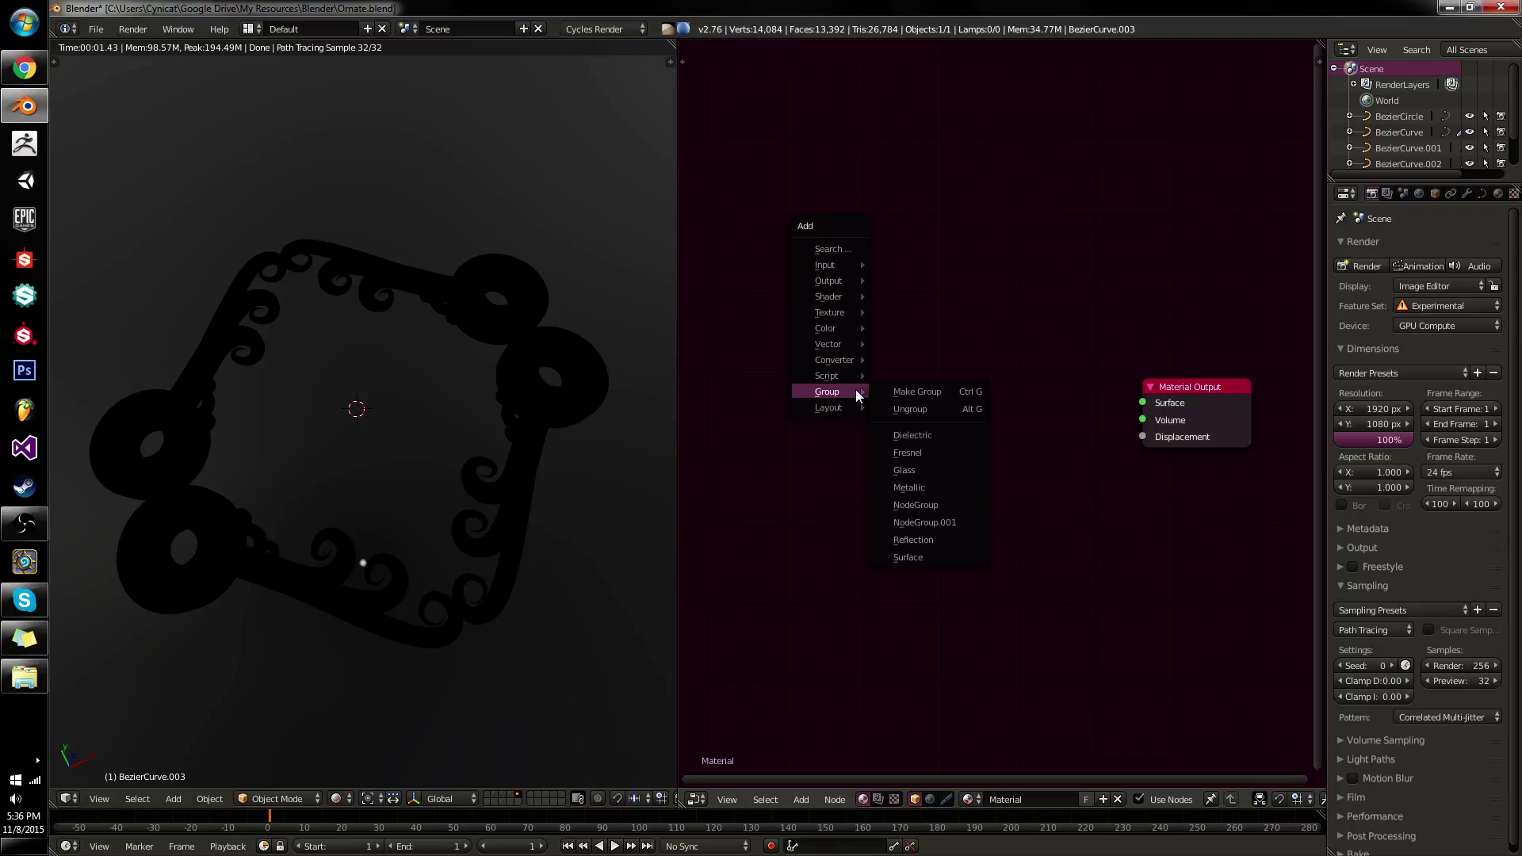
{"action": "left_click", "coordinate": [919, 433]}
{"action": "left_click", "coordinate": [817, 281]}
{"action": "key", "text": "shift+a"}
{"action": "mouse_move", "coordinate": [848, 358]}
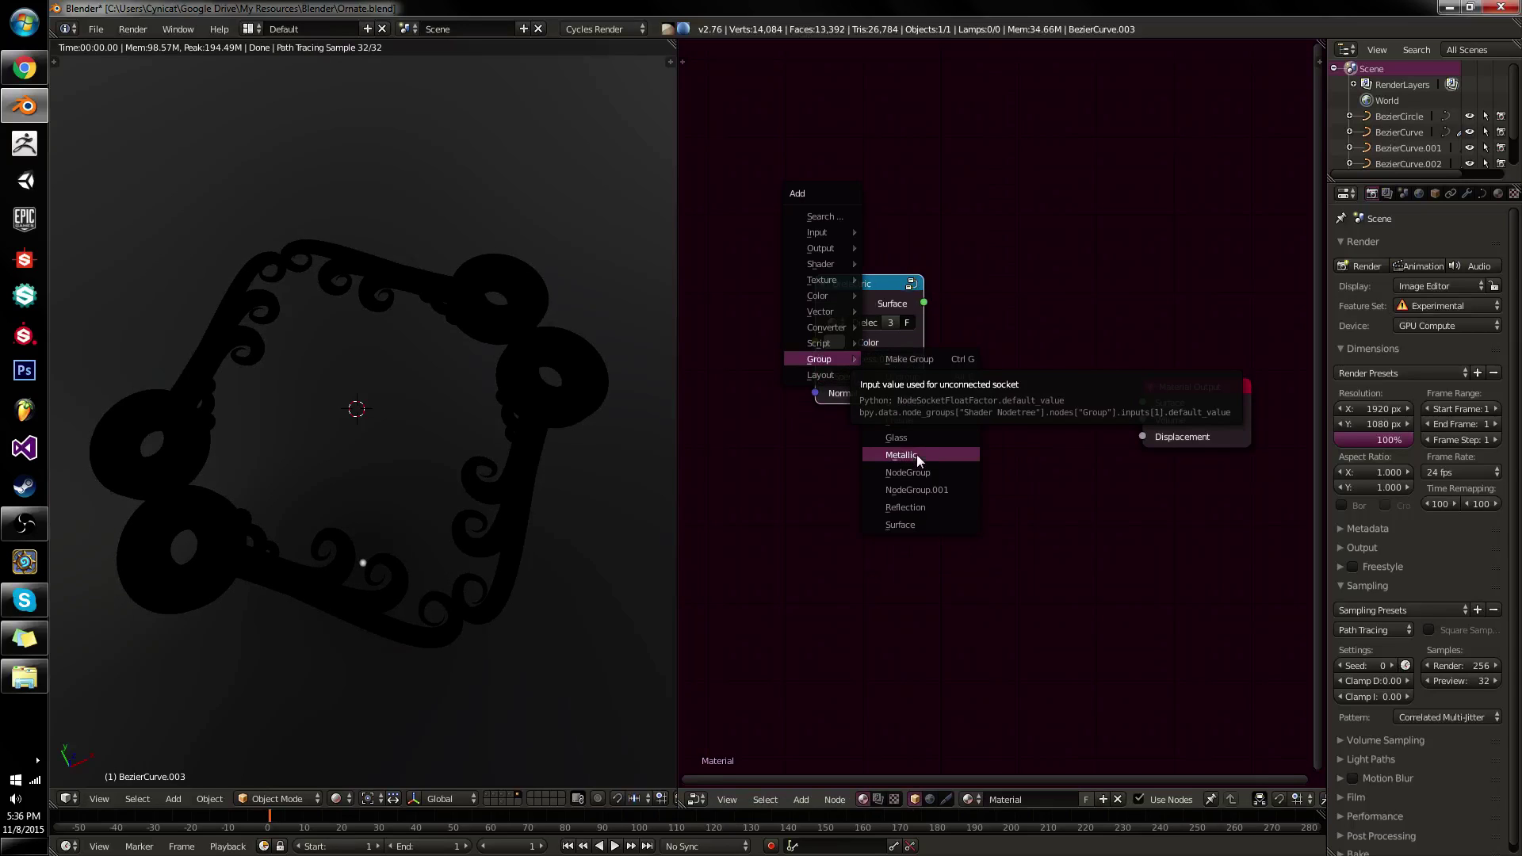
{"action": "left_click", "coordinate": [916, 438]}
{"action": "left_click", "coordinate": [846, 423]}
Look inside the Glass group, adjust the spacing of its Group Input and Refraction BSDF nodes, and return to the main node tree.
{"action": "key", "text": "Tab"}
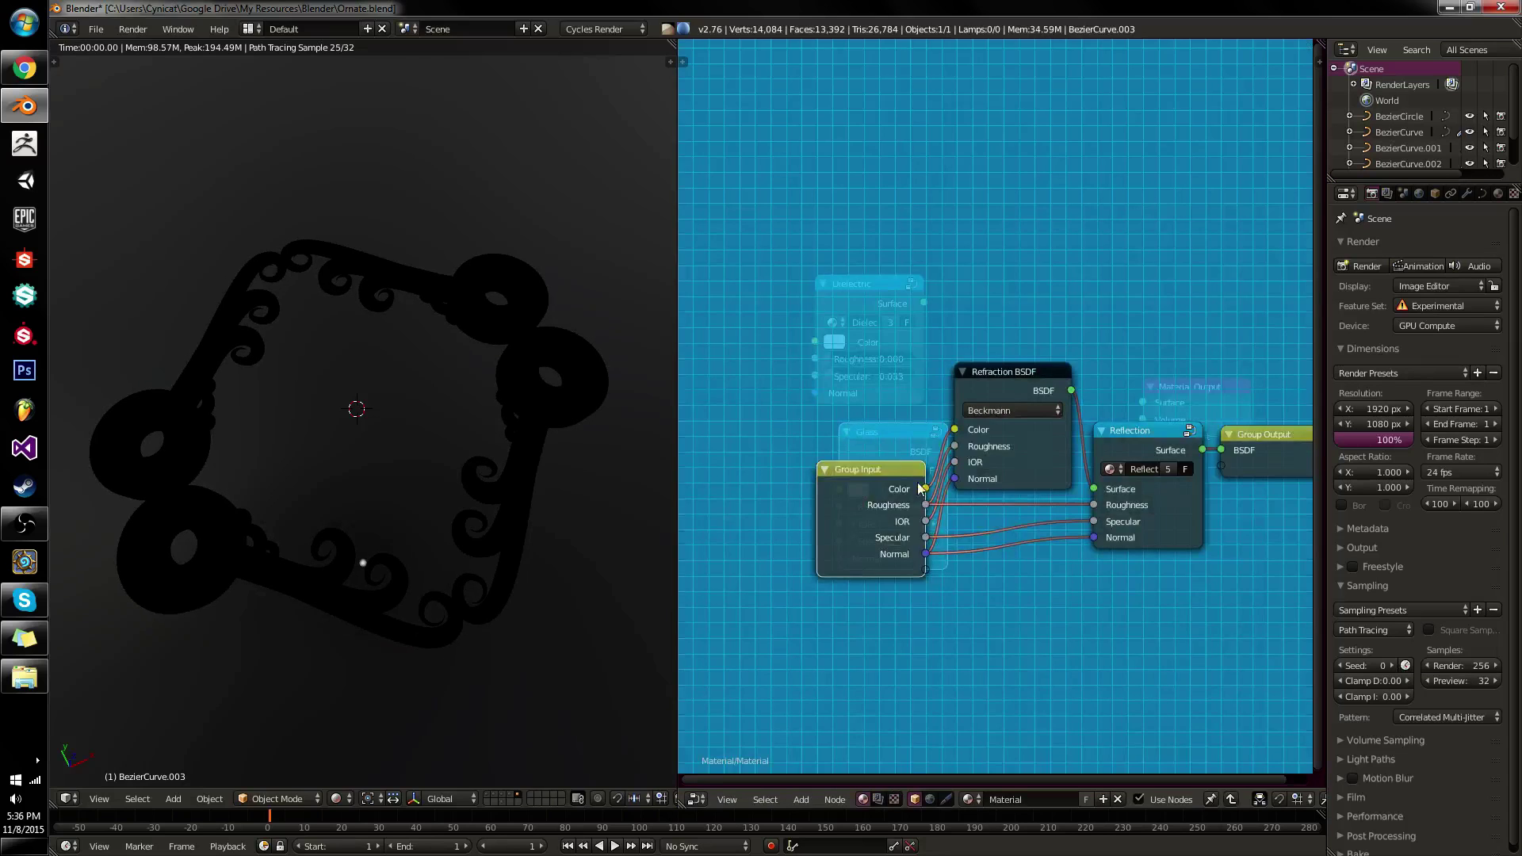
{"action": "scroll", "coordinate": [913, 476], "scroll_direction": "up", "scroll_amount": 2}
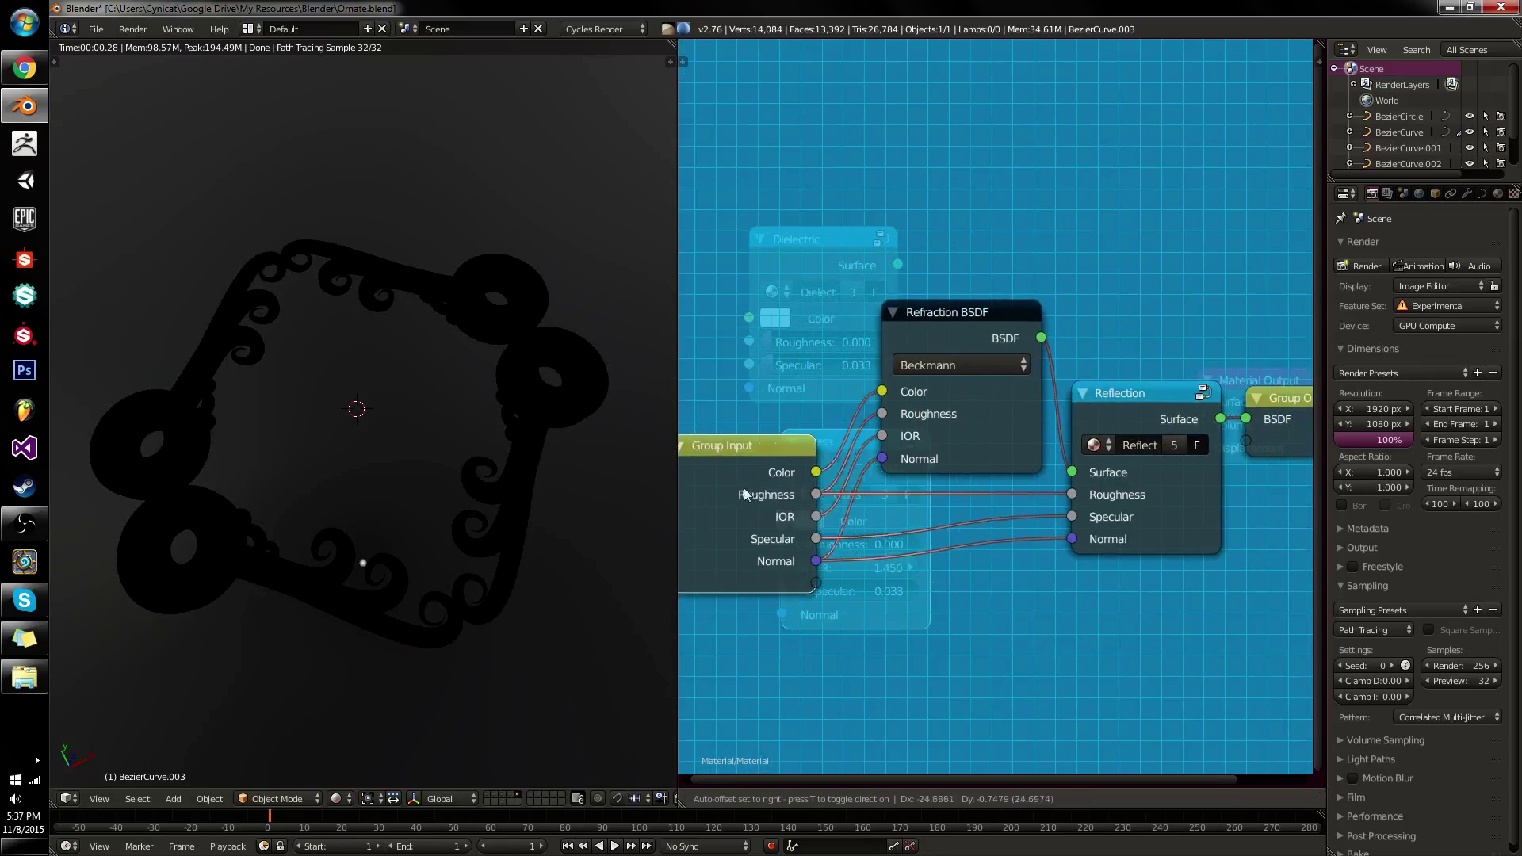
{"action": "key", "text": "g"}
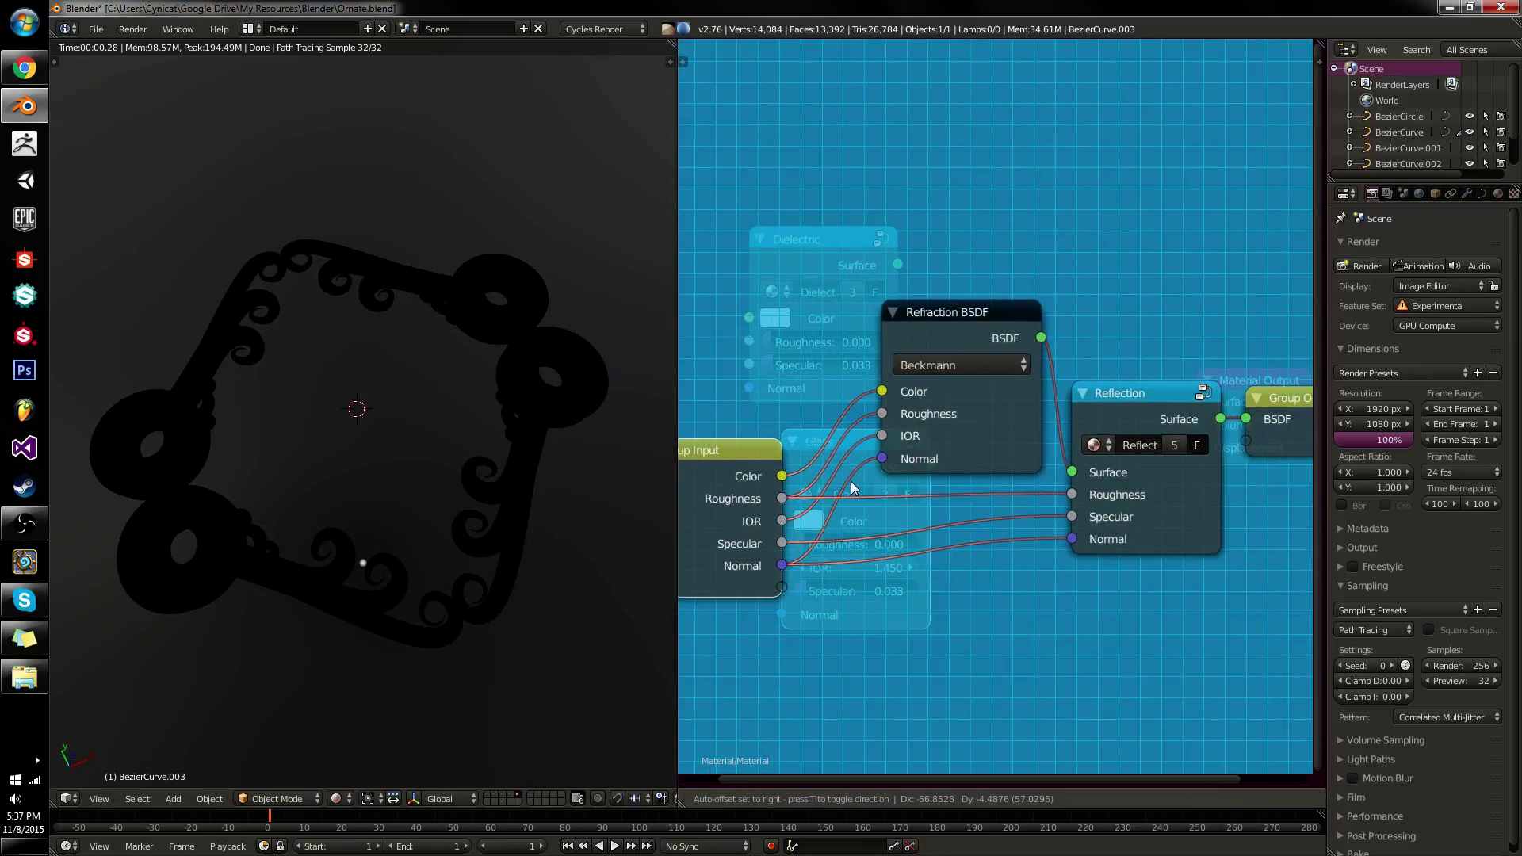
{"action": "left_click", "coordinate": [864, 479]}
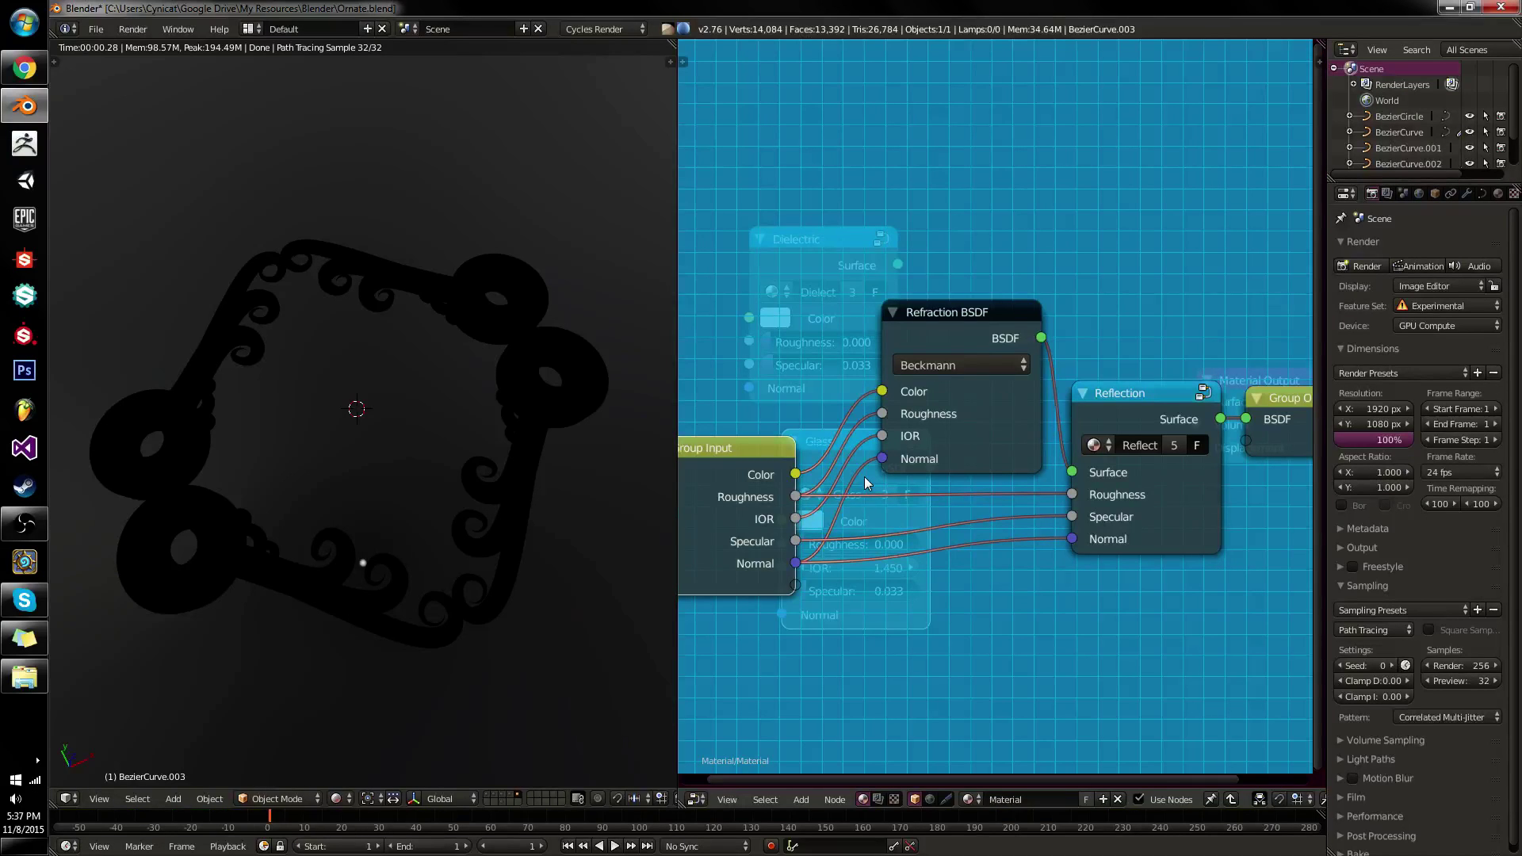
{"action": "mouse_move", "coordinate": [931, 315]}
{"action": "left_mouse_down"}
{"action": "mouse_move", "coordinate": [872, 324]}
{"action": "mouse_move", "coordinate": [916, 321]}
{"action": "left_mouse_up"}
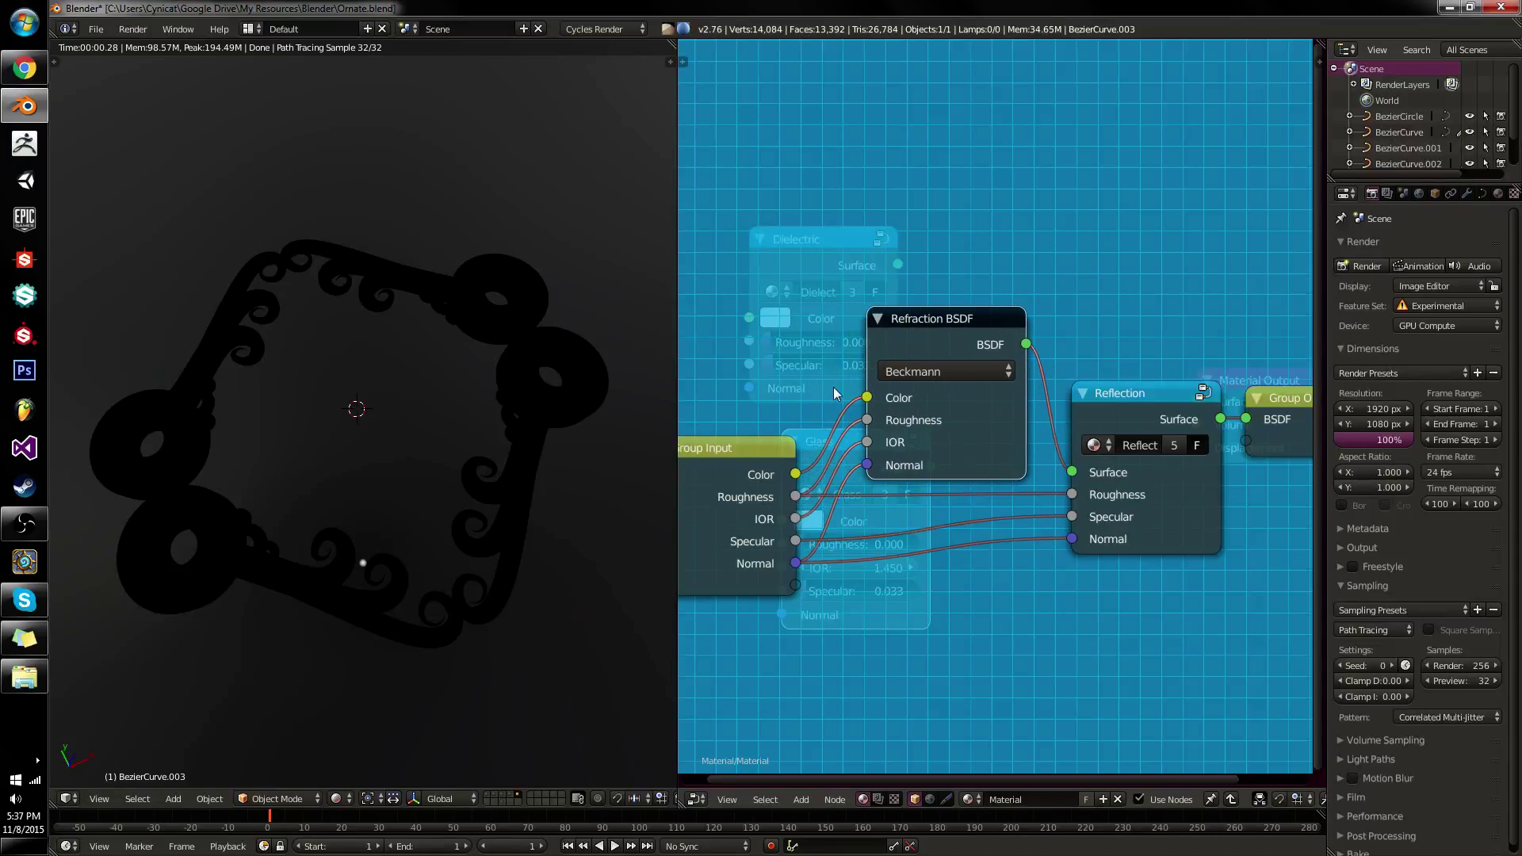
{"action": "left_click_drag", "start_coordinate": [763, 453], "coordinate": [799, 447]}
{"action": "left_click_drag", "start_coordinate": [974, 316], "coordinate": [978, 321]}
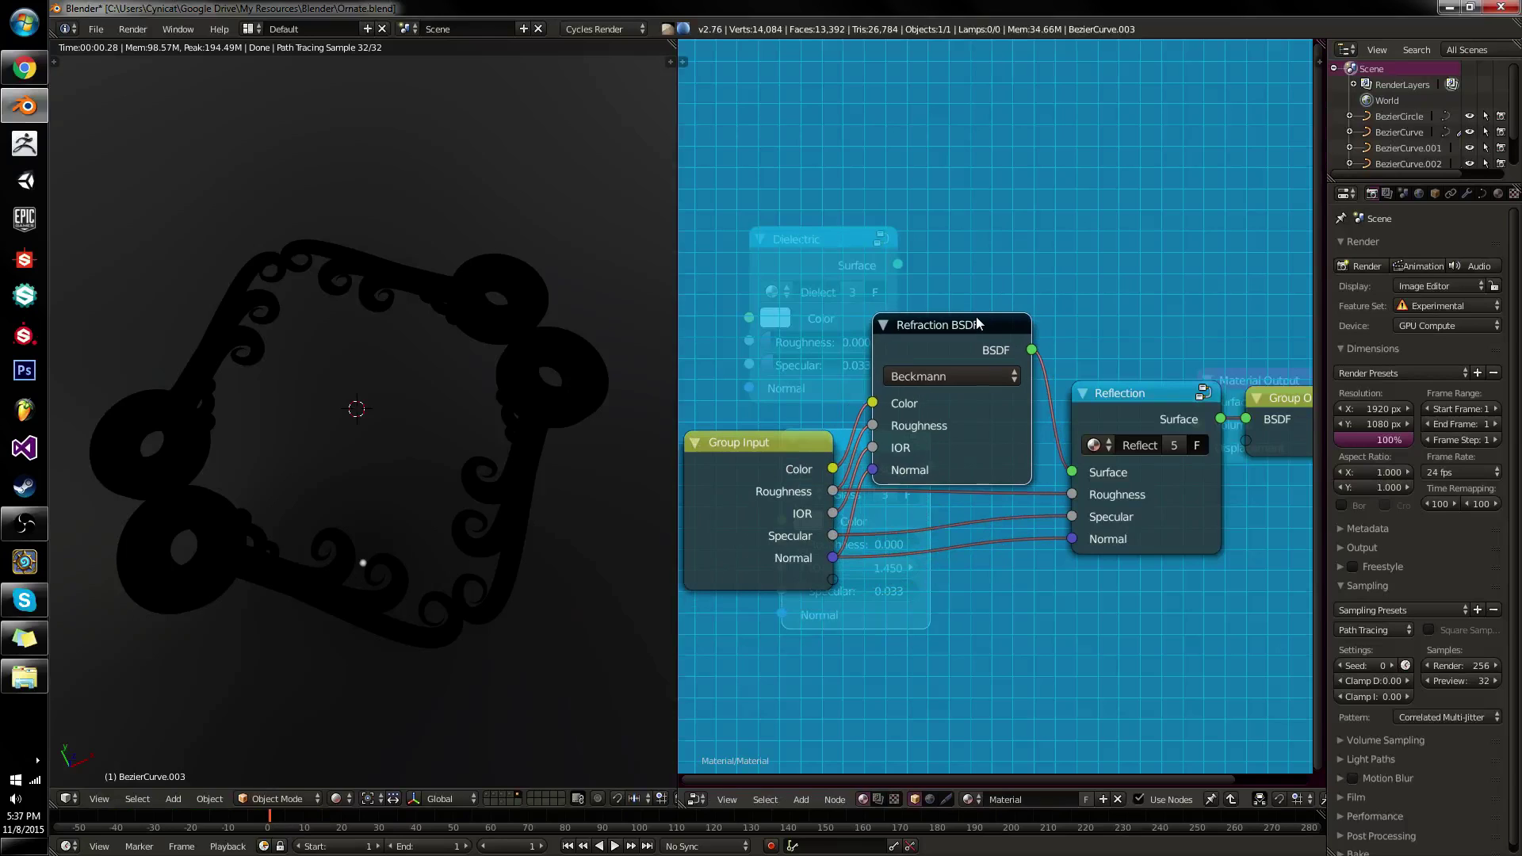
{"action": "left_click", "coordinate": [790, 472]}
{"action": "middle_click_drag", "start_coordinate": [790, 473], "coordinate": [840, 448]}
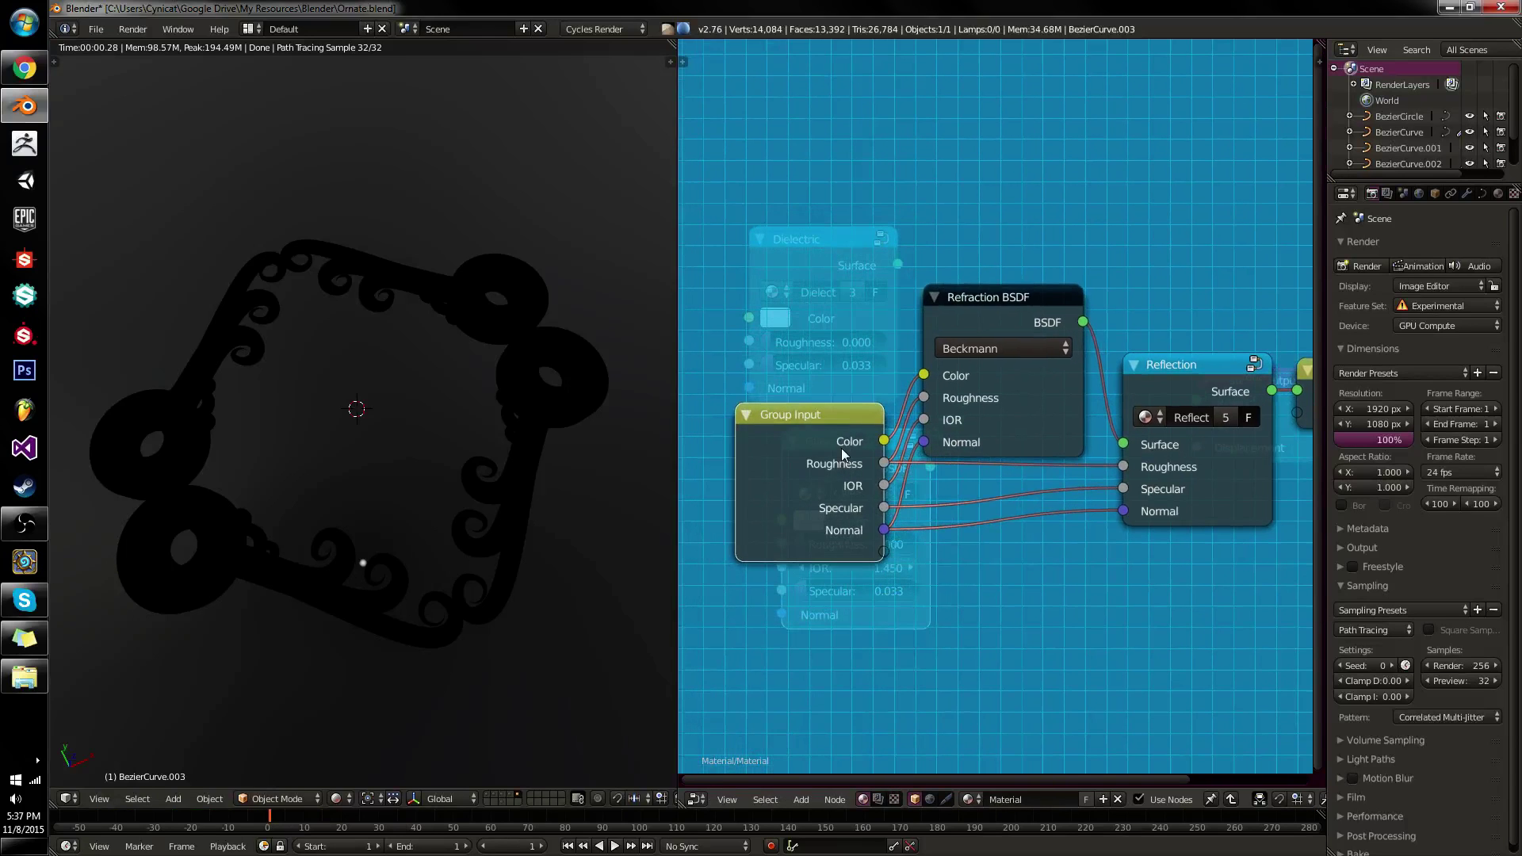
{"action": "mouse_move", "coordinate": [840, 449]}
{"action": "left_mouse_down"}
{"action": "mouse_move", "coordinate": [823, 463]}
{"action": "mouse_move", "coordinate": [840, 450]}
{"action": "left_mouse_up"}
{"action": "key", "text": "Tab"}
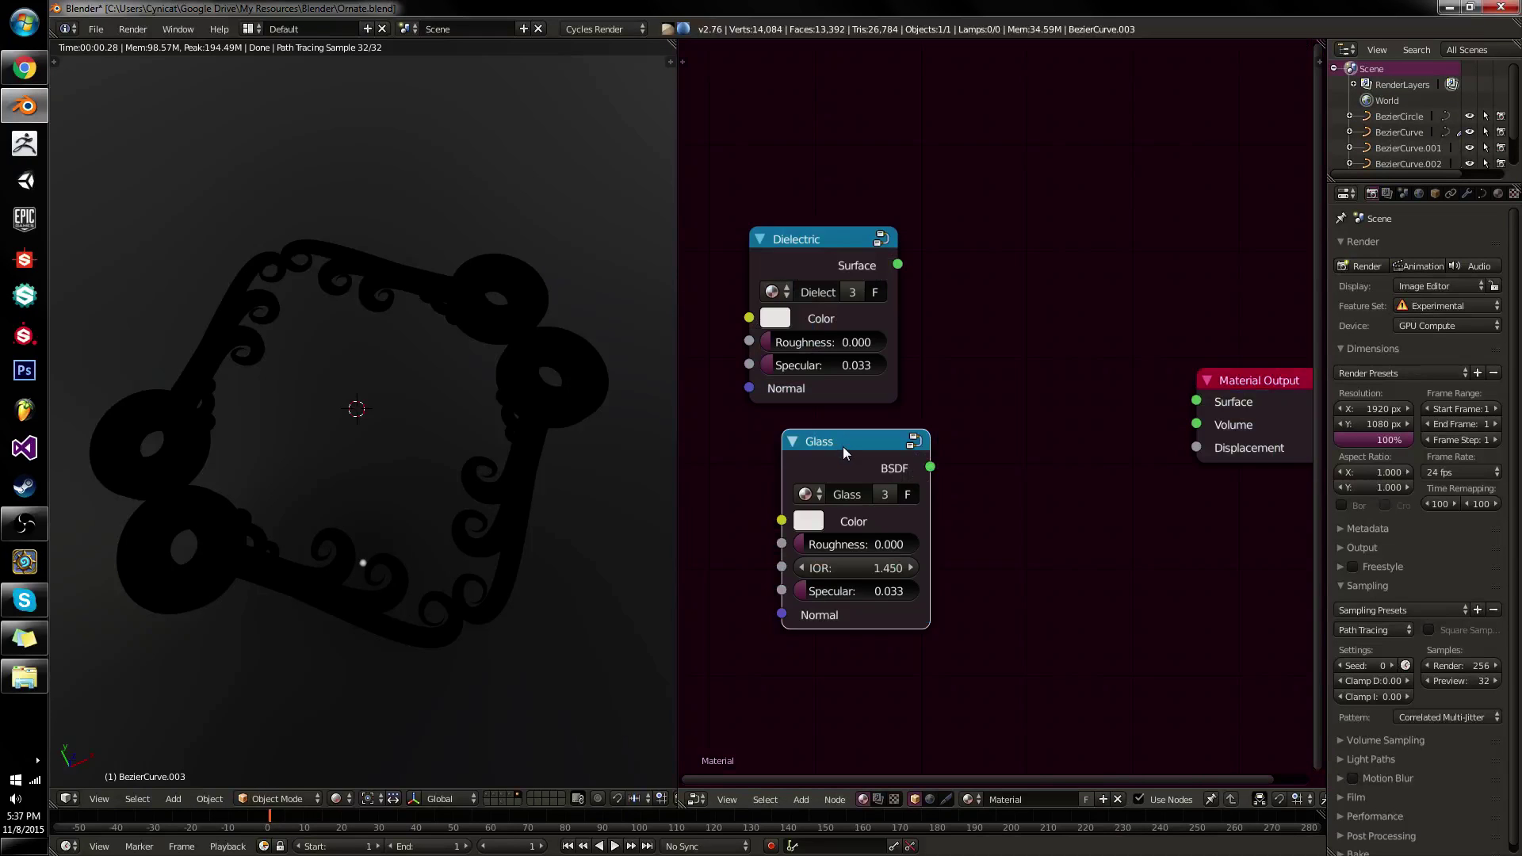
Connect the Glass group to the Material Output's Surface and line it up beneath the Dielectric group, checking the render and the group's contents.
{"action": "key", "text": "f"}
{"action": "left_click_drag", "start_coordinate": [845, 444], "coordinate": [821, 425]}
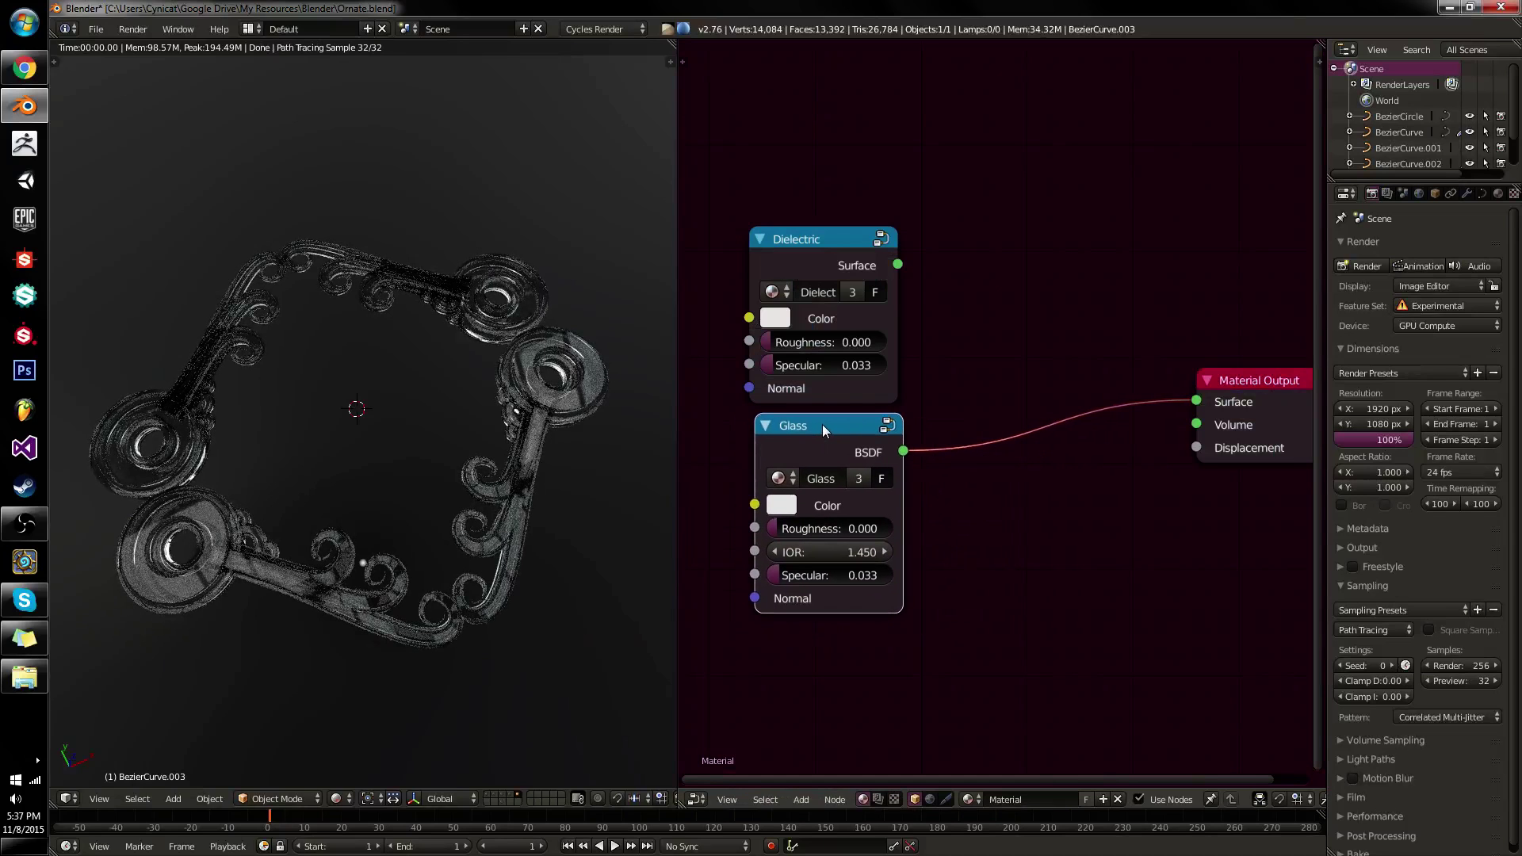
{"action": "middle_click_drag", "start_coordinate": [512, 455], "coordinate": [545, 414]}
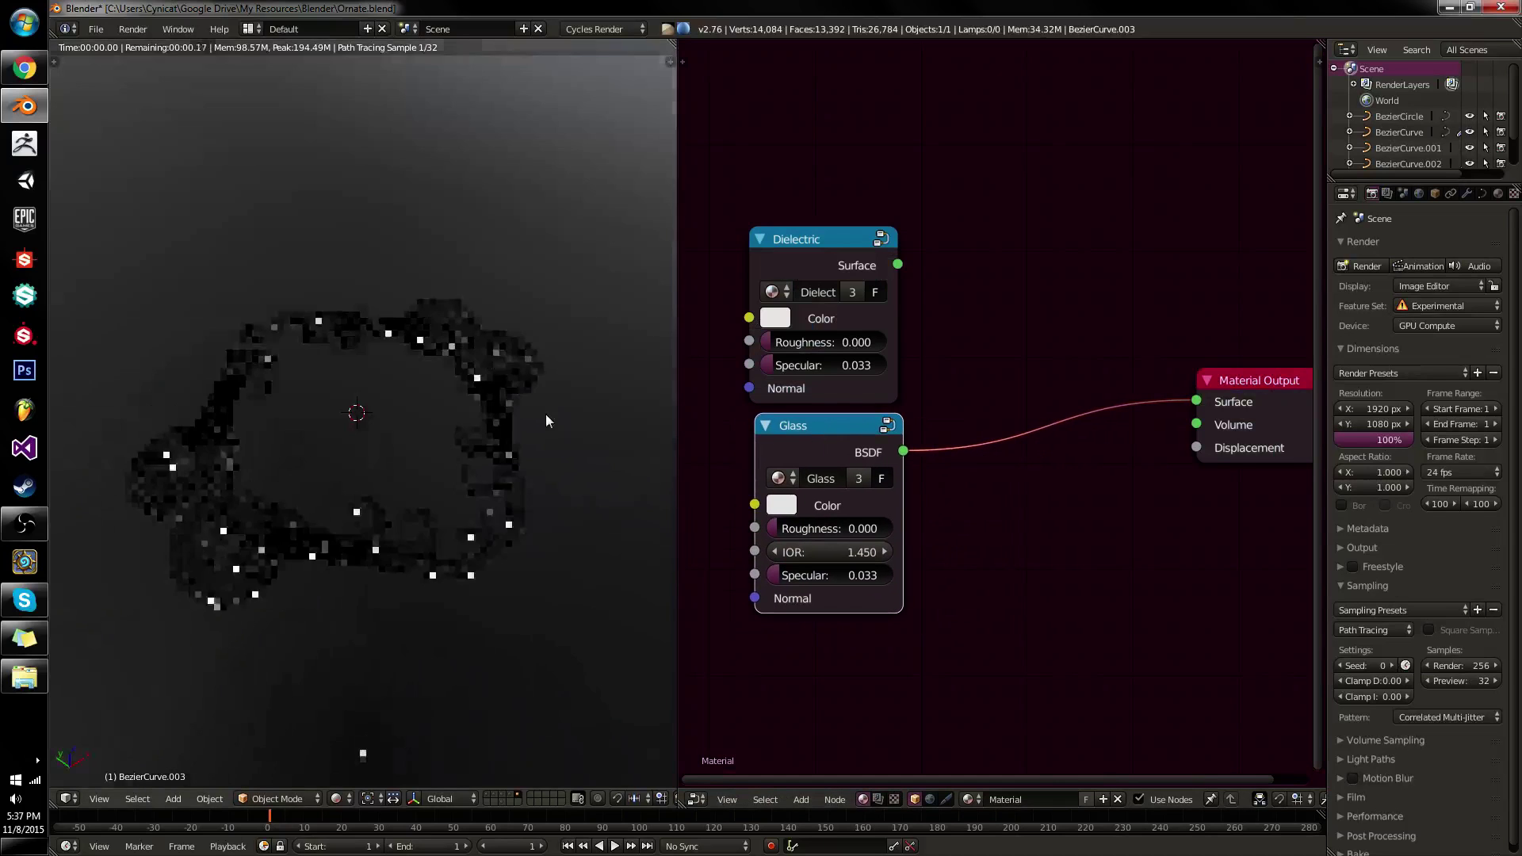
{"action": "scroll", "coordinate": [545, 412], "scroll_direction": "up", "scroll_amount": 4}
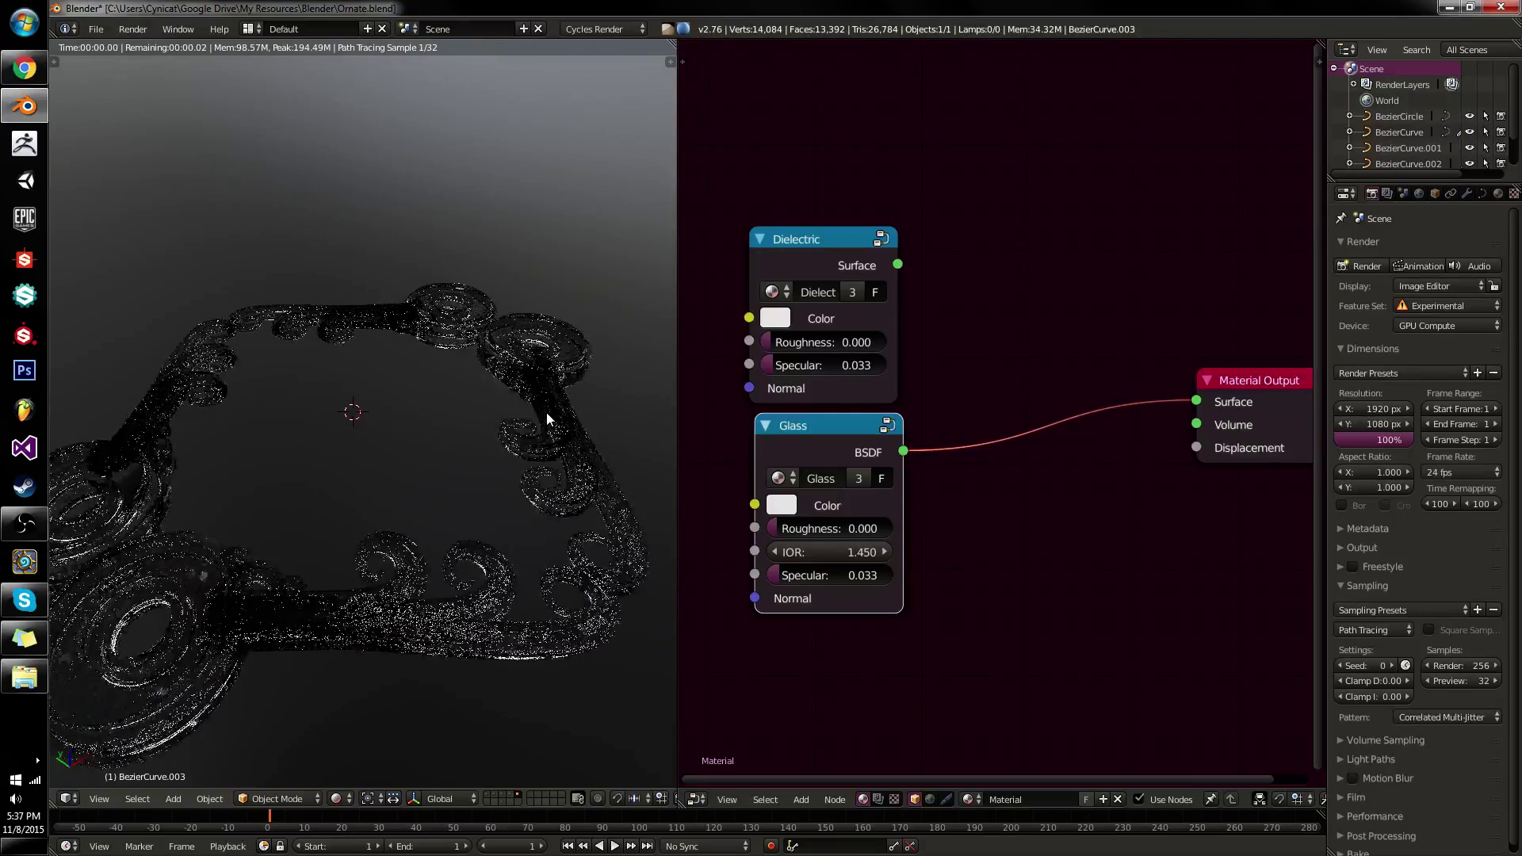
{"action": "scroll", "coordinate": [548, 412], "scroll_direction": "down", "scroll_amount": 1}
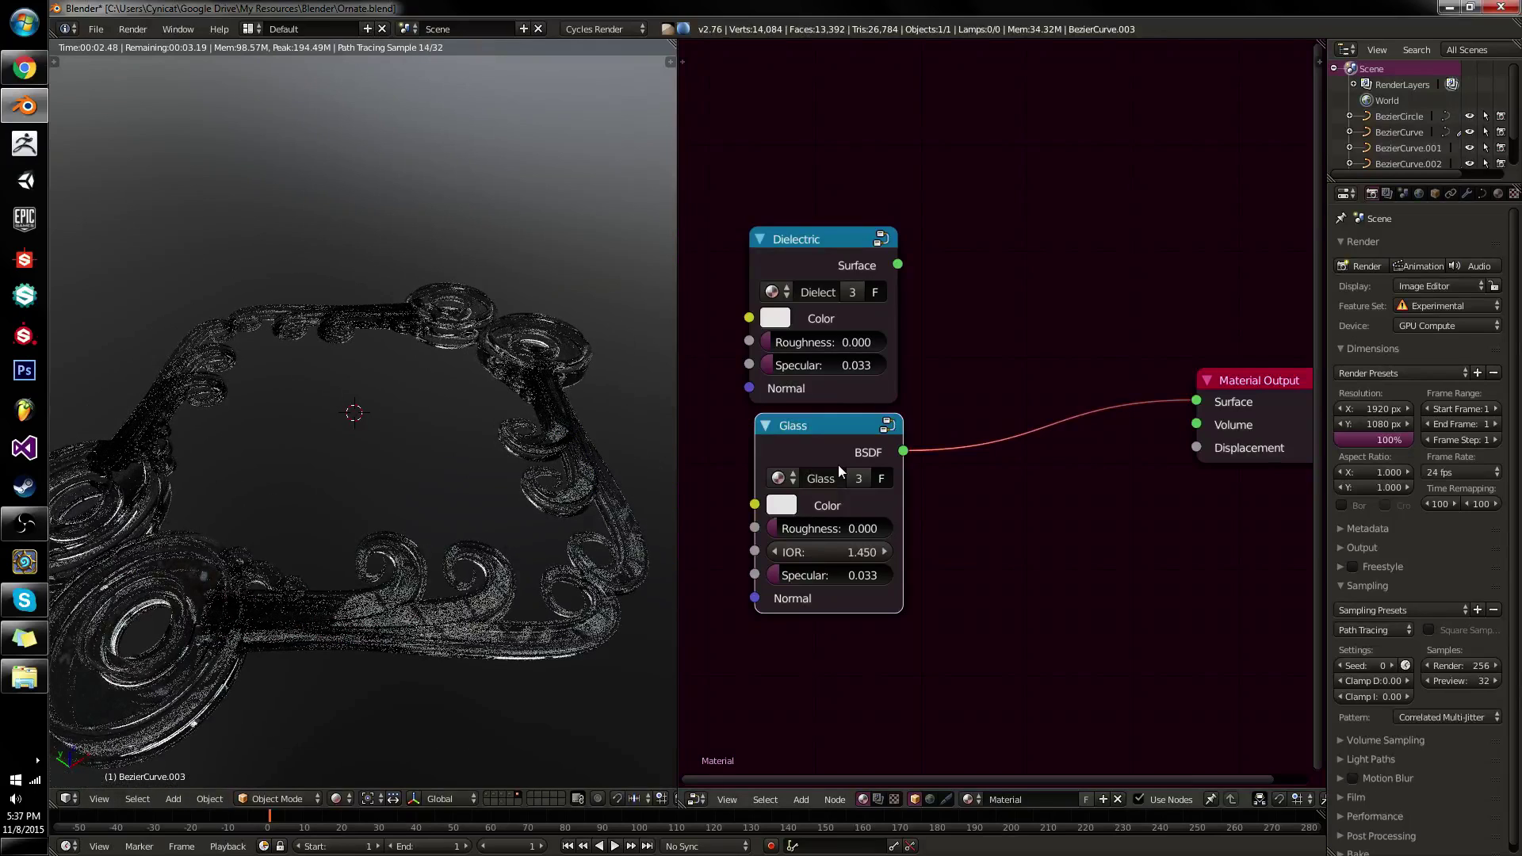
{"action": "key", "text": "Tab"}
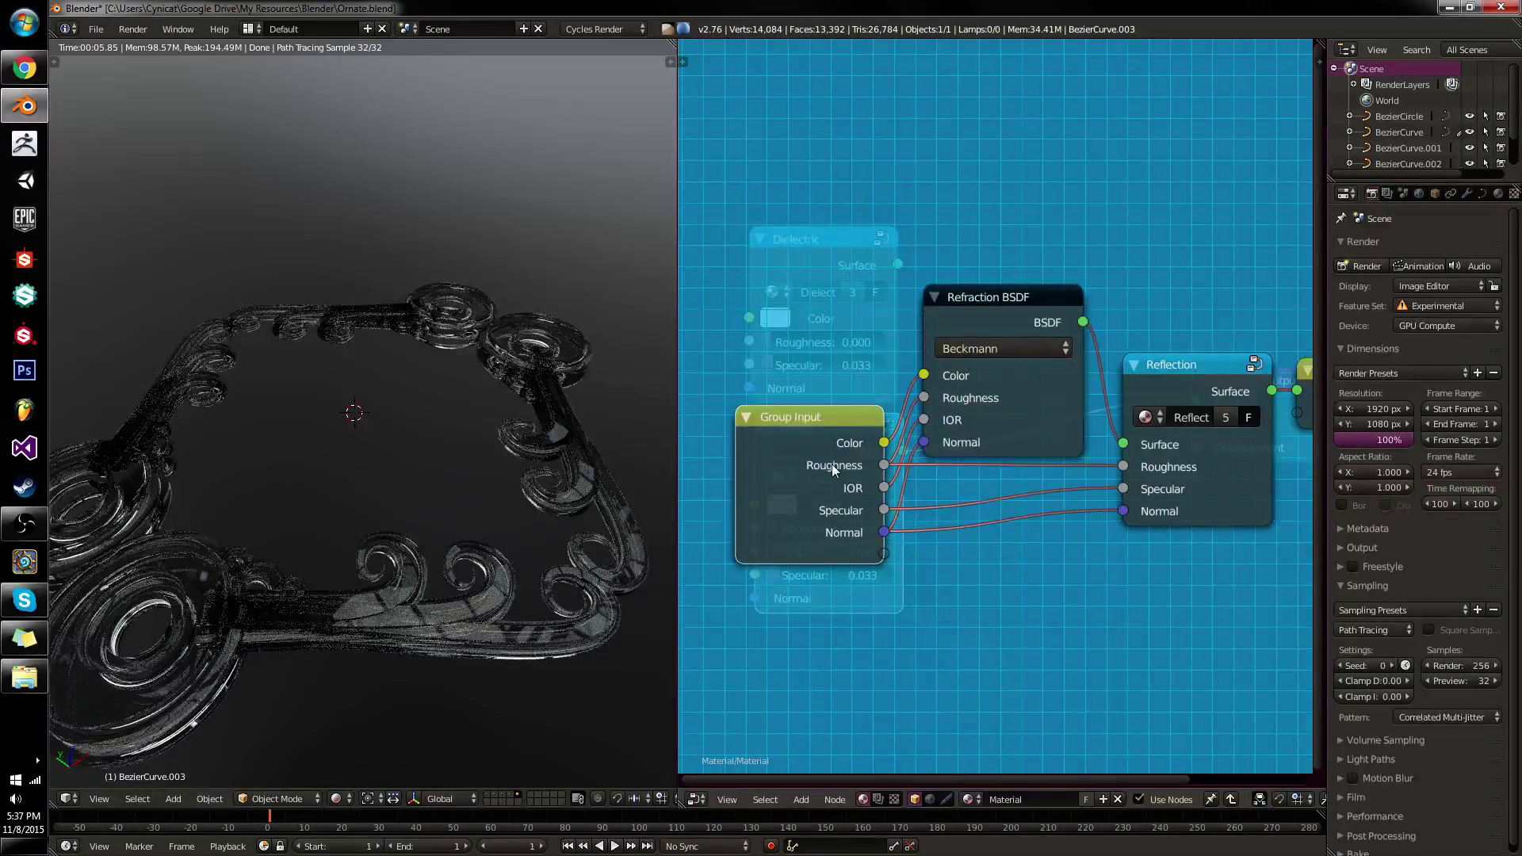
{"action": "key", "text": "Tab"}
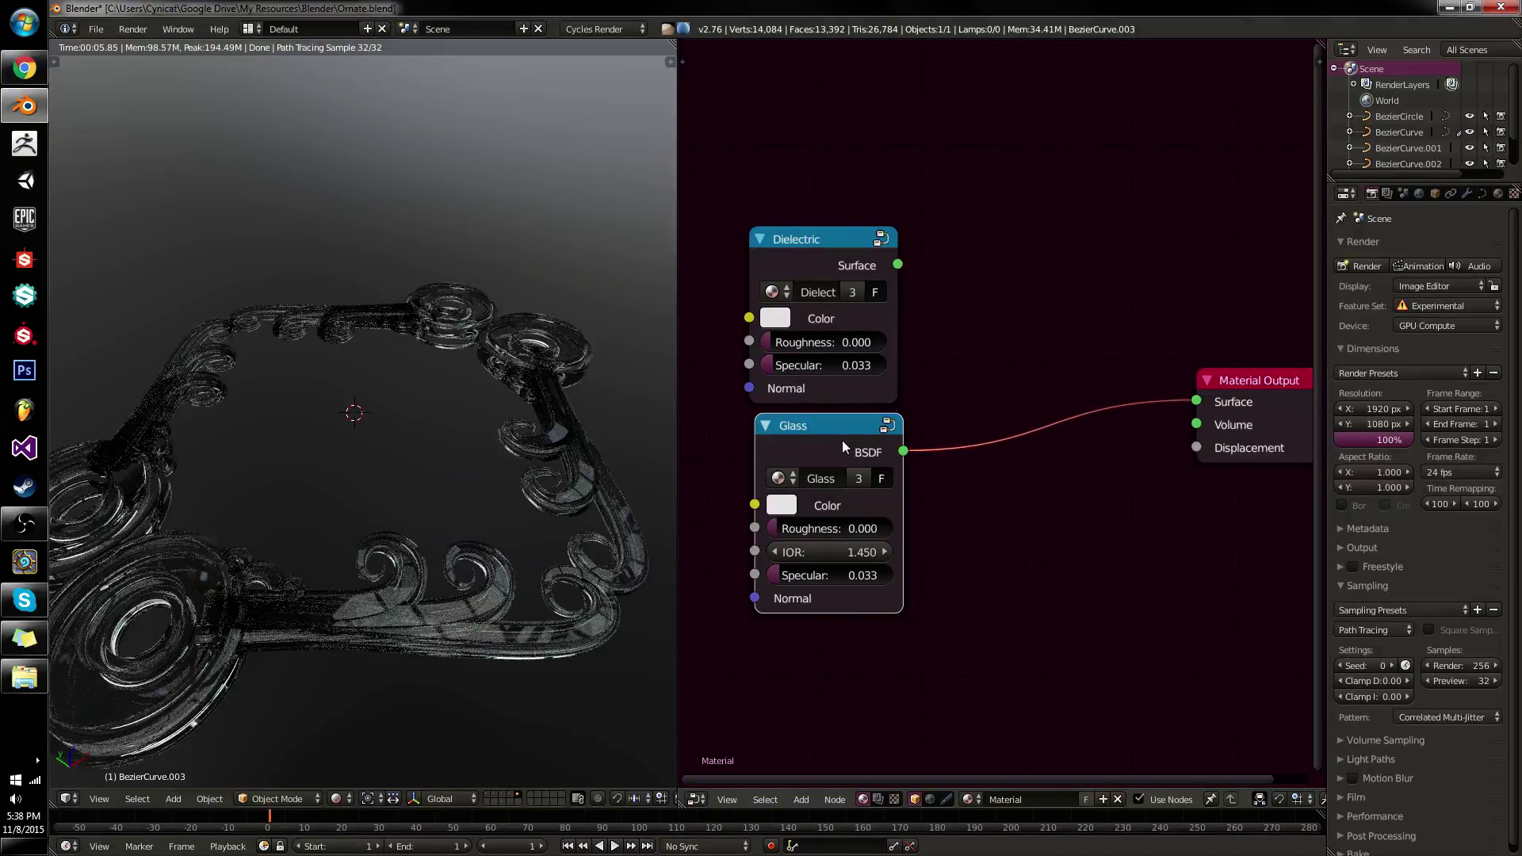
{"action": "mouse_move", "coordinate": [840, 436]}
{"action": "left_mouse_down"}
{"action": "mouse_move", "coordinate": [826, 475]}
{"action": "mouse_move", "coordinate": [835, 438]}
{"action": "left_mouse_up"}
Add a Refraction BSDF above the Dielectric group and a Reflection group beside it.
{"action": "key", "text": "shift+a"}
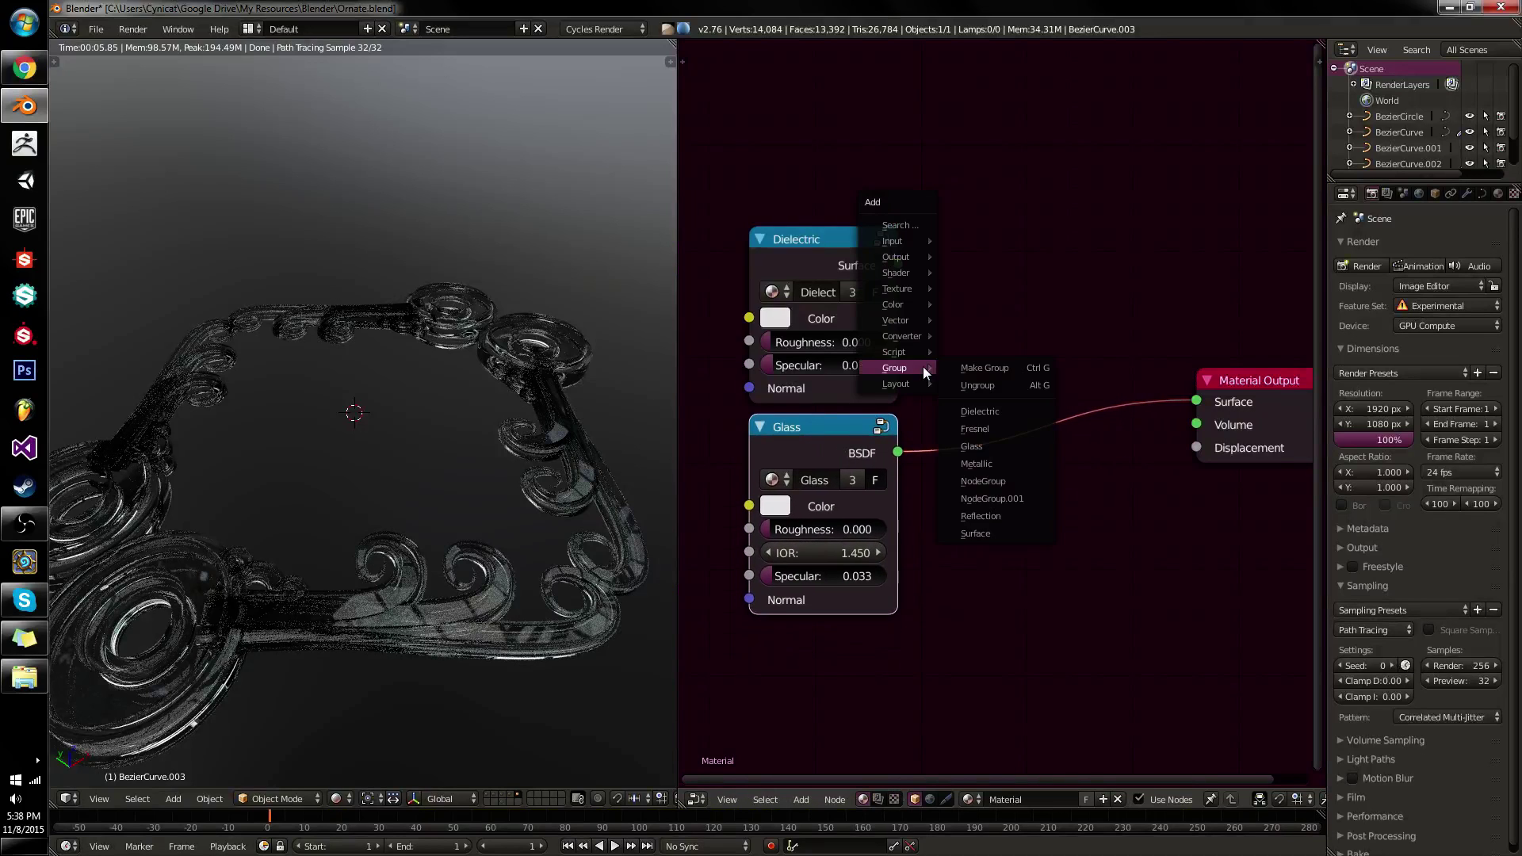
{"action": "mouse_move", "coordinate": [898, 273]}
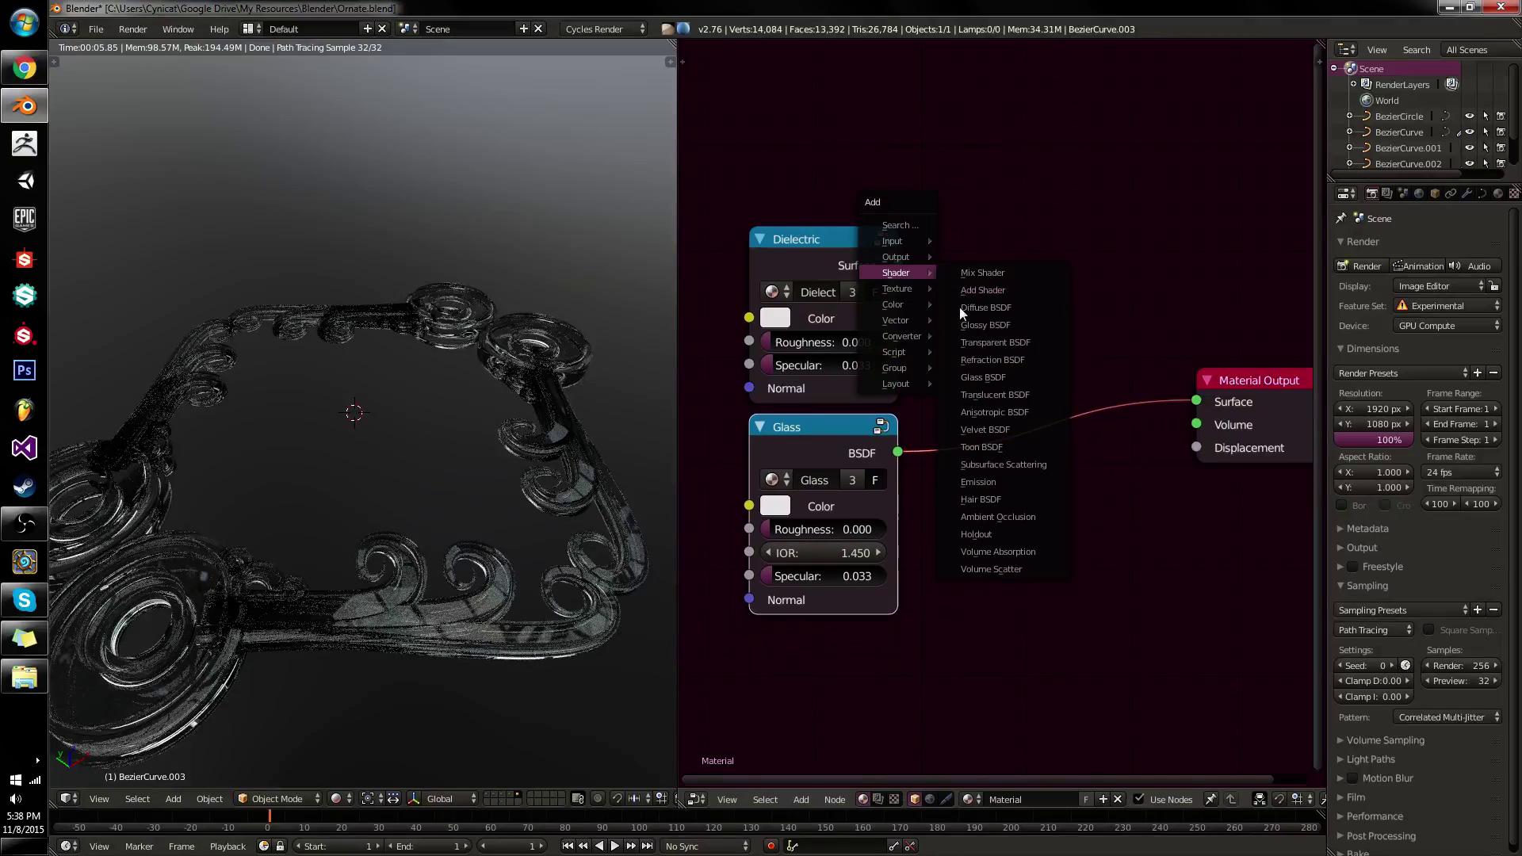
{"action": "left_click", "coordinate": [983, 363]}
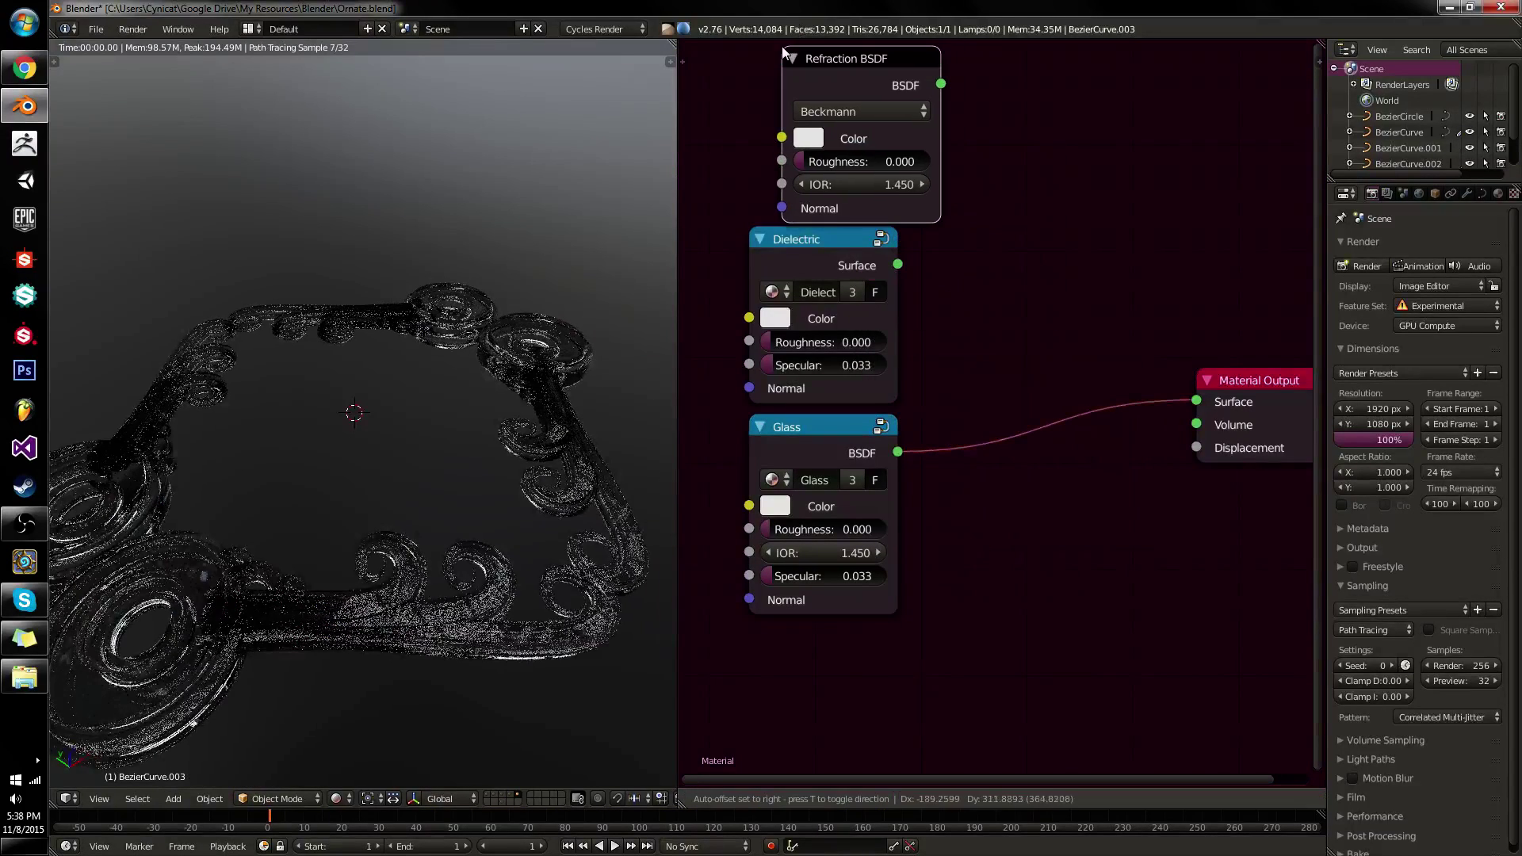
{"action": "left_click", "coordinate": [800, 91]}
{"action": "key", "text": "shift+a"}
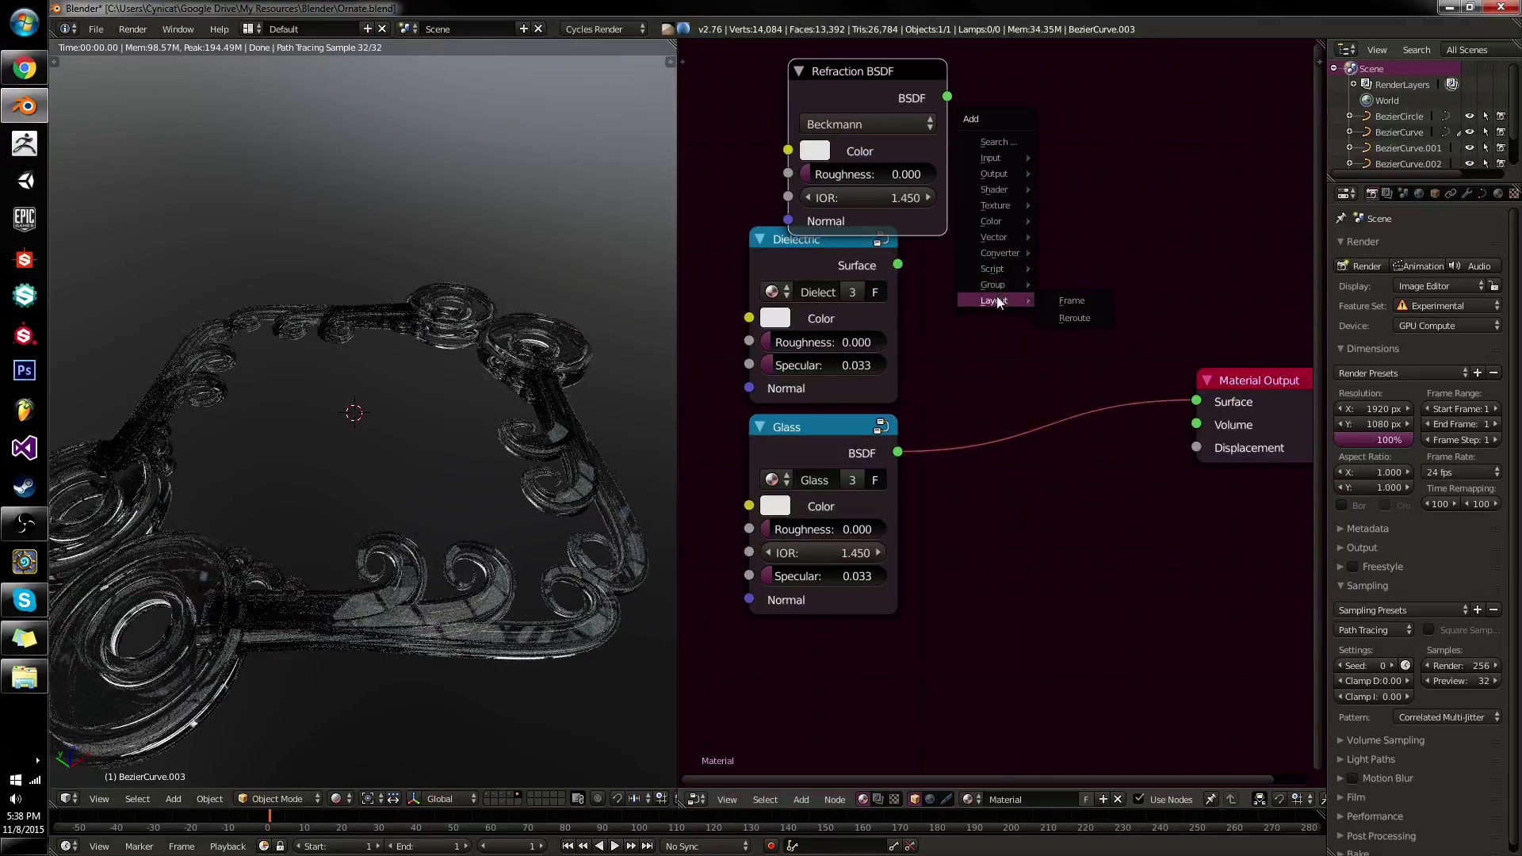
{"action": "mouse_move", "coordinate": [997, 284]}
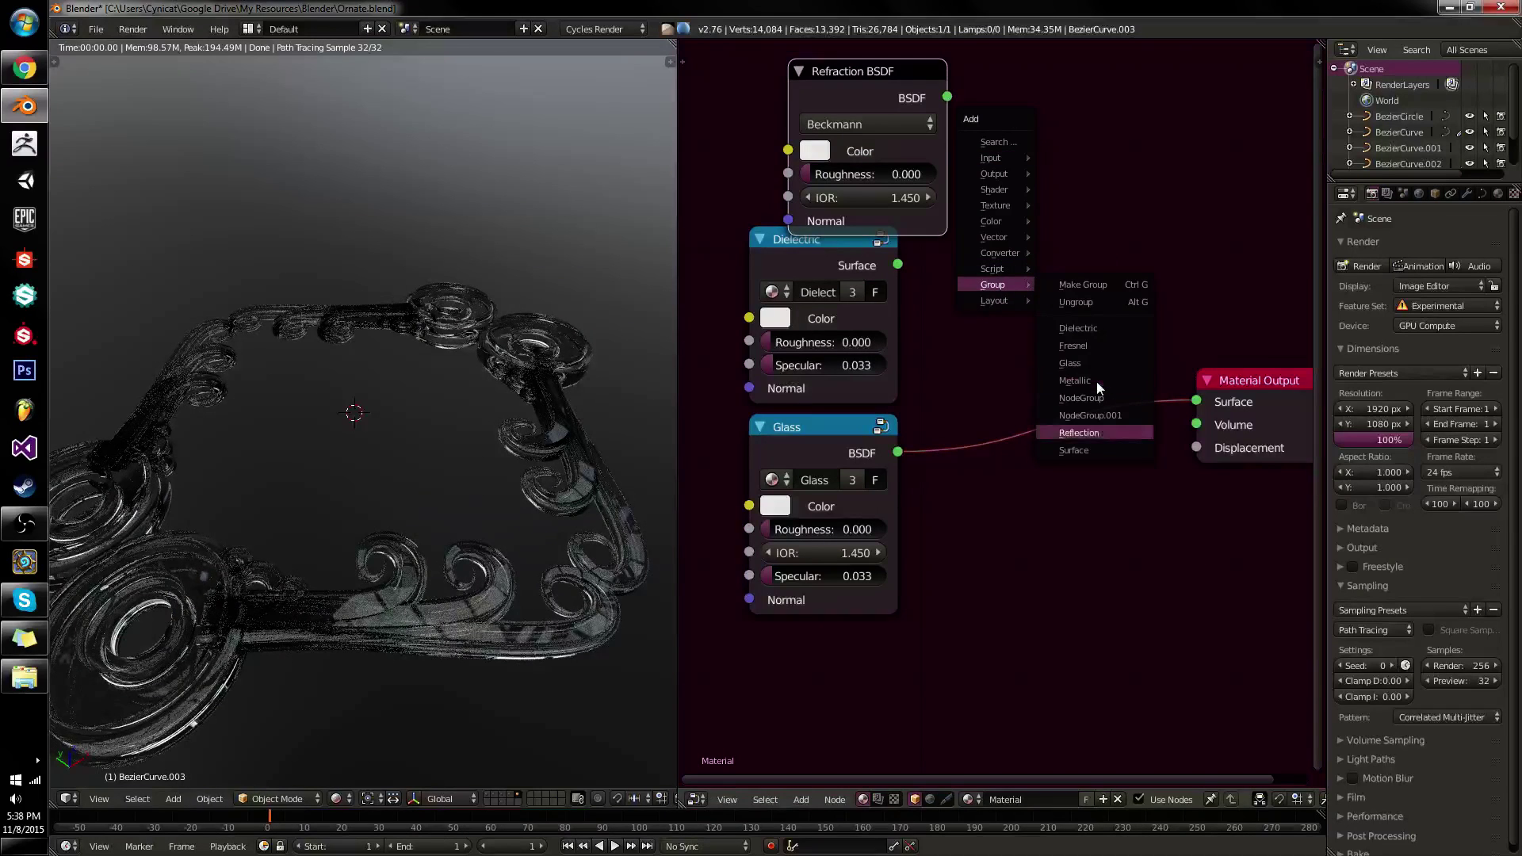
{"action": "left_click", "coordinate": [1096, 432]}
{"action": "left_click", "coordinate": [1023, 82]}
{"action": "scroll", "coordinate": [910, 116], "scroll_direction": "down", "scroll_amount": 1}
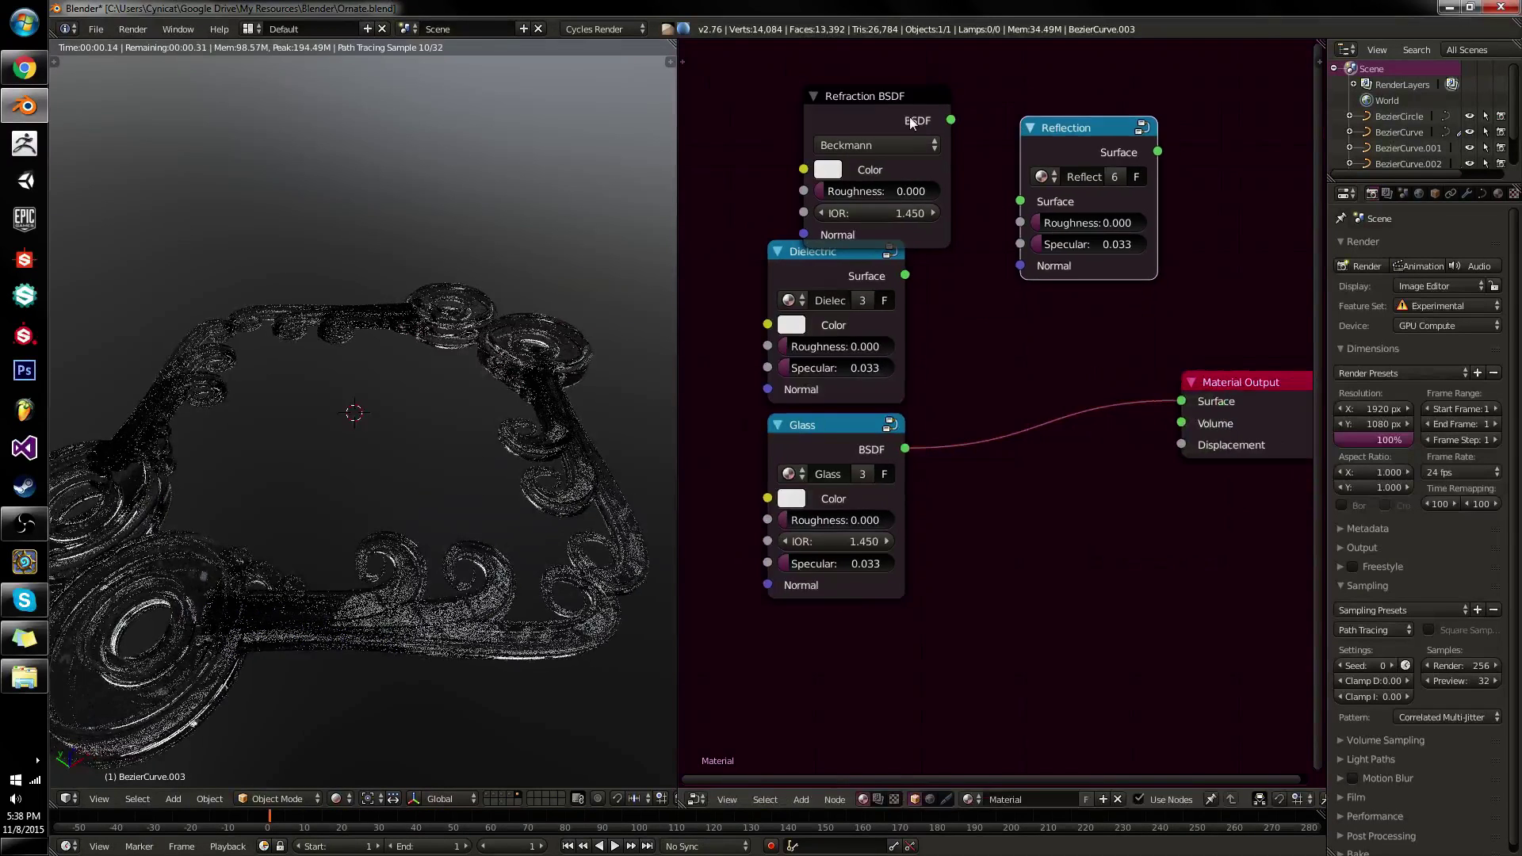
Link the Refraction BSDF into the Reflection's Surface input, move it farther away, and route the Reflection to the Material Output.
{"action": "right_click_drag", "start_coordinate": [908, 115], "coordinate": [1087, 132], "text": "alt"}
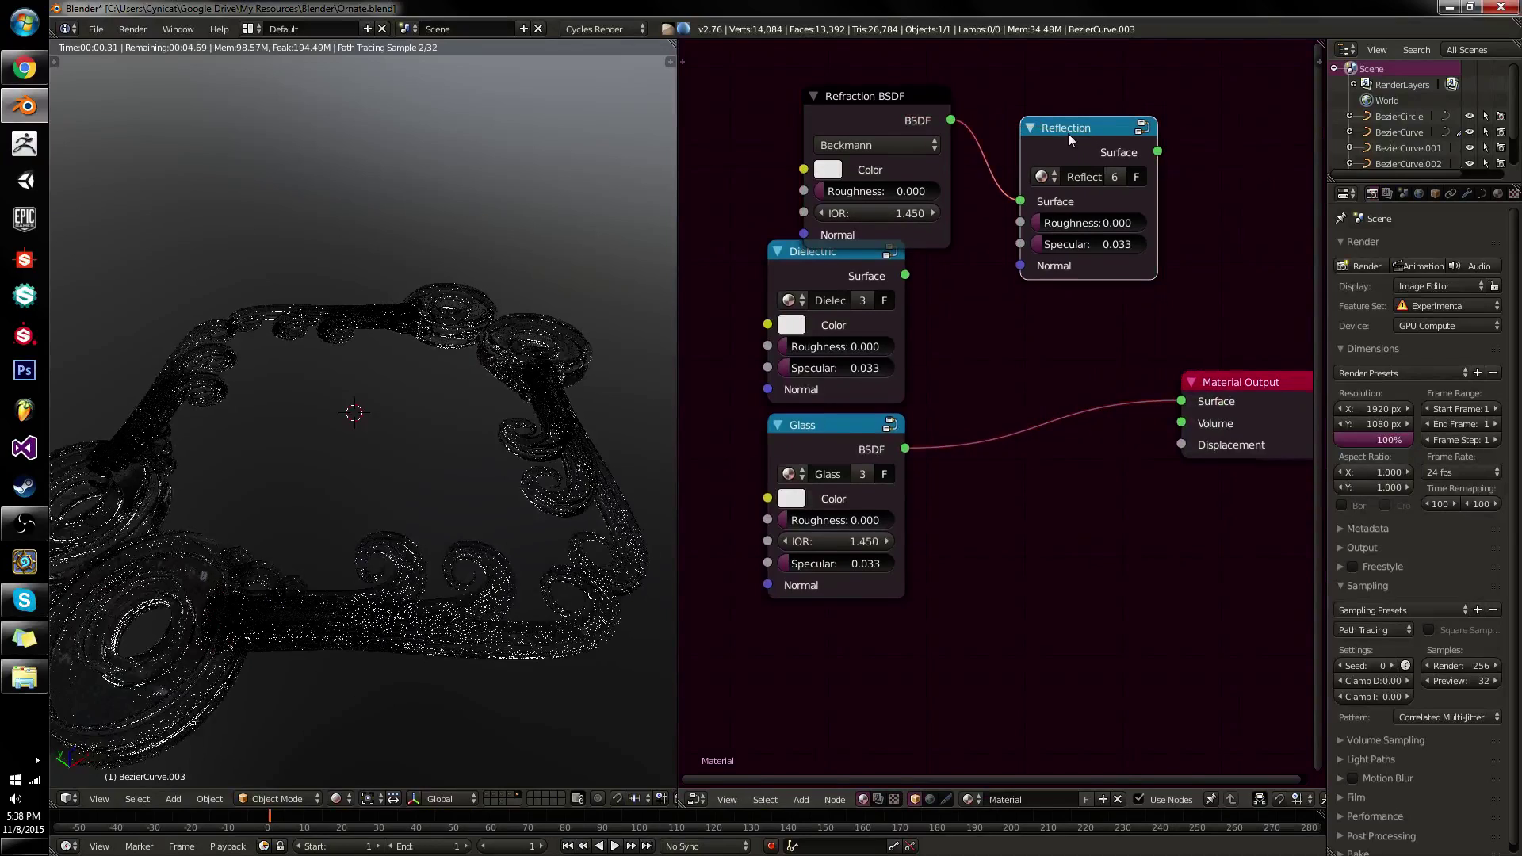
{"action": "middle_click_drag", "start_coordinate": [899, 119], "coordinate": [1037, 369]}
{"action": "left_click", "coordinate": [1034, 362]}
{"action": "left_click_drag", "start_coordinate": [1033, 360], "coordinate": [702, 203]}
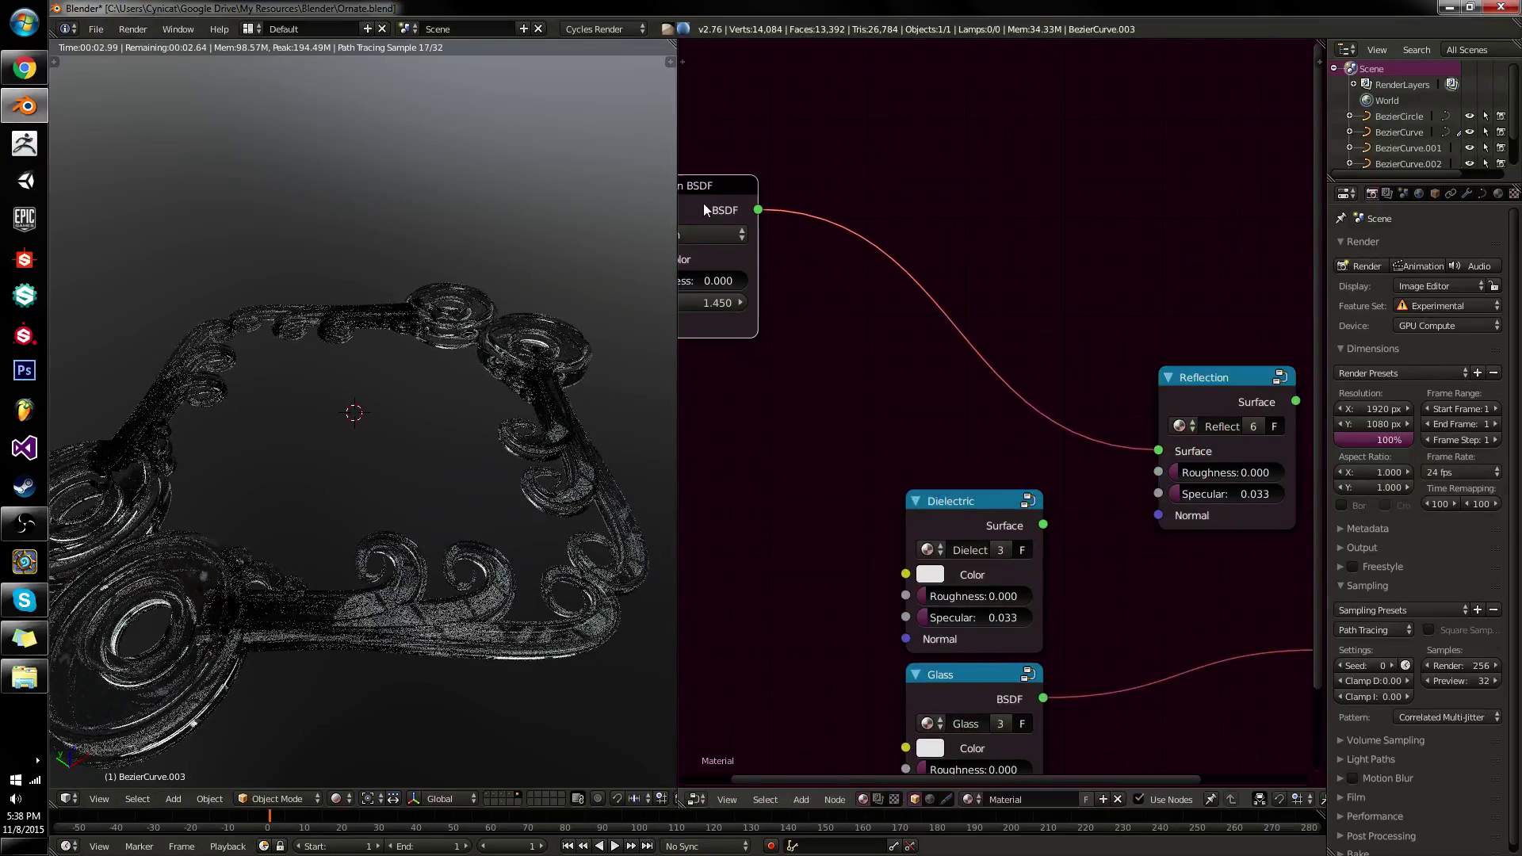
{"action": "left_click", "coordinate": [1219, 406], "text": "ctrl+shift"}
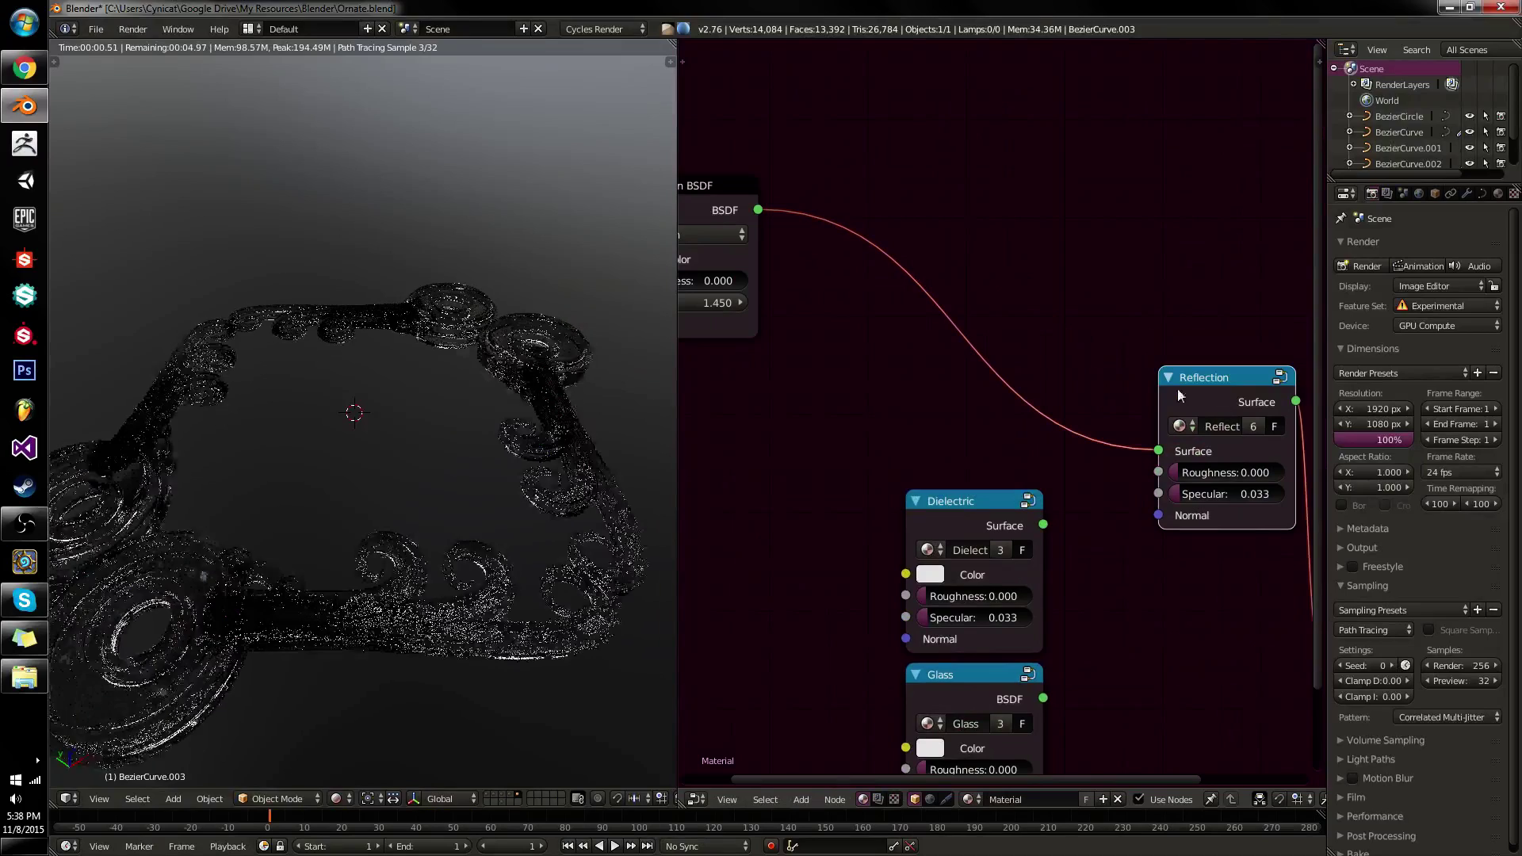
Move the Reflection and Refraction BSDF nodes higher in the node tree and delete both.
{"action": "scroll", "coordinate": [1177, 388], "scroll_direction": "down", "scroll_amount": 2}
{"action": "key", "text": "g"}
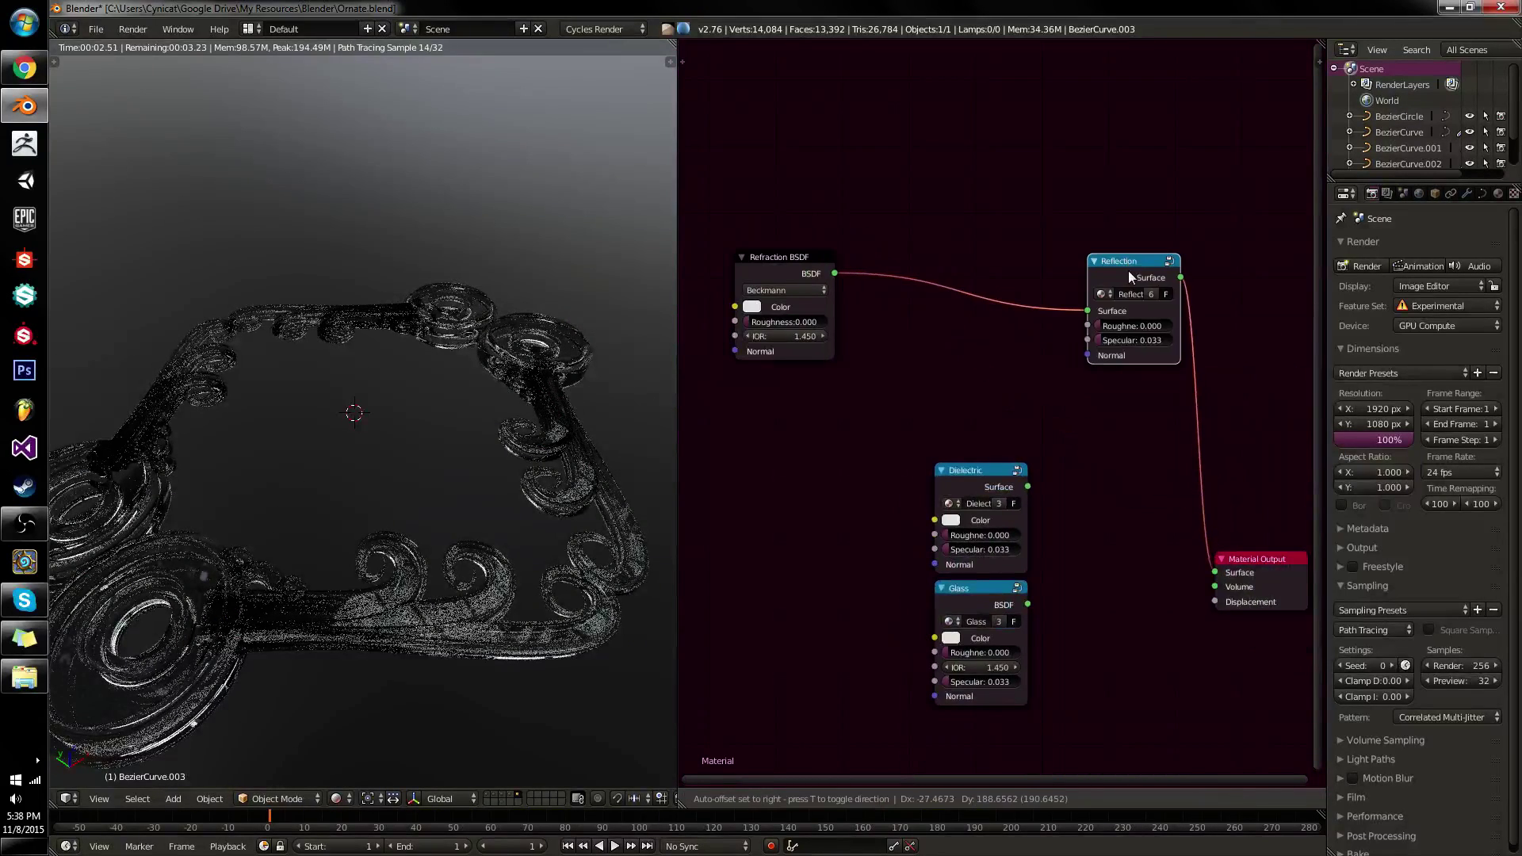
{"action": "left_click", "coordinate": [1155, 197]}
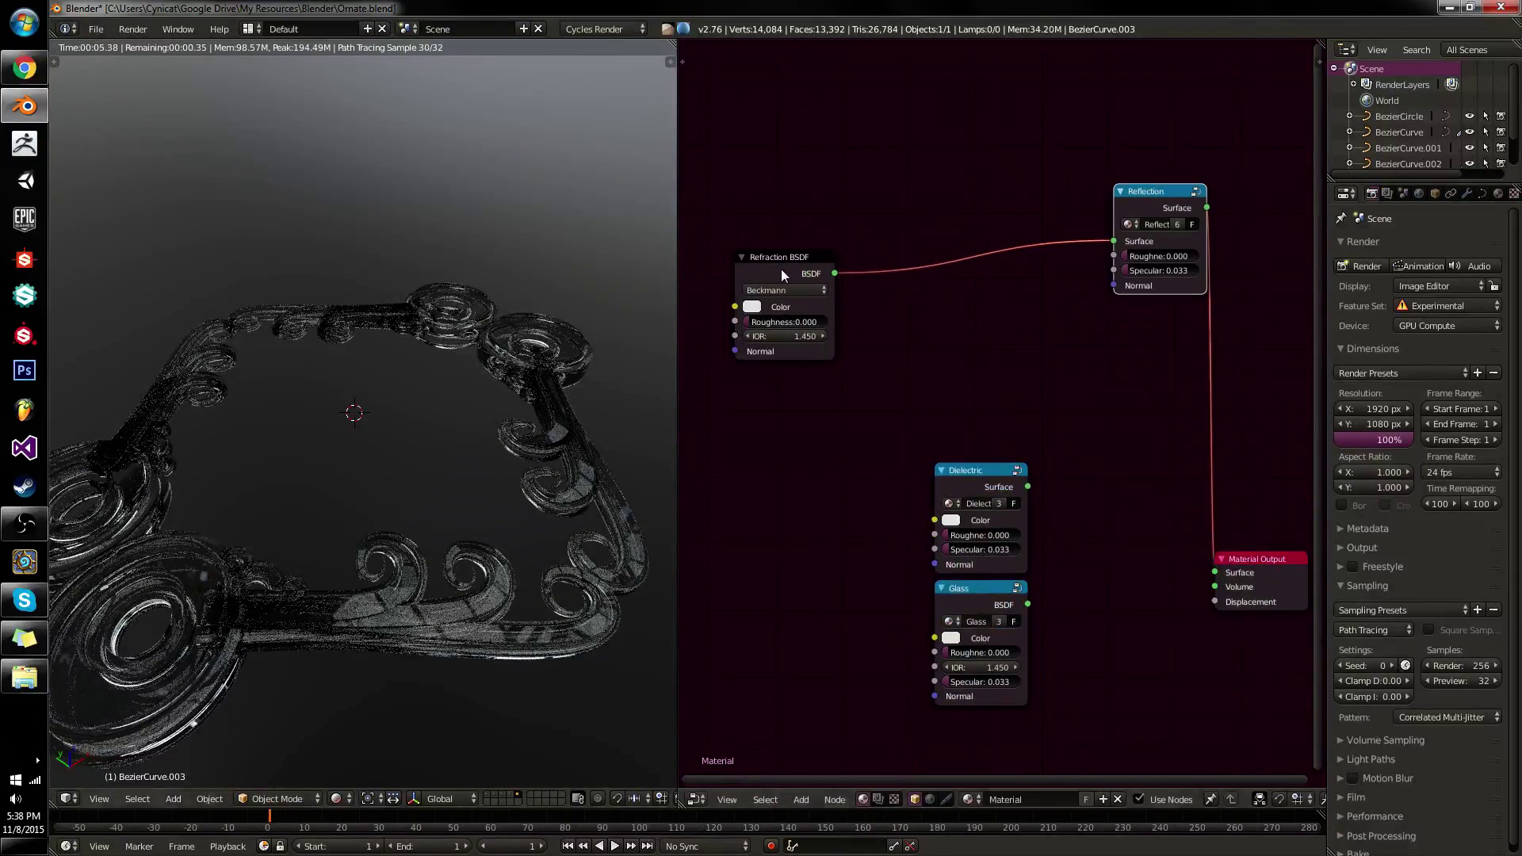
{"action": "left_click_drag", "start_coordinate": [781, 268], "coordinate": [854, 226]}
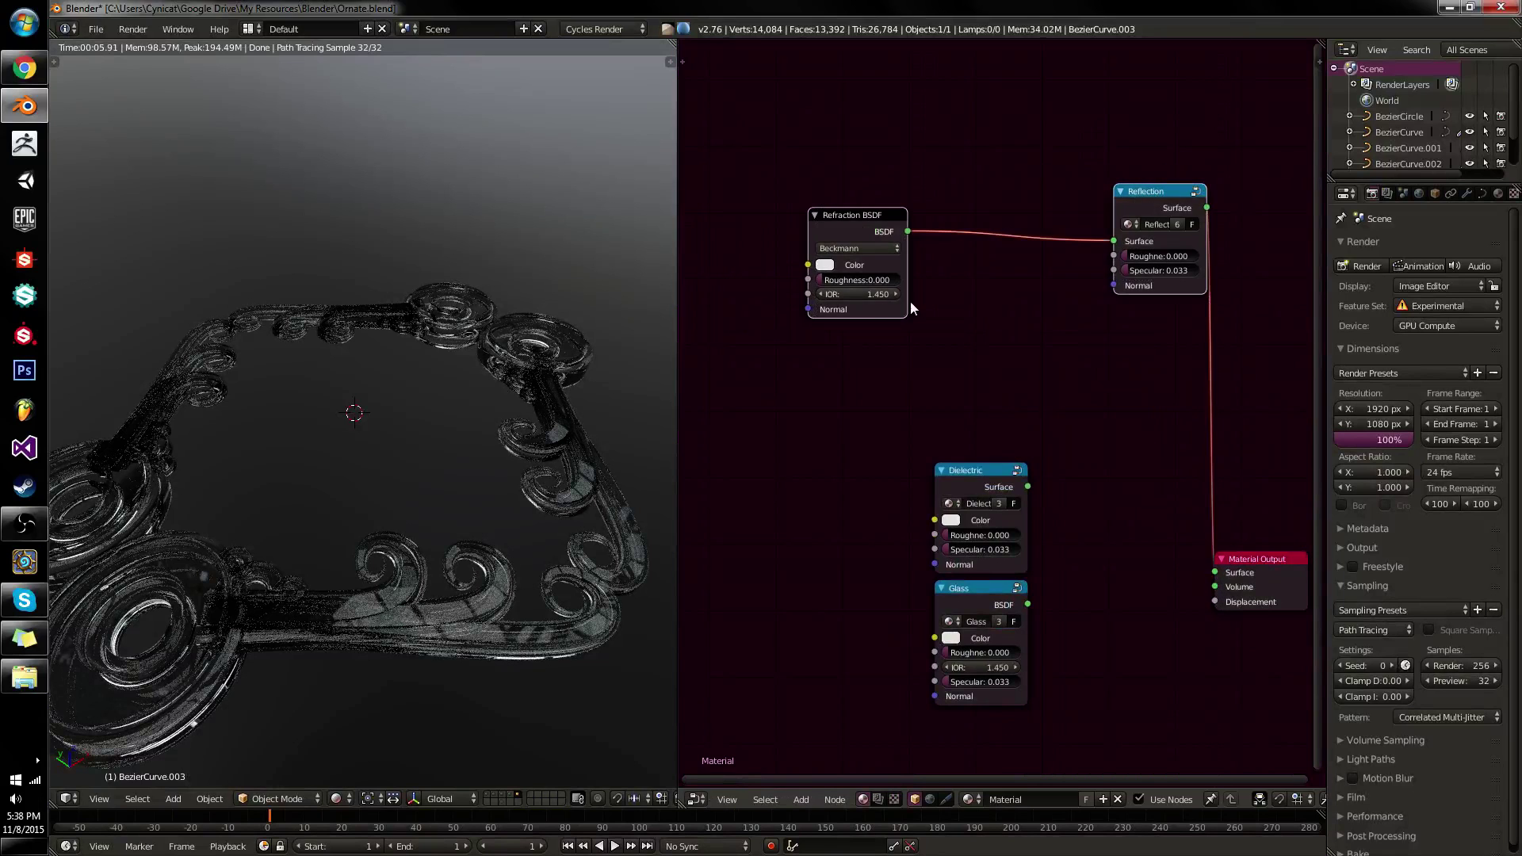
{"action": "key", "text": "x"}
Add a Metallic group above the Dielectric group and a Reflection group beside it.
{"action": "key", "text": "shift+a"}
{"action": "mouse_move", "coordinate": [982, 362]}
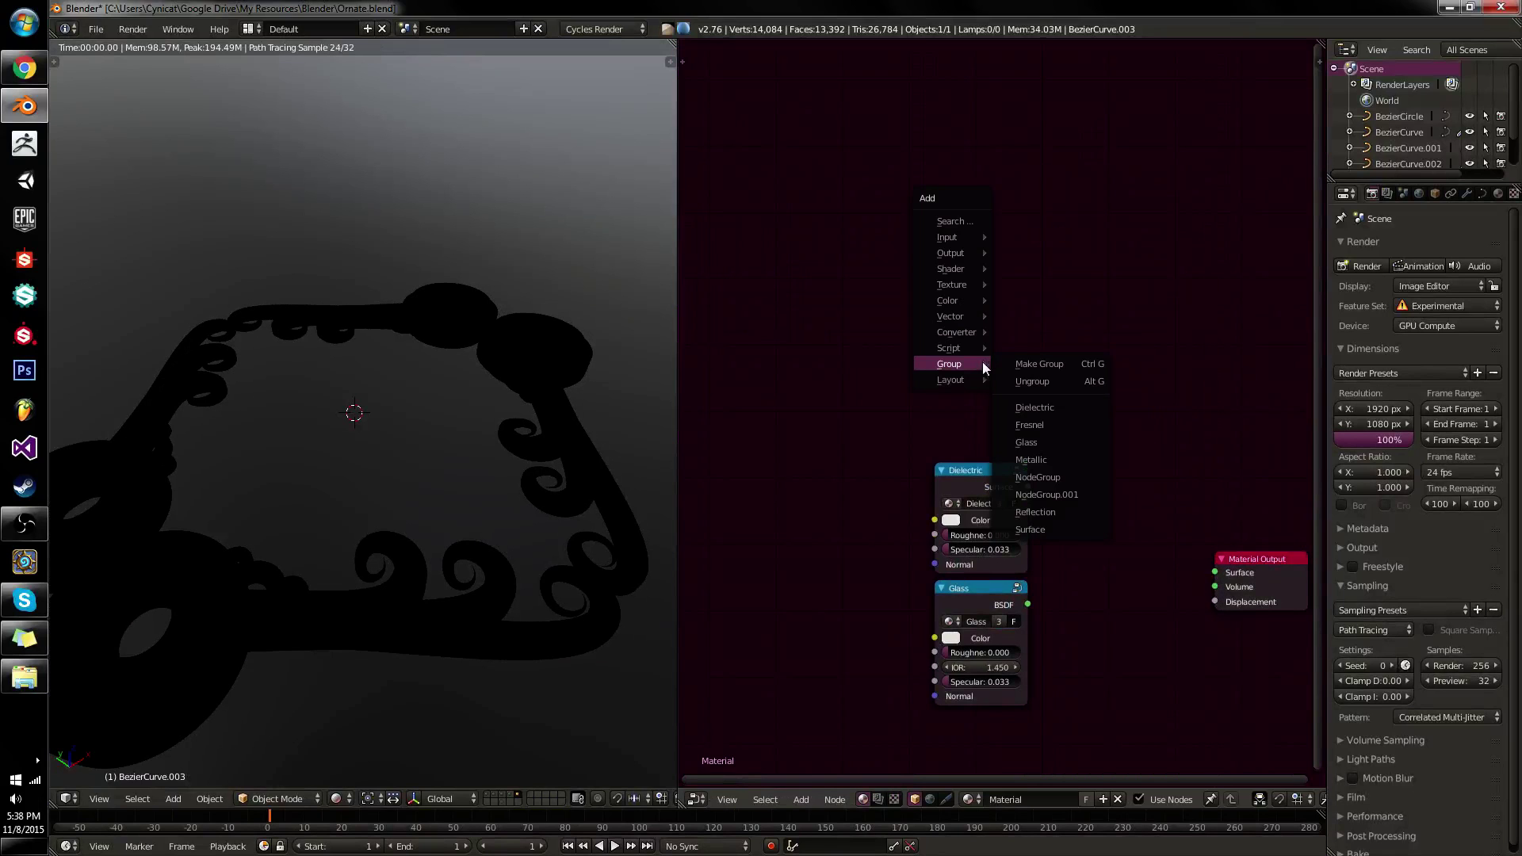
{"action": "left_click", "coordinate": [1030, 460]}
{"action": "left_click", "coordinate": [963, 311]}
{"action": "key", "text": "shift+a"}
{"action": "mouse_move", "coordinate": [1139, 349]}
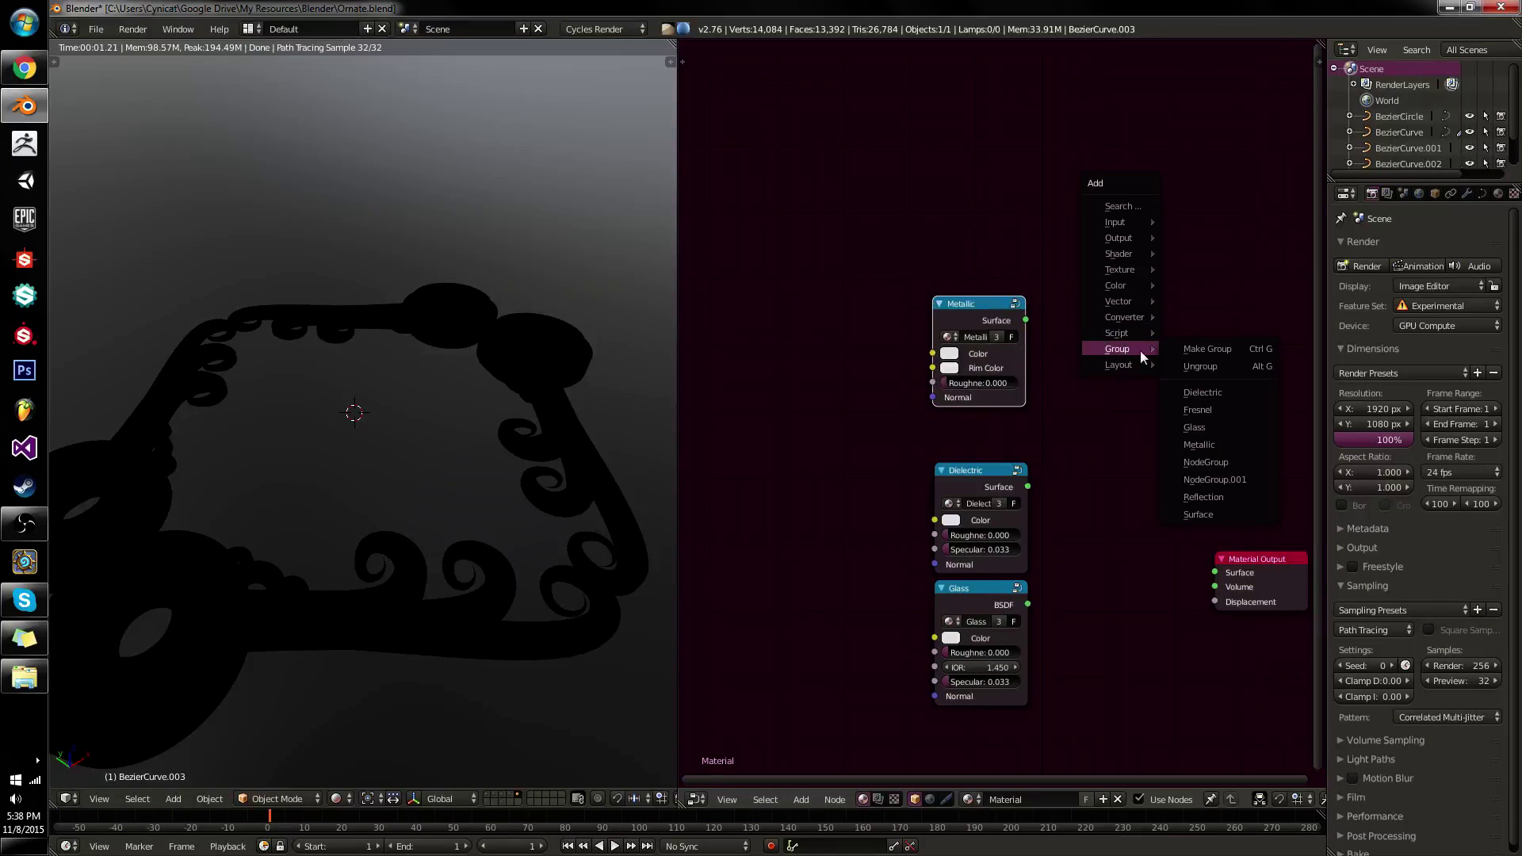
{"action": "left_click", "coordinate": [1191, 397]}
{"action": "left_click", "coordinate": [1087, 274]}
Link Metallic through the Reflection group to the Material Output's Surface and set the Metallic roughness to 0.173.
{"action": "left_click_drag", "start_coordinate": [1025, 320], "coordinate": [1103, 326]}
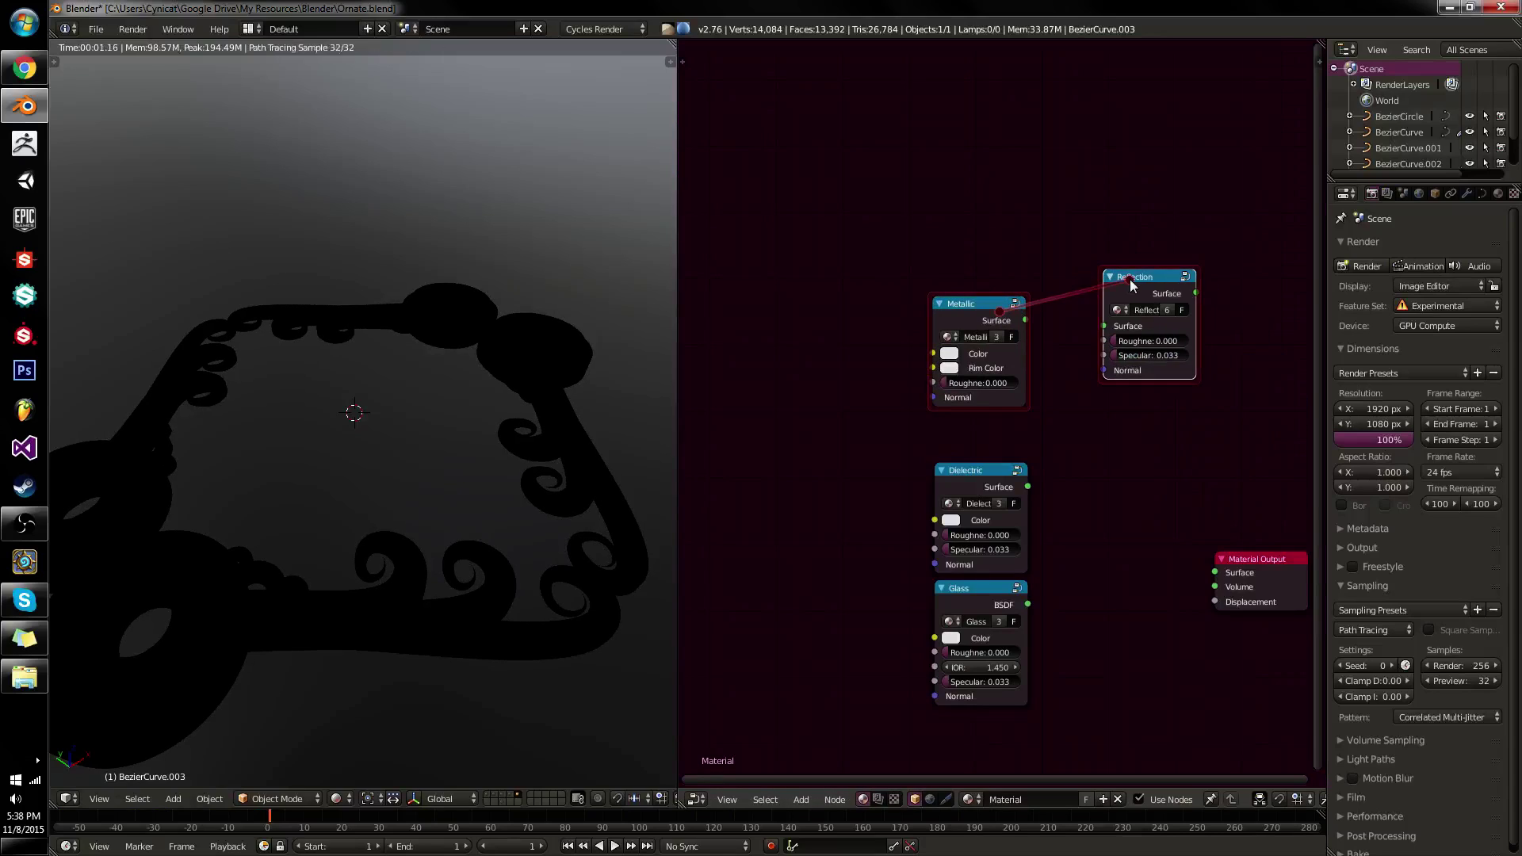
{"action": "left_click_drag", "start_coordinate": [1196, 293], "coordinate": [1214, 573]}
{"action": "left_click_drag", "start_coordinate": [955, 383], "coordinate": [967, 381]}
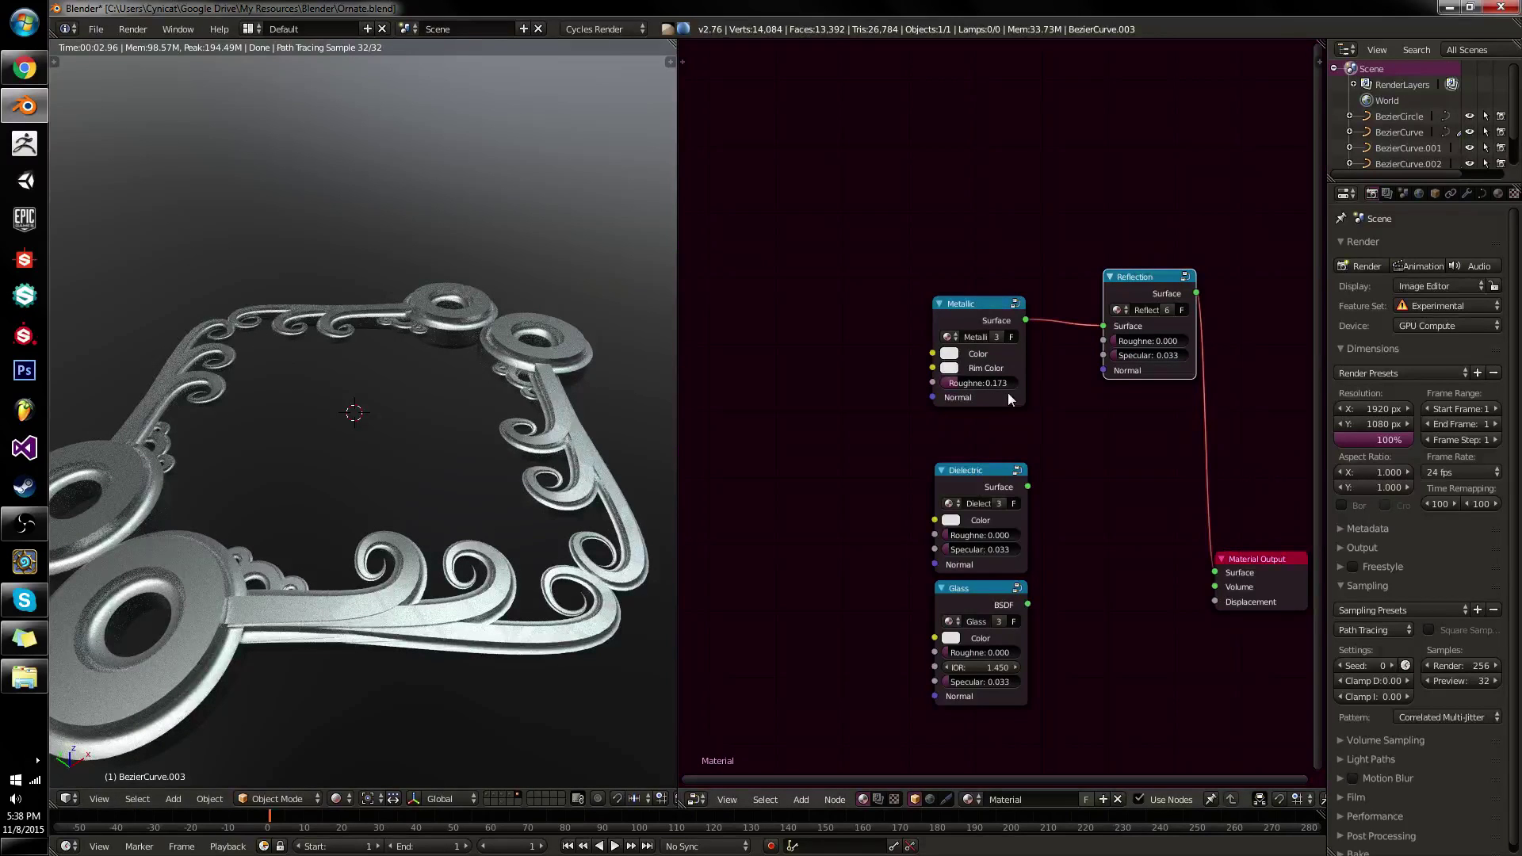
Move the Metallic and Reflection groups away from the others and delete them.
{"action": "left_click_drag", "start_coordinate": [966, 305], "coordinate": [705, 193]}
{"action": "left_click_drag", "start_coordinate": [1162, 277], "coordinate": [1140, 247]}
{"action": "key", "text": "b"}
{"action": "left_click_drag", "start_coordinate": [859, 172], "coordinate": [726, 250]}
{"action": "key", "text": "x"}
Preview the Dielectric and Glass groups alternately through the Material Output, returning to Dielectric.
{"action": "left_click", "coordinate": [984, 485], "text": "ctrl+shift"}
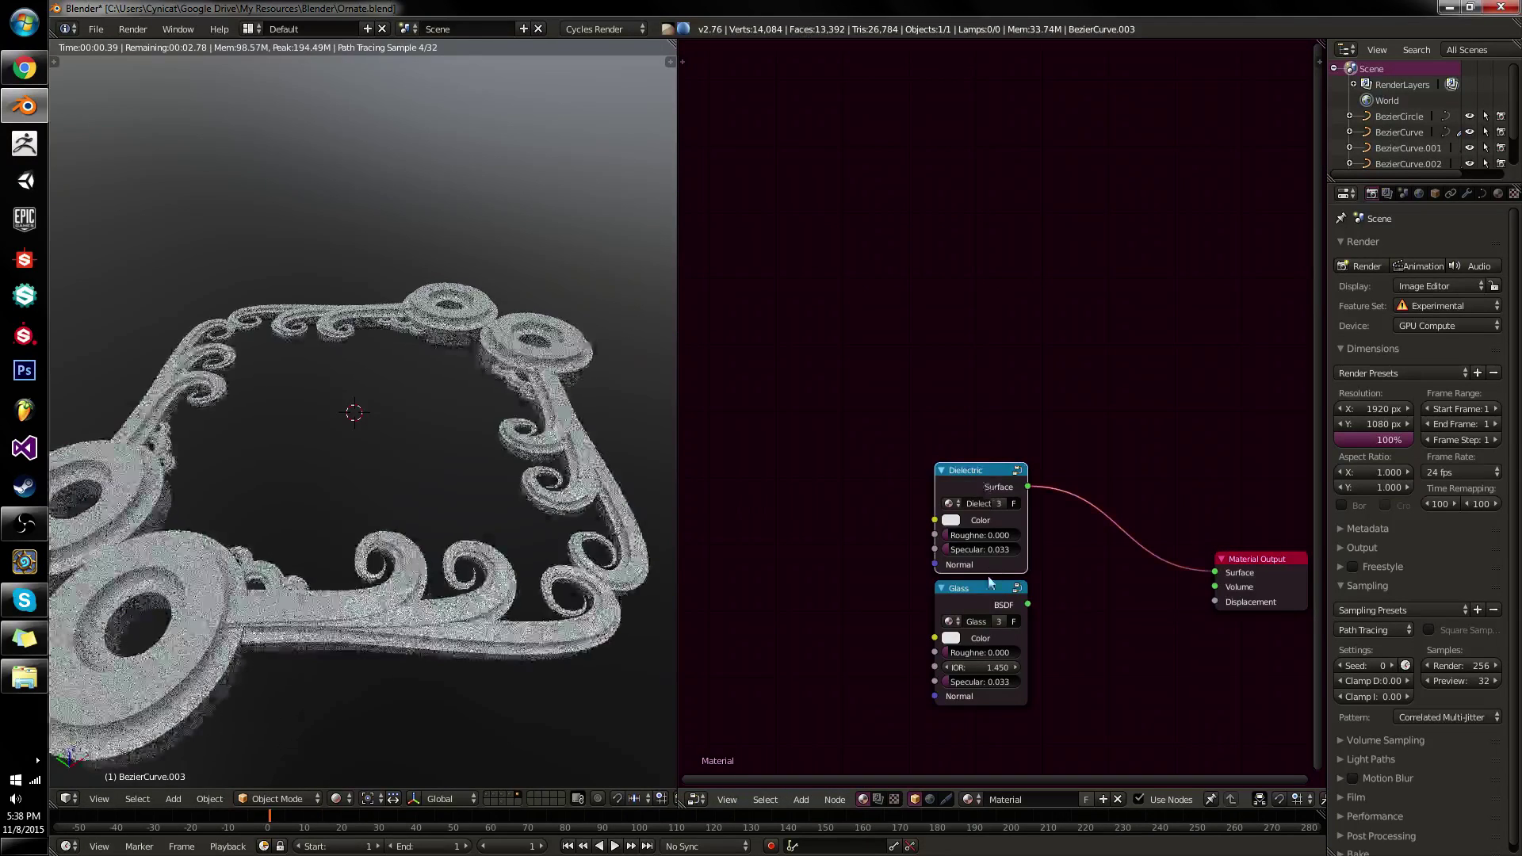
{"action": "left_click", "coordinate": [987, 588], "text": "ctrl+shift"}
{"action": "left_click", "coordinate": [982, 485], "text": "ctrl+shift"}
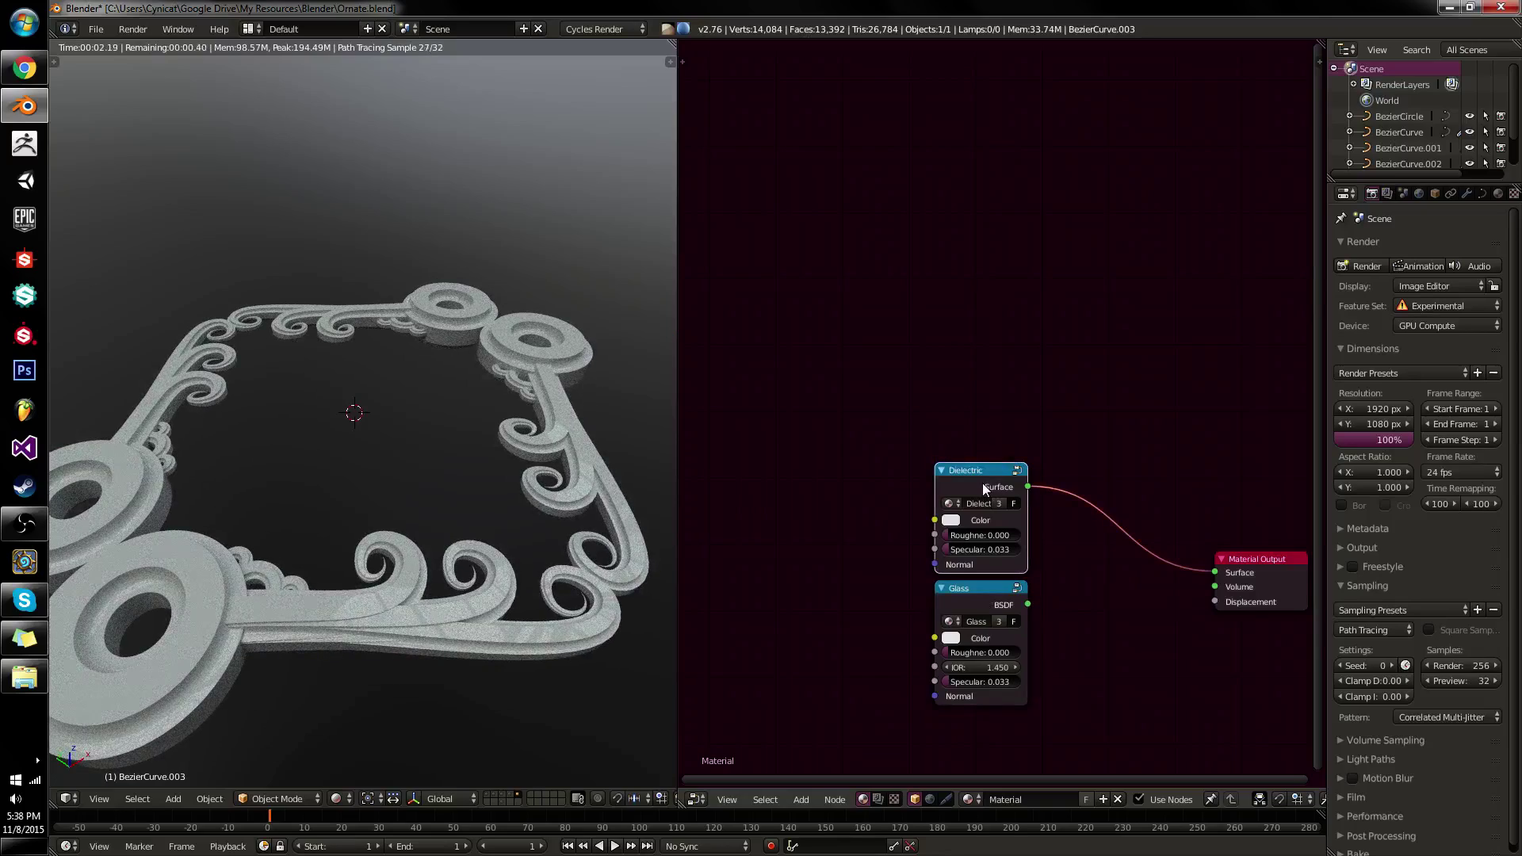
{"action": "scroll", "coordinate": [1059, 484], "scroll_direction": "up", "scroll_amount": 3}
{"action": "middle_click_drag", "start_coordinate": [1046, 476], "coordinate": [1009, 287]}
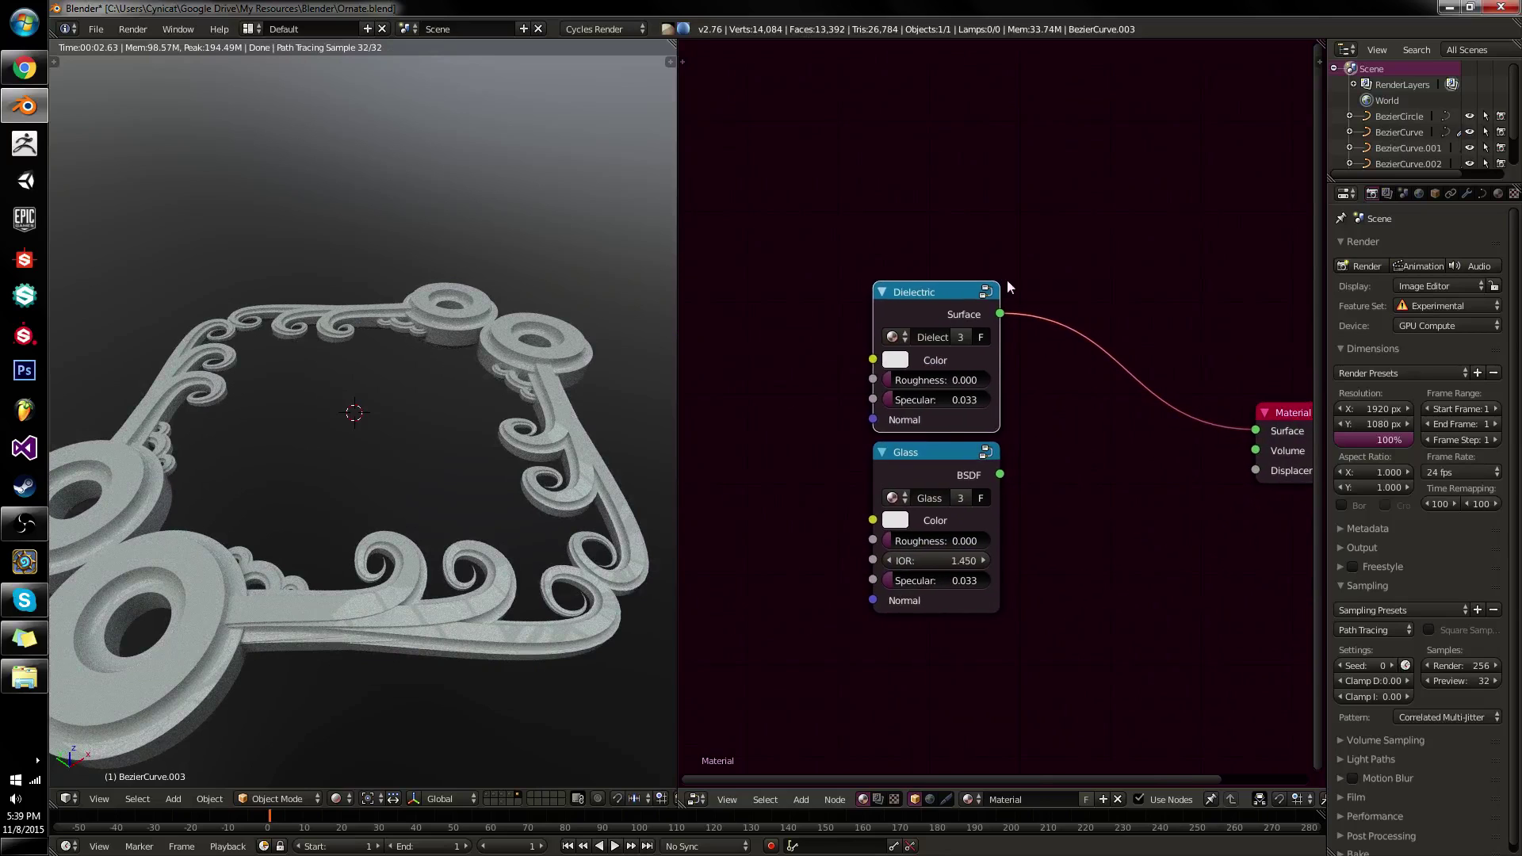
Delete the Dielectric and Glass groups, leaving only the Material Output.
{"action": "mouse_move", "coordinate": [948, 308]}
{"action": "left_mouse_down"}
{"action": "mouse_move", "coordinate": [1044, 290]}
{"action": "mouse_move", "coordinate": [962, 313]}
{"action": "left_mouse_up"}
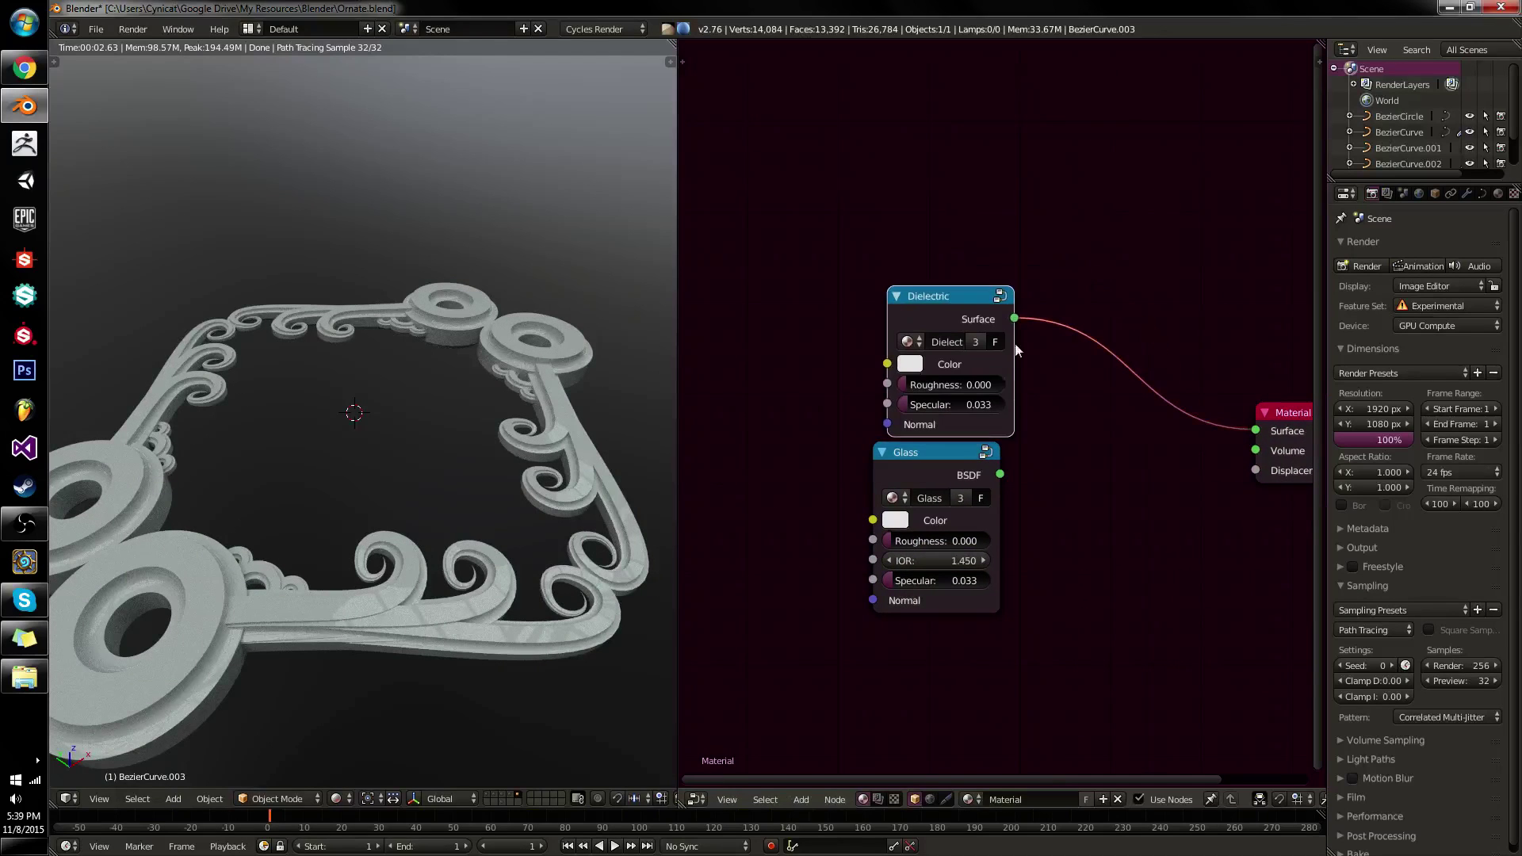
{"action": "left_click", "coordinate": [948, 453], "text": "shift"}
{"action": "key", "text": "x"}
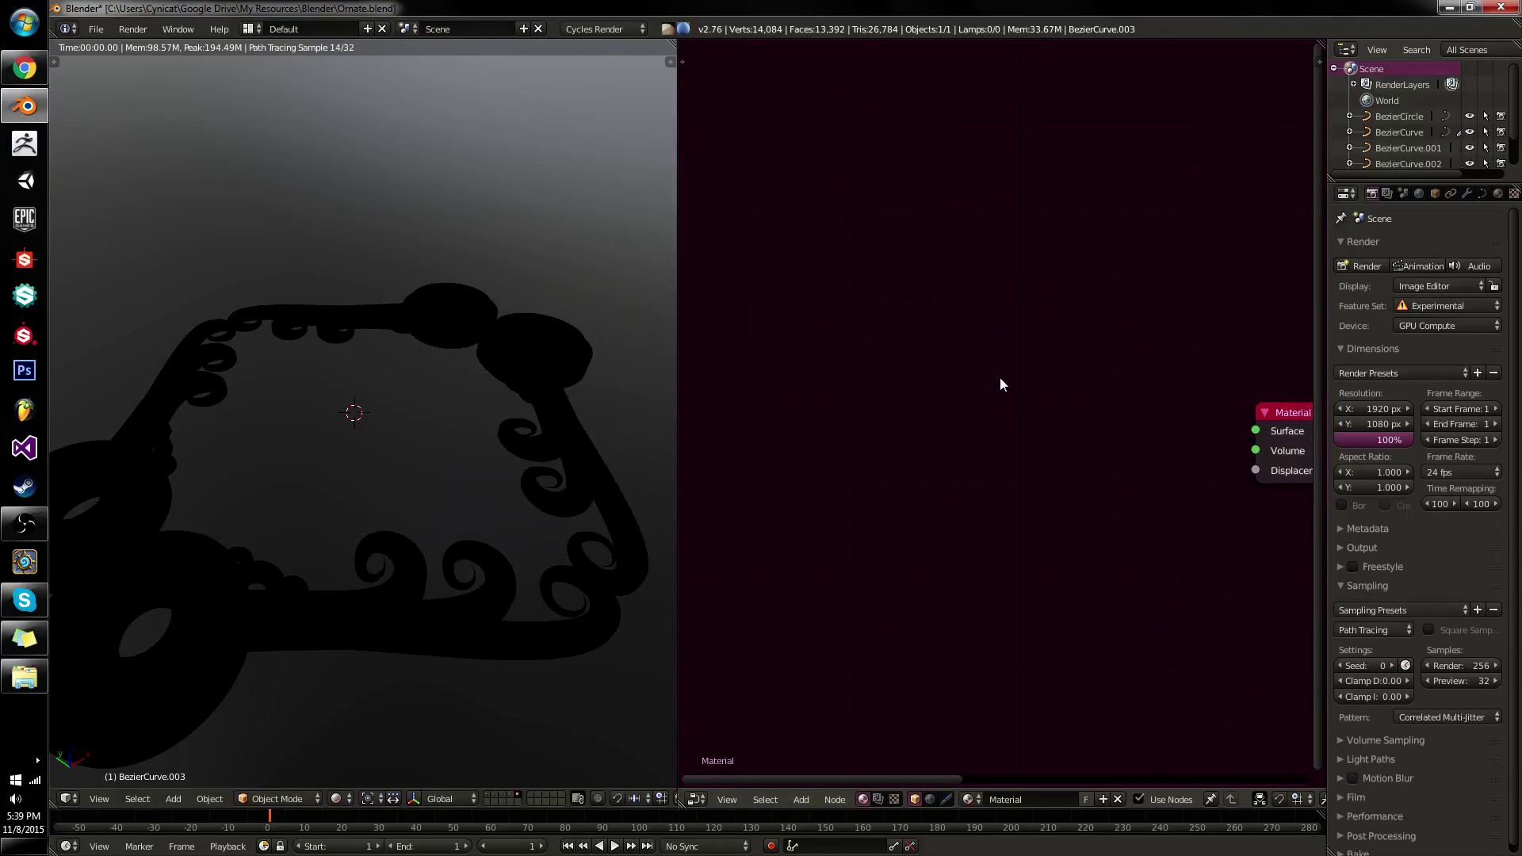
Add a Dielectric group with a Metallic group aligned below it, and connect Metallic to the Material Output's Surface.
{"action": "key", "text": "shift+a"}
{"action": "mouse_move", "coordinate": [1001, 379]}
{"action": "left_click", "coordinate": [1077, 422]}
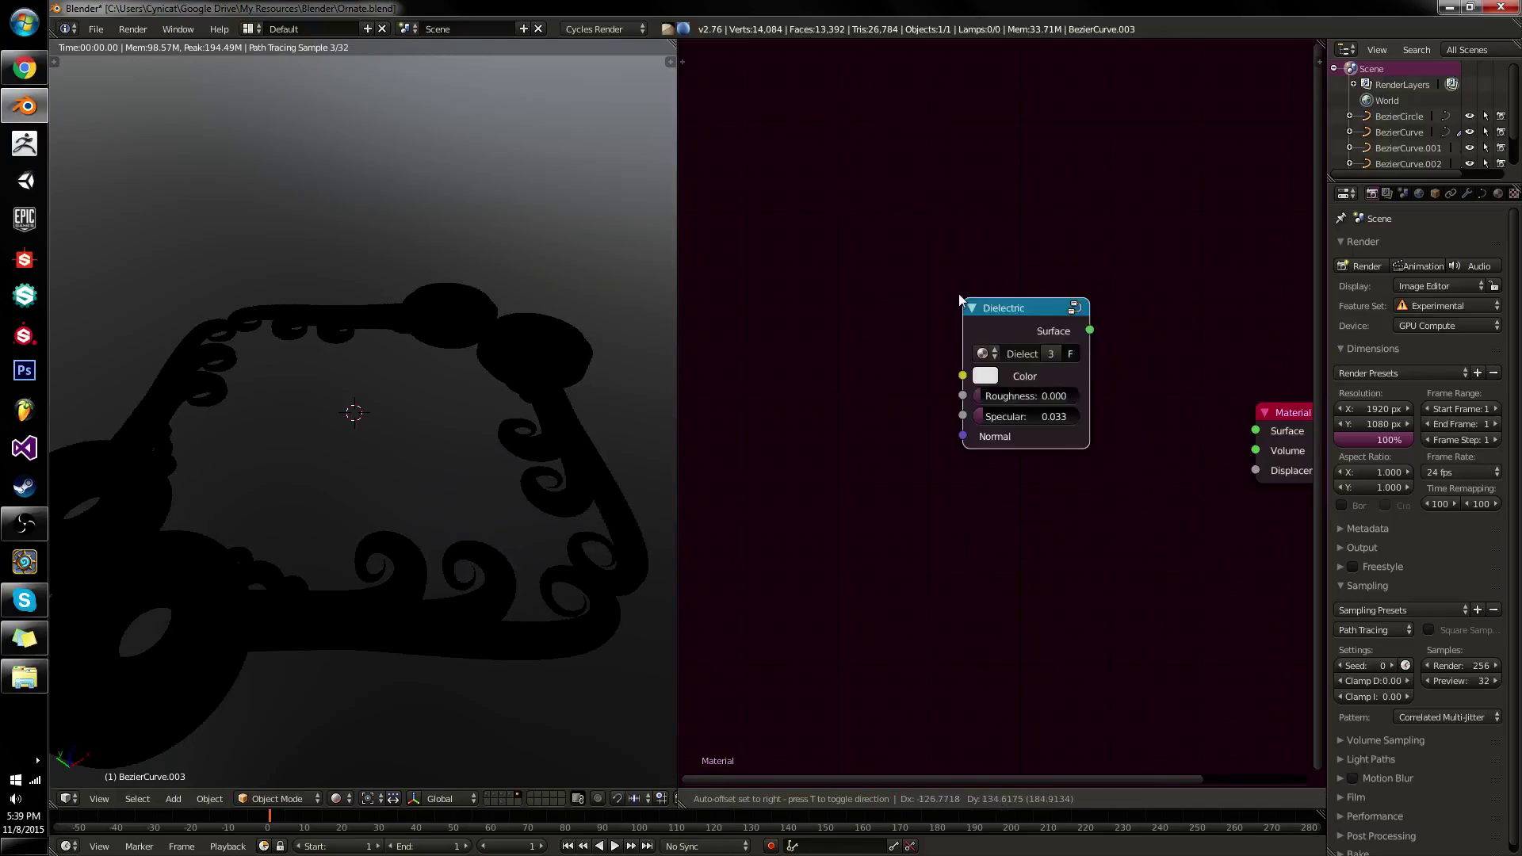
{"action": "left_click", "coordinate": [876, 142]}
{"action": "key", "text": "shift+a"}
{"action": "mouse_move", "coordinate": [953, 297]}
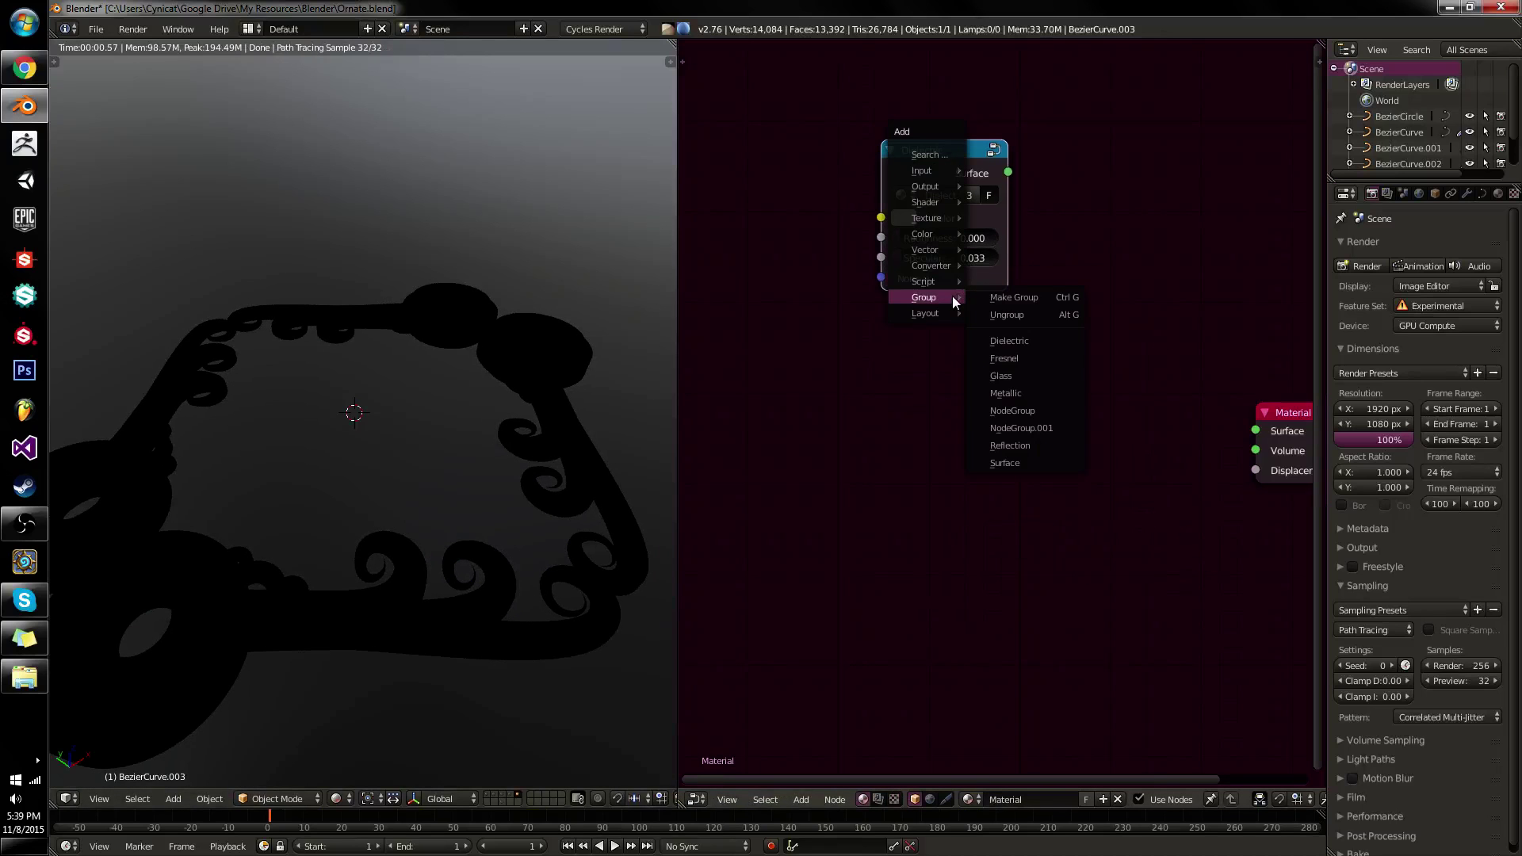
{"action": "left_click", "coordinate": [1020, 394]}
{"action": "left_click", "coordinate": [953, 337]}
{"action": "left_click", "coordinate": [955, 336], "text": "ctrl+shift"}
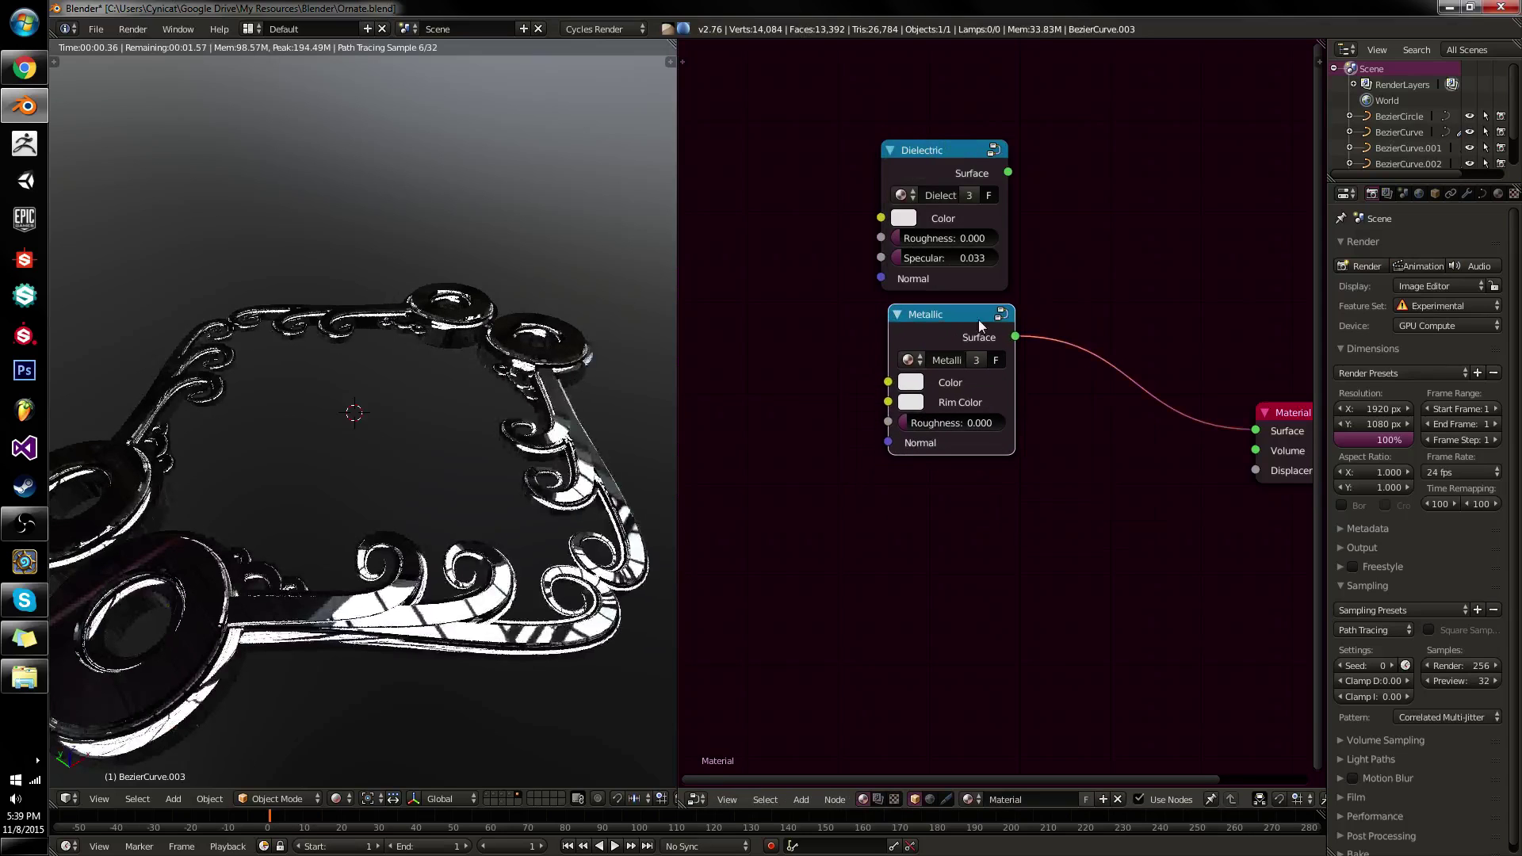
{"action": "left_click_drag", "start_coordinate": [978, 320], "coordinate": [973, 317]}
Add a Glass group below the Metallic group.
{"action": "key", "text": "shift+a"}
{"action": "mouse_move", "coordinate": [832, 425]}
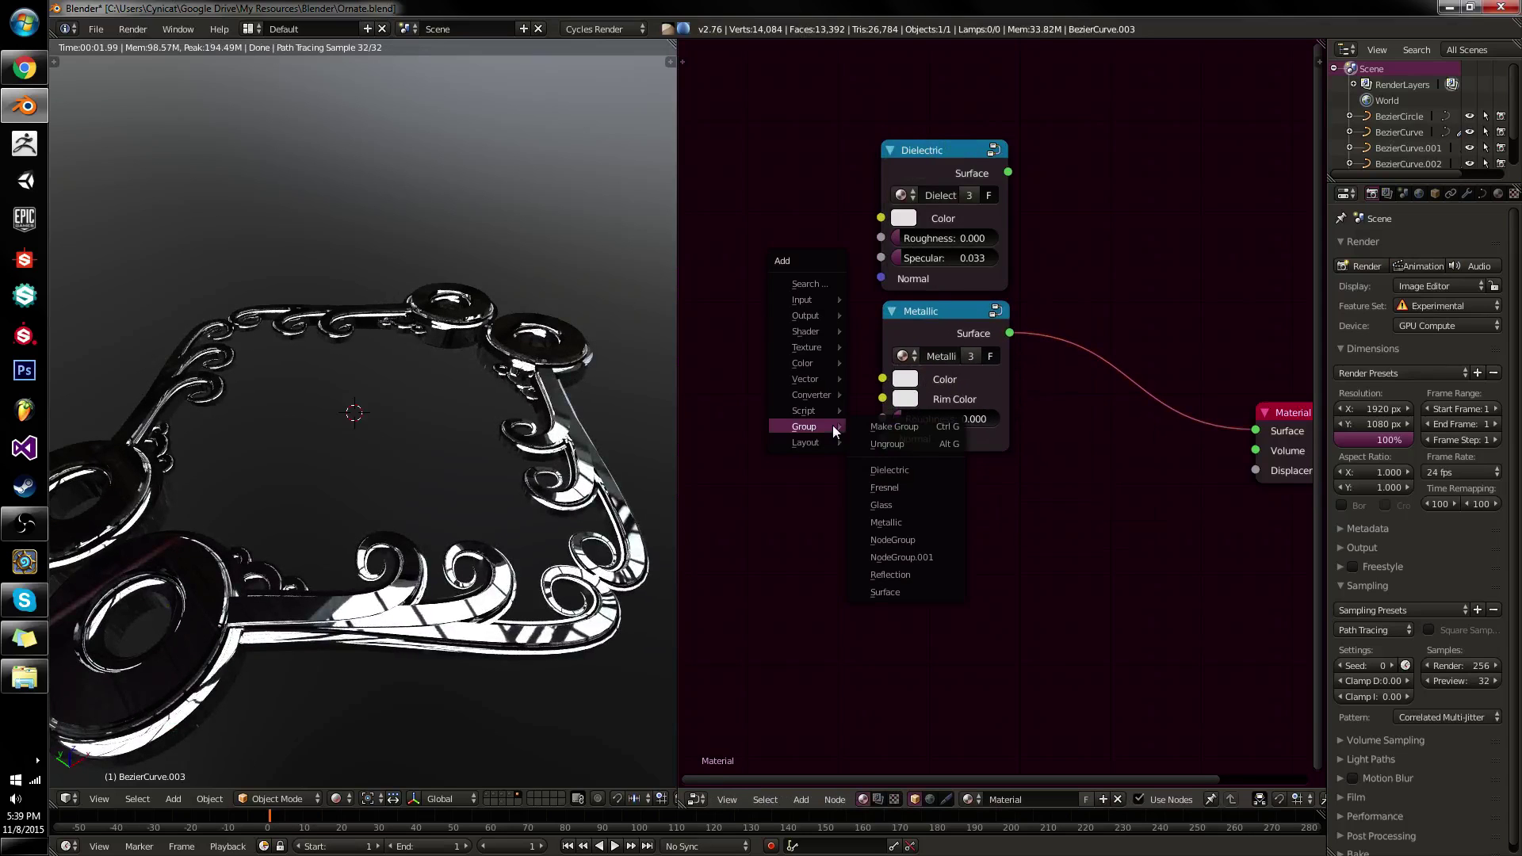
{"action": "left_click", "coordinate": [898, 507]}
{"action": "left_click", "coordinate": [892, 468]}
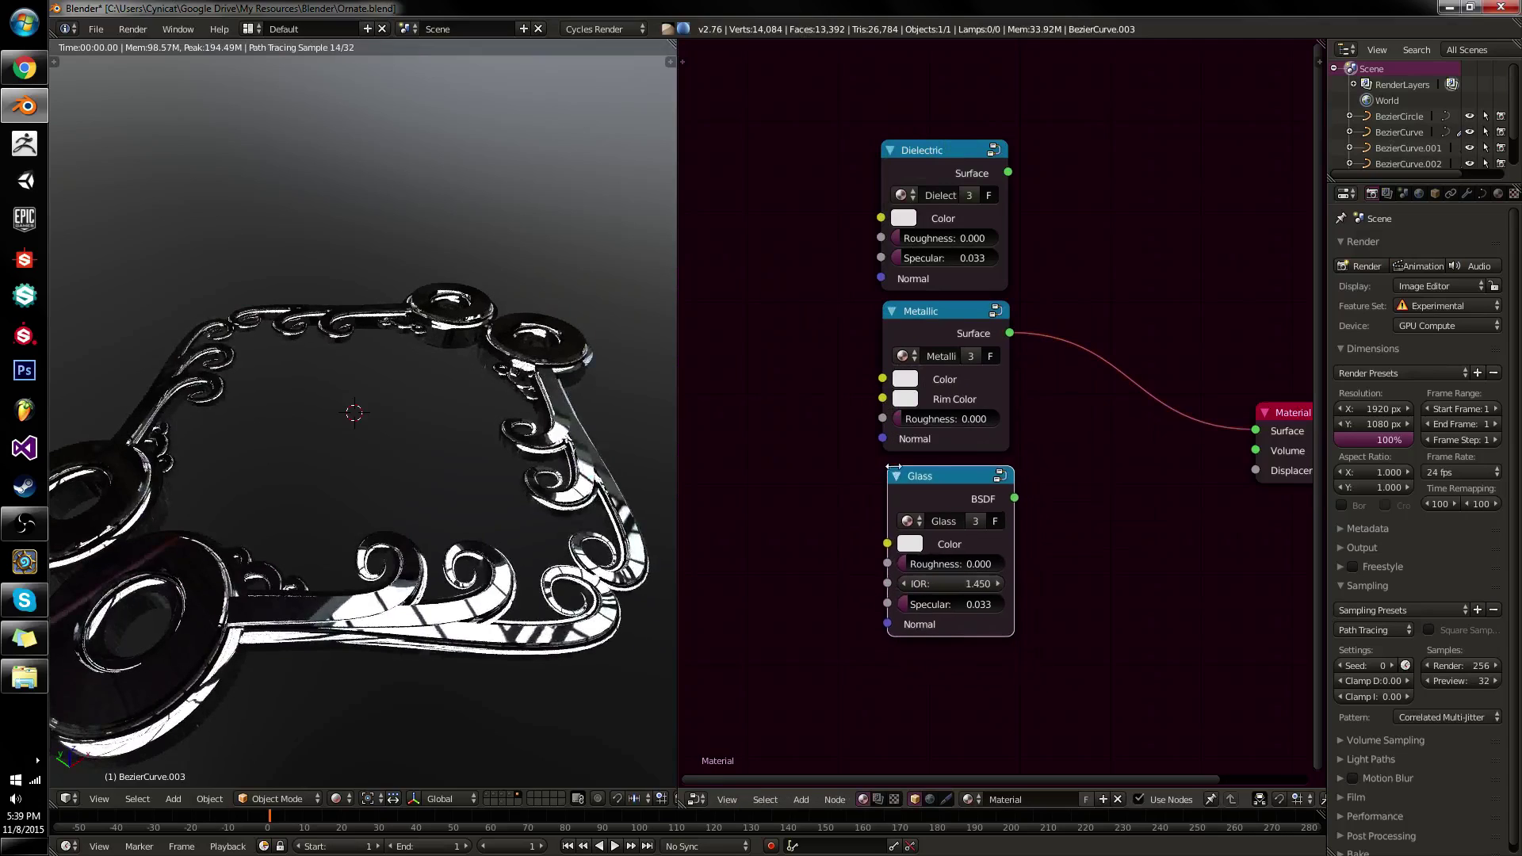
Preview the Glass, Dielectric and Metallic groups in turn through the Material Output, finishing on Glass.
{"action": "left_click", "coordinate": [939, 484], "text": "ctrl+shift"}
{"action": "left_click", "coordinate": [943, 238], "text": "ctrl+shift"}
{"action": "left_click", "coordinate": [935, 437], "text": "ctrl+shift"}
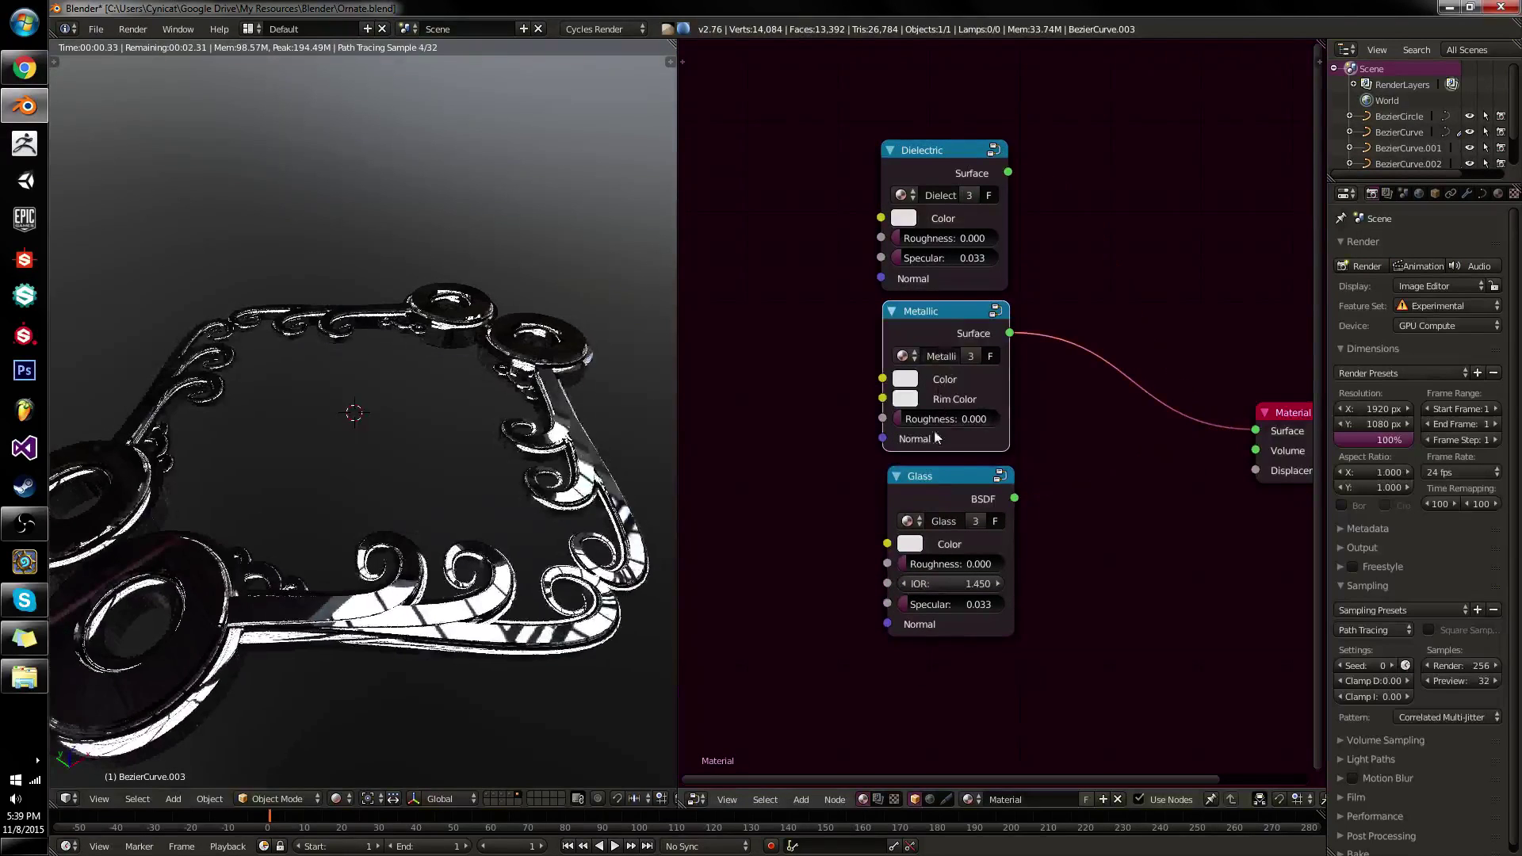
{"action": "left_click", "coordinate": [939, 474], "text": "ctrl+shift"}
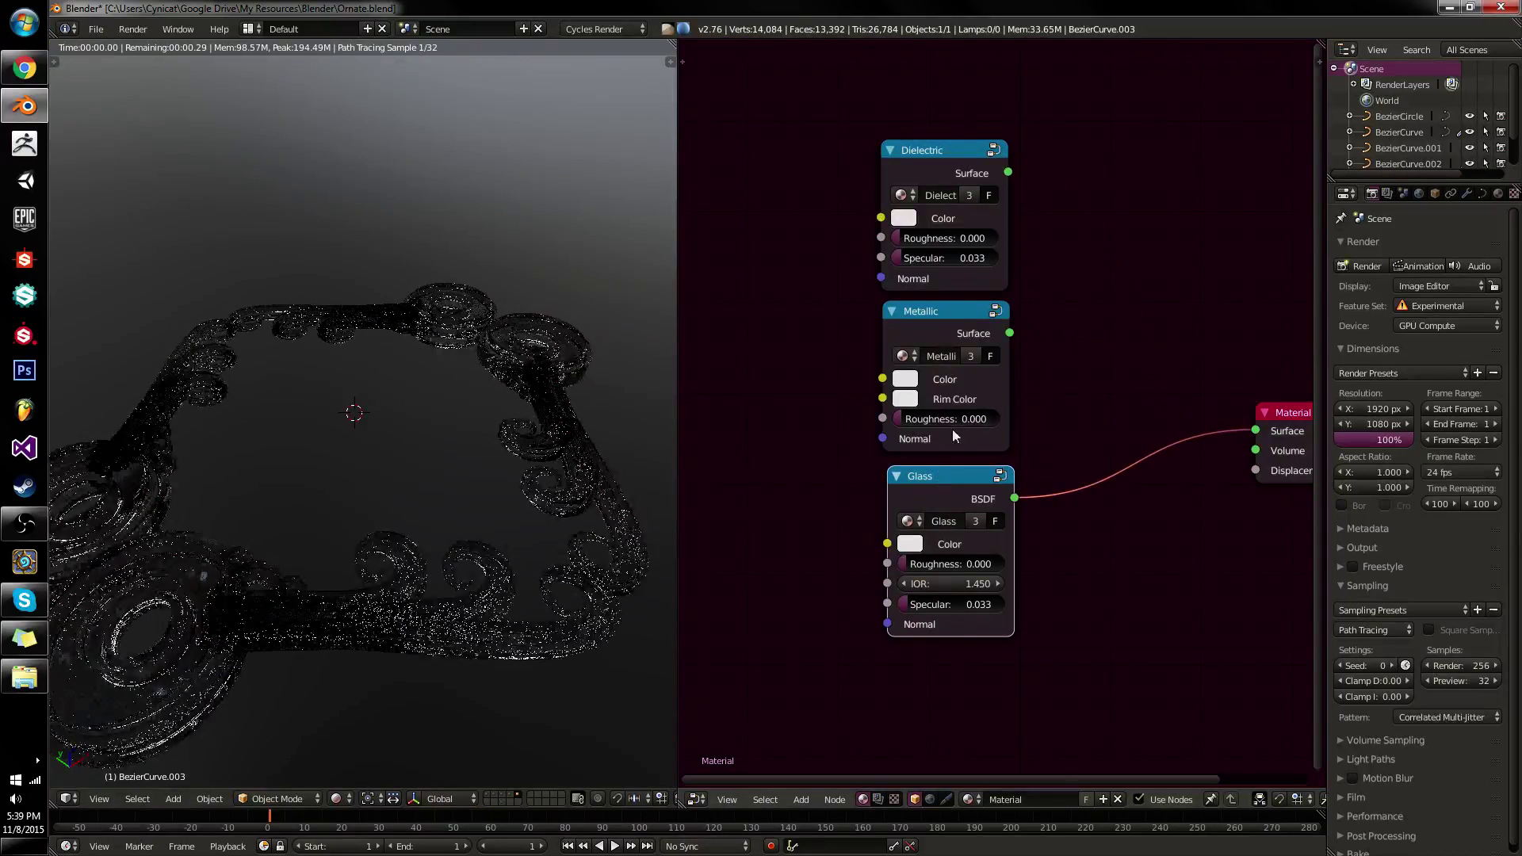
Replace the Dielectric, Metallic and Glass groups with a single Surface group placed before the Material Output.
{"action": "key", "text": "a"}
{"action": "key", "text": "x"}
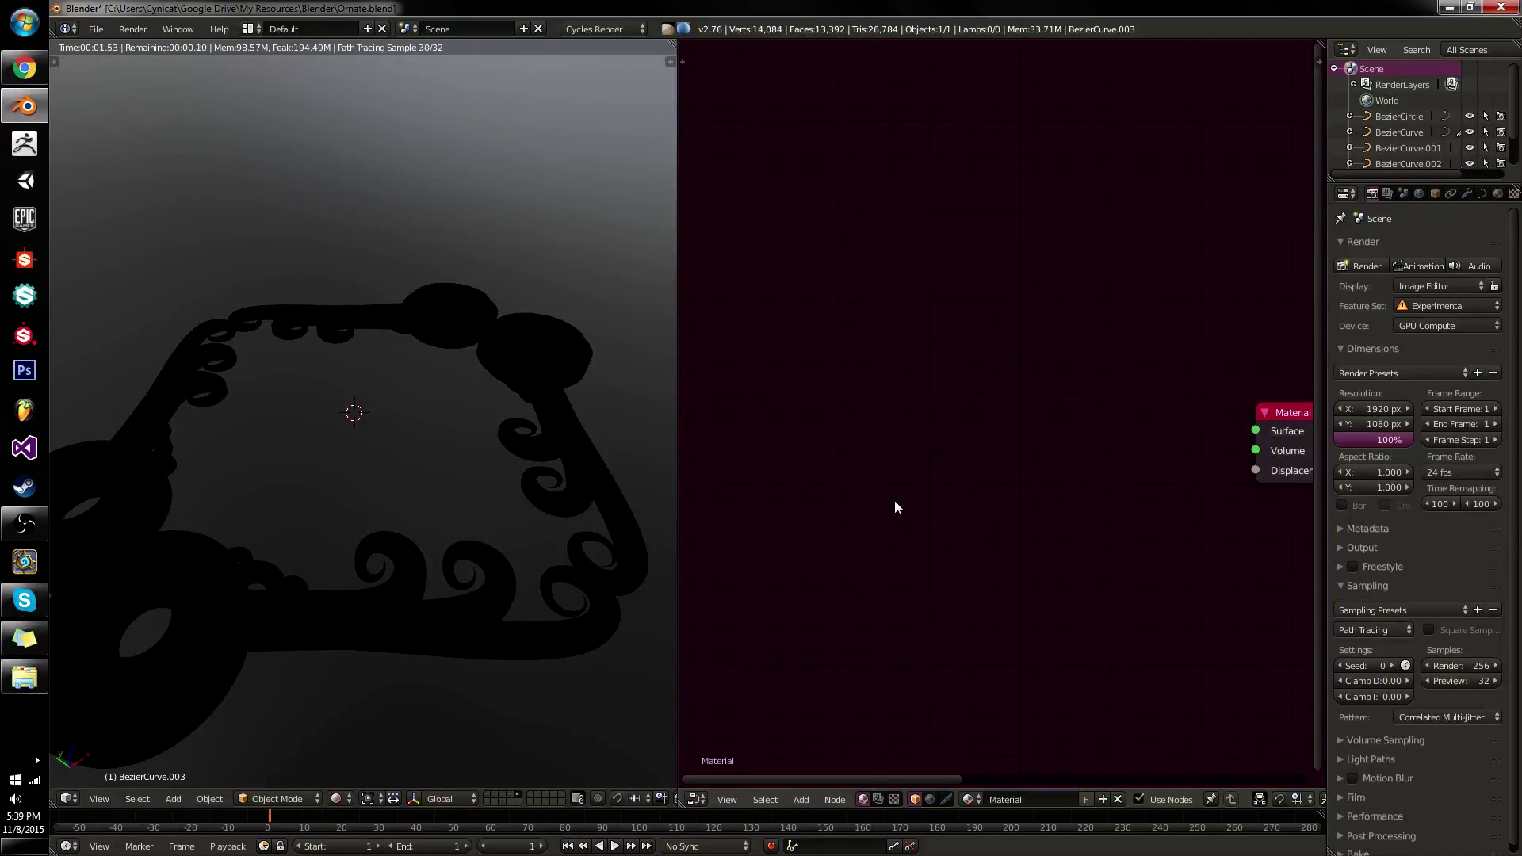
{"action": "key", "text": "shift+a"}
{"action": "mouse_move", "coordinate": [936, 466]}
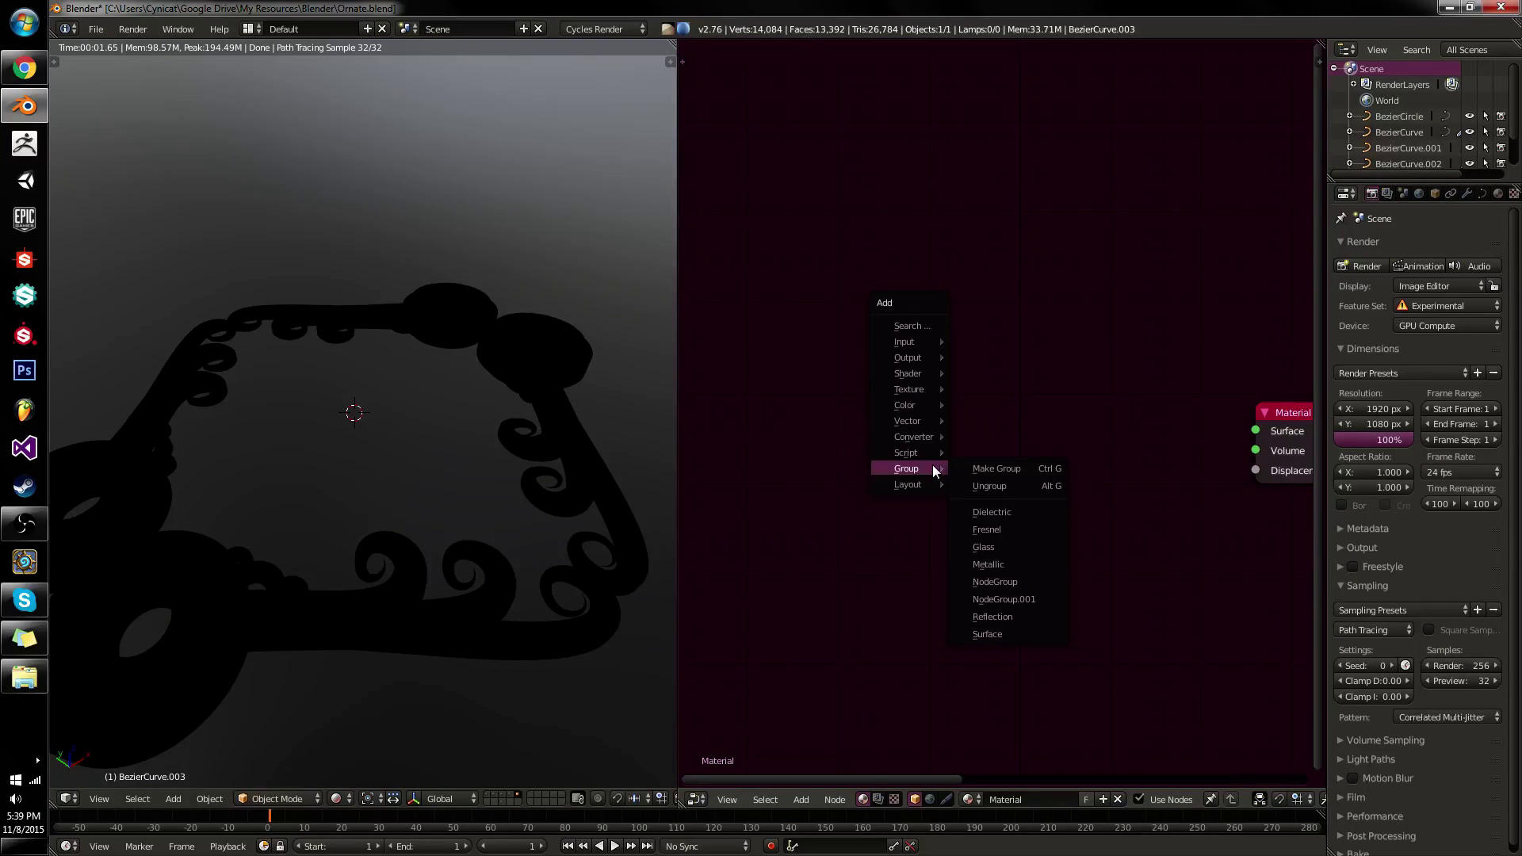
{"action": "left_click", "coordinate": [1034, 639]}
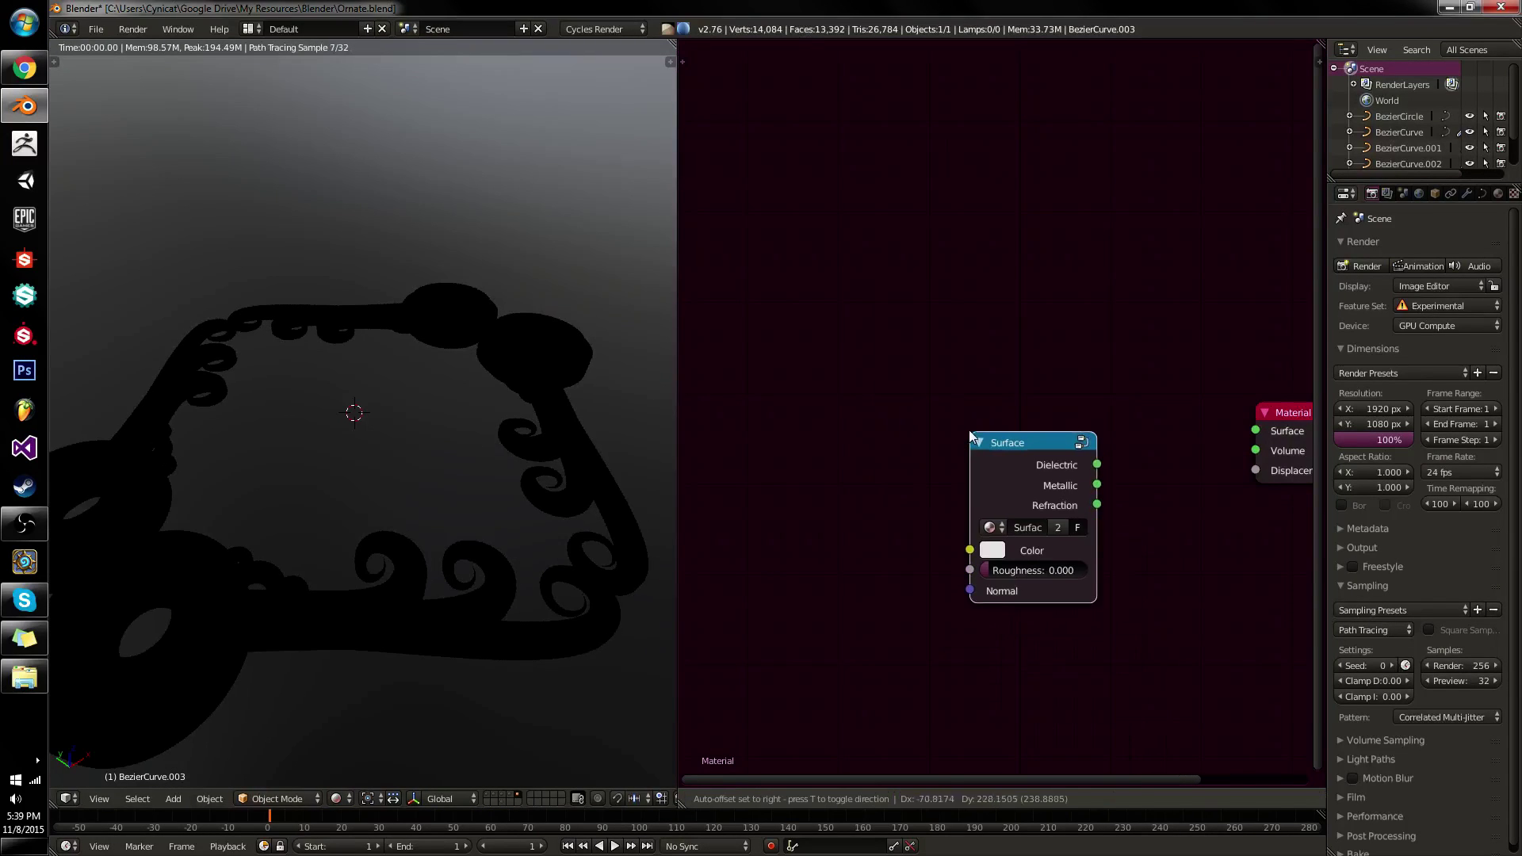
{"action": "left_click", "coordinate": [964, 419]}
{"action": "left_click_drag", "start_coordinate": [1019, 448], "coordinate": [1013, 415]}
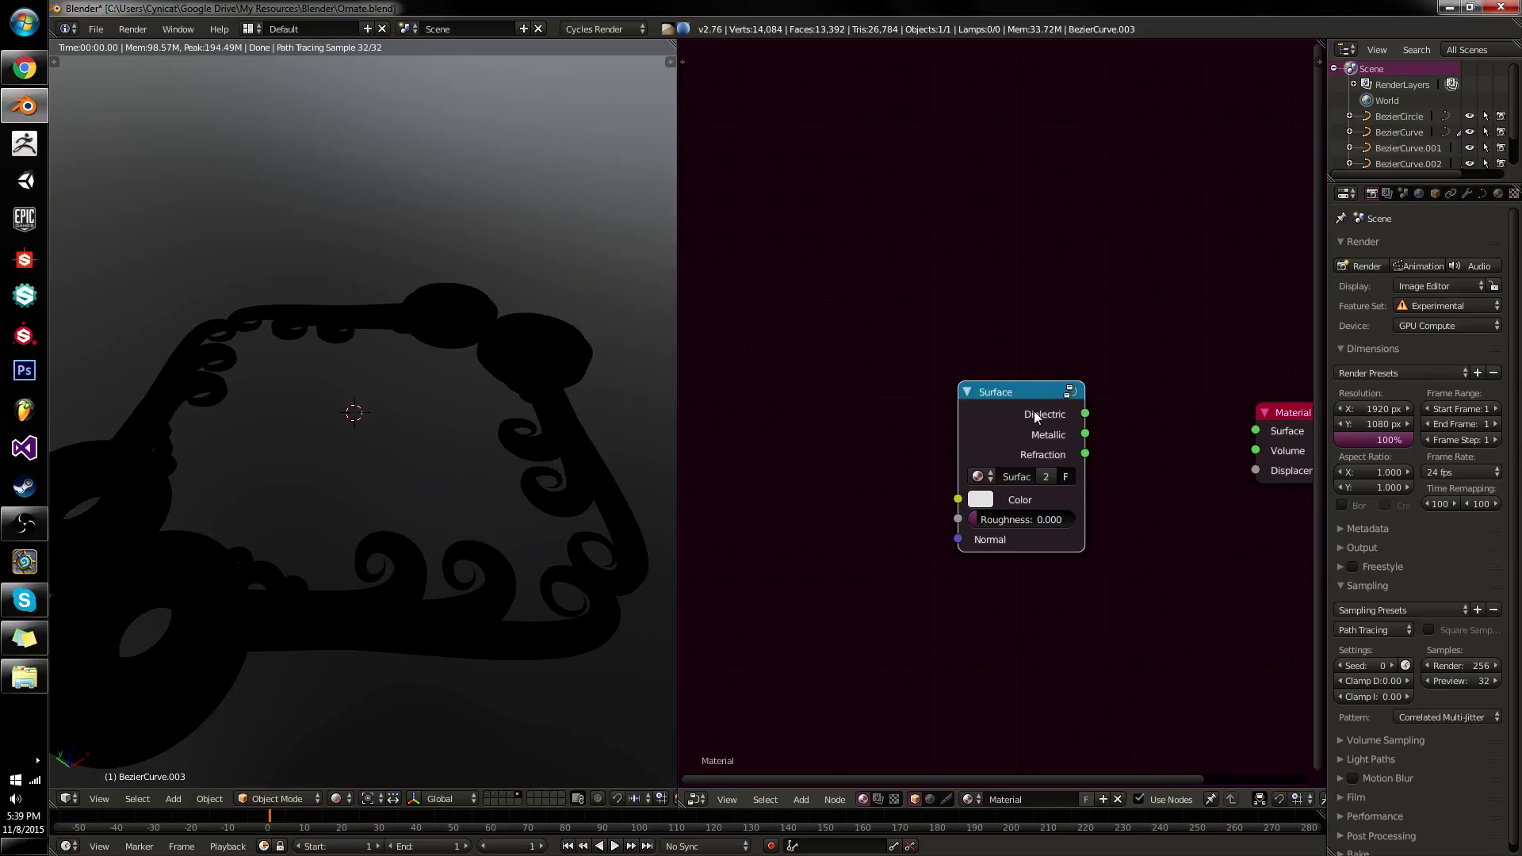
Cycle the Surface group's outputs into the Material Output's Surface, ending on Dielectric, and adjust the group's position slightly.
{"action": "key", "text": "f"}
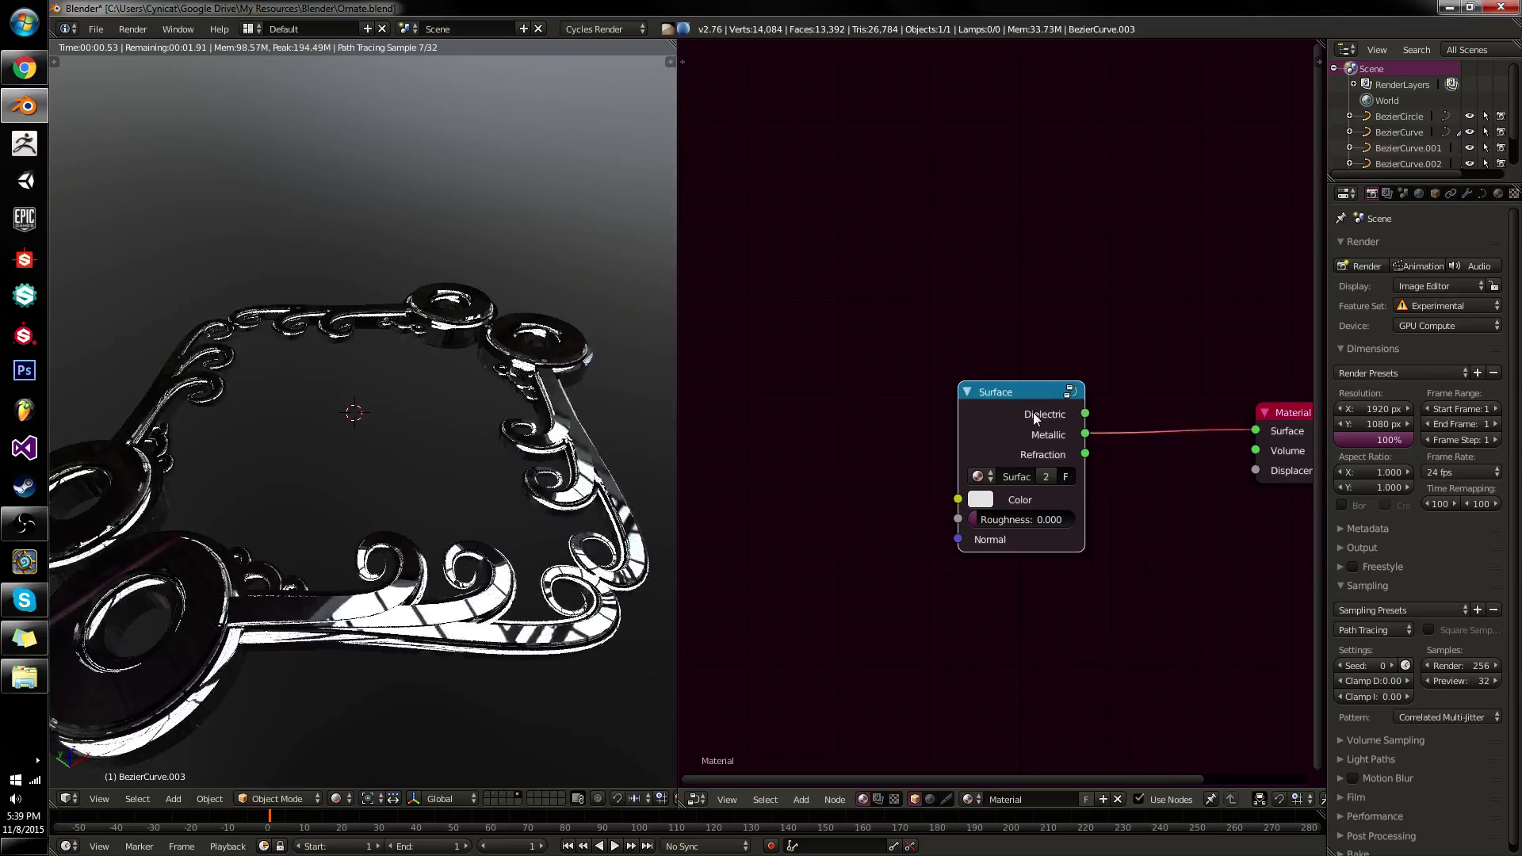
{"action": "left_click", "coordinate": [1034, 414], "text": "ctrl+shift"}
{"action": "left_click", "coordinate": [1034, 414], "text": "ctrl+shift"}
{"action": "scroll", "coordinate": [1033, 414], "scroll_direction": "up", "scroll_amount": 1}
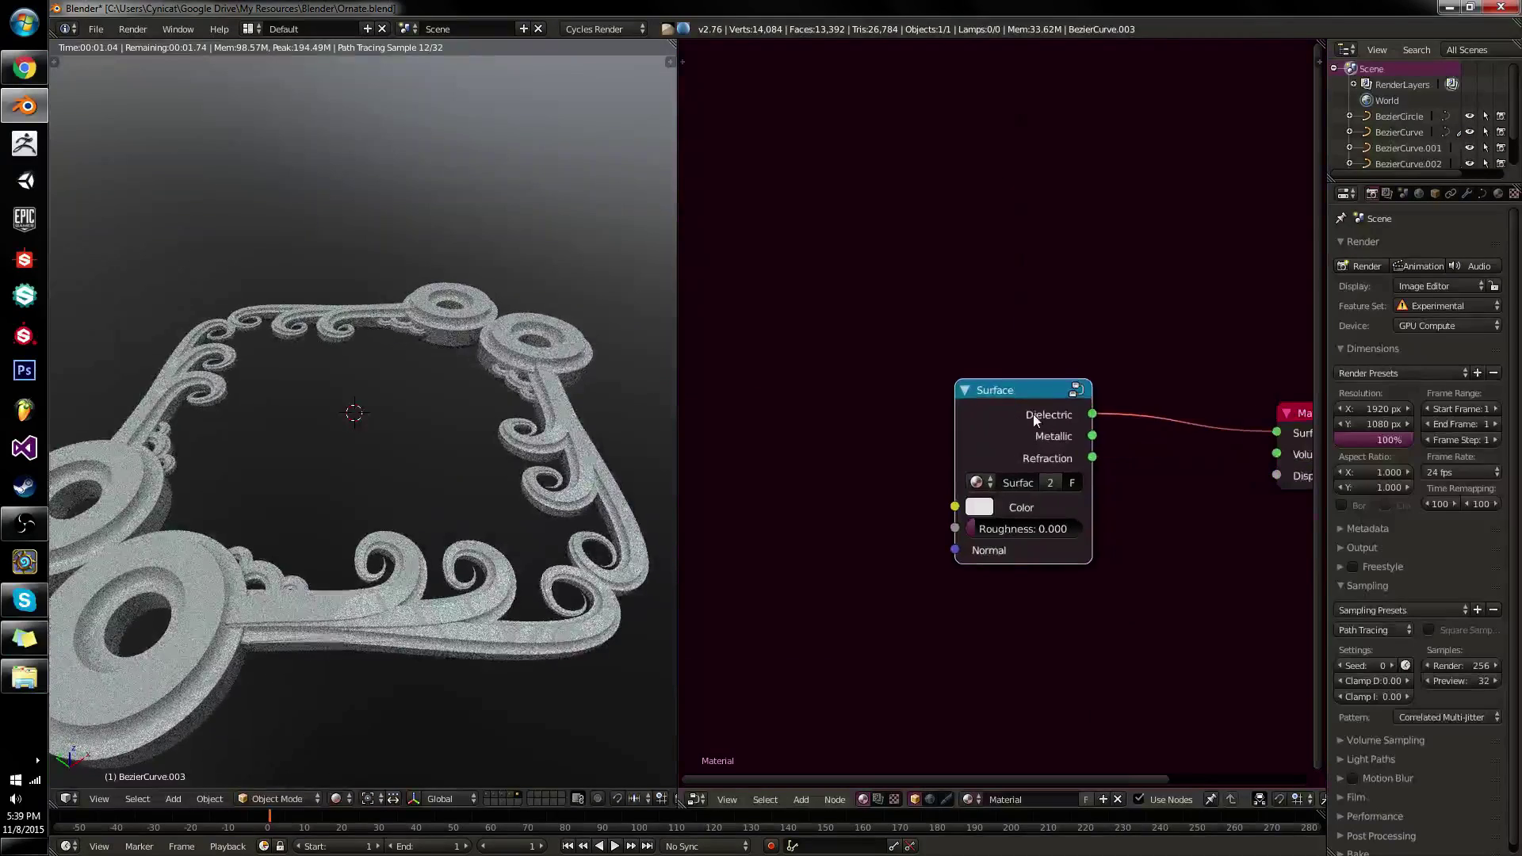
{"action": "scroll", "coordinate": [1033, 414], "scroll_direction": "up", "scroll_amount": 1}
{"action": "middle_click_drag", "start_coordinate": [1036, 444], "coordinate": [913, 390]}
{"action": "scroll", "coordinate": [925, 446], "scroll_direction": "up", "scroll_amount": 3}
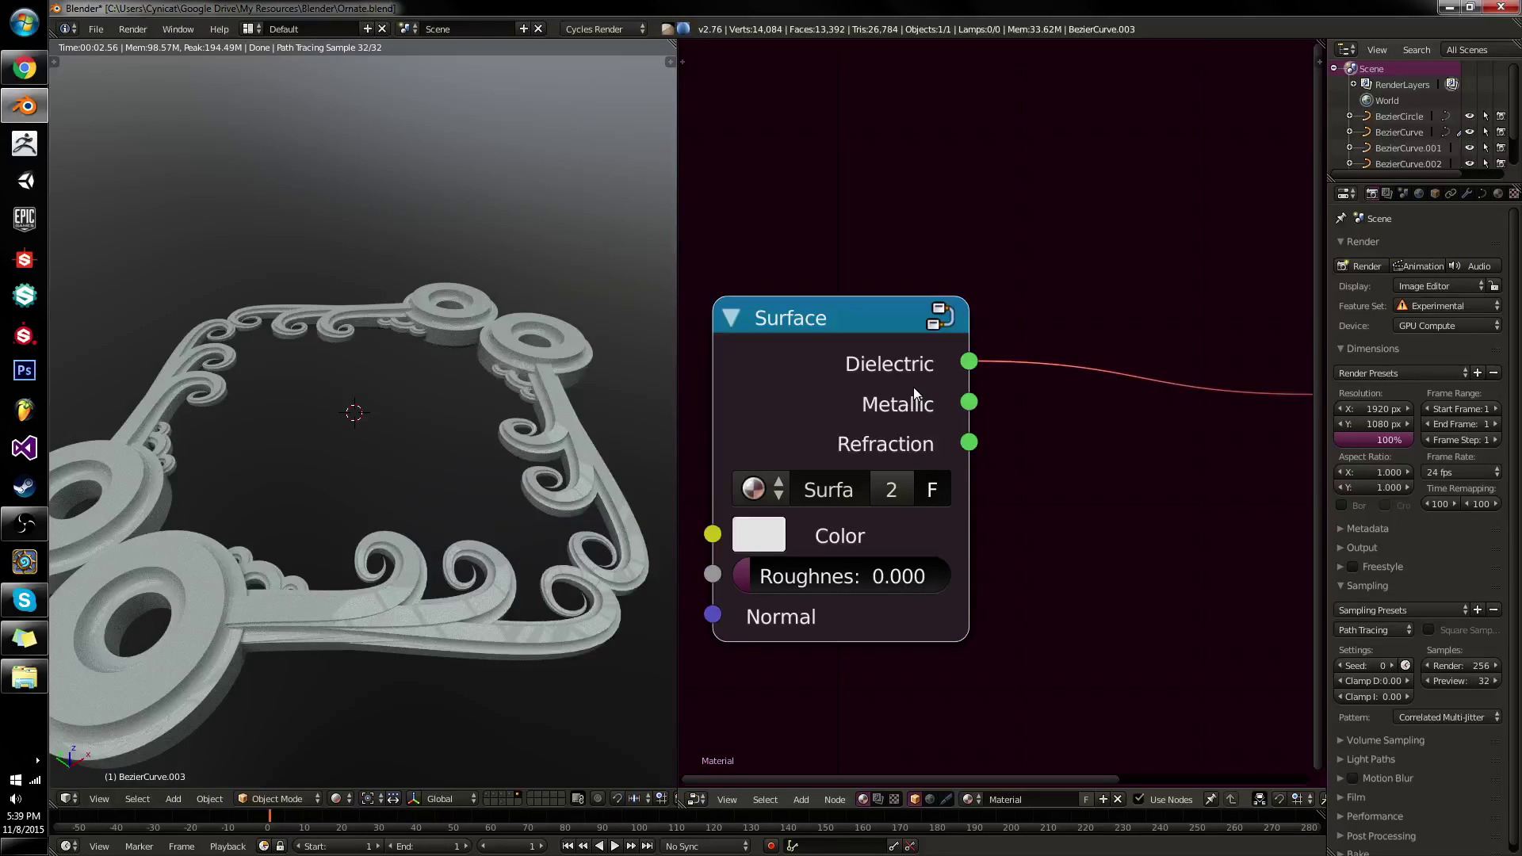
{"action": "scroll", "coordinate": [913, 385], "scroll_direction": "down", "scroll_amount": 2}
{"action": "mouse_move", "coordinate": [918, 375]}
{"action": "left_mouse_down"}
{"action": "mouse_move", "coordinate": [956, 237]}
{"action": "mouse_move", "coordinate": [1308, 294]}
{"action": "mouse_move", "coordinate": [761, 379]}
{"action": "mouse_move", "coordinate": [1054, 555]}
{"action": "mouse_move", "coordinate": [1253, 231]}
{"action": "mouse_move", "coordinate": [1105, 216]}
{"action": "mouse_move", "coordinate": [950, 358]}
{"action": "mouse_move", "coordinate": [962, 353]}
{"action": "mouse_move", "coordinate": [957, 422]}
{"action": "mouse_move", "coordinate": [954, 373]}
{"action": "mouse_move", "coordinate": [935, 386]}
{"action": "left_mouse_up"}
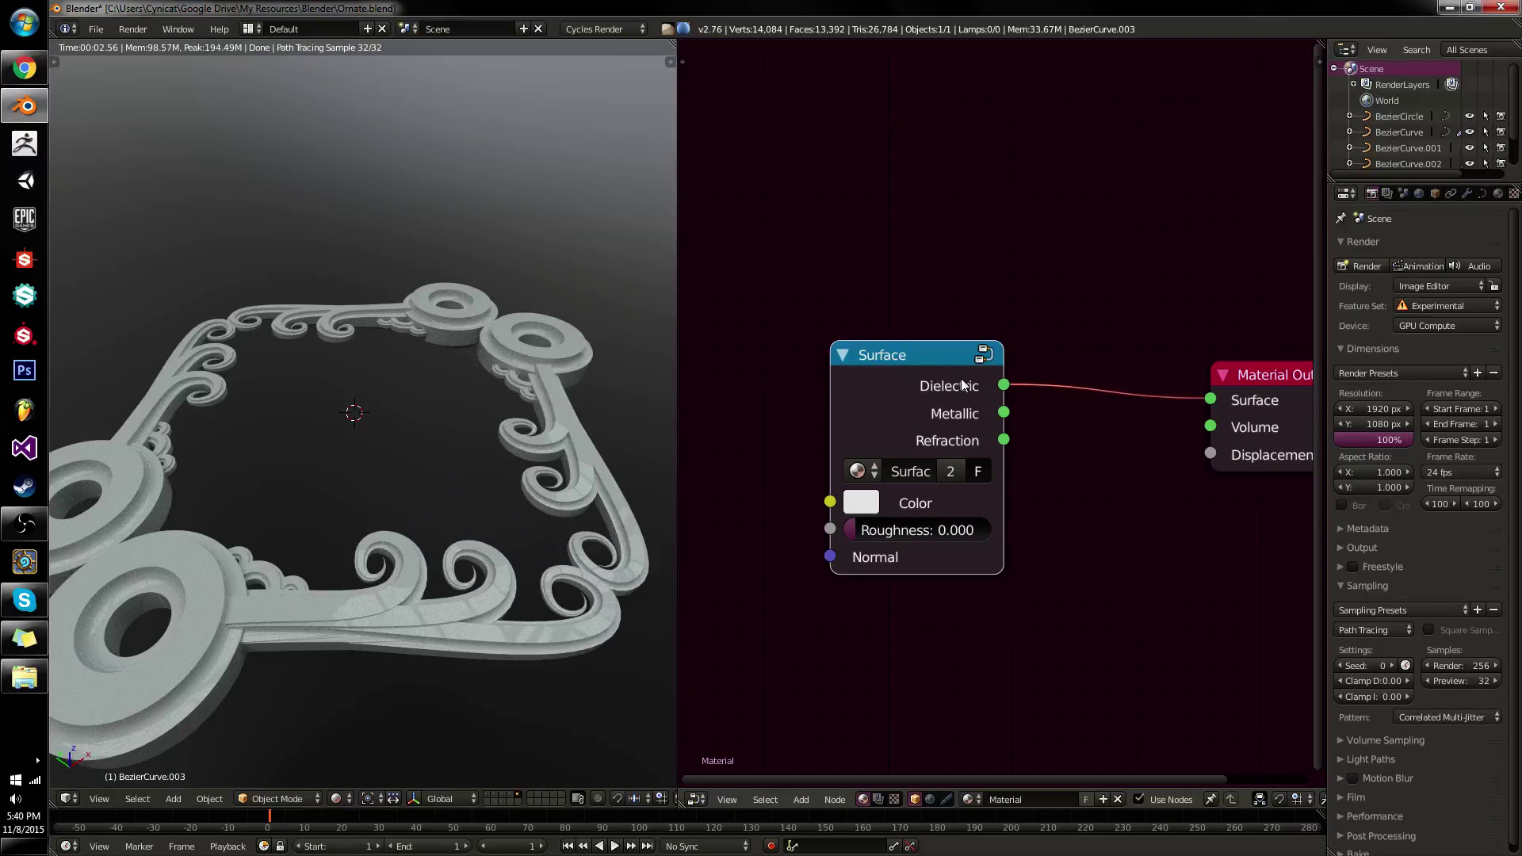
{"action": "scroll", "coordinate": [961, 378], "scroll_direction": "down", "scroll_amount": 1}
Examine inside the Surface group how the Group Input feeds the Dielectric, Metallic and Glass nodes and their specular inputs.
{"action": "key", "text": "Tab"}
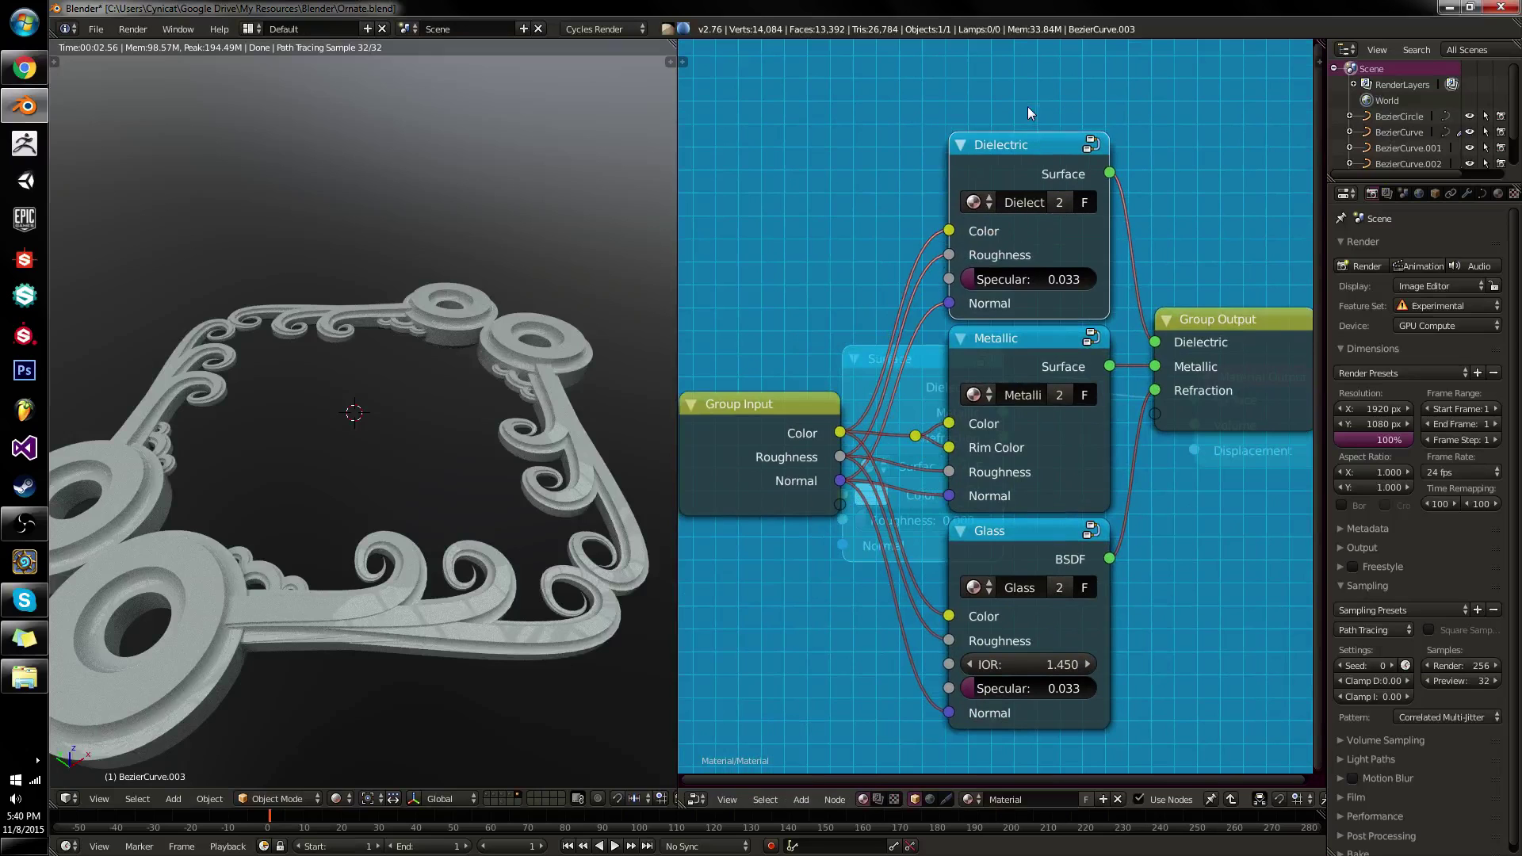
{"action": "mouse_move", "coordinate": [1002, 349]}
{"action": "left_mouse_down"}
{"action": "mouse_move", "coordinate": [997, 321]}
{"action": "mouse_move", "coordinate": [1003, 351]}
{"action": "left_mouse_up"}
{"action": "left_click", "coordinate": [1017, 558]}
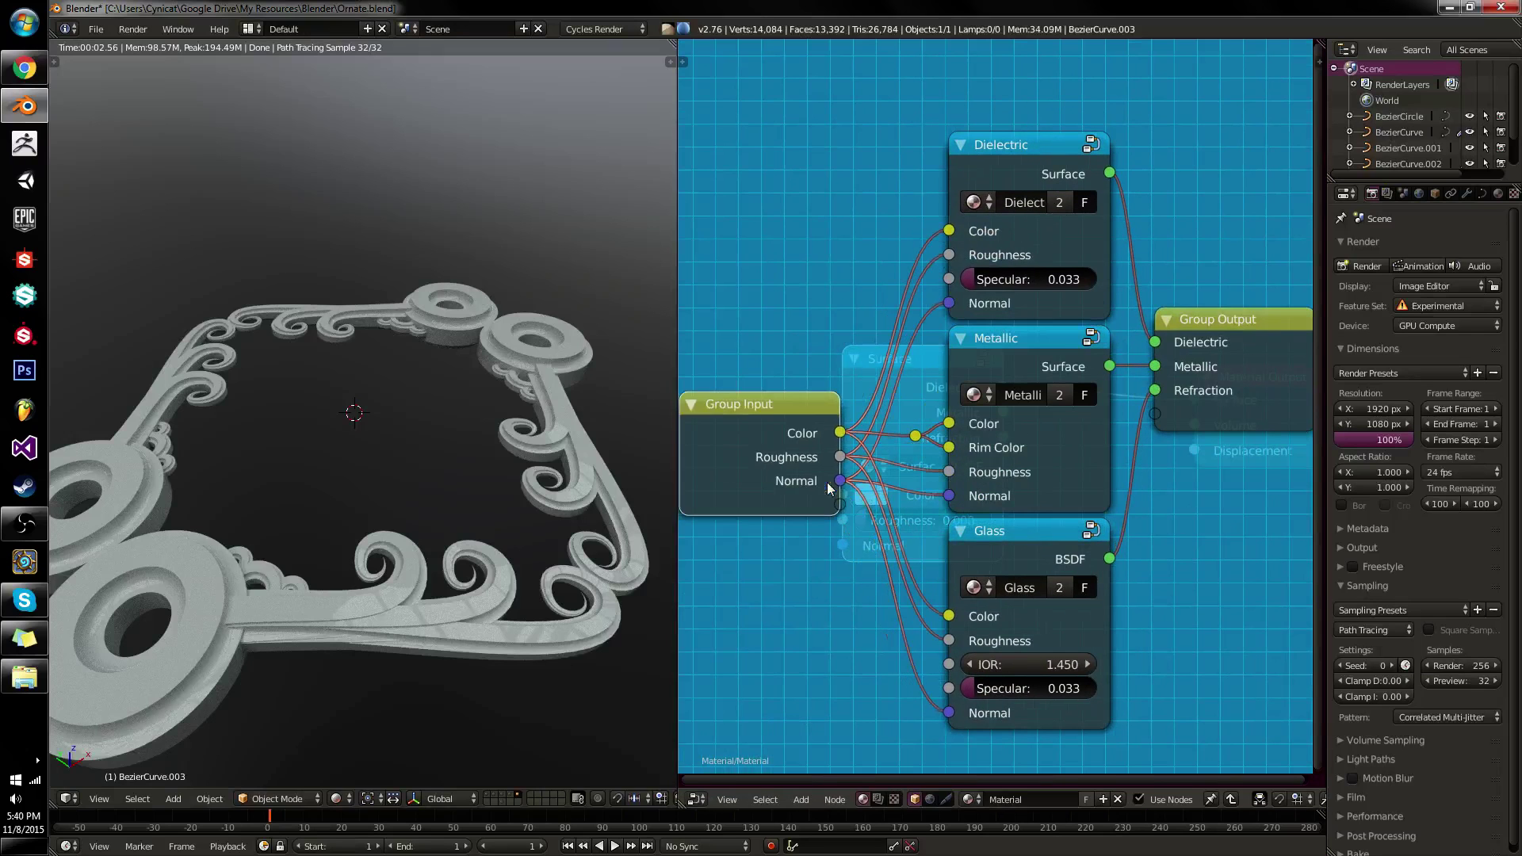
{"action": "scroll", "coordinate": [925, 355], "scroll_direction": "up", "scroll_amount": 3}
{"action": "middle_click_drag", "start_coordinate": [1019, 616], "coordinate": [986, 384]}
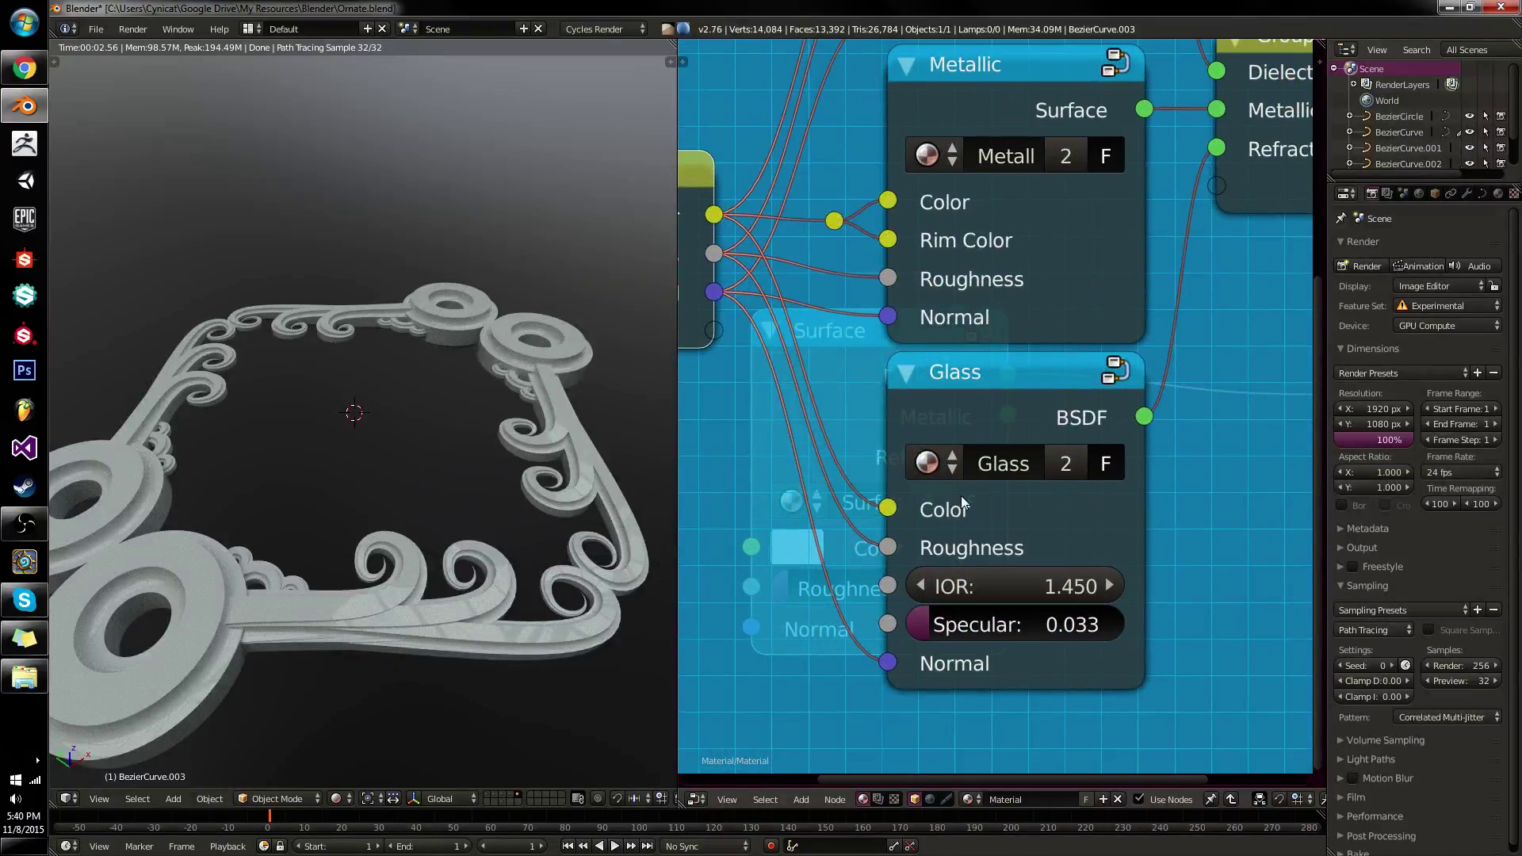
{"action": "middle_click_drag", "start_coordinate": [951, 415], "coordinate": [1059, 726]}
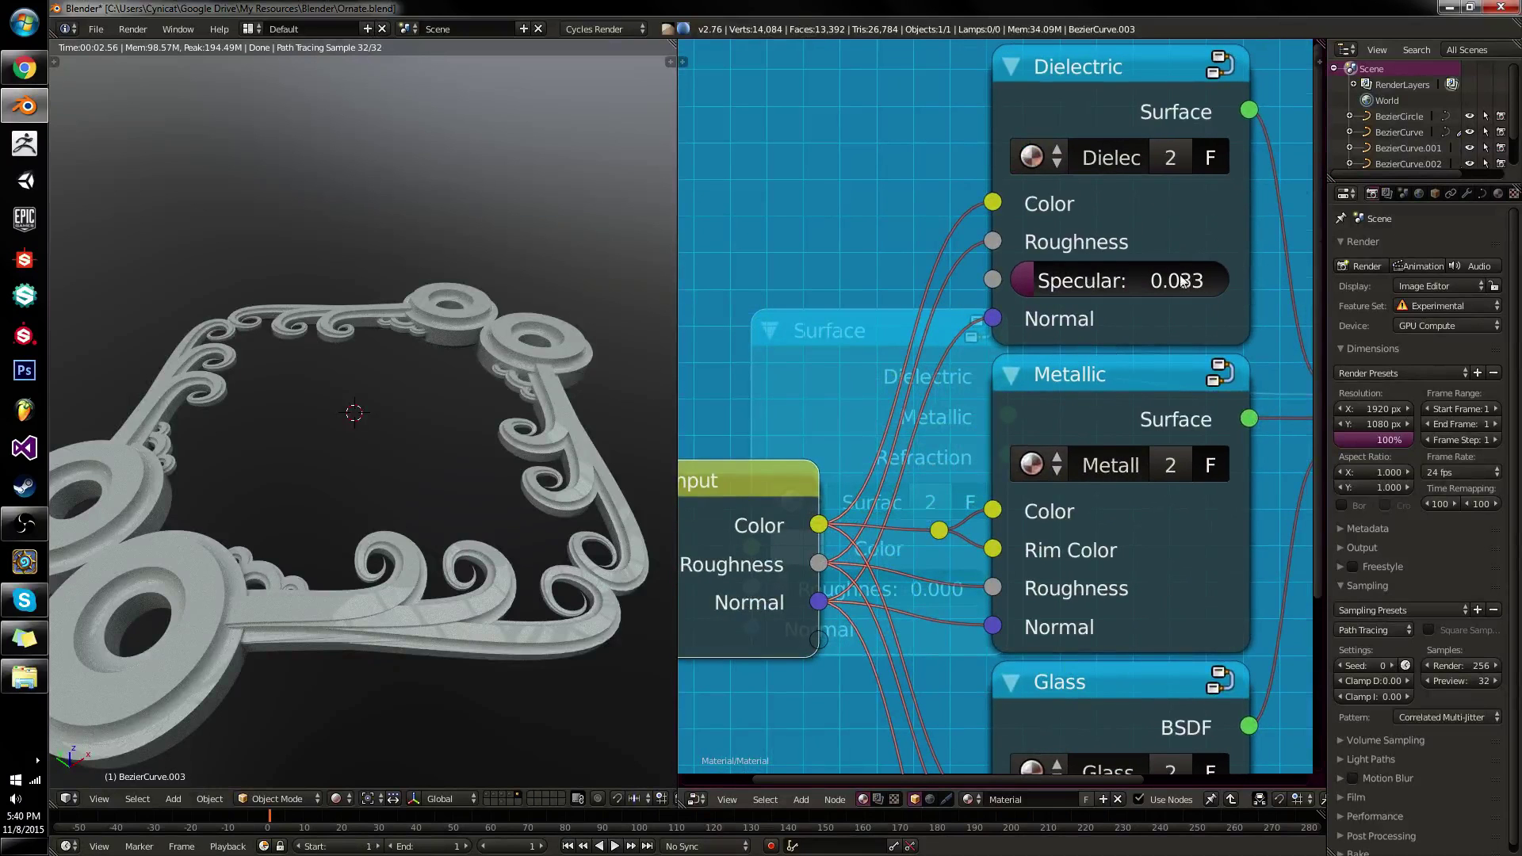
{"action": "middle_click_drag", "start_coordinate": [1000, 671], "coordinate": [963, 534]}
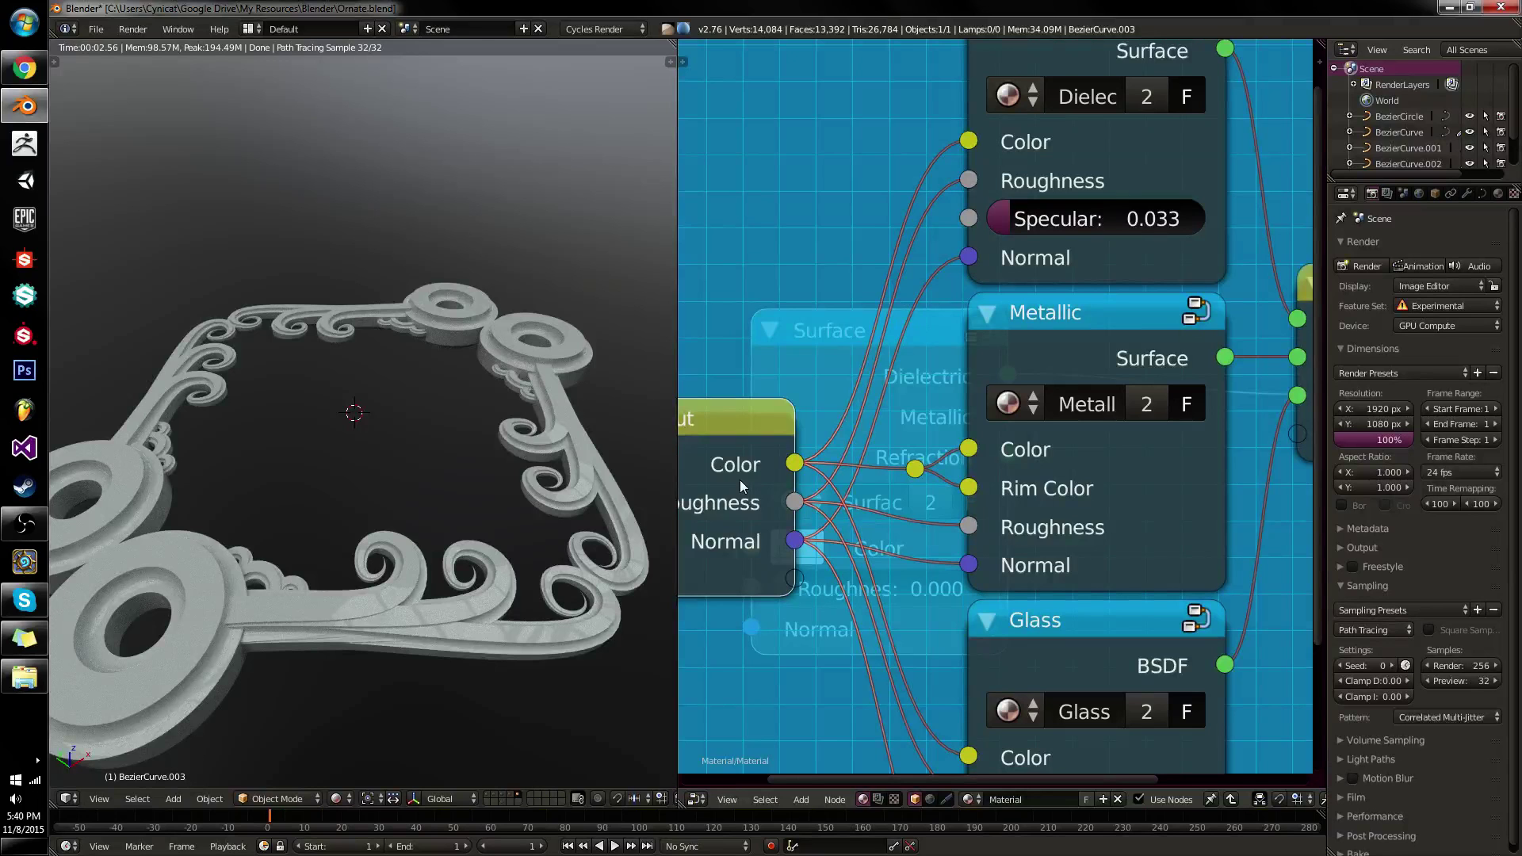
Reposition the Group Input node slightly ahead of the Dielectric, Metallic and Glass nodes inside the Surface group.
{"action": "scroll", "coordinate": [740, 478], "scroll_direction": "down", "scroll_amount": 3}
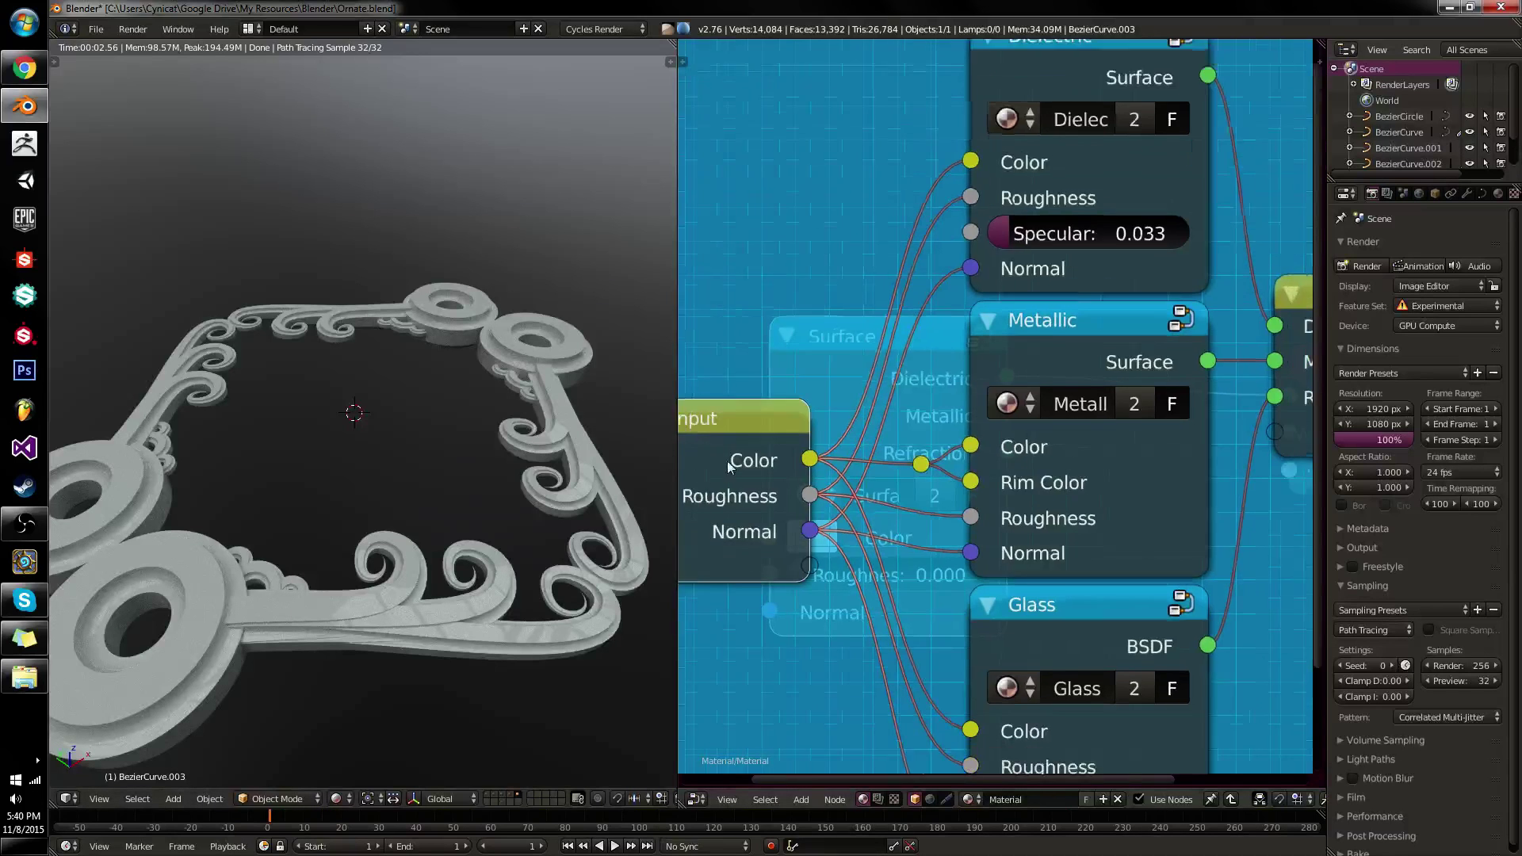
{"action": "left_click_drag", "start_coordinate": [816, 458], "coordinate": [812, 460]}
{"action": "key", "text": "g"}
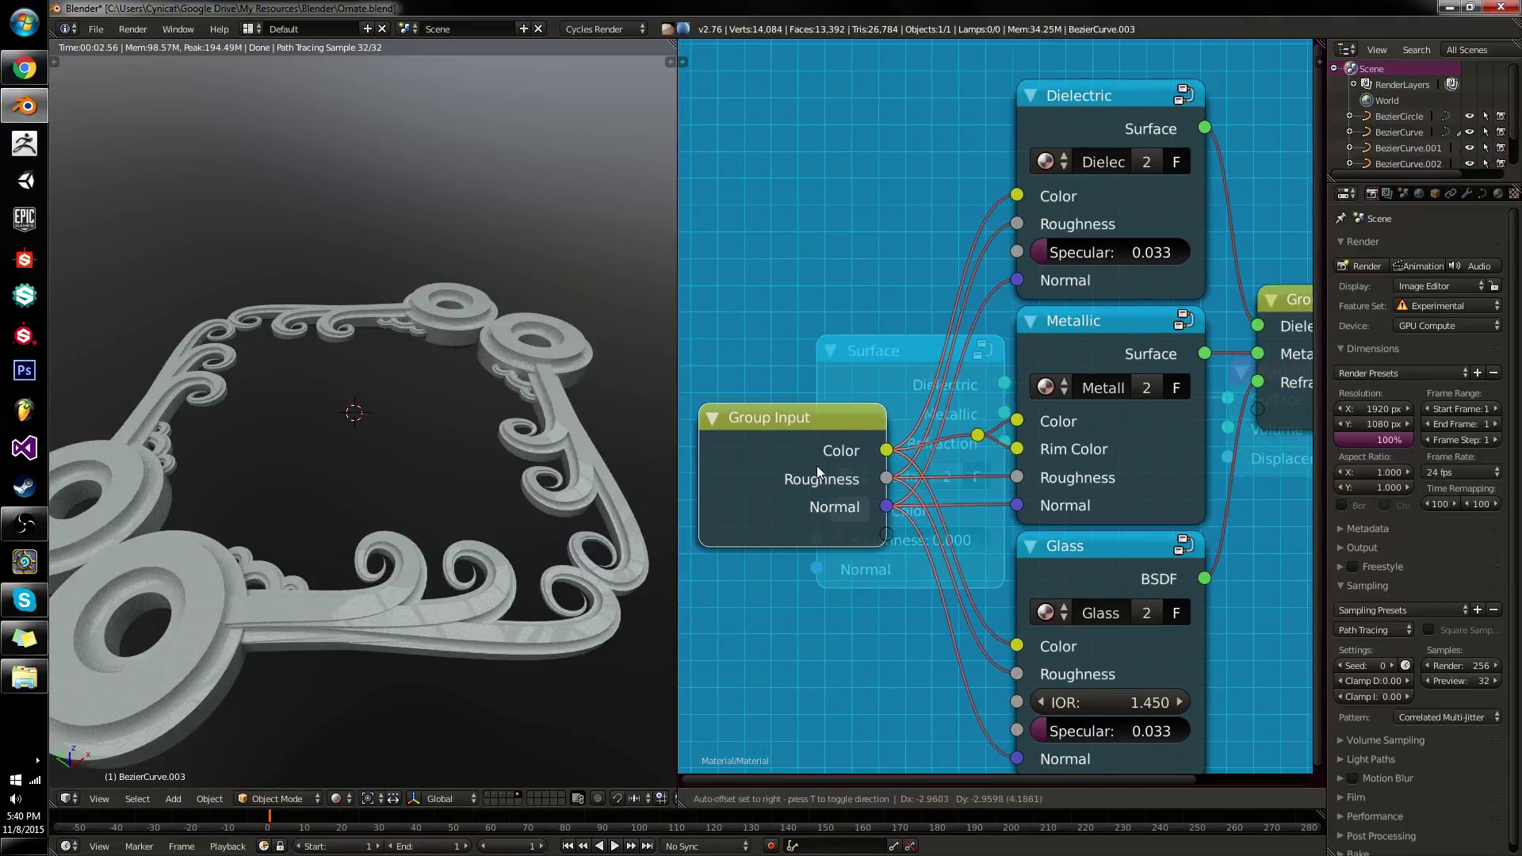
{"action": "key", "text": "x"}
{"action": "key", "text": "x"}
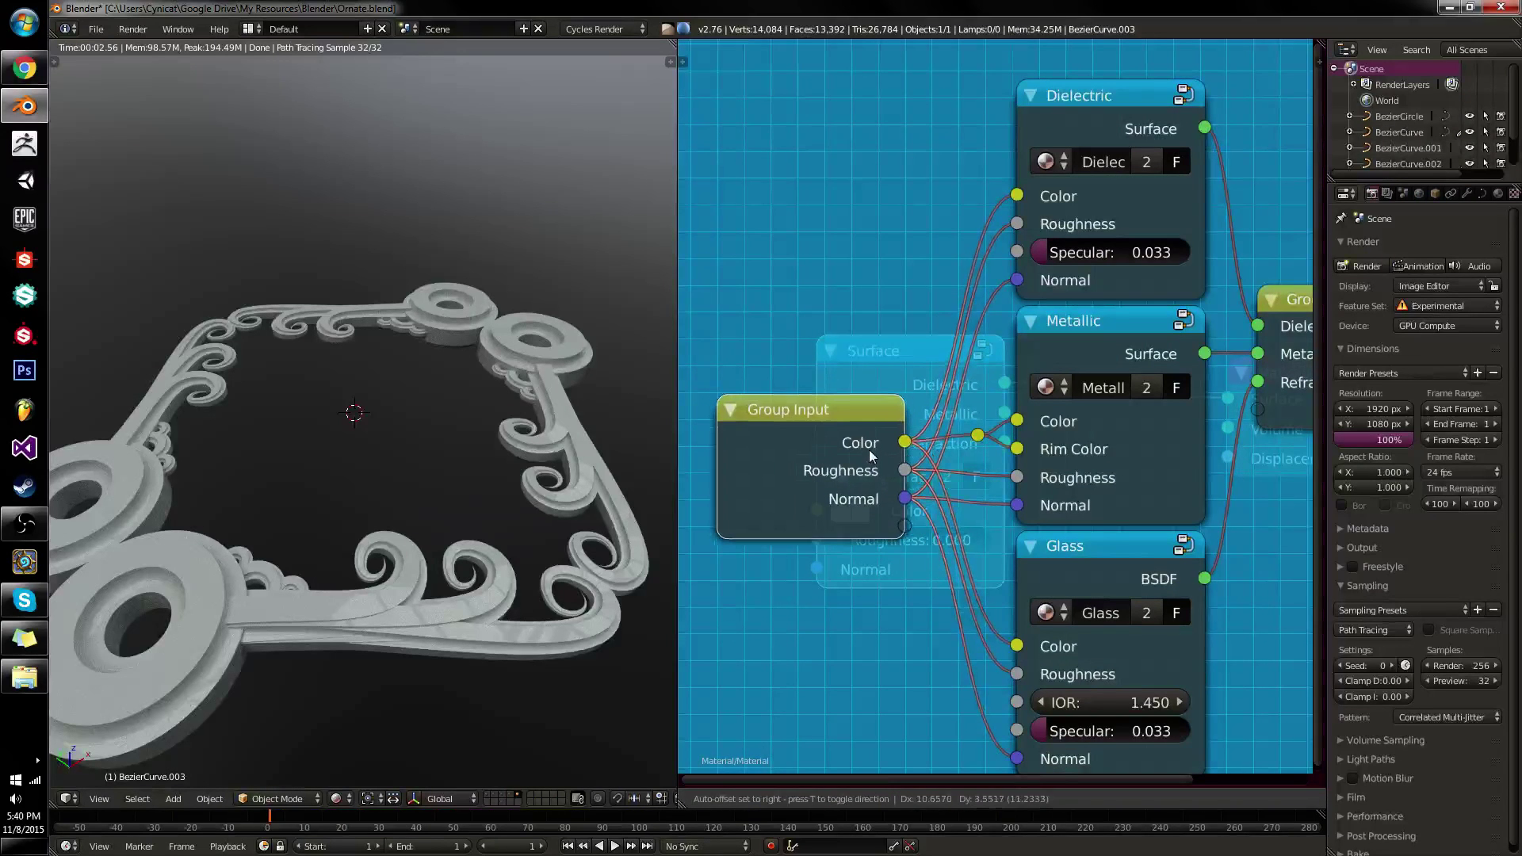
{"action": "left_click", "coordinate": [865, 447]}
{"action": "scroll", "coordinate": [883, 455], "scroll_direction": "down", "scroll_amount": 2}
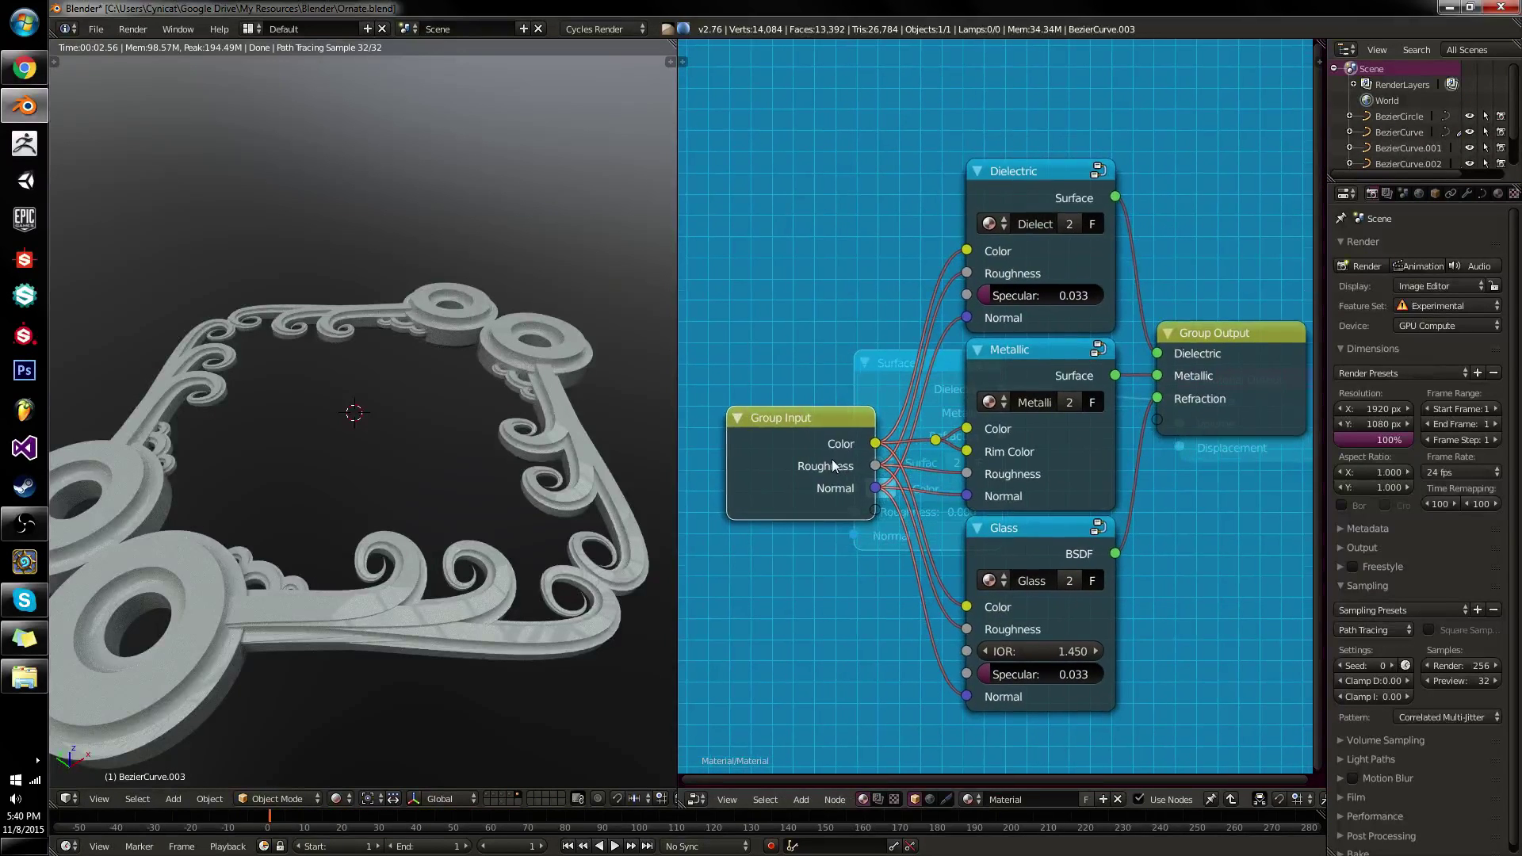
Leave the Surface group and cycle its outputs through the Material Output's Surface, returning to Dielectric.
{"action": "key", "text": "Tab"}
{"action": "scroll", "coordinate": [882, 431], "scroll_direction": "up", "scroll_amount": 2}
{"action": "left_click", "coordinate": [909, 411], "text": "ctrl+shift"}
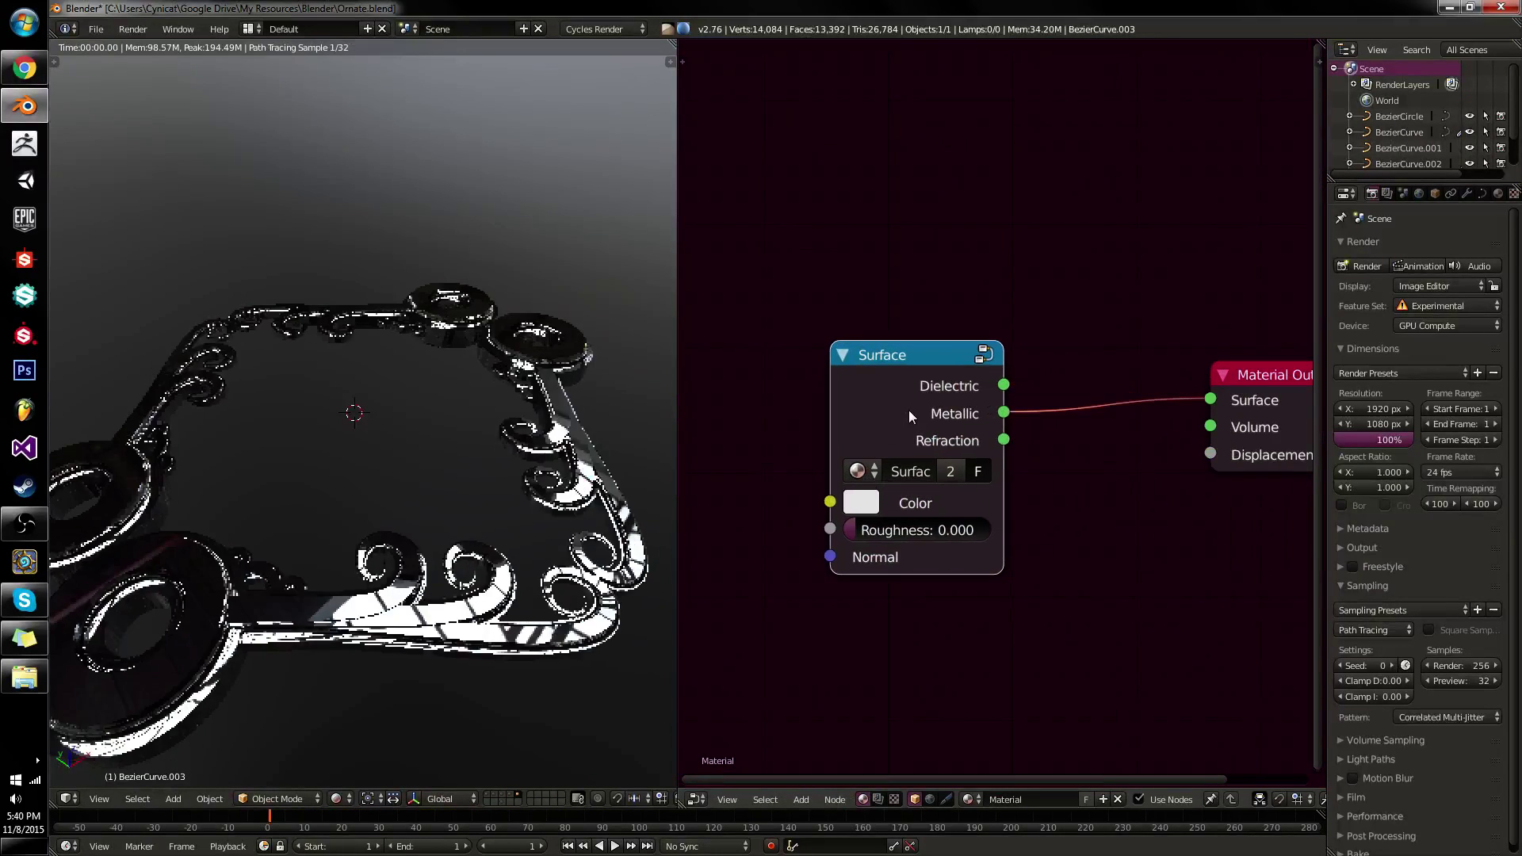
{"action": "left_click", "coordinate": [909, 411], "text": "ctrl+shift"}
{"action": "left_click", "coordinate": [909, 408], "text": "ctrl+shift"}
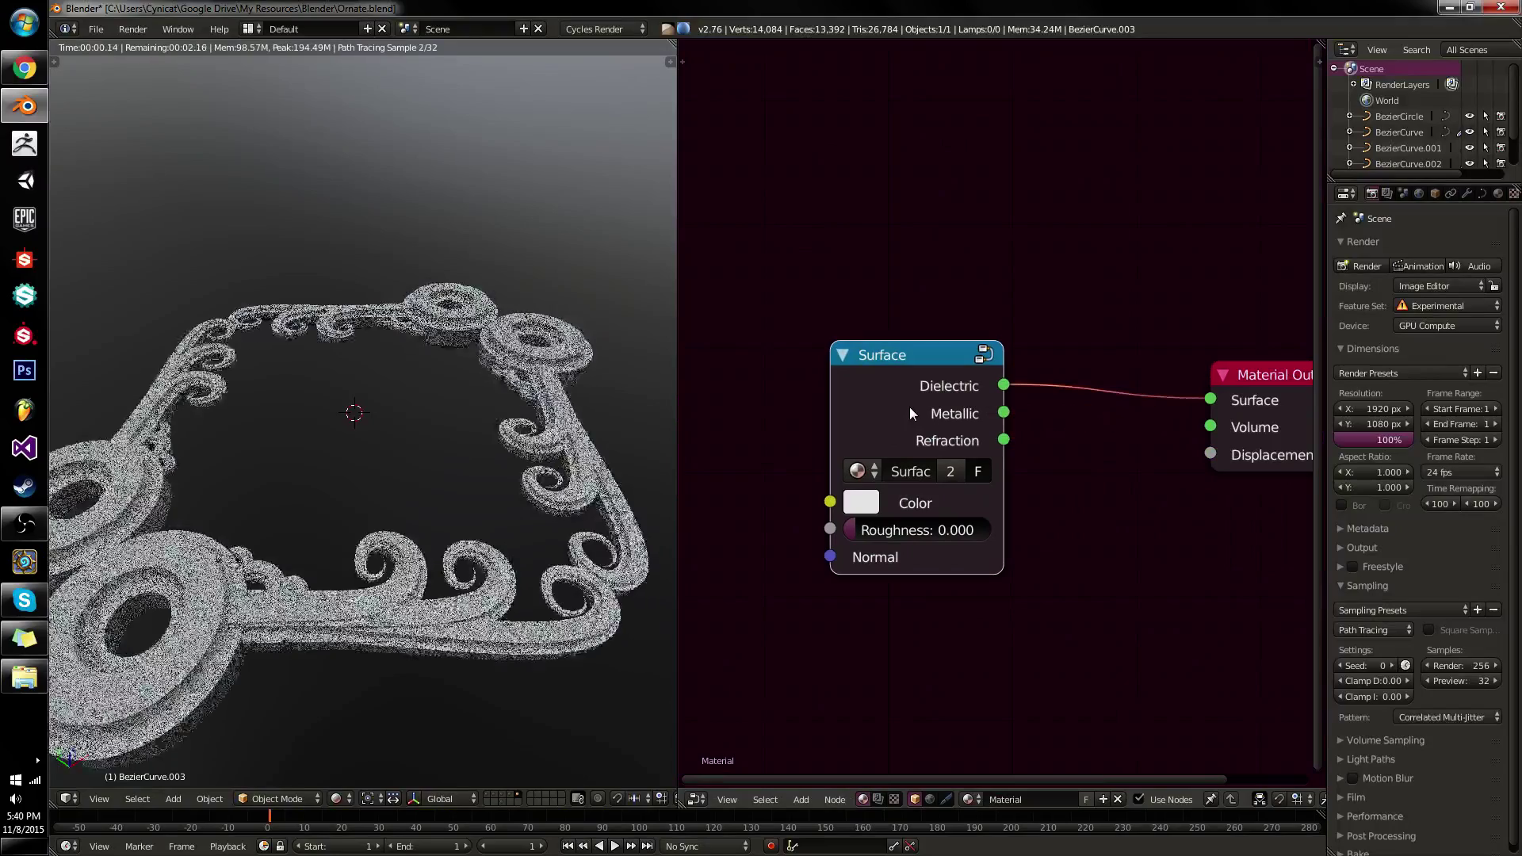
Set the Surface group's roughness to 0.118 and its color to red.
{"action": "left_click", "coordinate": [860, 509]}
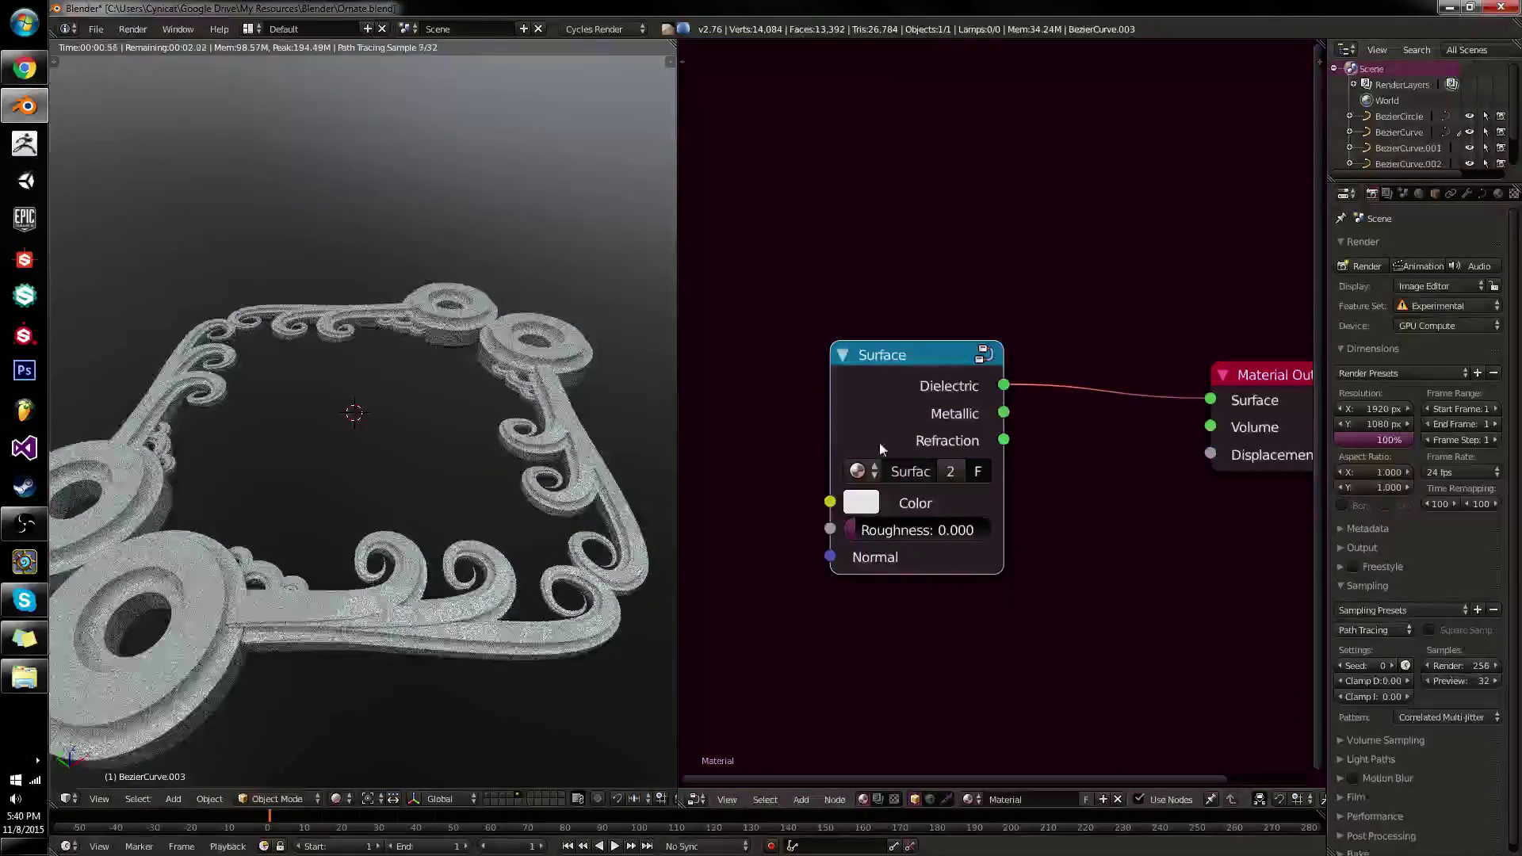
{"action": "left_click_drag", "start_coordinate": [864, 531], "coordinate": [892, 536]}
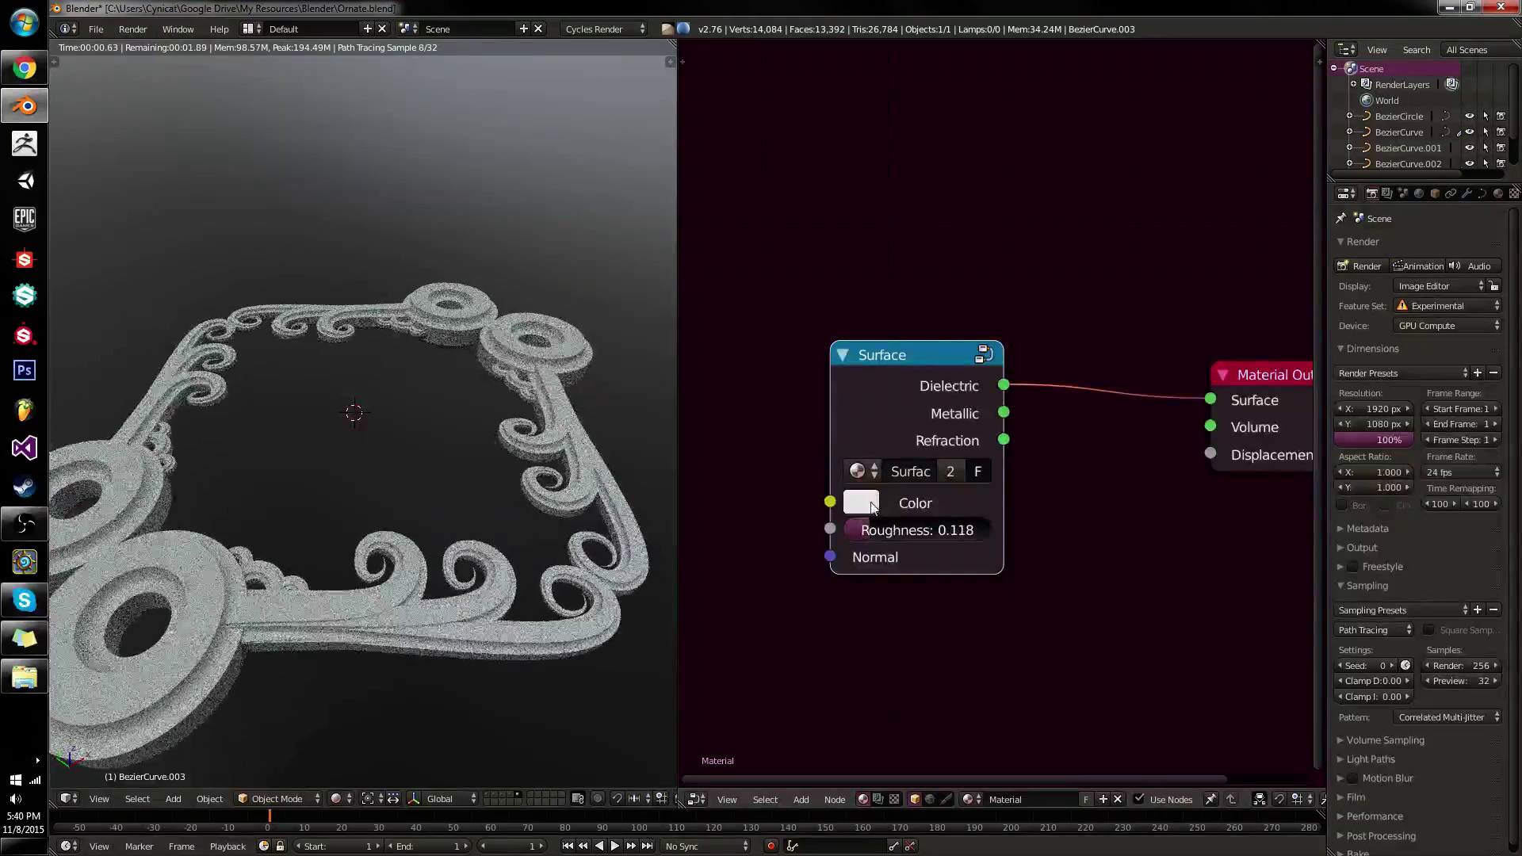
{"action": "left_click", "coordinate": [861, 503]}
{"action": "left_click", "coordinate": [940, 312]}
{"action": "left_click", "coordinate": [940, 313]}
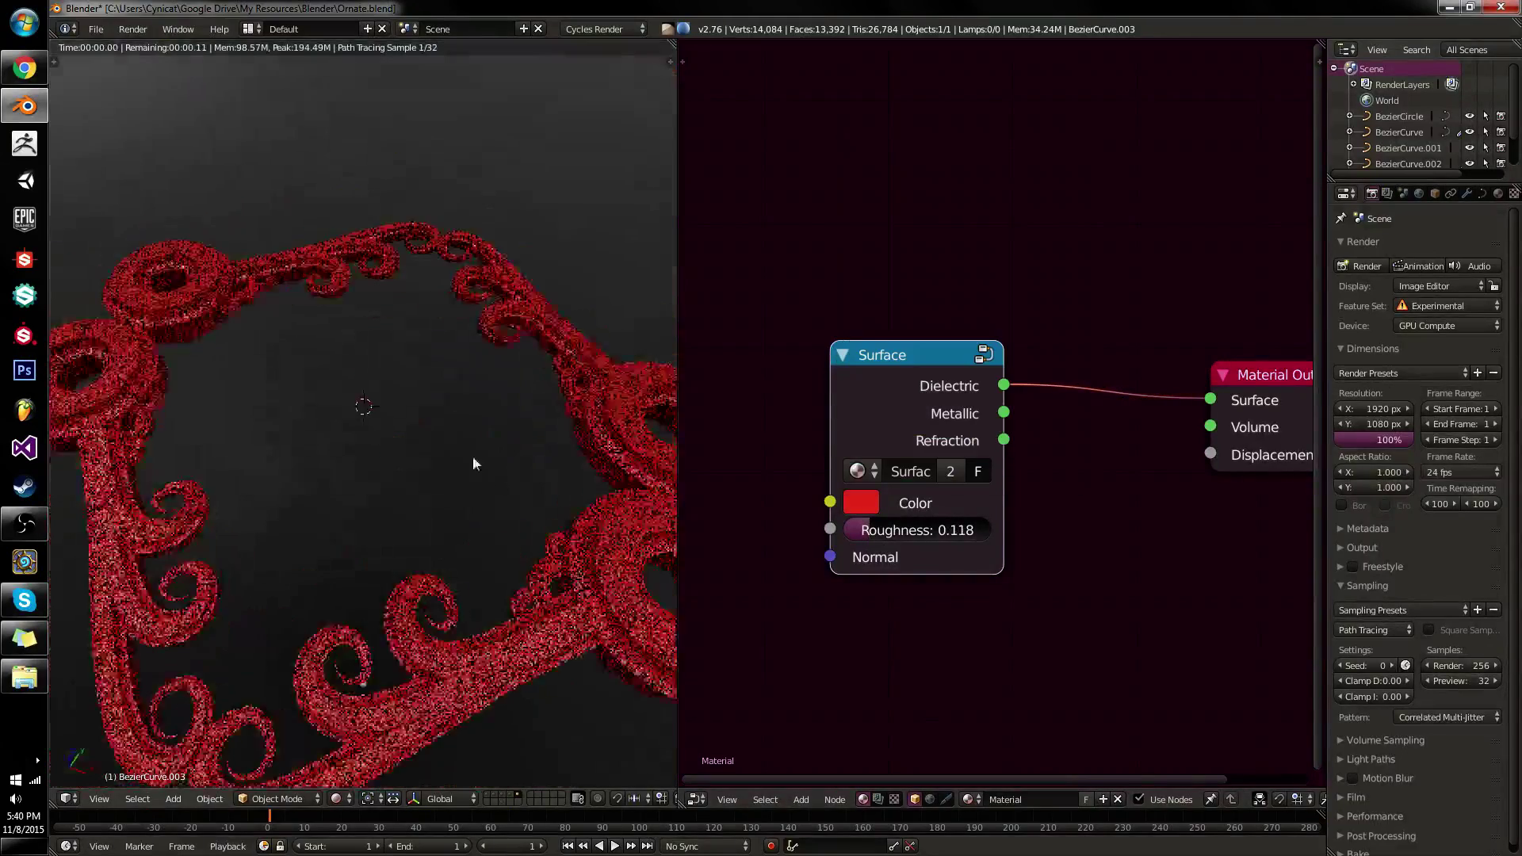
Move the Surface group closer to the Material Output and set its roughness to 0.055.
{"action": "scroll", "coordinate": [453, 432], "scroll_direction": "up", "scroll_amount": 3}
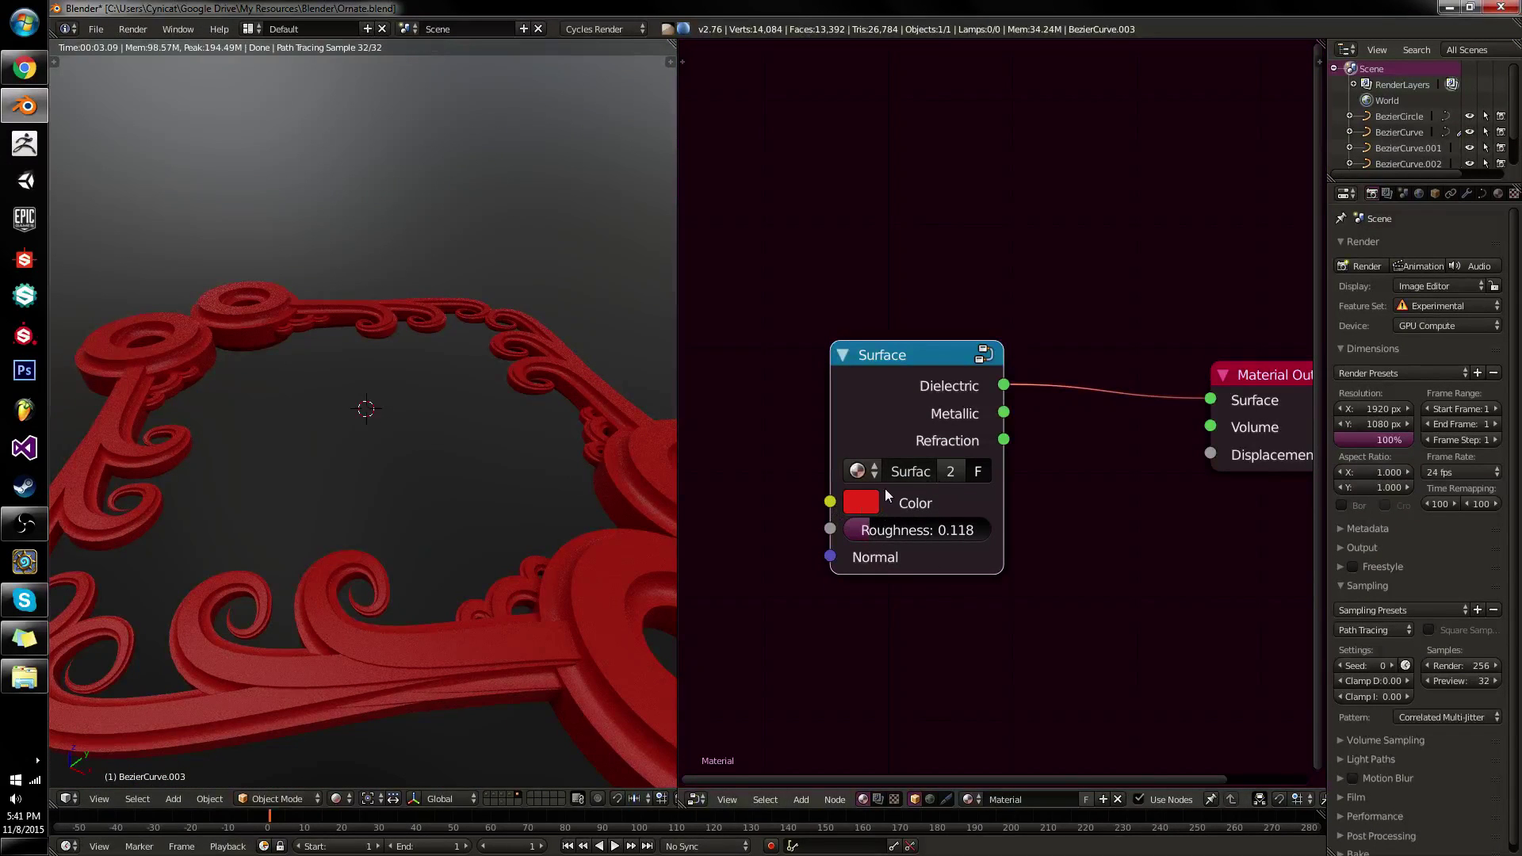
{"action": "left_click_drag", "start_coordinate": [883, 393], "coordinate": [986, 402]}
{"action": "left_click_drag", "start_coordinate": [984, 539], "coordinate": [970, 542]}
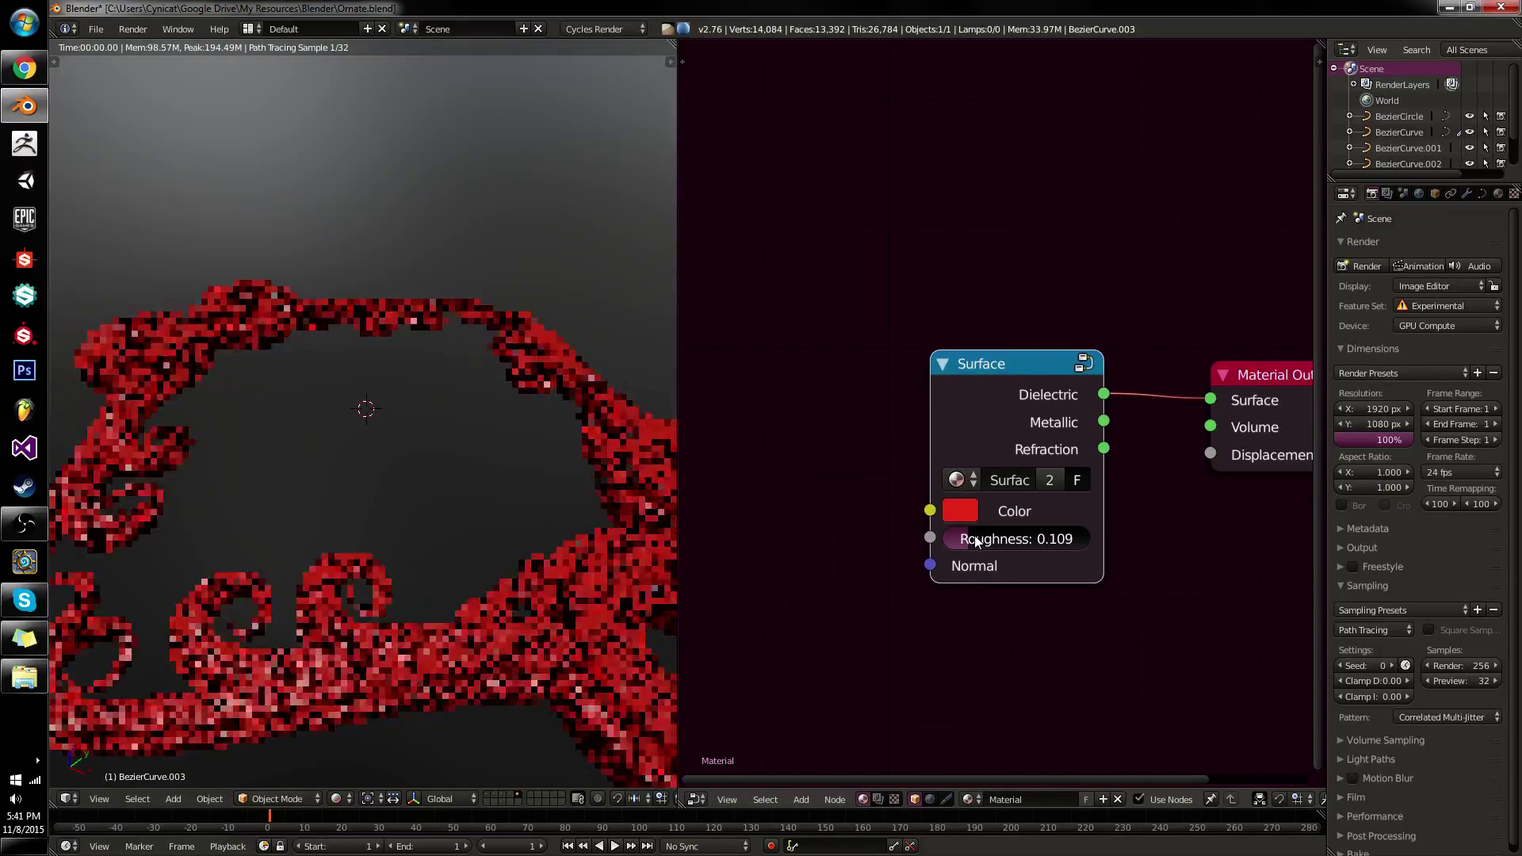
{"action": "middle_click_drag", "start_coordinate": [403, 544], "coordinate": [617, 482]}
Preview the red Surface group's Metallic, Refraction and Dielectric outputs on the ornate curves, finishing on Refraction.
{"action": "left_click", "coordinate": [1024, 384], "text": "ctrl+shift"}
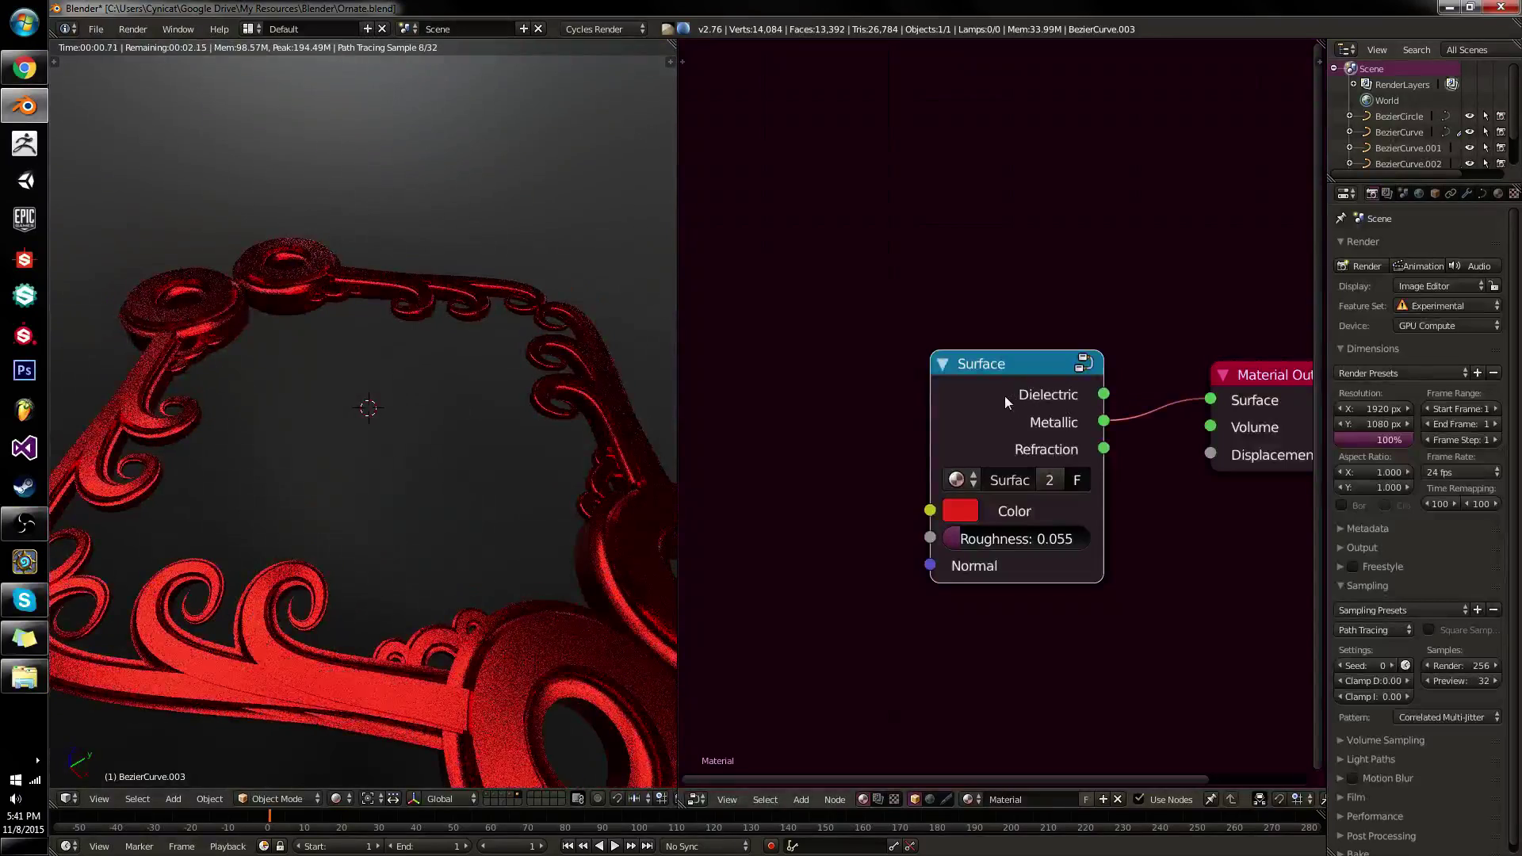
{"action": "left_click_drag", "start_coordinate": [983, 530], "coordinate": [977, 541]}
{"action": "key", "text": "Escape"}
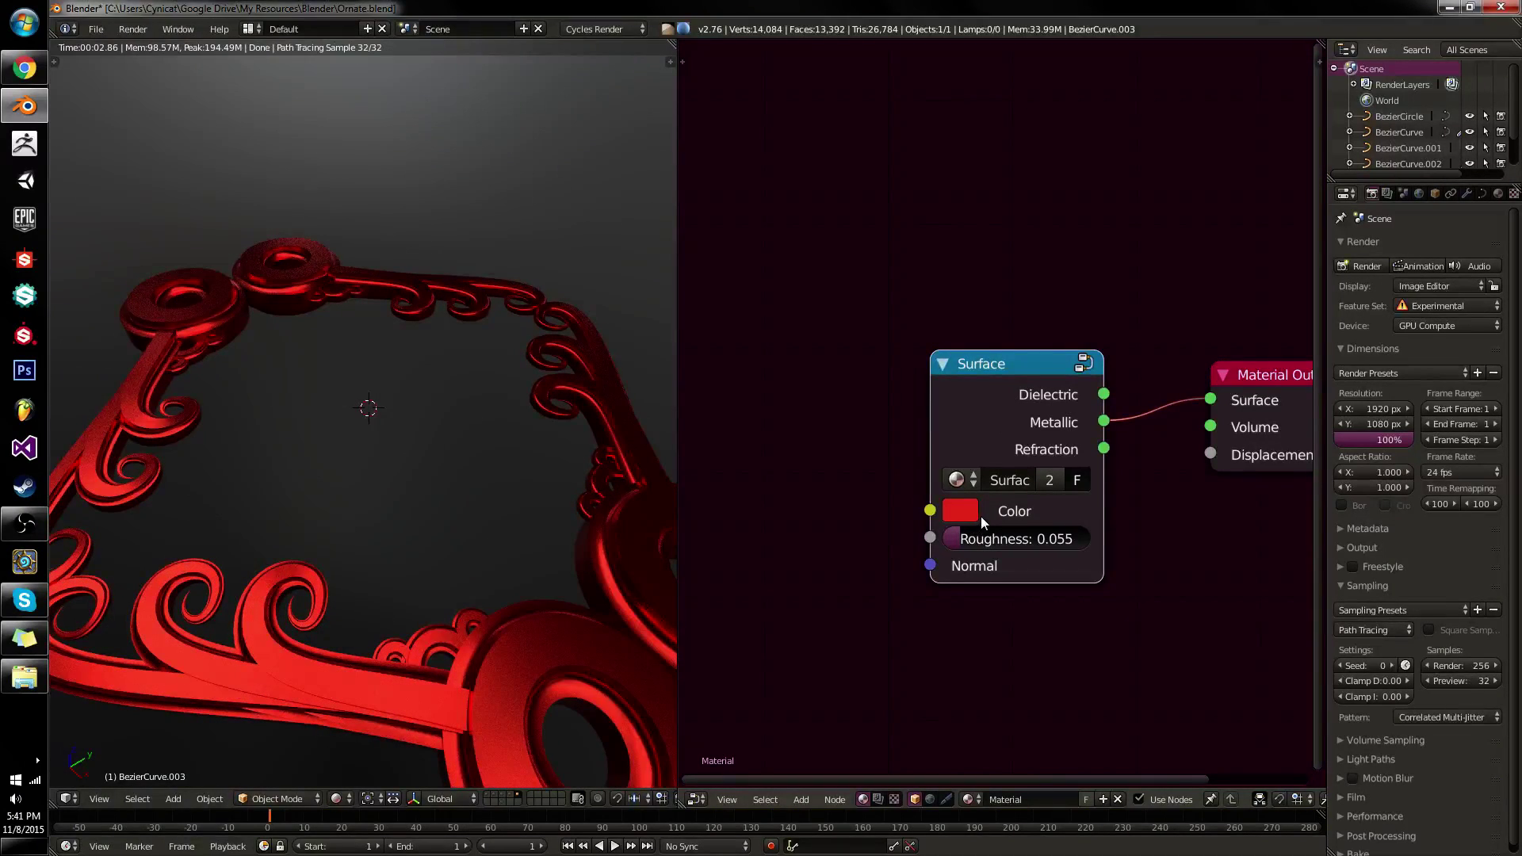
{"action": "mouse_move", "coordinate": [509, 398]}
{"action": "middle_mouse_down"}
{"action": "mouse_move", "coordinate": [345, 420]}
{"action": "mouse_move", "coordinate": [317, 387]}
{"action": "mouse_move", "coordinate": [596, 378]}
{"action": "mouse_move", "coordinate": [458, 397]}
{"action": "middle_mouse_up"}
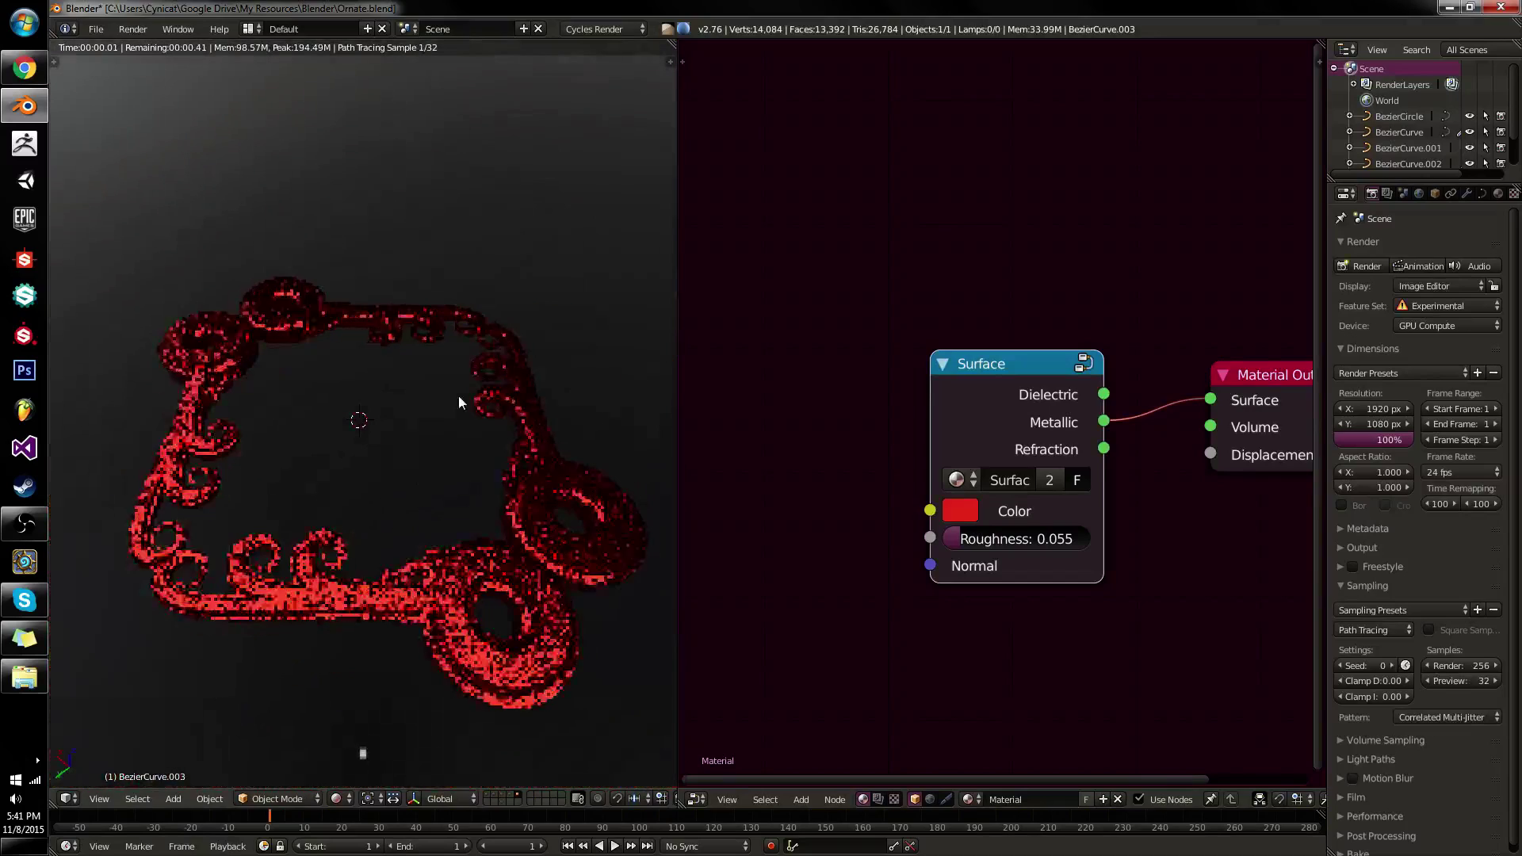
{"action": "left_click", "coordinate": [1010, 403], "text": "ctrl+shift"}
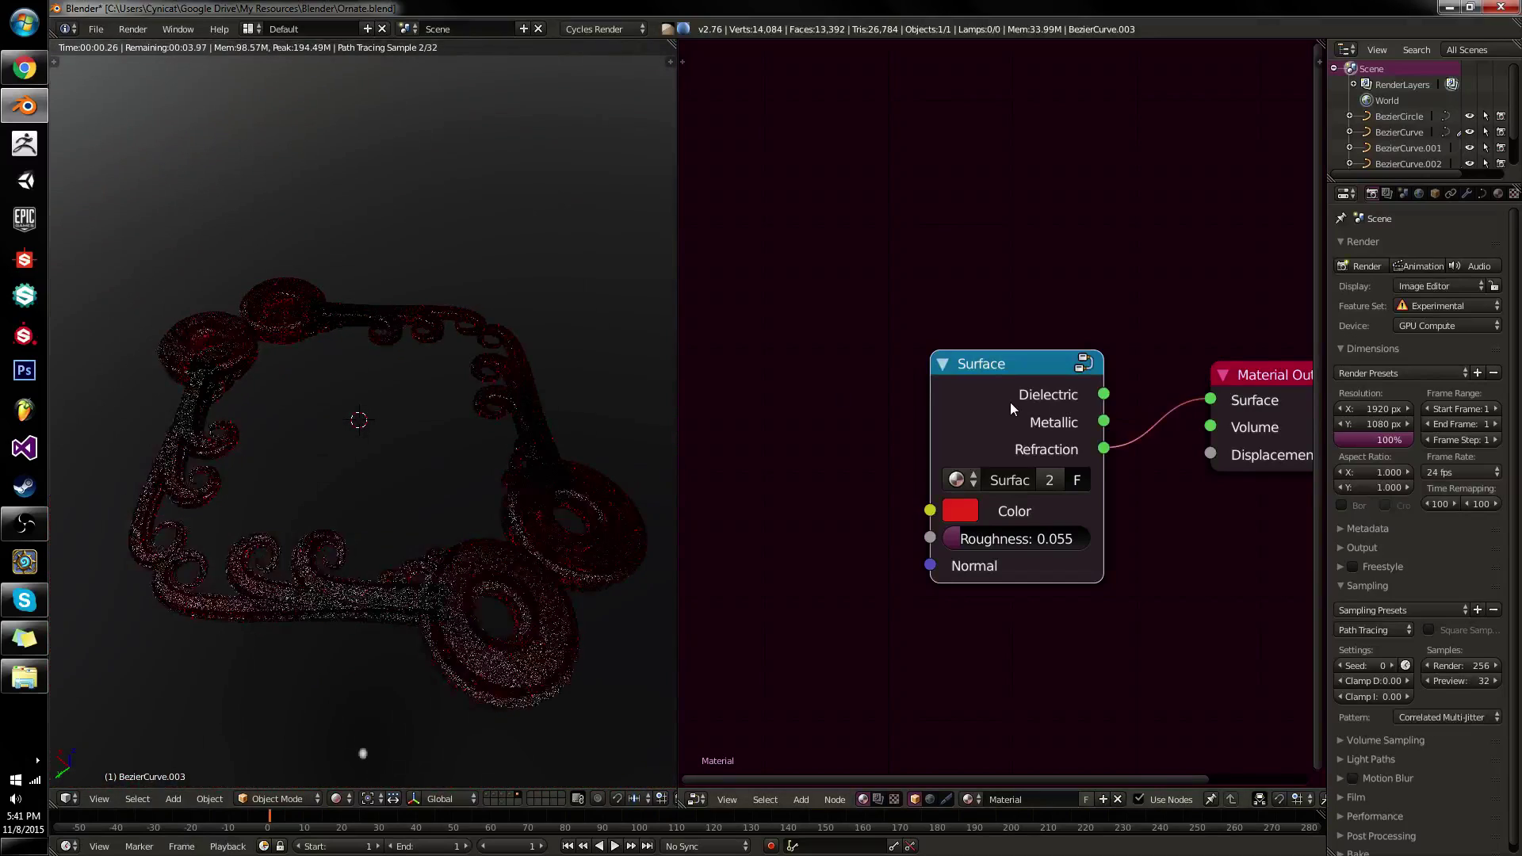
{"action": "left_click", "coordinate": [1009, 403], "text": "ctrl+shift"}
{"action": "left_click", "coordinate": [1010, 402], "text": "ctrl+shift"}
{"action": "left_click", "coordinate": [1010, 402], "text": "ctrl+shift"}
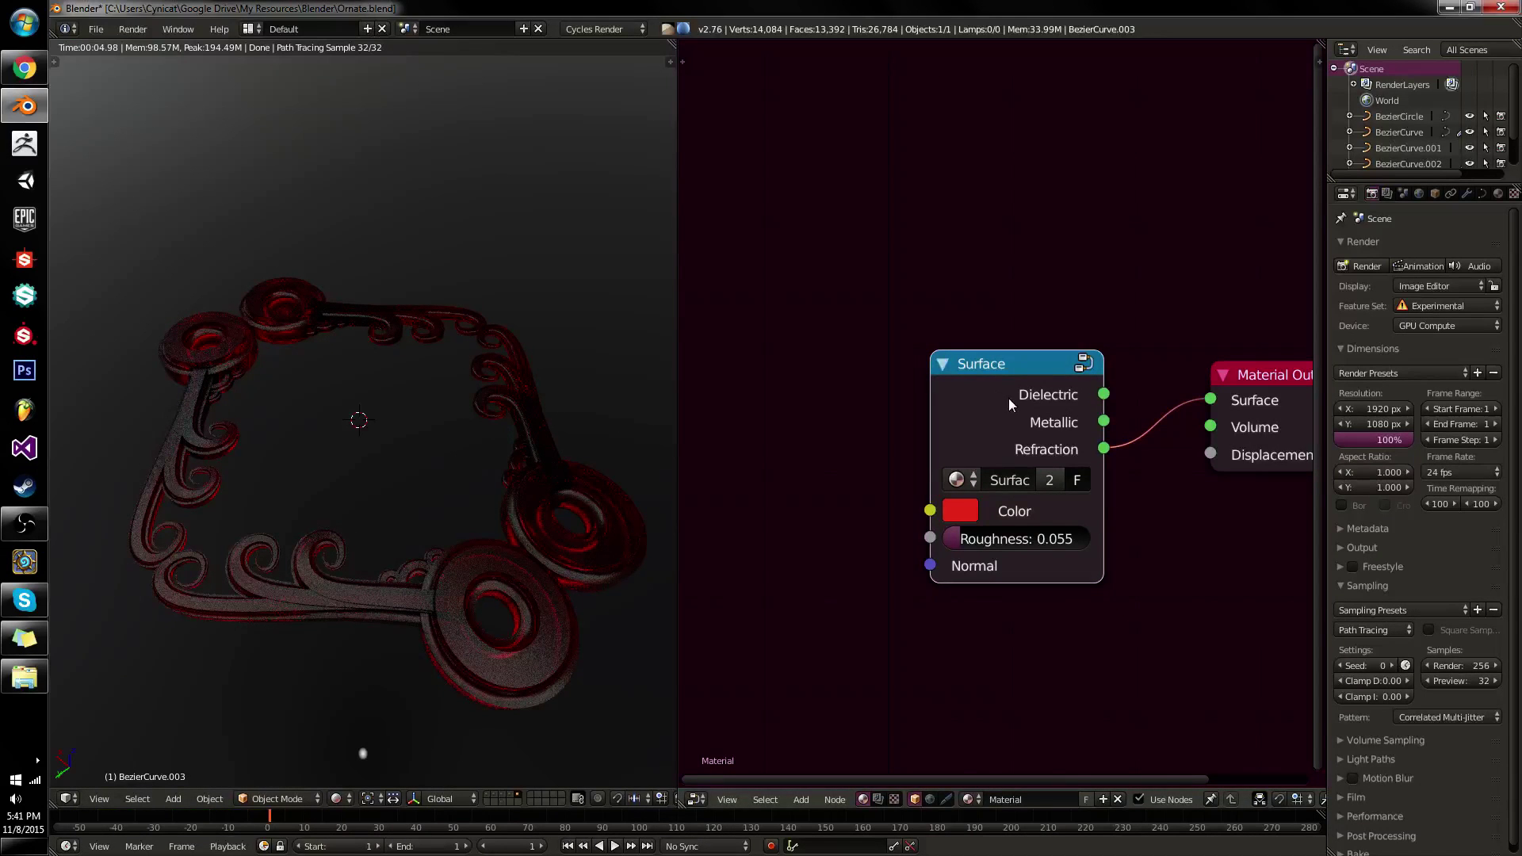
Move the Surface group farther away from the Material Output.
{"action": "left_click_drag", "start_coordinate": [1008, 398], "coordinate": [795, 343]}
{"action": "scroll", "coordinate": [878, 374], "scroll_direction": "down", "scroll_amount": 3}
{"action": "middle_click_drag", "start_coordinate": [878, 374], "coordinate": [1009, 420]}
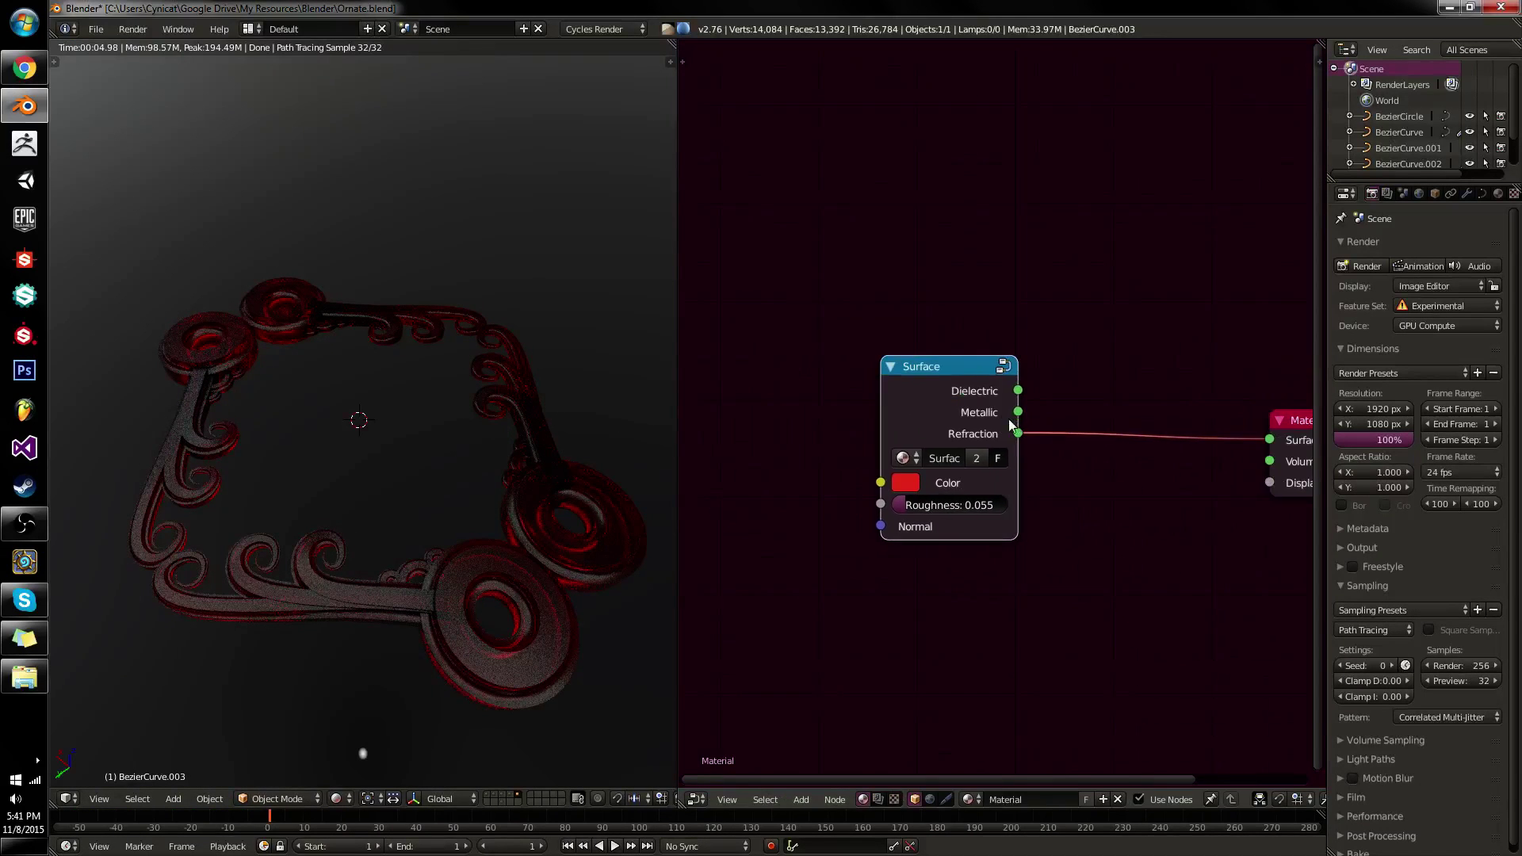
Examine inside the Surface group how the shared Color, Roughness and Normal inputs connect to the three material nodes.
{"action": "key", "text": "Tab"}
{"action": "scroll", "coordinate": [924, 451], "scroll_direction": "up", "scroll_amount": 3}
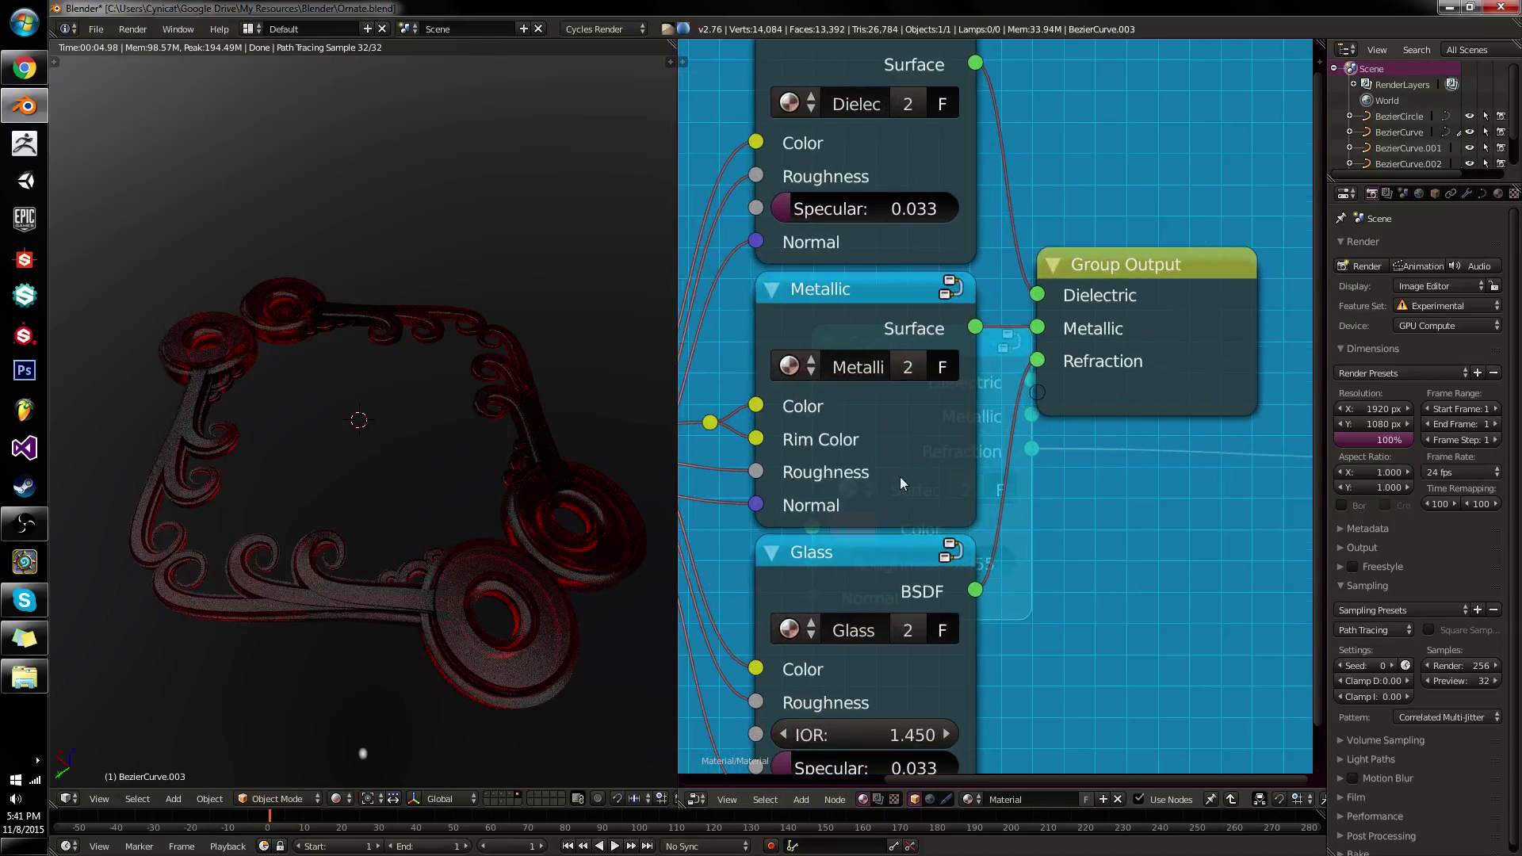
{"action": "middle_click_drag", "start_coordinate": [901, 407], "coordinate": [937, 473]}
{"action": "scroll", "coordinate": [944, 473], "scroll_direction": "down", "scroll_amount": 3}
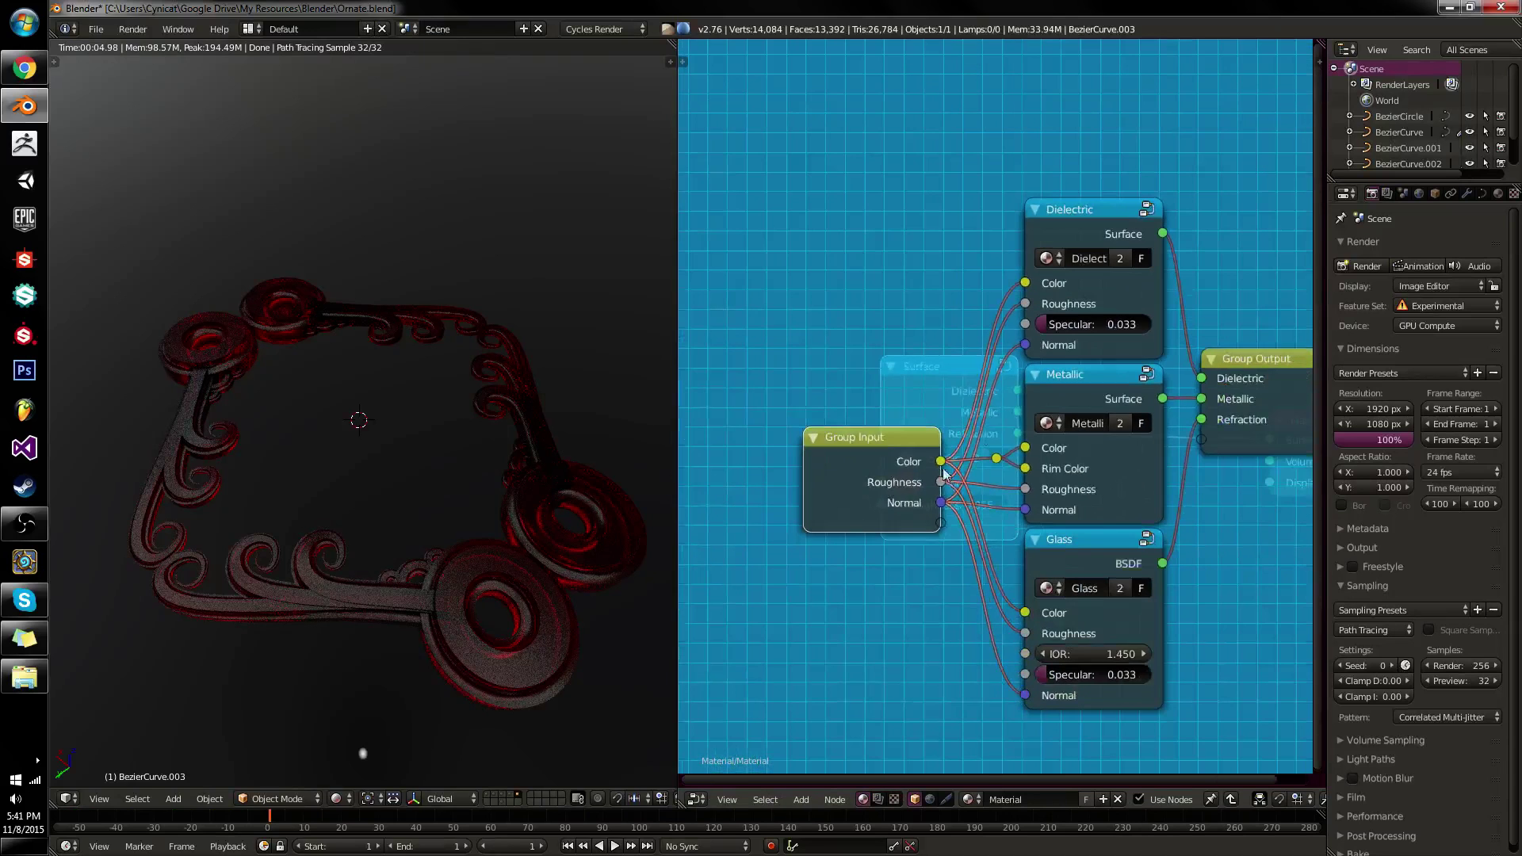
{"action": "scroll", "coordinate": [1162, 238], "scroll_direction": "up", "scroll_amount": 2}
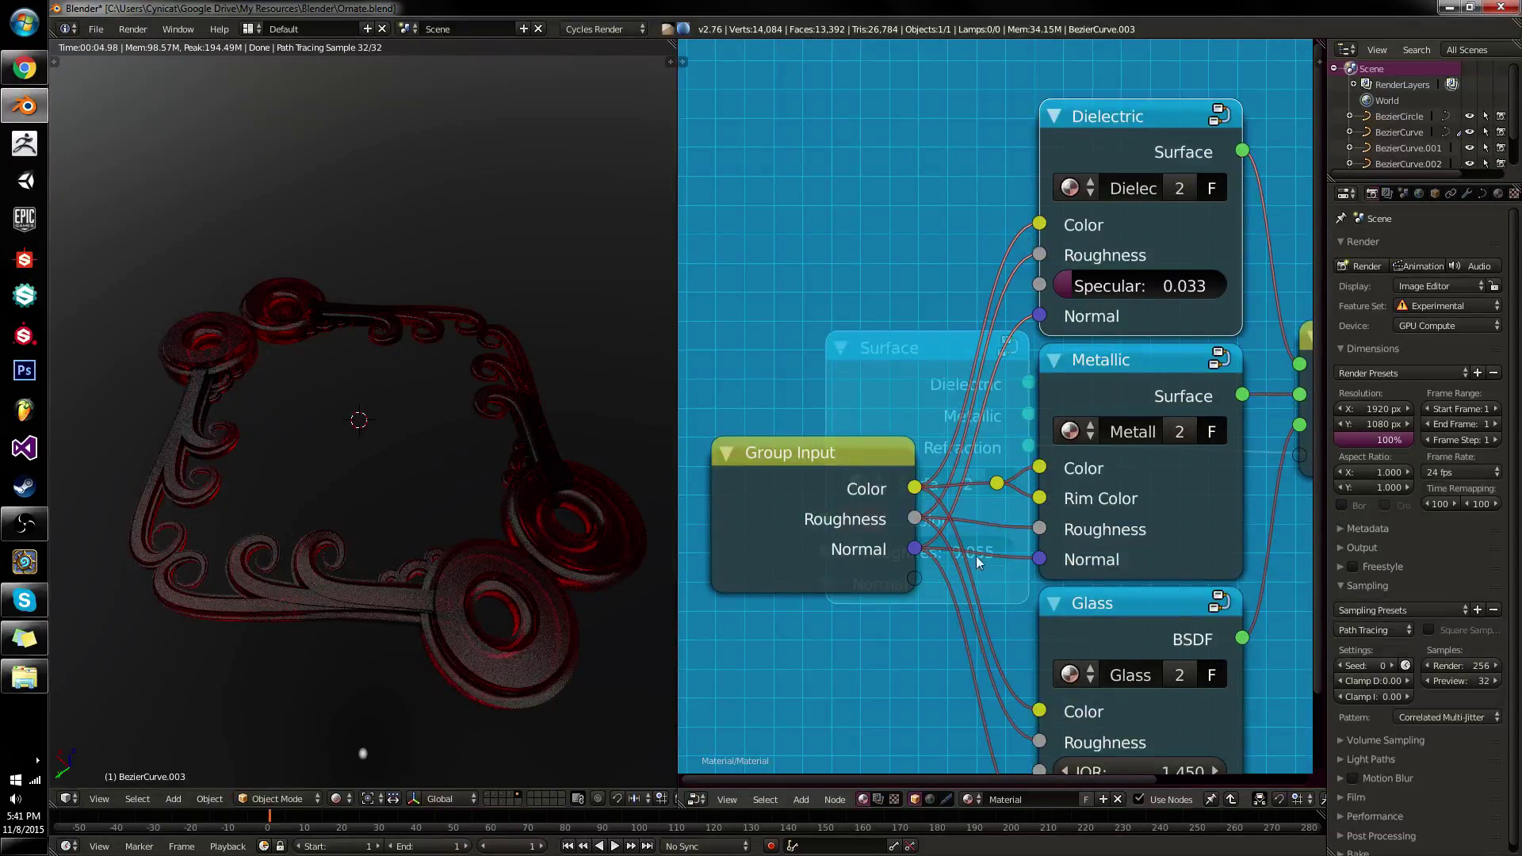
{"action": "right_click", "coordinate": [858, 532]}
{"action": "key", "text": "g"}
{"action": "right_click", "coordinate": [783, 499]}
{"action": "key", "text": "g"}
{"action": "right_click", "coordinate": [945, 520]}
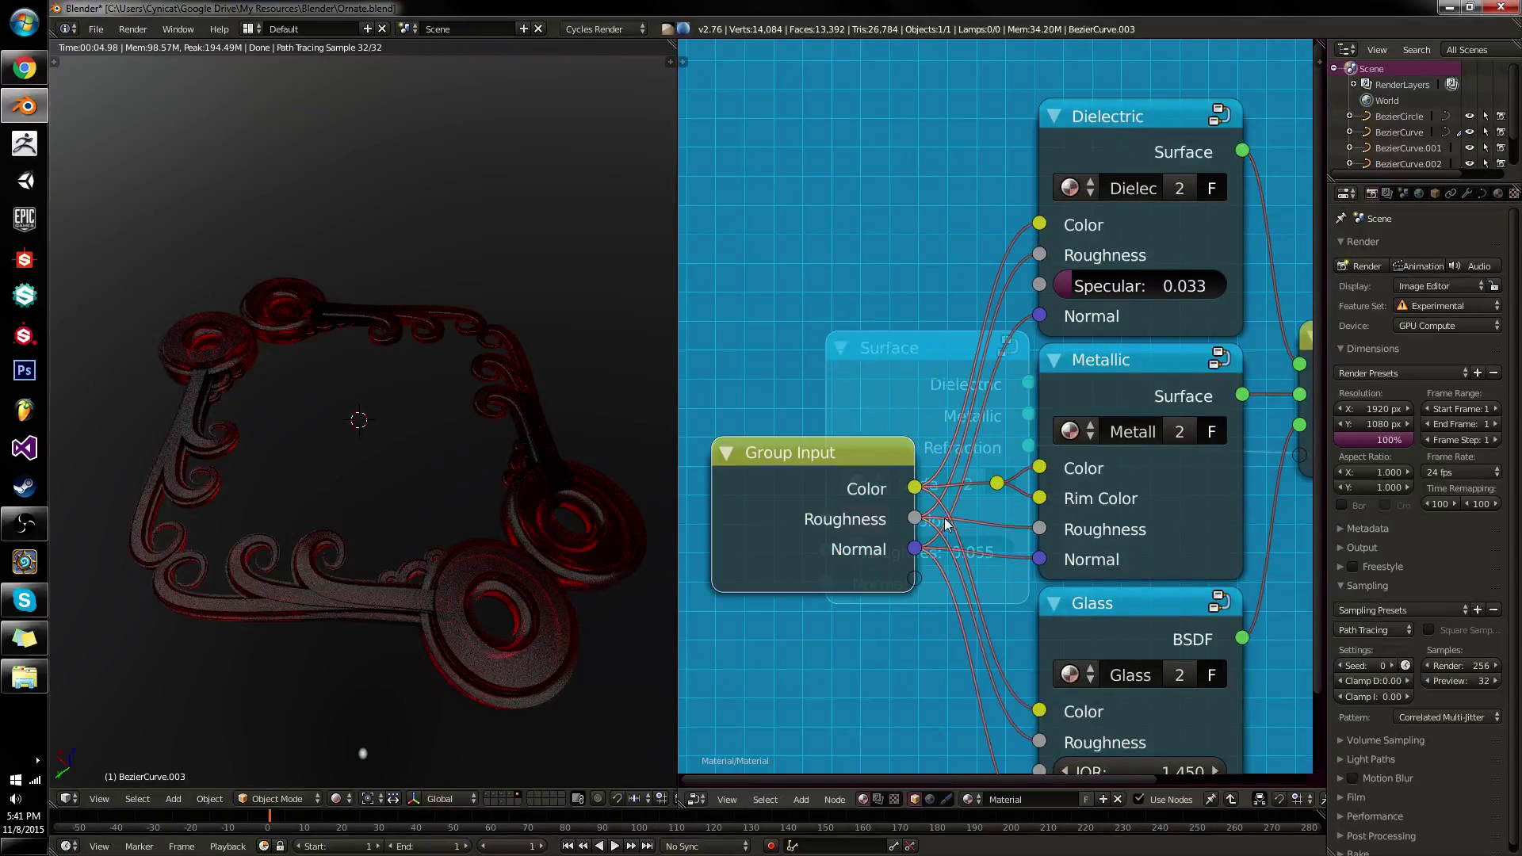
{"action": "scroll", "coordinate": [1027, 504], "scroll_direction": "up", "scroll_amount": 3}
{"action": "middle_click_drag", "start_coordinate": [1029, 505], "coordinate": [1053, 413]}
{"action": "key", "text": "Tab"}
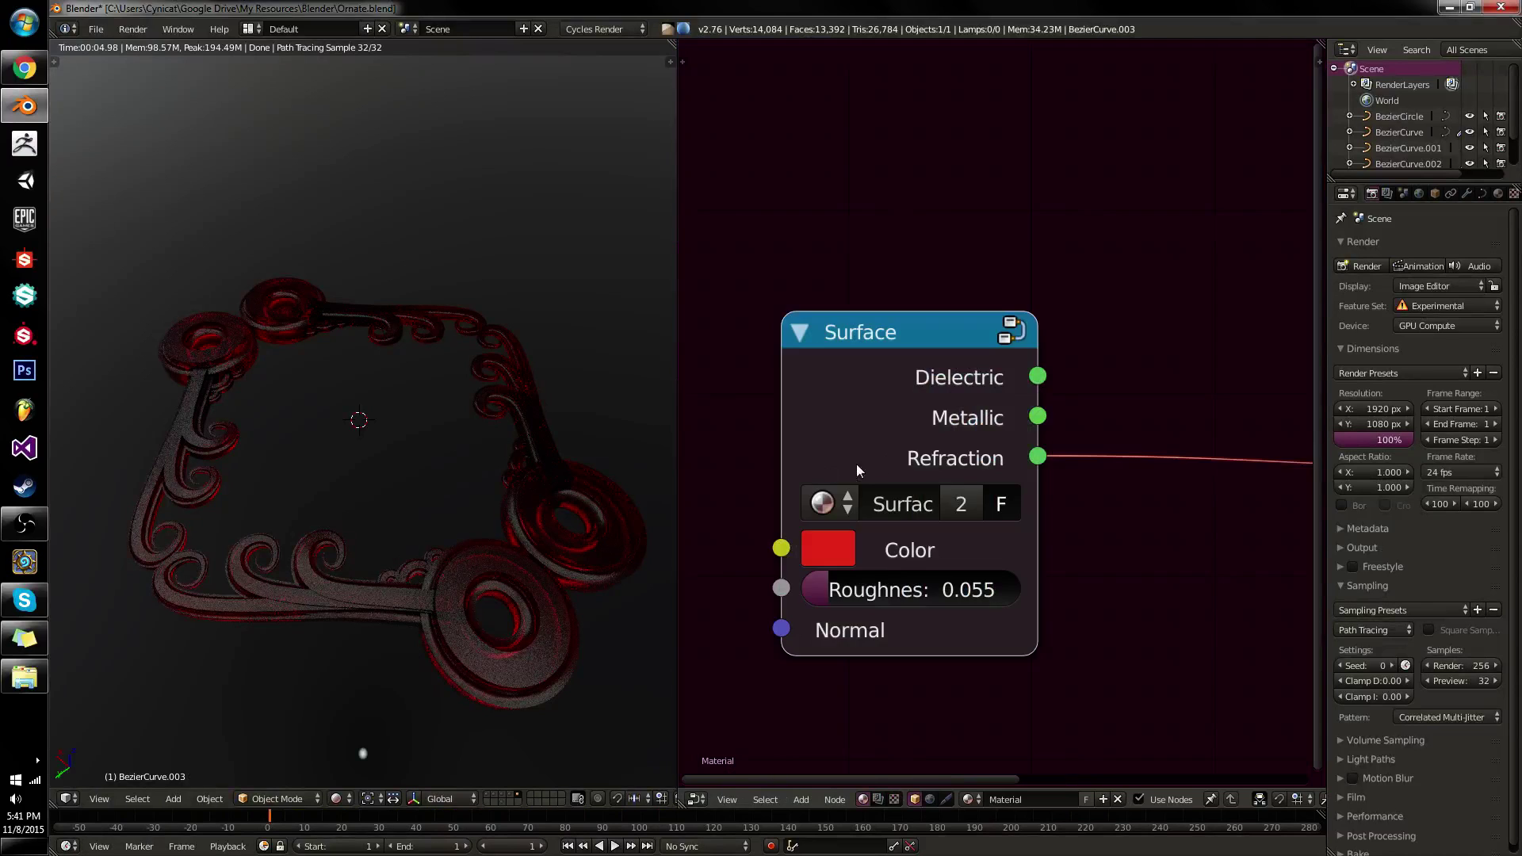
Switch the Material Output's Surface repeatedly among the Surface group's three outputs, ending on Dielectric.
{"action": "left_click", "coordinate": [945, 417], "text": "ctrl+shift"}
{"action": "left_click", "coordinate": [944, 415], "text": "ctrl+shift"}
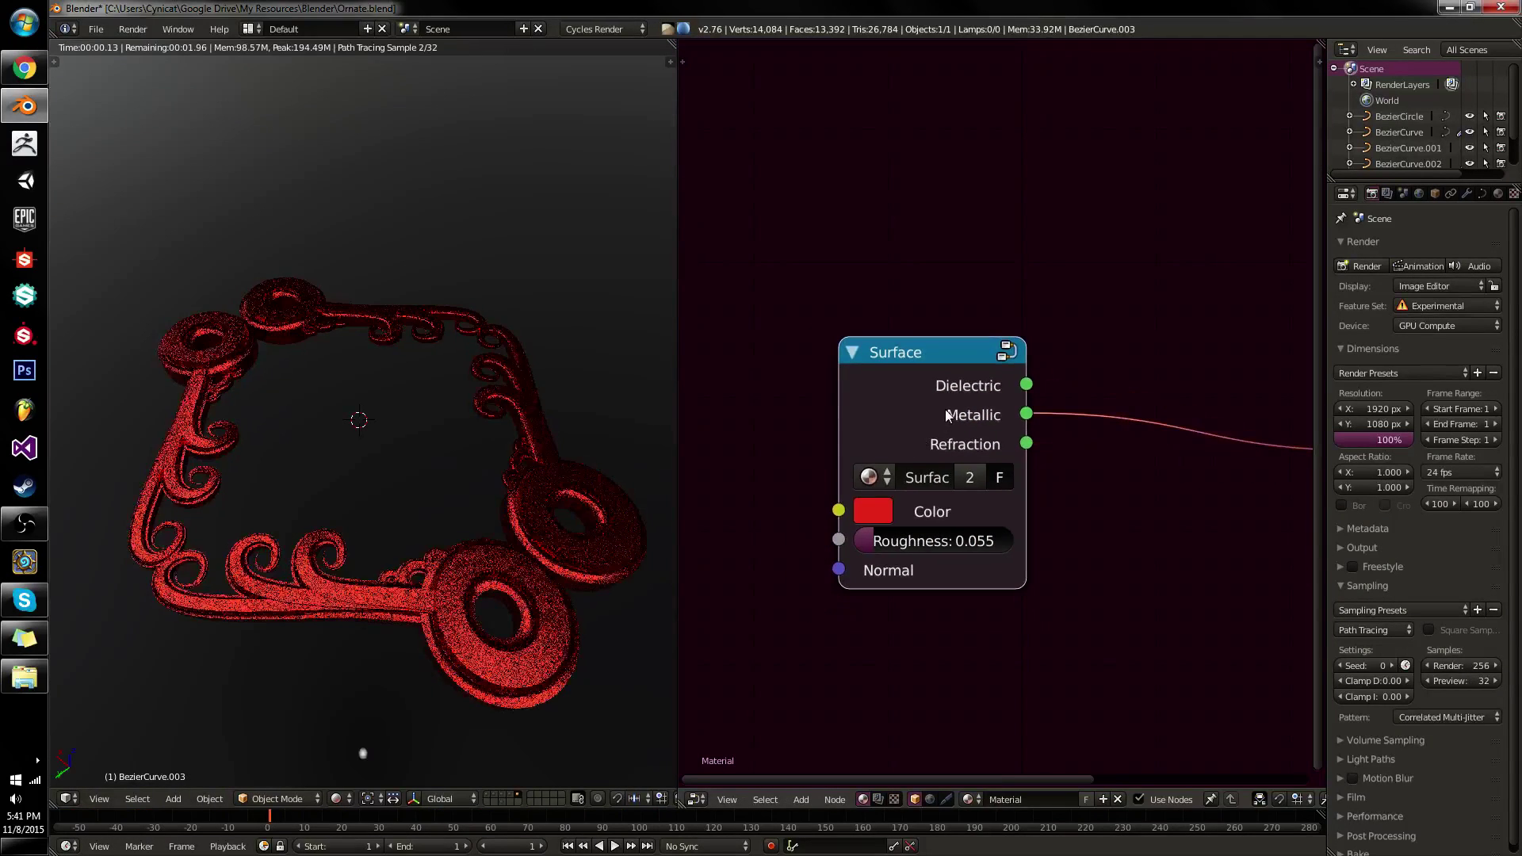
{"action": "left_click", "coordinate": [943, 413], "text": "ctrl+shift"}
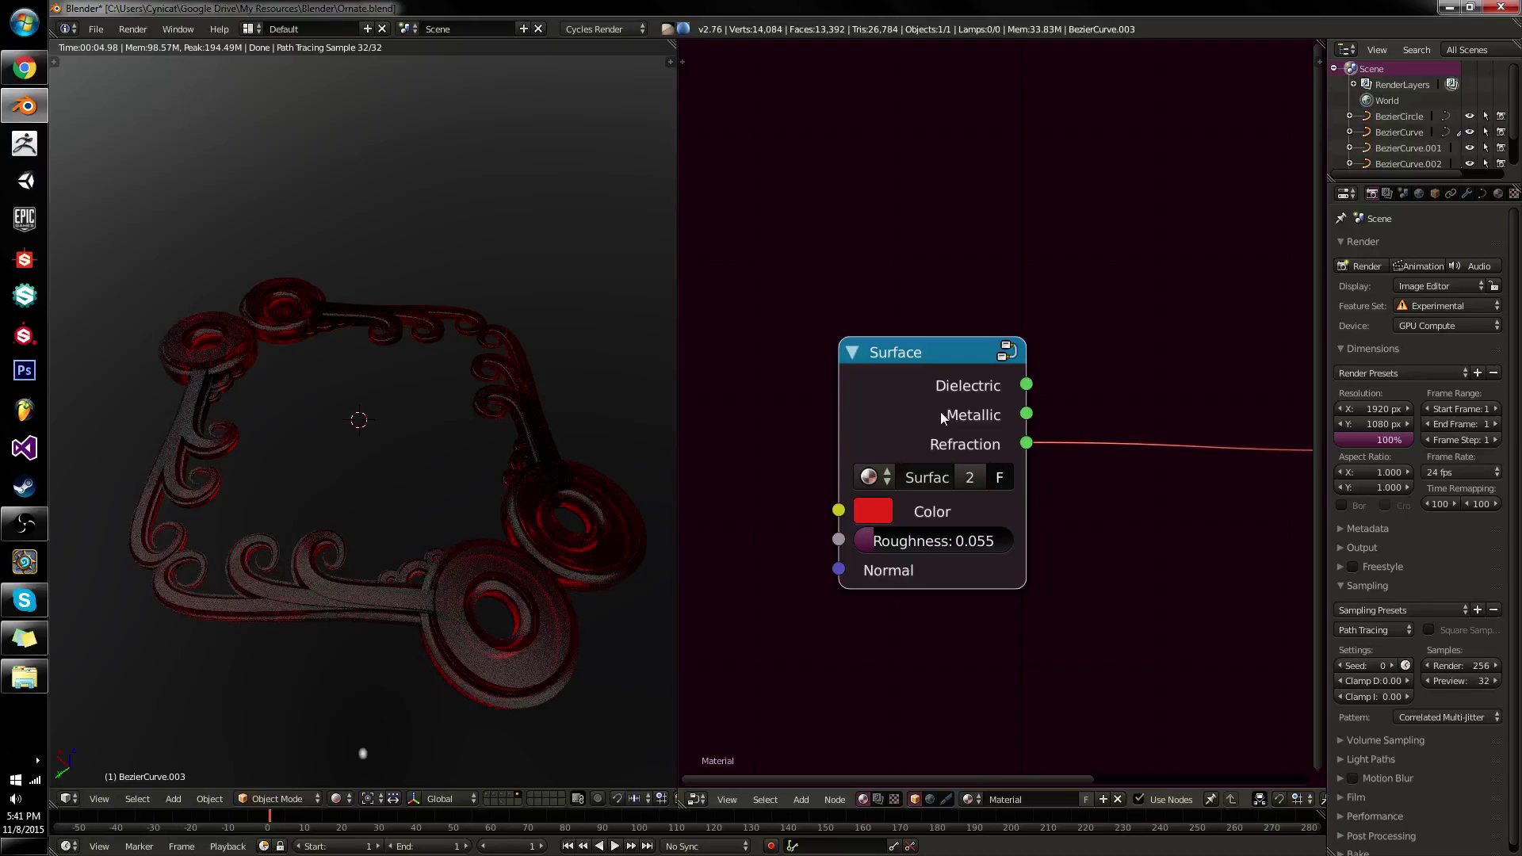
{"action": "left_click", "coordinate": [940, 410], "text": "ctrl+shift"}
{"action": "left_click", "coordinate": [939, 410], "text": "ctrl+shift"}
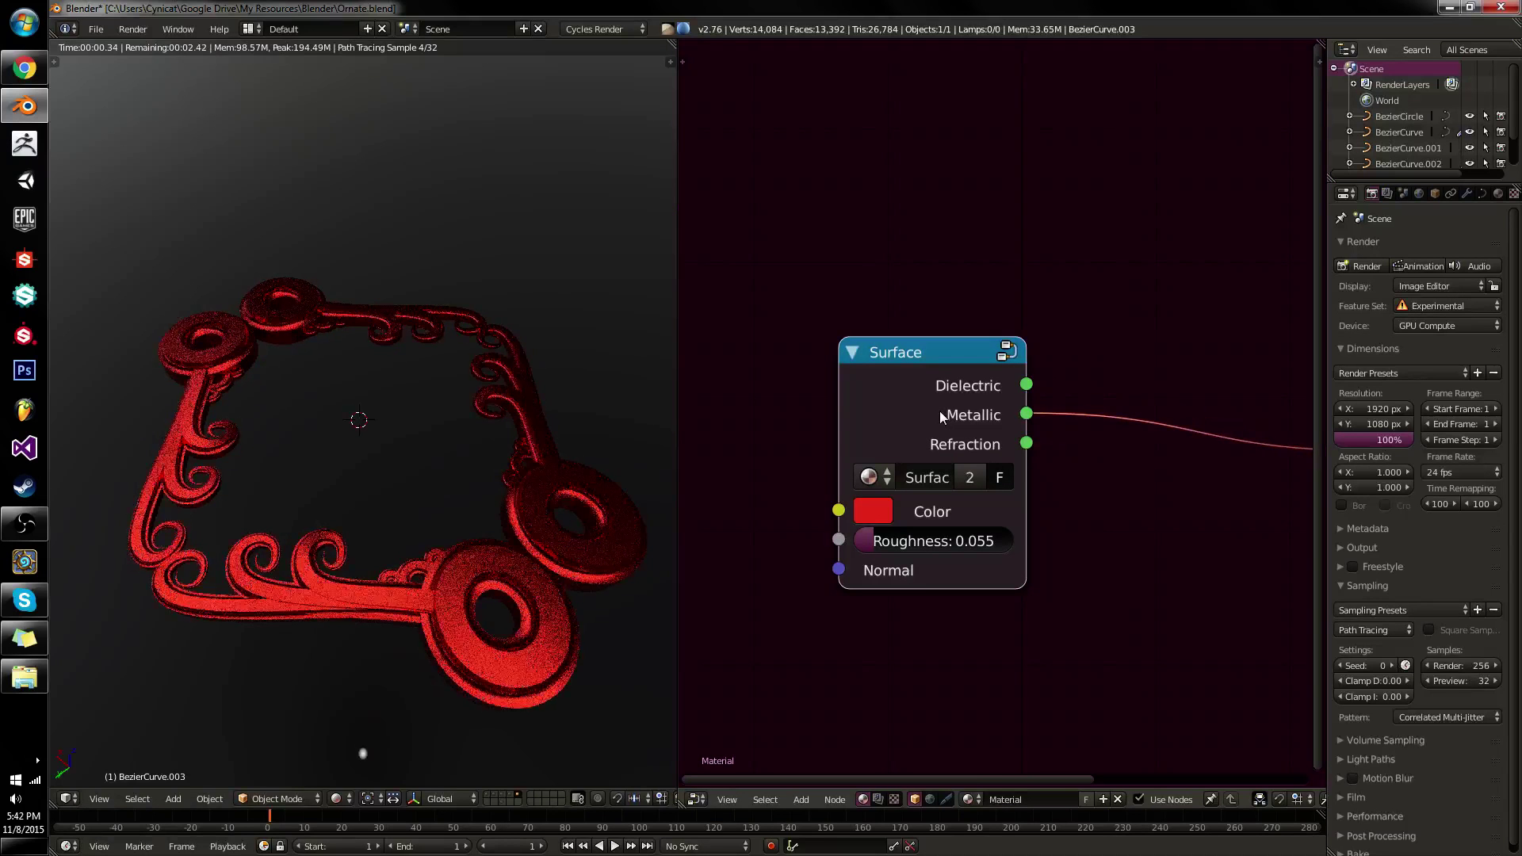
{"action": "left_click", "coordinate": [939, 411], "text": "ctrl+shift"}
{"action": "left_click", "coordinate": [939, 411], "text": "ctrl+shift"}
Preview a separately added Metallic group through the Material Output, delete it and reconnect the Surface group's Dielectric output.
{"action": "key", "text": "shift+a"}
{"action": "mouse_move", "coordinate": [940, 407]}
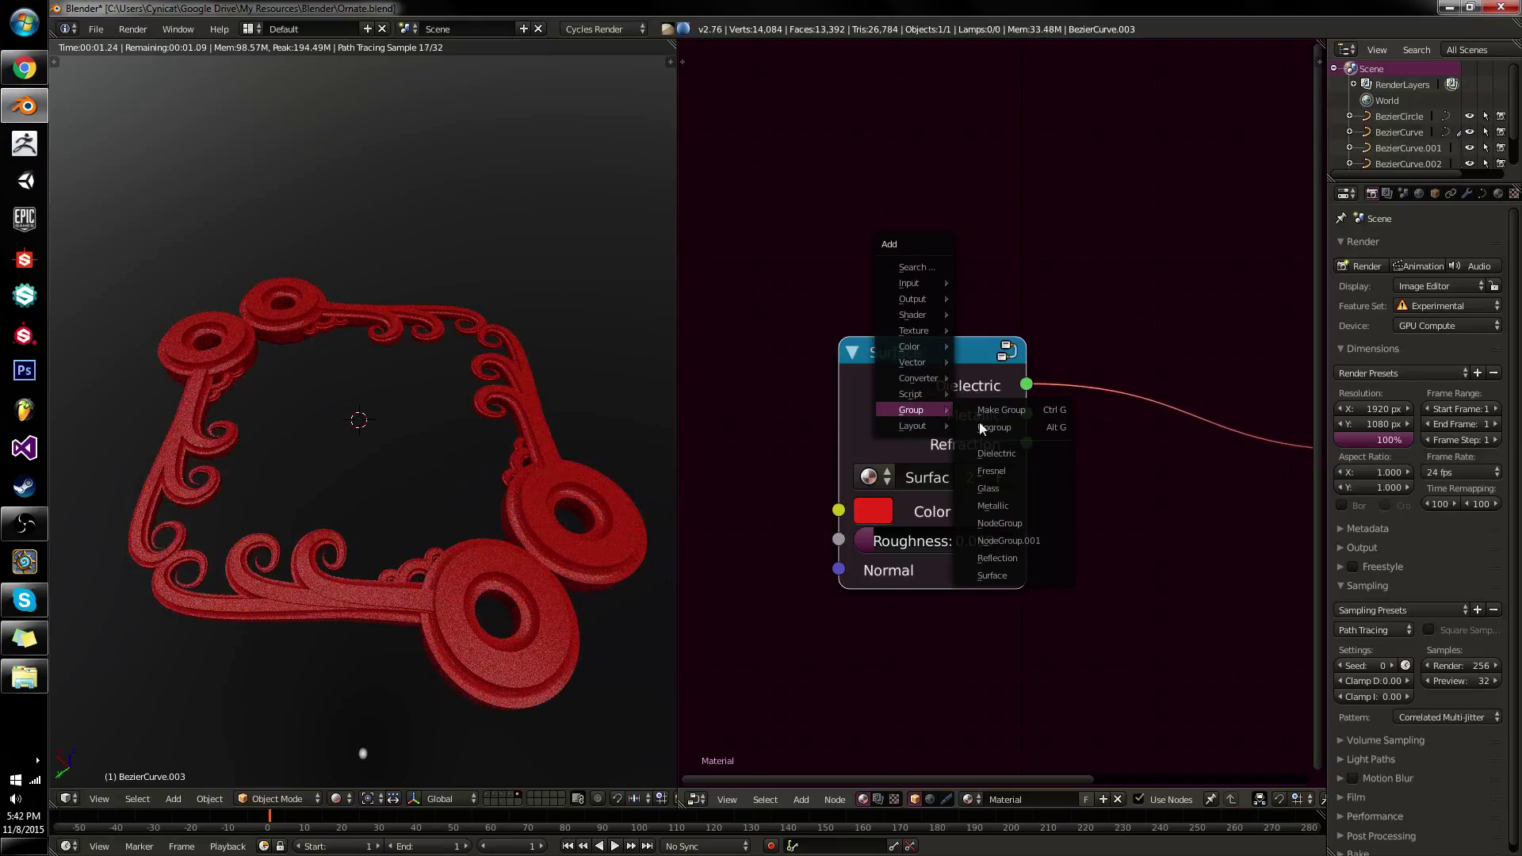
{"action": "left_click", "coordinate": [1020, 503]}
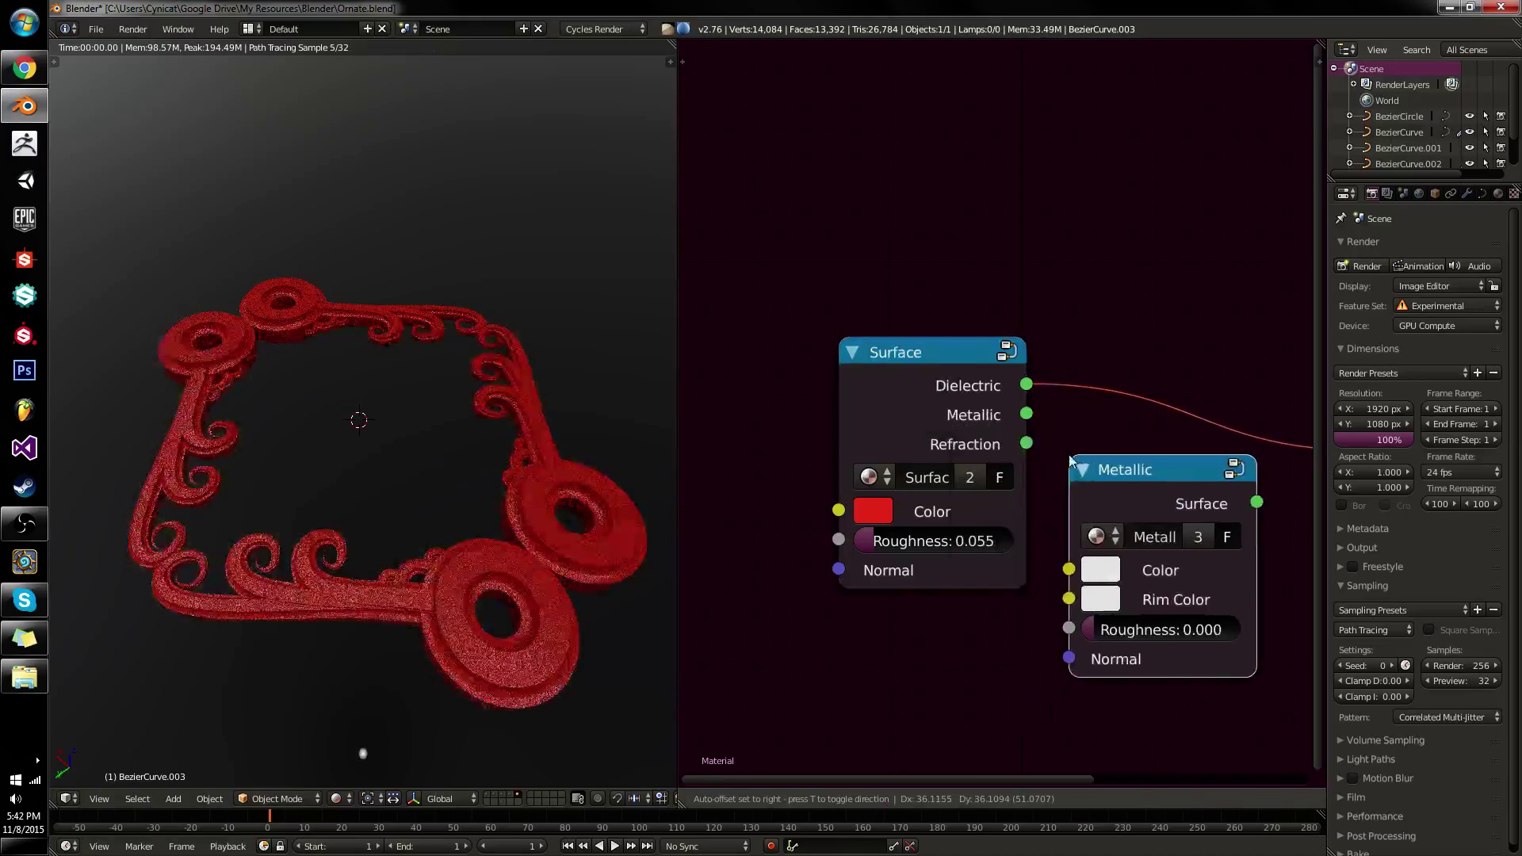
{"action": "left_click", "coordinate": [1070, 460]}
{"action": "left_click", "coordinate": [1139, 474], "text": "ctrl+shift"}
{"action": "middle_click_drag", "start_coordinate": [1139, 474], "coordinate": [900, 493]}
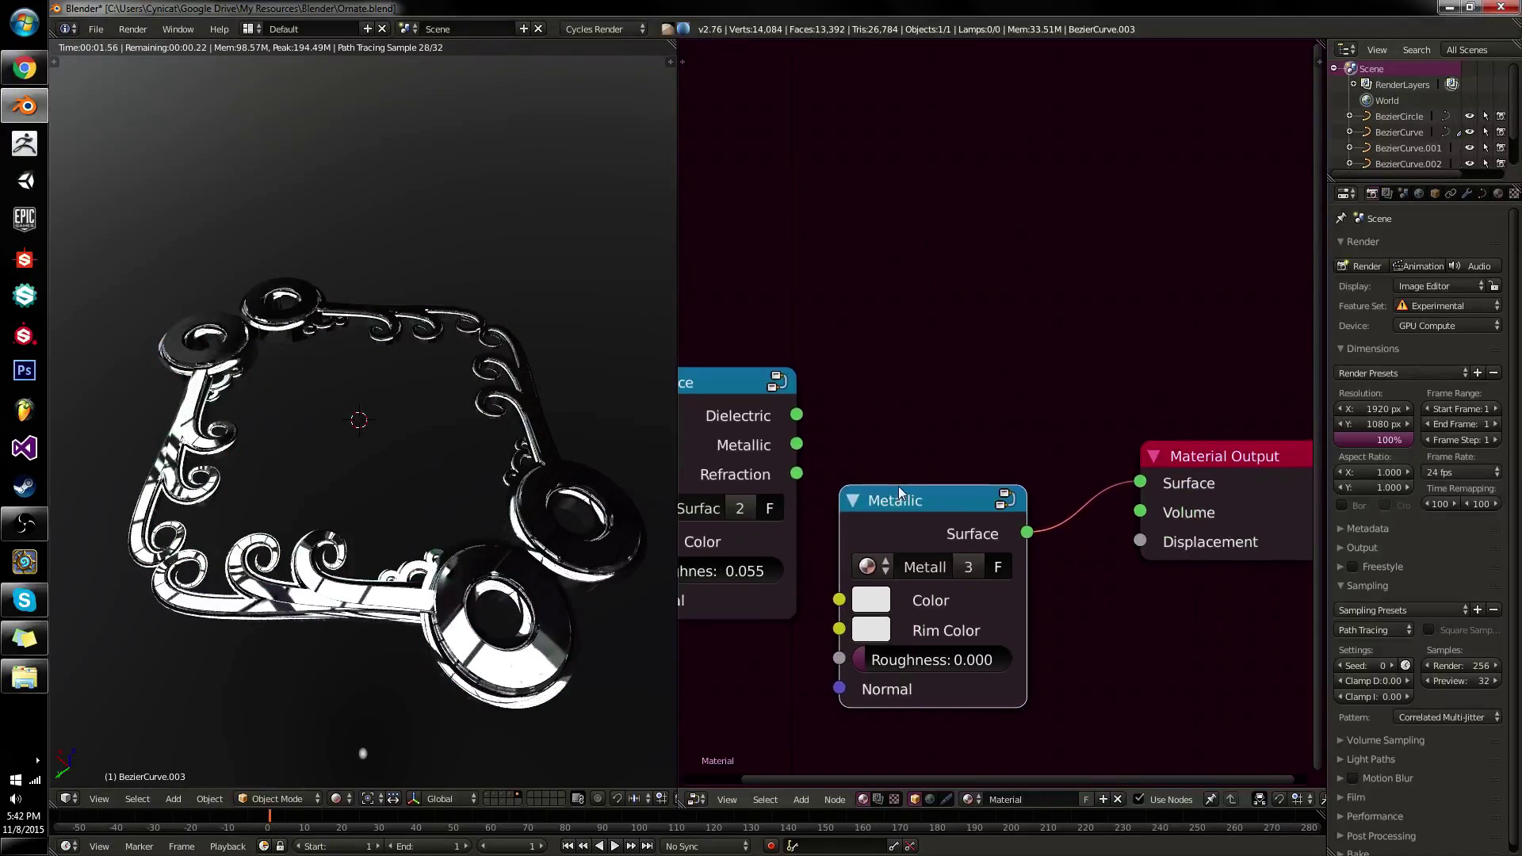
{"action": "key", "text": "x"}
{"action": "left_click", "coordinate": [720, 413], "text": "ctrl+shift"}
{"action": "middle_click_drag", "start_coordinate": [720, 414], "coordinate": [904, 414]}
Inside the Surface group, remove the reroute feeding the Metallic node's Color and Rim Color while keeping its connections.
{"action": "key", "text": "Tab"}
{"action": "scroll", "coordinate": [951, 436], "scroll_direction": "up", "scroll_amount": 4}
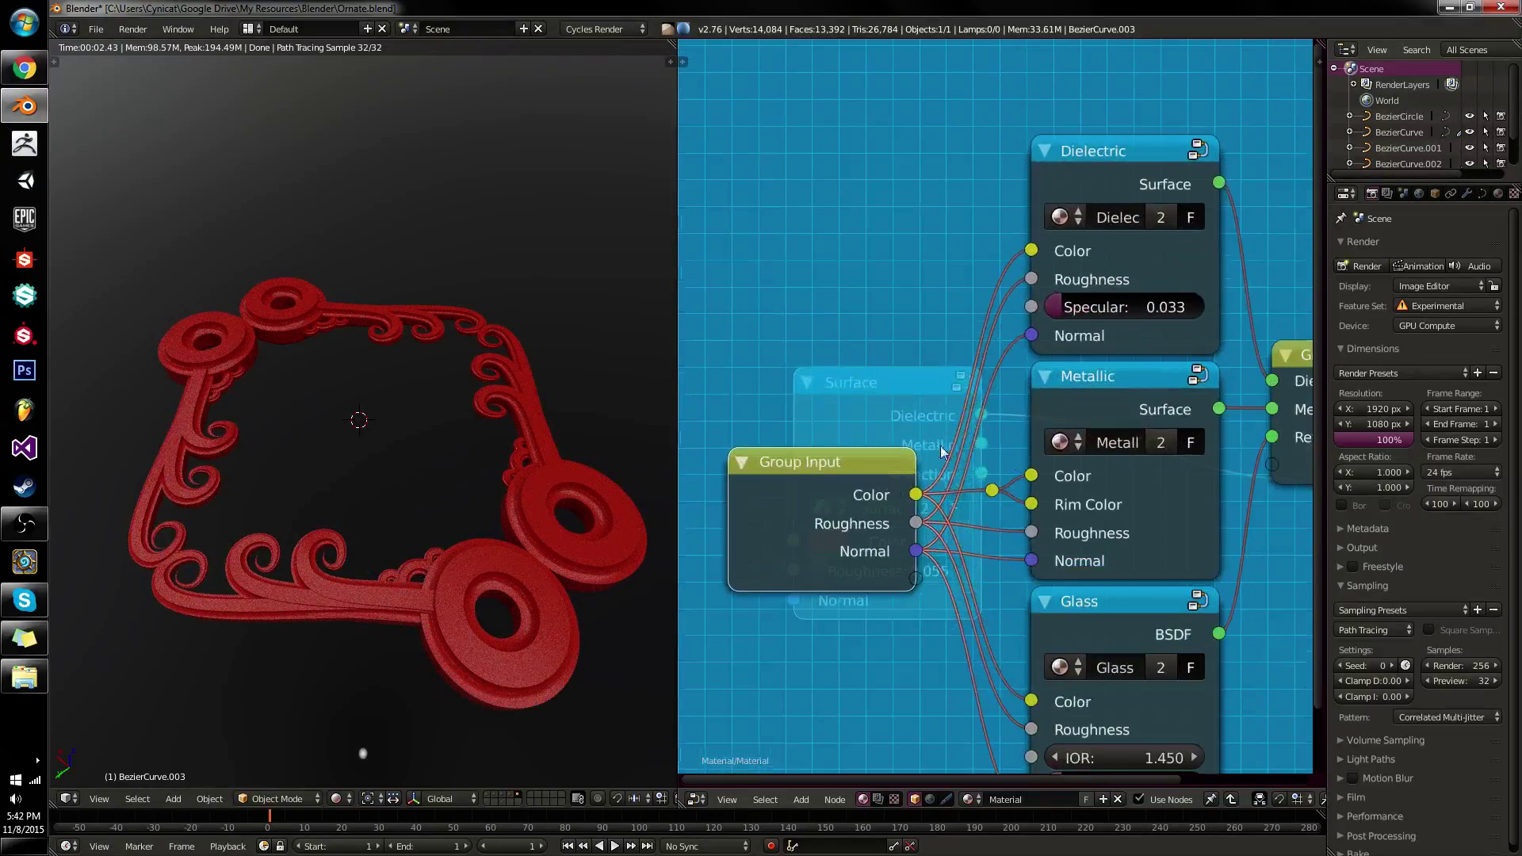
{"action": "left_click", "coordinate": [991, 513]}
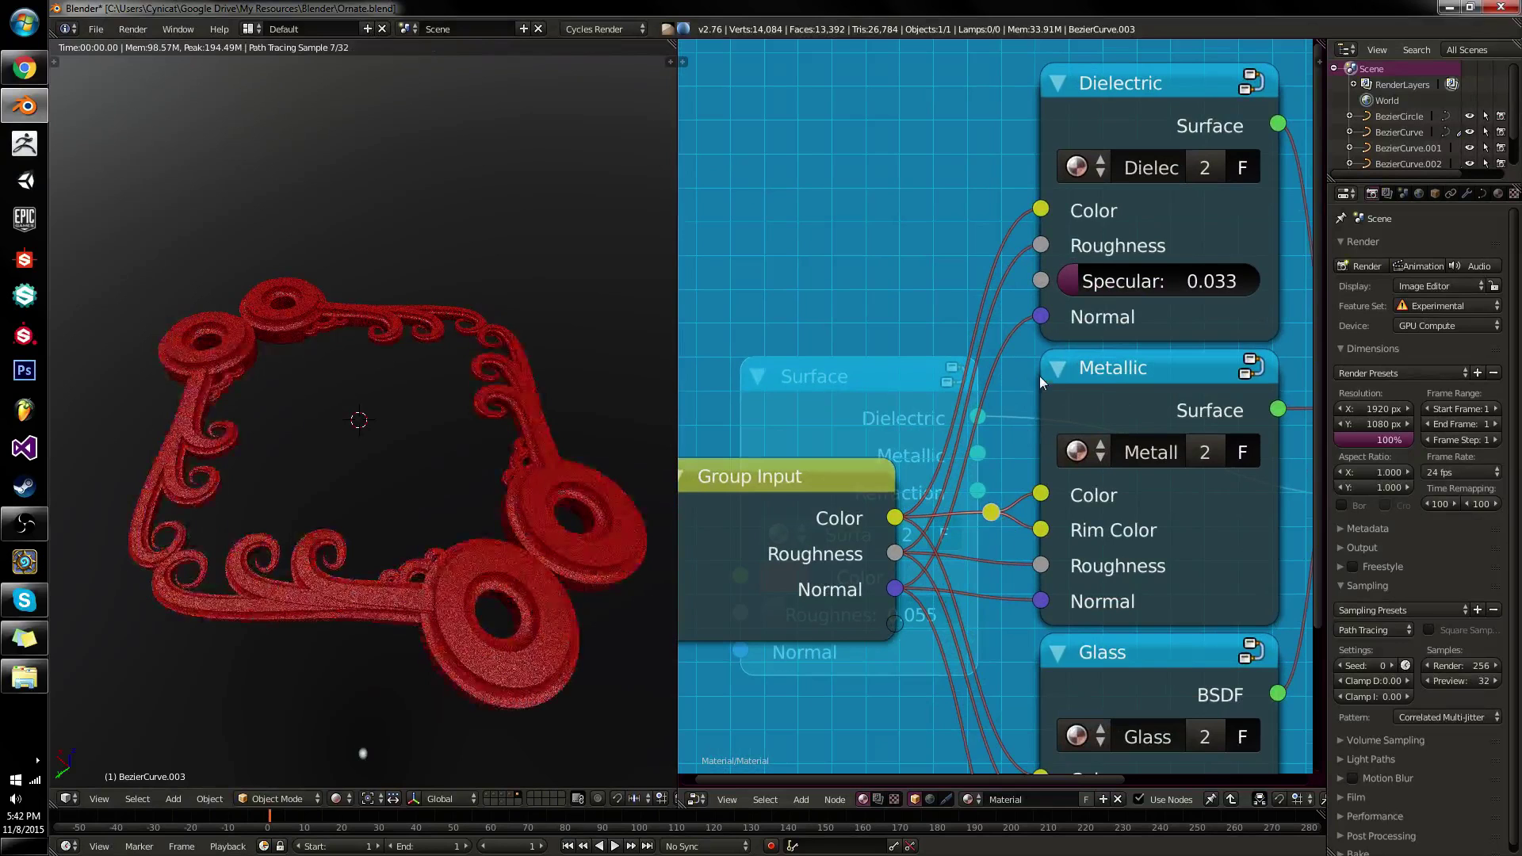
{"action": "key", "text": "n"}
{"action": "key", "text": "g"}
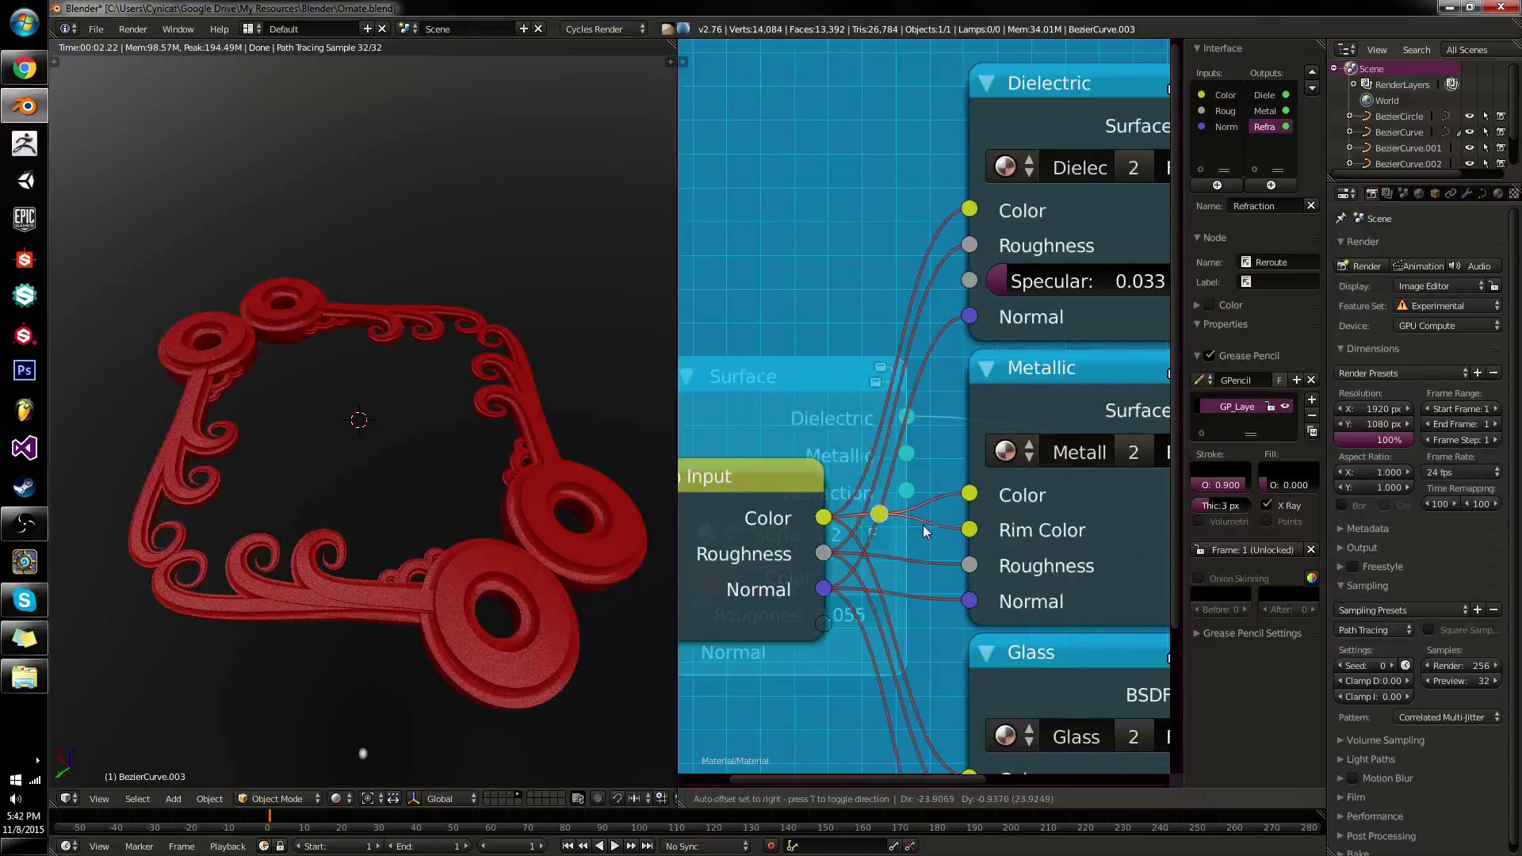
{"action": "left_click", "coordinate": [961, 514]}
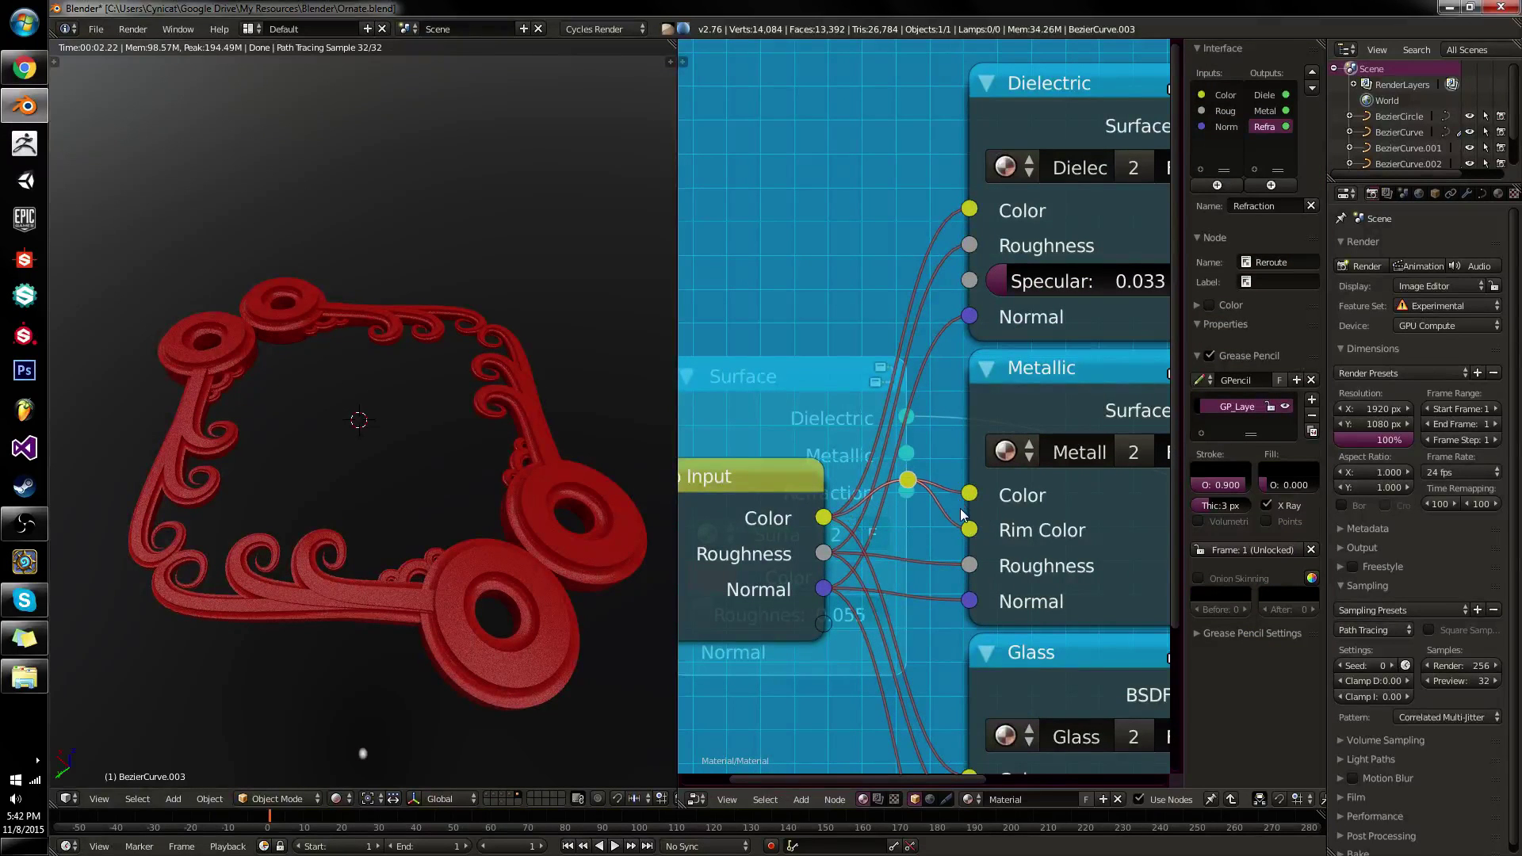
{"action": "key", "text": "ctrl+x"}
Expose the Metallic node's Rim Color as a separate group input and rename it Metallic Rim Color.
{"action": "left_click_drag", "start_coordinate": [969, 529], "coordinate": [823, 623]}
{"action": "left_click", "coordinate": [1220, 143]}
{"action": "left_click", "coordinate": [1297, 205]}
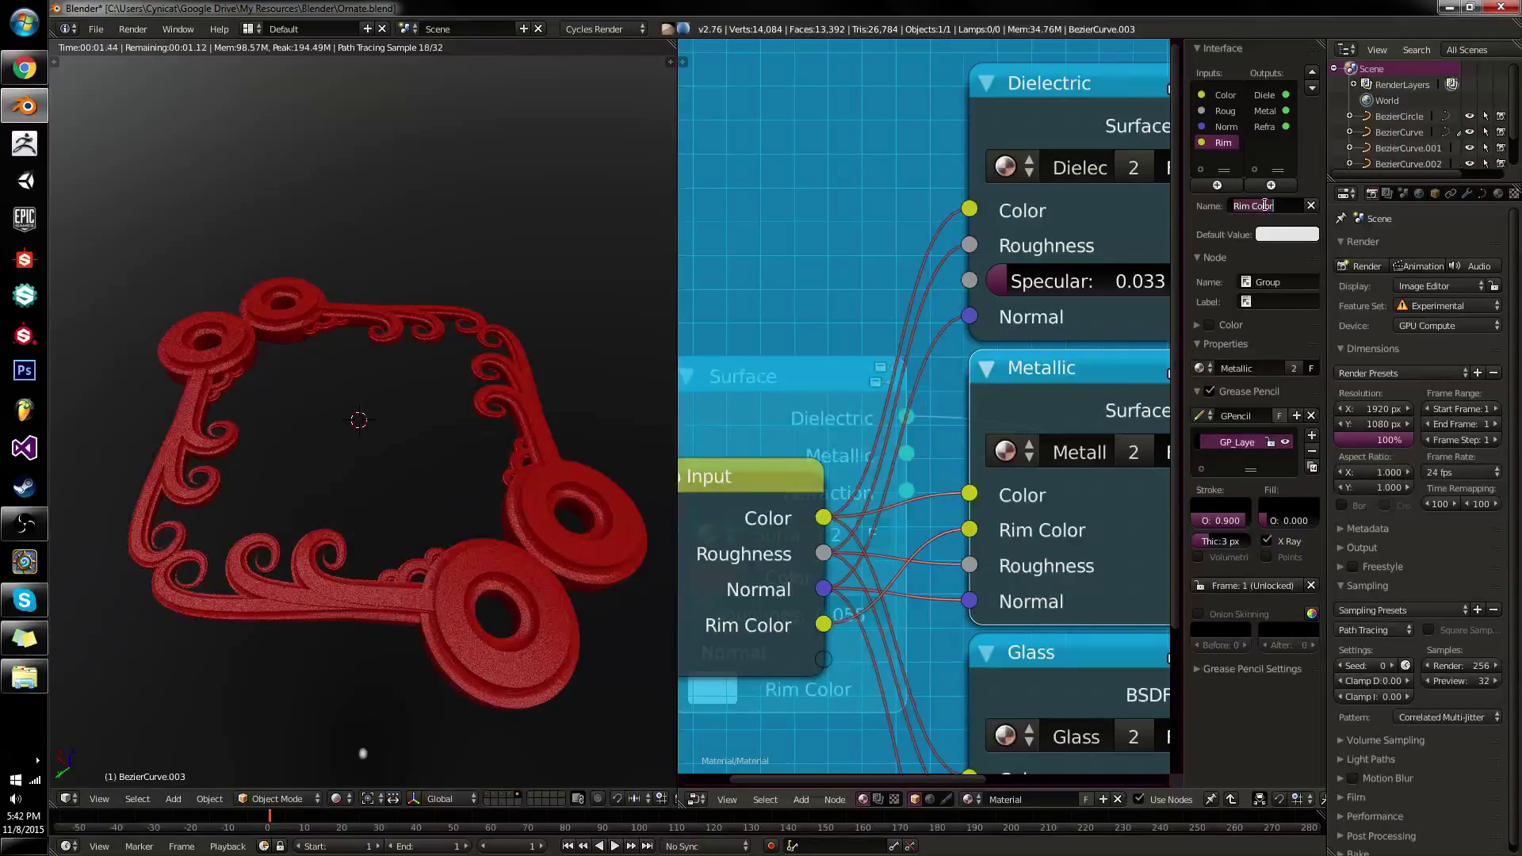
{"action": "type", "text": "Metallic Rim"}
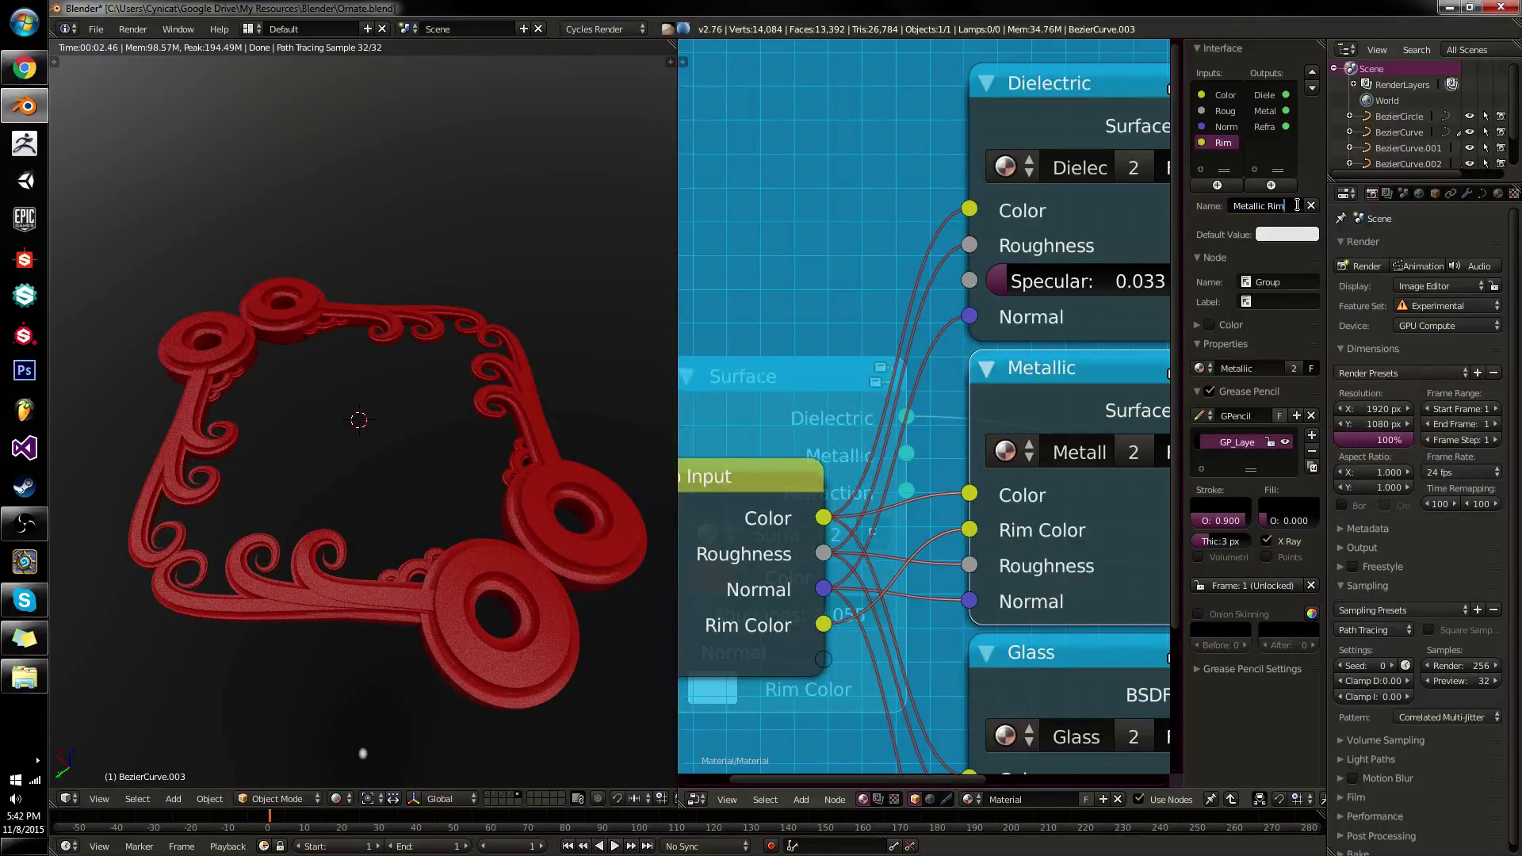
{"action": "type", "text": " Color"}
{"action": "key", "text": "Return"}
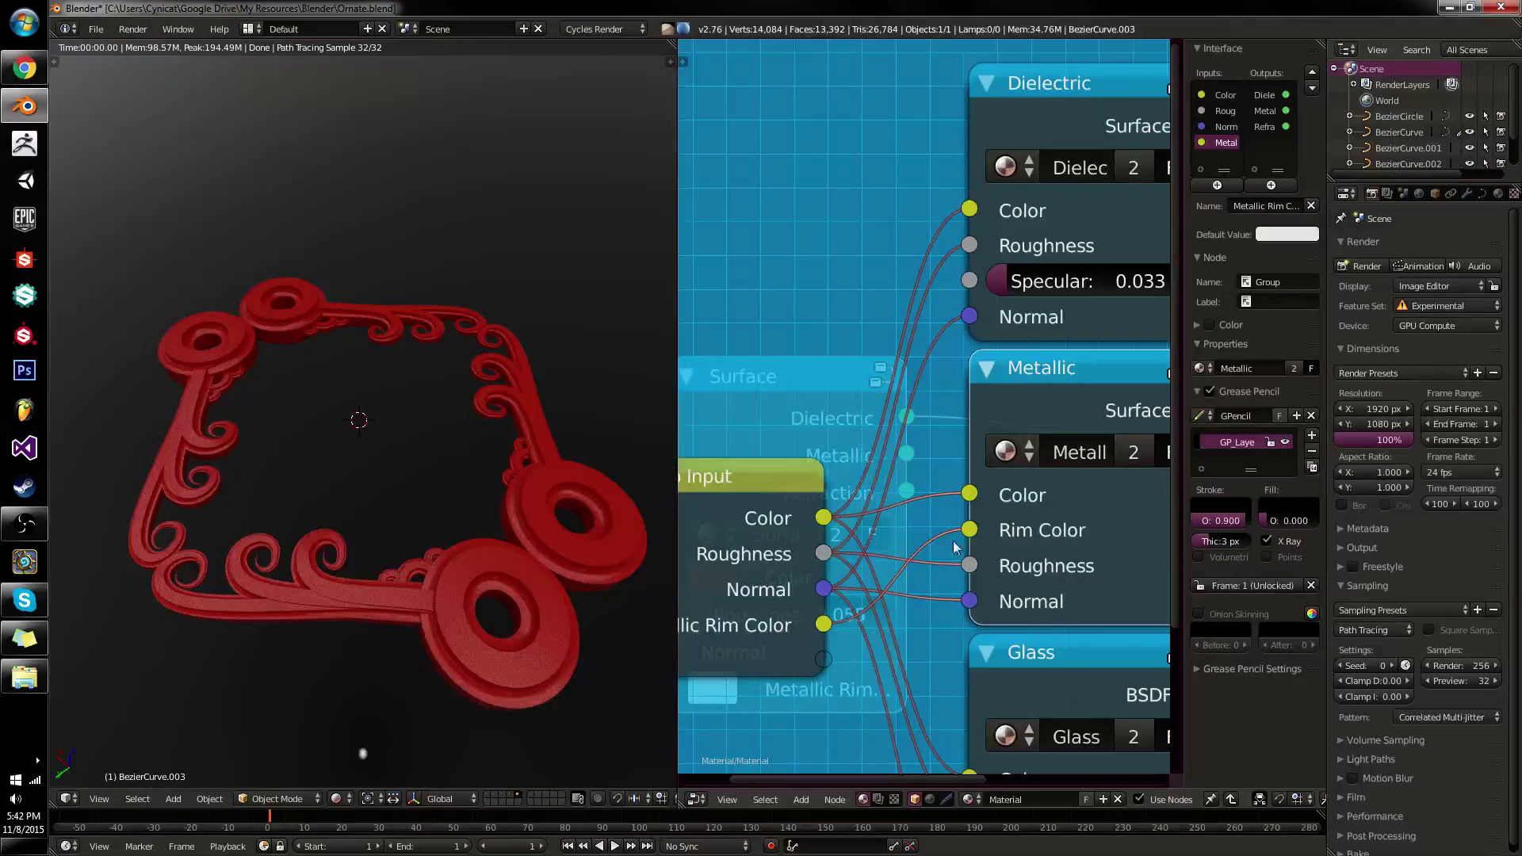
Expose the Dielectric node's Specular and the Glass node's IOR as group inputs, linking Glass's Specular to the shared Specular input.
{"action": "middle_click_drag", "start_coordinate": [951, 609], "coordinate": [975, 491]}
{"action": "scroll", "coordinate": [1009, 466], "scroll_direction": "down", "scroll_amount": 1}
{"action": "left_click_drag", "start_coordinate": [990, 182], "coordinate": [854, 539]}
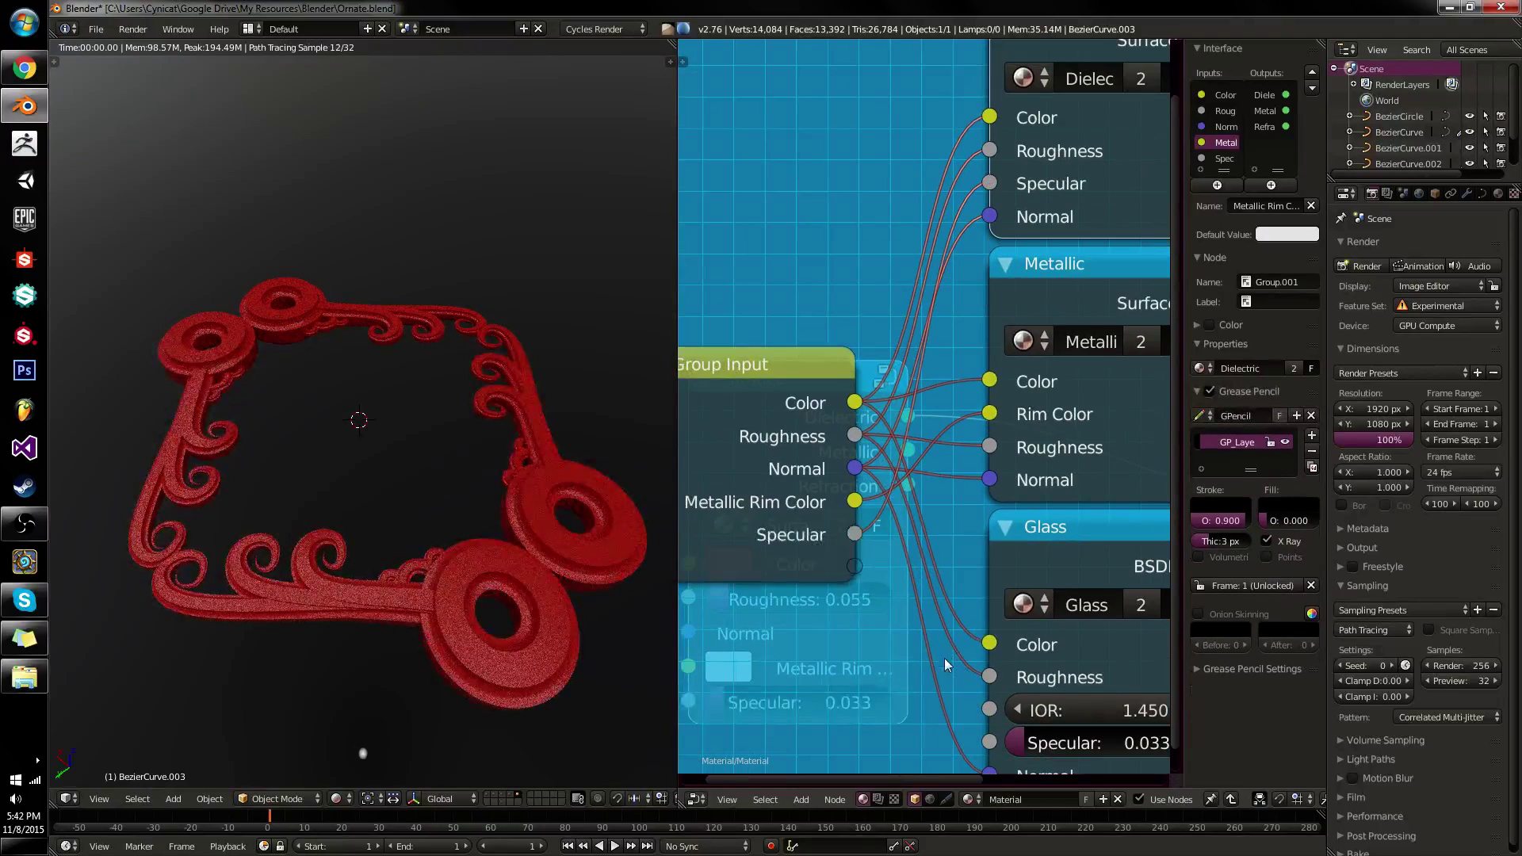
{"action": "middle_click_drag", "start_coordinate": [951, 662], "coordinate": [954, 584]}
{"action": "left_click_drag", "start_coordinate": [992, 664], "coordinate": [863, 452]}
{"action": "left_click_drag", "start_coordinate": [992, 632], "coordinate": [856, 488]}
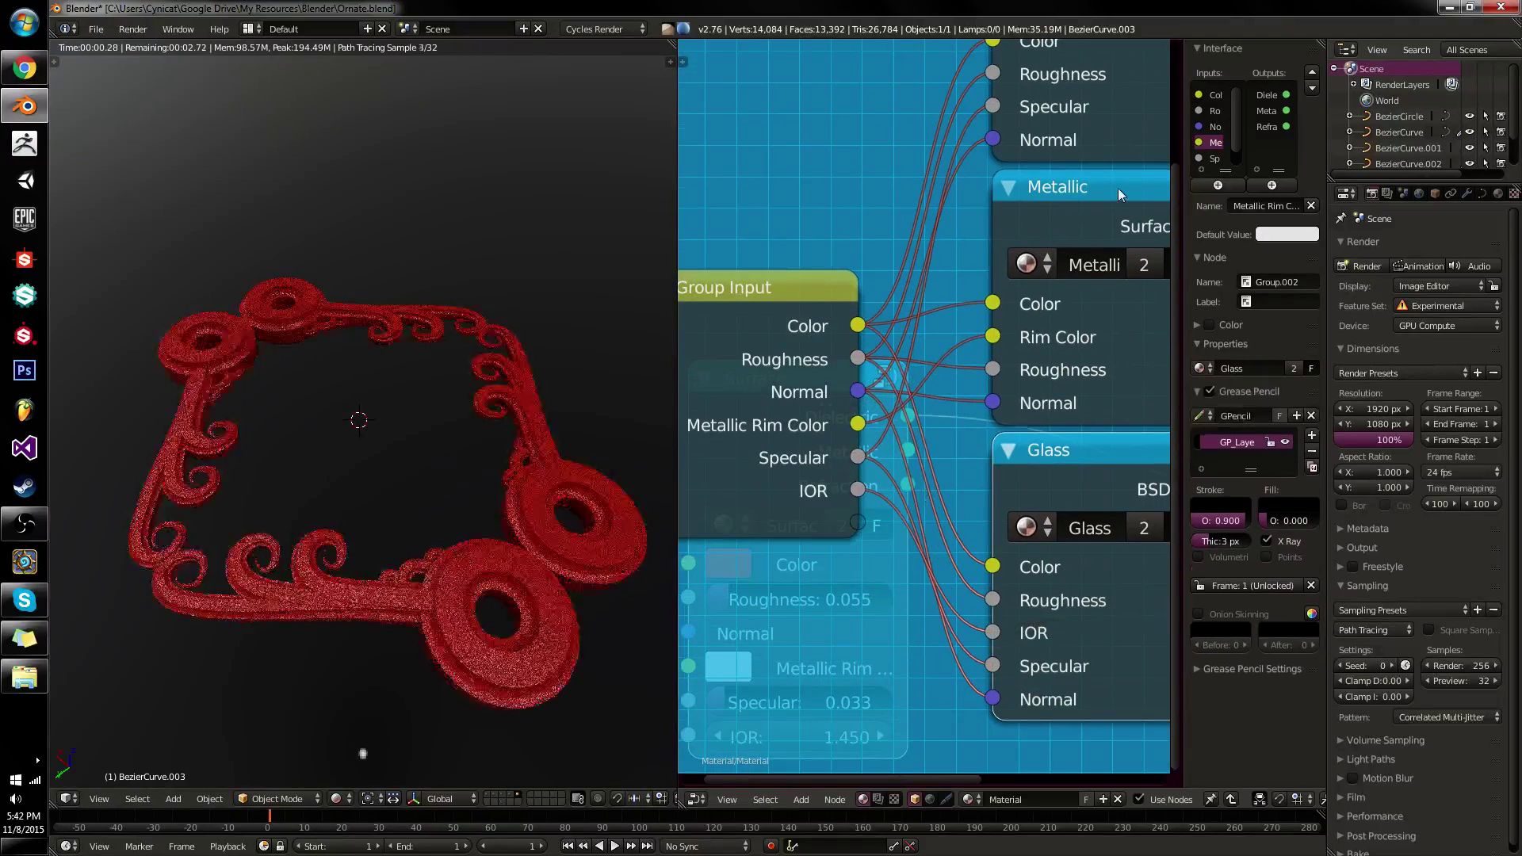
Move the IOR input above Specular in the Surface group's interface and leave the group.
{"action": "scroll", "coordinate": [1222, 169], "scroll_direction": "down", "scroll_amount": 1}
{"action": "left_click", "coordinate": [1215, 157]}
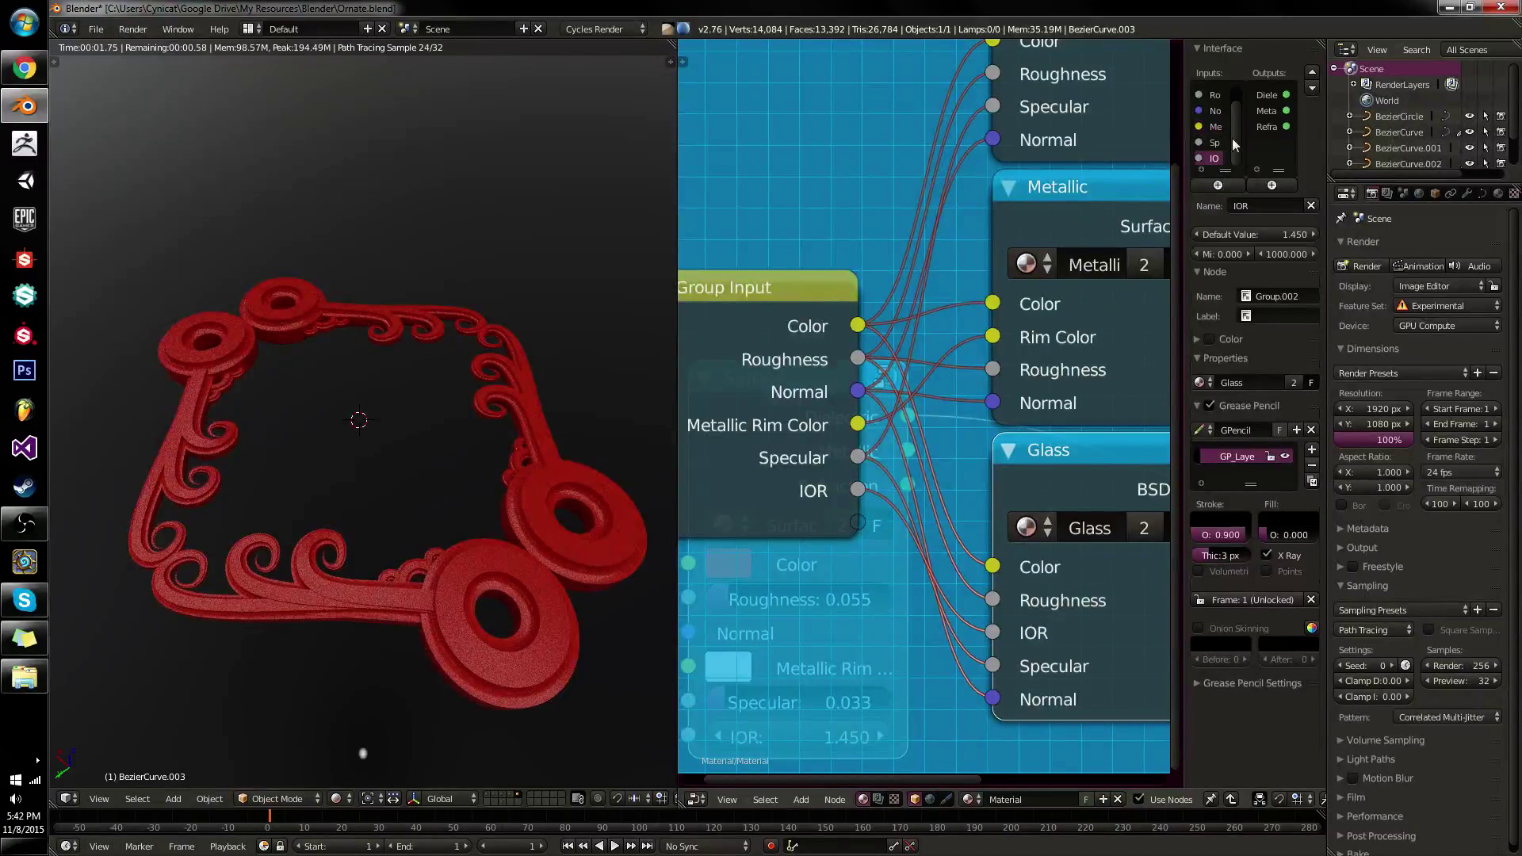
{"action": "left_click", "coordinate": [1312, 73]}
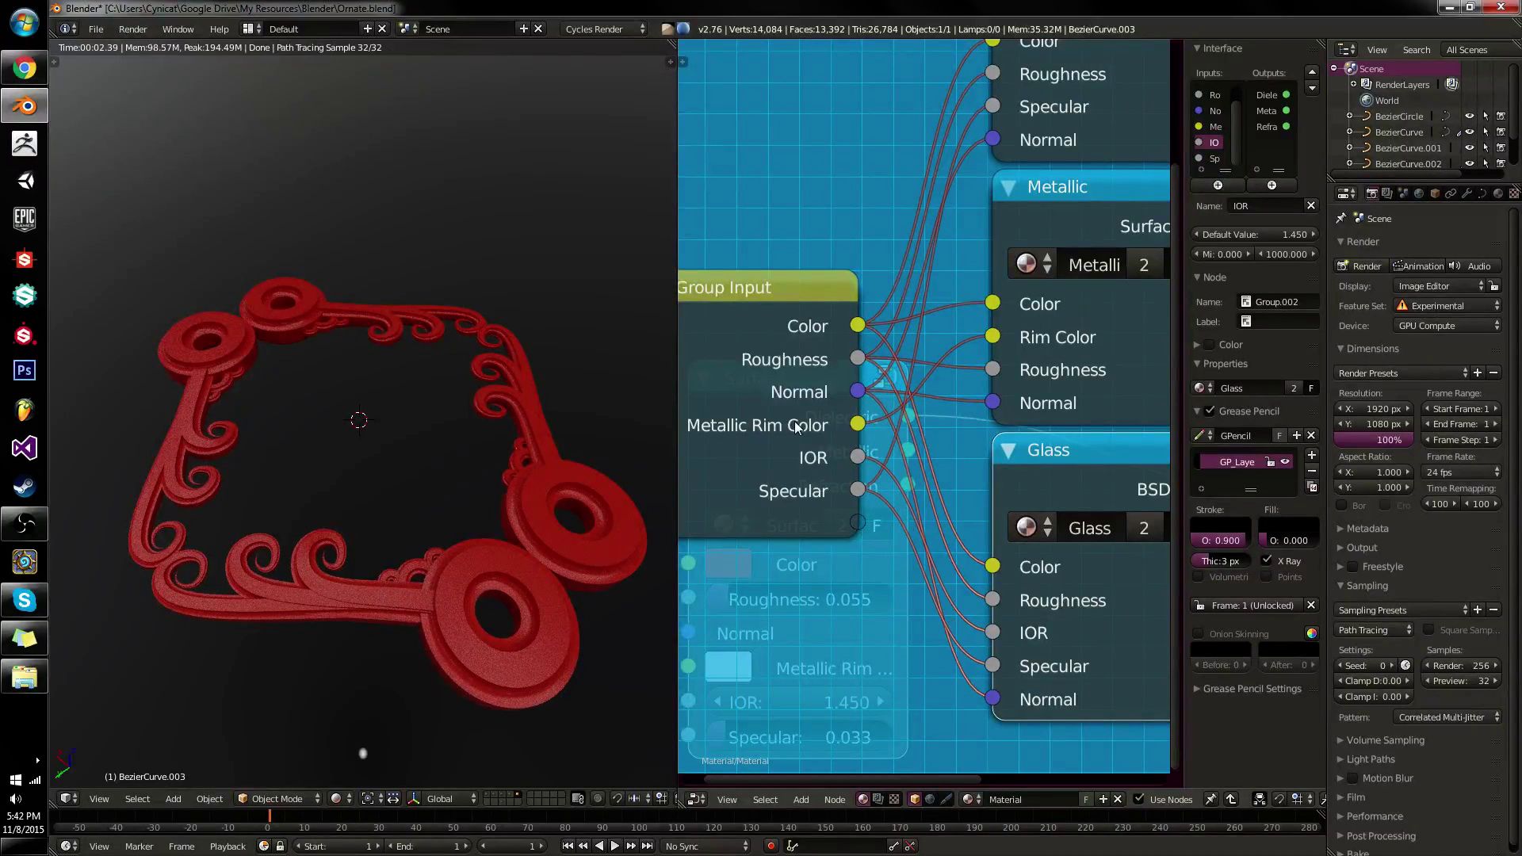
{"action": "key", "text": "Tab"}
{"action": "key", "text": "Home"}
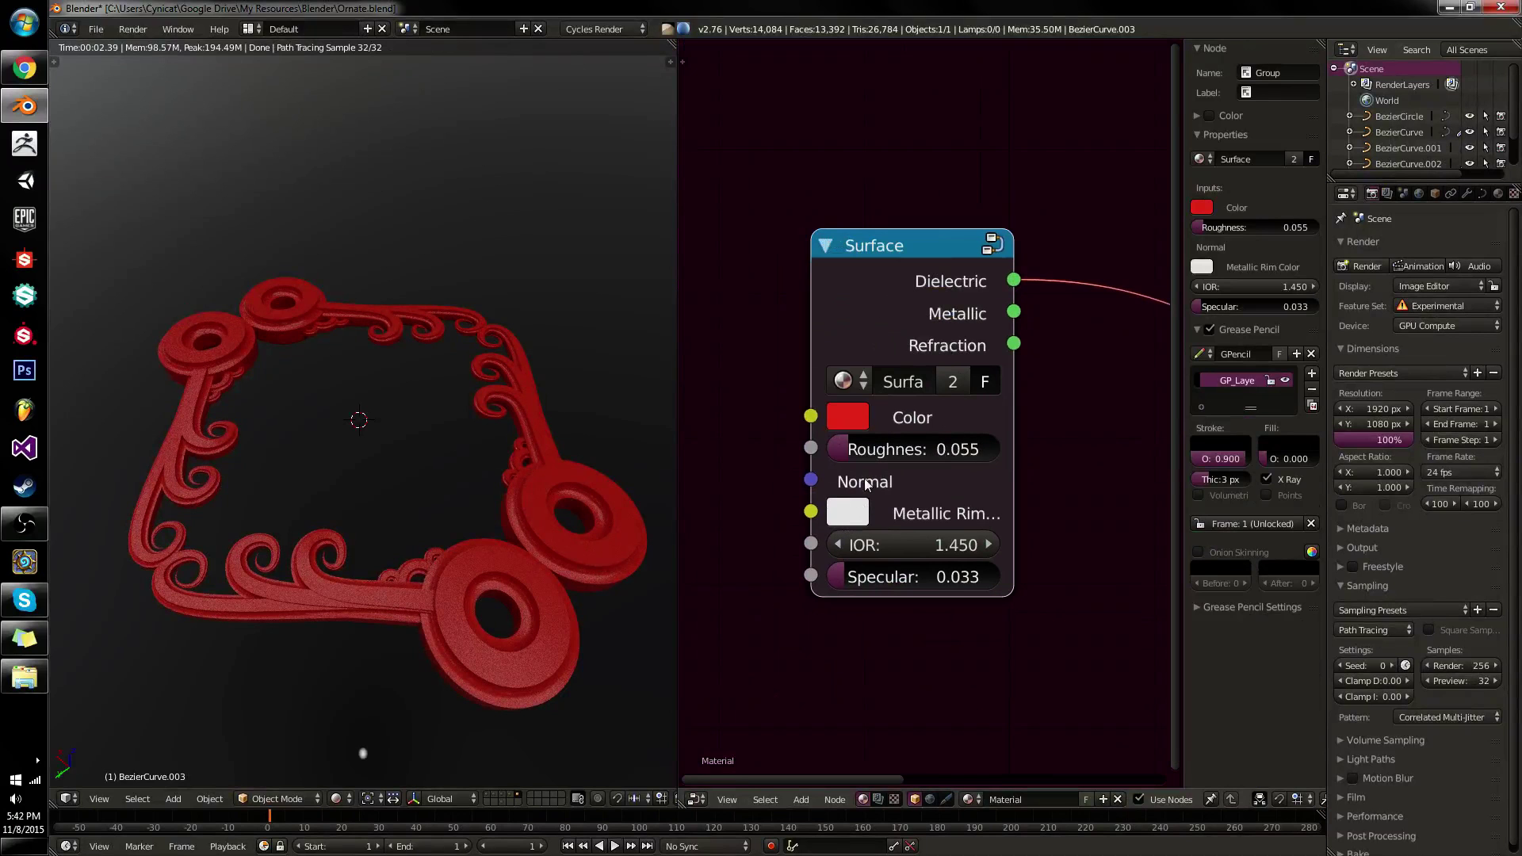
Connect the Surface group's Metallic output to the Material Output and set its Metallic Rim Color to yellow.
{"action": "left_click", "coordinate": [901, 300], "text": "ctrl+shift"}
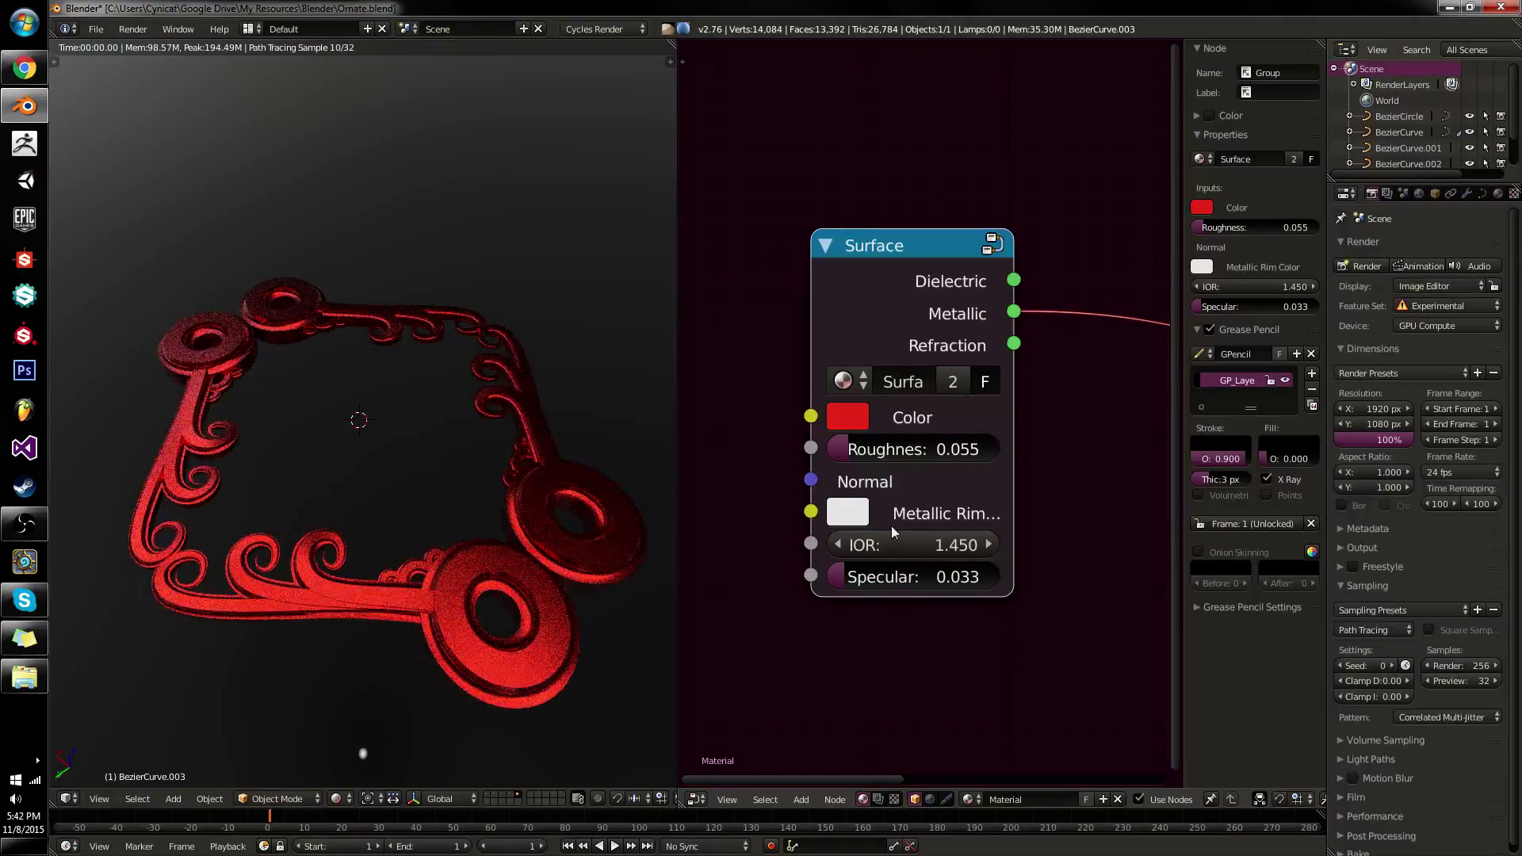
{"action": "left_click", "coordinate": [860, 513]}
{"action": "left_click_drag", "start_coordinate": [912, 218], "coordinate": [864, 256]}
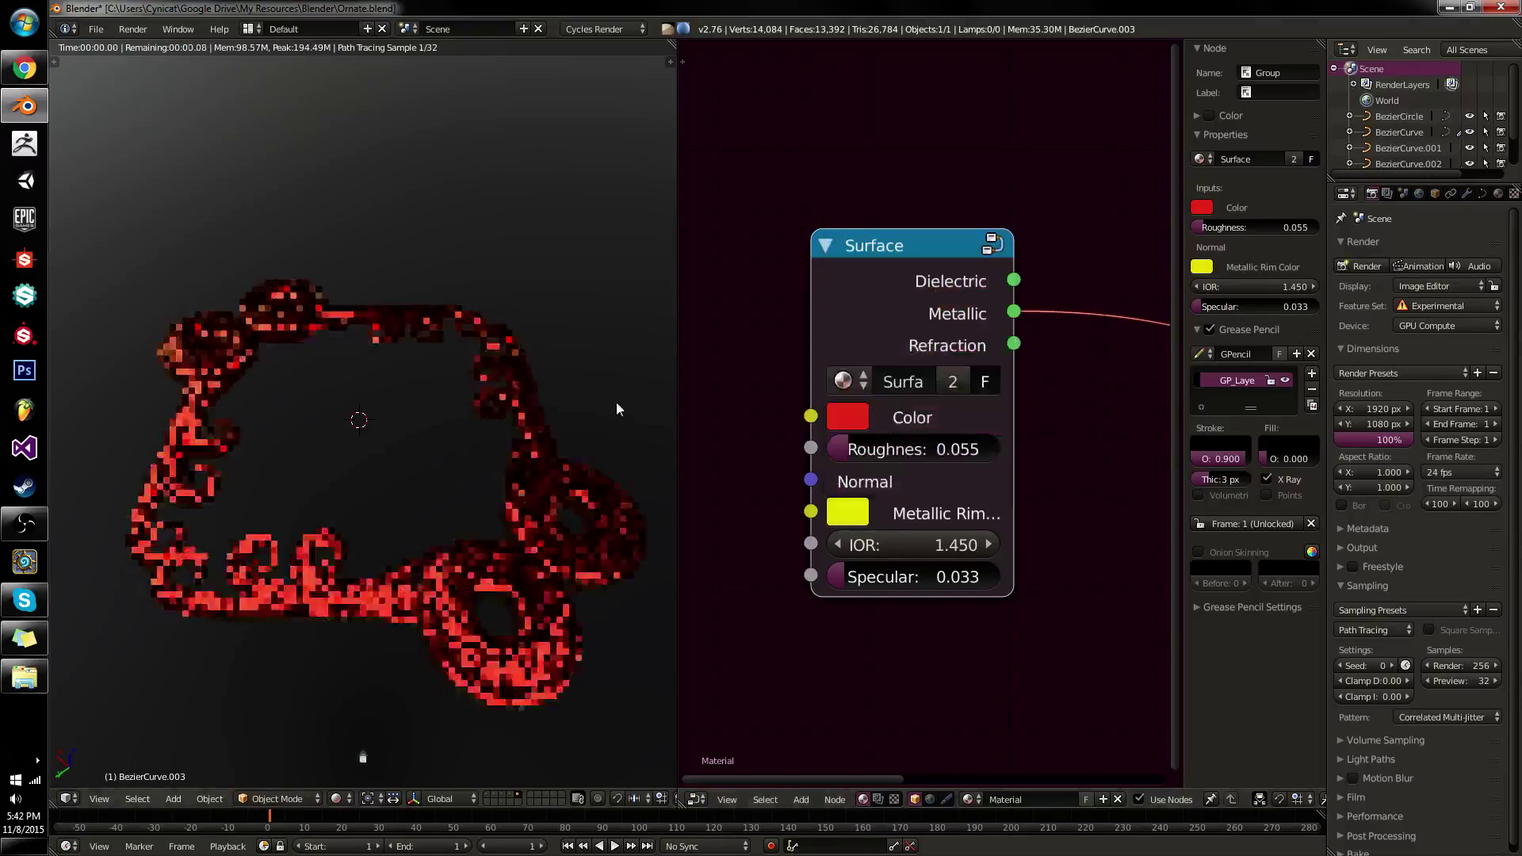
{"action": "middle_click_drag", "start_coordinate": [550, 350], "coordinate": [441, 445]}
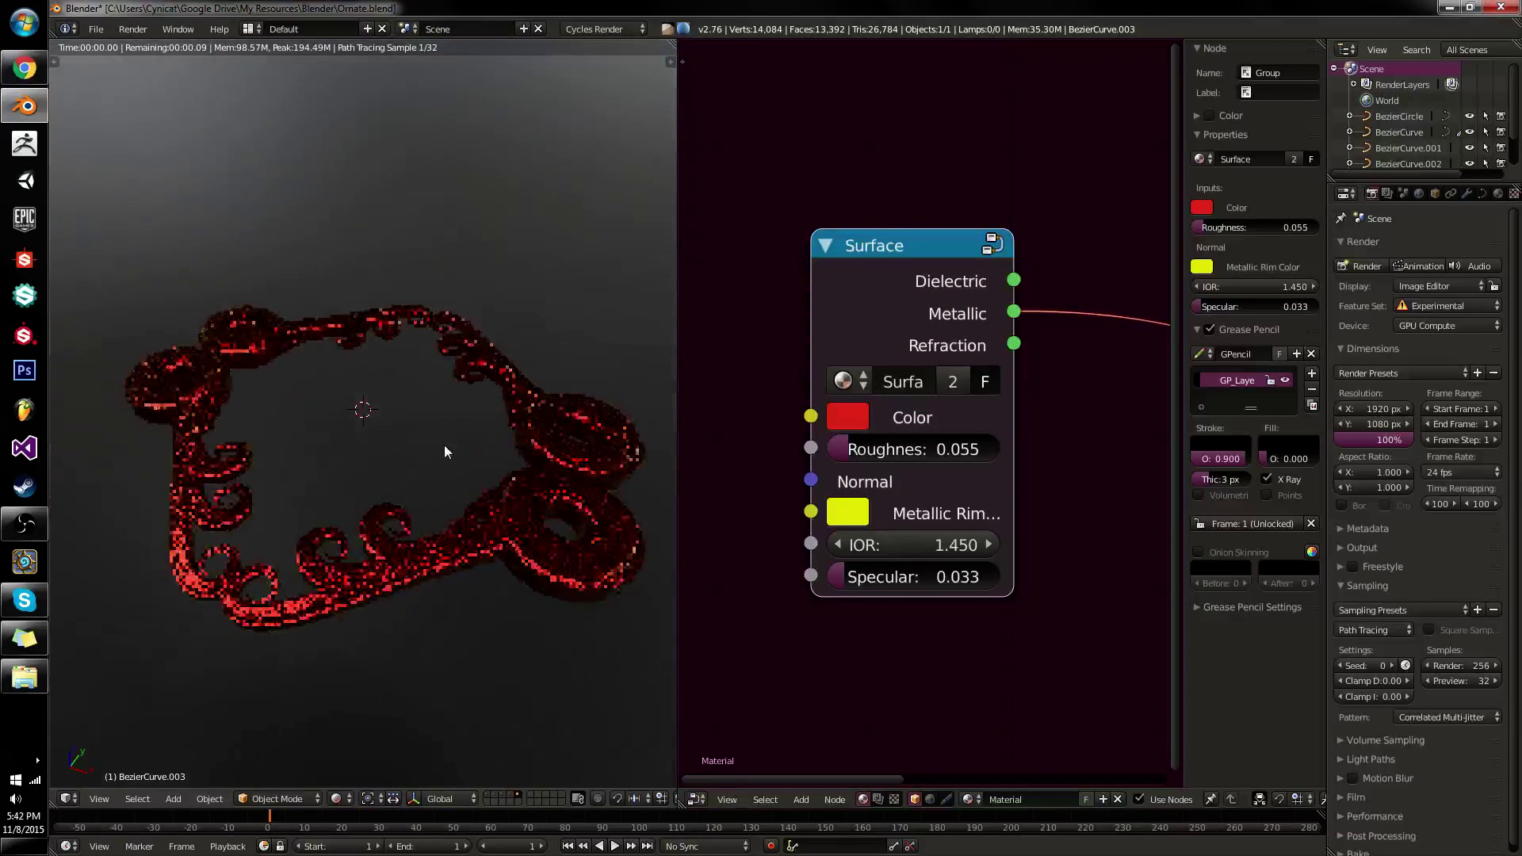
Add a separate Metallic node group beside the Surface group for comparison and delete it again.
{"action": "middle_click_drag", "start_coordinate": [993, 410], "coordinate": [879, 431]}
{"action": "scroll", "coordinate": [956, 406], "scroll_direction": "down", "scroll_amount": 5}
{"action": "key", "text": "shift+a"}
{"action": "mouse_move", "coordinate": [963, 406]}
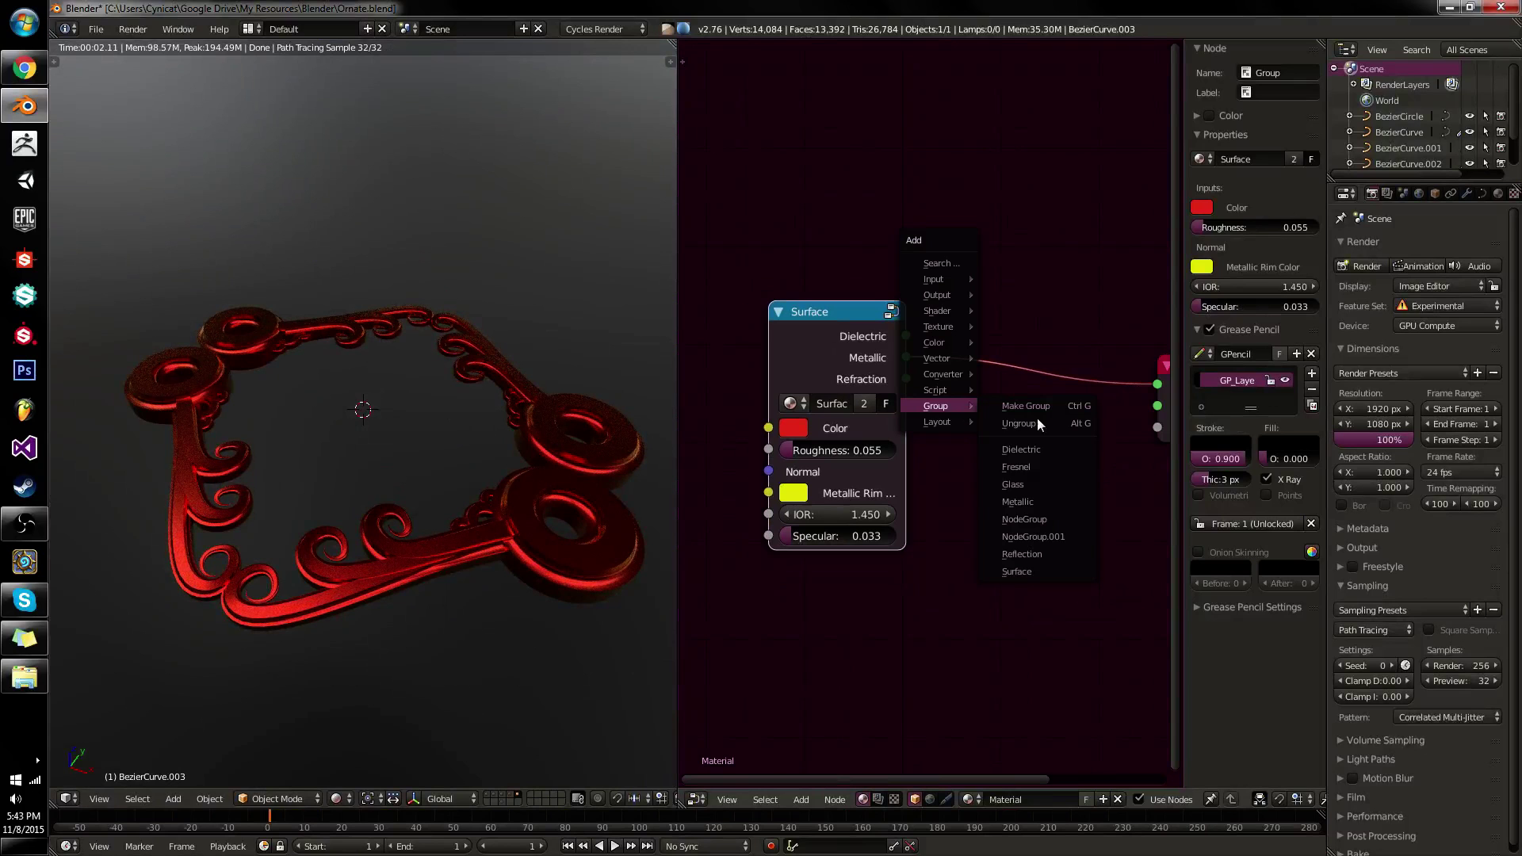
{"action": "left_click", "coordinate": [1026, 499]}
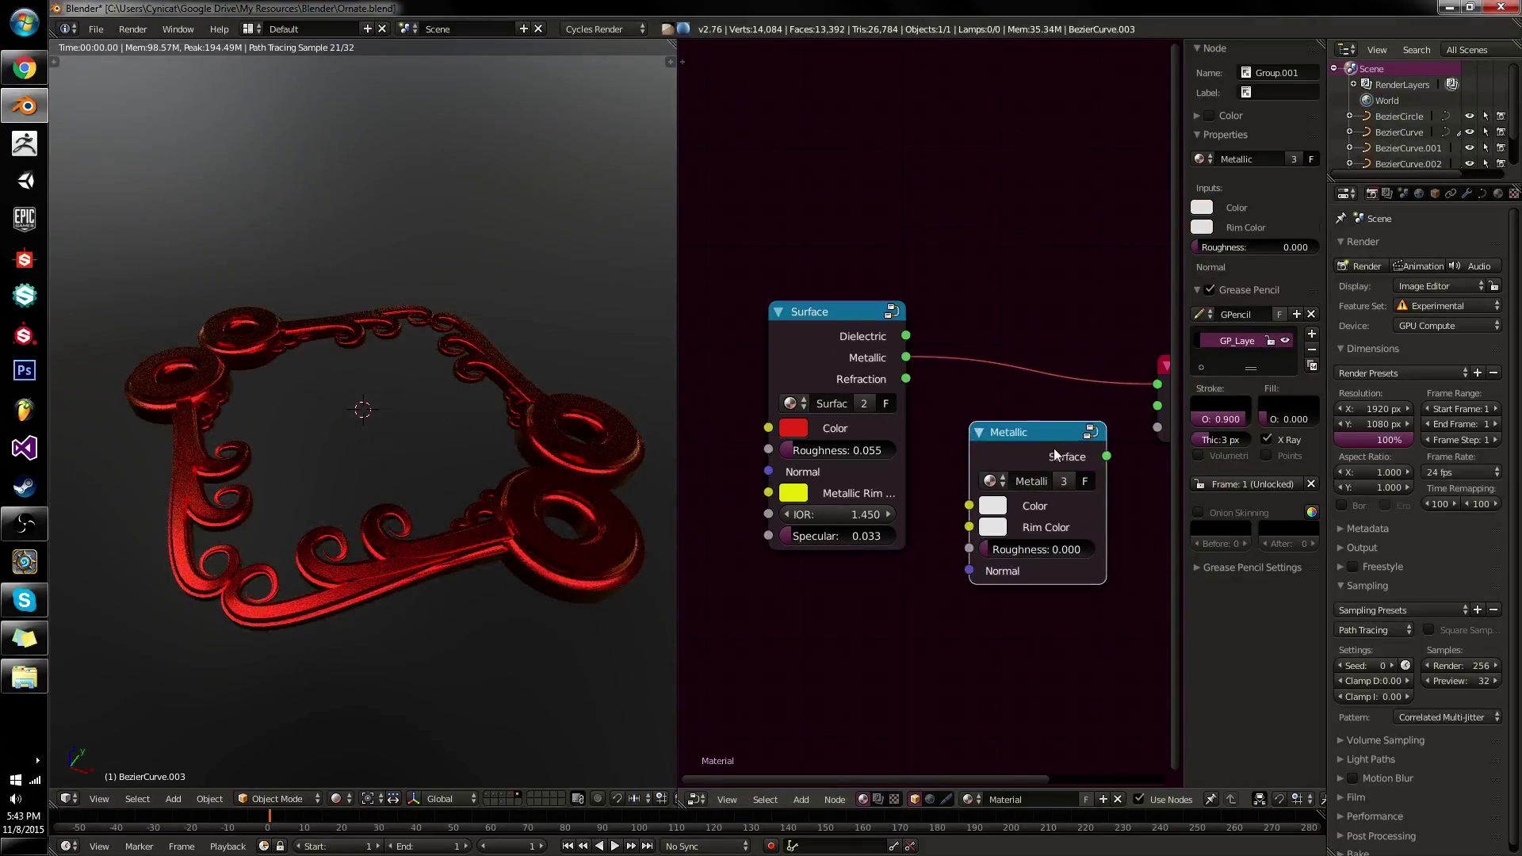
{"action": "left_click", "coordinate": [1054, 449]}
{"action": "left_click", "coordinate": [844, 333]}
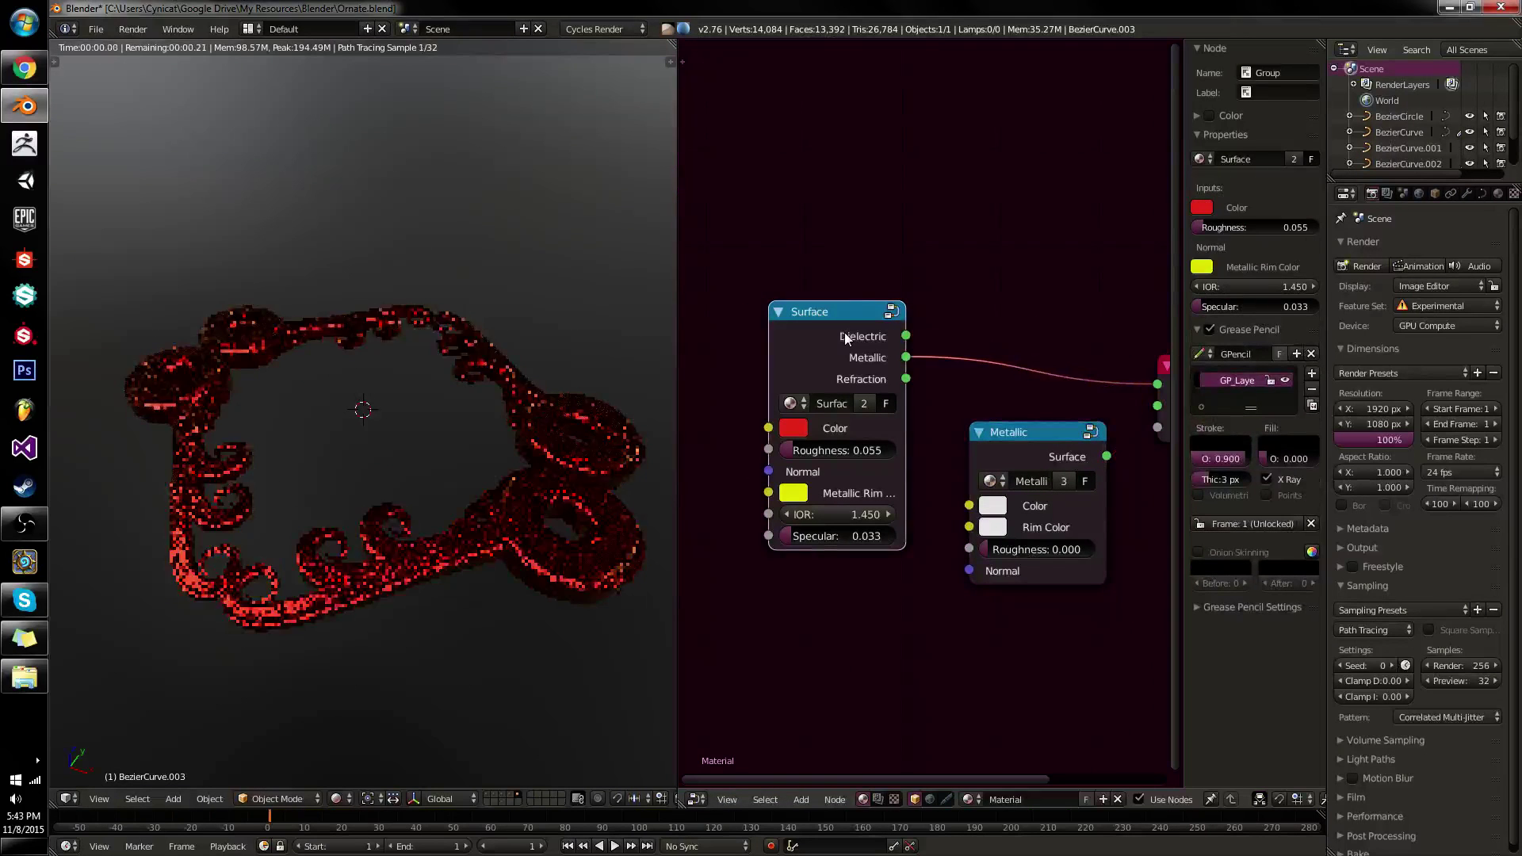
{"action": "left_click", "coordinate": [1038, 433]}
{"action": "key", "text": "x"}
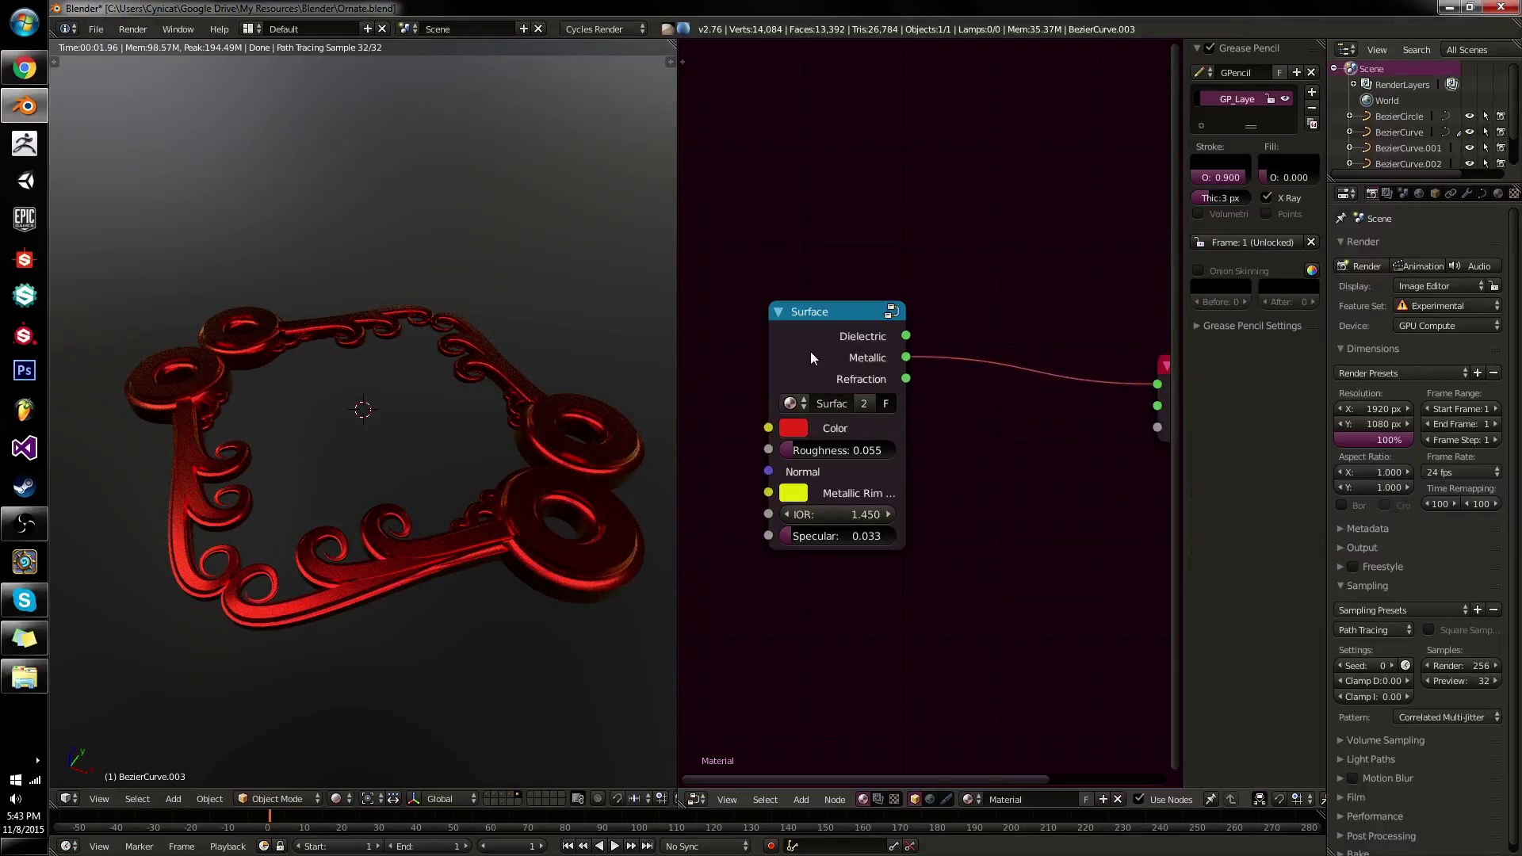
Move the Surface group node closer to the Material Output.
{"action": "left_click_drag", "start_coordinate": [810, 350], "coordinate": [846, 339]}
{"action": "key", "text": "g"}
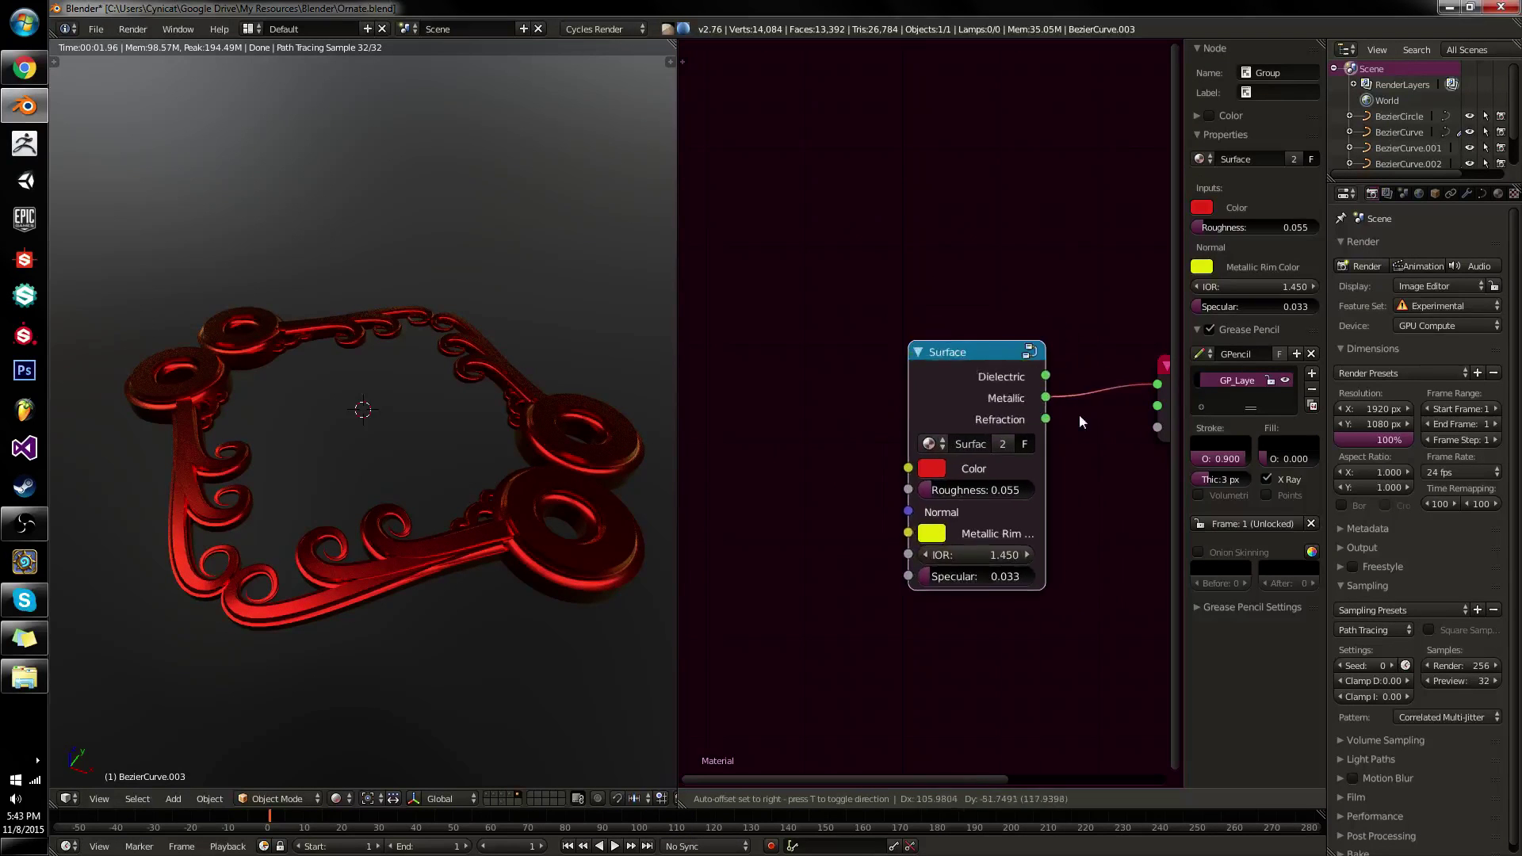
{"action": "left_click", "coordinate": [1110, 415]}
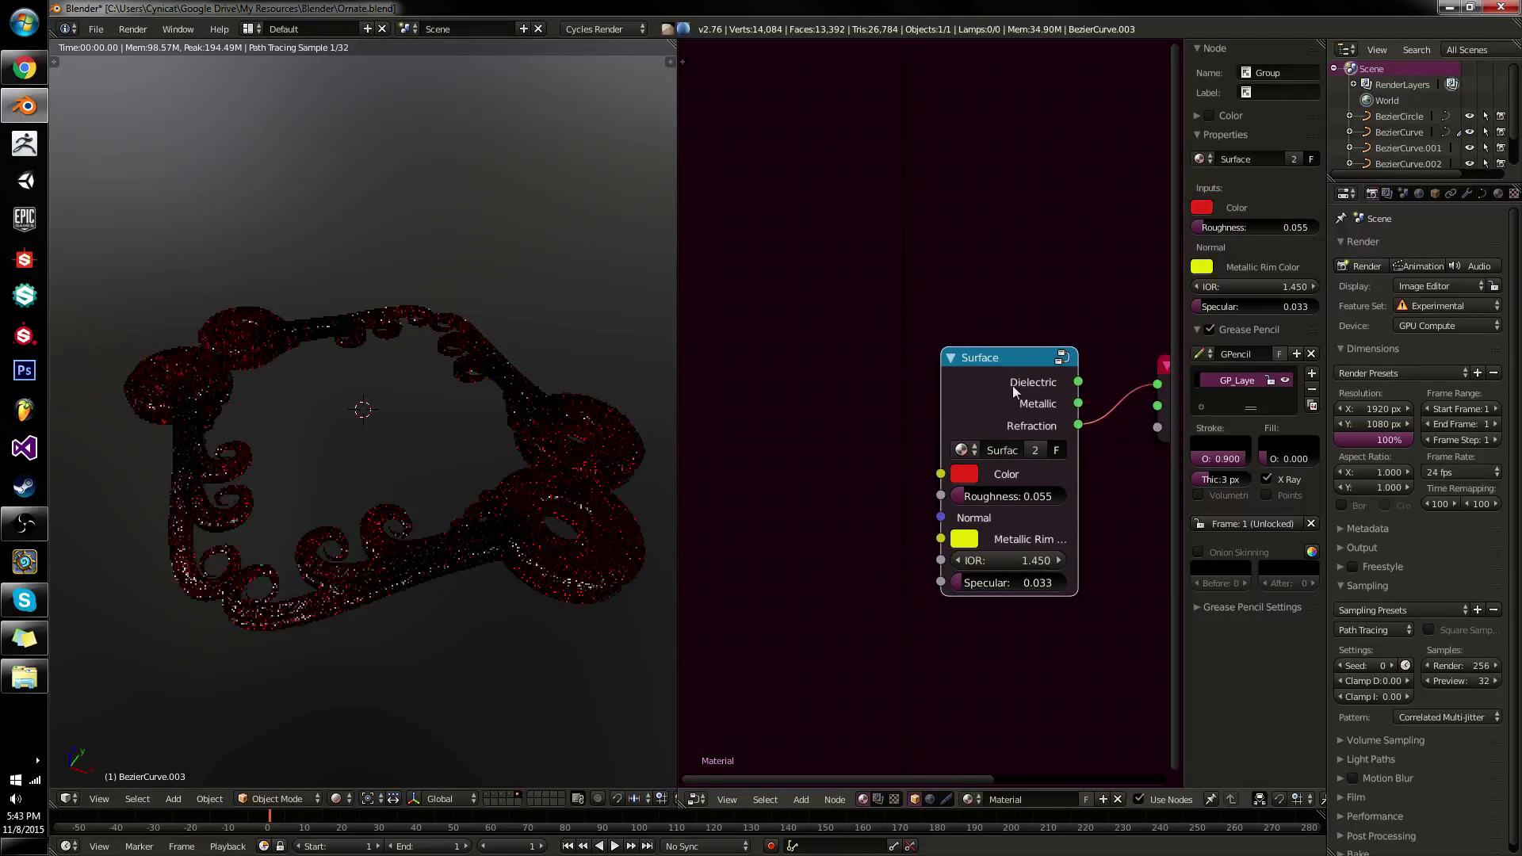
Inside the Surface group, move the Group Output away from the shader nodes and back, and leave the group.
{"action": "key", "text": "Tab"}
{"action": "middle_click_drag", "start_coordinate": [680, 505], "coordinate": [910, 597]}
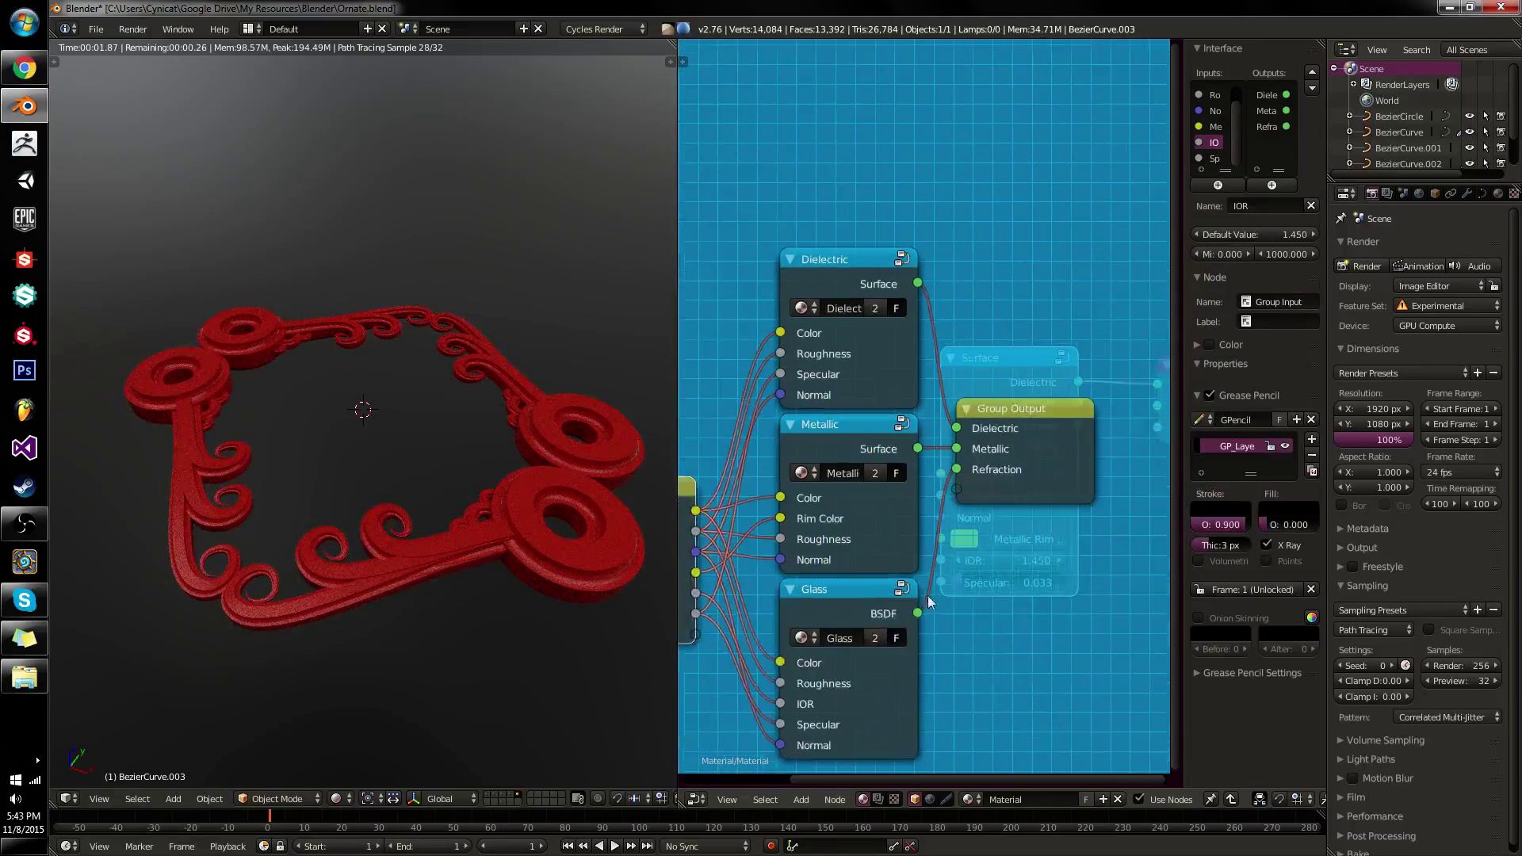
{"action": "scroll", "coordinate": [939, 491], "scroll_direction": "up", "scroll_amount": 1}
{"action": "left_click_drag", "start_coordinate": [1007, 464], "coordinate": [1112, 463]}
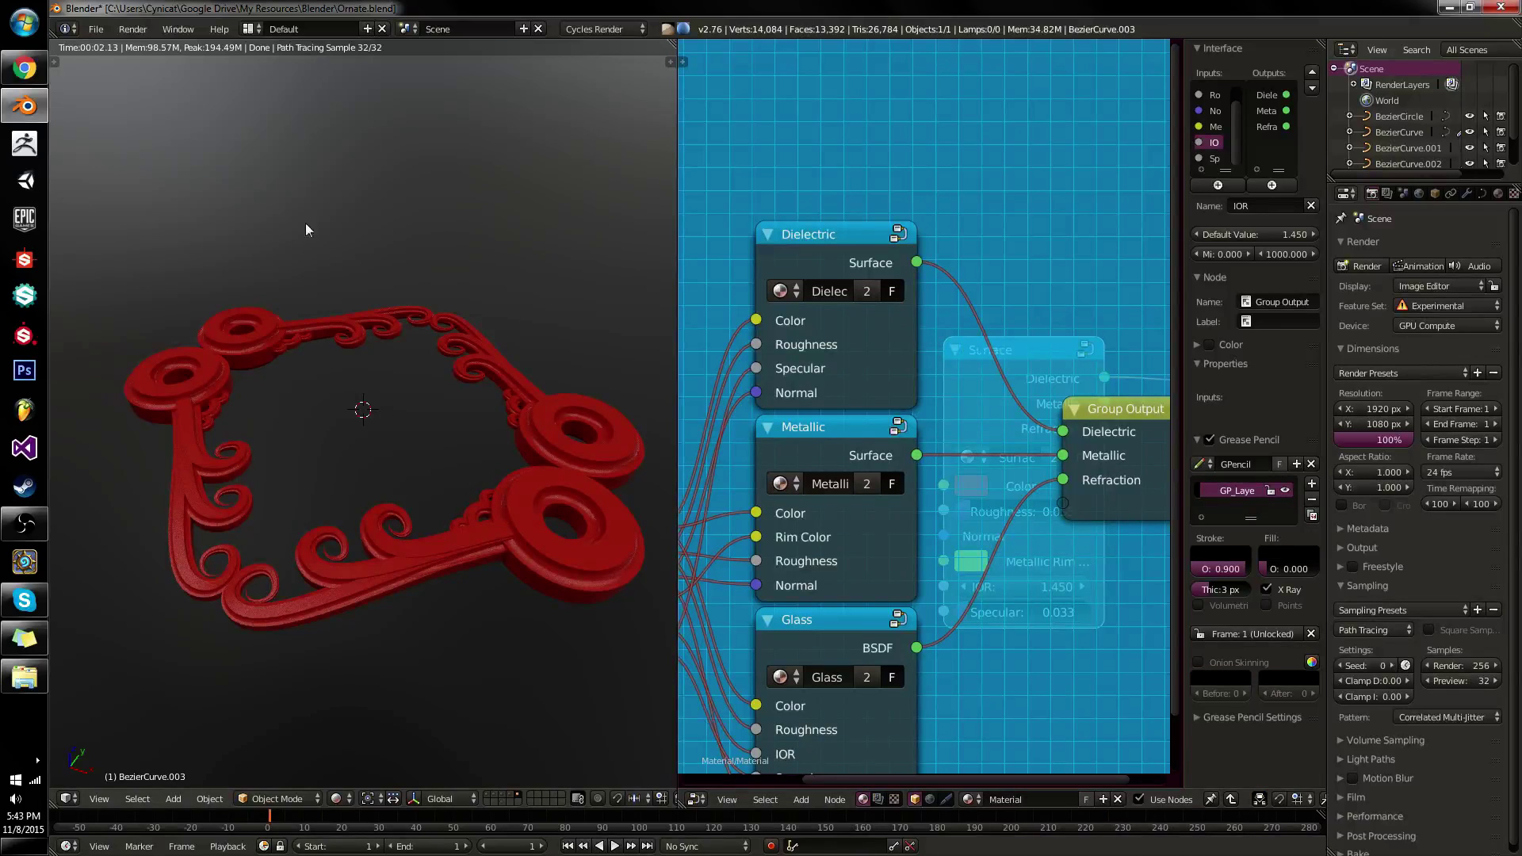
{"action": "left_click_drag", "start_coordinate": [1125, 463], "coordinate": [1023, 464]}
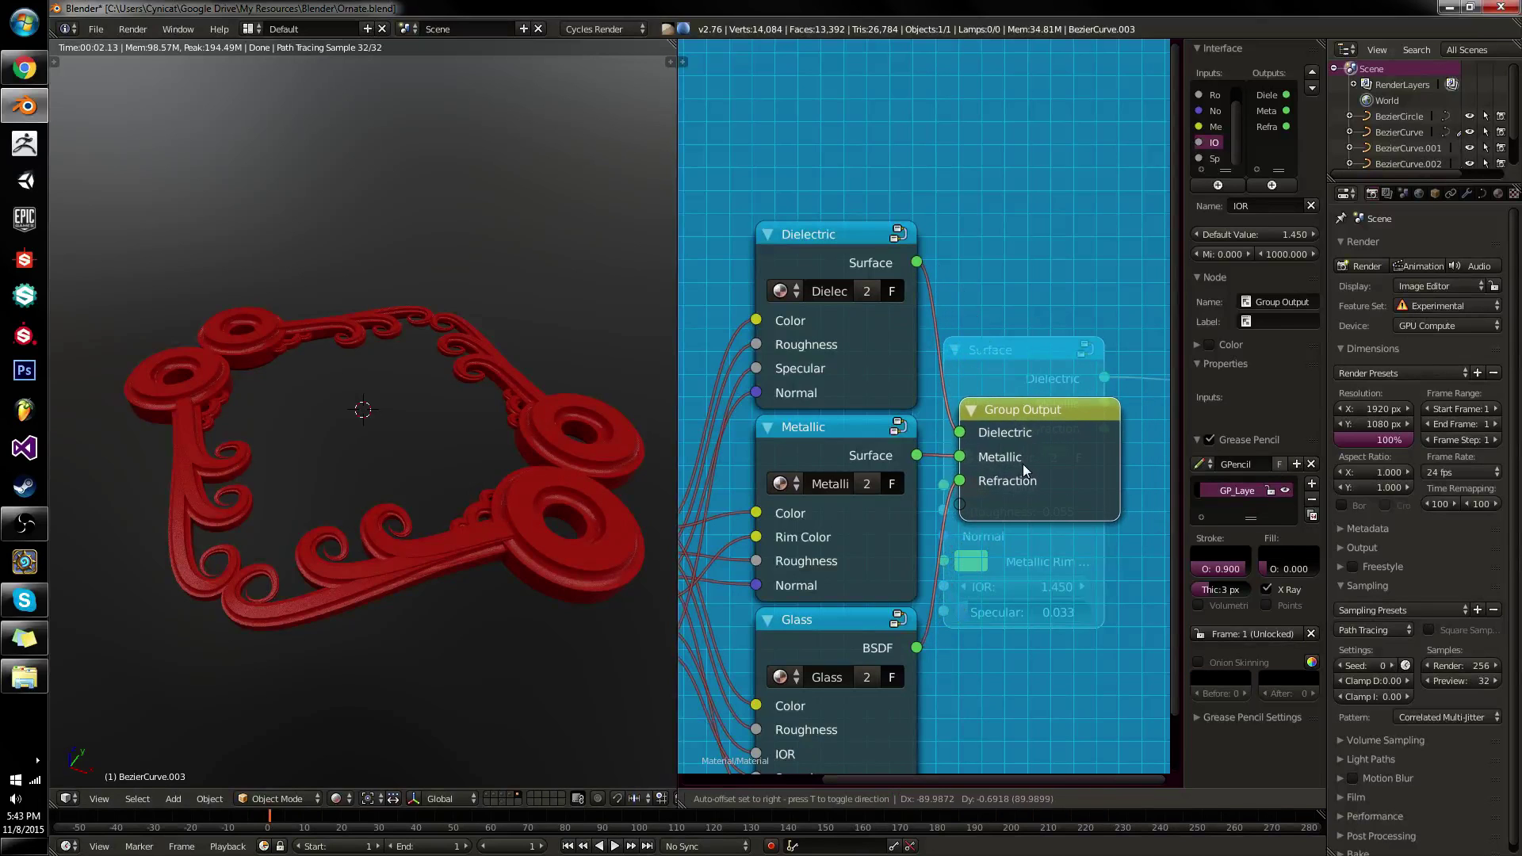
{"action": "key", "text": "Tab"}
Cycle the Material Output's Surface through the Surface group's outputs, ending on Metallic.
{"action": "middle_click_drag", "start_coordinate": [1024, 464], "coordinate": [825, 476]}
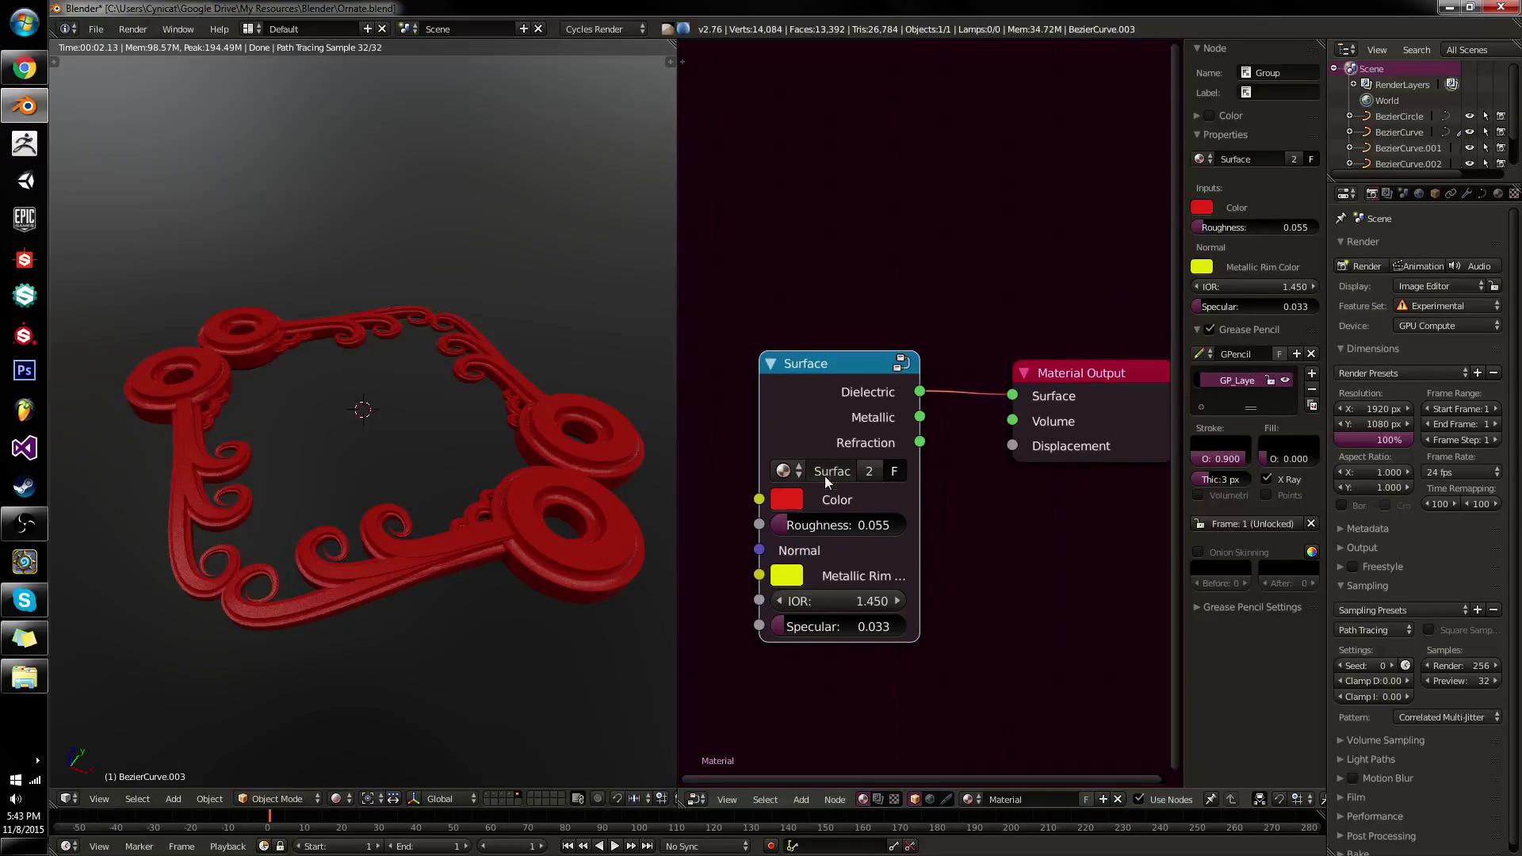
{"action": "left_click", "coordinate": [863, 391], "text": "ctrl+shift"}
{"action": "left_click", "coordinate": [863, 391], "text": "ctrl+shift"}
{"action": "left_click", "coordinate": [863, 391], "text": "ctrl+shift"}
{"action": "key", "text": "Tab"}
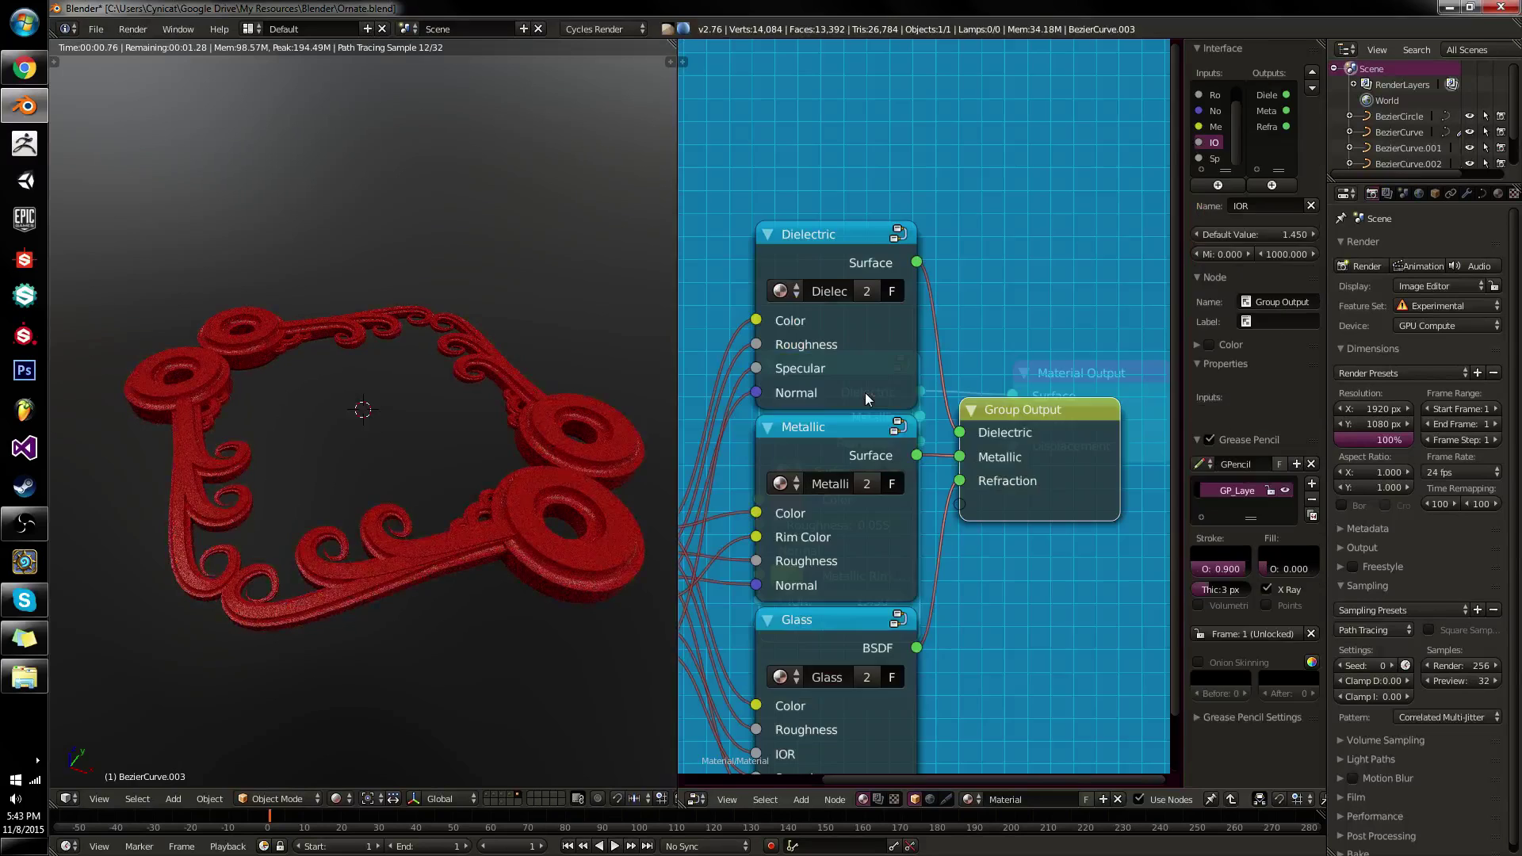
{"action": "key", "text": "Tab"}
{"action": "mouse_move", "coordinate": [864, 392]}
{"action": "left_mouse_down"}
{"action": "mouse_move", "coordinate": [777, 412]}
{"action": "mouse_move", "coordinate": [945, 418]}
{"action": "mouse_move", "coordinate": [856, 426]}
{"action": "mouse_move", "coordinate": [859, 411]}
{"action": "left_mouse_up"}
{"action": "left_click", "coordinate": [858, 410], "text": "ctrl+shift"}
Move the Surface group node farther from the Material Output and connect its Dielectric output.
{"action": "middle_click_drag", "start_coordinate": [862, 433], "coordinate": [986, 444]}
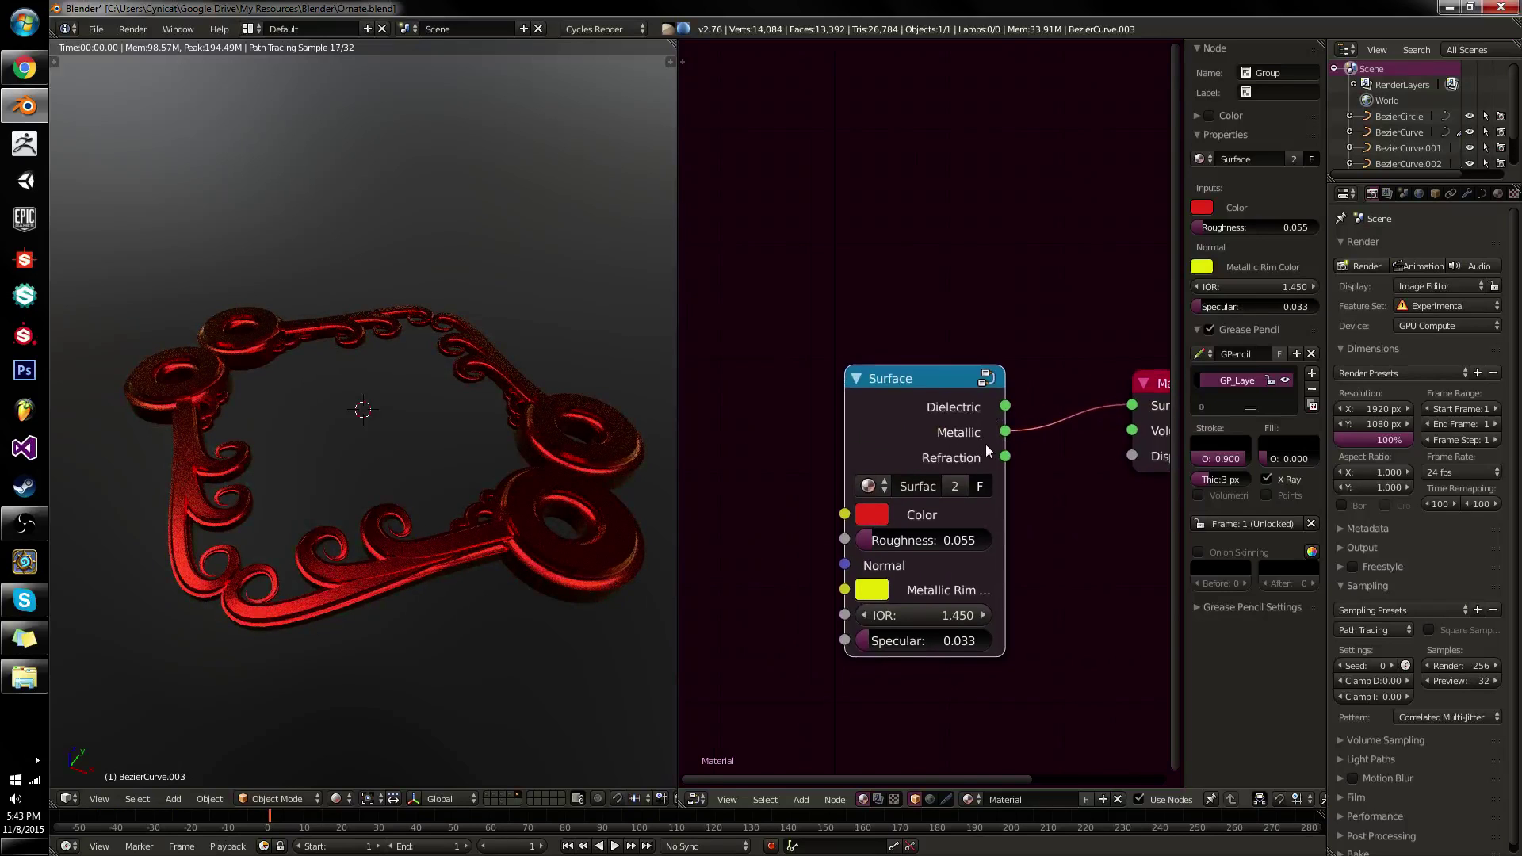
{"action": "left_click_drag", "start_coordinate": [986, 444], "coordinate": [833, 415]}
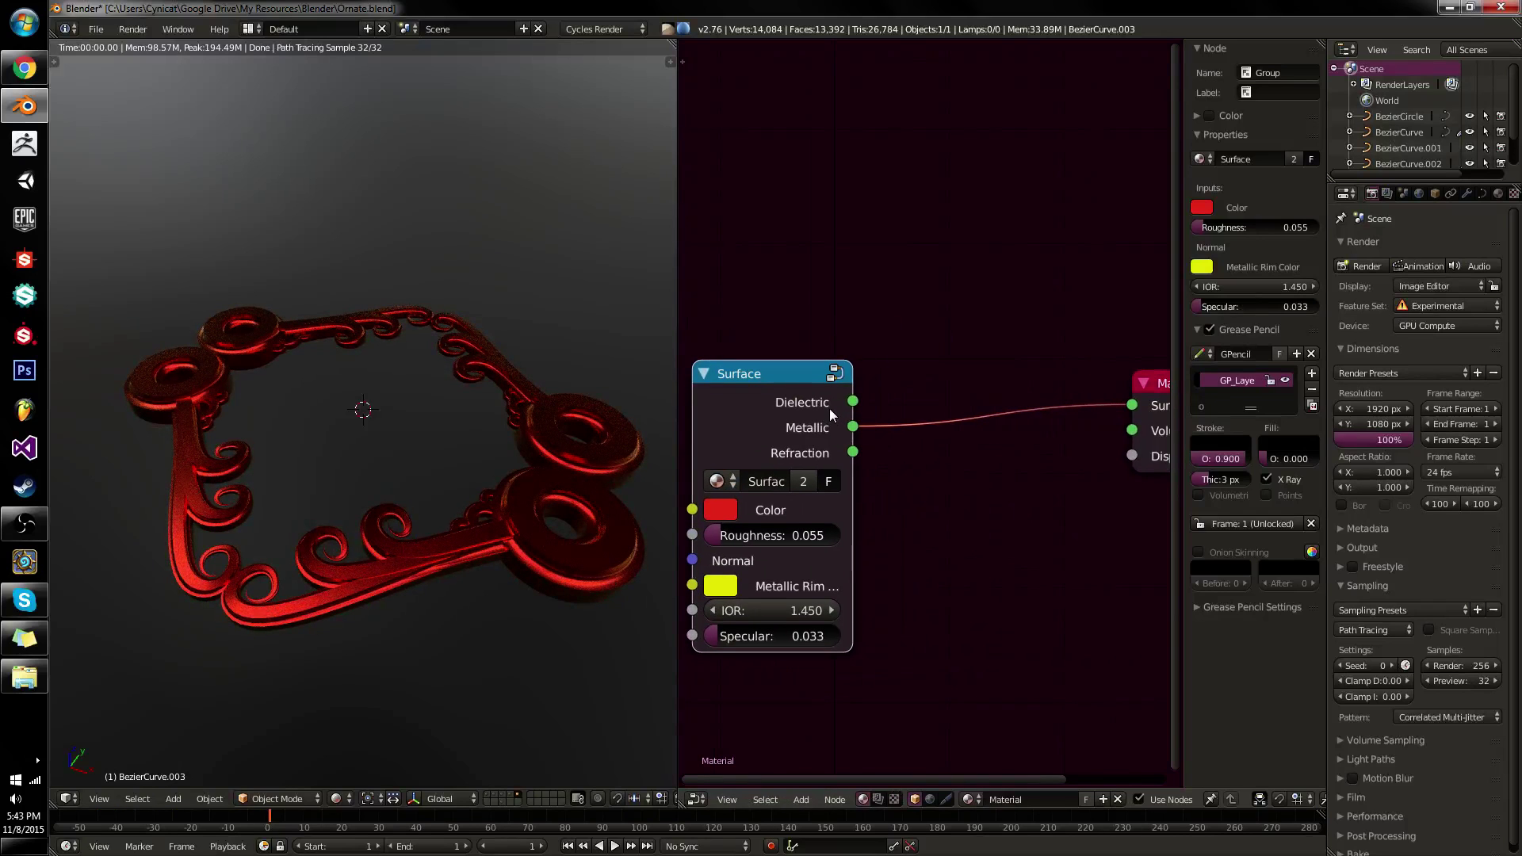
{"action": "left_click", "coordinate": [829, 408], "text": "ctrl+shift"}
{"action": "left_click", "coordinate": [828, 408], "text": "ctrl+shift"}
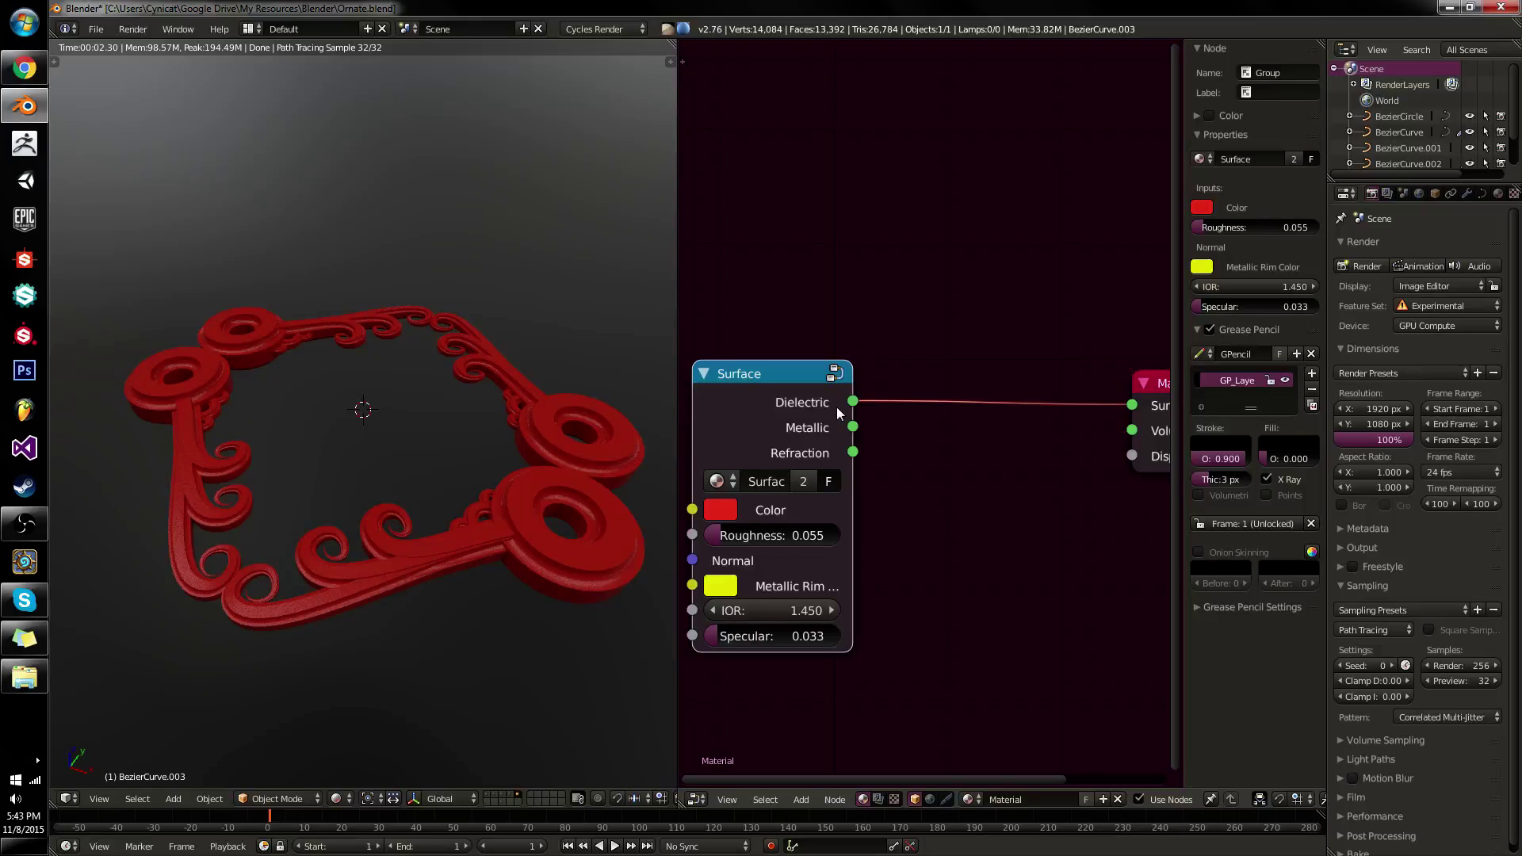
Delete the Surface group node so that only the Material Output remains, and select the Material Output.
{"action": "scroll", "coordinate": [837, 406], "scroll_direction": "down", "scroll_amount": 1}
{"action": "middle_click_drag", "start_coordinate": [844, 405], "coordinate": [810, 455]}
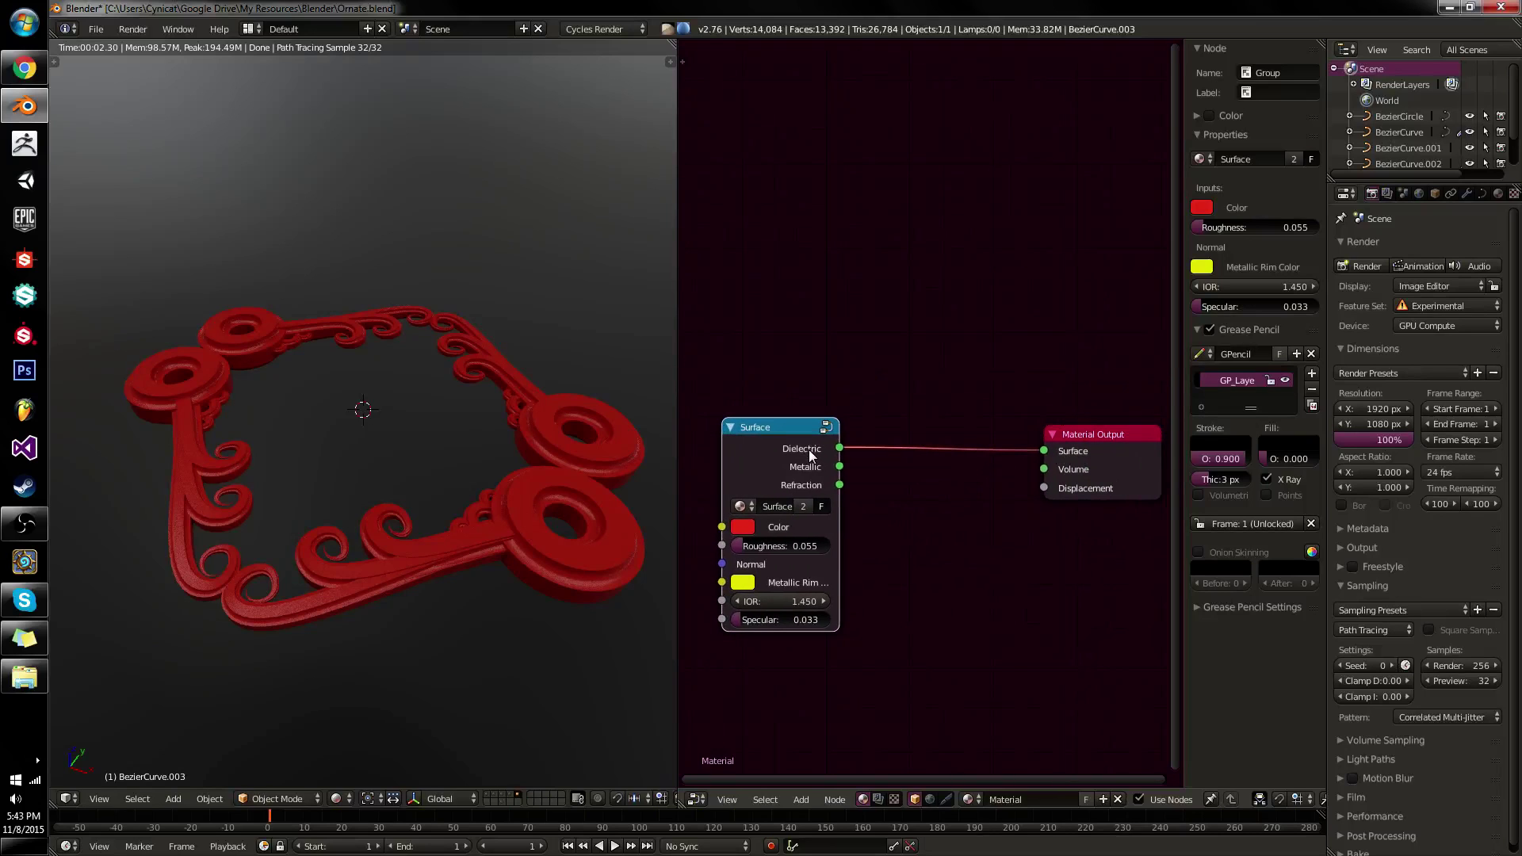
{"action": "key", "text": "x"}
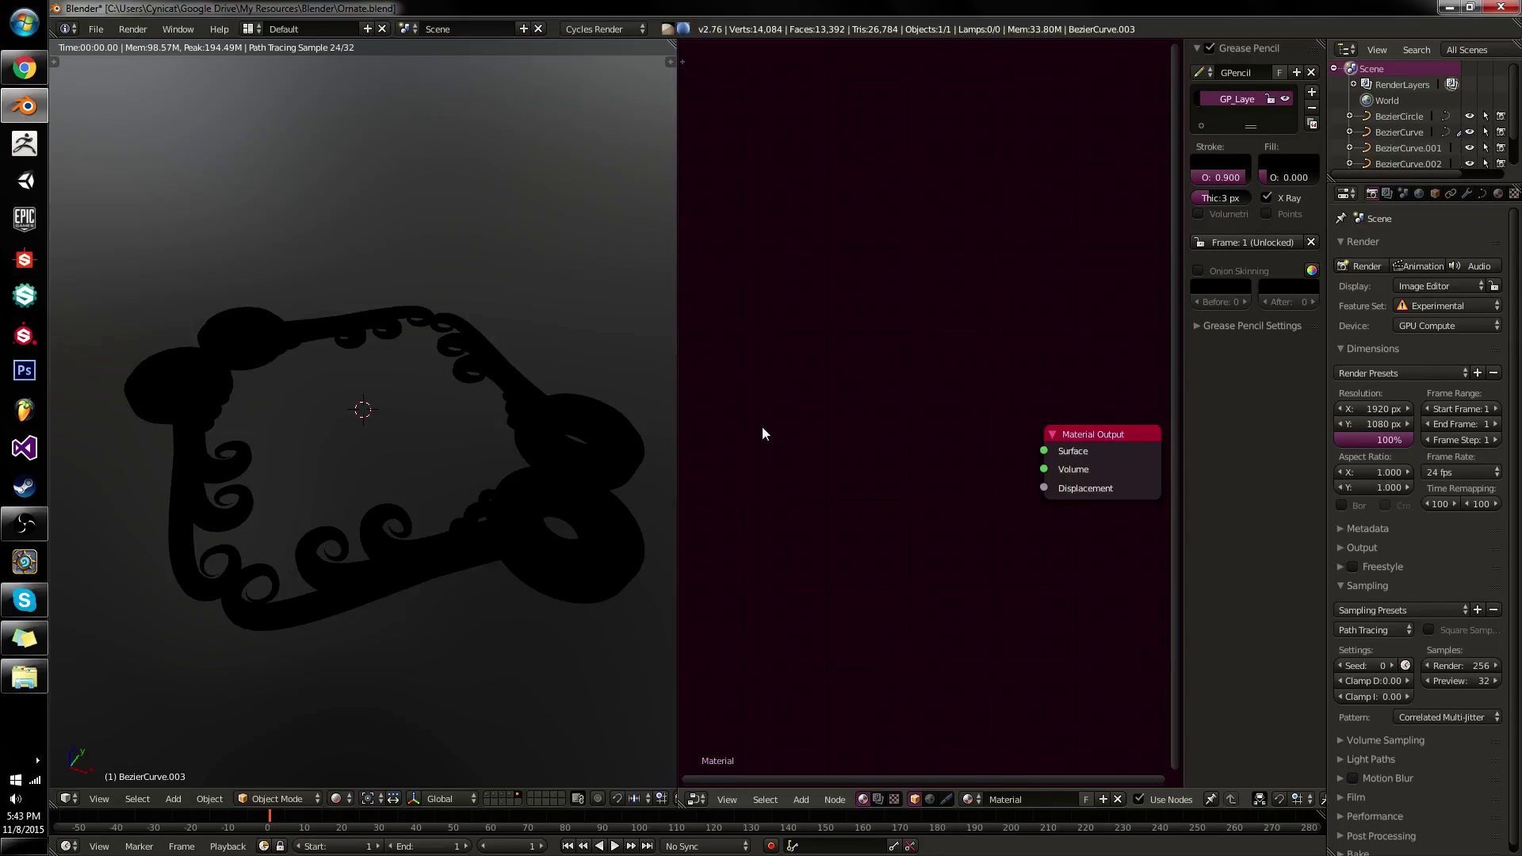
{"action": "left_click", "coordinate": [1064, 434]}
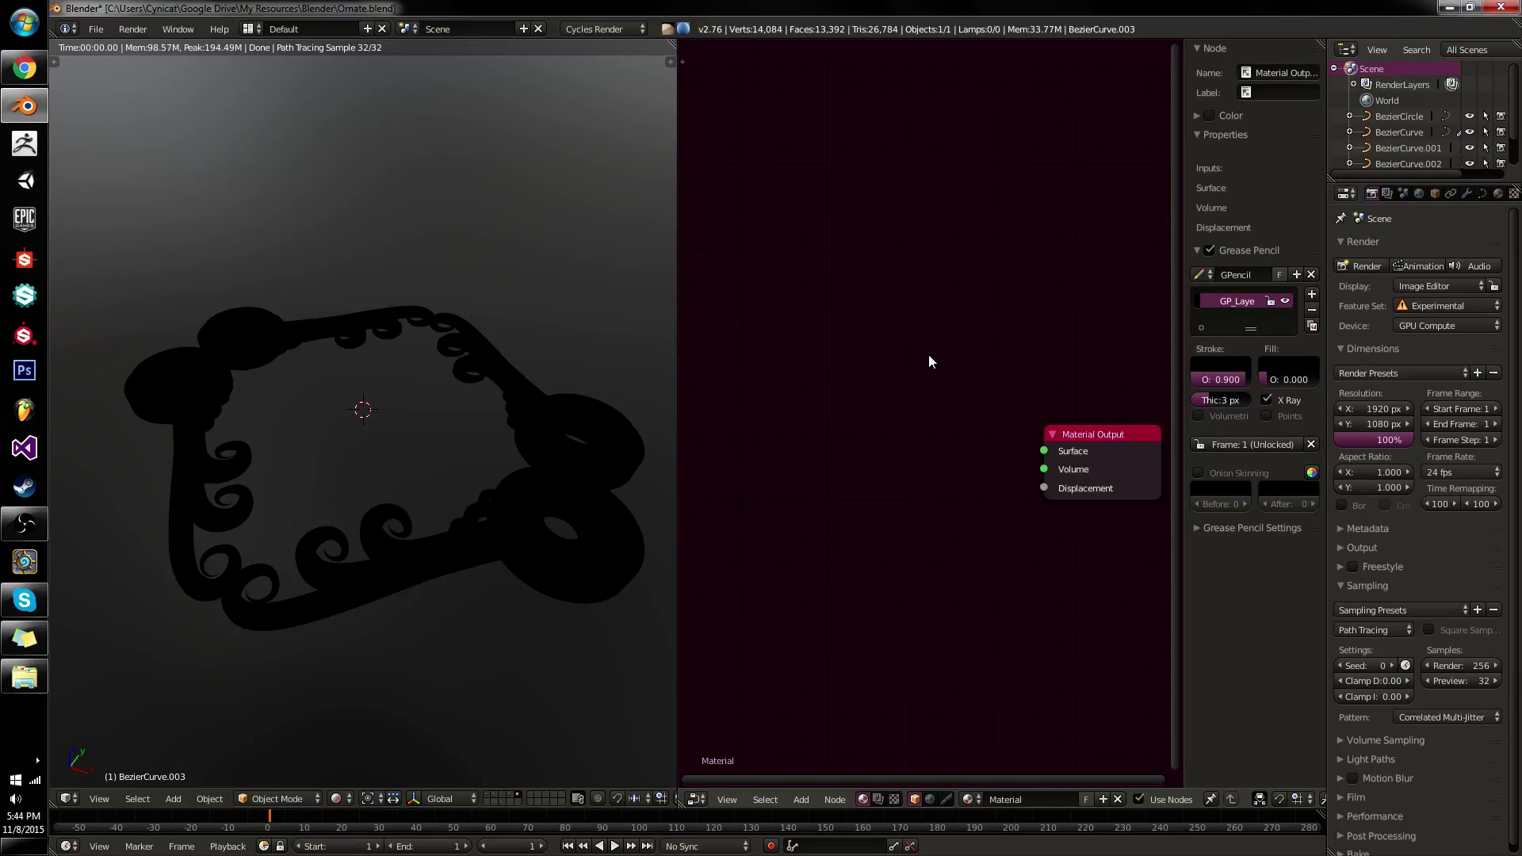
{"action": "key", "text": "super"}
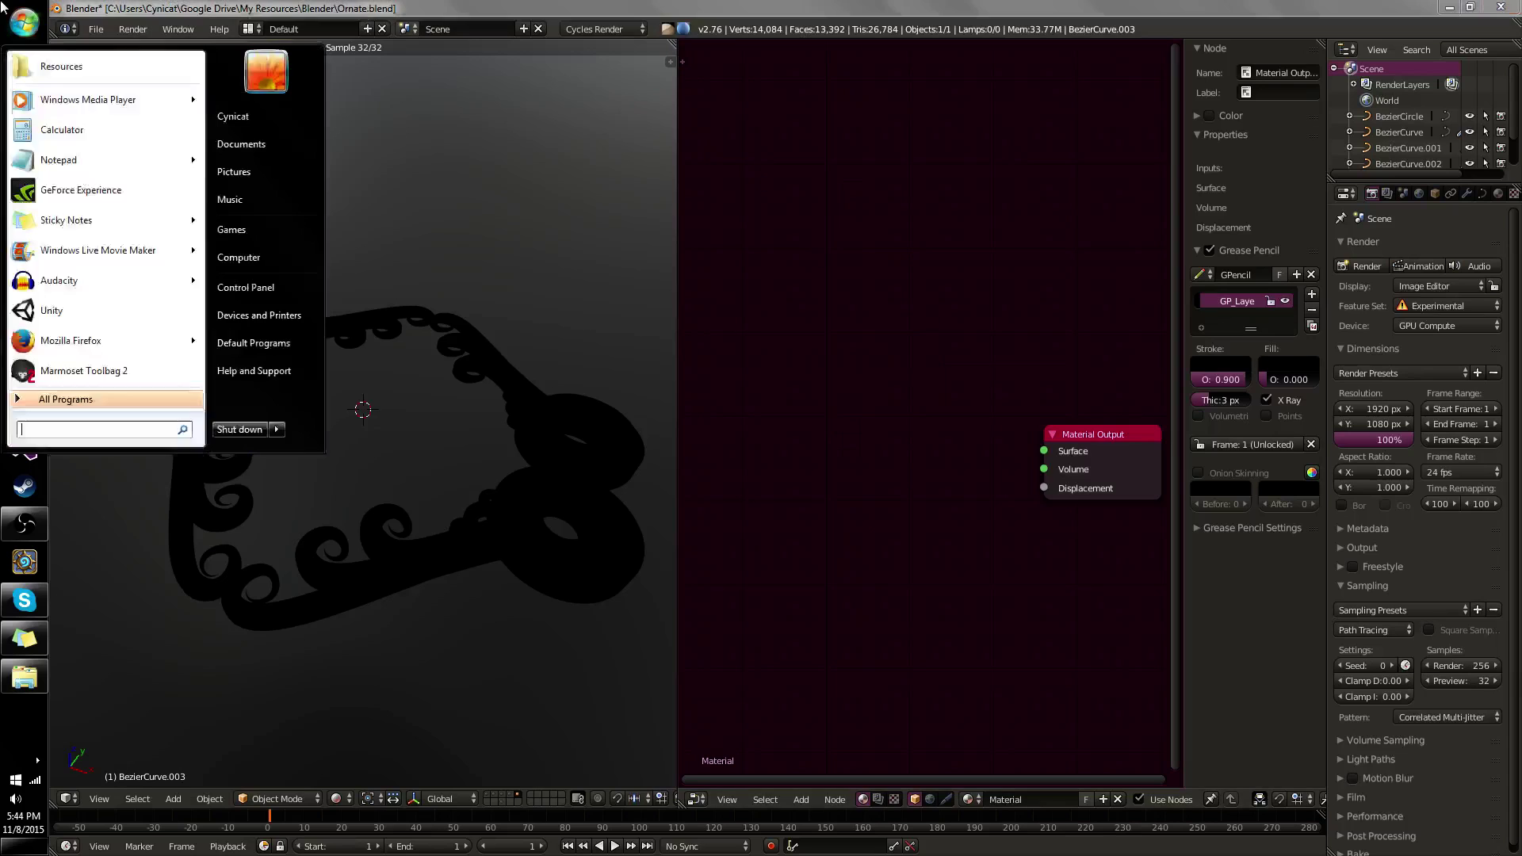
{"action": "left_click", "coordinate": [59, 136]}
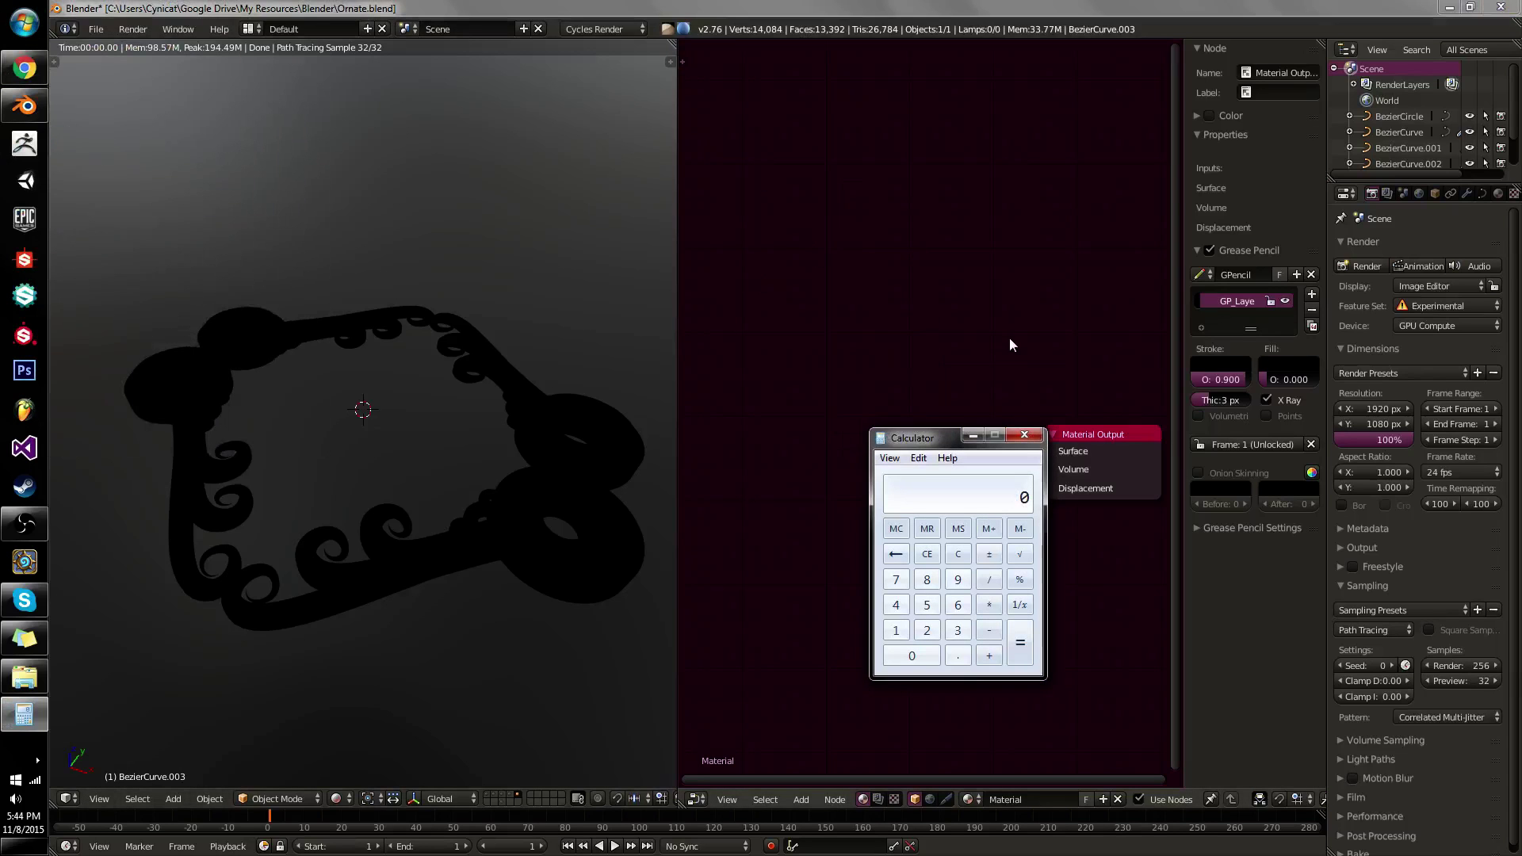
{"action": "left_click", "coordinate": [1033, 439]}
Open a blank Notepad document and switch back to Blender's node editor.
{"action": "key", "text": "super"}
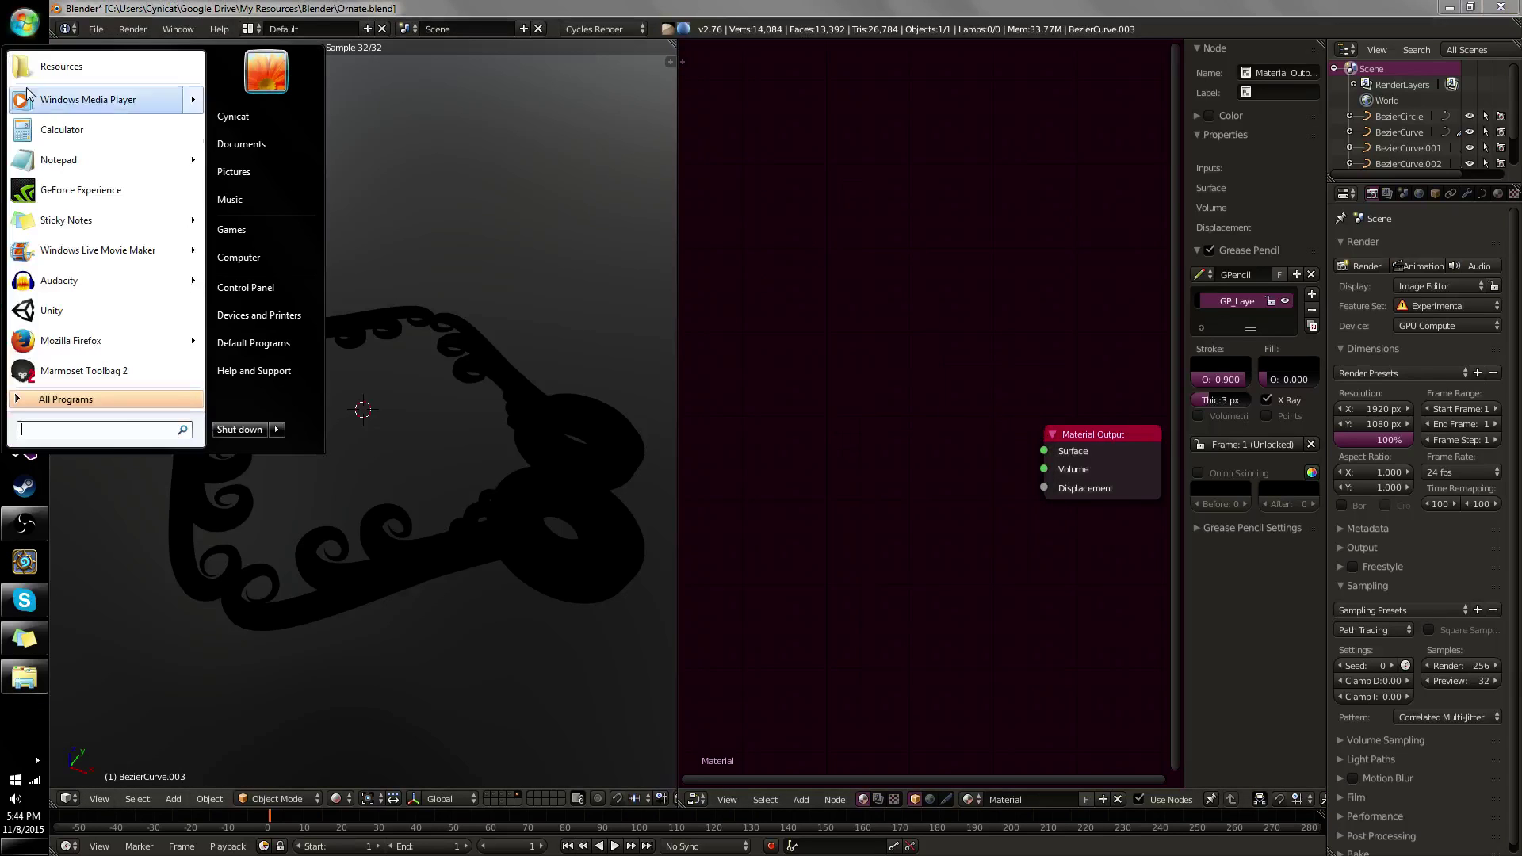
{"action": "left_click", "coordinate": [64, 160]}
{"action": "left_click", "coordinate": [957, 428]}
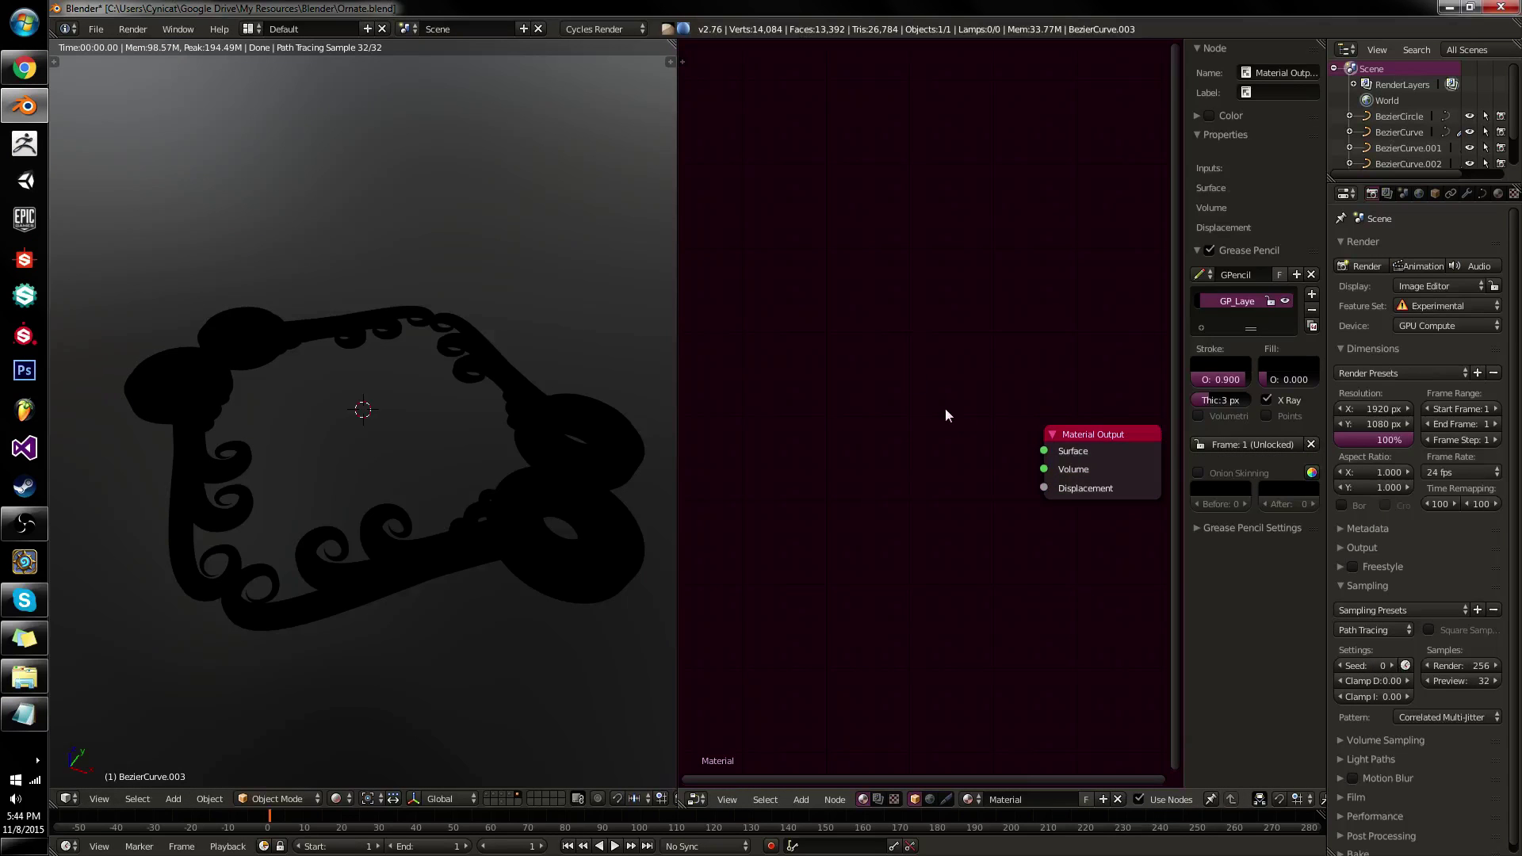
Widen the node editor by narrowing the 3D viewport and bring the blank Notepad window to the front.
{"action": "scroll", "coordinate": [878, 539], "scroll_direction": "down", "scroll_amount": 3, "text": "shift"}
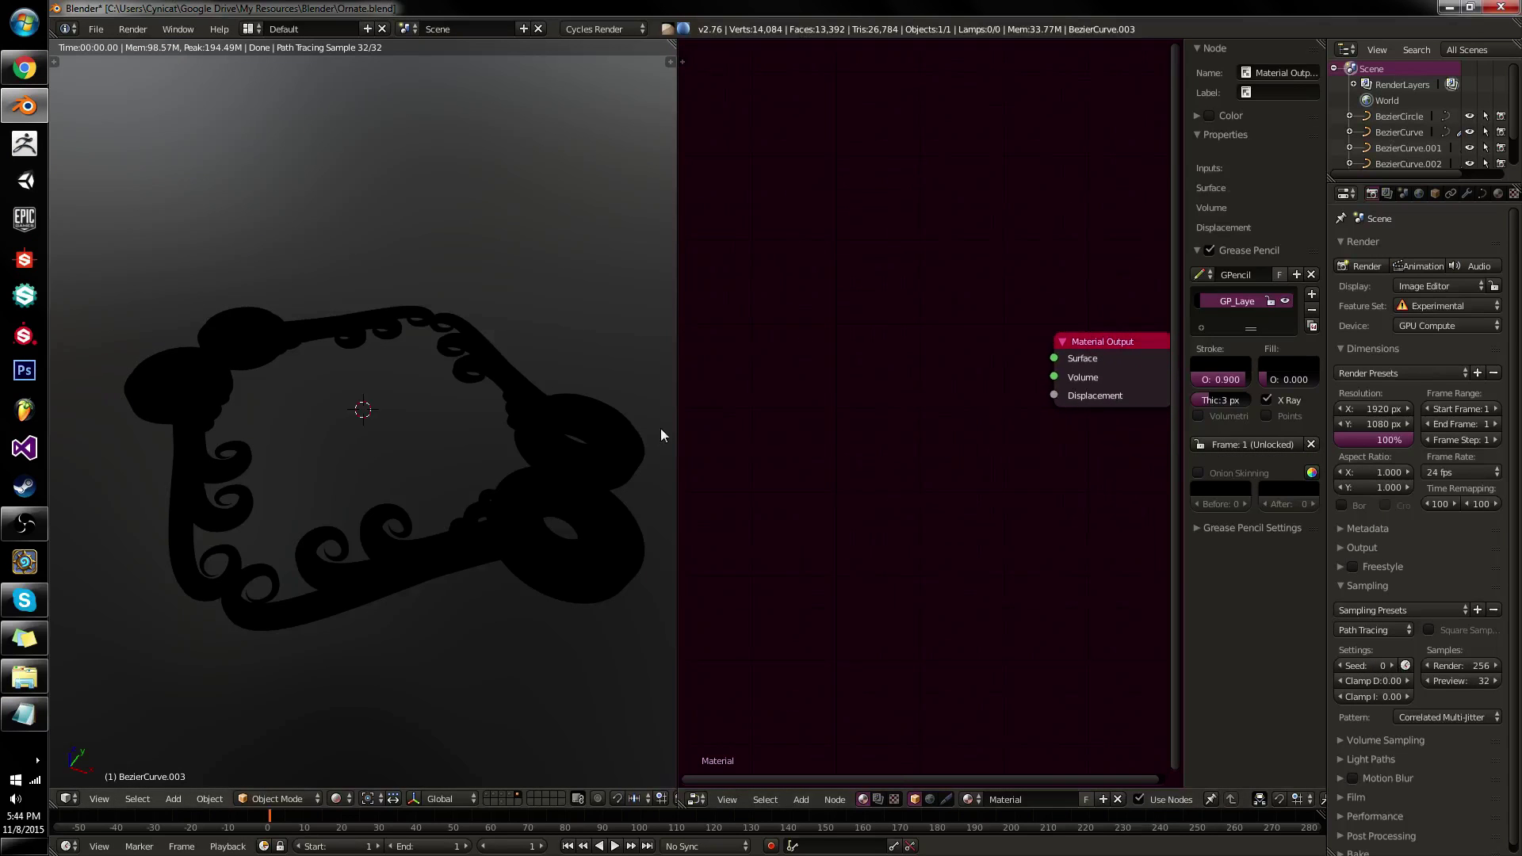
{"action": "left_click_drag", "start_coordinate": [680, 432], "coordinate": [596, 428]}
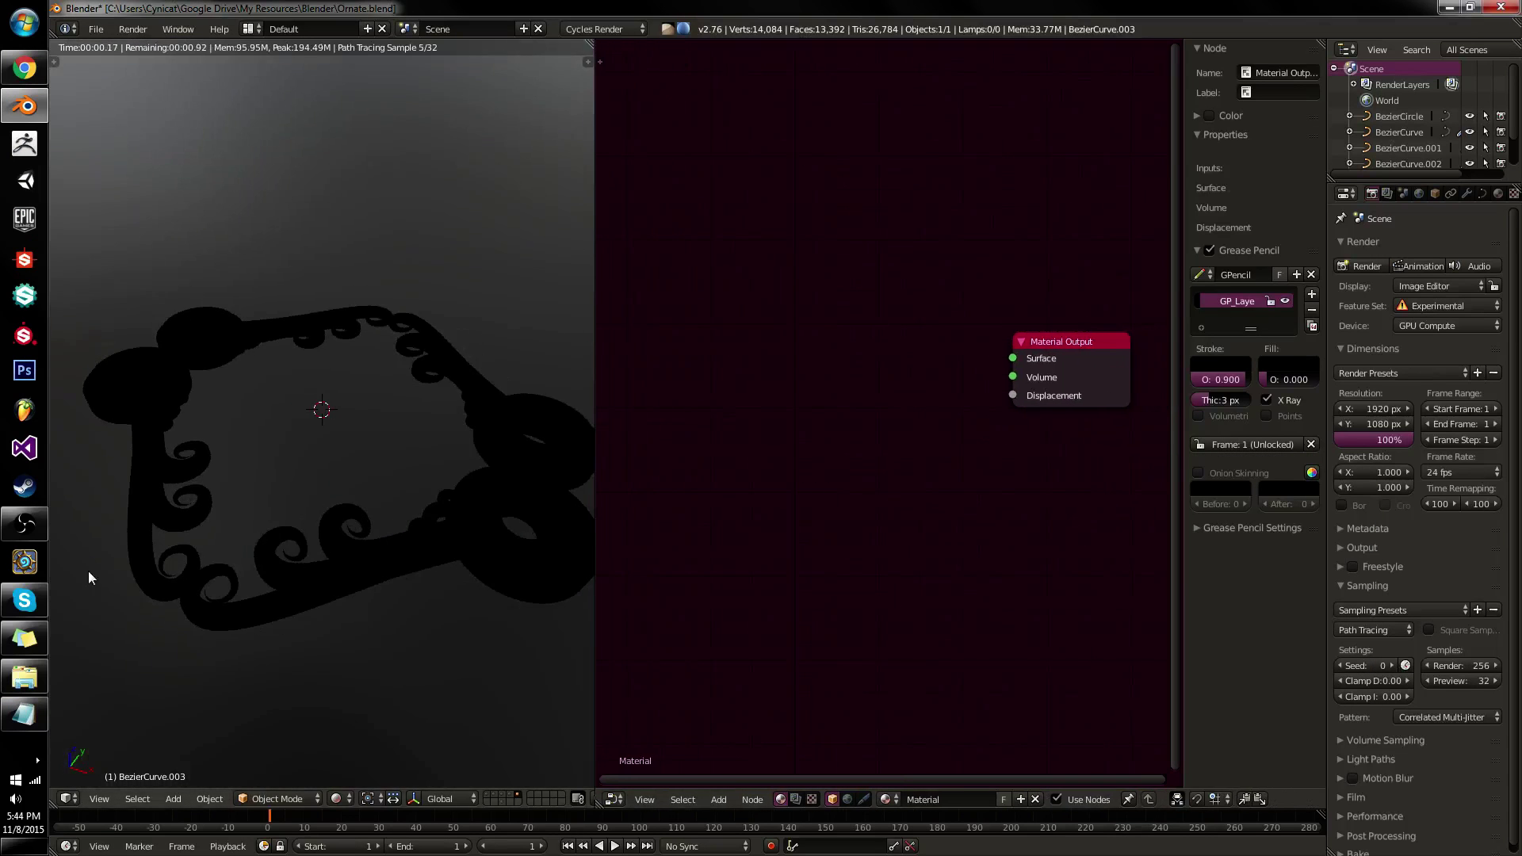
{"action": "left_click", "coordinate": [30, 707]}
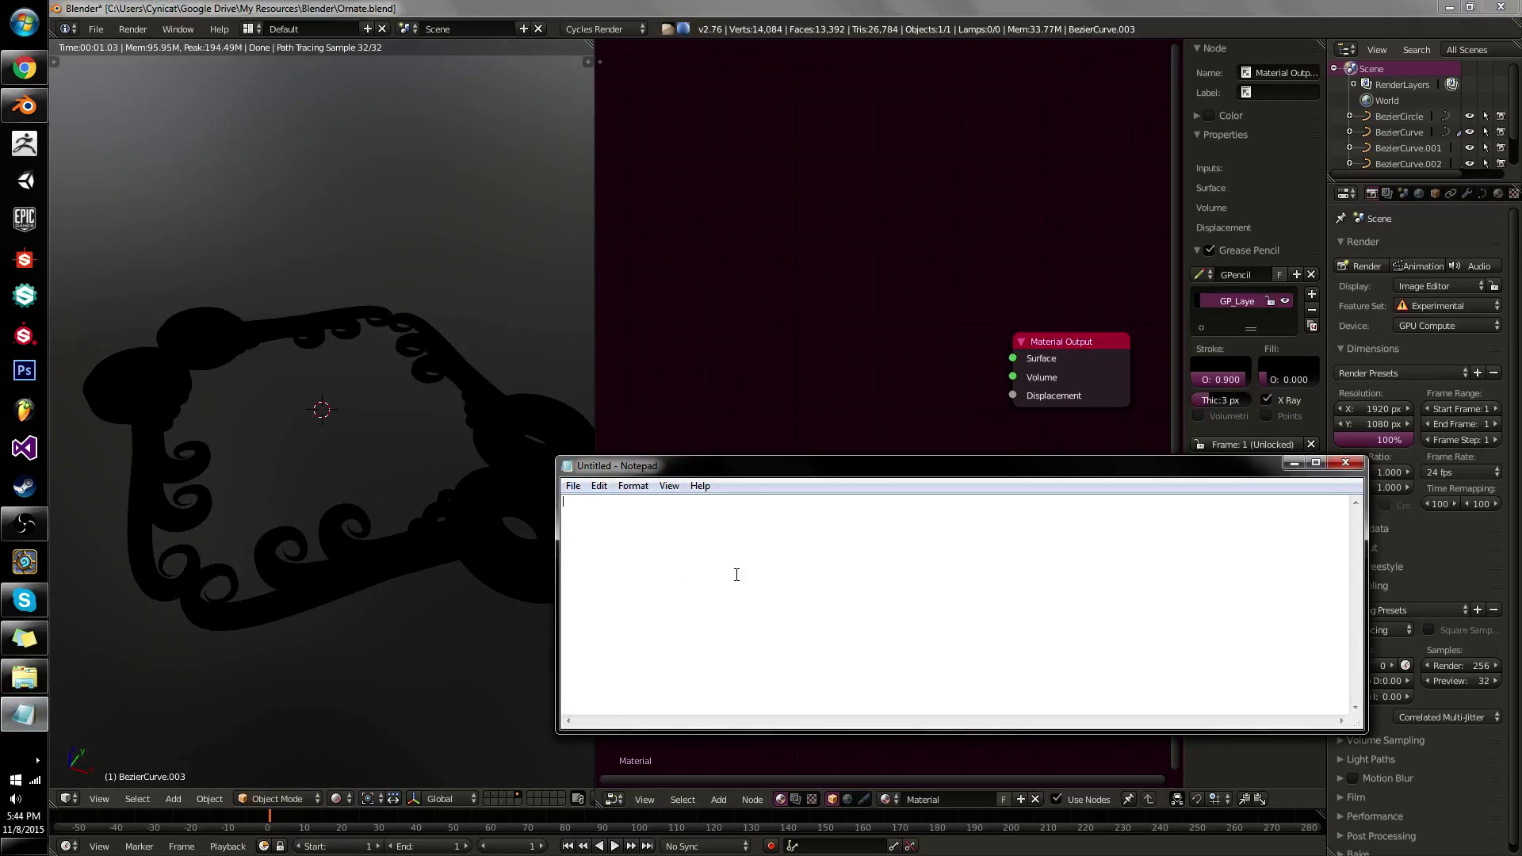
In Blender, add a Diffuse BSDF, connect it to the Material Output's Surface and place it beside that node.
{"action": "left_click", "coordinate": [777, 425]}
{"action": "key", "text": "shift+a"}
{"action": "mouse_move", "coordinate": [806, 201]}
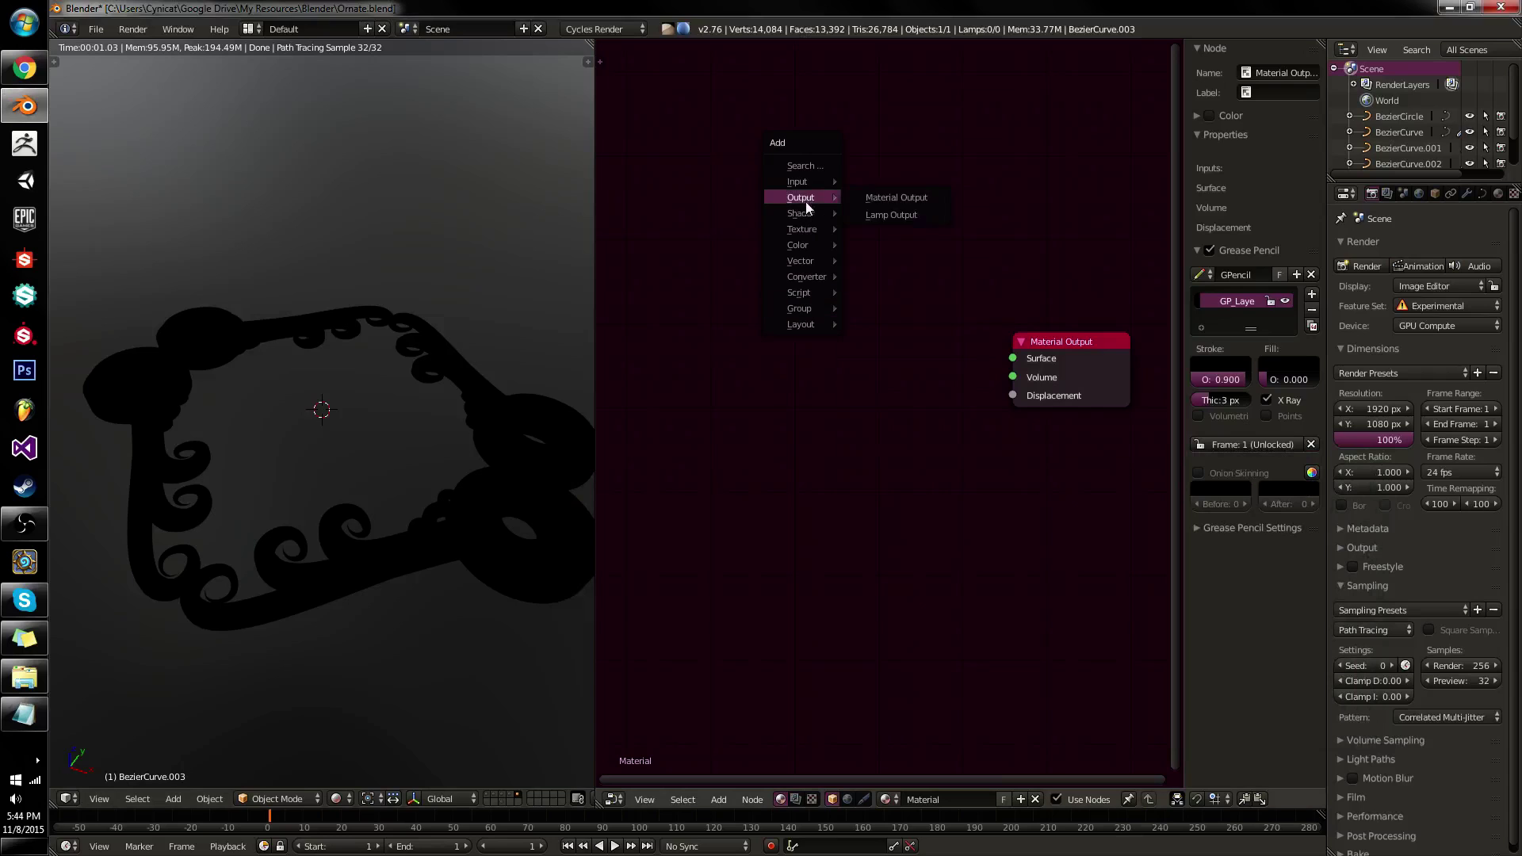
{"action": "left_click", "coordinate": [880, 282]}
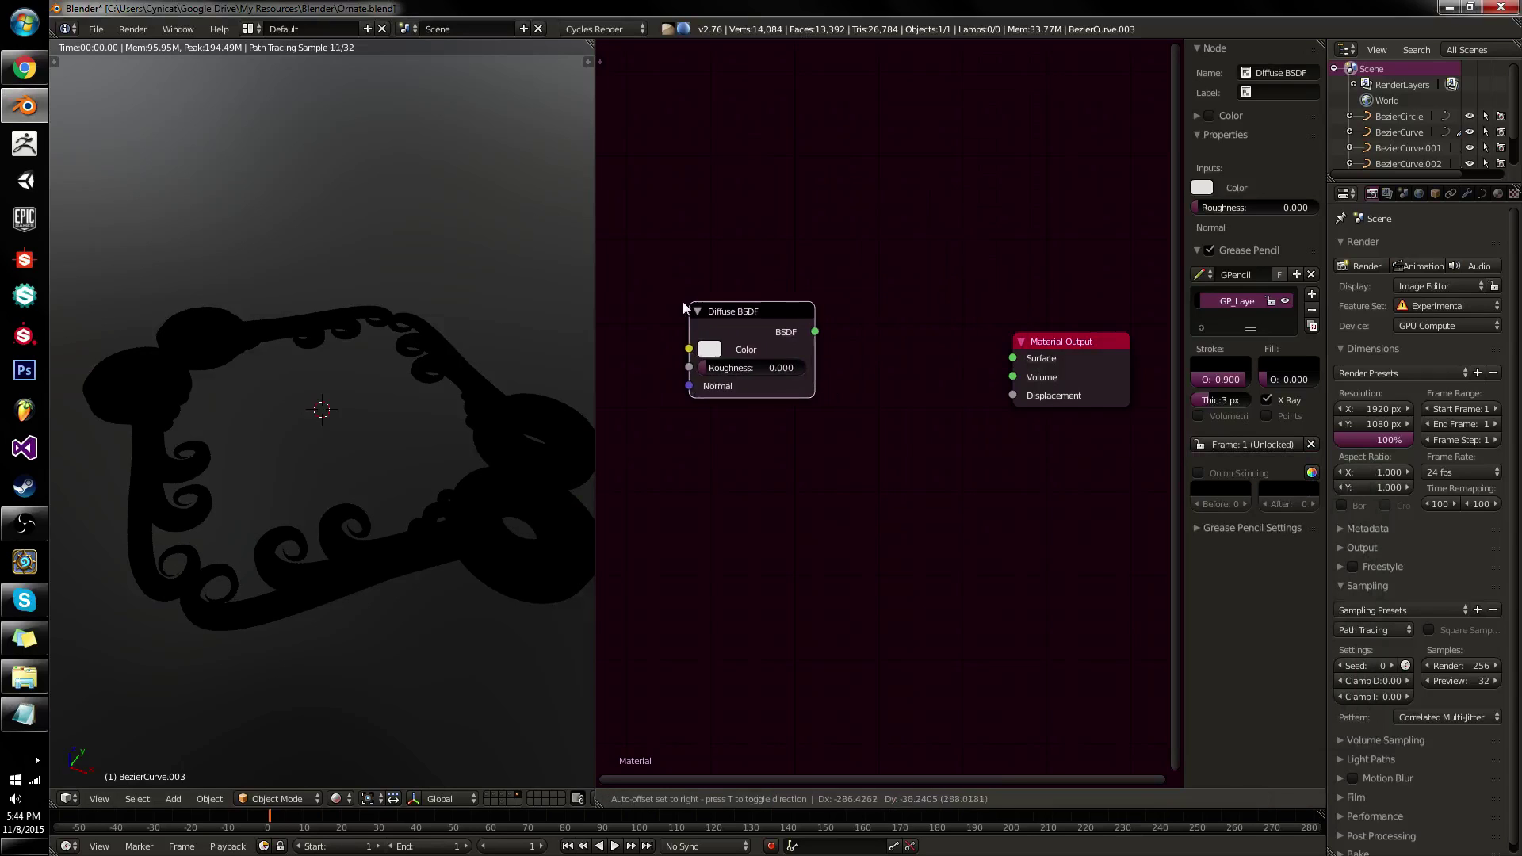
{"action": "left_click", "coordinate": [809, 321]}
{"action": "left_click", "coordinate": [851, 345], "text": "ctrl+shift"}
{"action": "left_click_drag", "start_coordinate": [852, 345], "coordinate": [886, 358]}
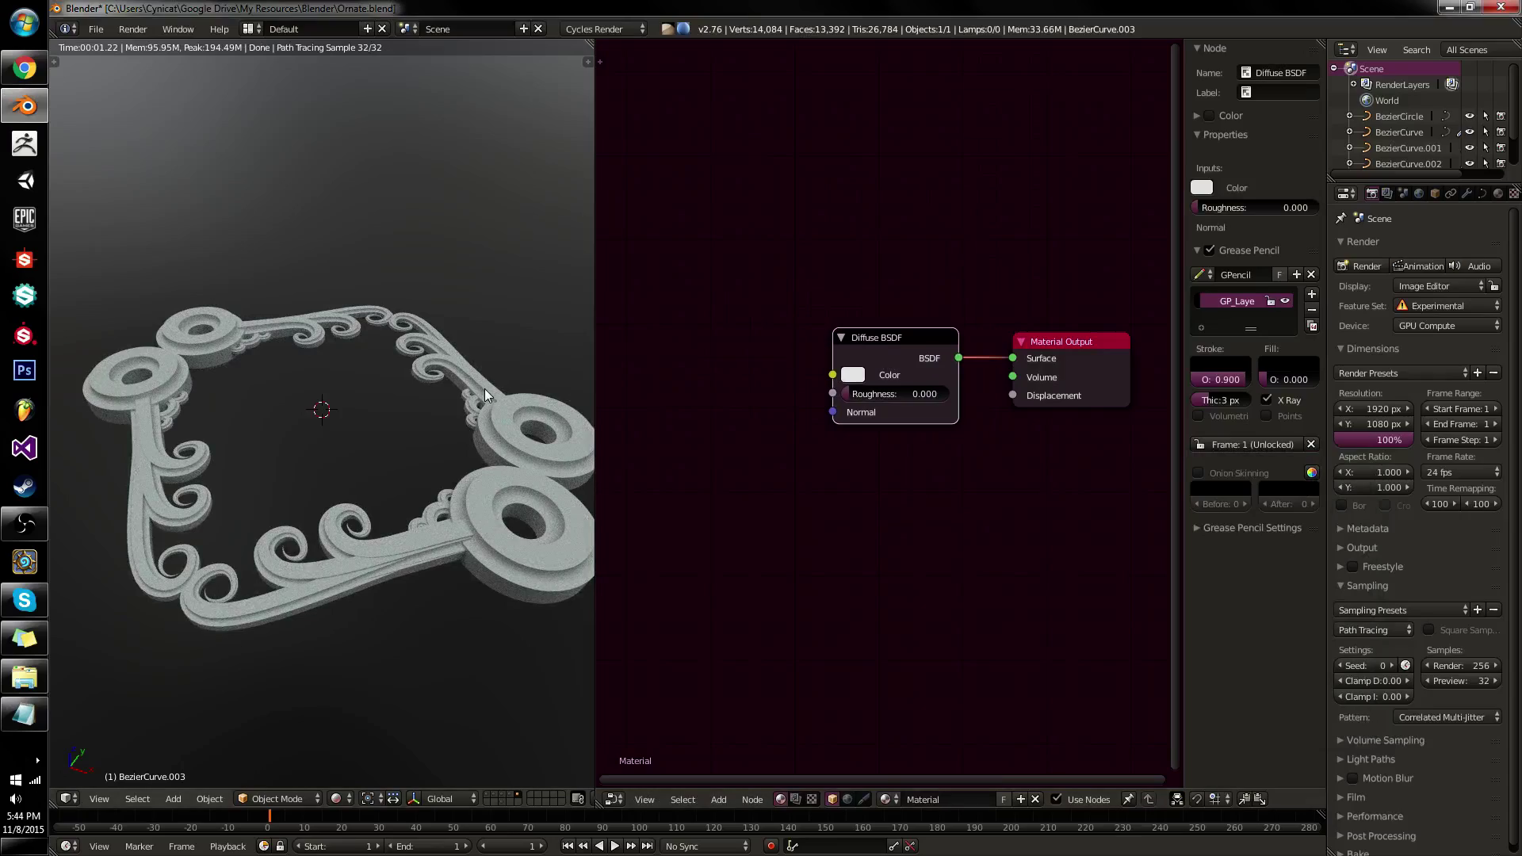
{"action": "middle_click_drag", "start_coordinate": [484, 388], "coordinate": [377, 355]}
{"action": "scroll", "coordinate": [520, 336], "scroll_direction": "up", "scroll_amount": 3}
{"action": "key", "text": "alt+Tab"}
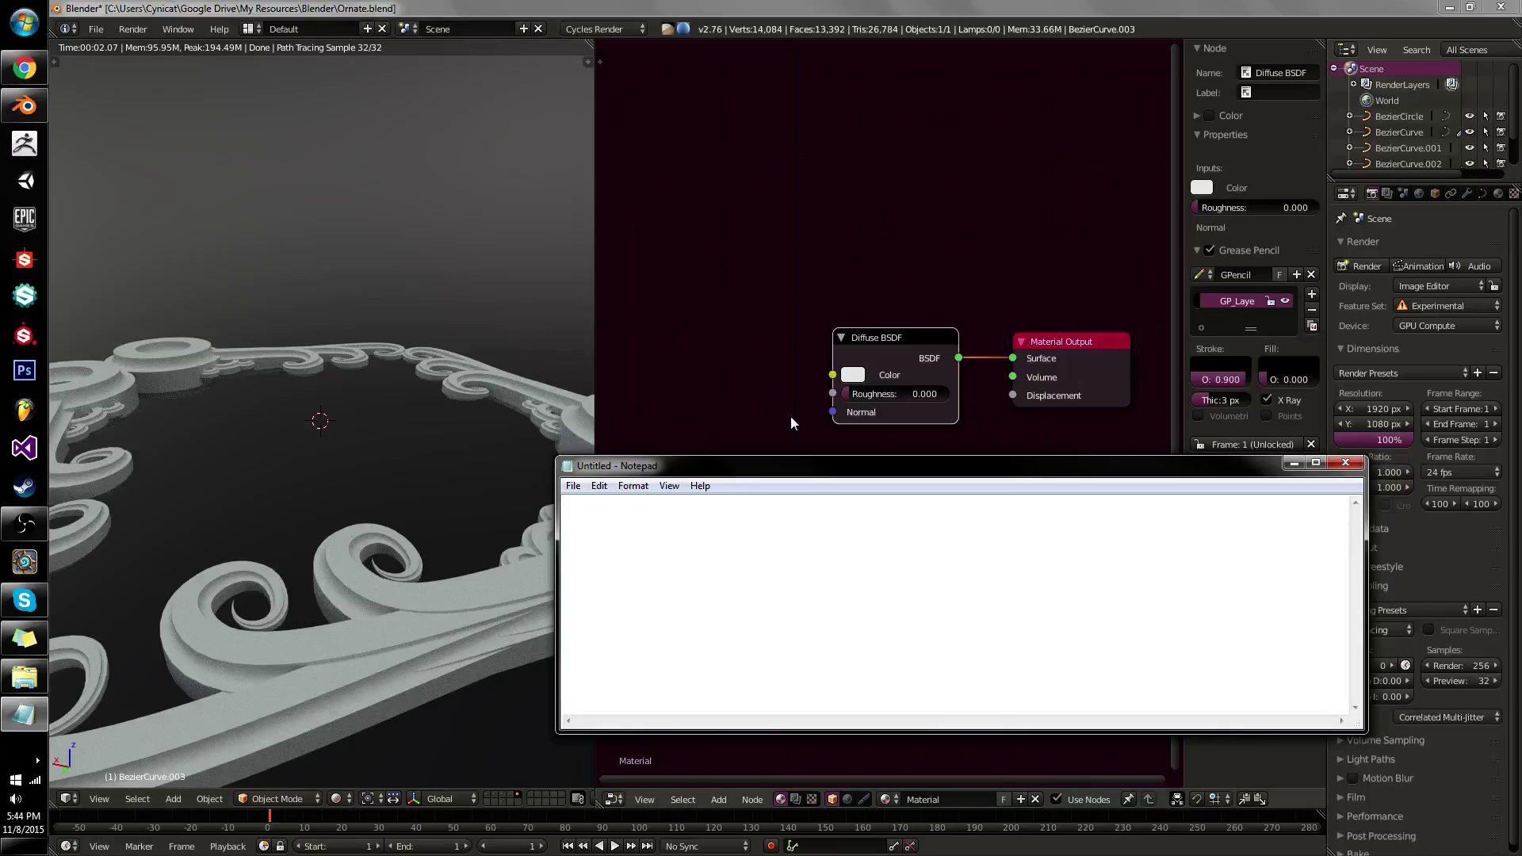
{"action": "left_click", "coordinate": [918, 356]}
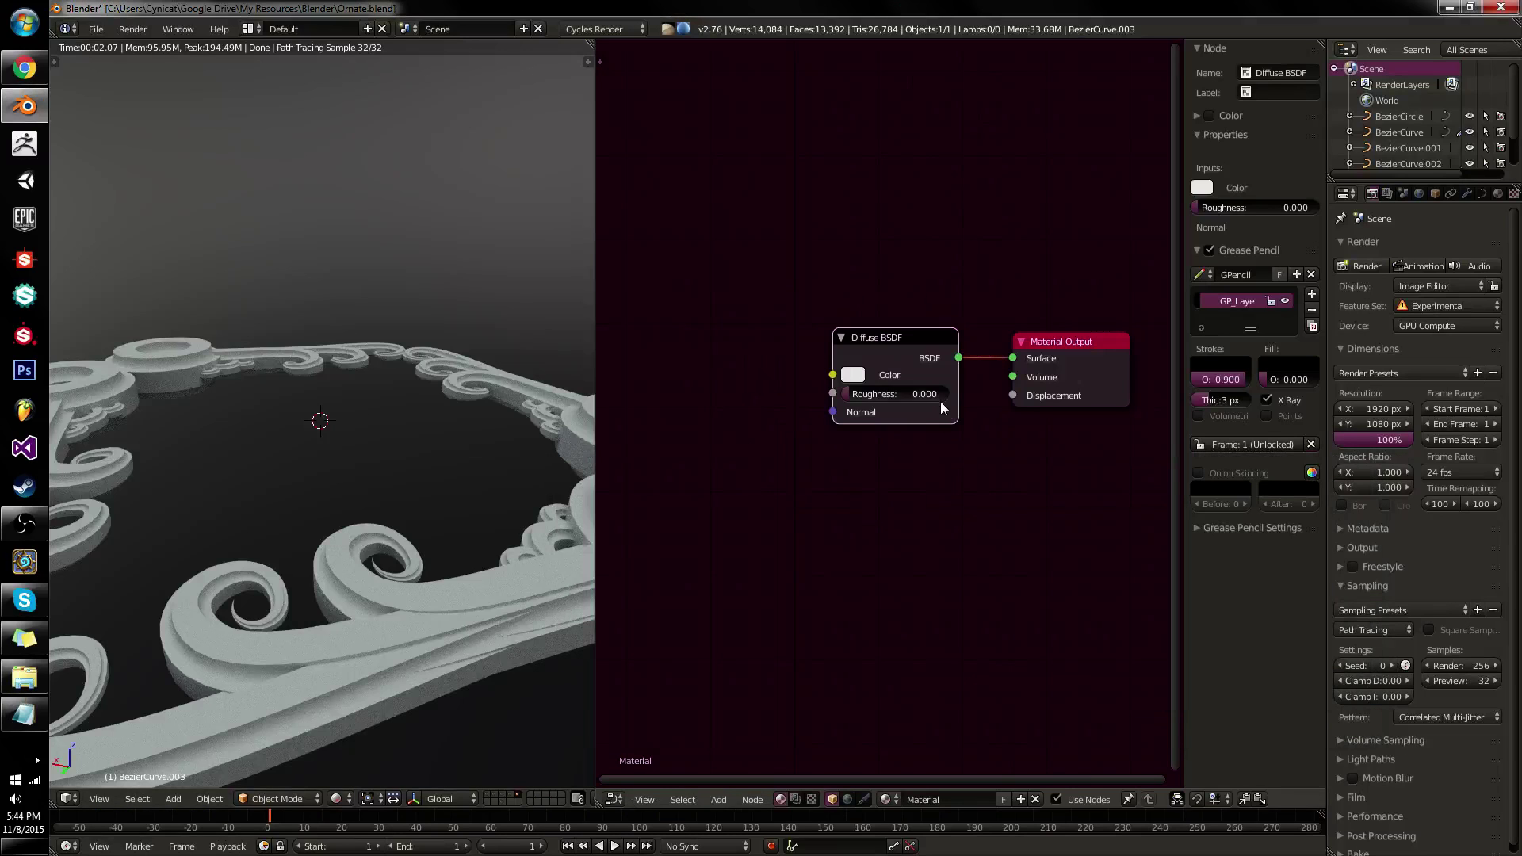
{"action": "key", "text": "alt+Tab"}
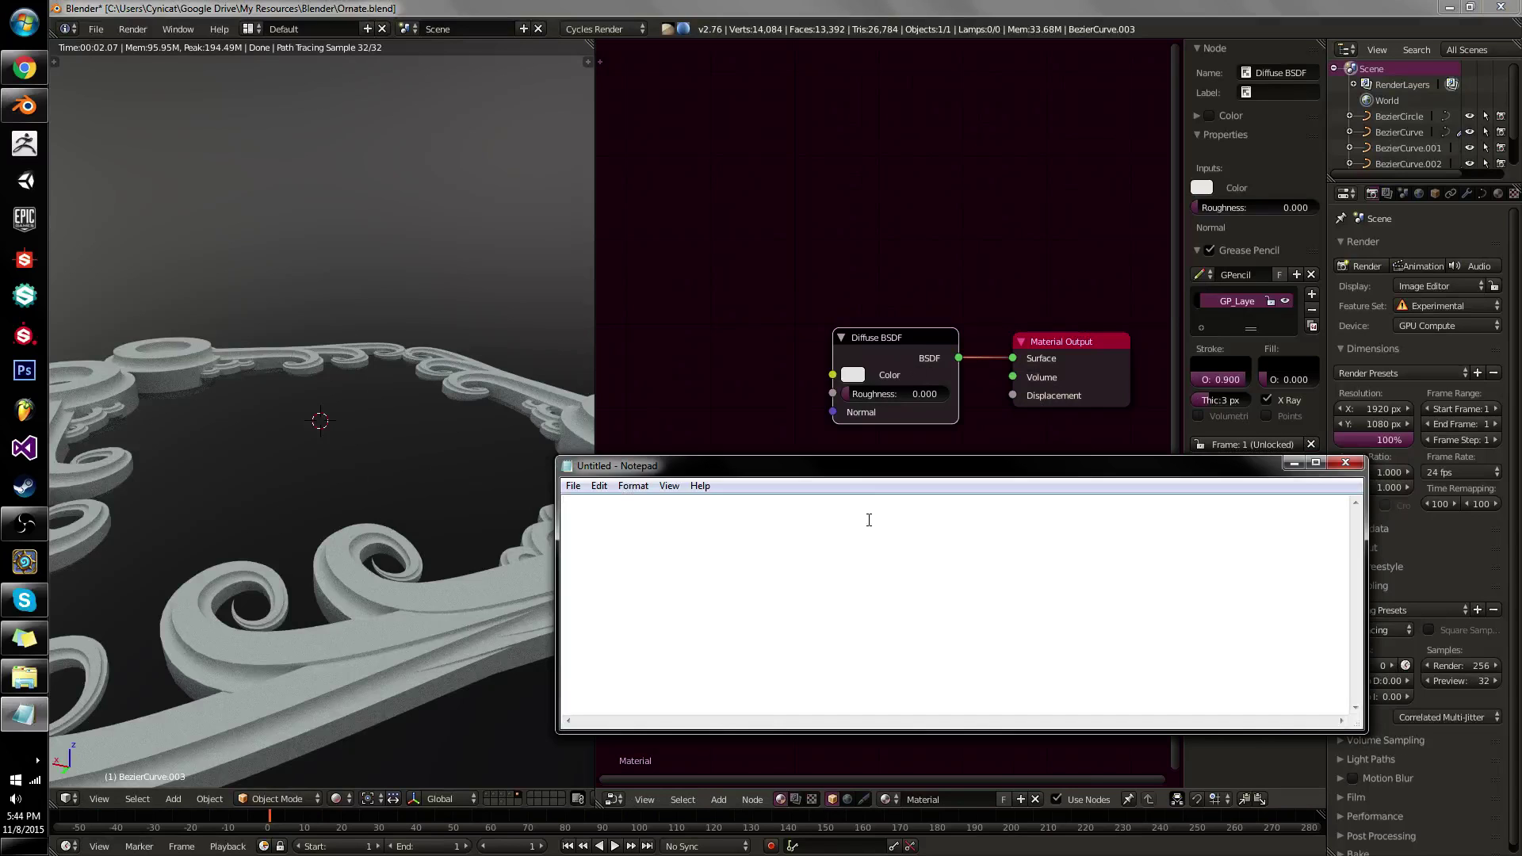
In Blender, select the Material Output node and remove the Grease Pencil layer from the node editor.
{"action": "left_click", "coordinate": [1073, 345]}
{"action": "scroll", "coordinate": [1072, 347], "scroll_direction": "up", "scroll_amount": 4}
{"action": "middle_click_drag", "start_coordinate": [1068, 345], "coordinate": [790, 478]}
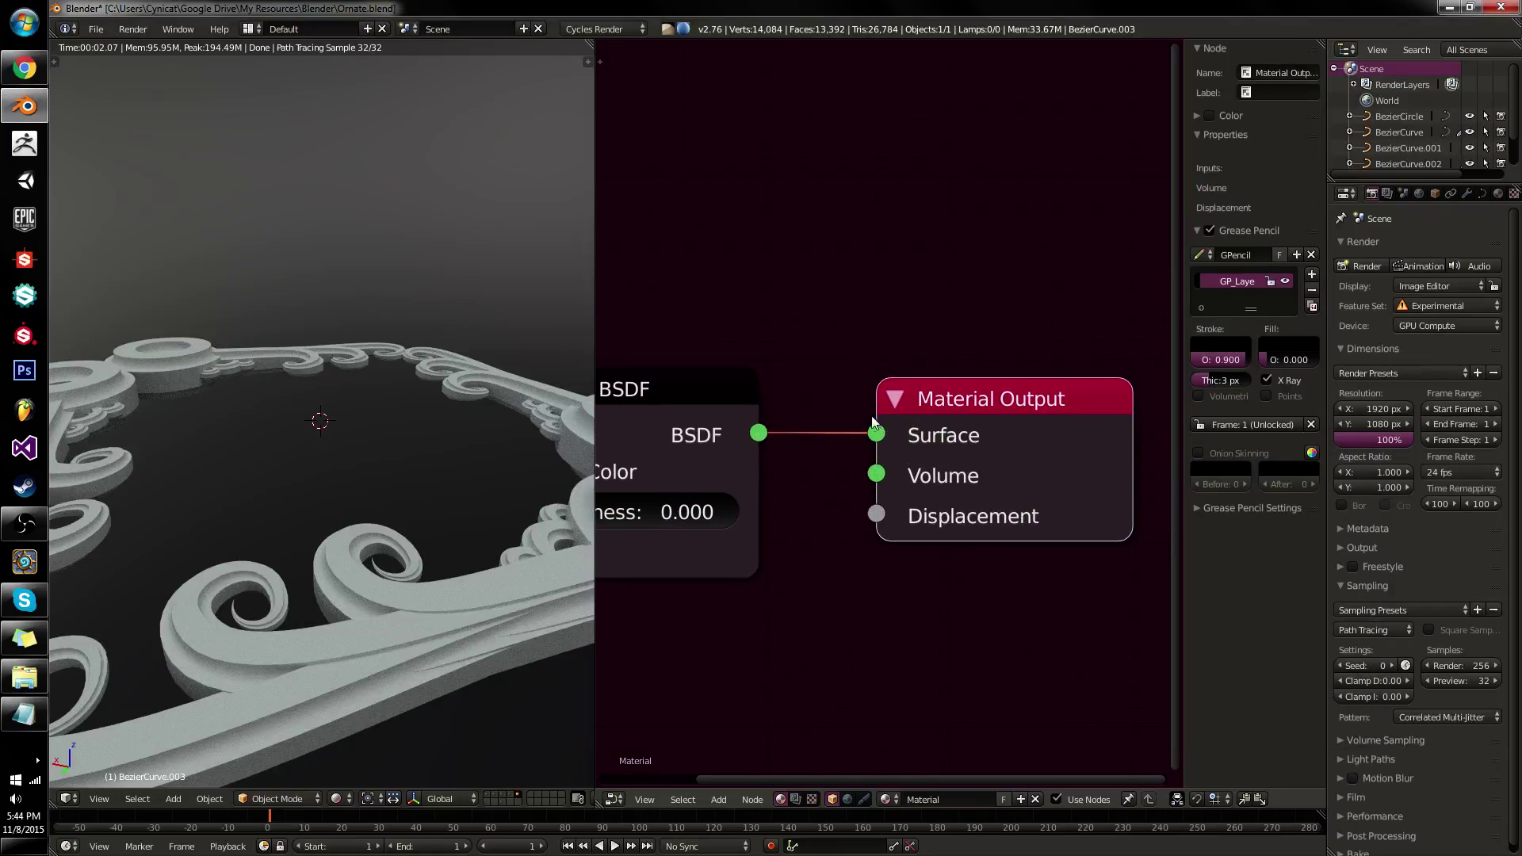
{"action": "middle_click_drag", "start_coordinate": [792, 404], "coordinate": [779, 439]}
{"action": "scroll", "coordinate": [777, 371], "scroll_direction": "down", "scroll_amount": 1}
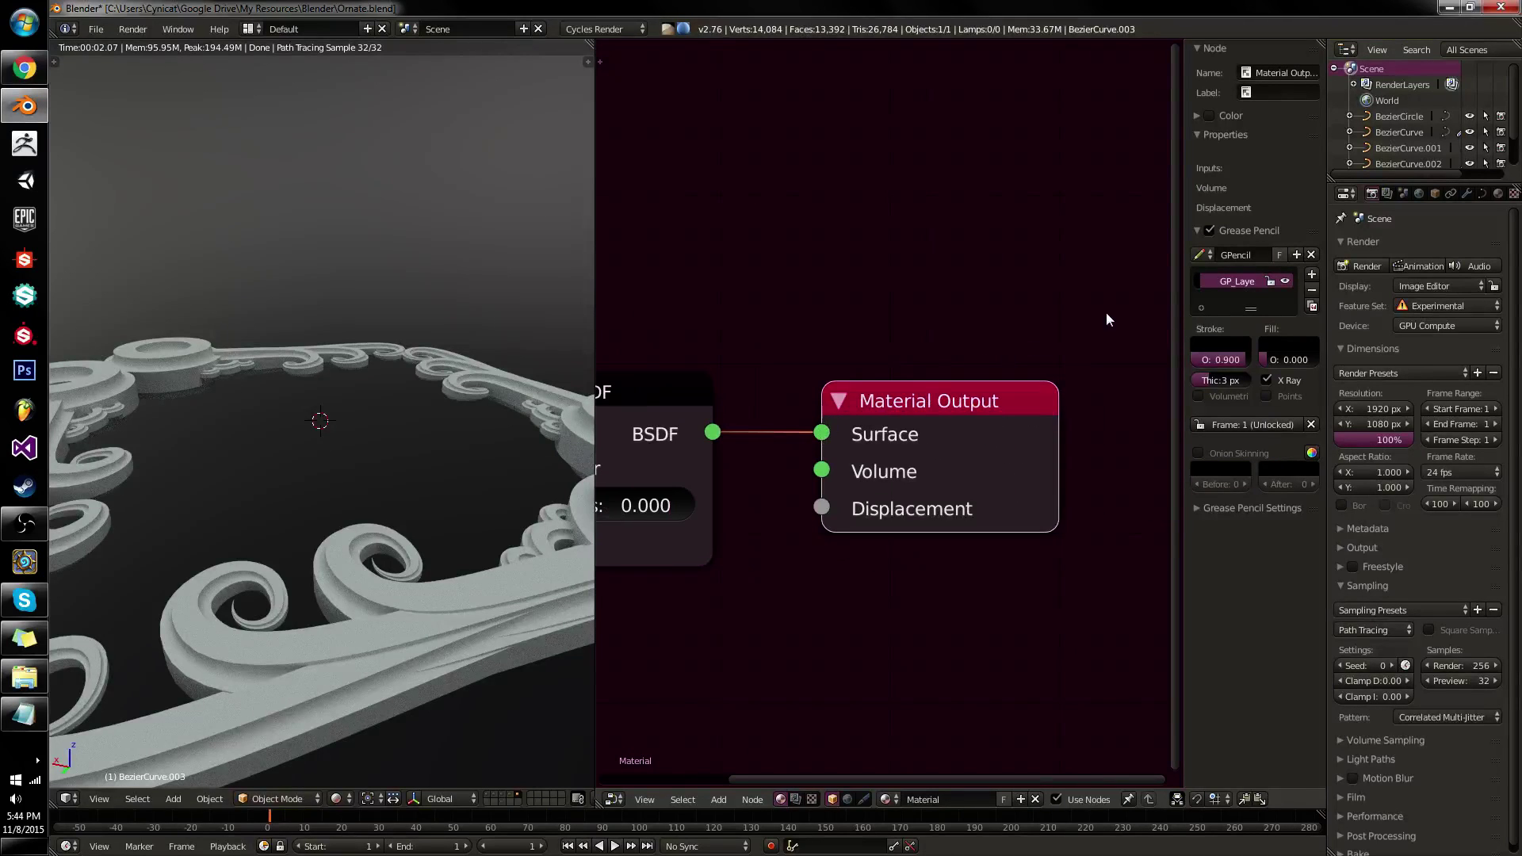
{"action": "left_click", "coordinate": [1309, 290]}
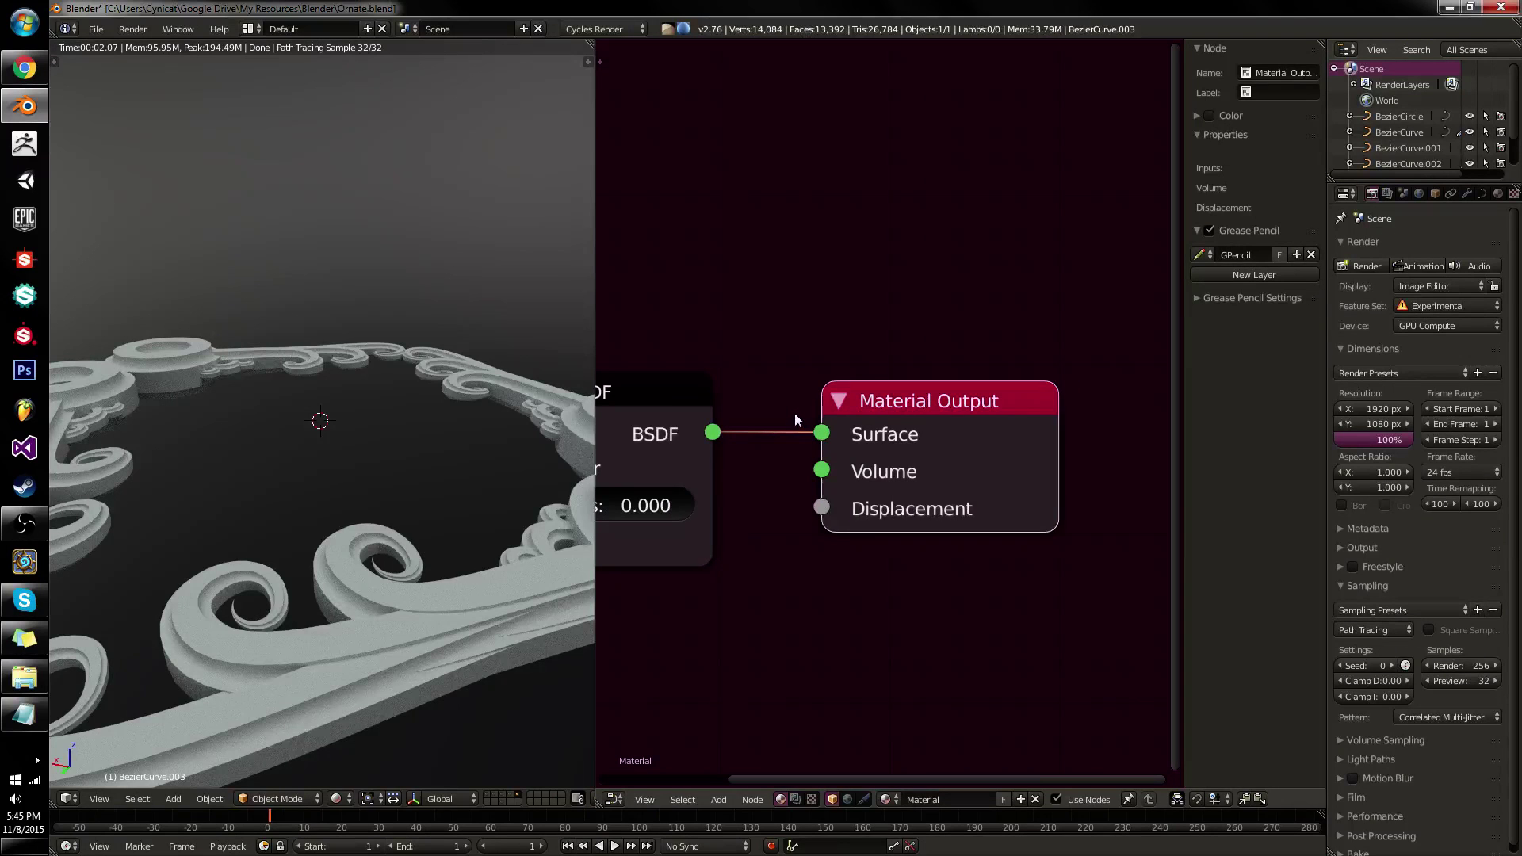
Move the Diffuse BSDF slightly away from the Material Output and examine its Color, Roughness and Normal inputs.
{"action": "middle_click_drag", "start_coordinate": [821, 370], "coordinate": [999, 379]}
{"action": "scroll", "coordinate": [896, 397], "scroll_direction": "down", "scroll_amount": 1}
{"action": "left_click", "coordinate": [772, 433]}
{"action": "left_click_drag", "start_coordinate": [774, 438], "coordinate": [781, 394]}
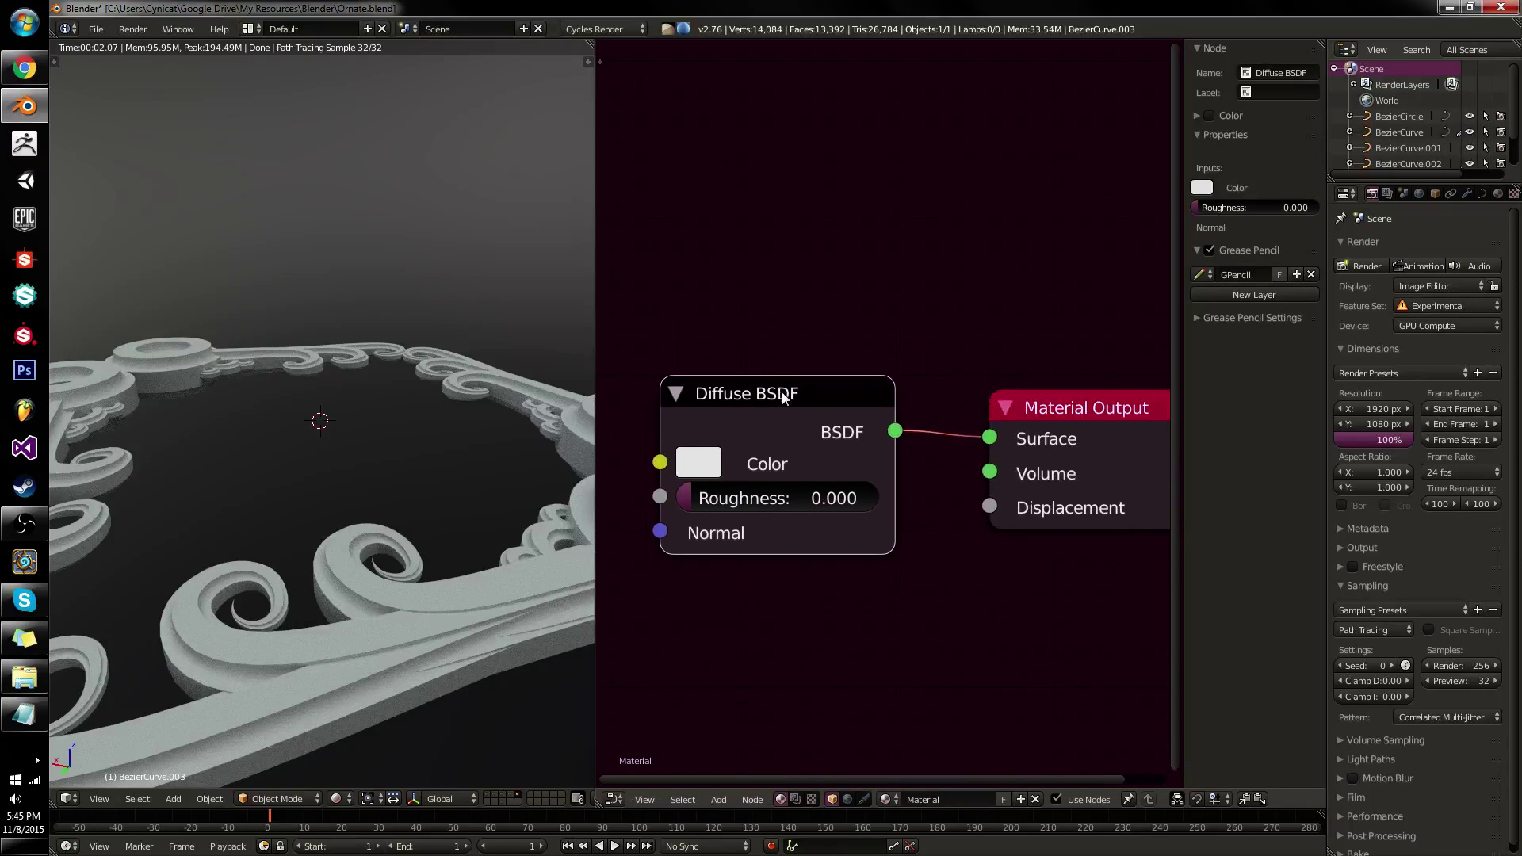
{"action": "mouse_move", "coordinate": [660, 463]}
{"action": "left_mouse_down"}
{"action": "mouse_move", "coordinate": [706, 292]}
{"action": "mouse_move", "coordinate": [774, 278]}
{"action": "mouse_move", "coordinate": [939, 351]}
{"action": "mouse_move", "coordinate": [856, 477]}
{"action": "mouse_move", "coordinate": [661, 475]}
{"action": "left_mouse_up"}
{"action": "middle_click_drag", "start_coordinate": [683, 421], "coordinate": [878, 379]}
{"action": "left_click", "coordinate": [846, 432]}
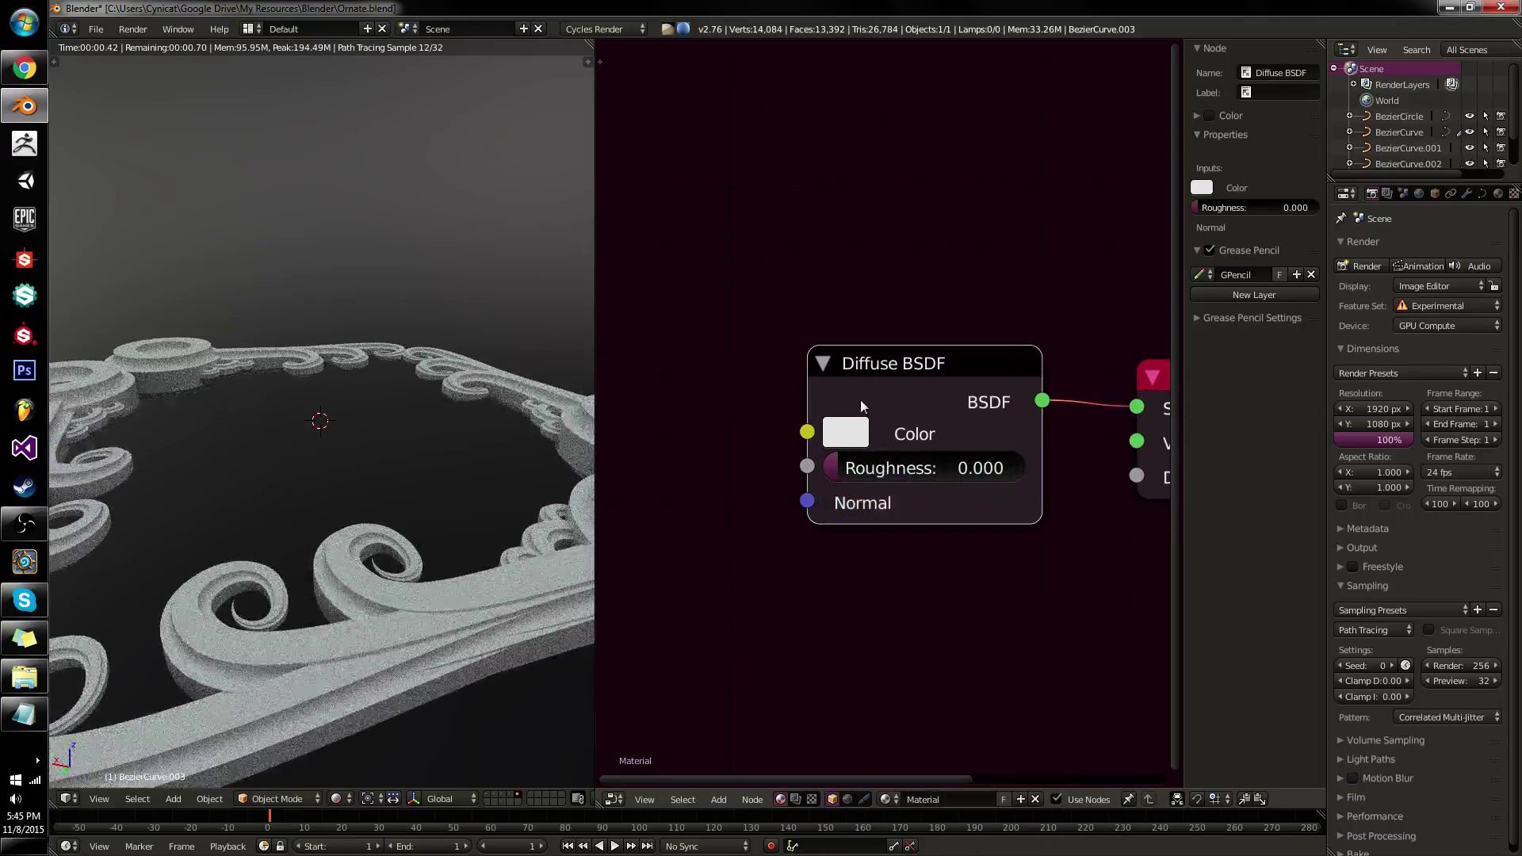
{"action": "left_click_drag", "start_coordinate": [807, 466], "coordinate": [735, 478]}
{"action": "key", "text": "Home"}
Add a Geometry node, connect its Normal output to the Diffuse BSDF's Normal input, and delete the Geometry node again.
{"action": "key", "text": "shift+a"}
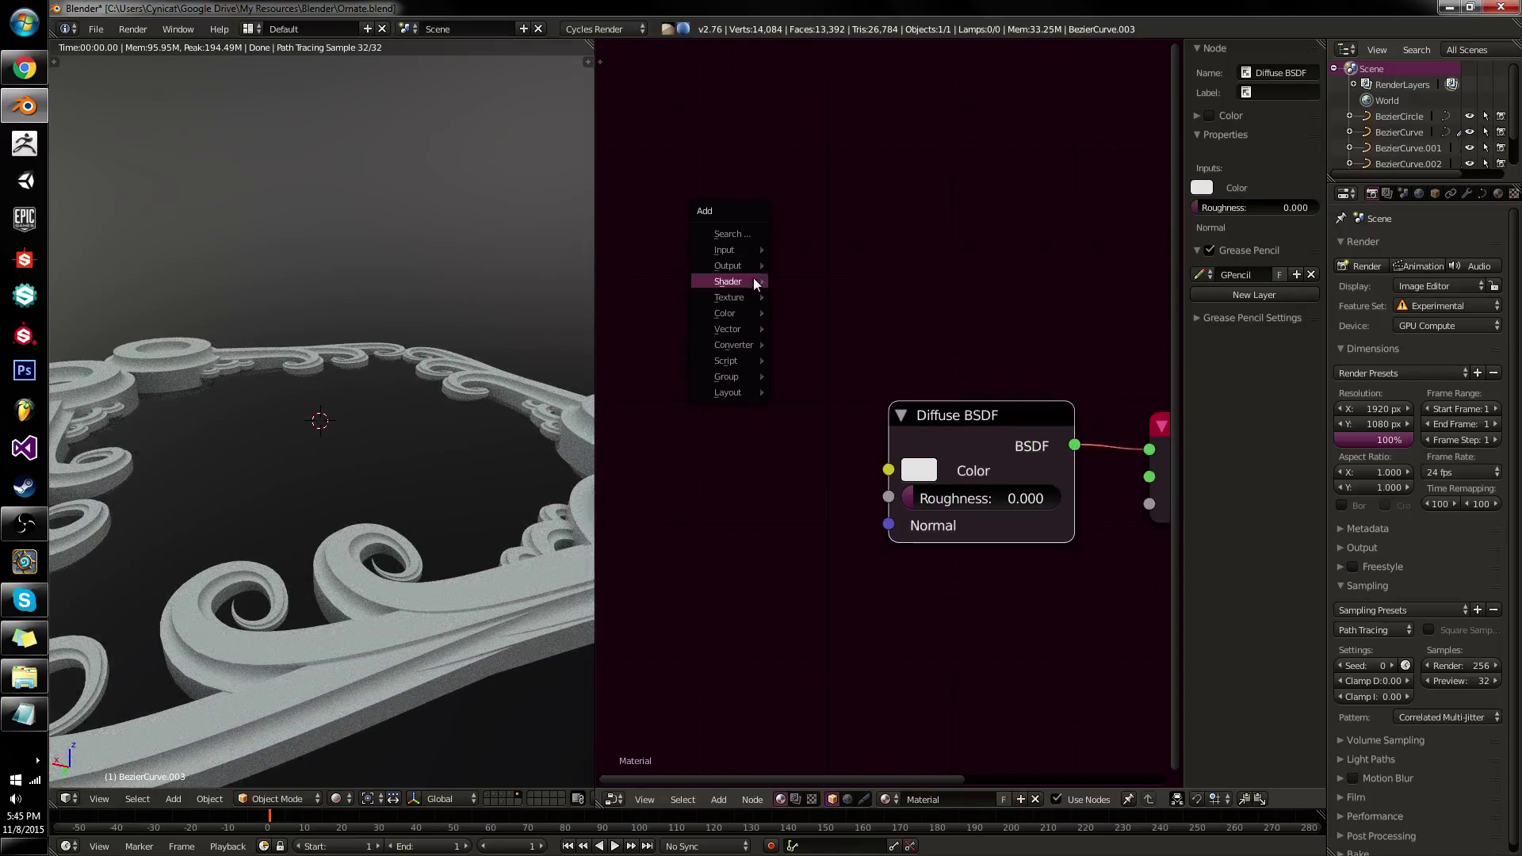
{"action": "mouse_move", "coordinate": [737, 249]}
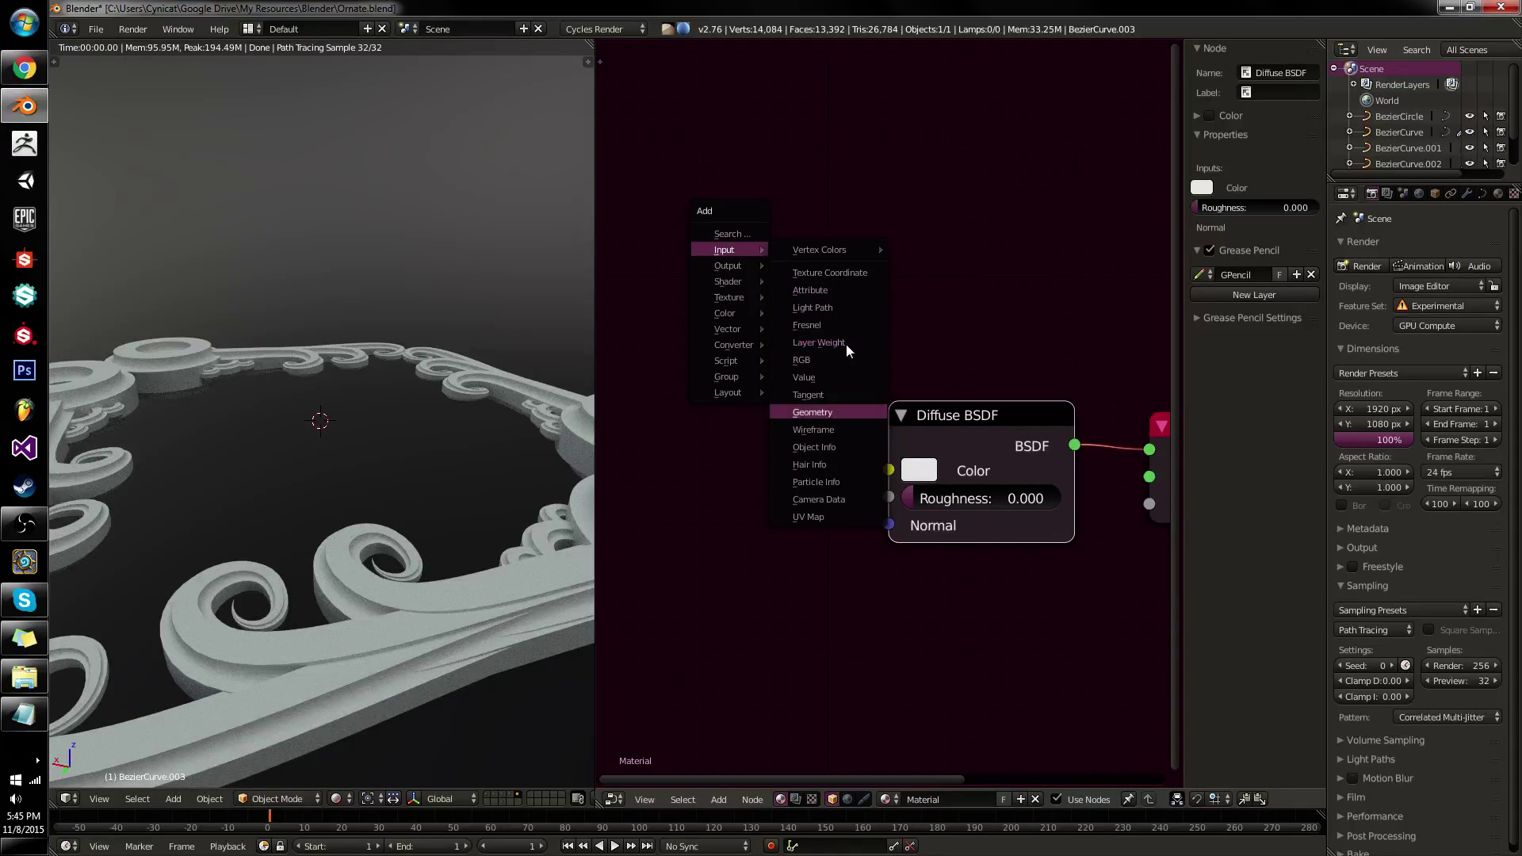
{"action": "left_click", "coordinate": [812, 412]}
{"action": "left_click_drag", "start_coordinate": [727, 333], "coordinate": [887, 524]}
{"action": "left_click_drag", "start_coordinate": [670, 358], "coordinate": [764, 536]}
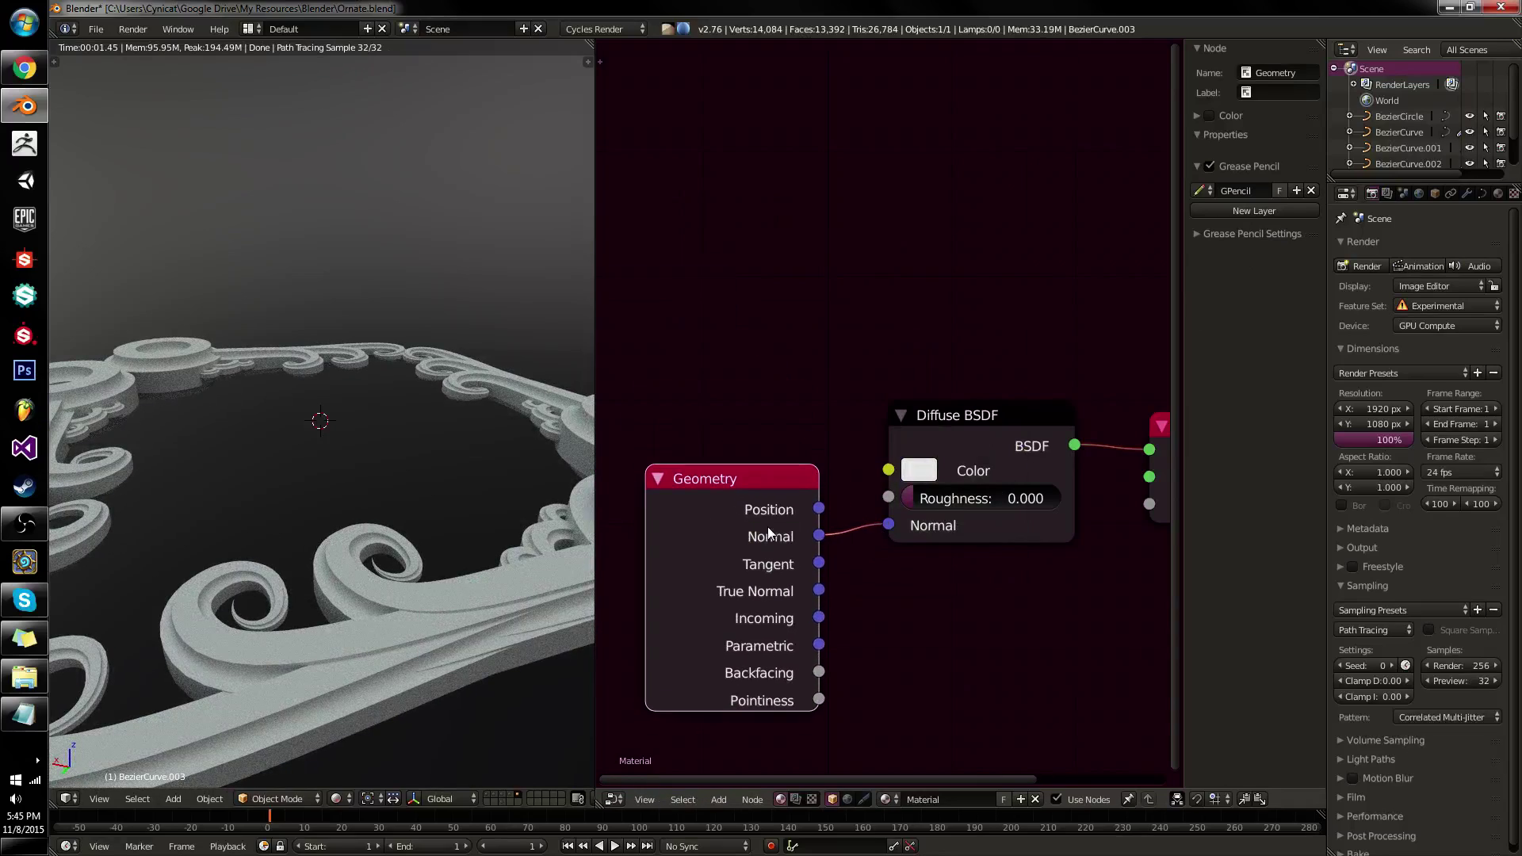
{"action": "key", "text": "x"}
Switch to the blank Notepad document and start its first line with "Surface".
{"action": "left_click", "coordinate": [24, 713]}
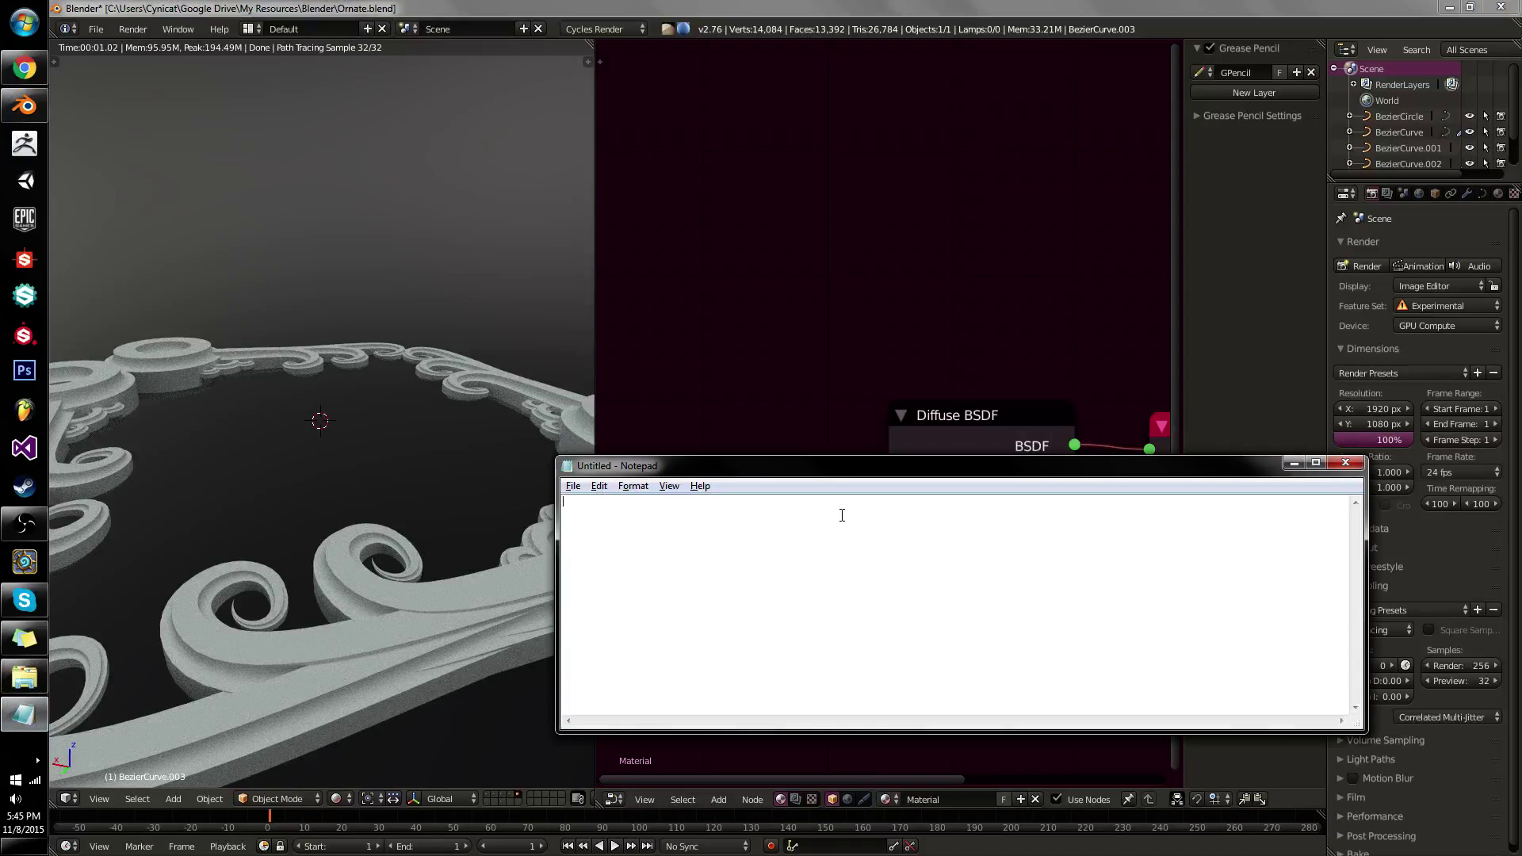
{"action": "type", "text": "Surface"}
{"action": "key", "text": "BackSpace"}
In Blender, reattach the link at the Material Output's Surface socket and move the Diffuse BSDF level with it.
{"action": "left_click", "coordinate": [1045, 344]}
{"action": "scroll", "coordinate": [895, 349], "scroll_direction": "up", "scroll_amount": 4}
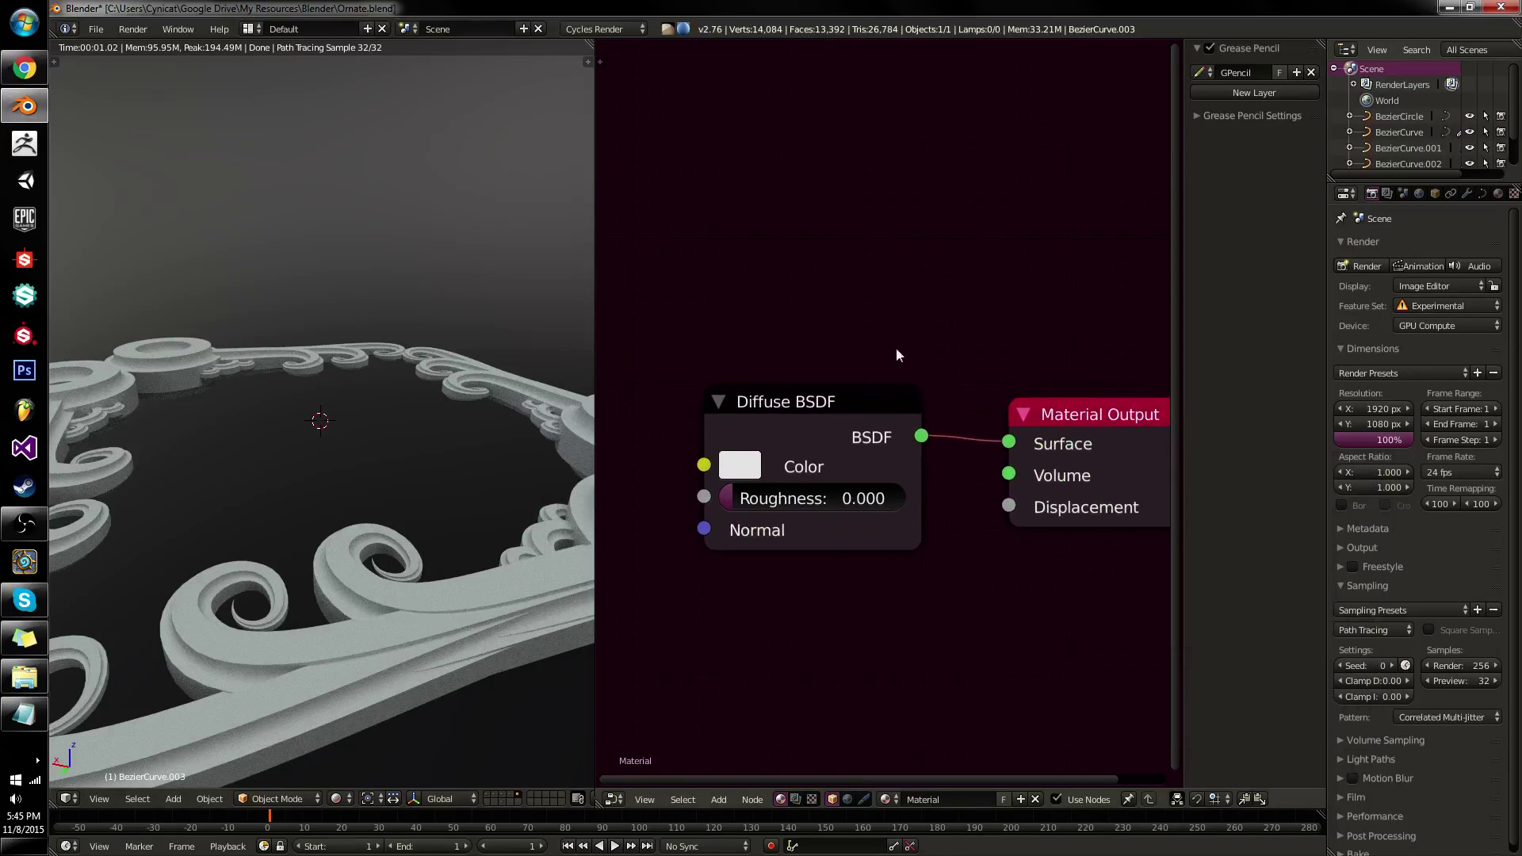
{"action": "middle_click_drag", "start_coordinate": [1000, 426], "coordinate": [891, 444]}
{"action": "left_click_drag", "start_coordinate": [922, 463], "coordinate": [924, 464]}
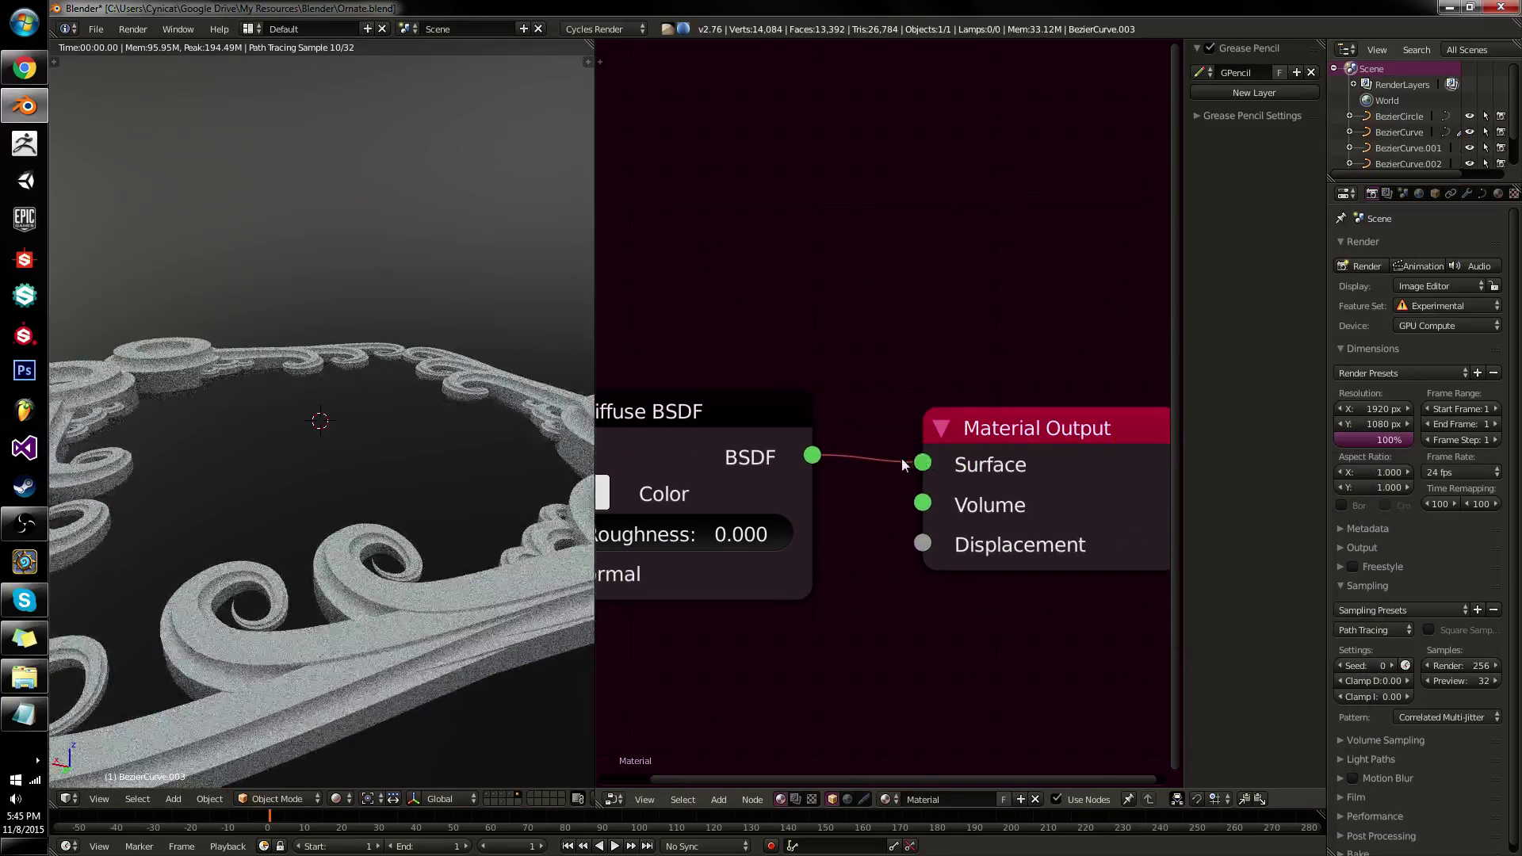
{"action": "left_click_drag", "start_coordinate": [815, 453], "coordinate": [860, 431]}
In Notepad, complete the line so it reads "Surface = Diffuse()".
{"action": "key", "text": "alt+Tab"}
{"action": "type", "text": "Di"}
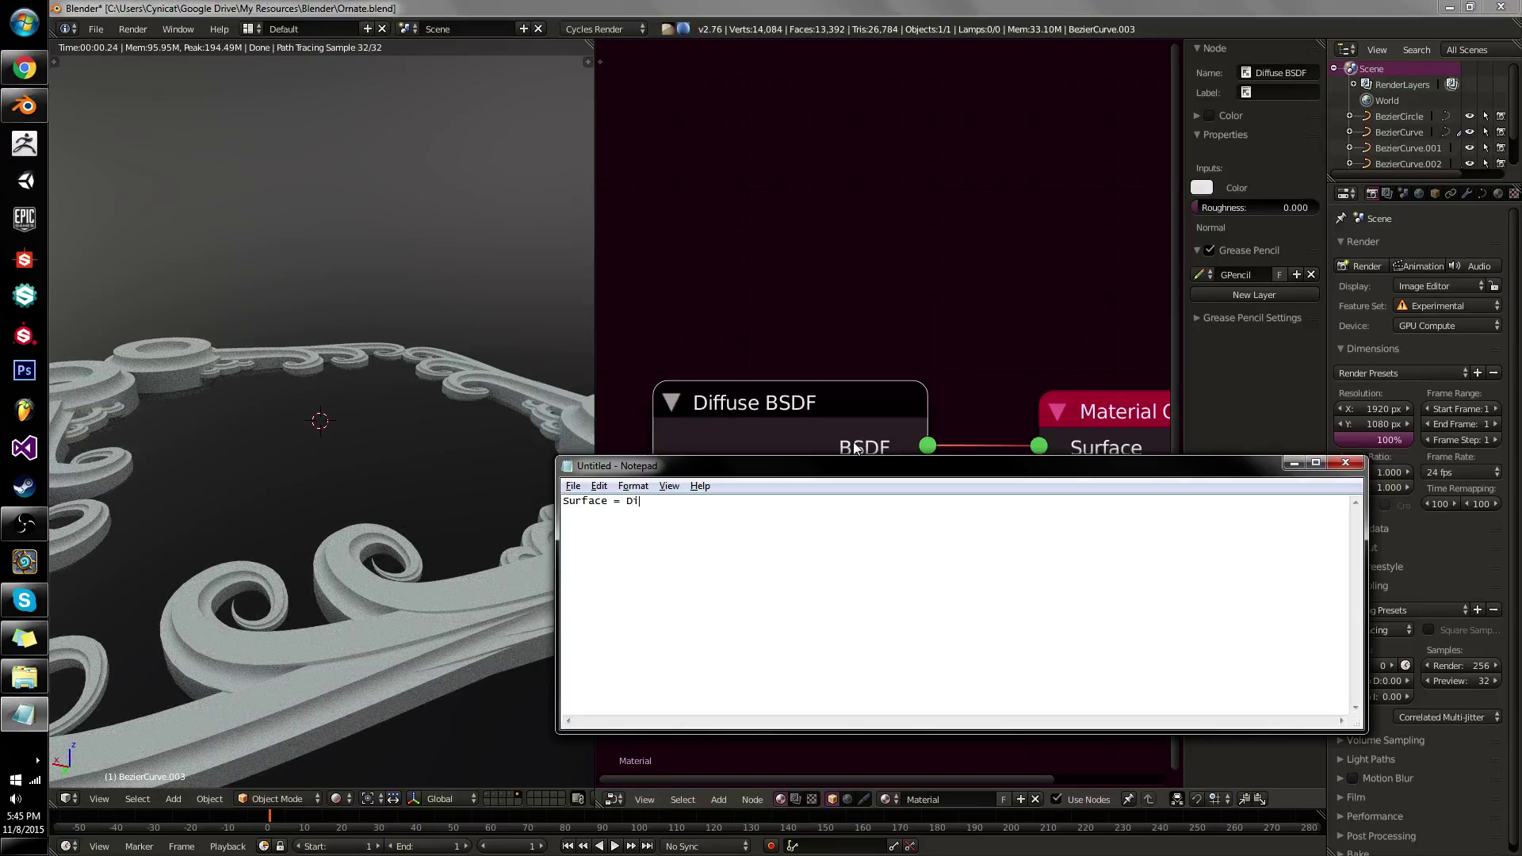
{"action": "type", "text": "ffuse()"}
Check the Diffuse BSDF's inputs in Blender and write "Light Gray, 0.0, Geometry.Normal" inside the Diffuse parentheses in Notepad.
{"action": "key", "text": "alt+Tab"}
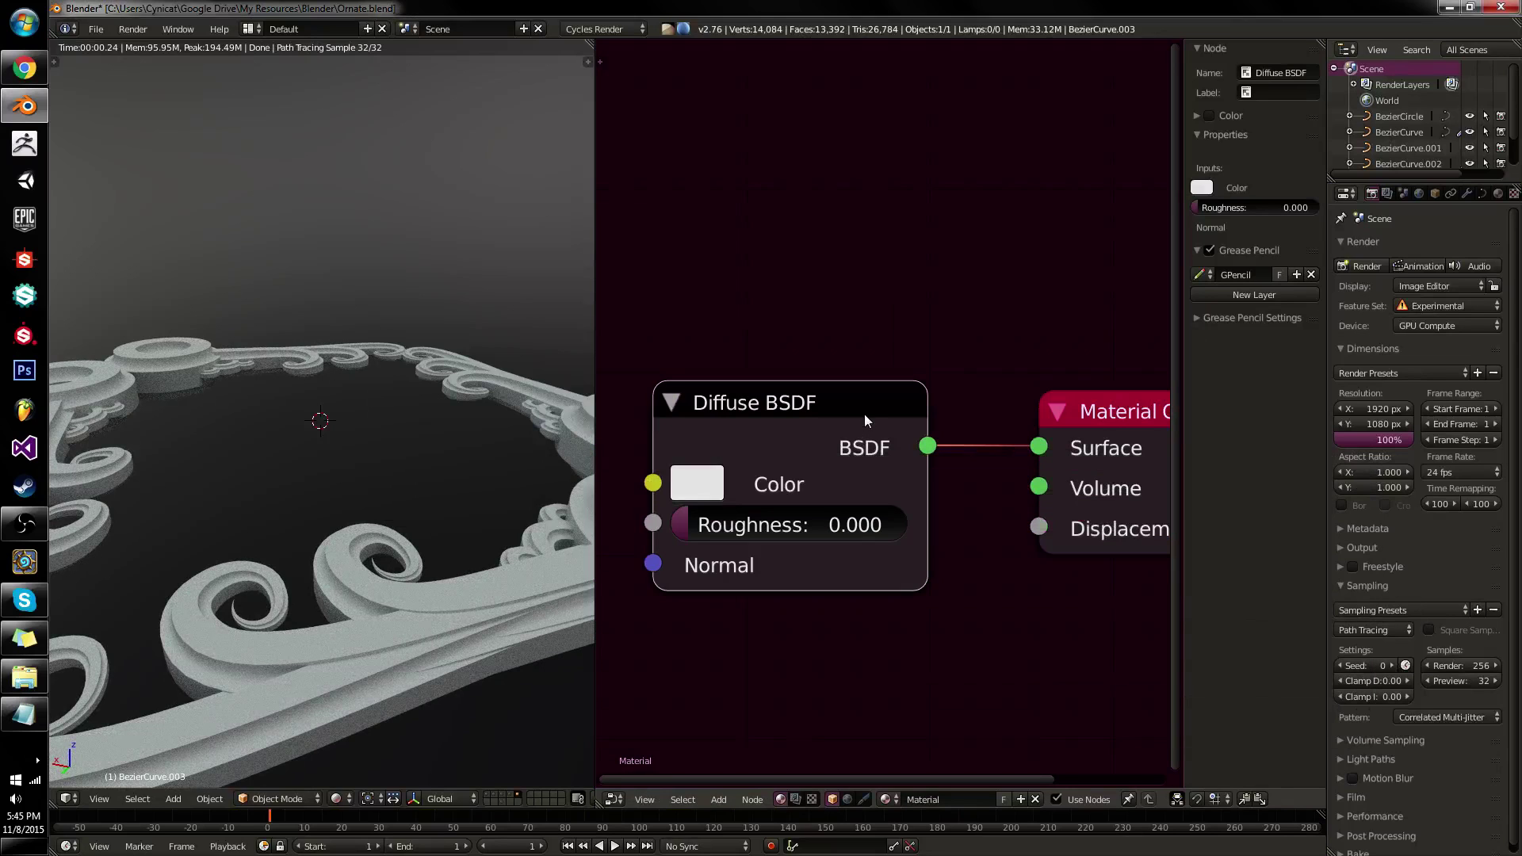
{"action": "left_click_drag", "start_coordinate": [853, 421], "coordinate": [856, 427]}
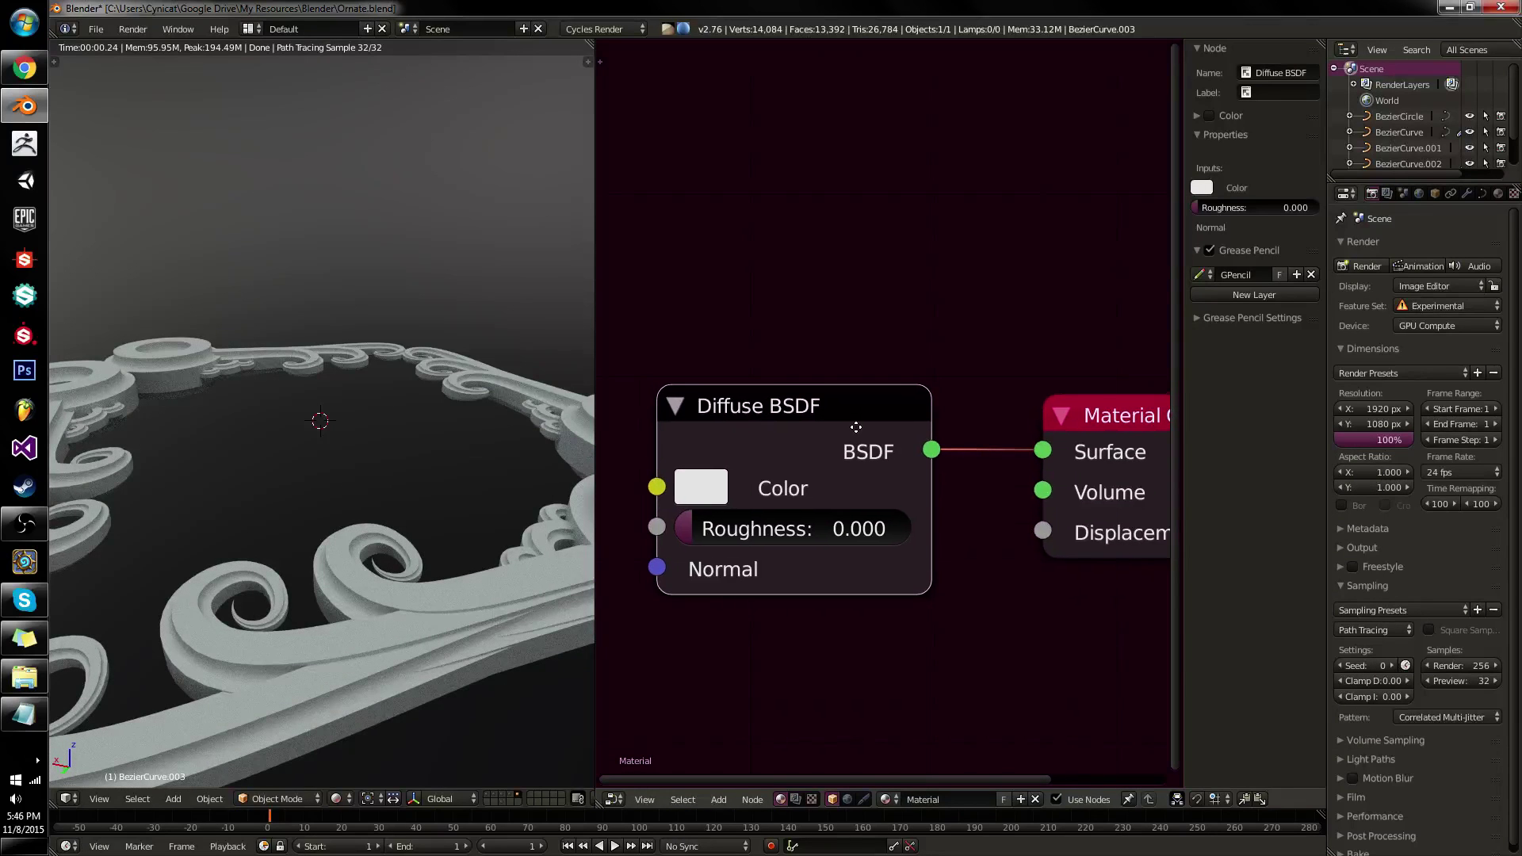
{"action": "key", "text": "KP_Decimal"}
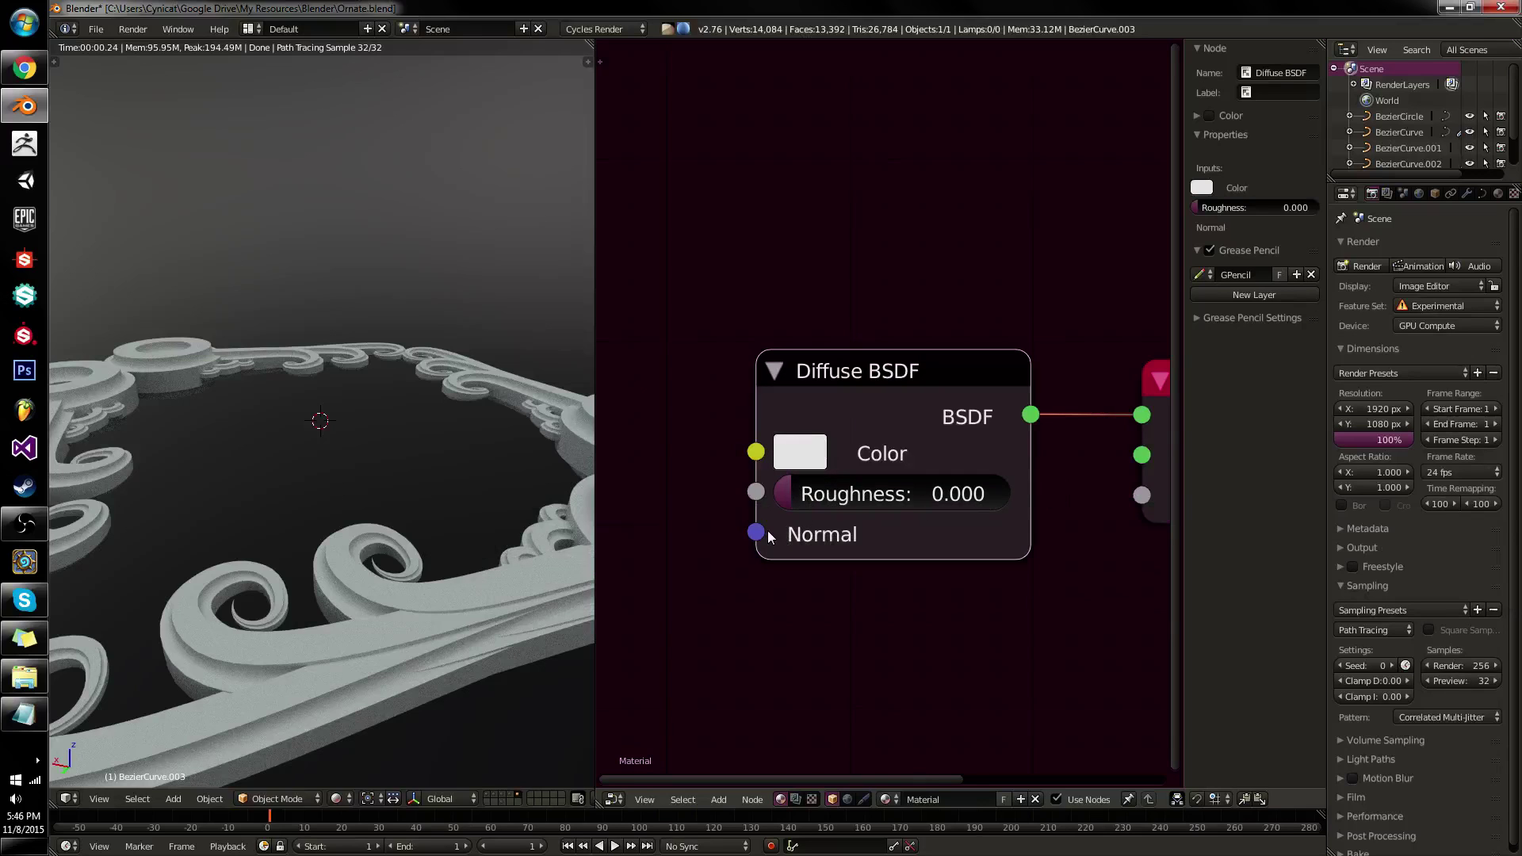
{"action": "key", "text": "alt+Tab"}
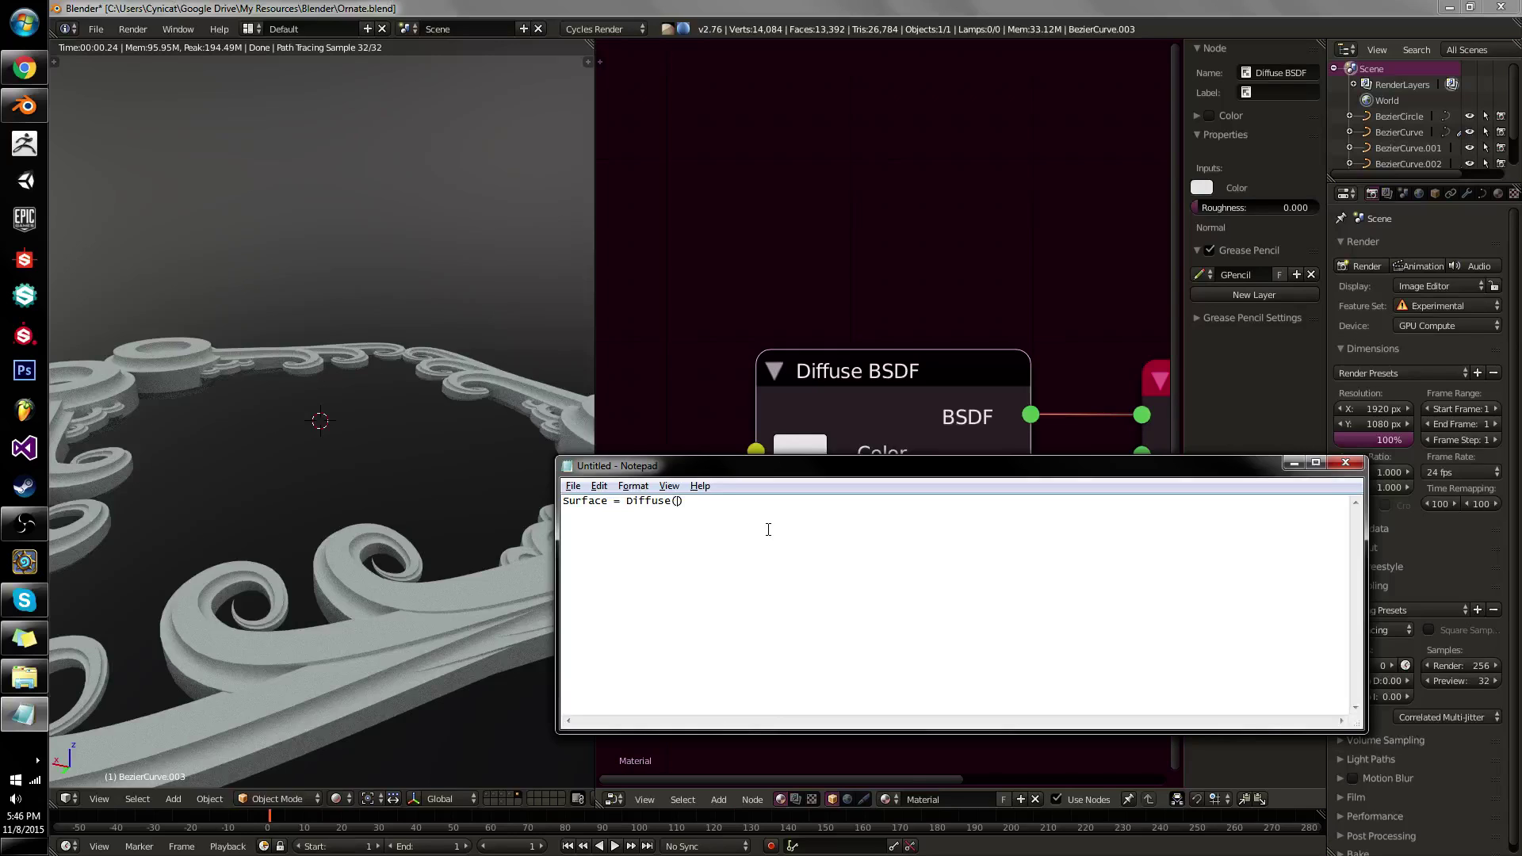
{"action": "type", "text": "Light Gray,"}
{"action": "key", "text": "BackSpace"}
{"action": "type", "text": "0.0, Geometry->Normal"}
{"action": "left_click_drag", "start_coordinate": [845, 501], "coordinate": [835, 501]}
{"action": "type", "text": "."}
In Blender, add a Voronoi Texture, connect its Color output to the Diffuse BSDF's Color and place it beside that node.
{"action": "left_click", "coordinate": [810, 195]}
{"action": "middle_click_drag", "start_coordinate": [934, 389], "coordinate": [1055, 361]}
{"action": "scroll", "coordinate": [756, 438], "scroll_direction": "down", "scroll_amount": 2}
{"action": "key", "text": "shift+a"}
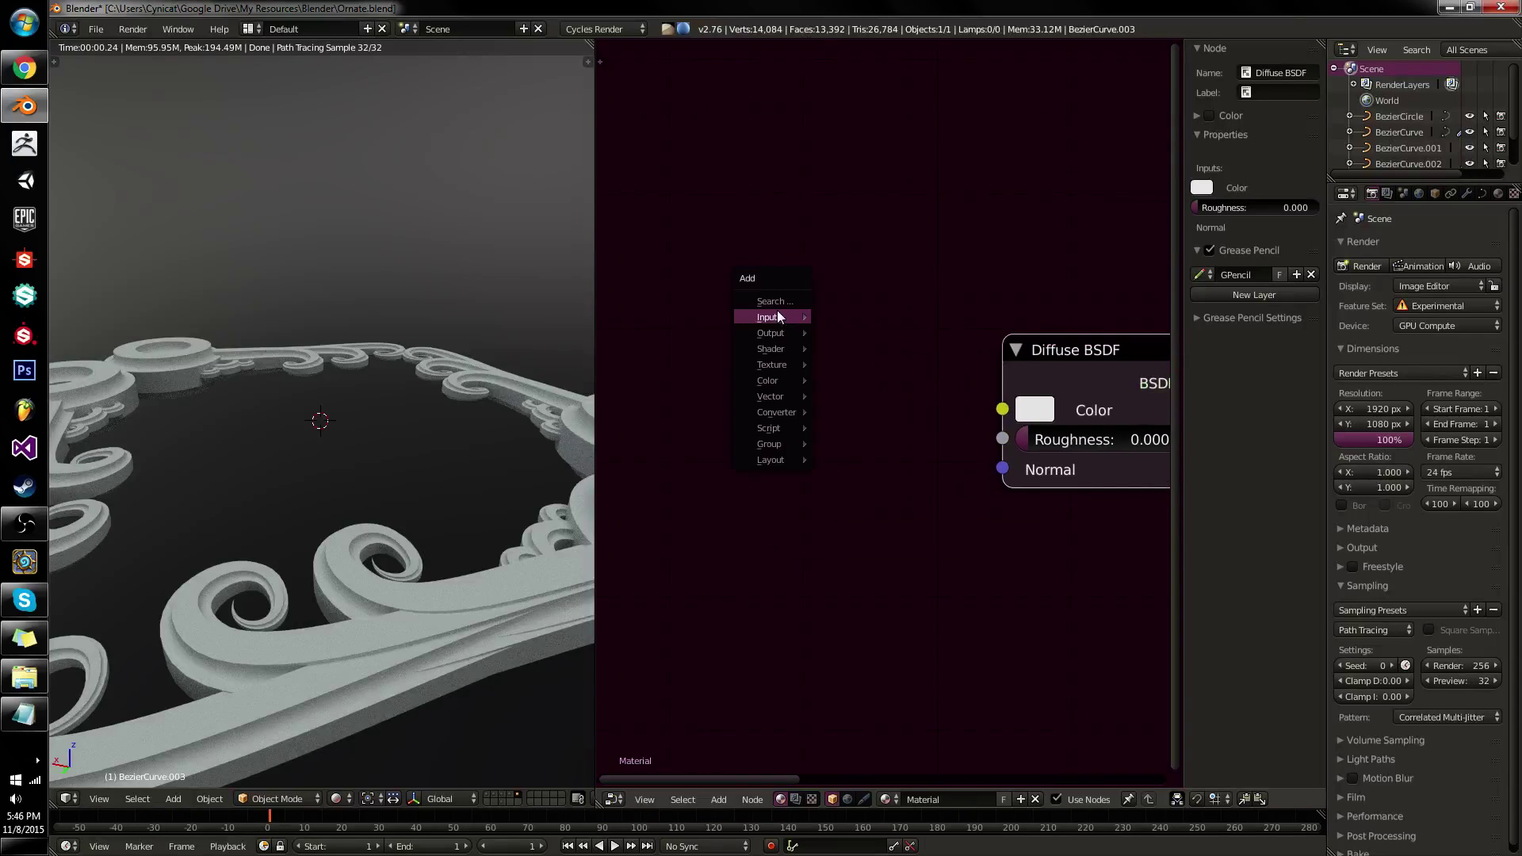
{"action": "mouse_move", "coordinate": [768, 353]}
{"action": "left_click", "coordinate": [887, 488]}
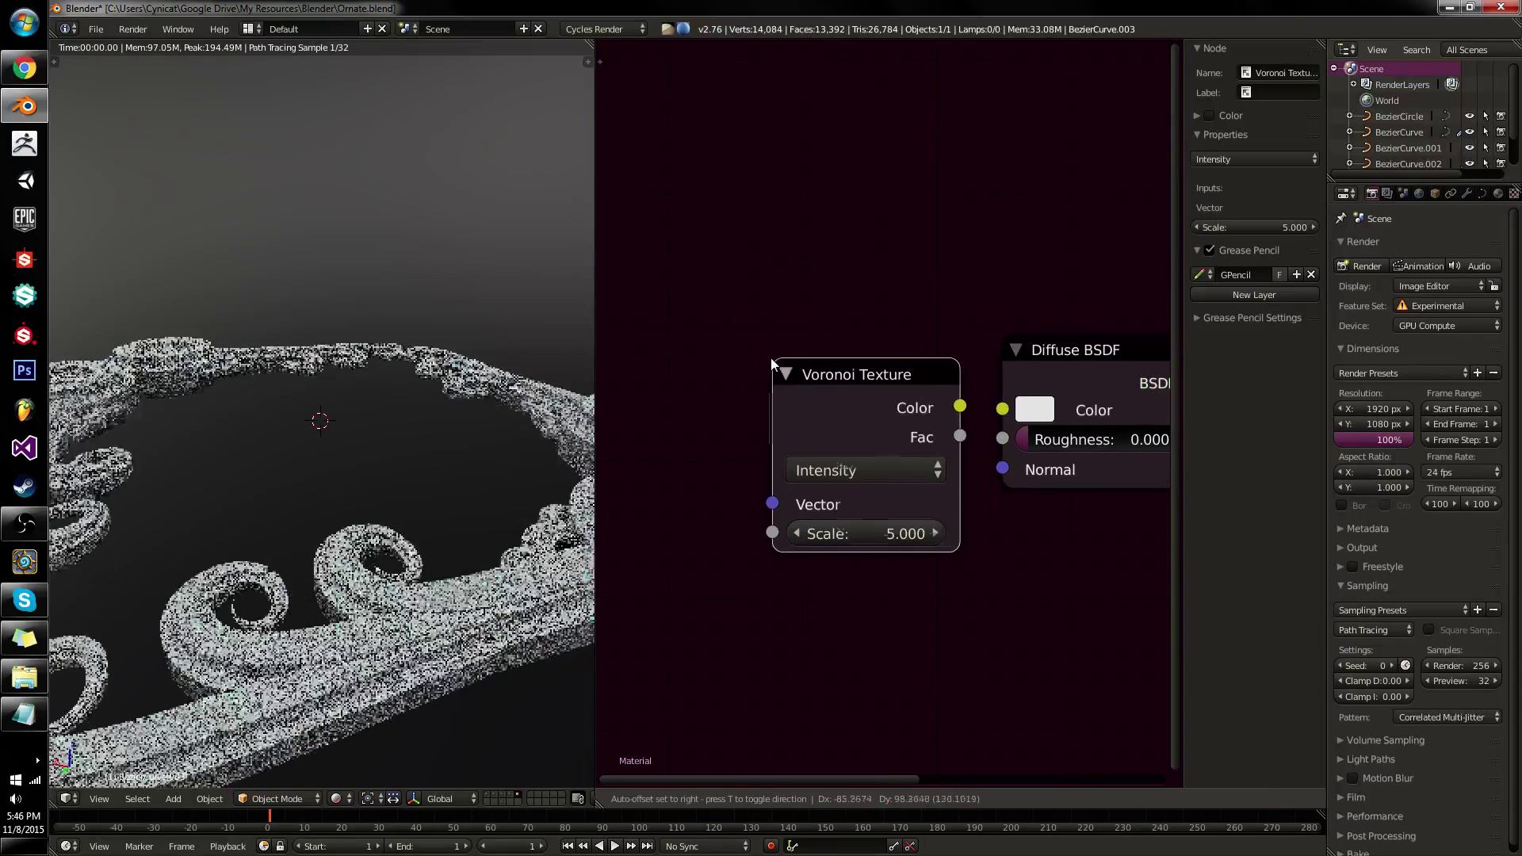
{"action": "left_click", "coordinate": [861, 396]}
{"action": "left_click_drag", "start_coordinate": [895, 395], "coordinate": [1000, 408]}
{"action": "left_click_drag", "start_coordinate": [837, 398], "coordinate": [843, 411]}
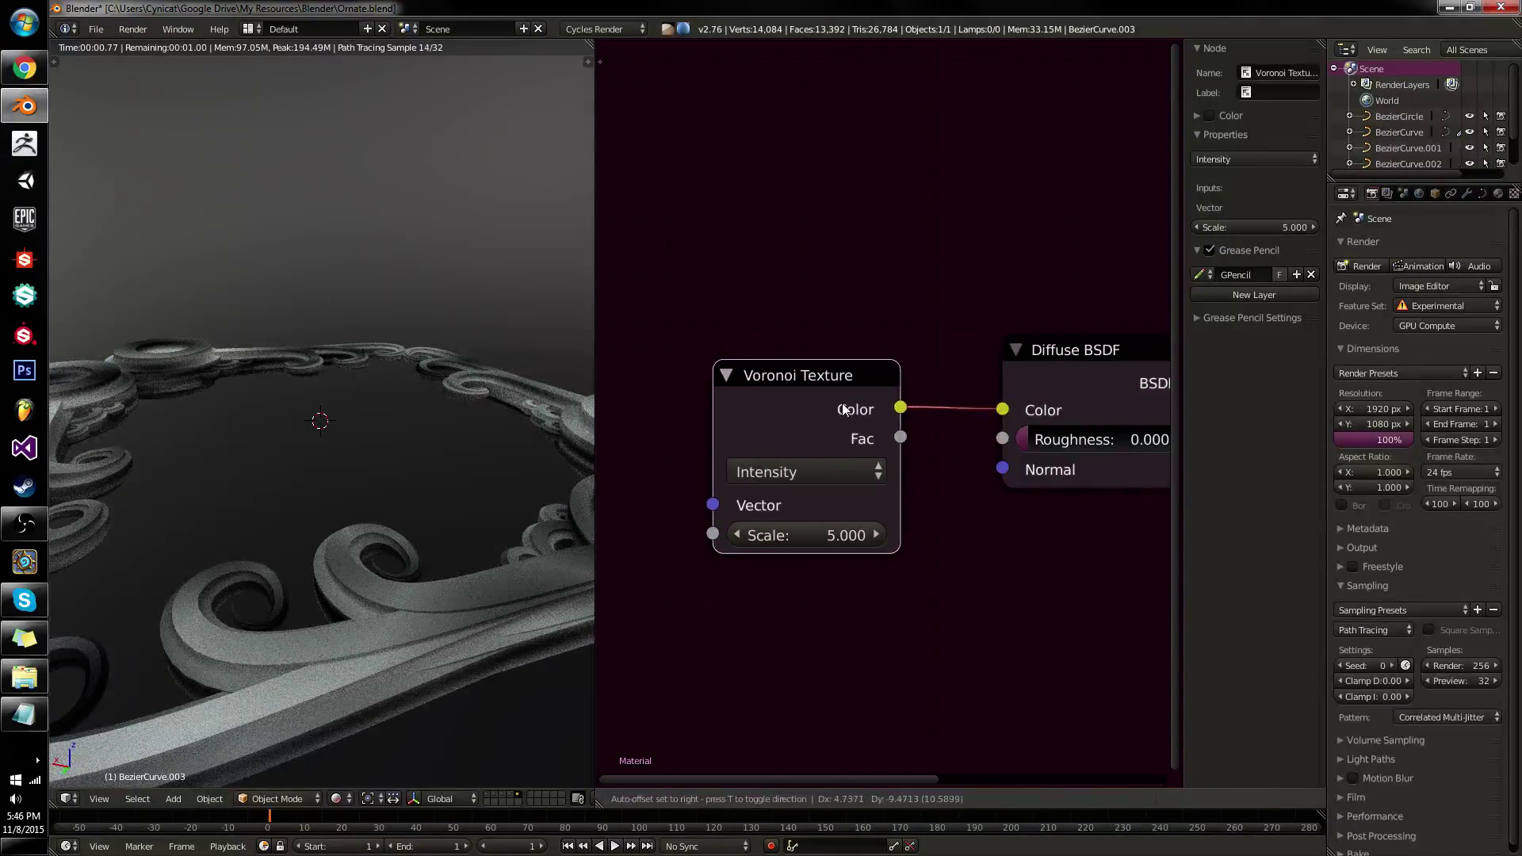
Set the Voronoi Texture's scale to 32 and inspect the pattern on the ornate frame in the rendered 3D view.
{"action": "left_click", "coordinate": [812, 529]}
{"action": "type", "text": "32"}
{"action": "key", "text": "Return"}
{"action": "middle_click_drag", "start_coordinate": [351, 444], "coordinate": [303, 477]}
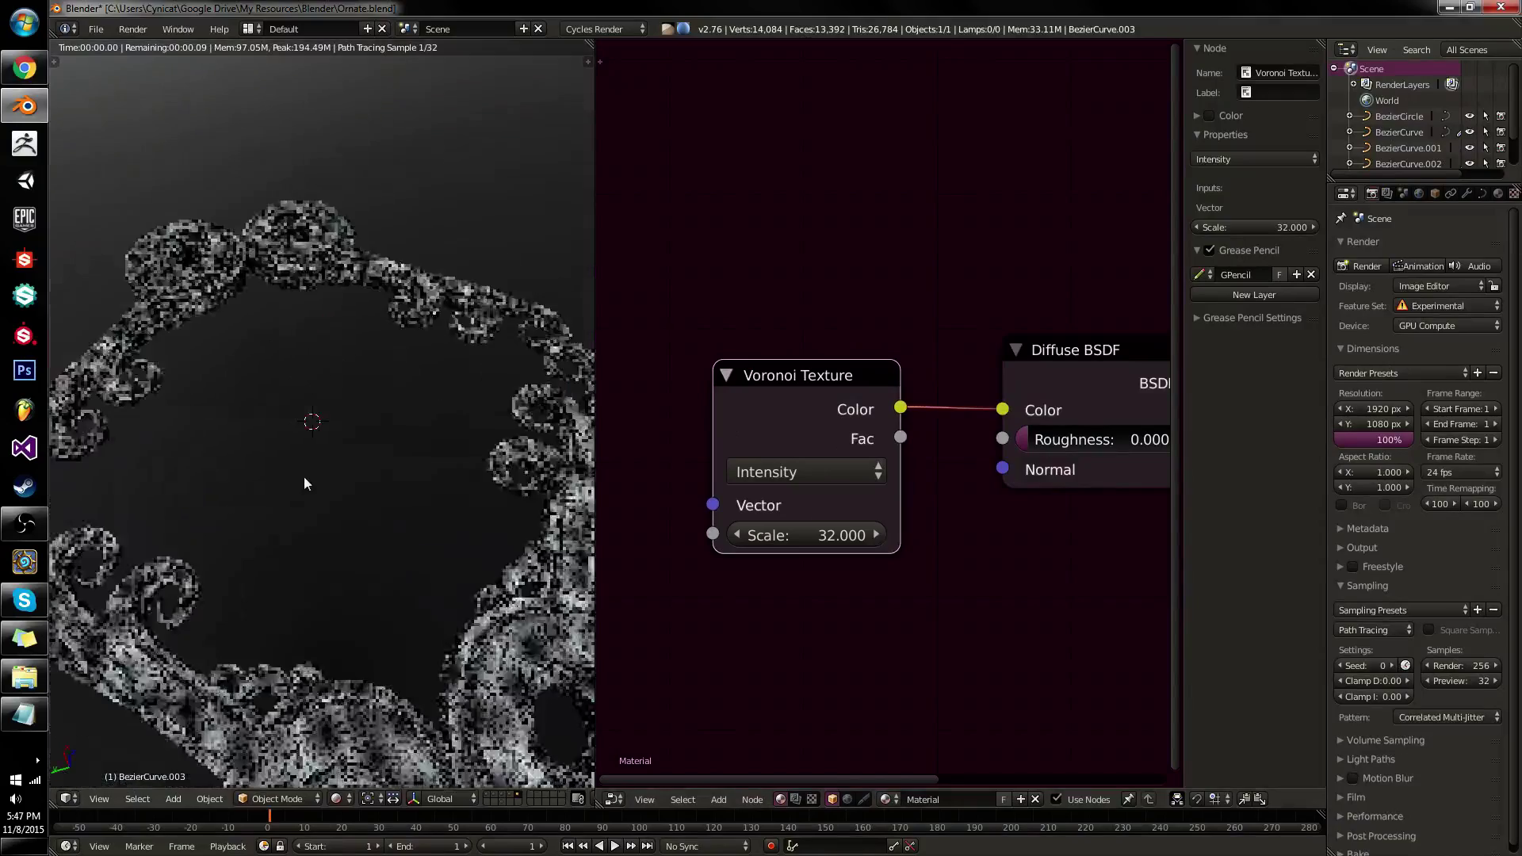
{"action": "scroll", "coordinate": [493, 485], "scroll_direction": "up", "scroll_amount": 4}
{"action": "scroll", "coordinate": [489, 492], "scroll_direction": "down", "scroll_amount": 3}
{"action": "middle_click_drag", "start_coordinate": [489, 491], "coordinate": [430, 529]}
{"action": "scroll", "coordinate": [301, 392], "scroll_direction": "up", "scroll_amount": 5}
{"action": "scroll", "coordinate": [424, 439], "scroll_direction": "down", "scroll_amount": 4}
In Notepad, clear the arguments inside the Diffuse parentheses so the line reads "Surface = Diffuse()".
{"action": "key", "text": "alt+Tab"}
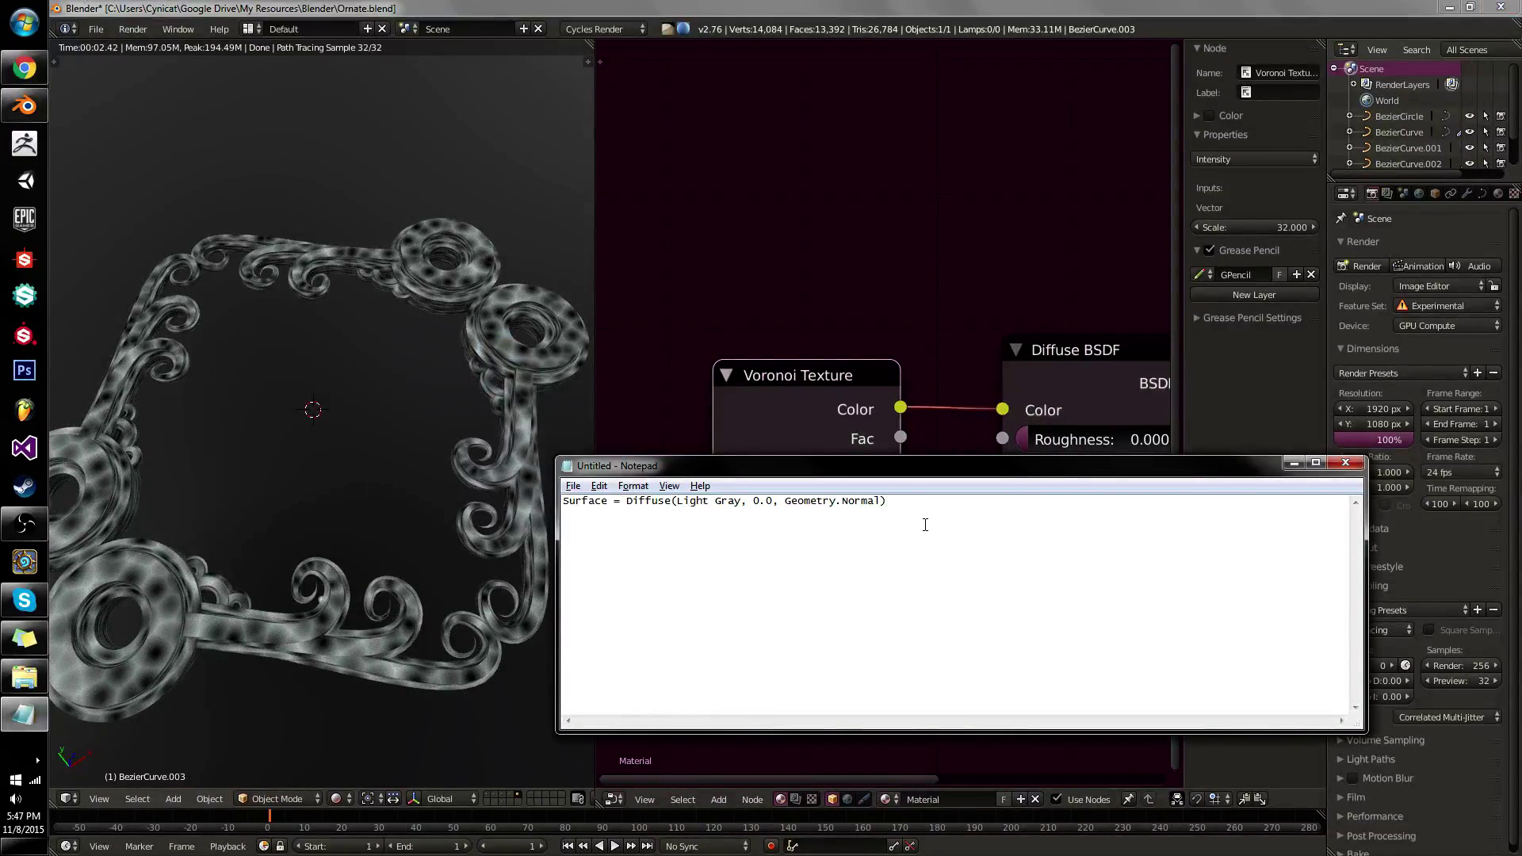
{"action": "key", "text": "shift+Left"}
{"action": "key", "text": "shift+Left"}
{"action": "key", "text": "shift+Left"}
{"action": "key", "text": "shift+Left"}
{"action": "key", "text": "shift+Left"}
{"action": "key", "text": "shift+Left"}
{"action": "key", "text": "shift+Left"}
{"action": "key", "text": "shift+Left"}
{"action": "key", "text": "shift+Left"}
{"action": "key", "text": "shift+Left"}
{"action": "key", "text": "shift+Left"}
{"action": "key", "text": "shift+Left"}
{"action": "key", "text": "shift+Left"}
{"action": "key", "text": "shift+Left"}
{"action": "key", "text": "shift+Left"}
{"action": "key", "text": "shift+Left"}
{"action": "key", "text": "shift+Left"}
{"action": "key", "text": "shift+Left"}
{"action": "key", "text": "shift+Left"}
{"action": "key", "text": "shift+Left"}
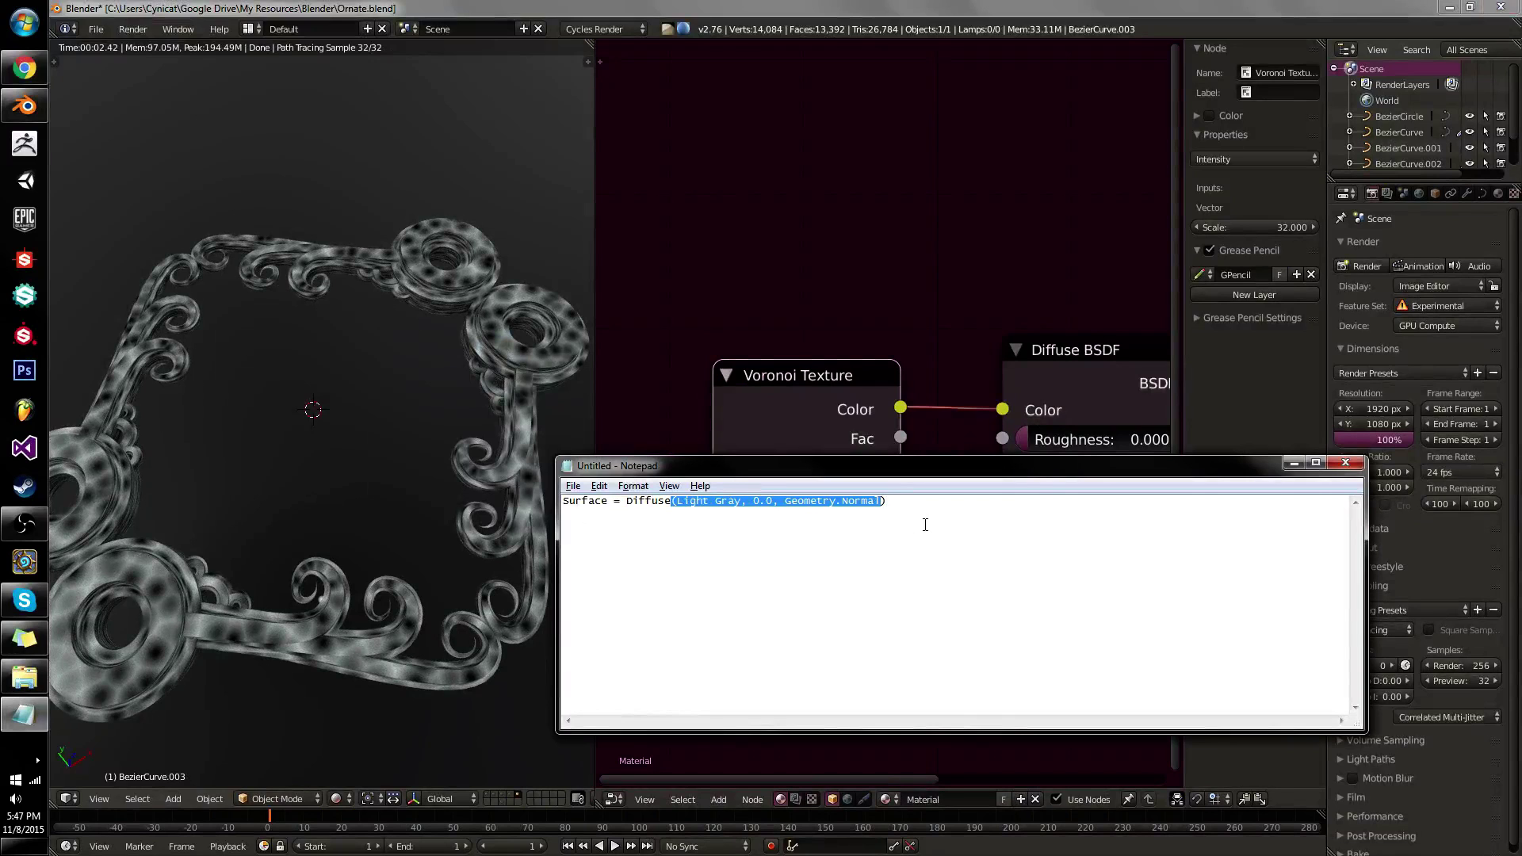
{"action": "type", "text": "("}
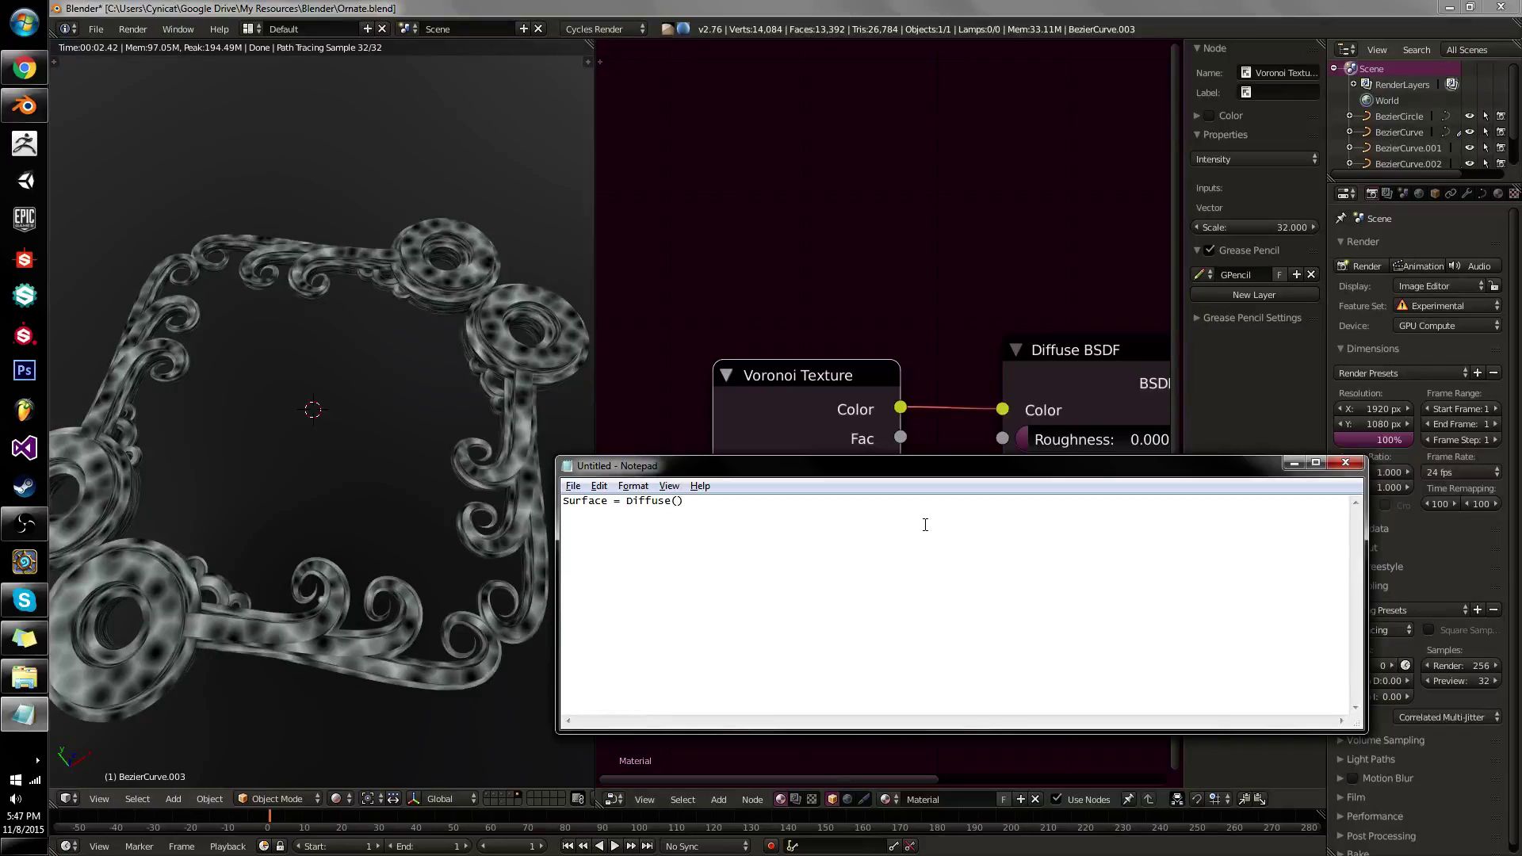
Move the Voronoi Texture closer to the Diffuse BSDF in Blender and write "Voronoi()" as the Diffuse argument in Notepad.
{"action": "left_click", "coordinate": [1043, 391]}
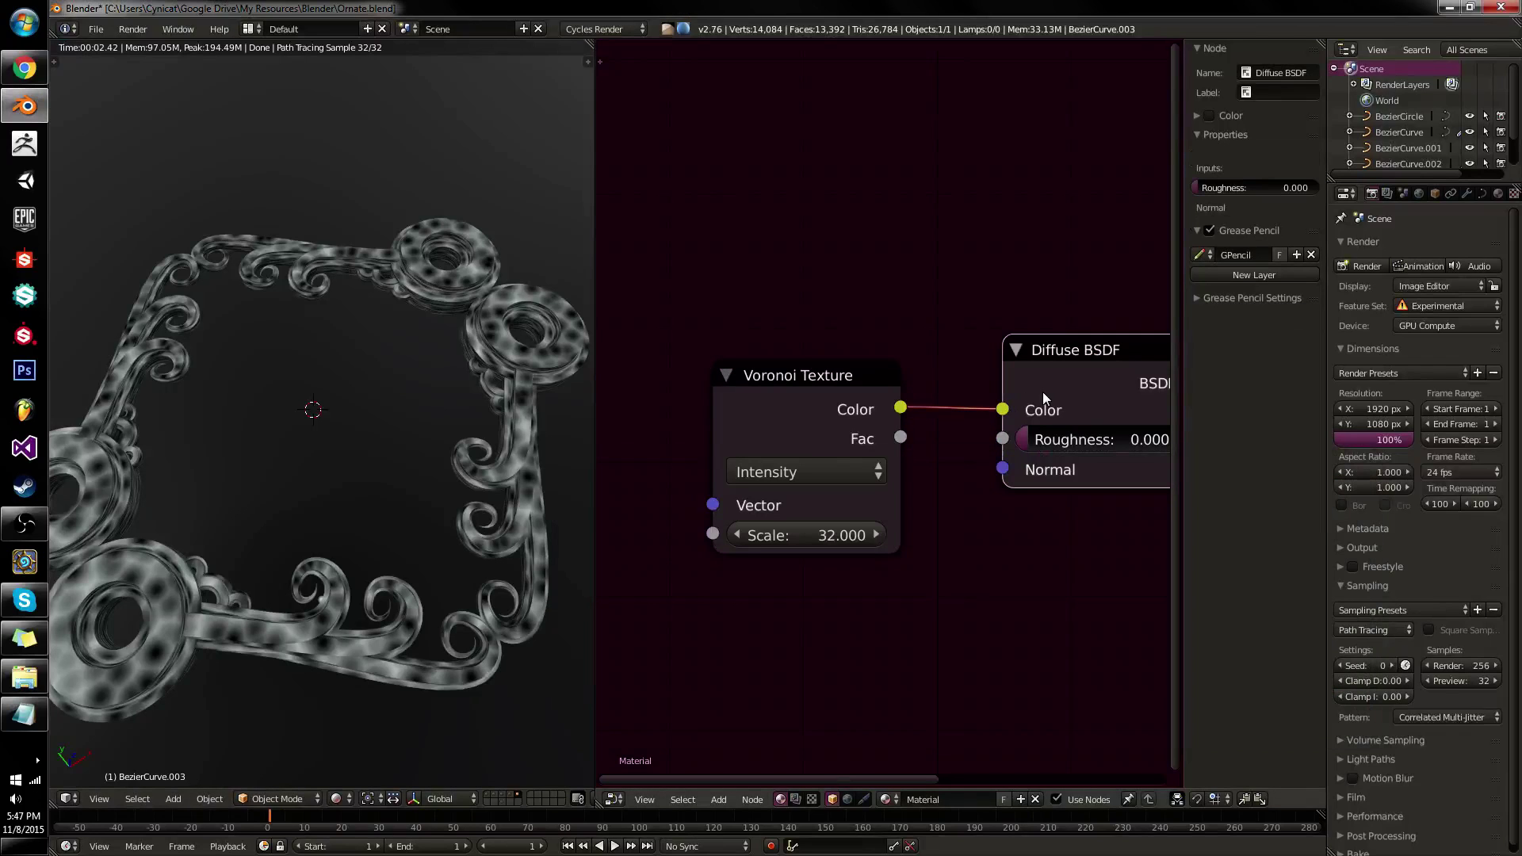
{"action": "left_click_drag", "start_coordinate": [827, 413], "coordinate": [855, 412]}
{"action": "key", "text": "alt+Tab"}
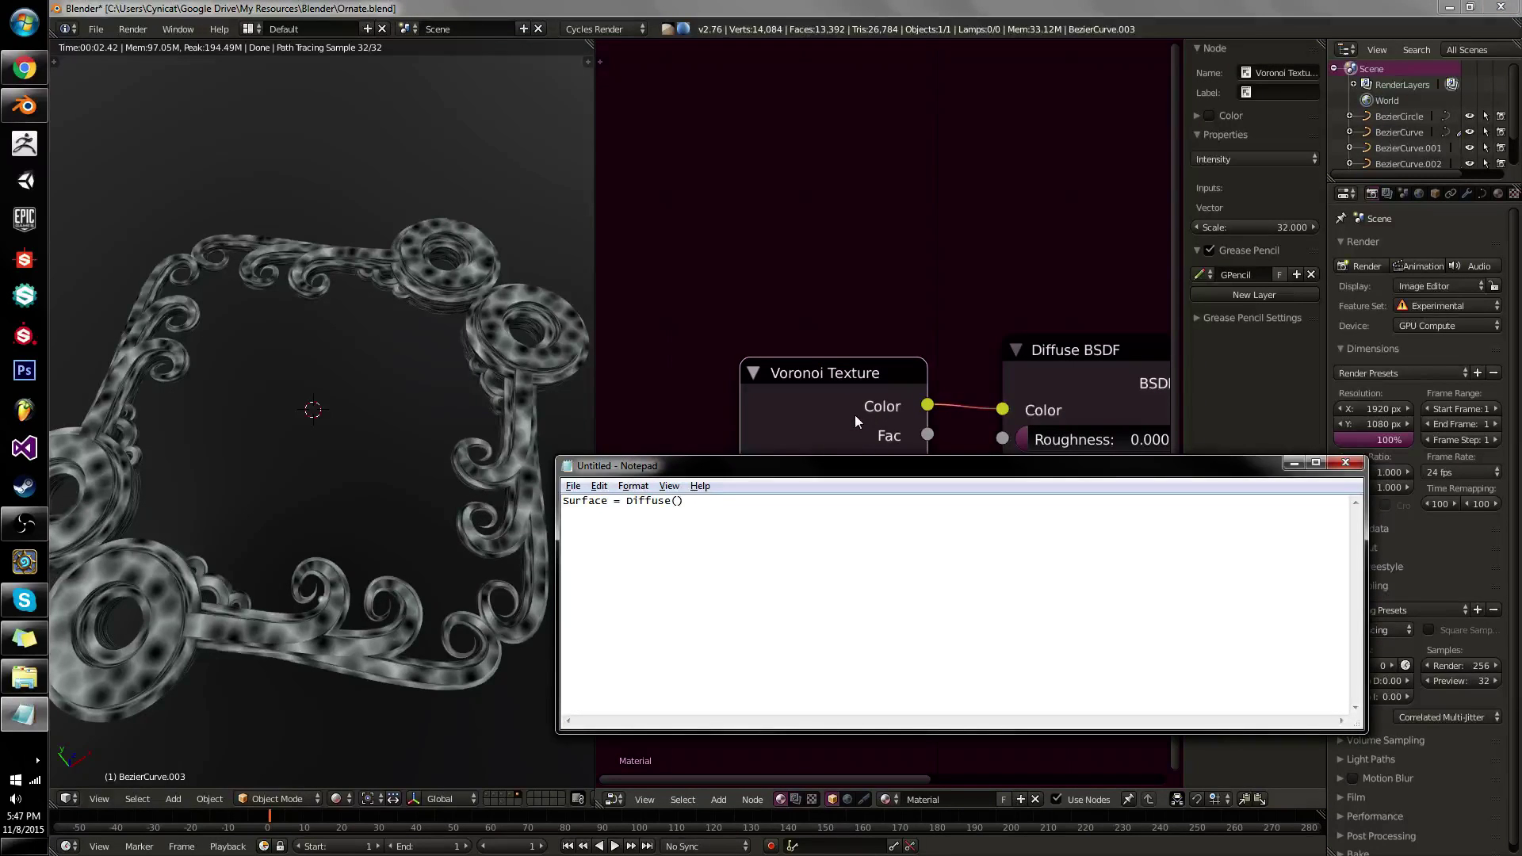
{"action": "type", "text": "Voronoi()"}
In Blender, choose Intensity as the Voronoi Texture's coloring and switch back to Notepad.
{"action": "key", "text": "alt+Tab"}
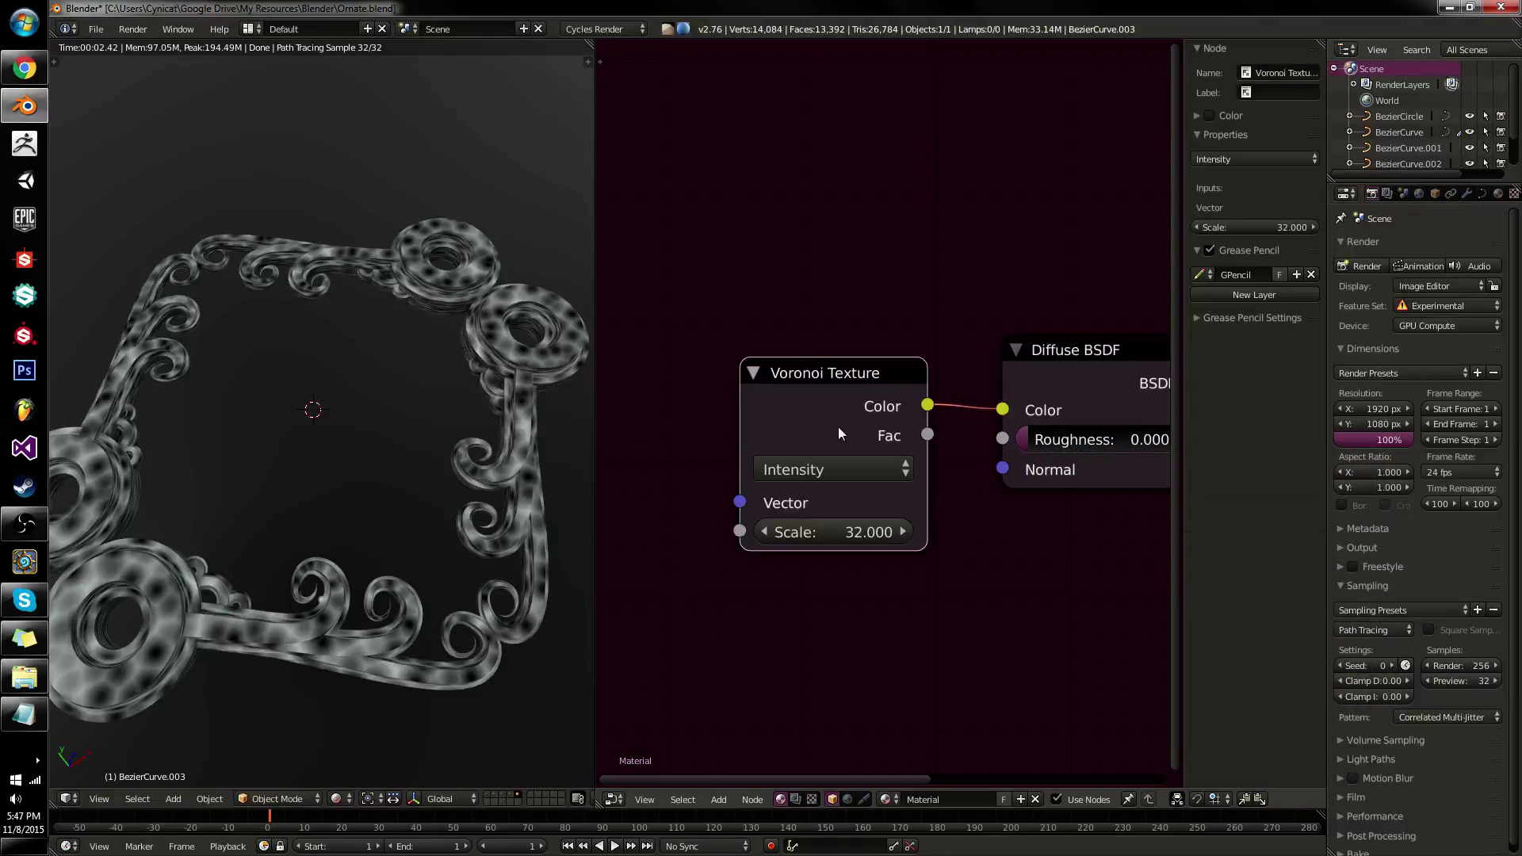
{"action": "left_click", "coordinate": [826, 471]}
{"action": "left_click", "coordinate": [800, 477]}
{"action": "left_click", "coordinate": [789, 476]}
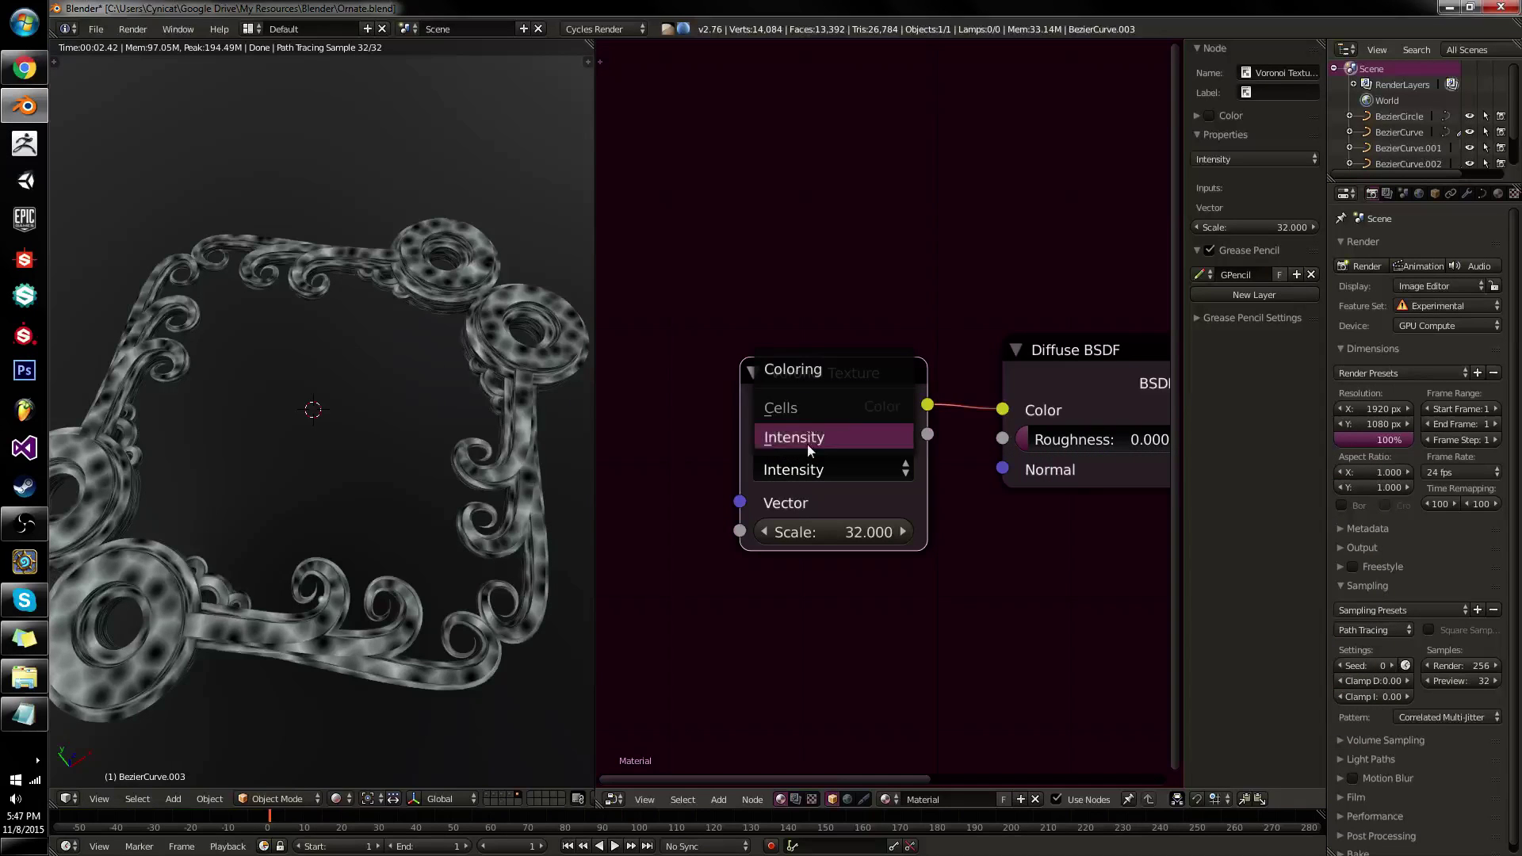
{"action": "left_click", "coordinate": [807, 444]}
{"action": "key", "text": "alt+Tab"}
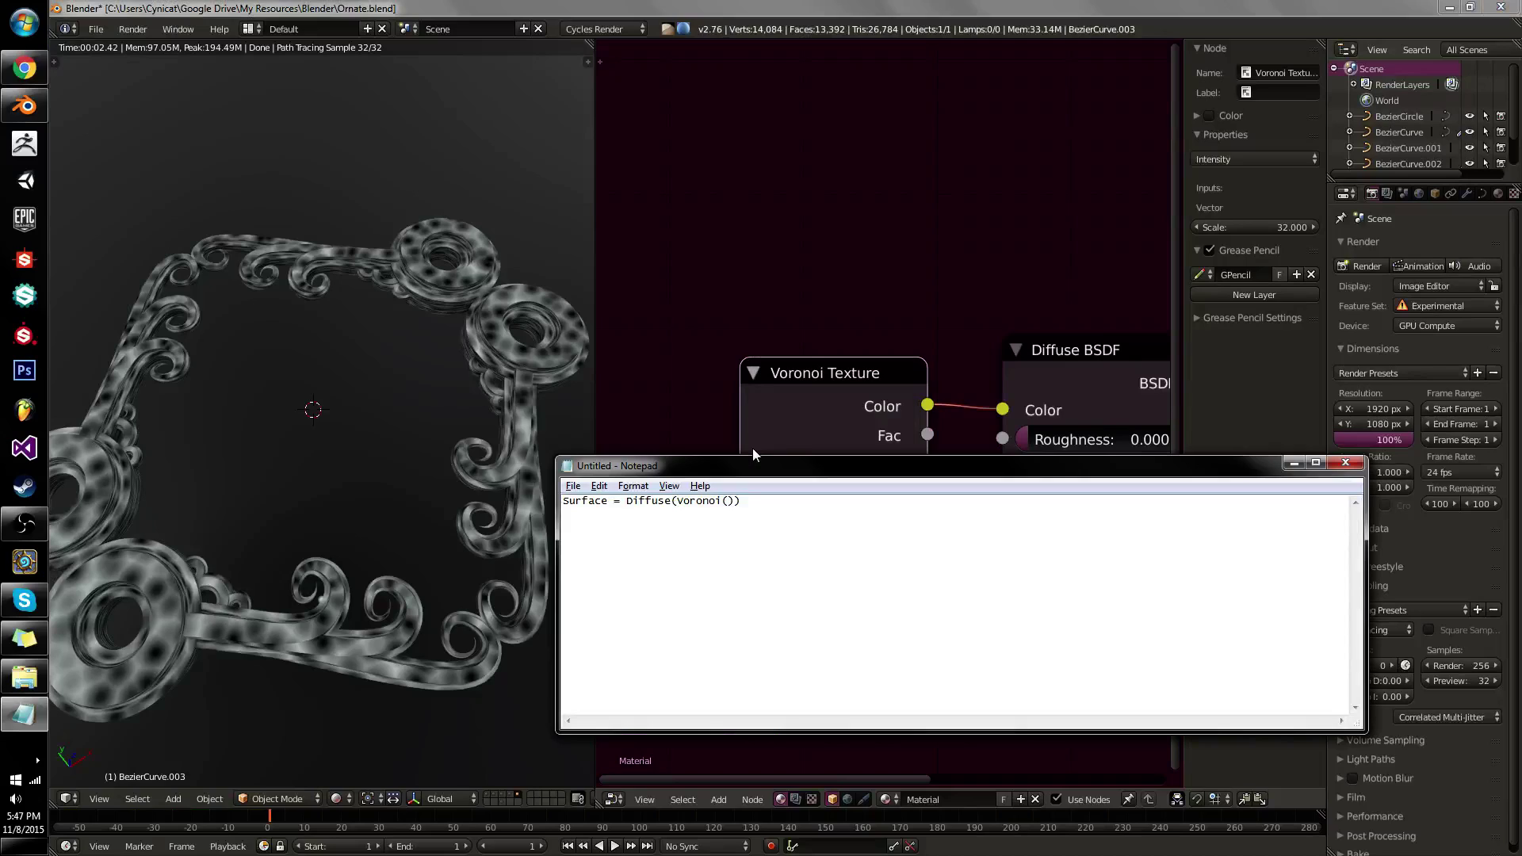
Complete the Voronoi call in the note with the arguments Intensity, Texture.Generated, 32.0.
{"action": "type", "text": "Intensity,"}
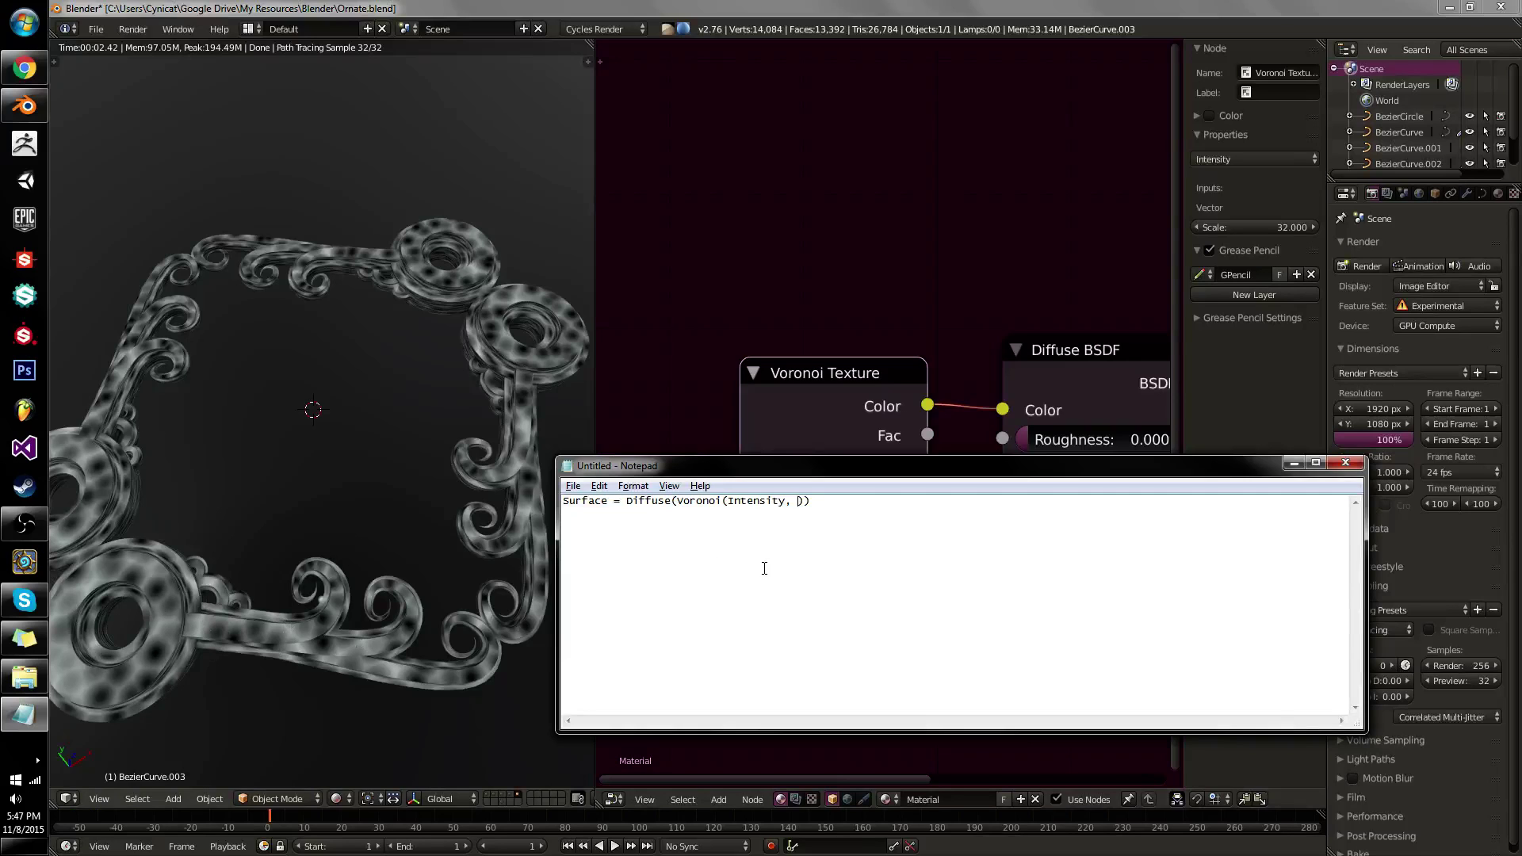
{"action": "left_click", "coordinate": [827, 428]}
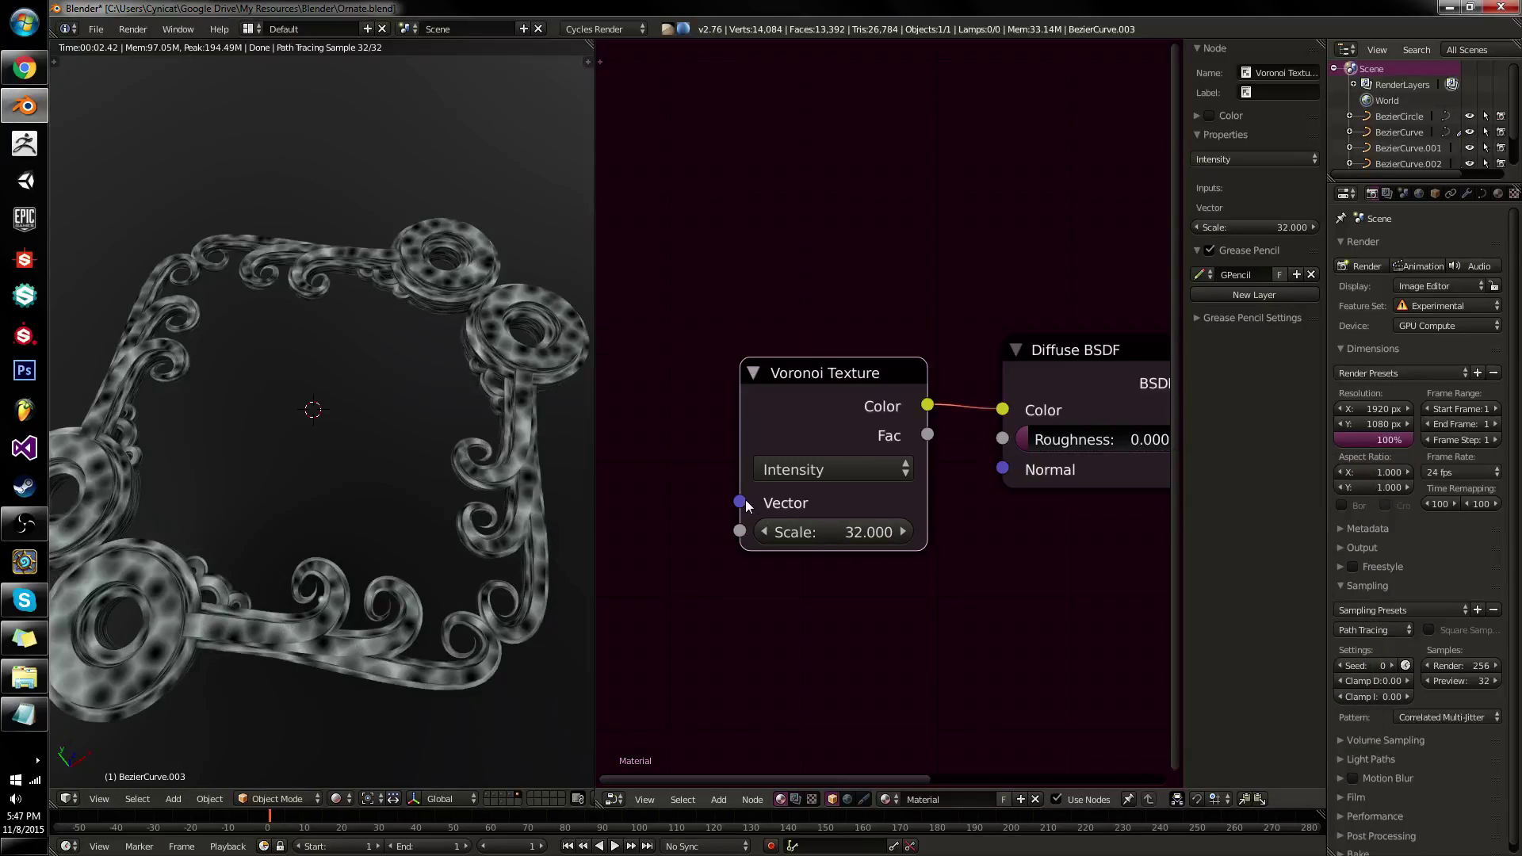
{"action": "key", "text": "alt+Tab"}
{"action": "type", "text": "Generated,"}
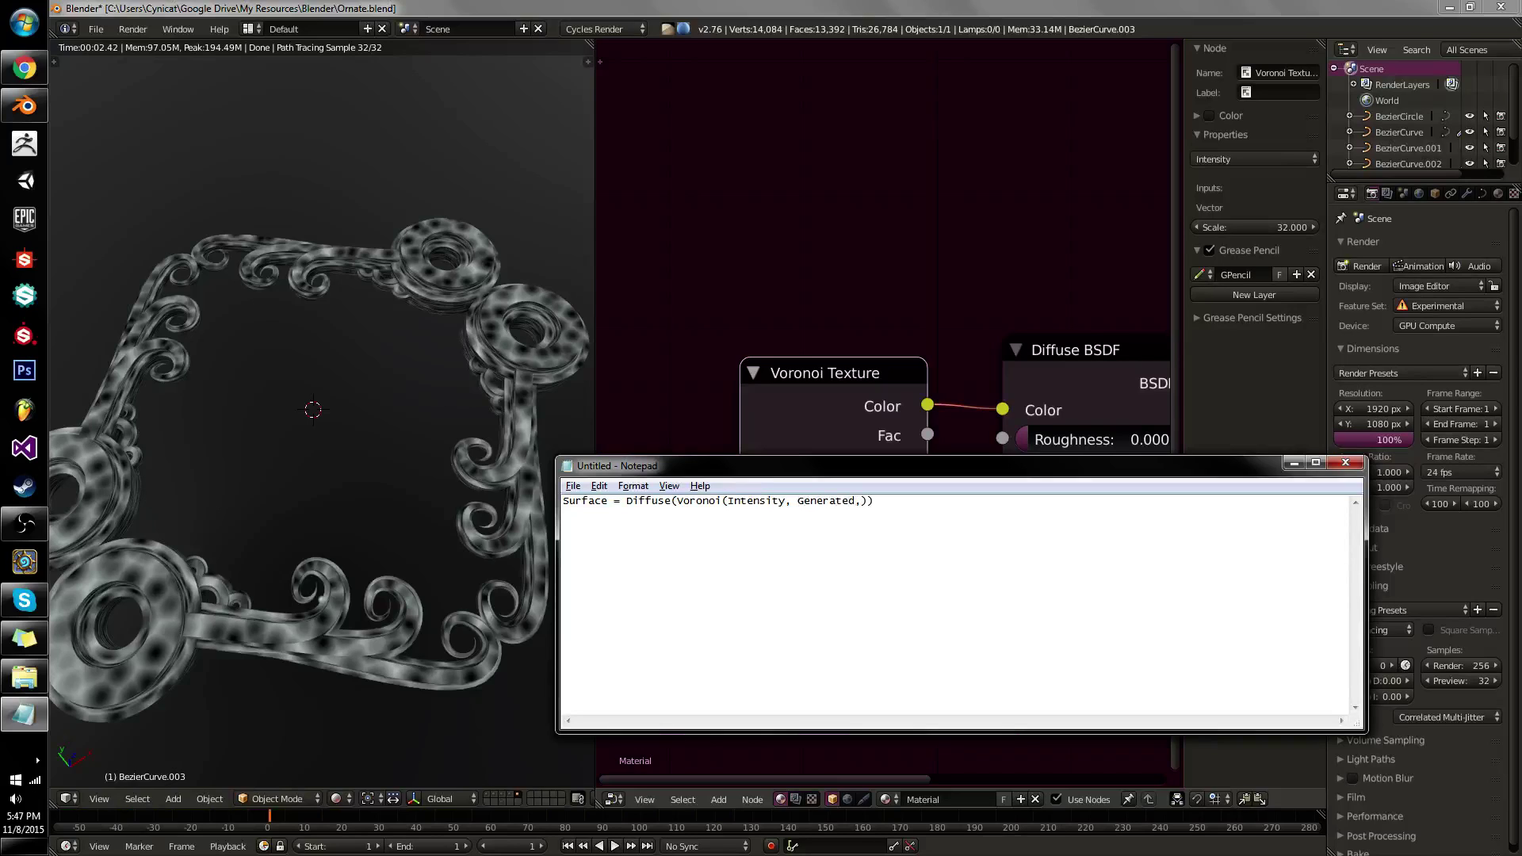
{"action": "key", "text": "BackSpace"}
{"action": "type", "text": "Texture.Generated, 32.0"}
Add the remaining Diffuse arguments 0.0 and Geometry.Normal after the Voronoi call in the Notepad line.
{"action": "left_click", "coordinate": [944, 412]}
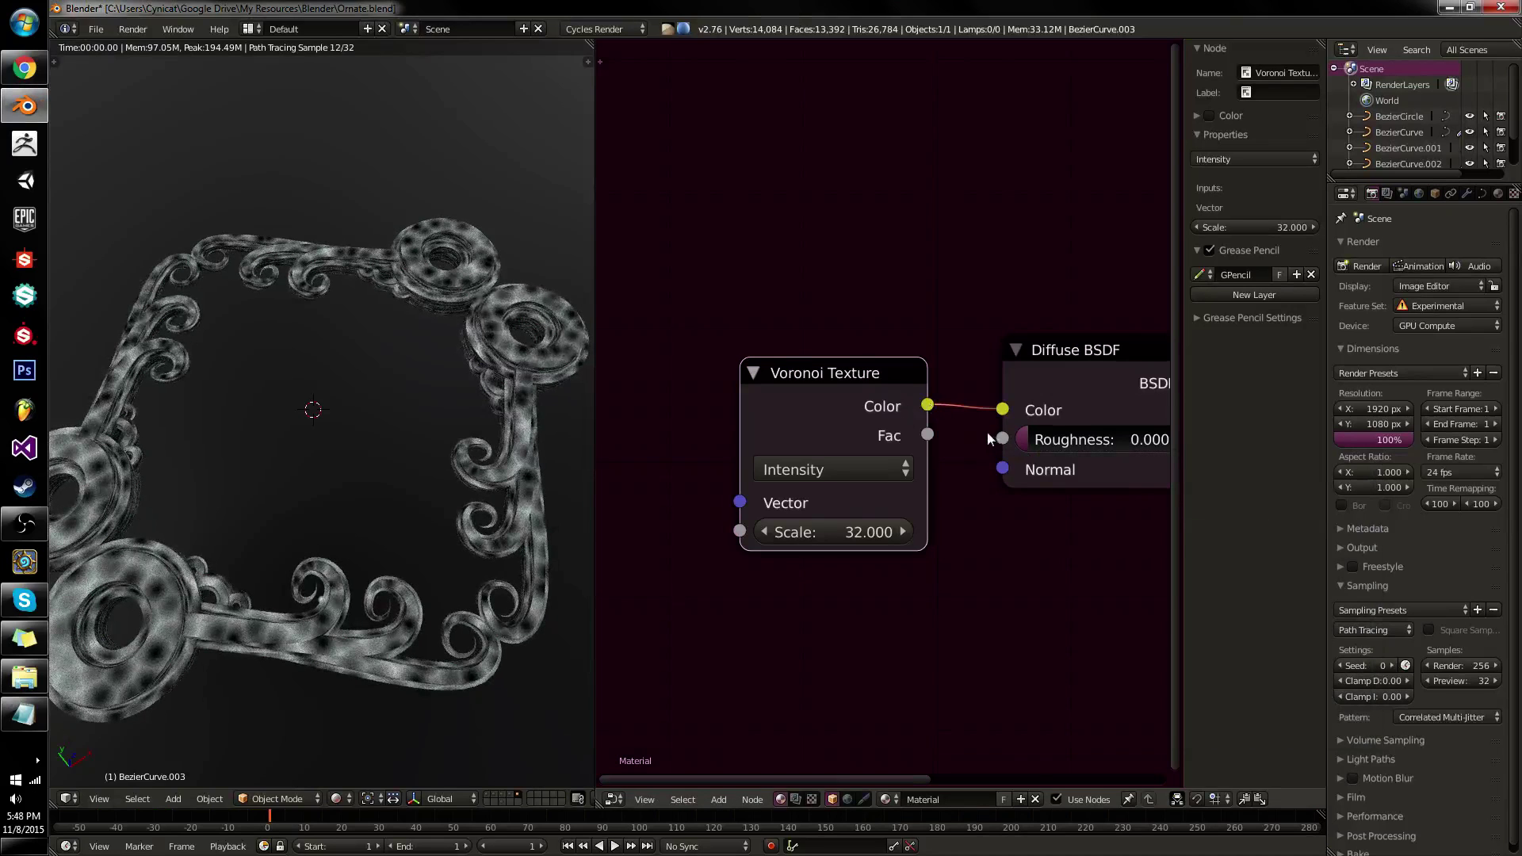
{"action": "middle_click_drag", "start_coordinate": [989, 436], "coordinate": [857, 431]}
{"action": "key", "text": "alt+Tab"}
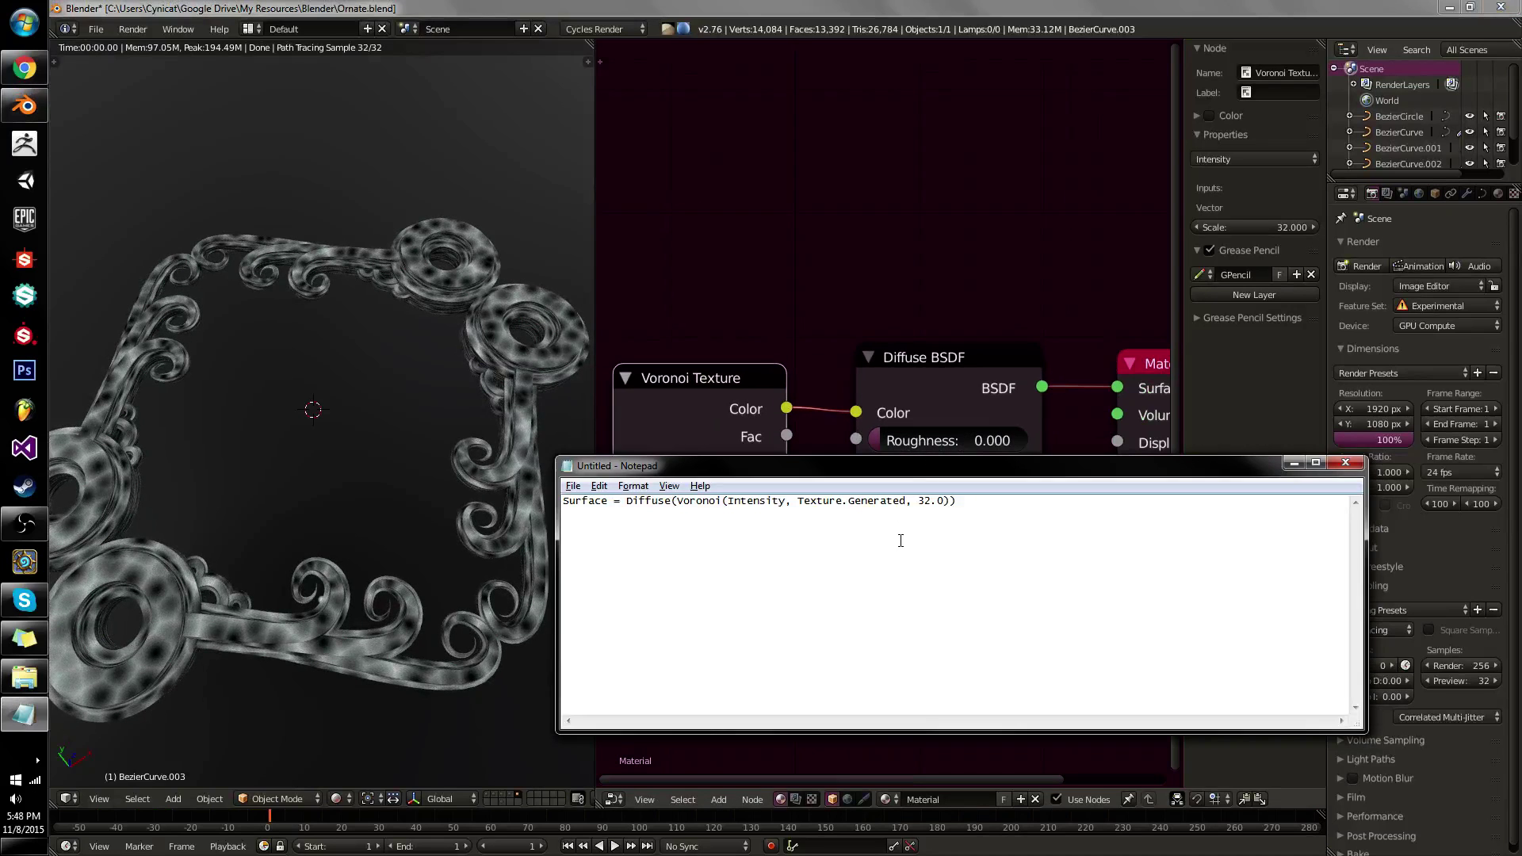
{"action": "type", "text": ", 0.0, Geometry.Normal"}
{"action": "key", "text": "BackSpace"}
{"action": "key", "text": "BackSpace"}
{"action": "key", "text": "BackSpace"}
{"action": "key", "text": "BackSpace"}
{"action": "key", "text": "BackSpace"}
{"action": "key", "text": "BackSpace"}
{"action": "type", "text": "Normal"}
Cut the link between the Voronoi Texture's Color output and the Diffuse BSDF's Color input in Blender.
{"action": "left_click_drag", "start_coordinate": [1098, 501], "coordinate": [573, 518]}
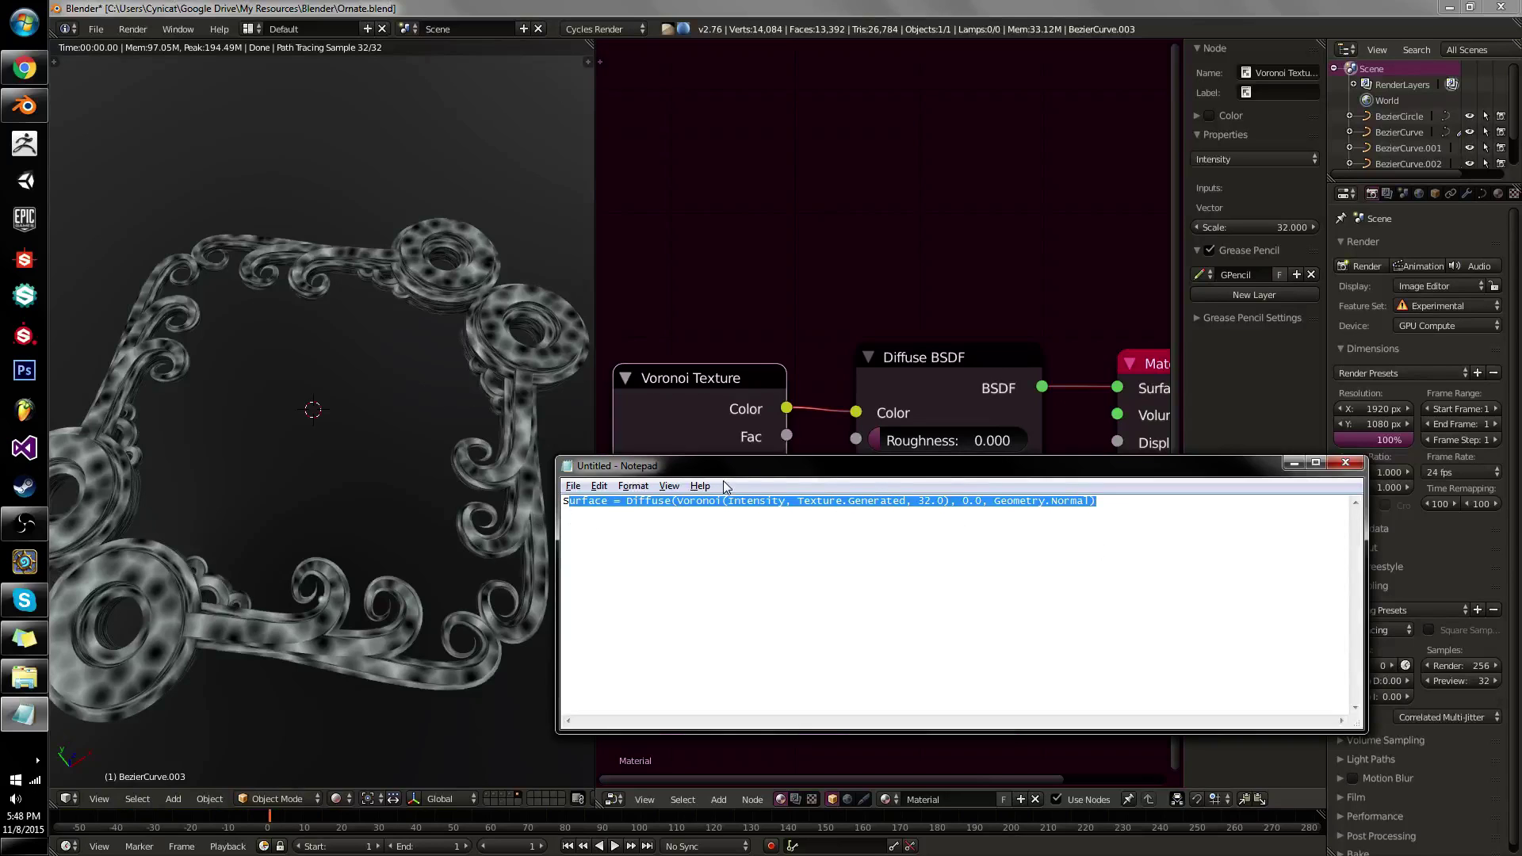
{"action": "middle_click_drag", "start_coordinate": [754, 359], "coordinate": [847, 457]}
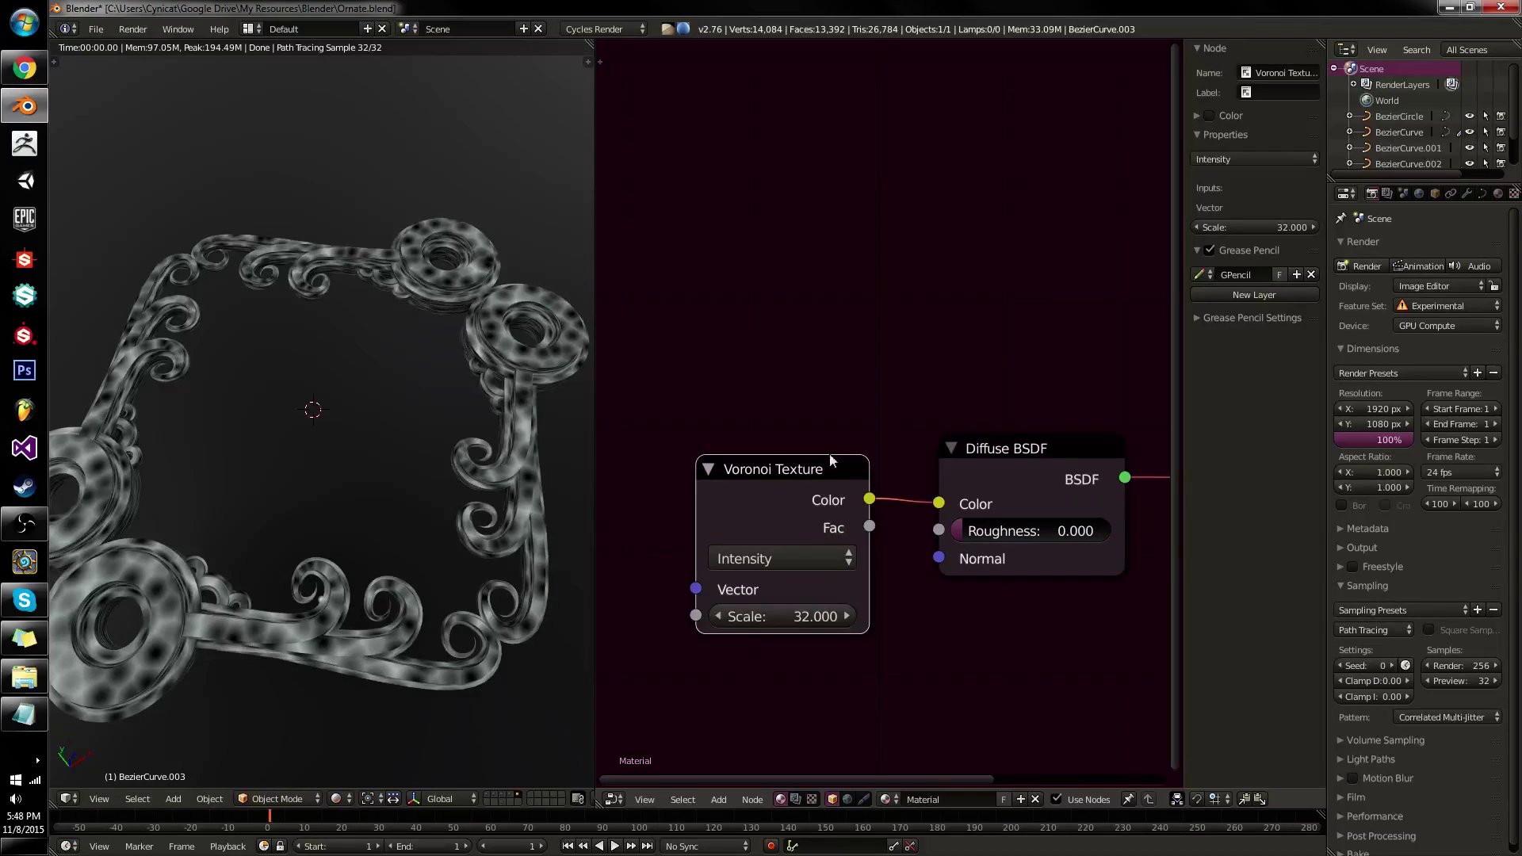
{"action": "scroll", "coordinate": [845, 488], "scroll_direction": "down", "scroll_amount": 1}
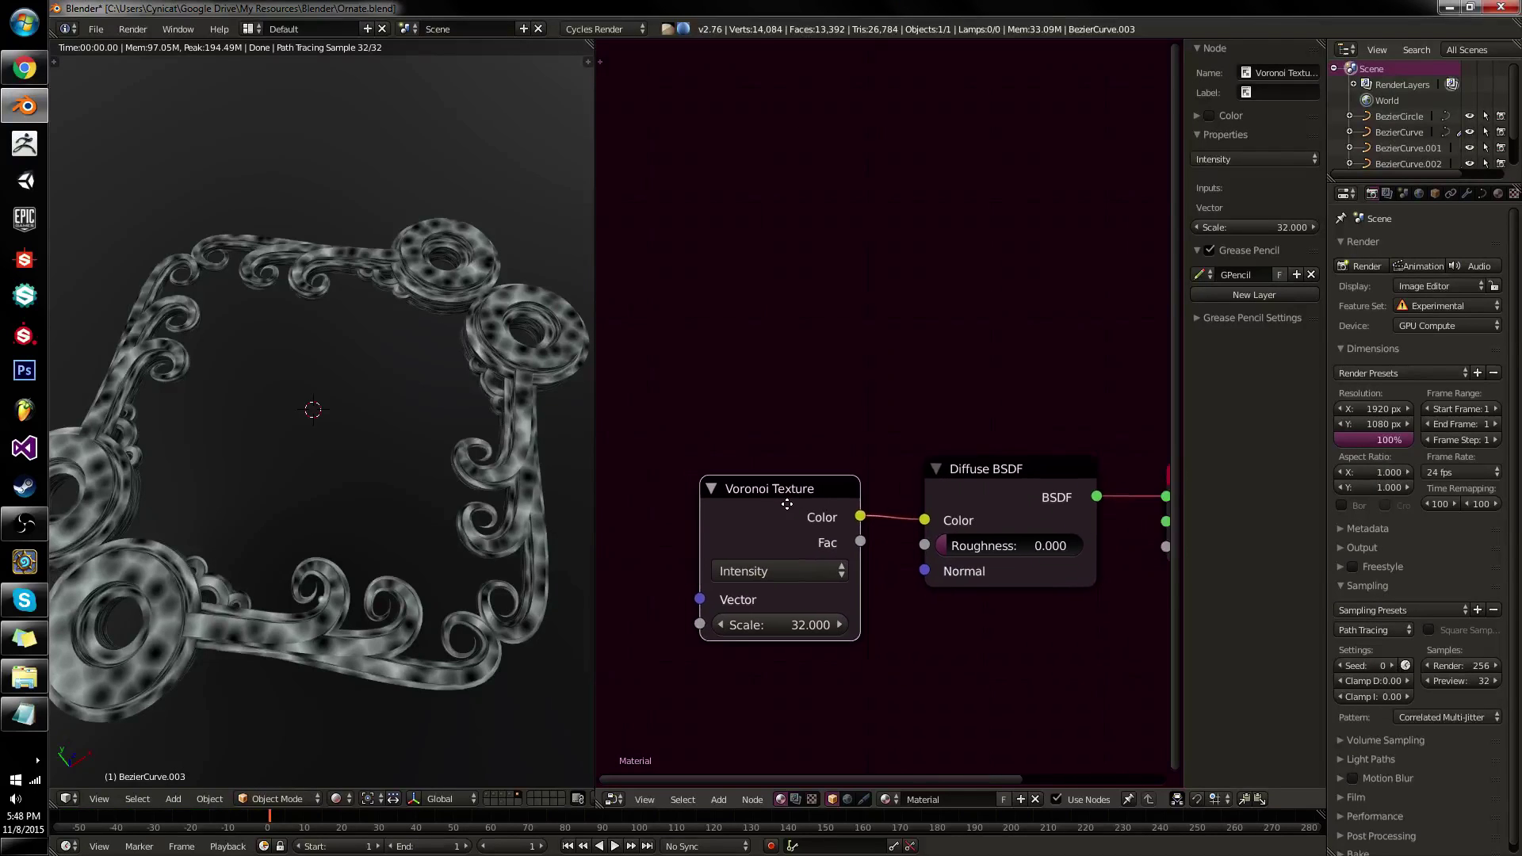
{"action": "scroll", "coordinate": [901, 597], "scroll_direction": "up", "scroll_amount": 3}
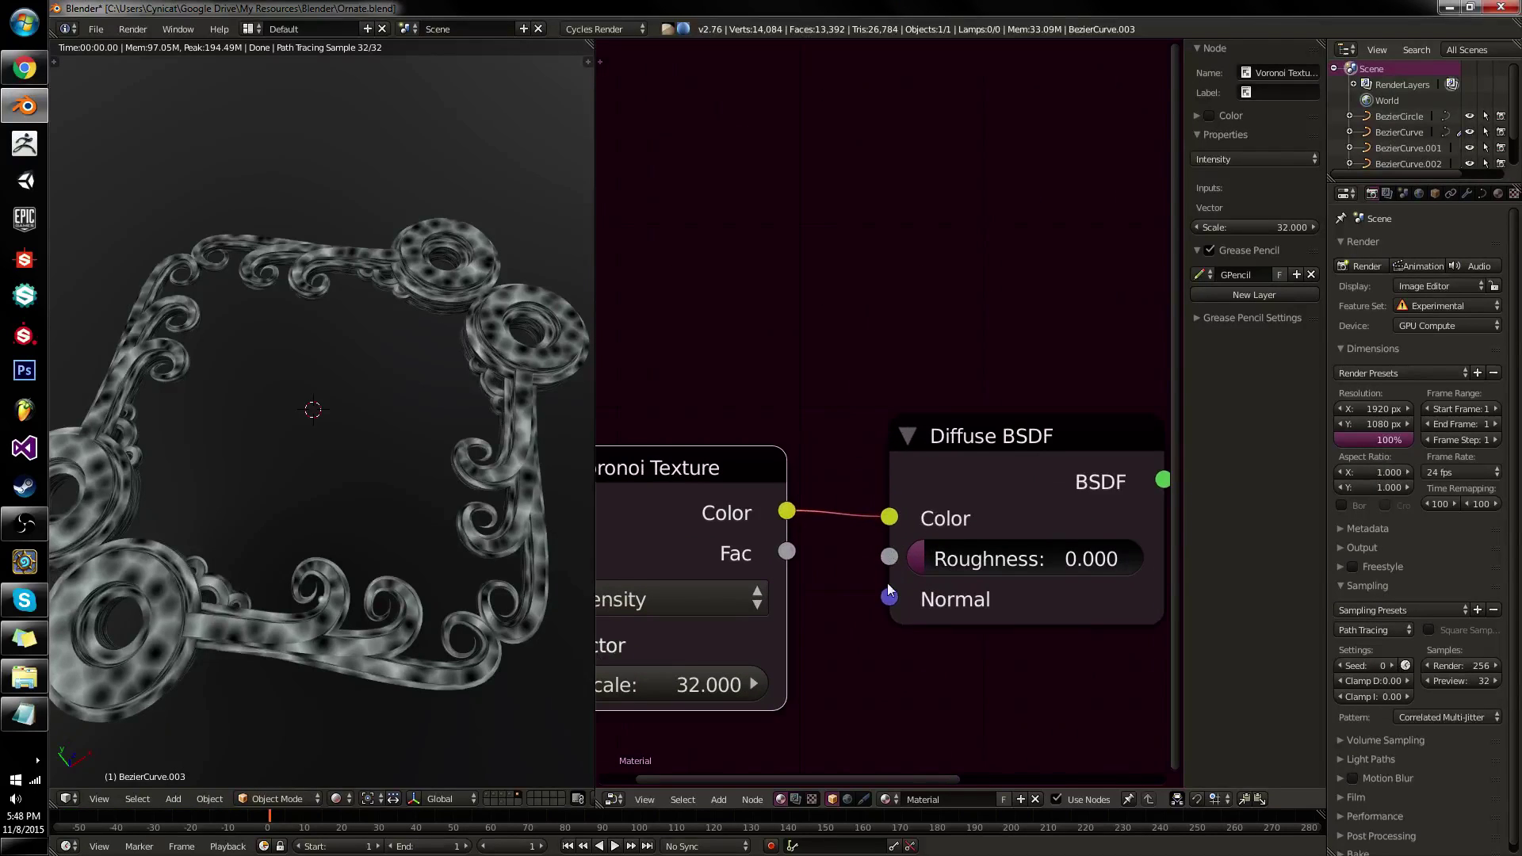
{"action": "middle_click_drag", "start_coordinate": [806, 510], "coordinate": [829, 412]}
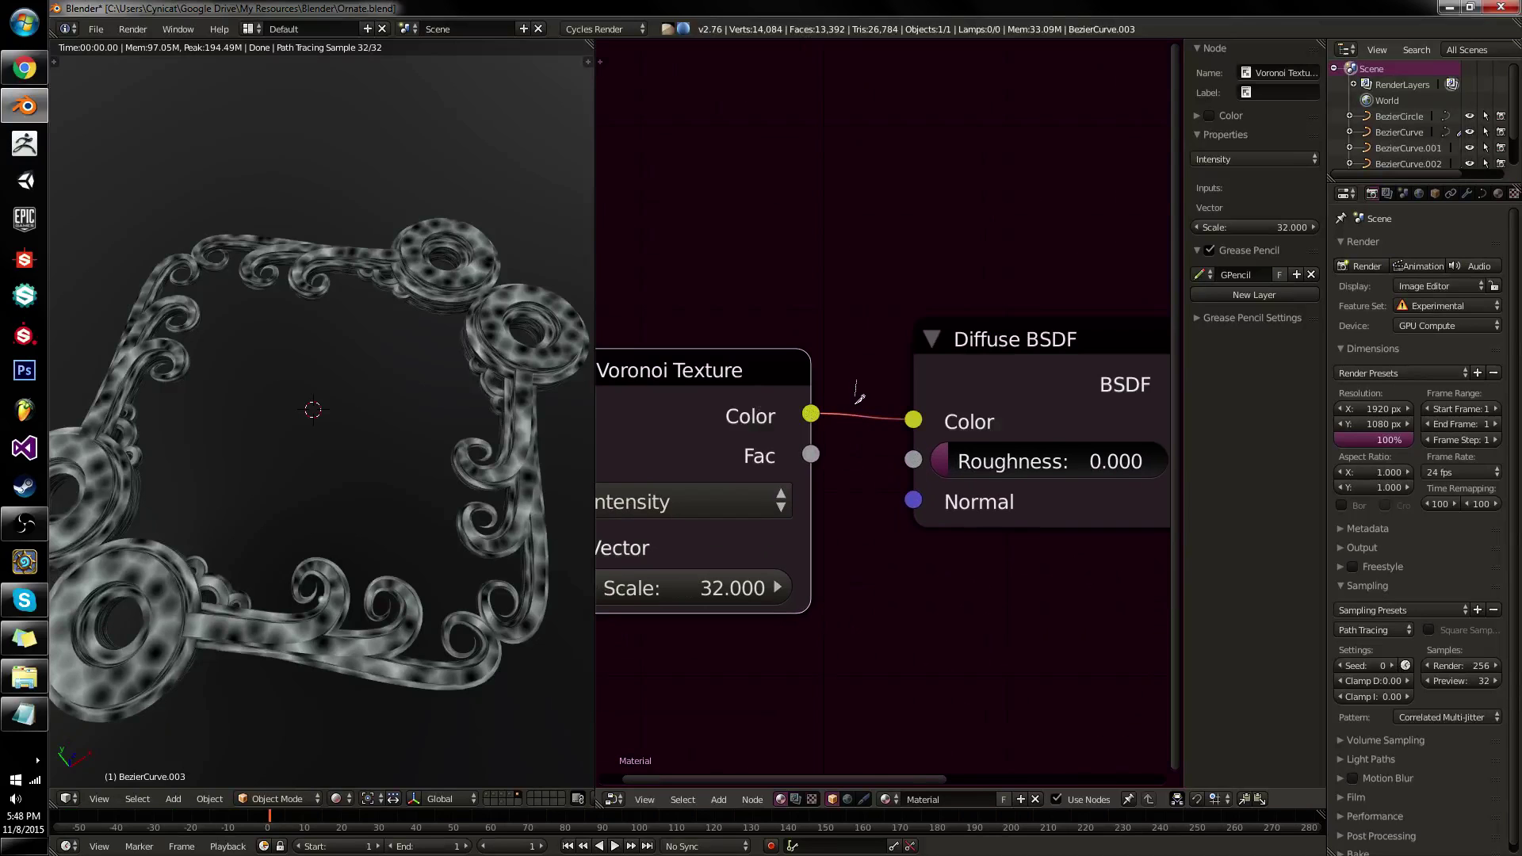
{"action": "right_click_drag", "start_coordinate": [858, 396], "coordinate": [847, 466], "text": "ctrl"}
{"action": "left_click_drag", "start_coordinate": [725, 399], "coordinate": [782, 368]}
Select the Diffuse BSDF node, switch back to Notepad and delete the whole Surface expression.
{"action": "key", "text": "alt+Tab"}
{"action": "left_click", "coordinate": [780, 500]}
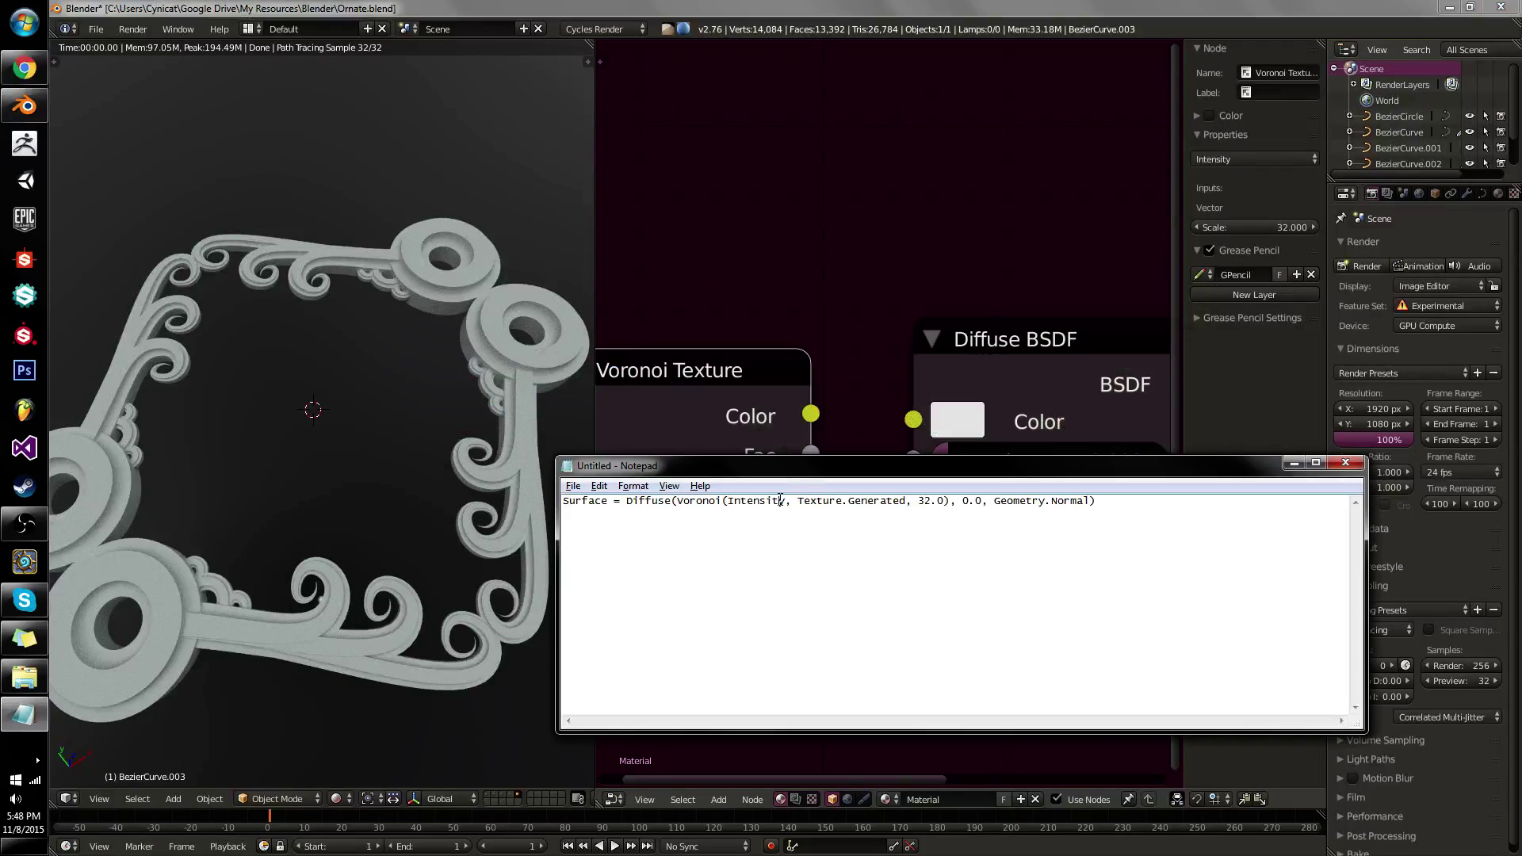
{"action": "left_click", "coordinate": [1039, 347]}
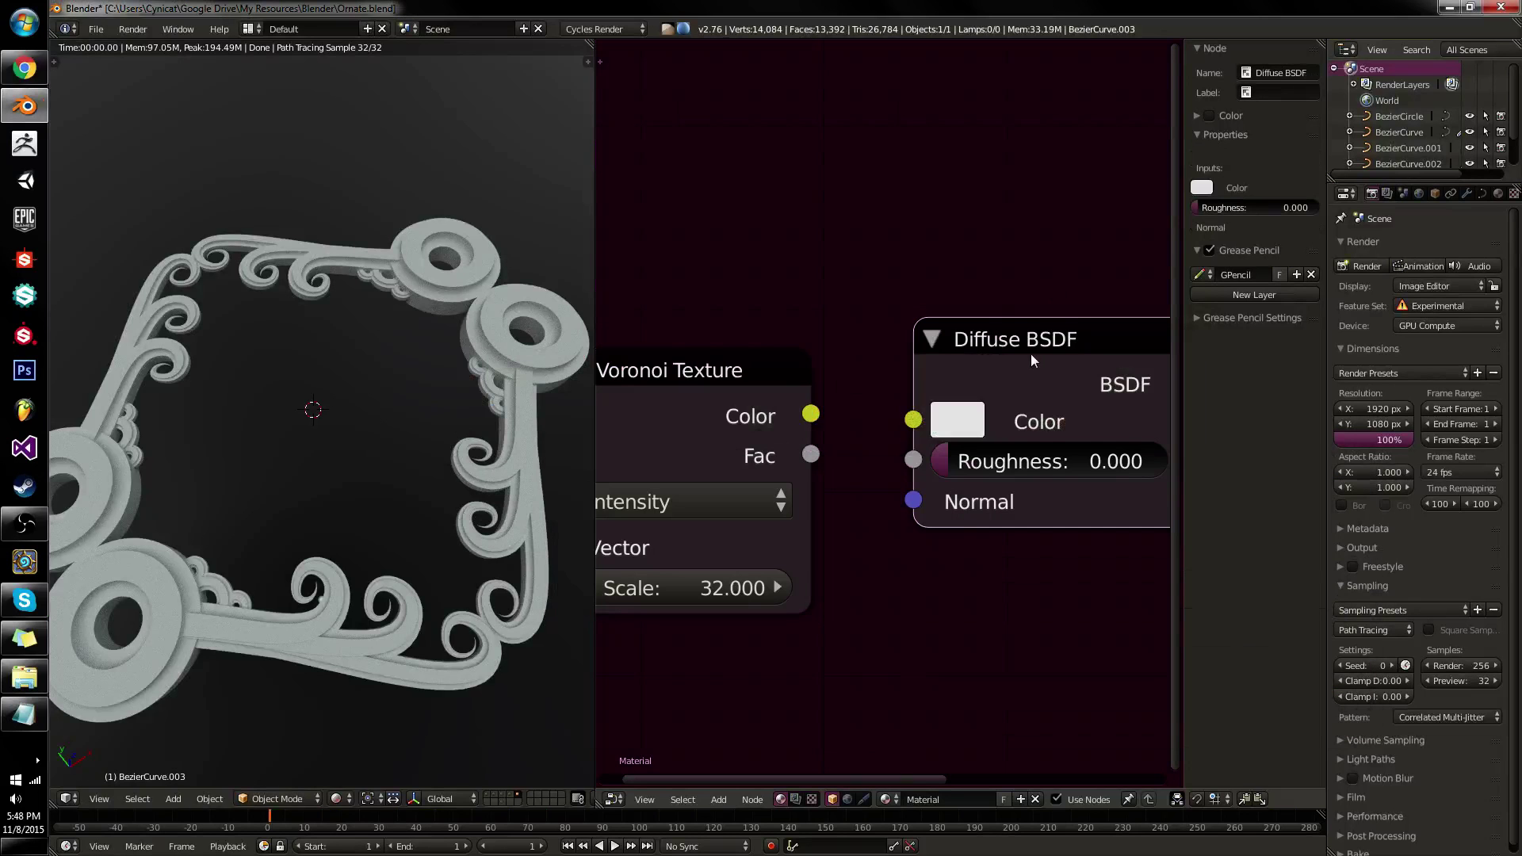
{"action": "left_click", "coordinate": [981, 416]}
{"action": "key", "text": "alt+Tab"}
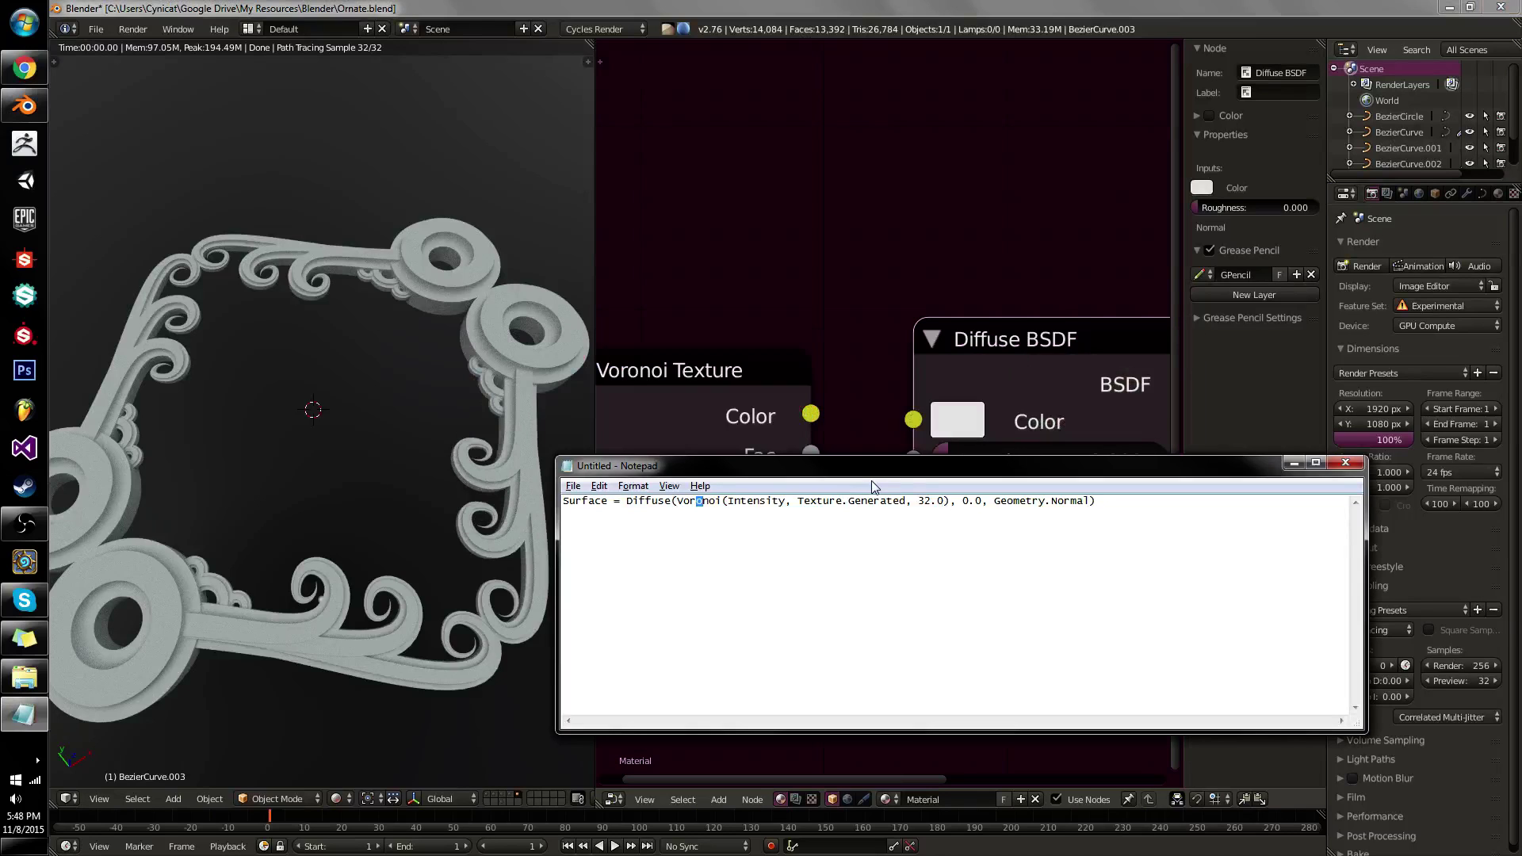
{"action": "key", "text": "ctrl+a"}
{"action": "key", "text": "Delete"}
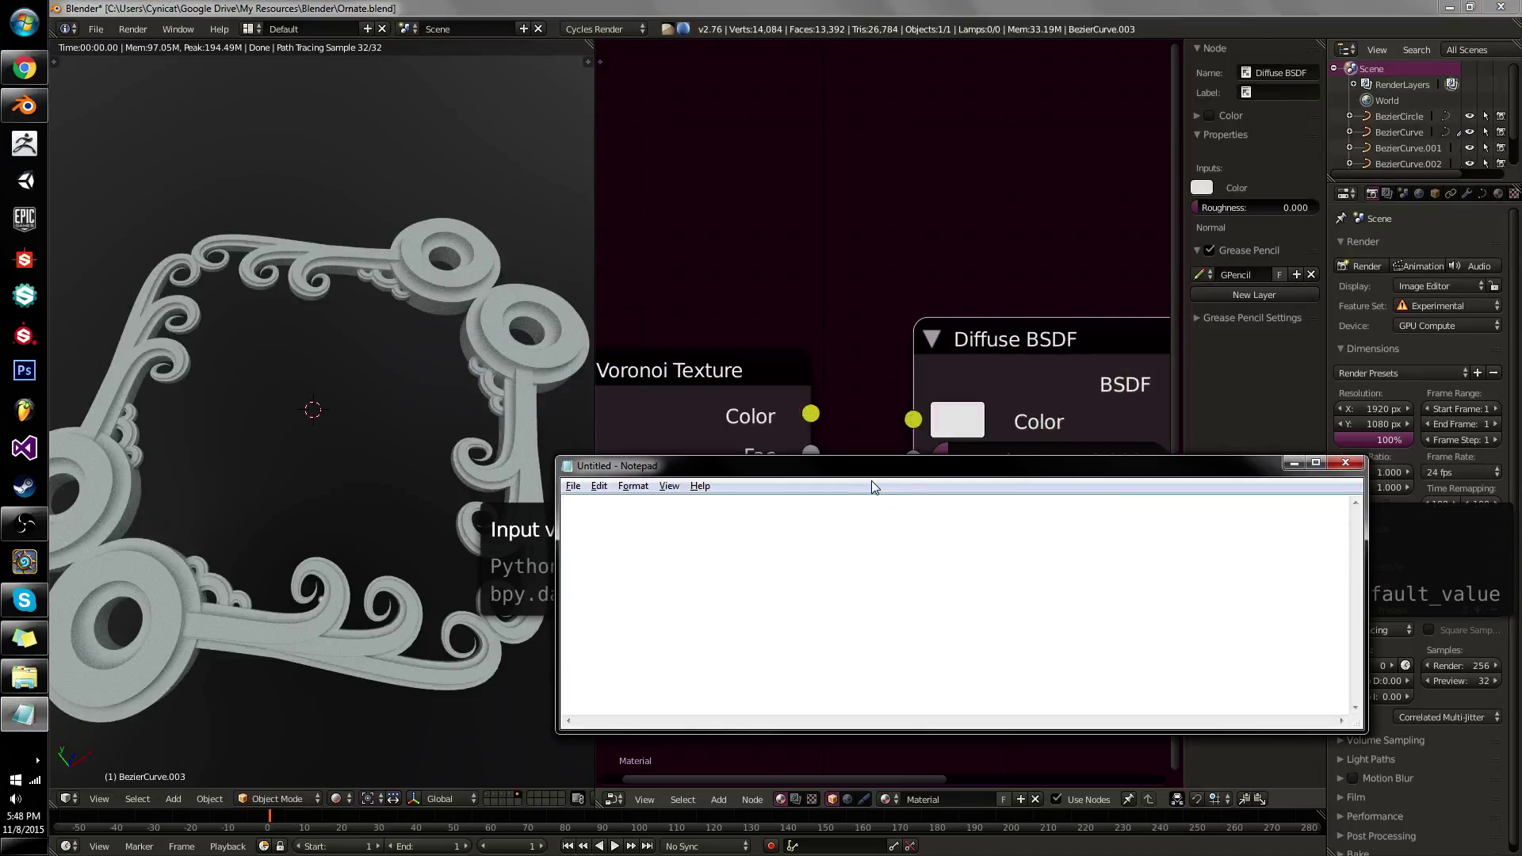
Delete the disconnected Voronoi Texture node from the material in Blender.
{"action": "left_click", "coordinate": [1047, 387]}
{"action": "scroll", "coordinate": [1047, 387], "scroll_direction": "down", "scroll_amount": 3}
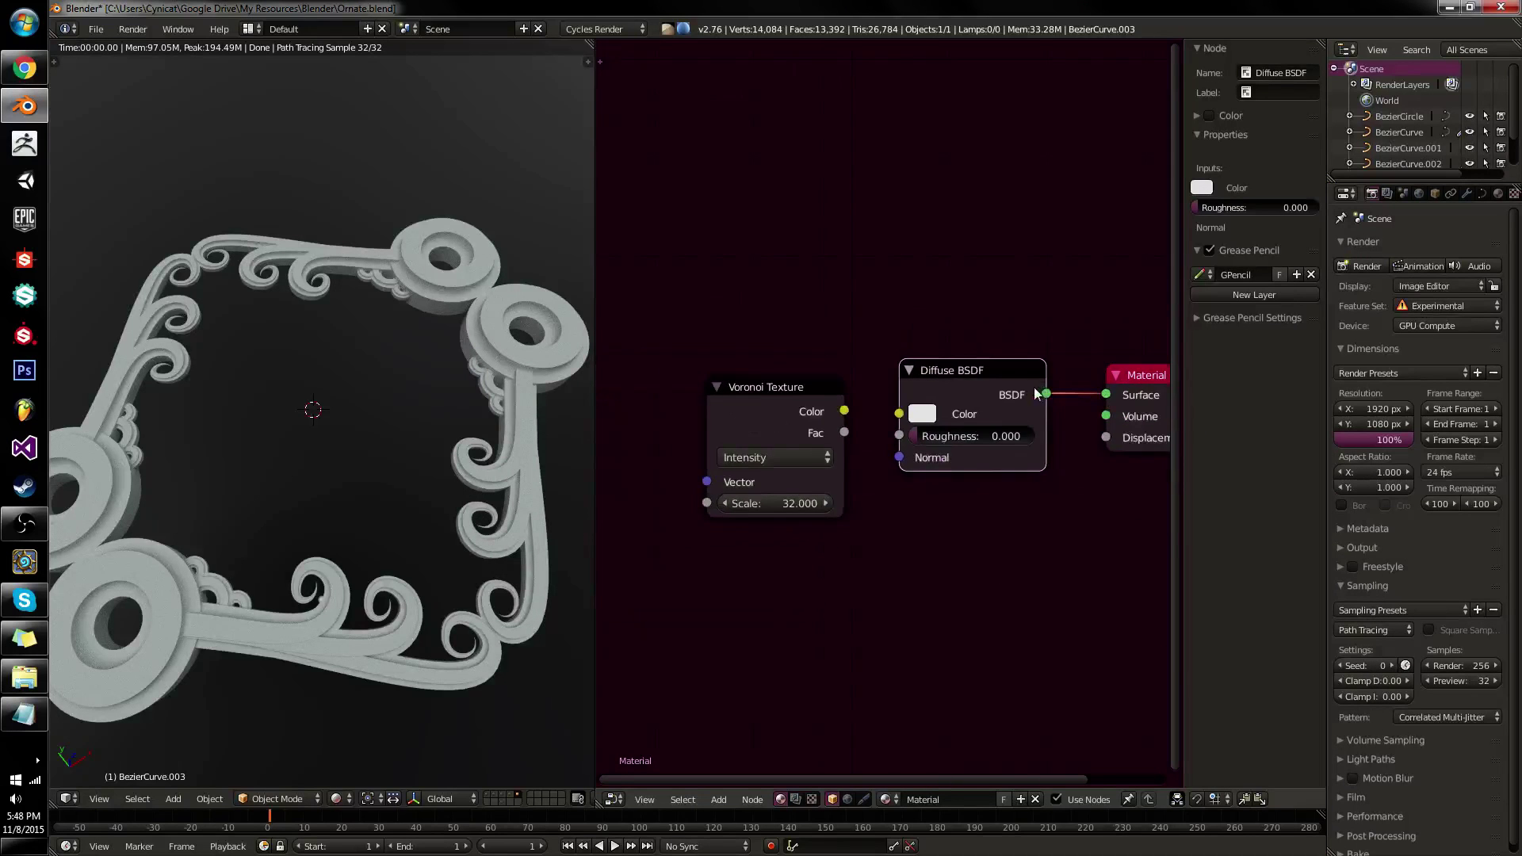
{"action": "left_click", "coordinate": [763, 487]}
{"action": "key", "text": "x"}
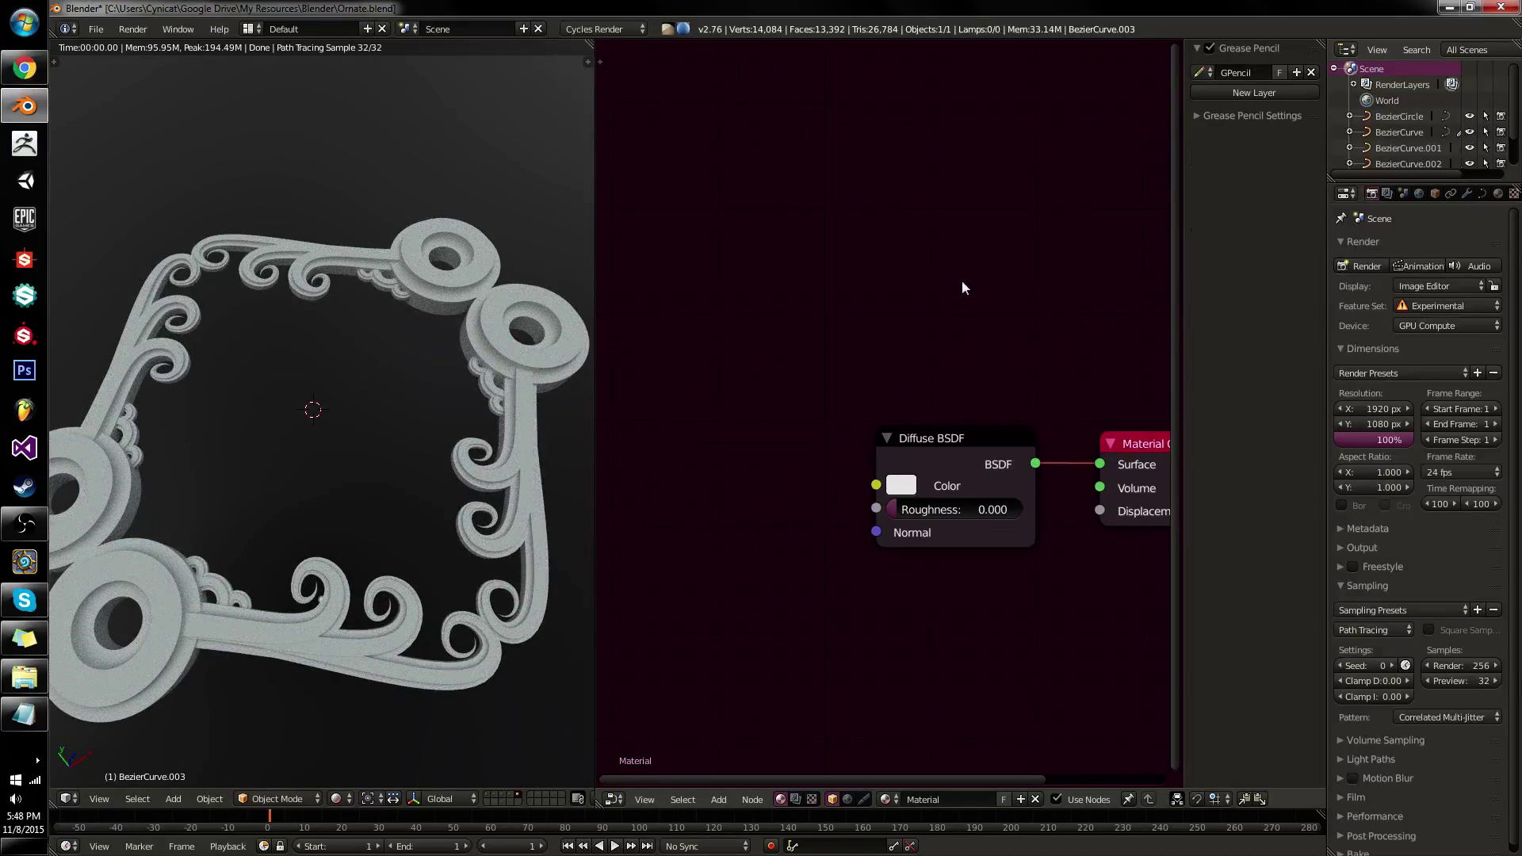
Move the Diffuse BSDF node away from the Material Output and add the Dielectric group node above it.
{"action": "left_click", "coordinate": [952, 470]}
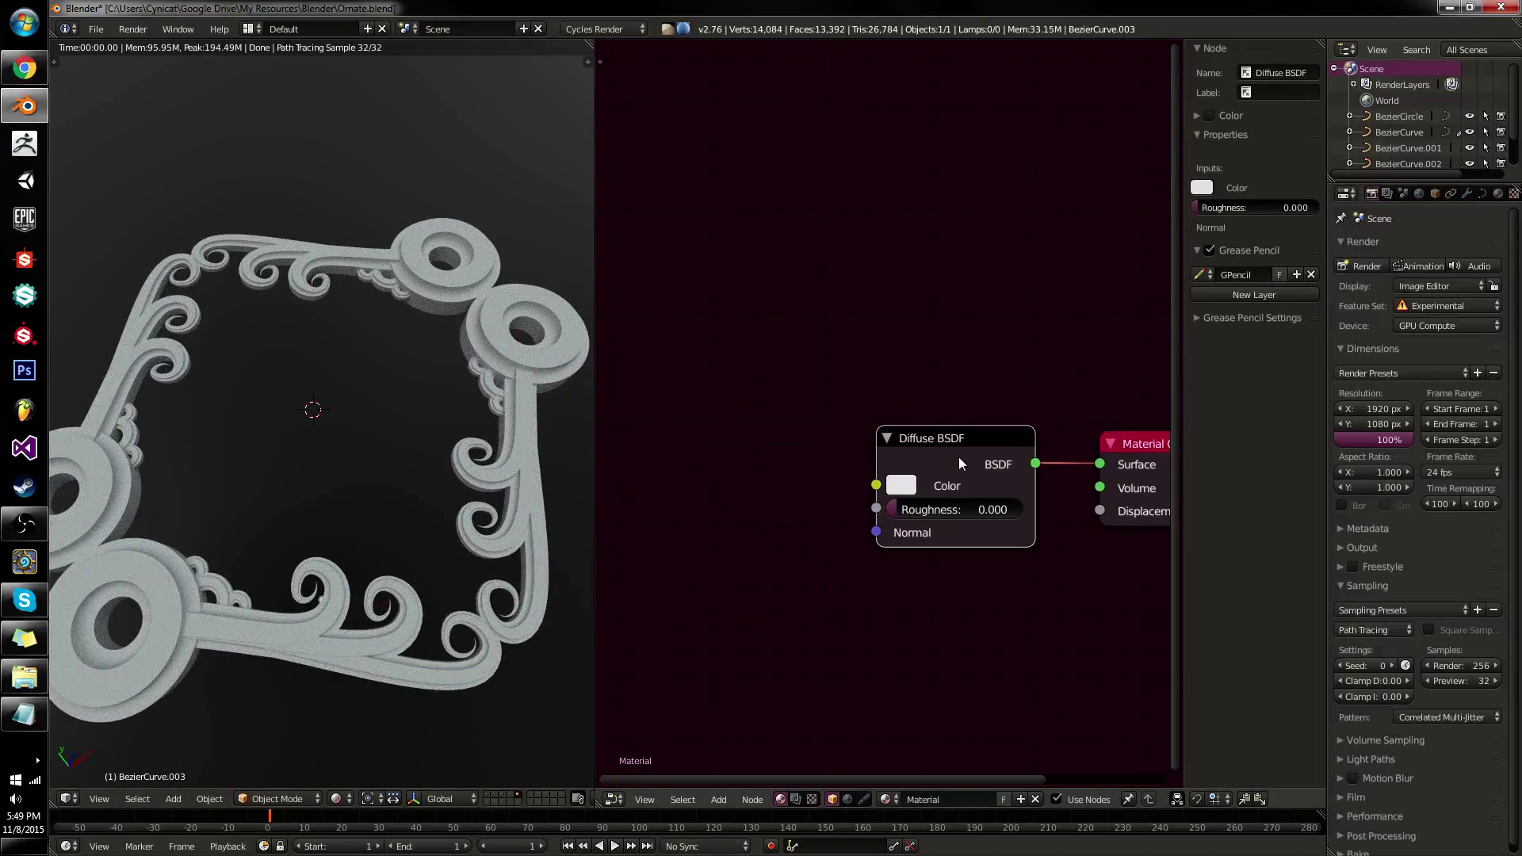
{"action": "middle_click_drag", "start_coordinate": [996, 456], "coordinate": [980, 435]}
{"action": "key", "text": "g"}
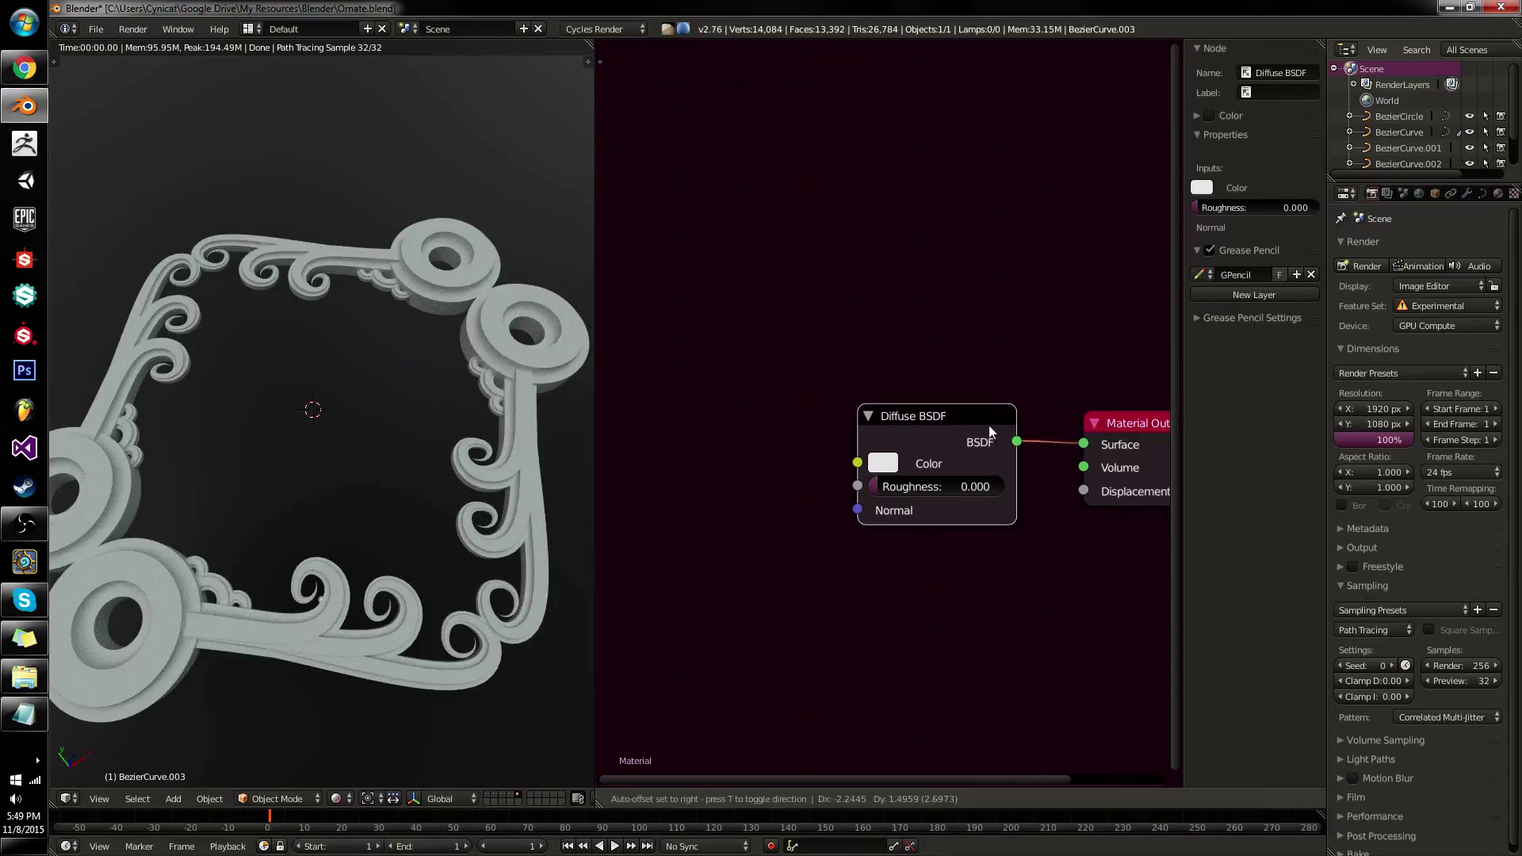
{"action": "left_click", "coordinate": [745, 427]}
{"action": "key", "text": "shift+a"}
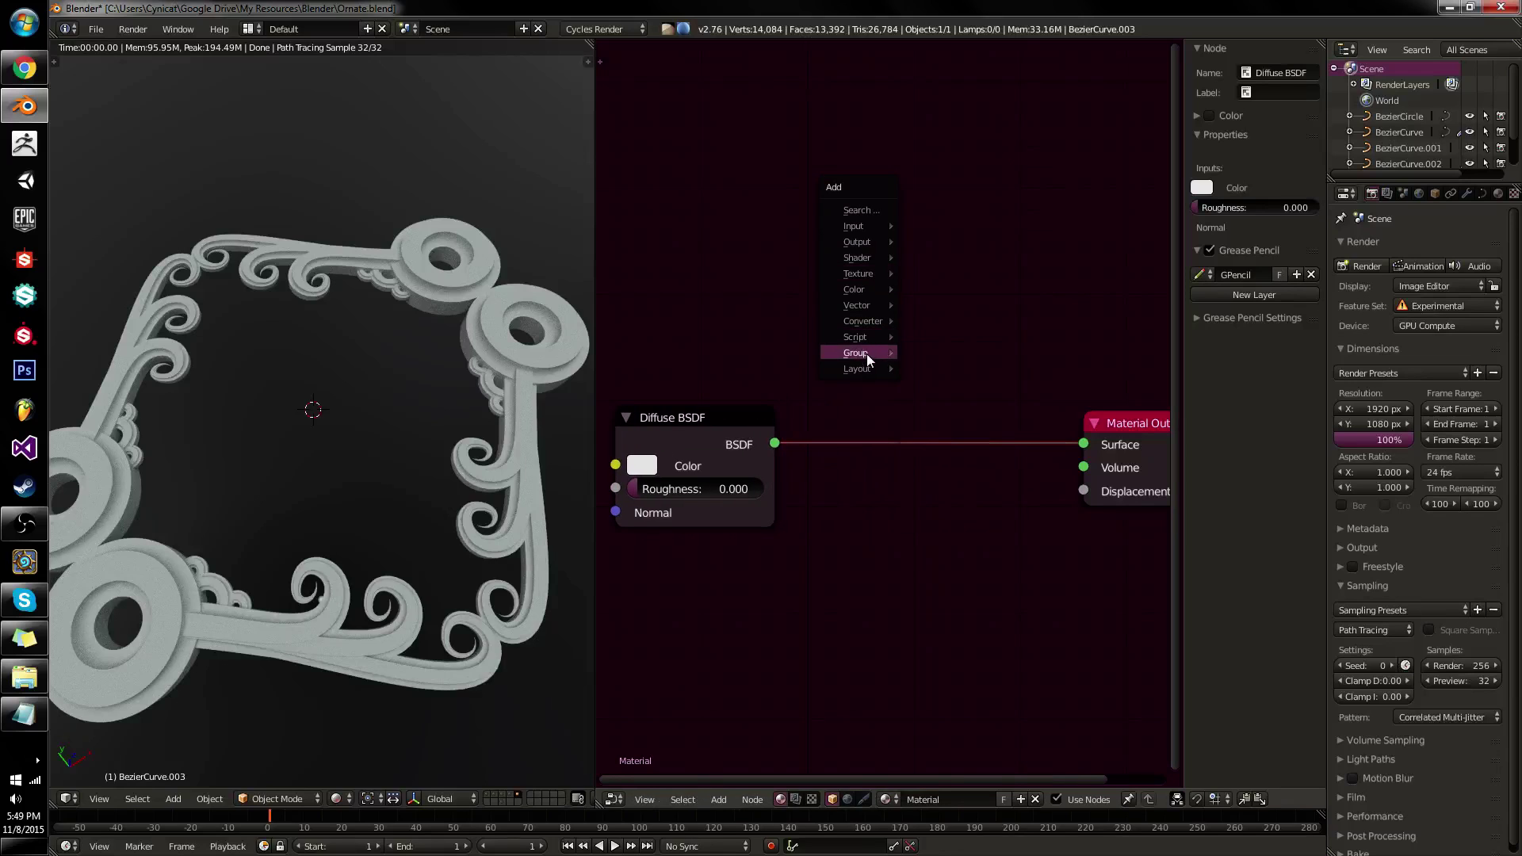
{"action": "mouse_move", "coordinate": [867, 353]}
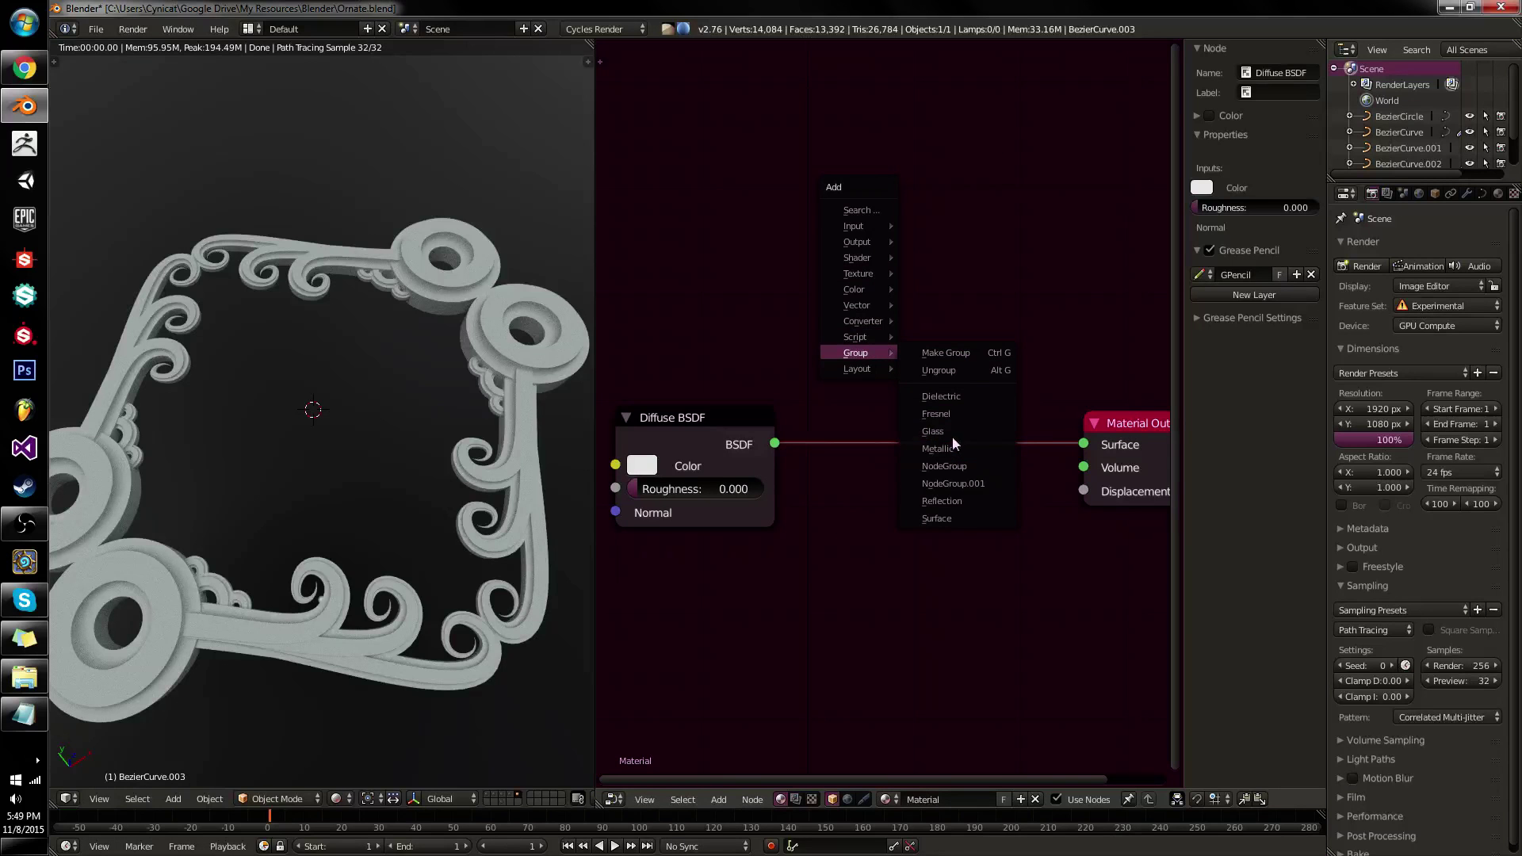
{"action": "left_click", "coordinate": [950, 397]}
{"action": "left_click", "coordinate": [755, 154]}
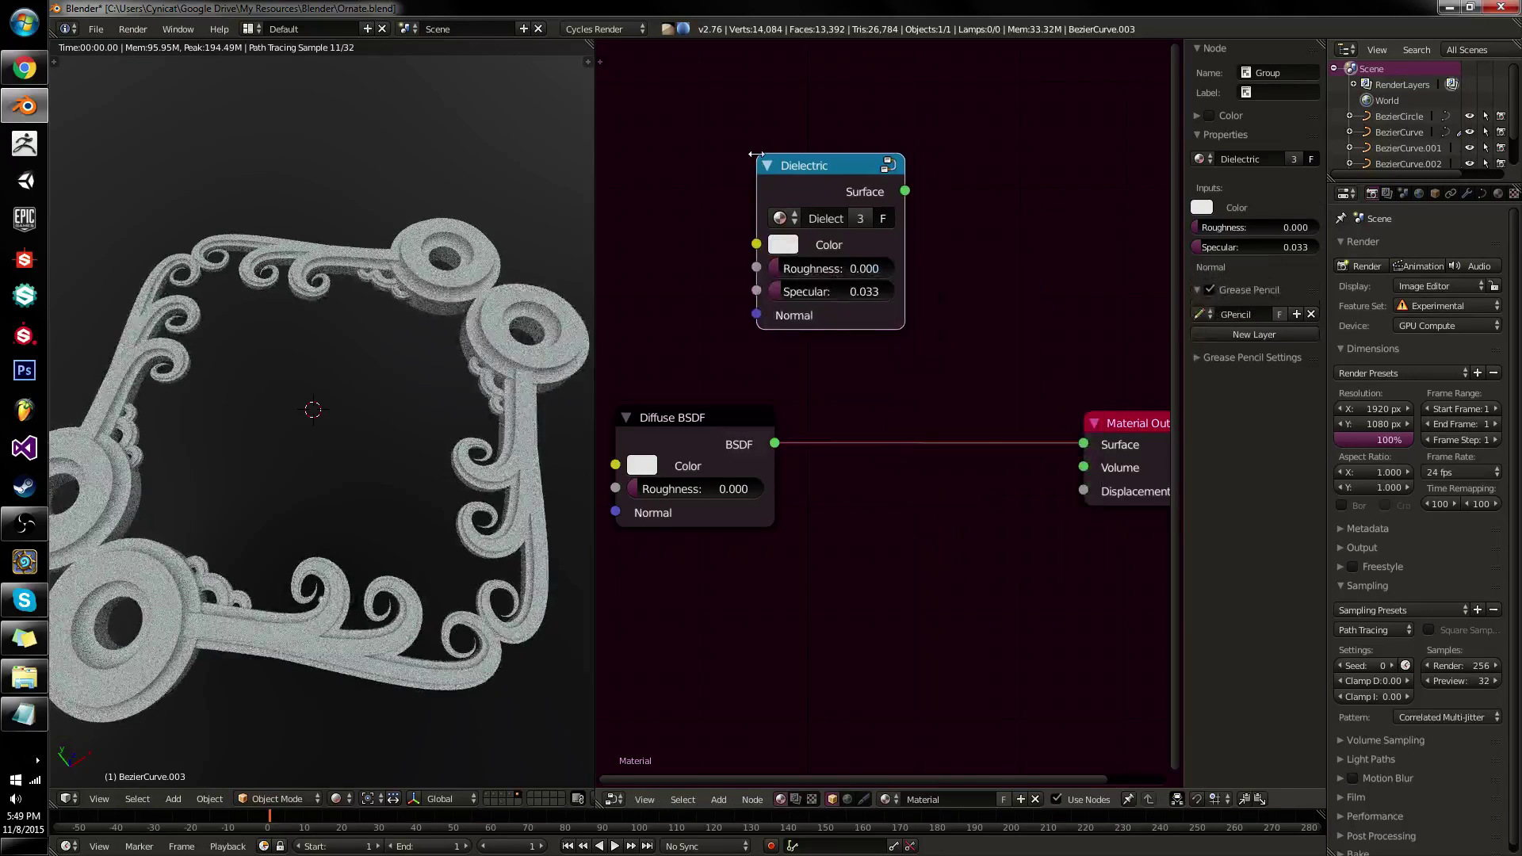
Line up the Dielectric node directly above the Diffuse BSDF node to compare their inputs.
{"action": "left_click_drag", "start_coordinate": [840, 177], "coordinate": [725, 243]}
{"action": "left_click_drag", "start_coordinate": [680, 438], "coordinate": [717, 456]}
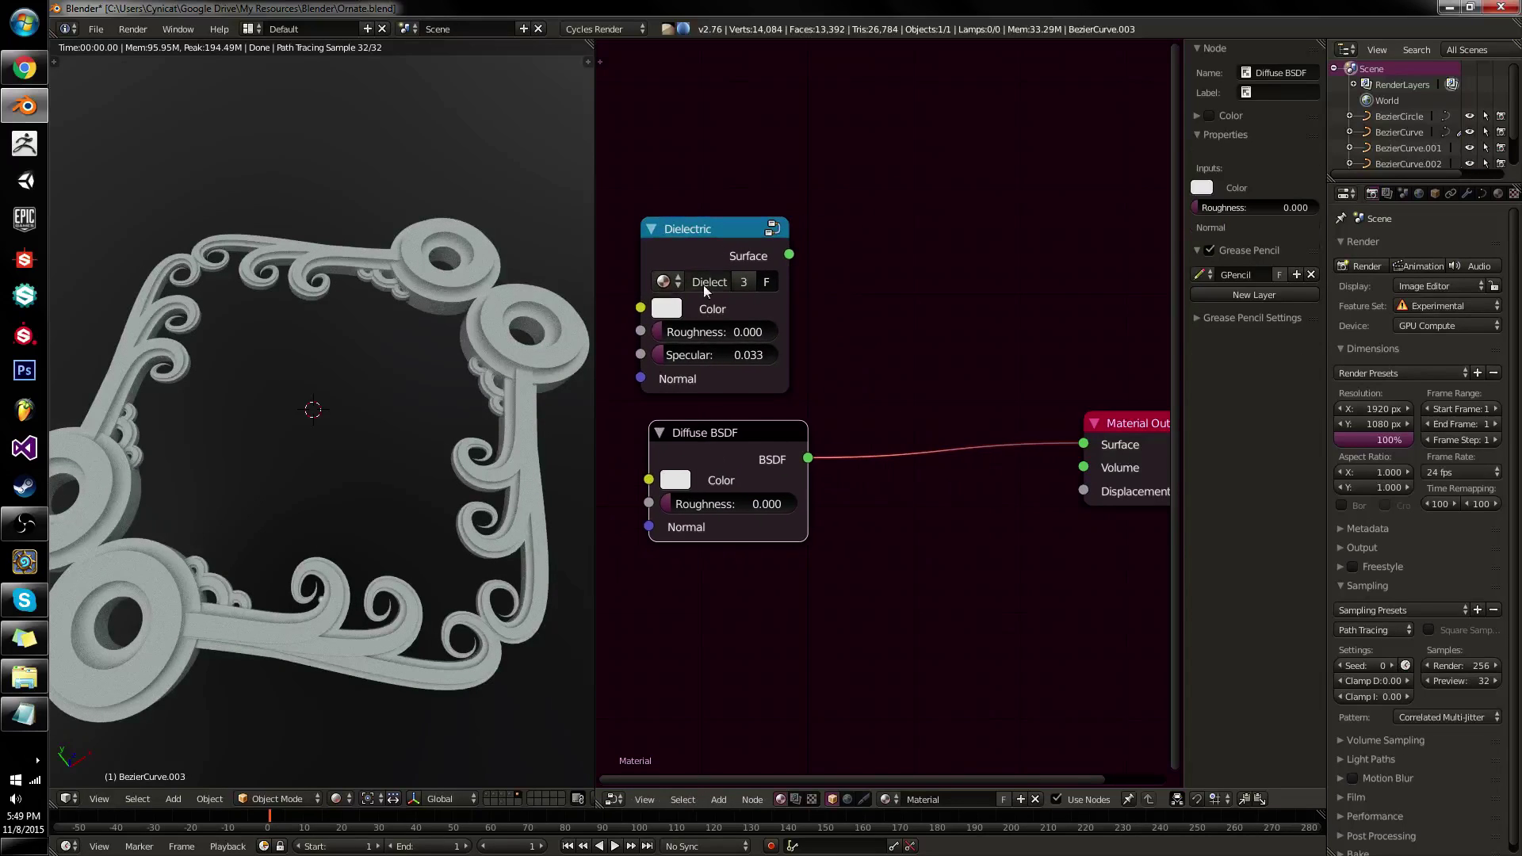
{"action": "left_click_drag", "start_coordinate": [699, 244], "coordinate": [710, 258]}
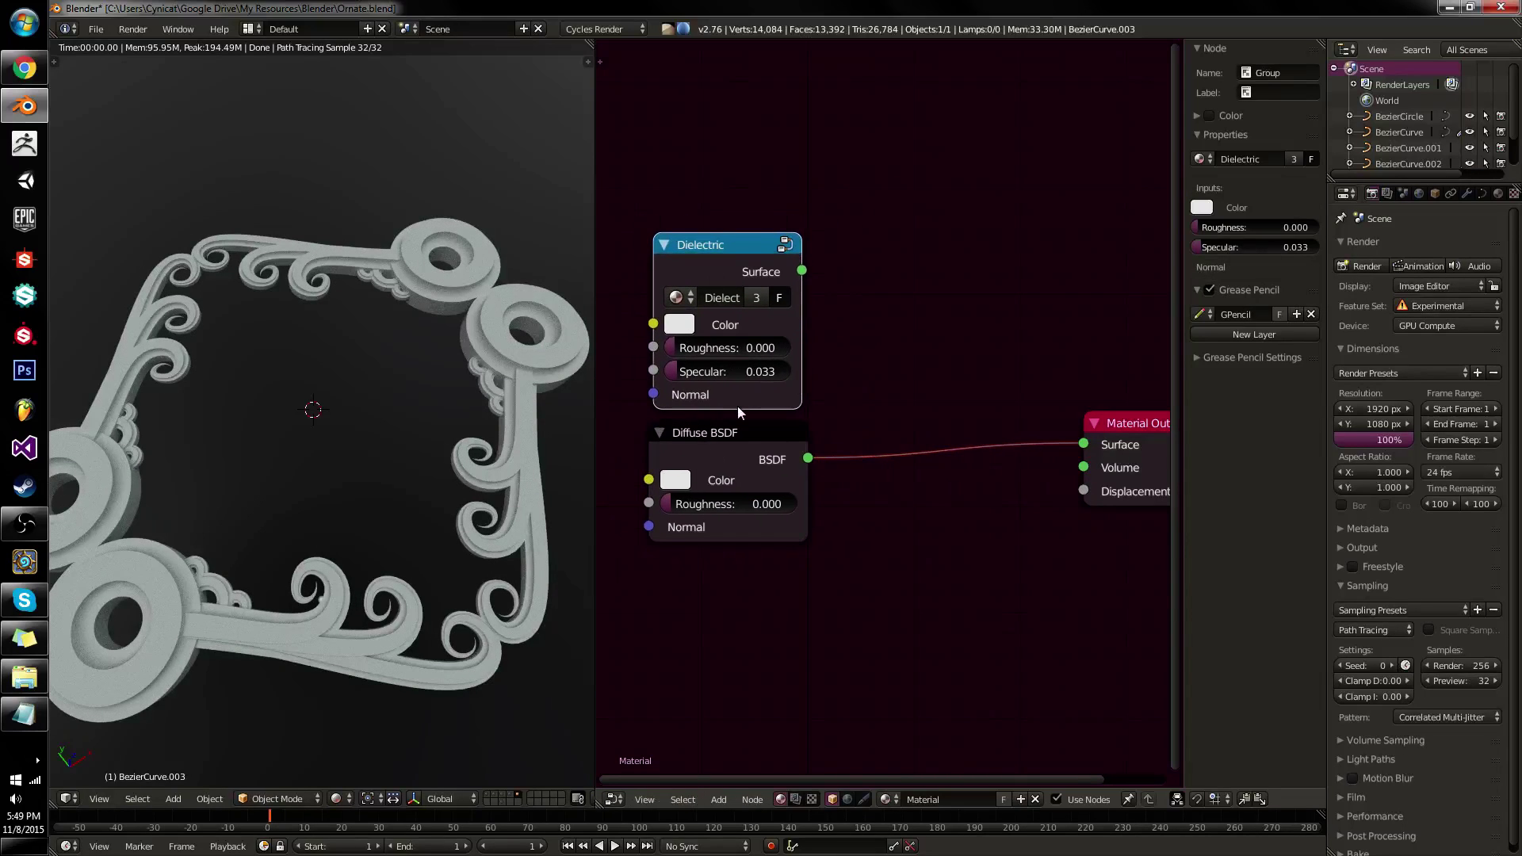
{"action": "left_click_drag", "start_coordinate": [737, 406], "coordinate": [732, 370]}
Replace the Diffuse BSDF node by deleting it and connecting Dielectric's Surface output to the Material Output's Surface input.
{"action": "left_click_drag", "start_coordinate": [739, 441], "coordinate": [809, 593]}
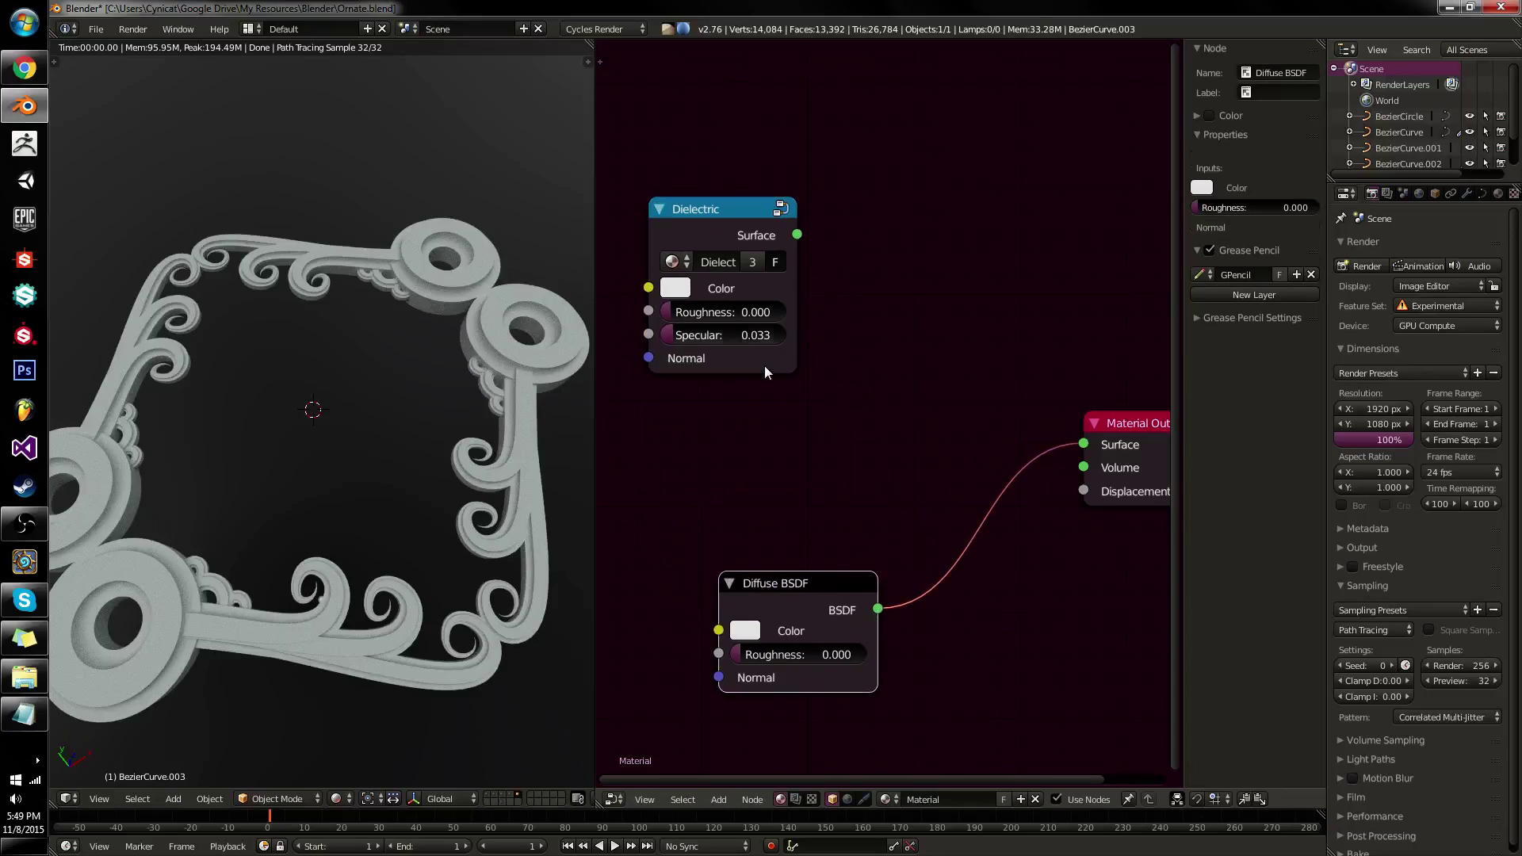
{"action": "key", "text": "x"}
{"action": "left_click", "coordinate": [721, 231]}
{"action": "left_click_drag", "start_coordinate": [721, 231], "coordinate": [944, 429]}
{"action": "key", "text": "f"}
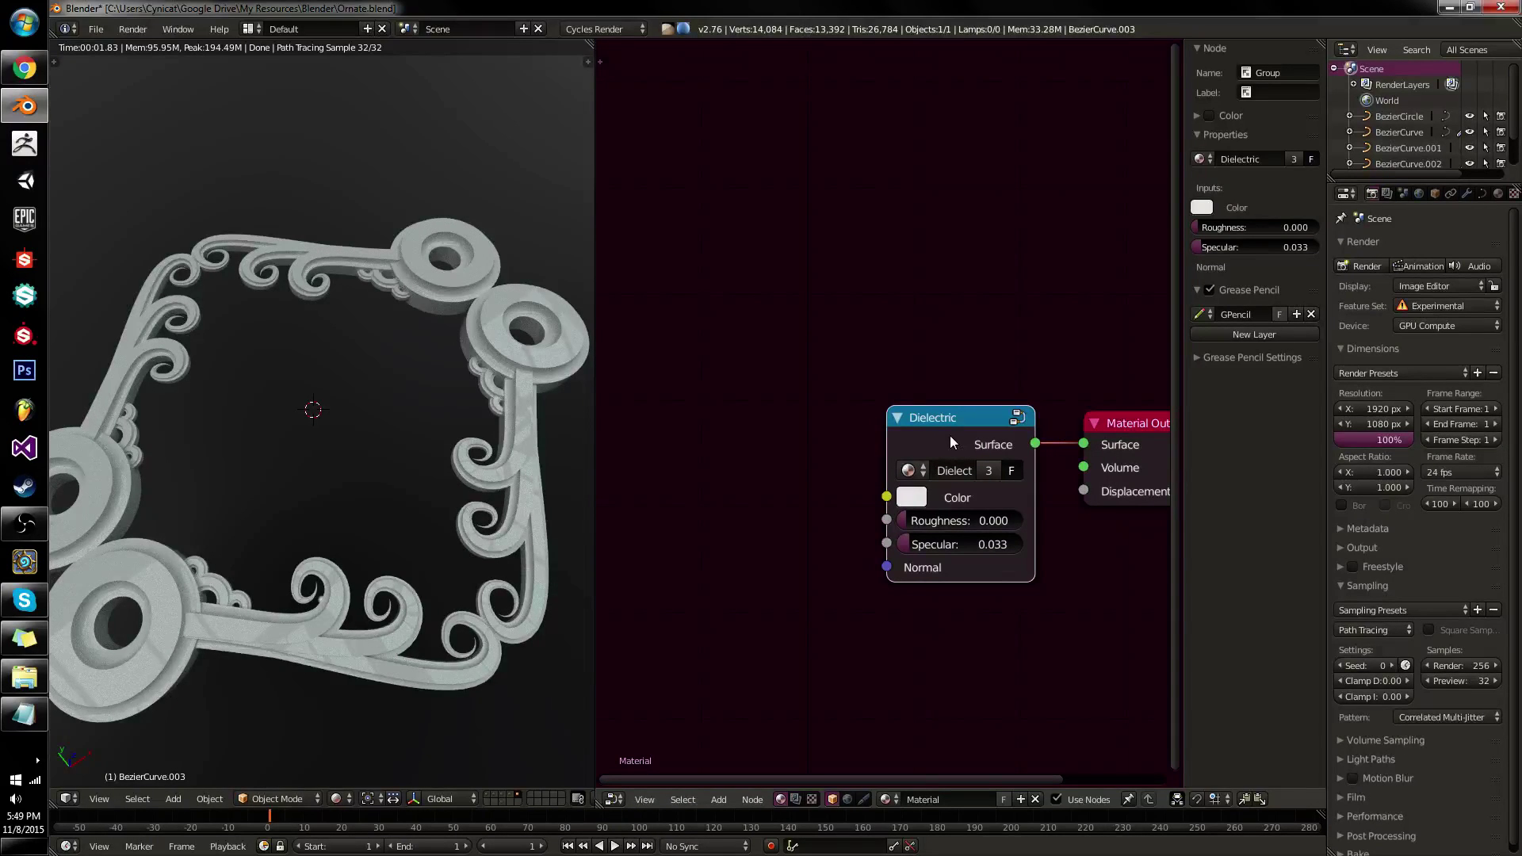
{"action": "key", "text": "g"}
{"action": "right_click", "coordinate": [974, 437]}
{"action": "middle_click_drag", "start_coordinate": [1048, 451], "coordinate": [968, 471]}
{"action": "key", "text": "x"}
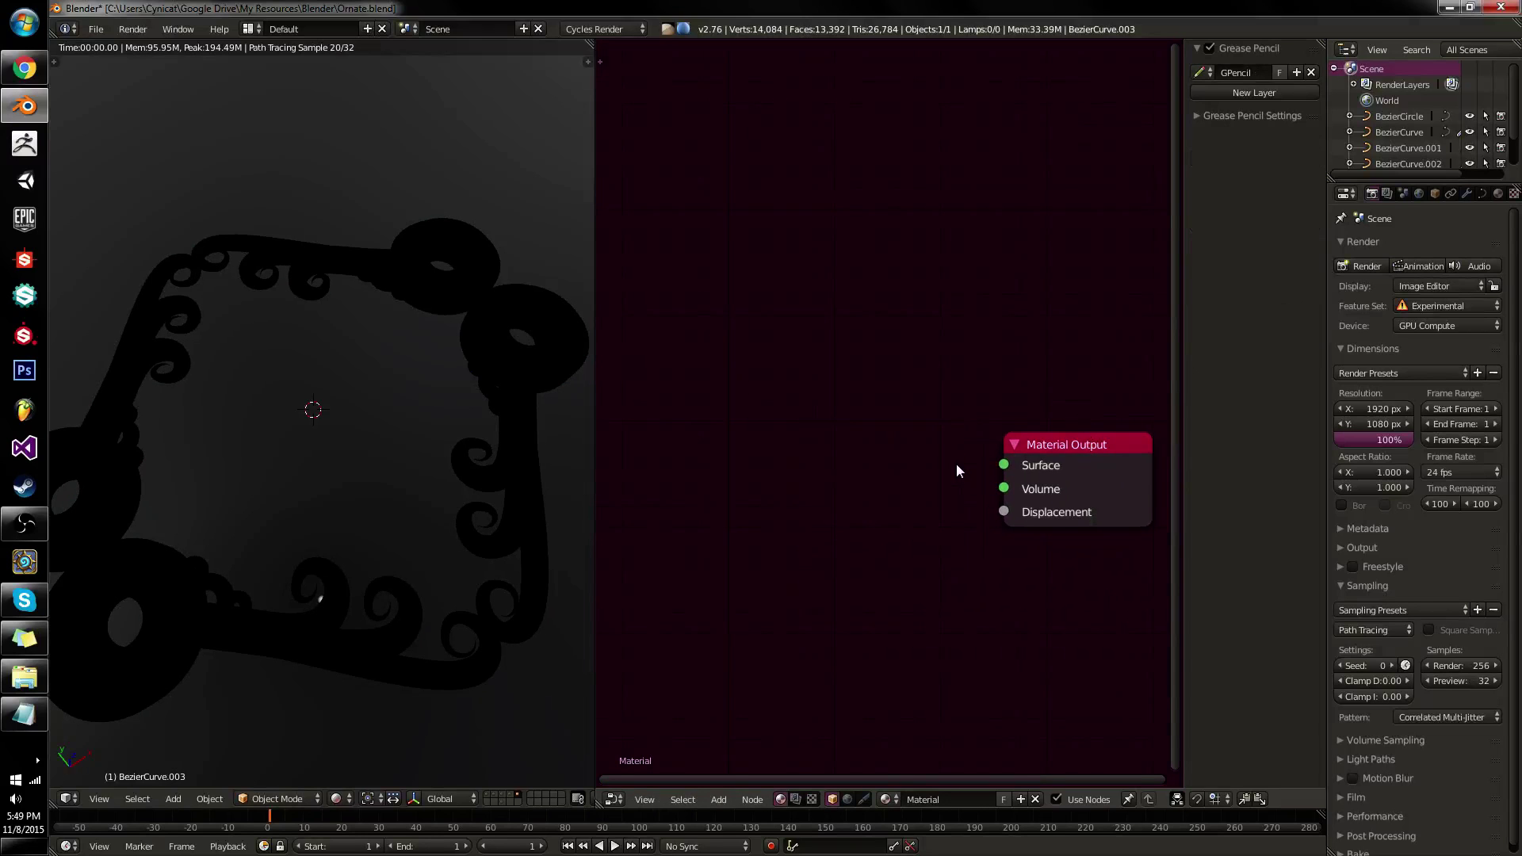
{"action": "key", "text": "ctrl+z"}
{"action": "key", "text": "g"}
{"action": "left_click", "coordinate": [978, 477]}
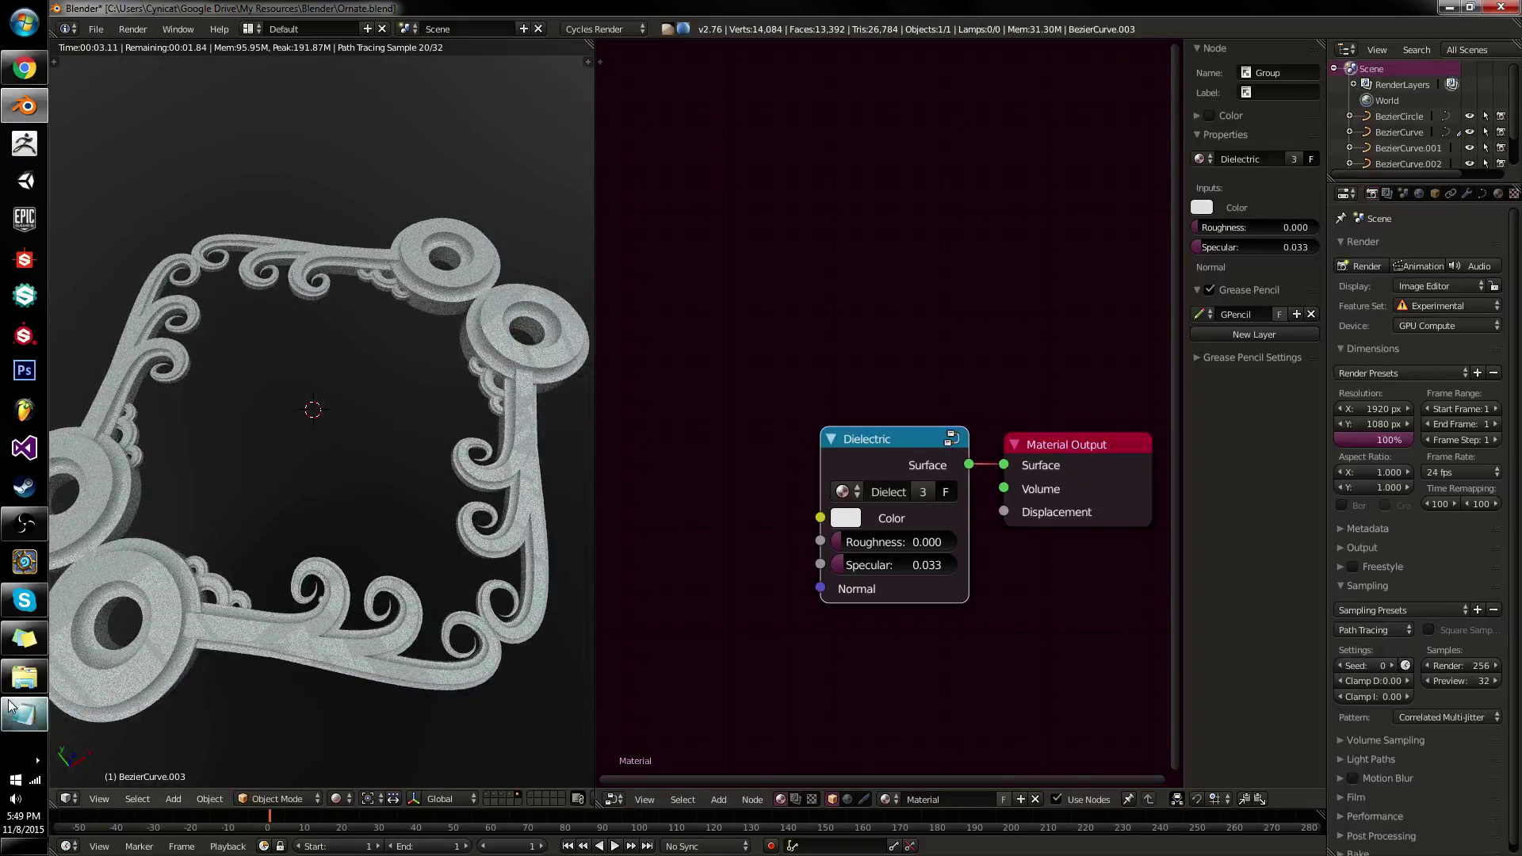
Open the Dielectric node group and follow its node chain from Group Input through to Group Output.
{"action": "scroll", "coordinate": [1029, 450], "scroll_direction": "up", "scroll_amount": 2}
{"action": "scroll", "coordinate": [1030, 444], "scroll_direction": "up", "scroll_amount": 1}
{"action": "middle_click_drag", "start_coordinate": [1040, 446], "coordinate": [935, 404]}
{"action": "scroll", "coordinate": [939, 404], "scroll_direction": "up", "scroll_amount": 2}
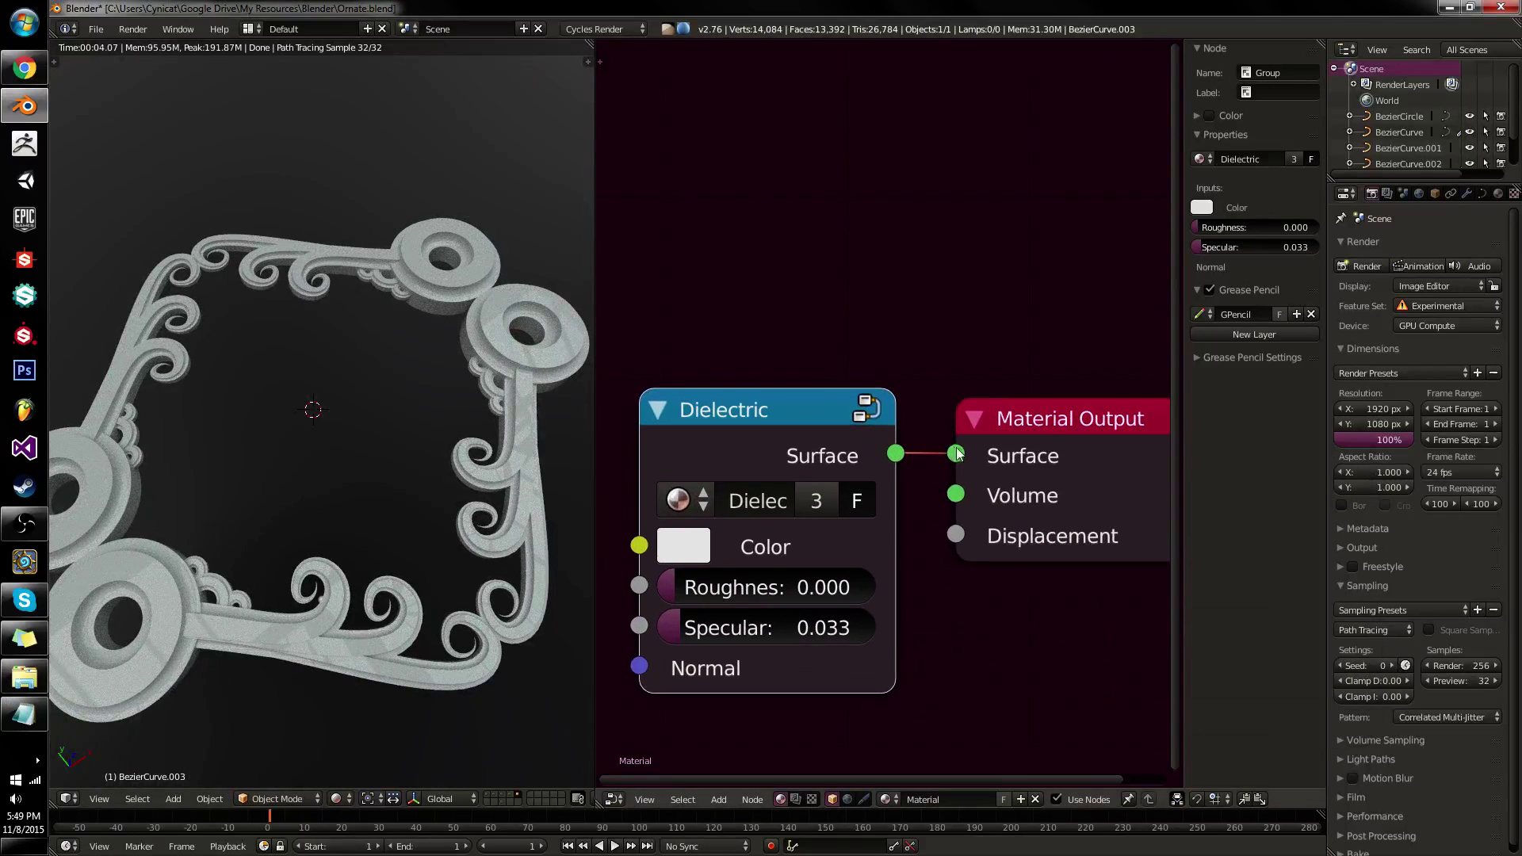
{"action": "middle_click_drag", "start_coordinate": [850, 426], "coordinate": [825, 386]}
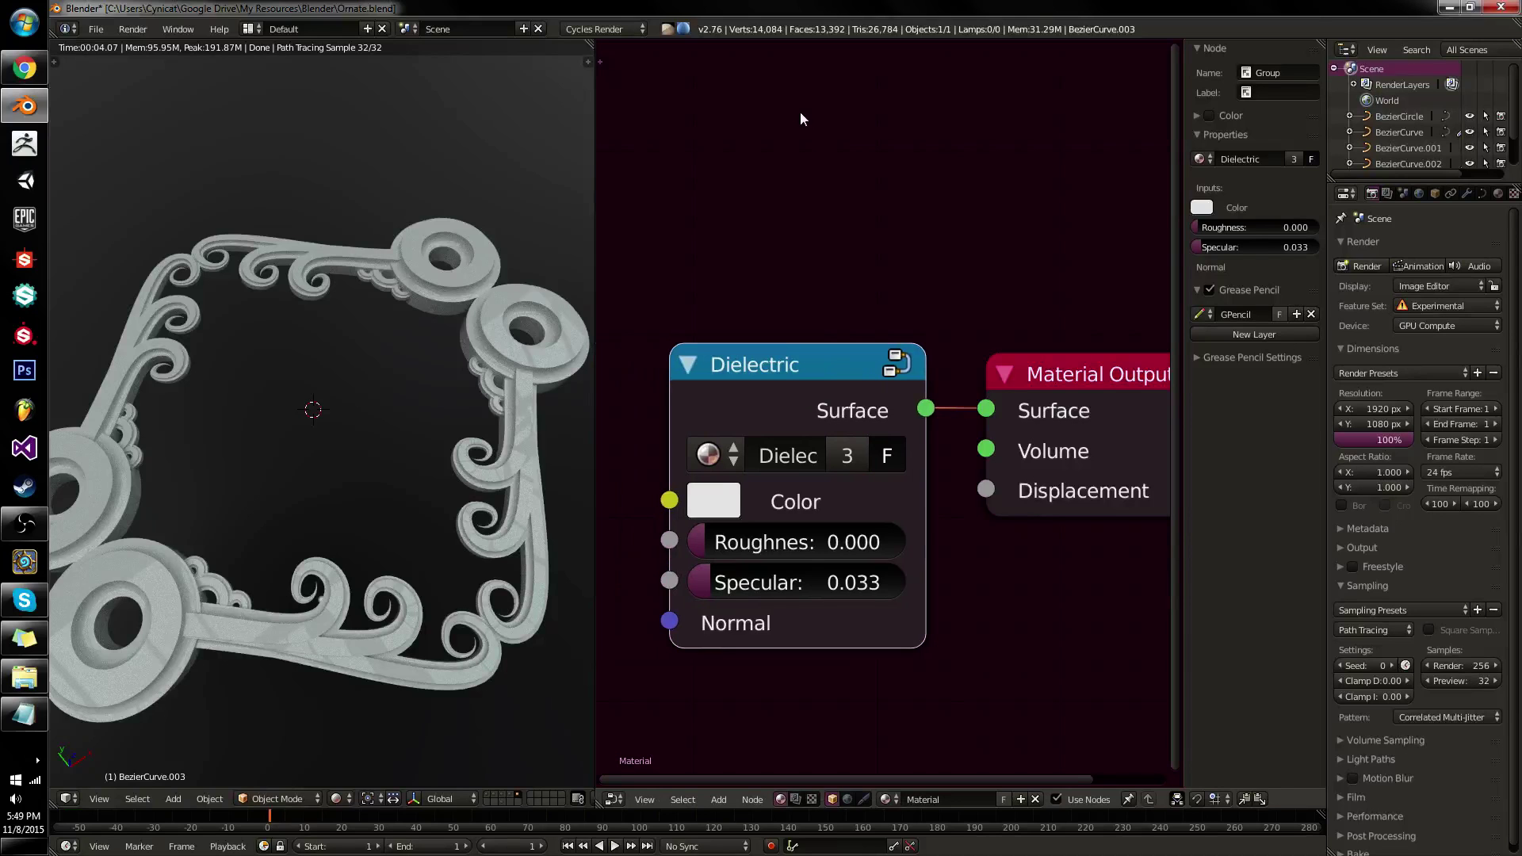
{"action": "key", "text": "Tab"}
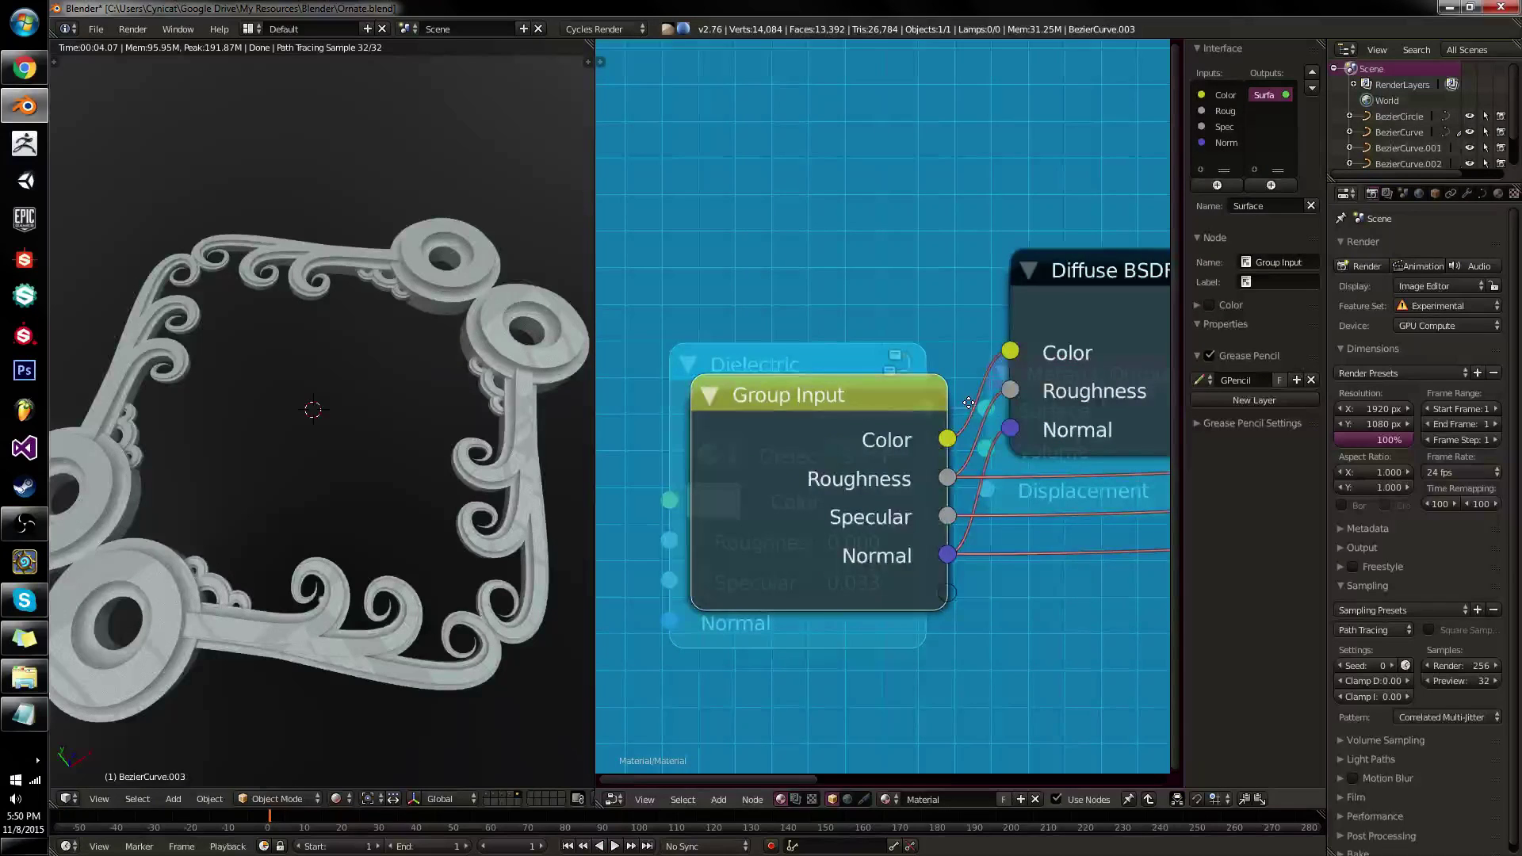
{"action": "middle_click_drag", "start_coordinate": [791, 360], "coordinate": [330, 416]}
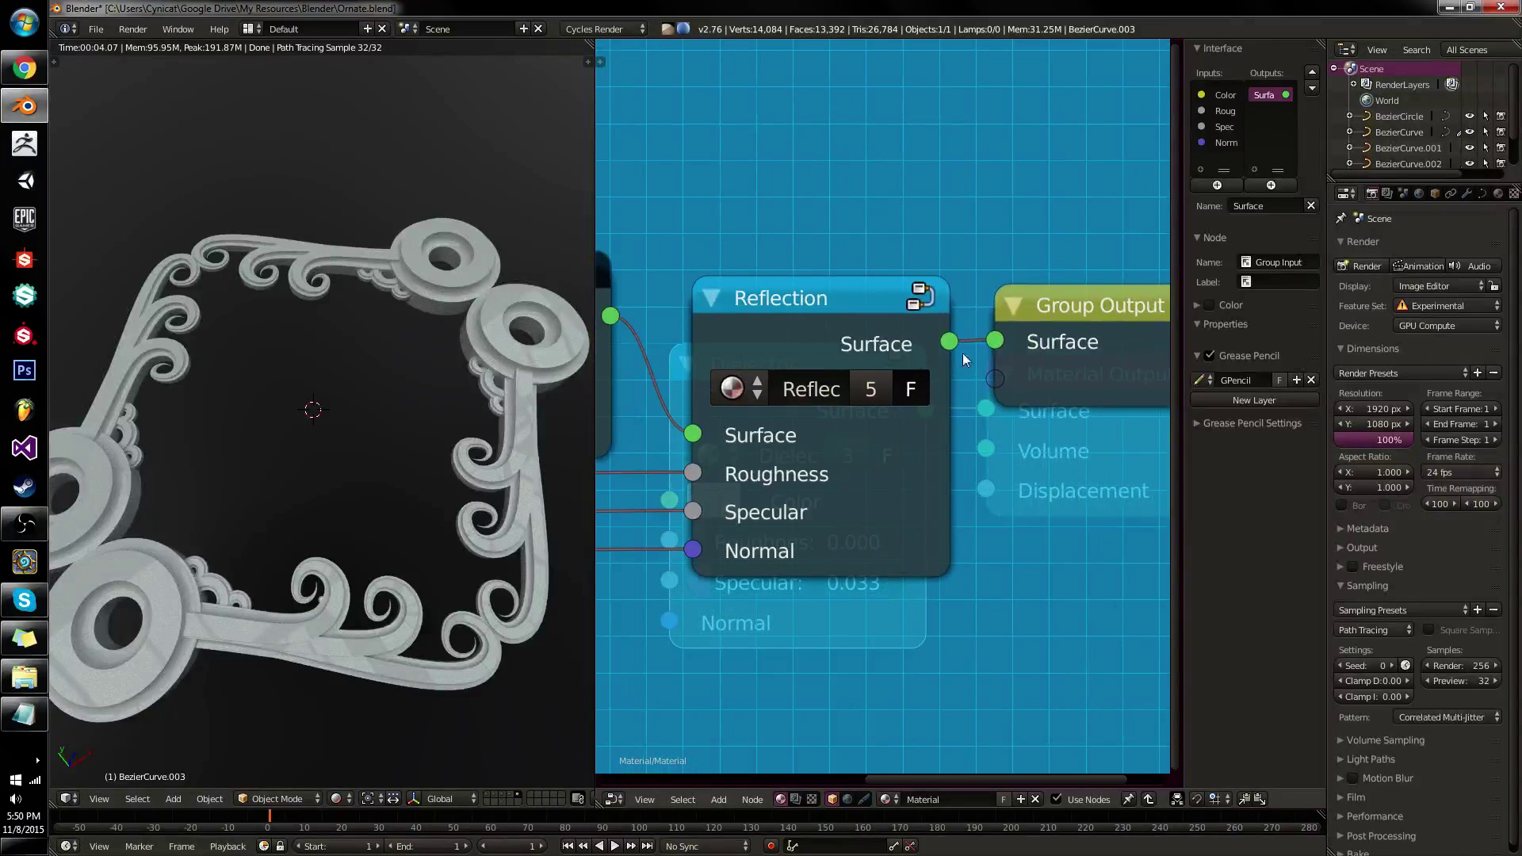
{"action": "left_click", "coordinate": [1035, 348]}
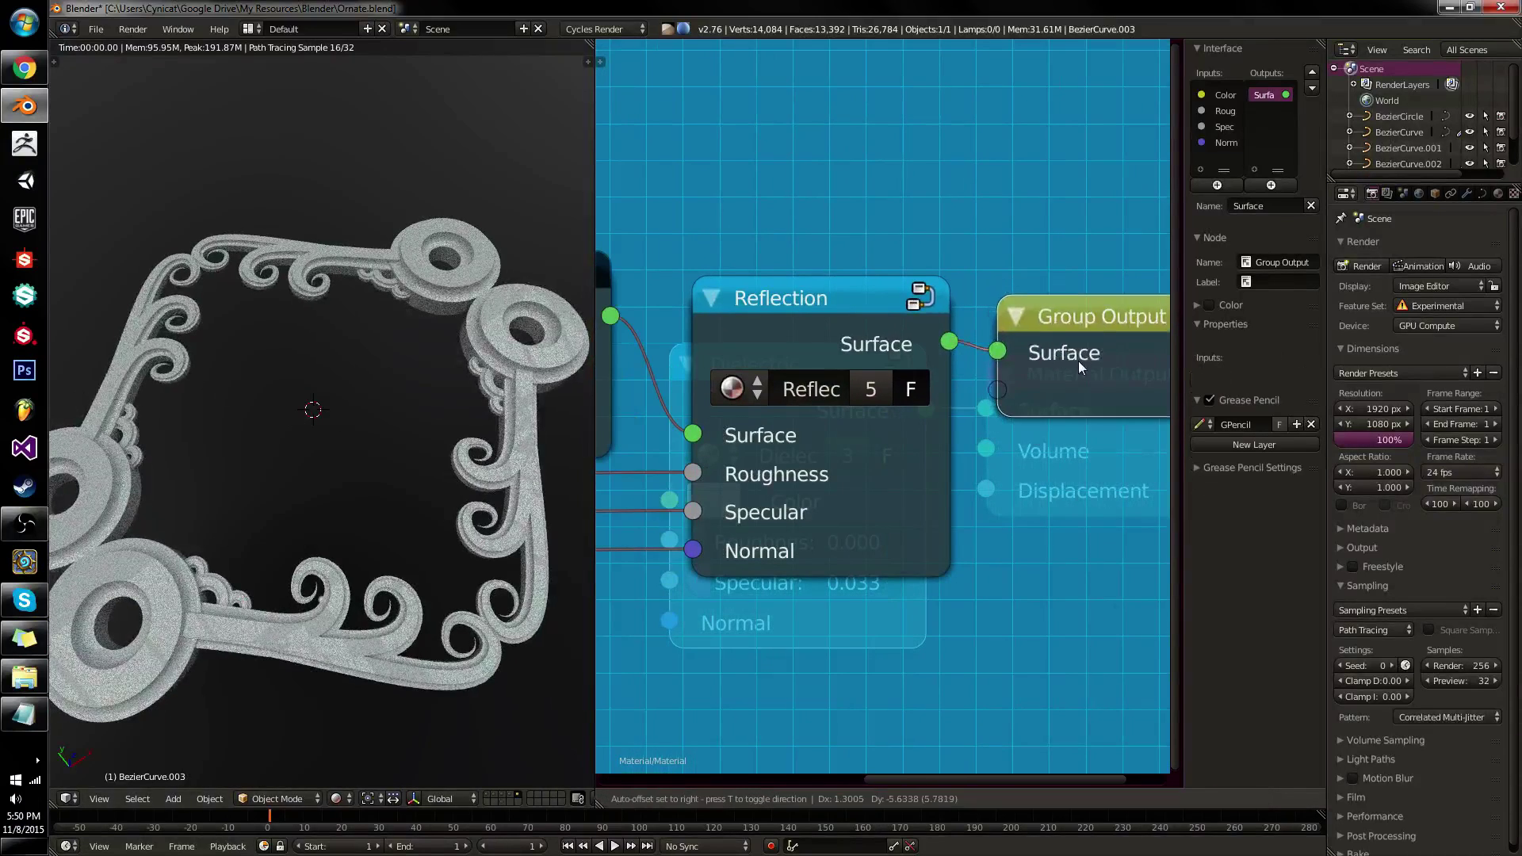
Select the Reflection group node inside Dielectric and open it to view its internal nodes.
{"action": "left_click", "coordinate": [853, 325]}
{"action": "middle_click_drag", "start_coordinate": [850, 326], "coordinate": [924, 347]}
{"action": "scroll", "coordinate": [925, 347], "scroll_direction": "down", "scroll_amount": 1}
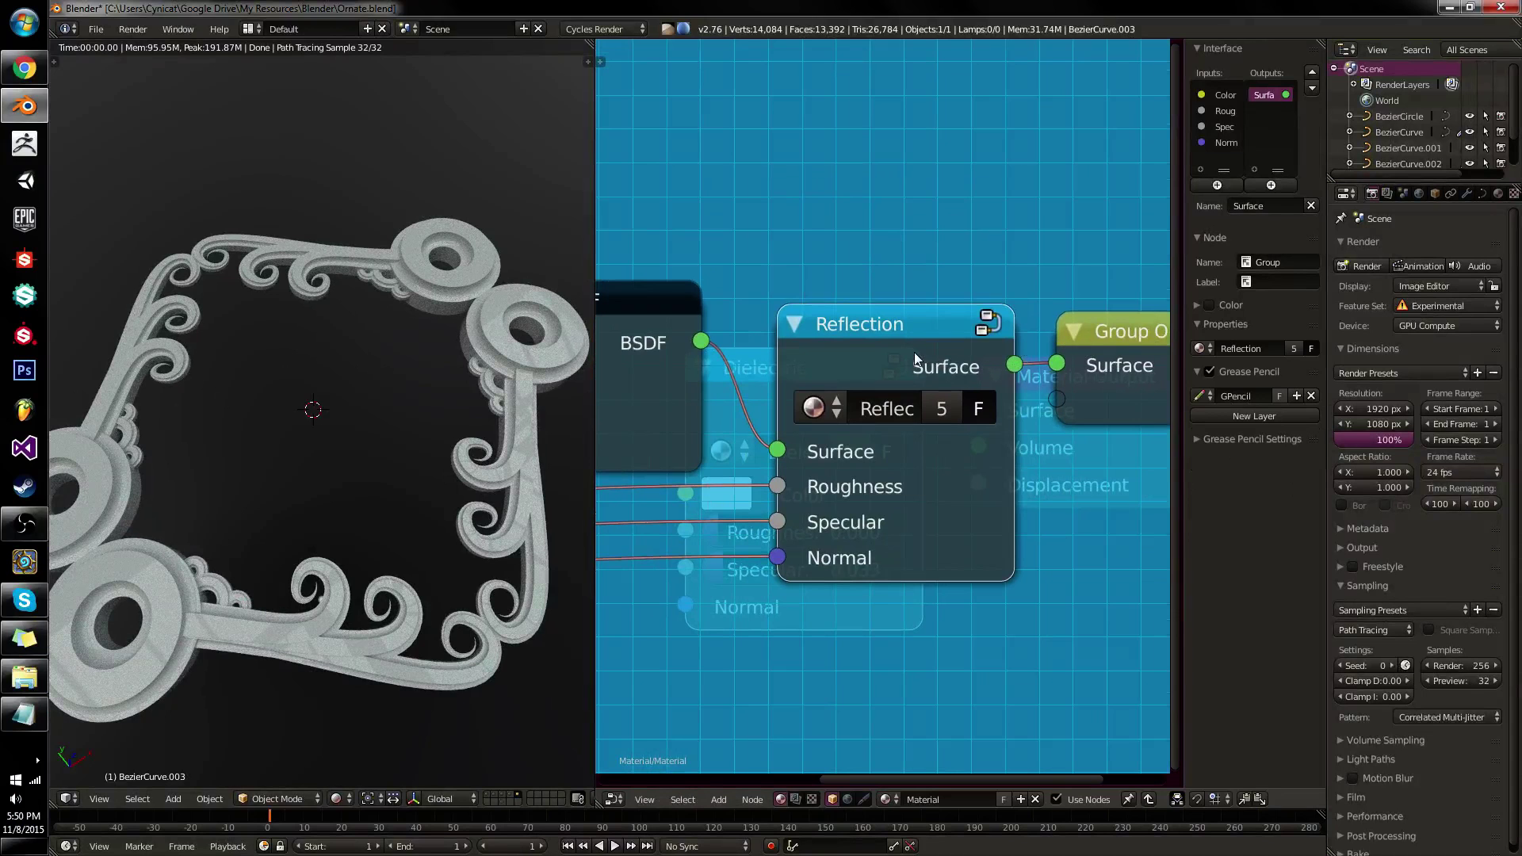
{"action": "scroll", "coordinate": [910, 346], "scroll_direction": "up", "scroll_amount": 1}
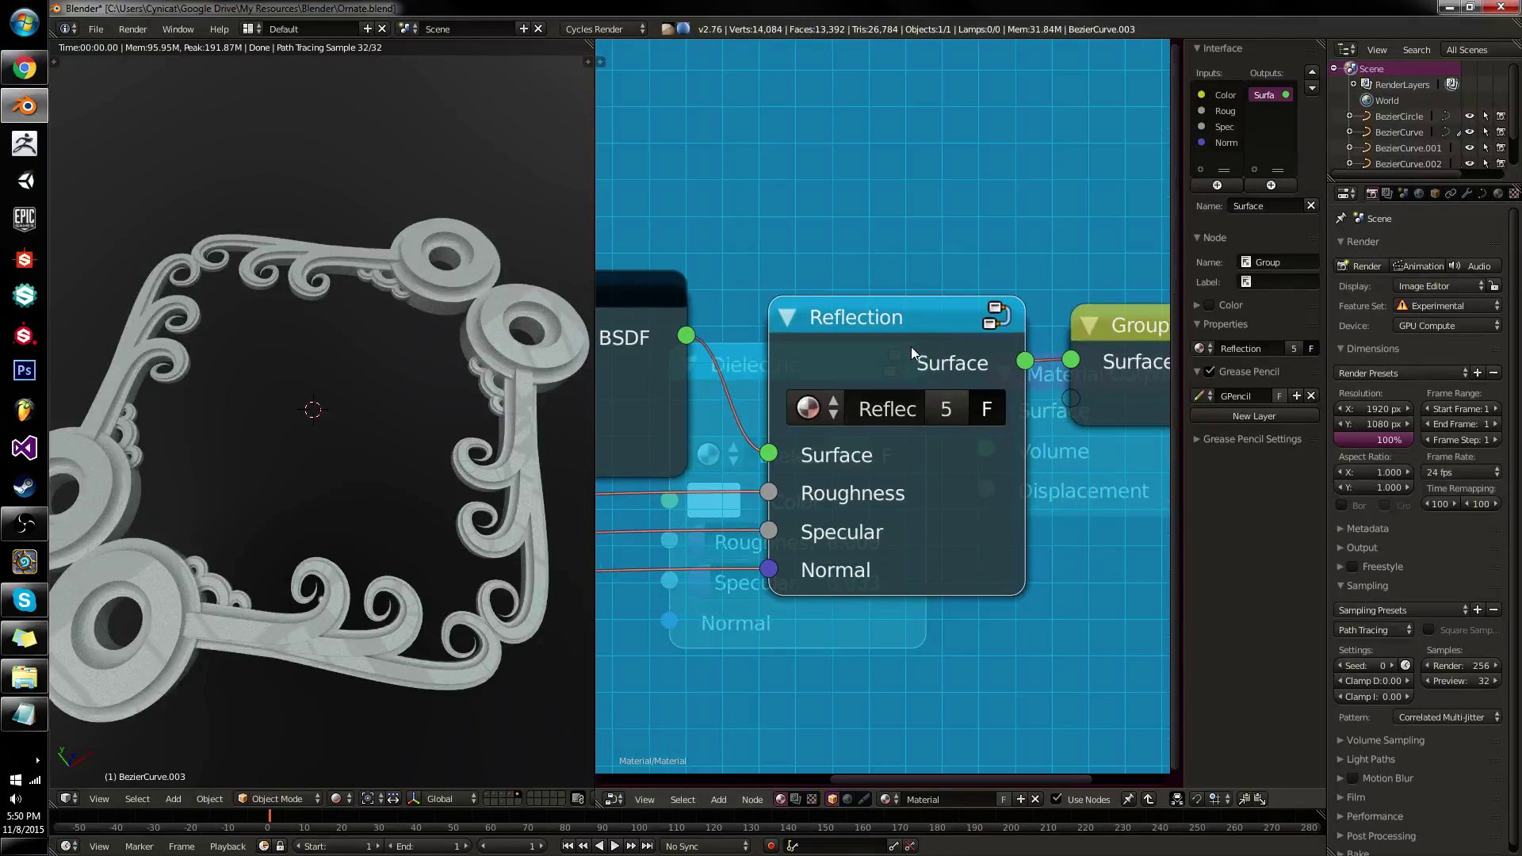
{"action": "key", "text": "Tab"}
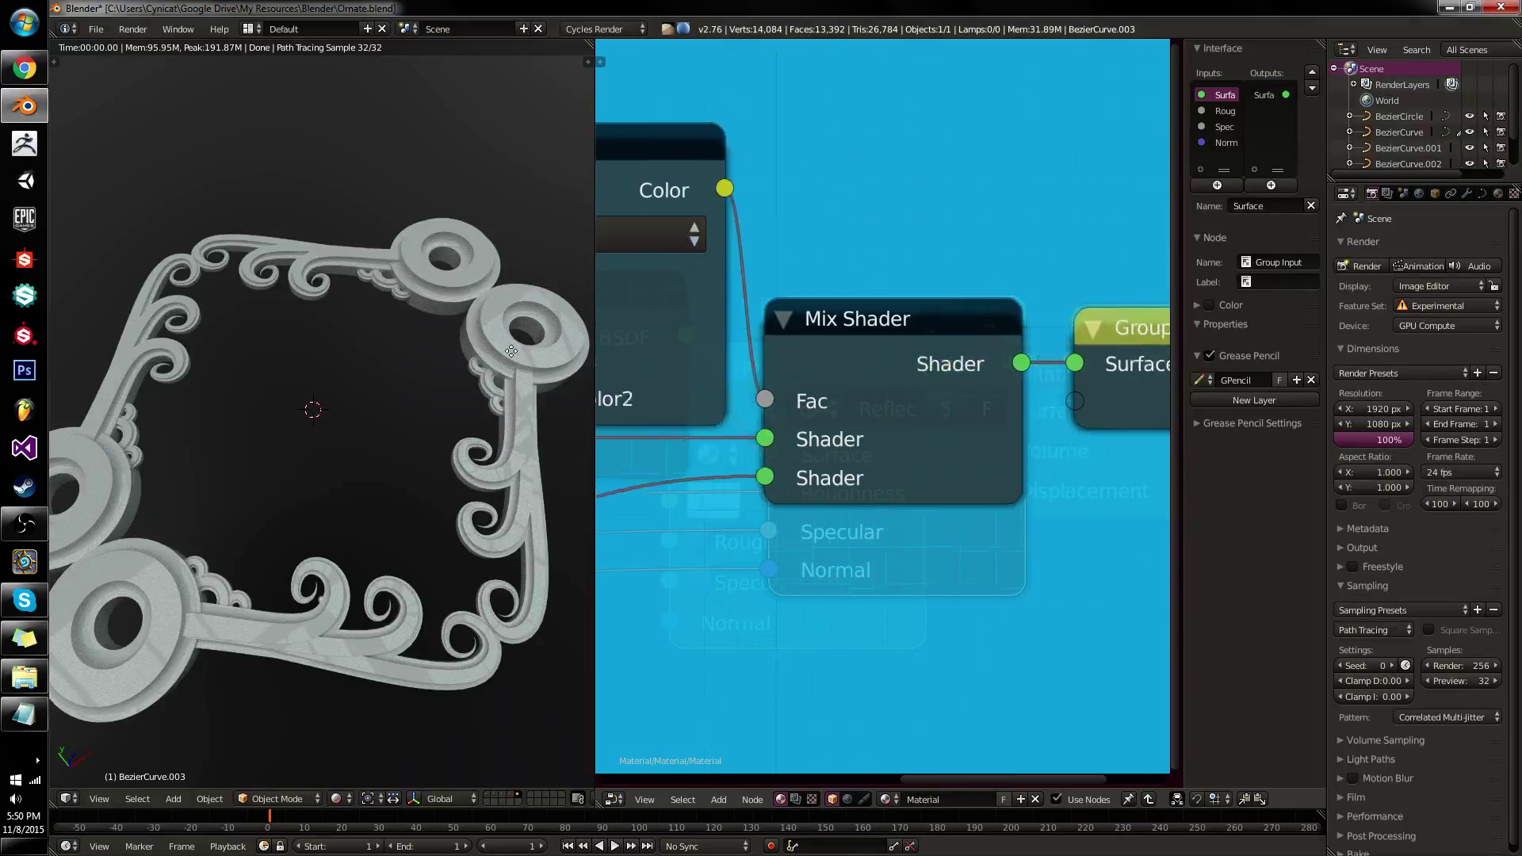
Select the Mix Shader node inside Reflection and write "Surface = Mix()" in Notepad.
{"action": "left_click", "coordinate": [929, 355]}
{"action": "key", "text": "alt+Tab"}
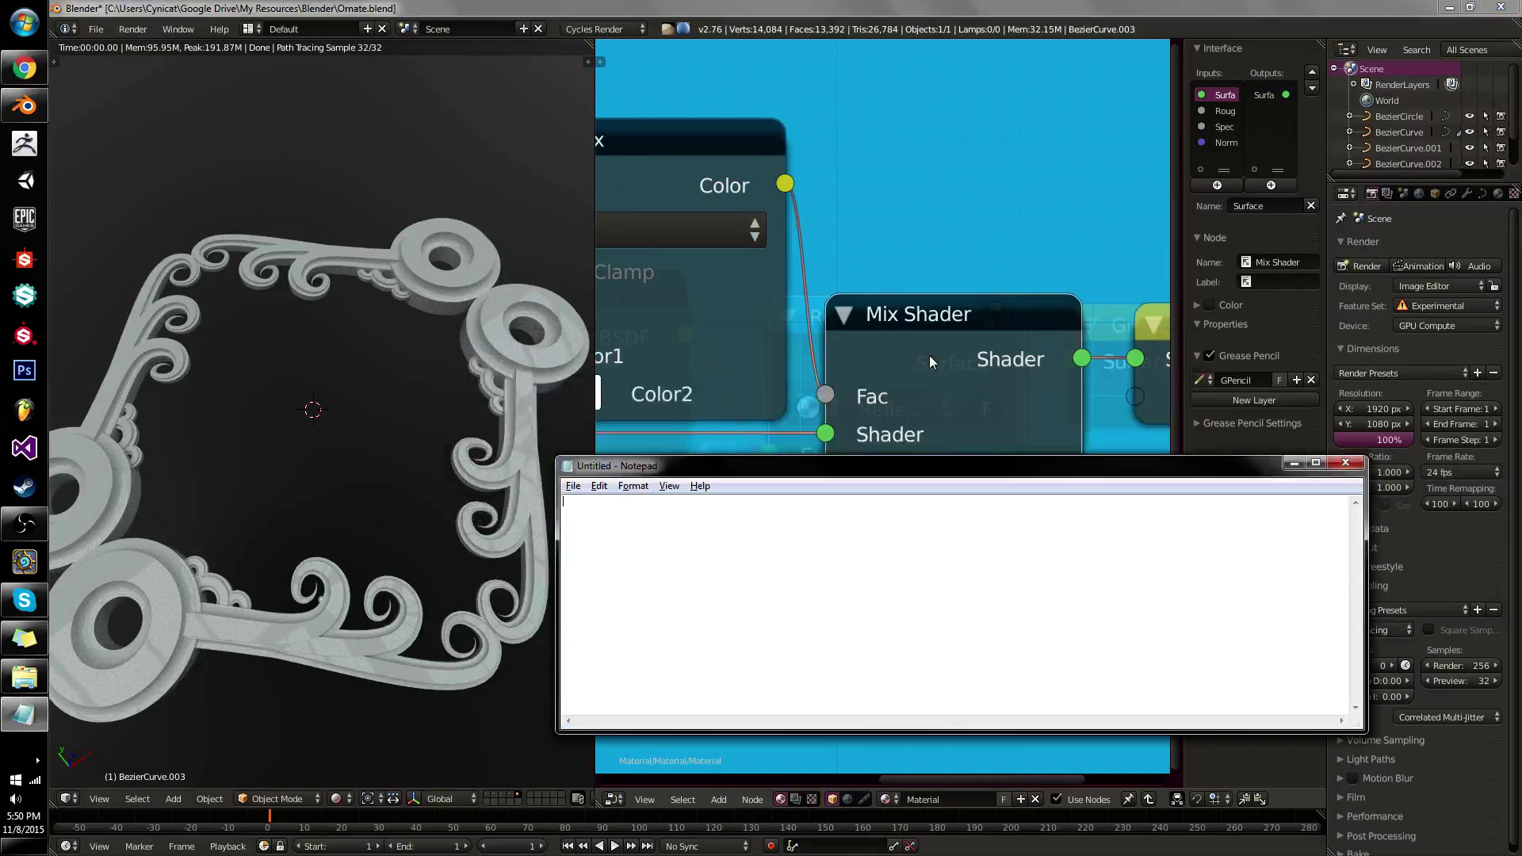
{"action": "type", "text": "Surface = Mix()"}
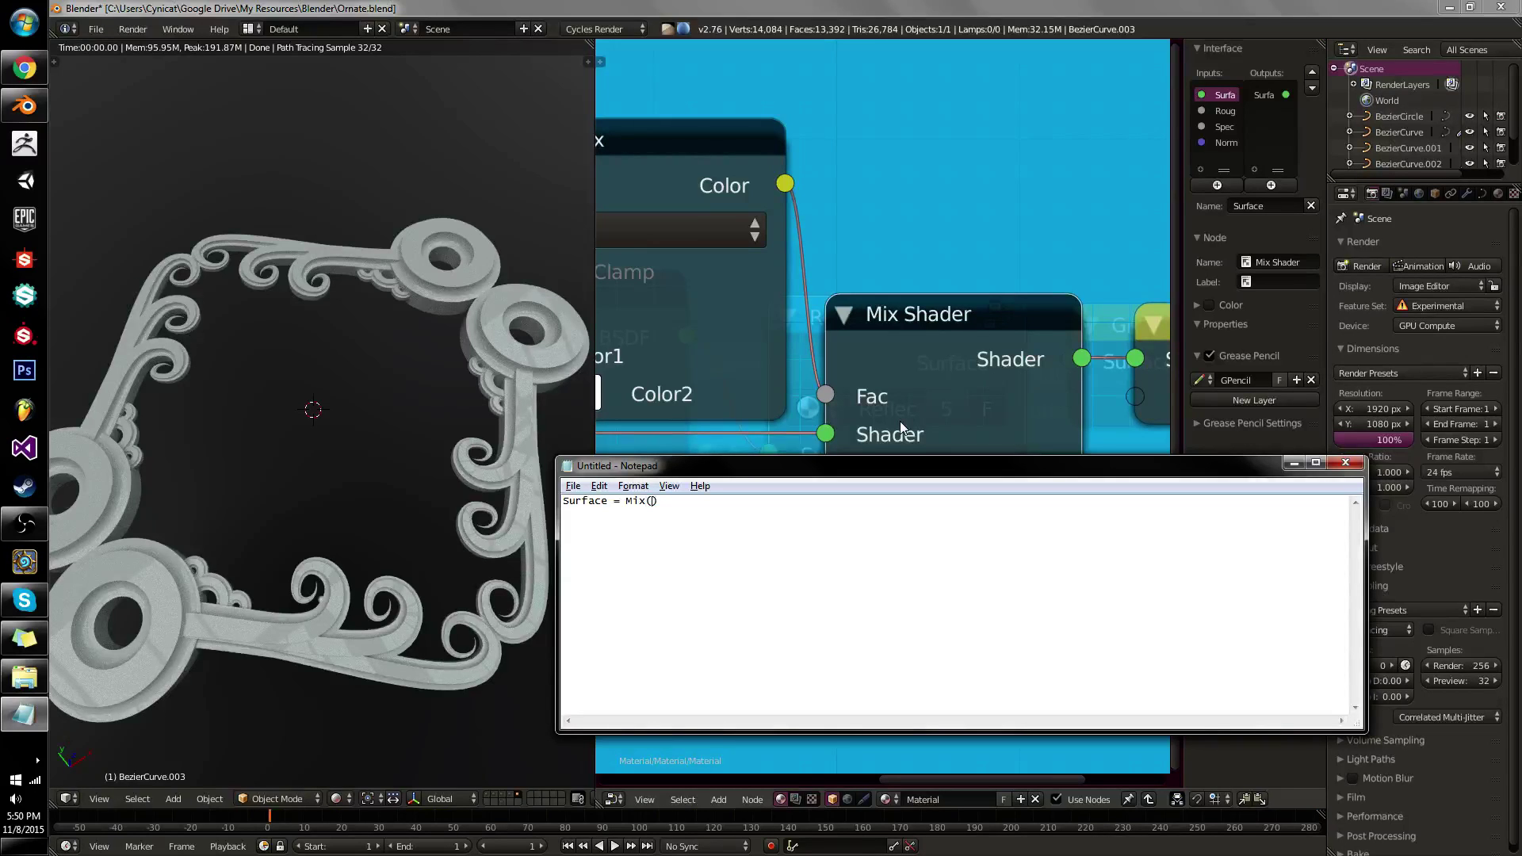
Go back up to the Dielectric group, select its Diffuse BSDF node, and write Diffuse() as the first argument of Mix in Notepad.
{"action": "left_click", "coordinate": [900, 421]}
{"action": "scroll", "coordinate": [888, 404], "scroll_direction": "down", "scroll_amount": 2}
{"action": "middle_click_drag", "start_coordinate": [860, 366], "coordinate": [916, 377]}
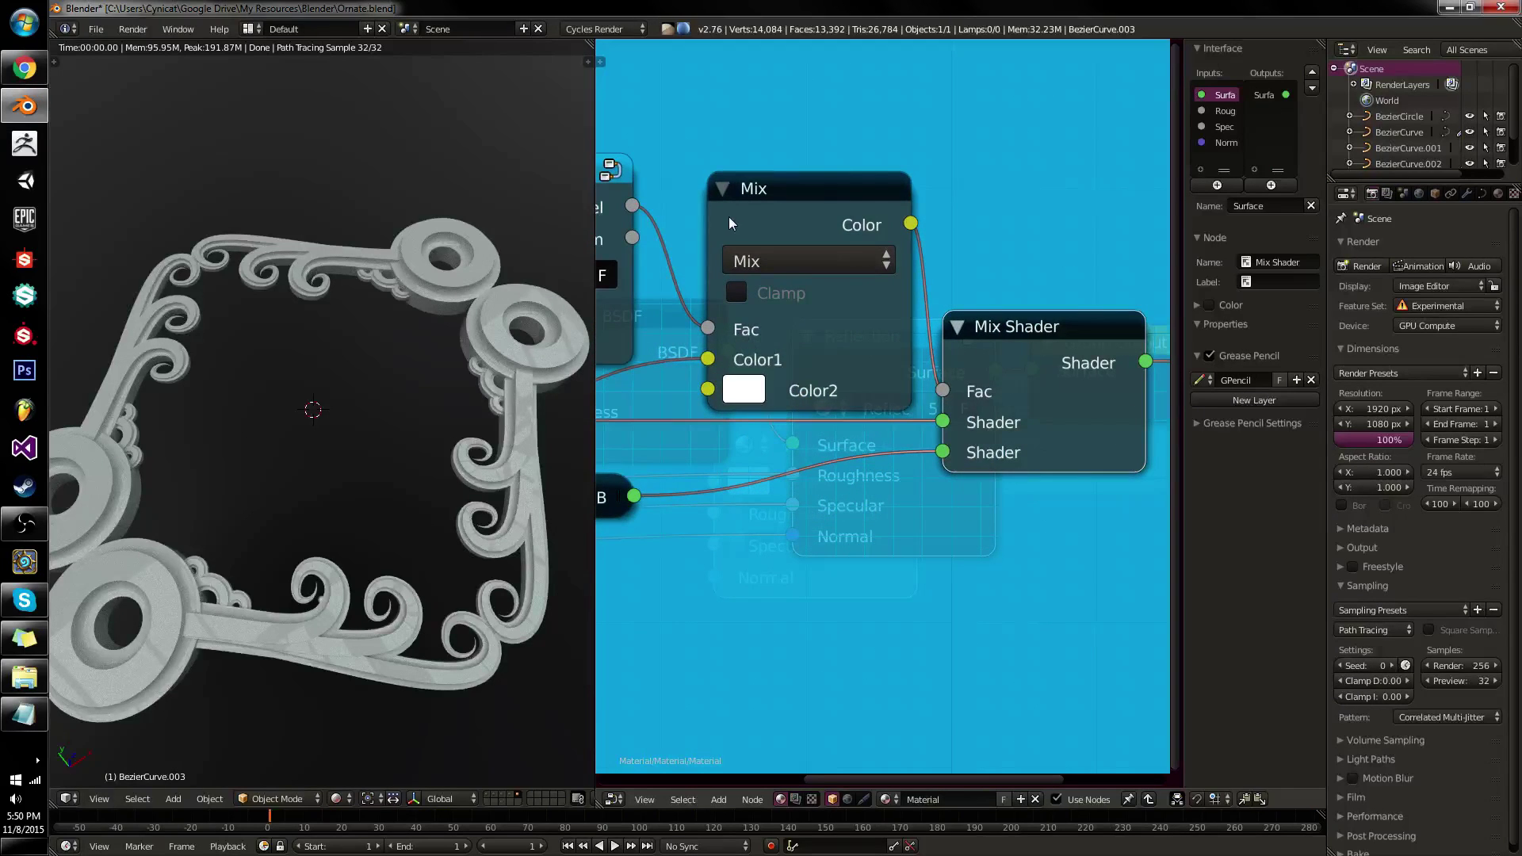
{"action": "middle_click_drag", "start_coordinate": [729, 216], "coordinate": [959, 269]}
{"action": "key", "text": "alt+Tab"}
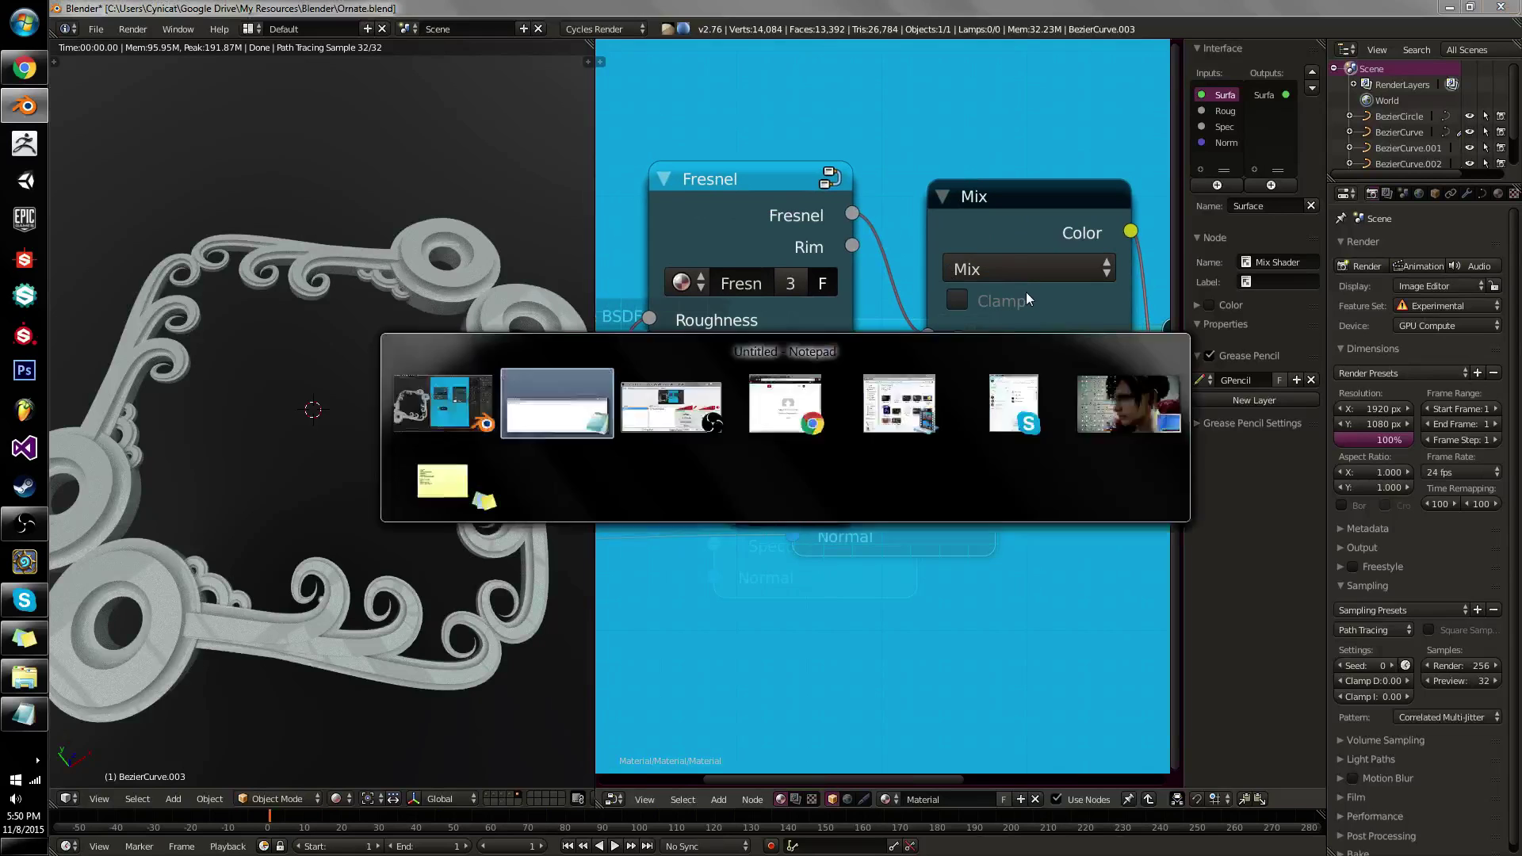
{"action": "left_click", "coordinate": [1015, 198]}
{"action": "key", "text": "Tab"}
{"action": "left_click", "coordinate": [934, 333]}
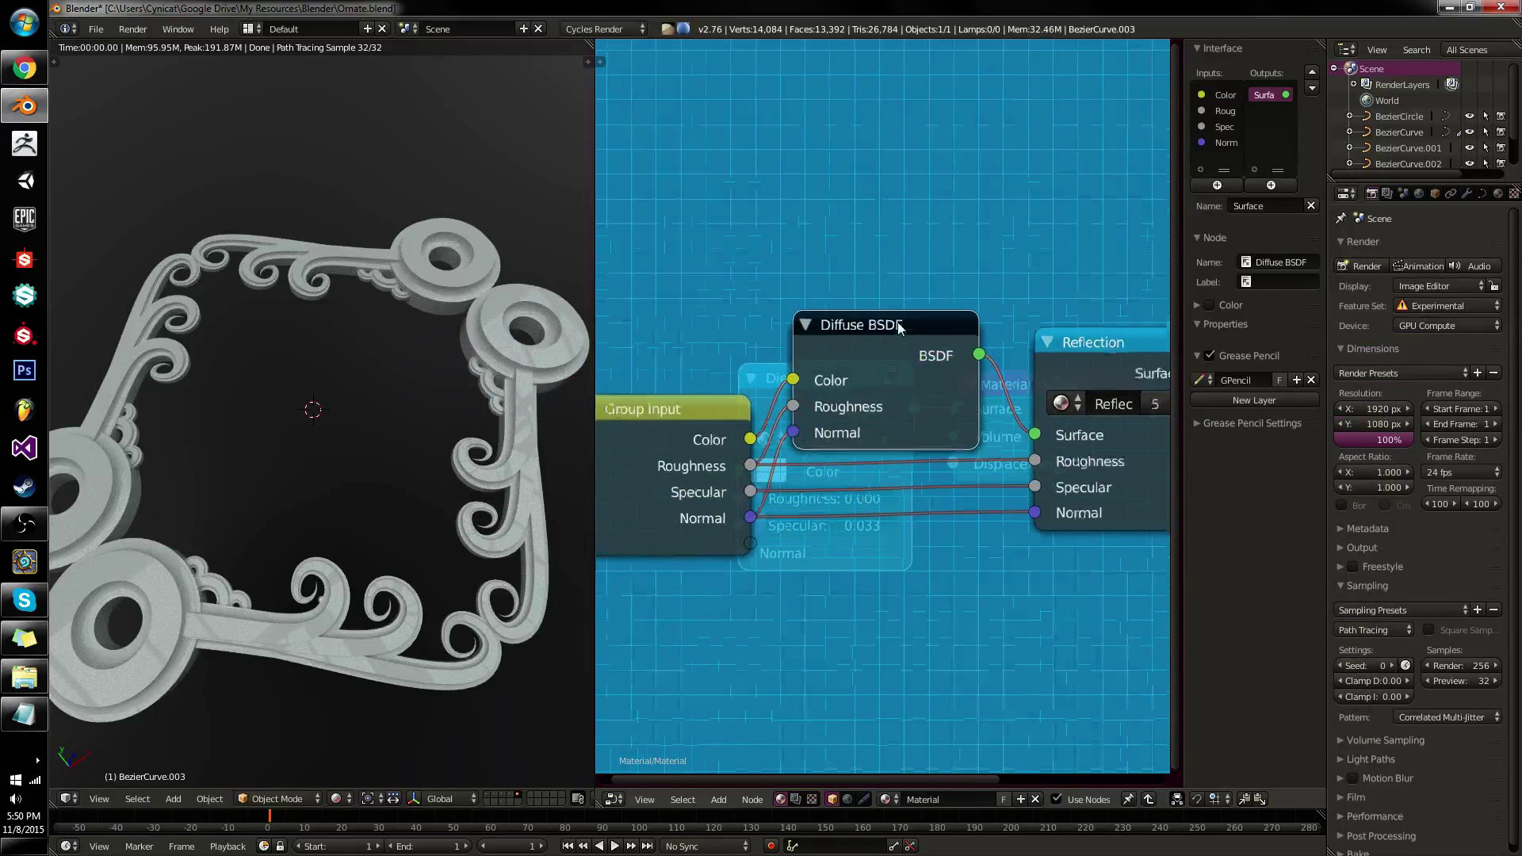
{"action": "scroll", "coordinate": [854, 303], "scroll_direction": "up", "scroll_amount": 1}
{"action": "key", "text": "alt+Tab"}
{"action": "type", "text": "Diffuse"}
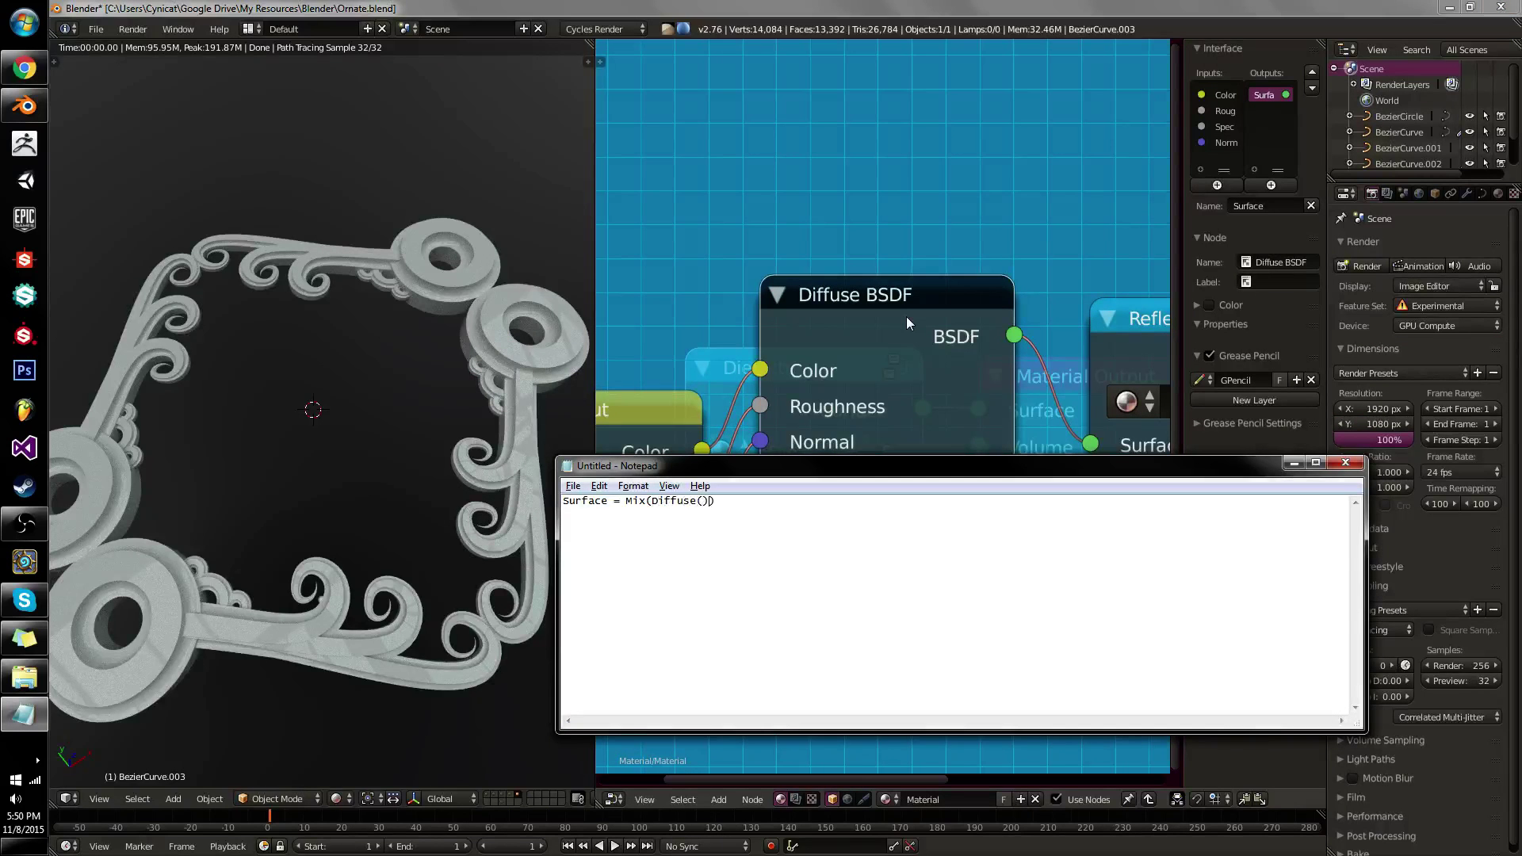
Return to the Dielectric group in Blender and open its nested Reflection group.
{"action": "key", "text": "alt+Tab"}
{"action": "key", "text": "Tab"}
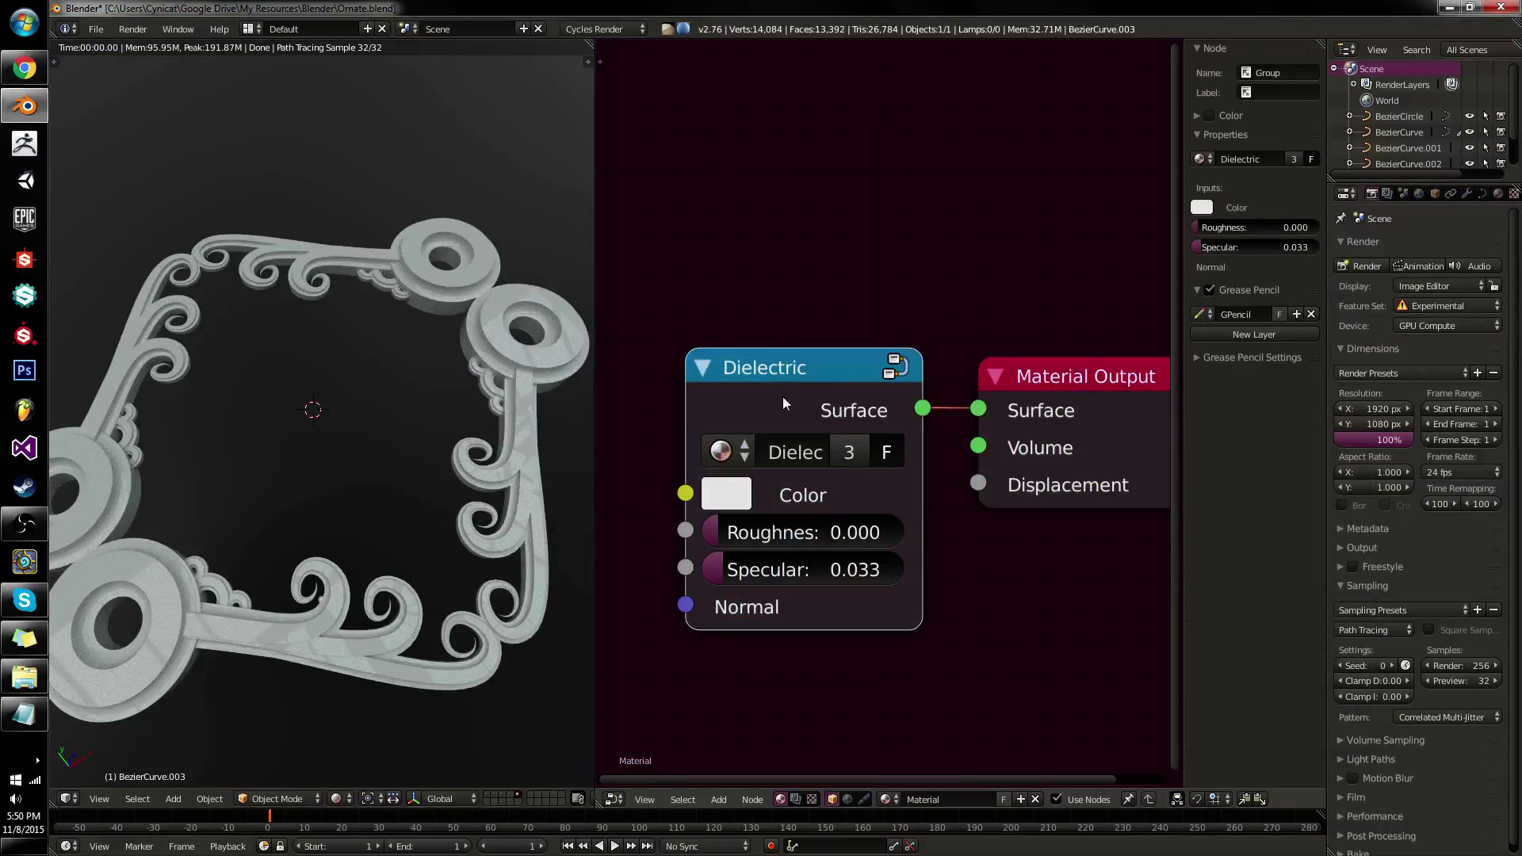
{"action": "key", "text": "Tab"}
{"action": "middle_click_drag", "start_coordinate": [1024, 392], "coordinate": [809, 392]}
{"action": "left_click", "coordinate": [993, 303]}
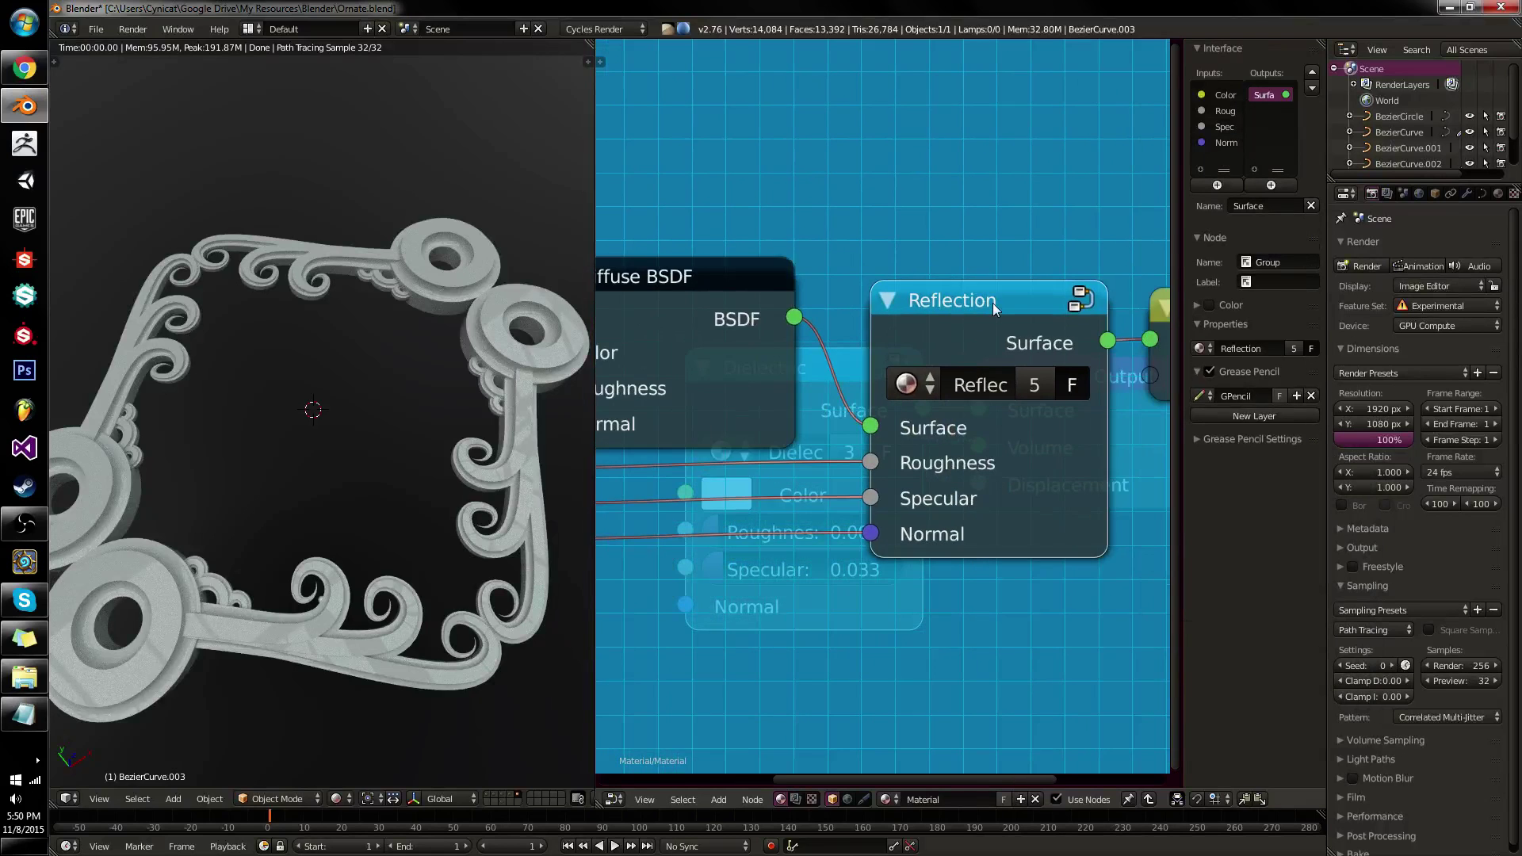
{"action": "key", "text": "Tab"}
{"action": "middle_click_drag", "start_coordinate": [1007, 326], "coordinate": [1038, 199]}
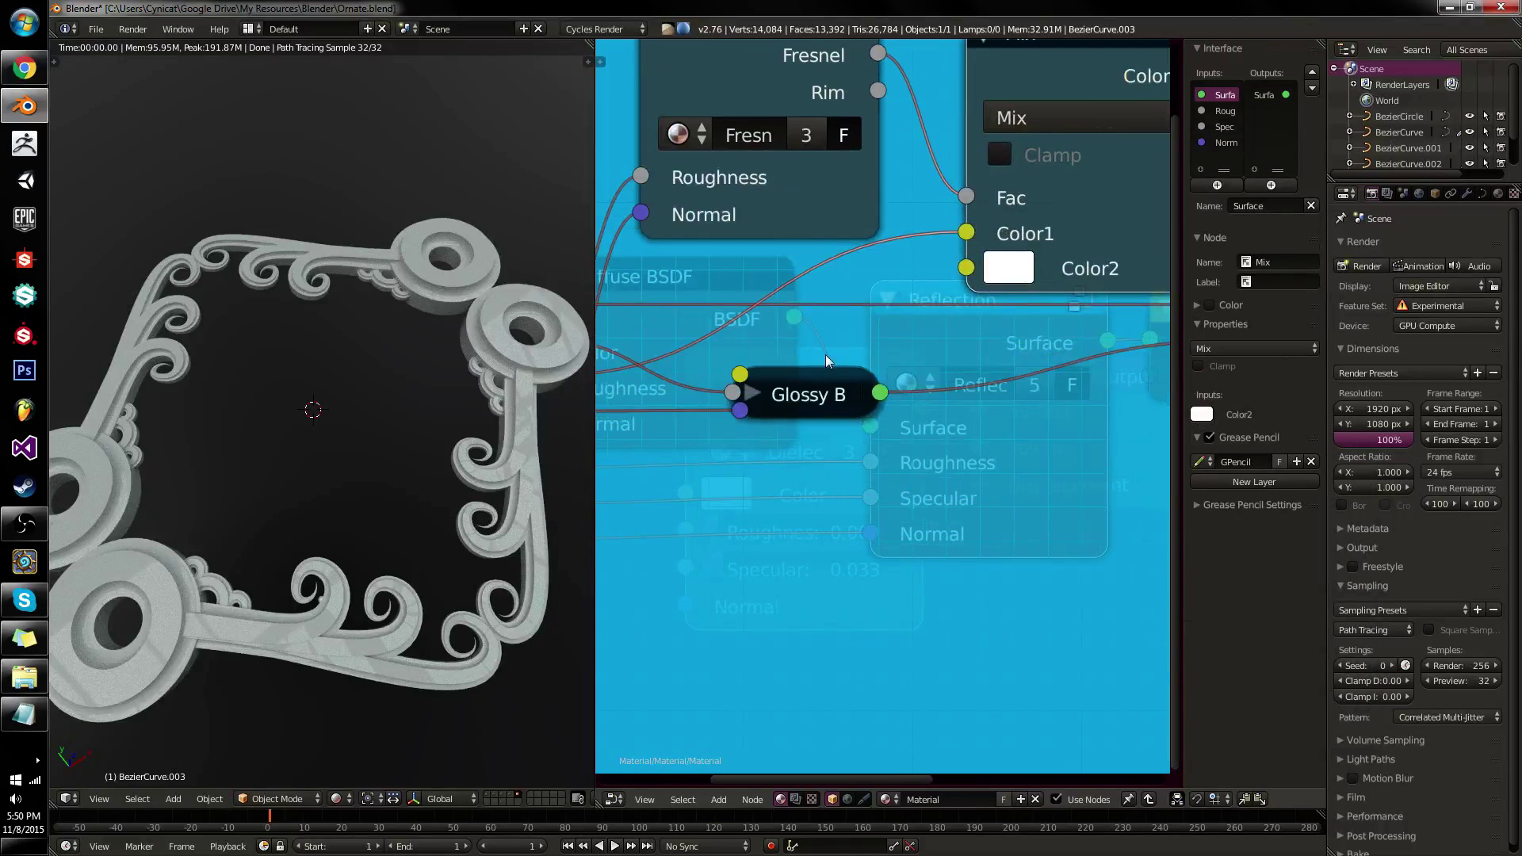
Expand and collapse the Glossy BSDF node to check its inputs, and add "Glossy(White, 0.0, Normal)" as Mix's second argument in Notepad.
{"action": "left_click", "coordinate": [818, 375]}
{"action": "key", "text": "h"}
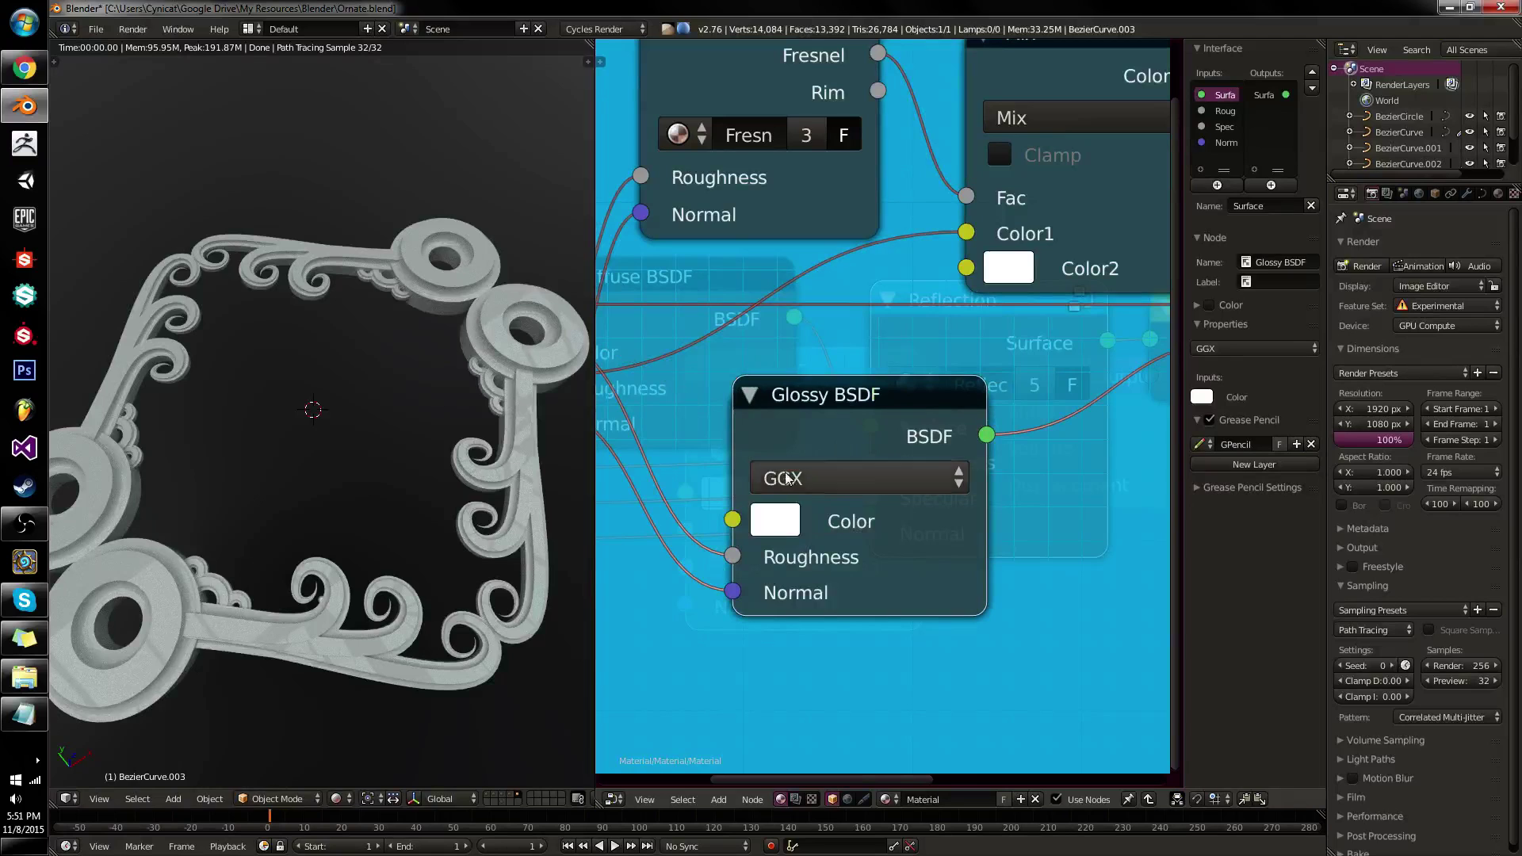
{"action": "key", "text": "h"}
{"action": "middle_click_drag", "start_coordinate": [1001, 134], "coordinate": [1151, 221]}
{"action": "key", "text": "alt+Tab"}
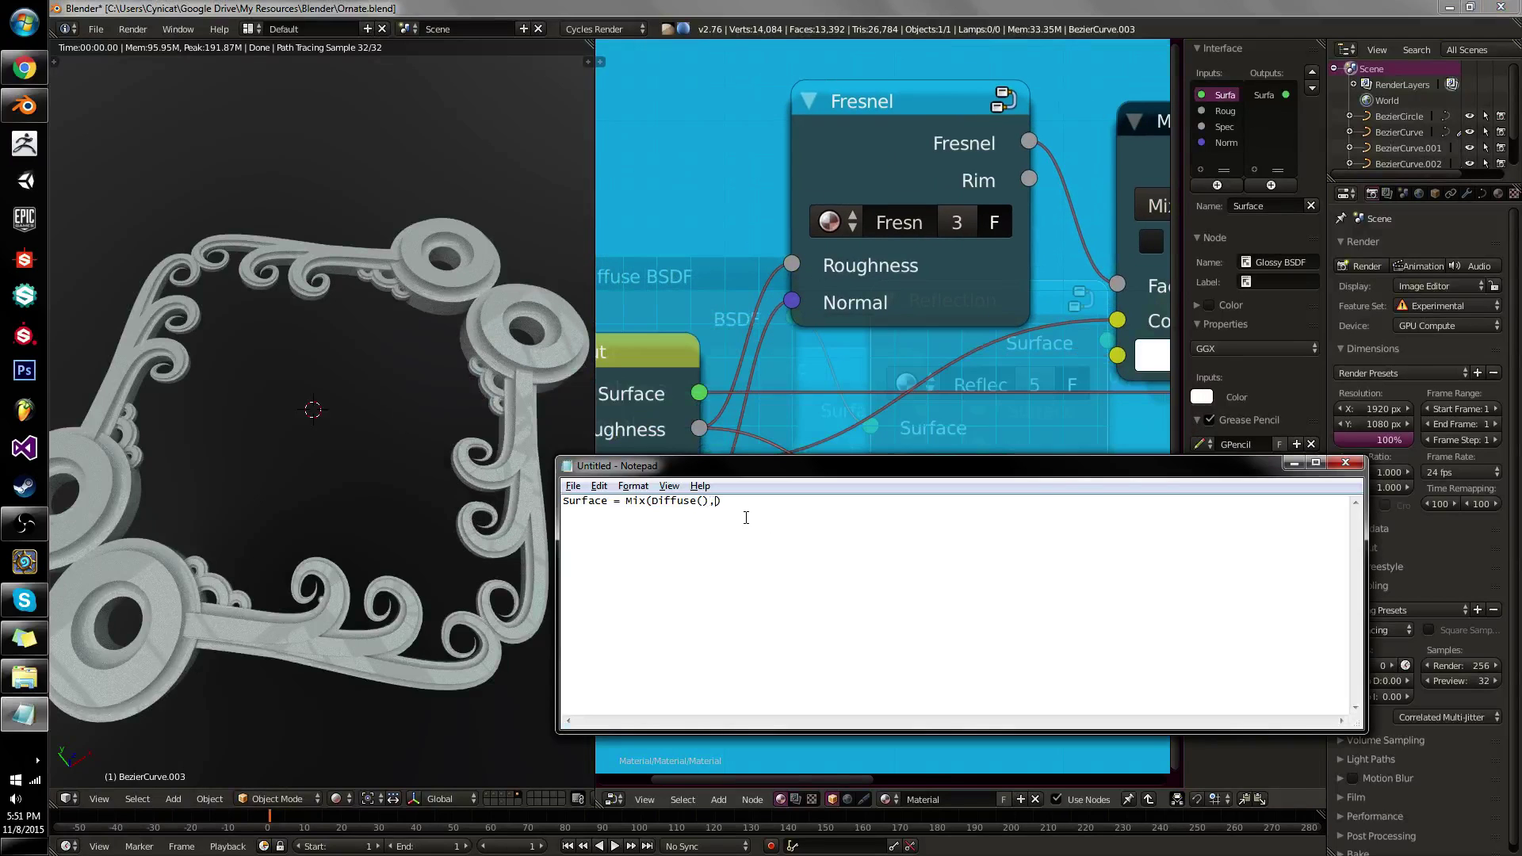
{"action": "type", "text": "Glossy(White, 0.0, Normal"}
Examine the Mix color node that drives the Mix Shader's Fac input in the Reflection group.
{"action": "middle_click_drag", "start_coordinate": [1146, 289], "coordinate": [716, 363]}
{"action": "left_click", "coordinate": [807, 206]}
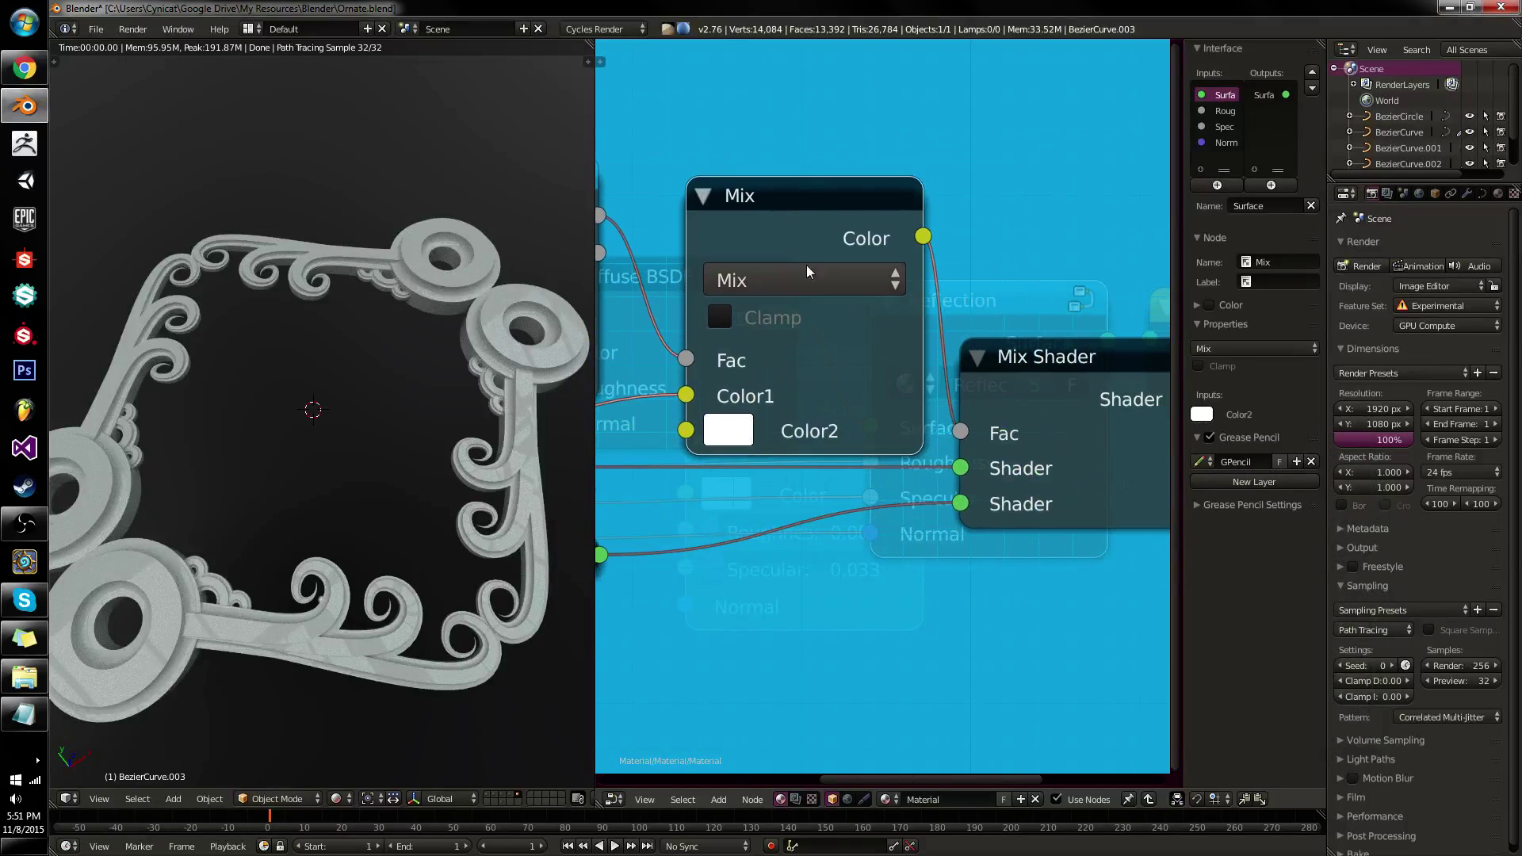
{"action": "middle_click_drag", "start_coordinate": [816, 272], "coordinate": [939, 310]}
{"action": "scroll", "coordinate": [944, 296], "scroll_direction": "up", "scroll_amount": 1}
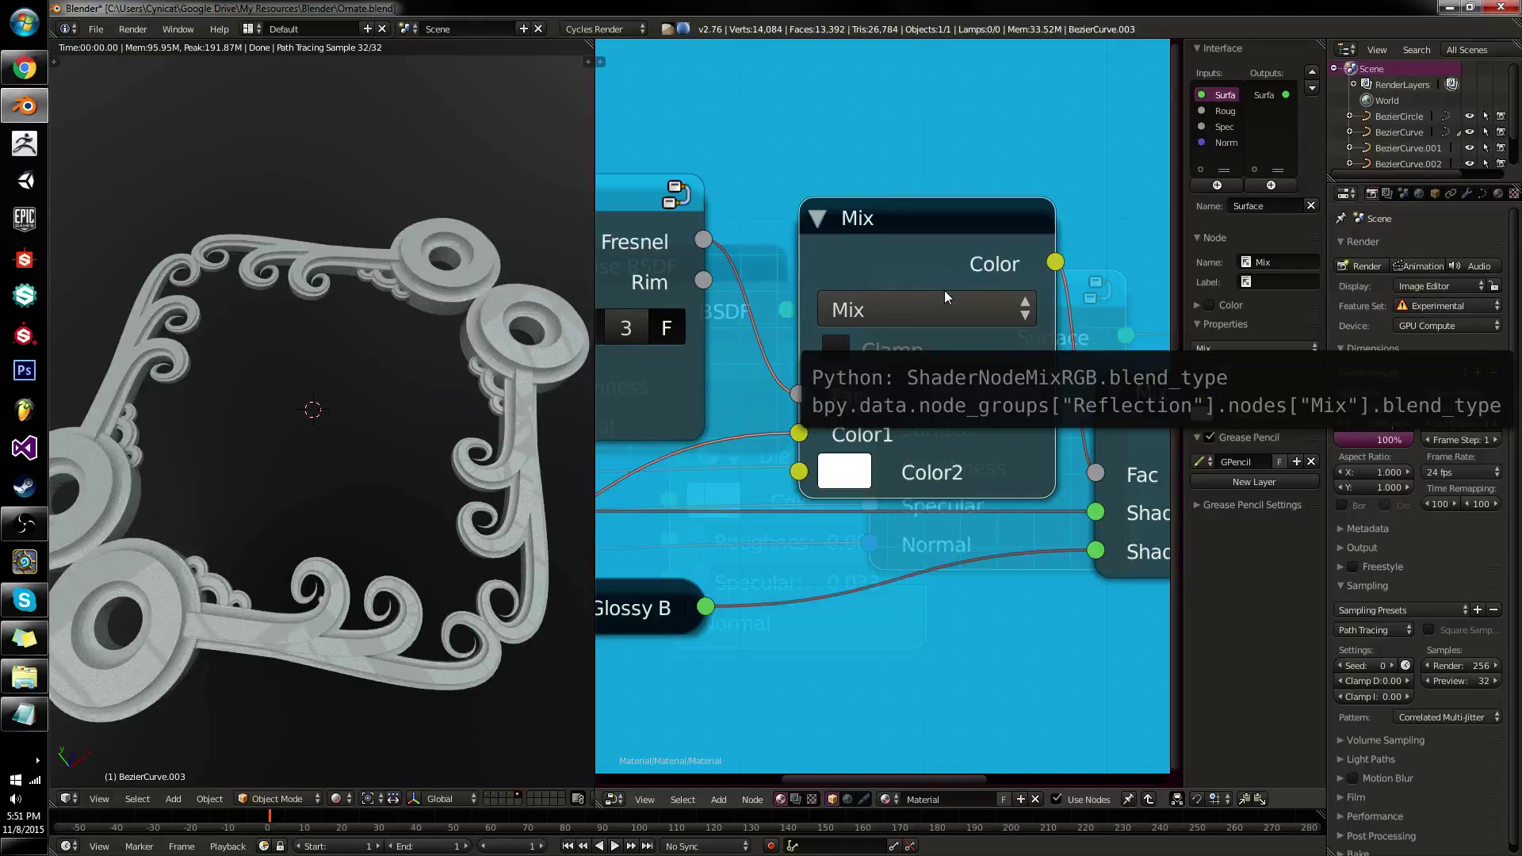
{"action": "scroll", "coordinate": [940, 210], "scroll_direction": "down", "scroll_amount": 3}
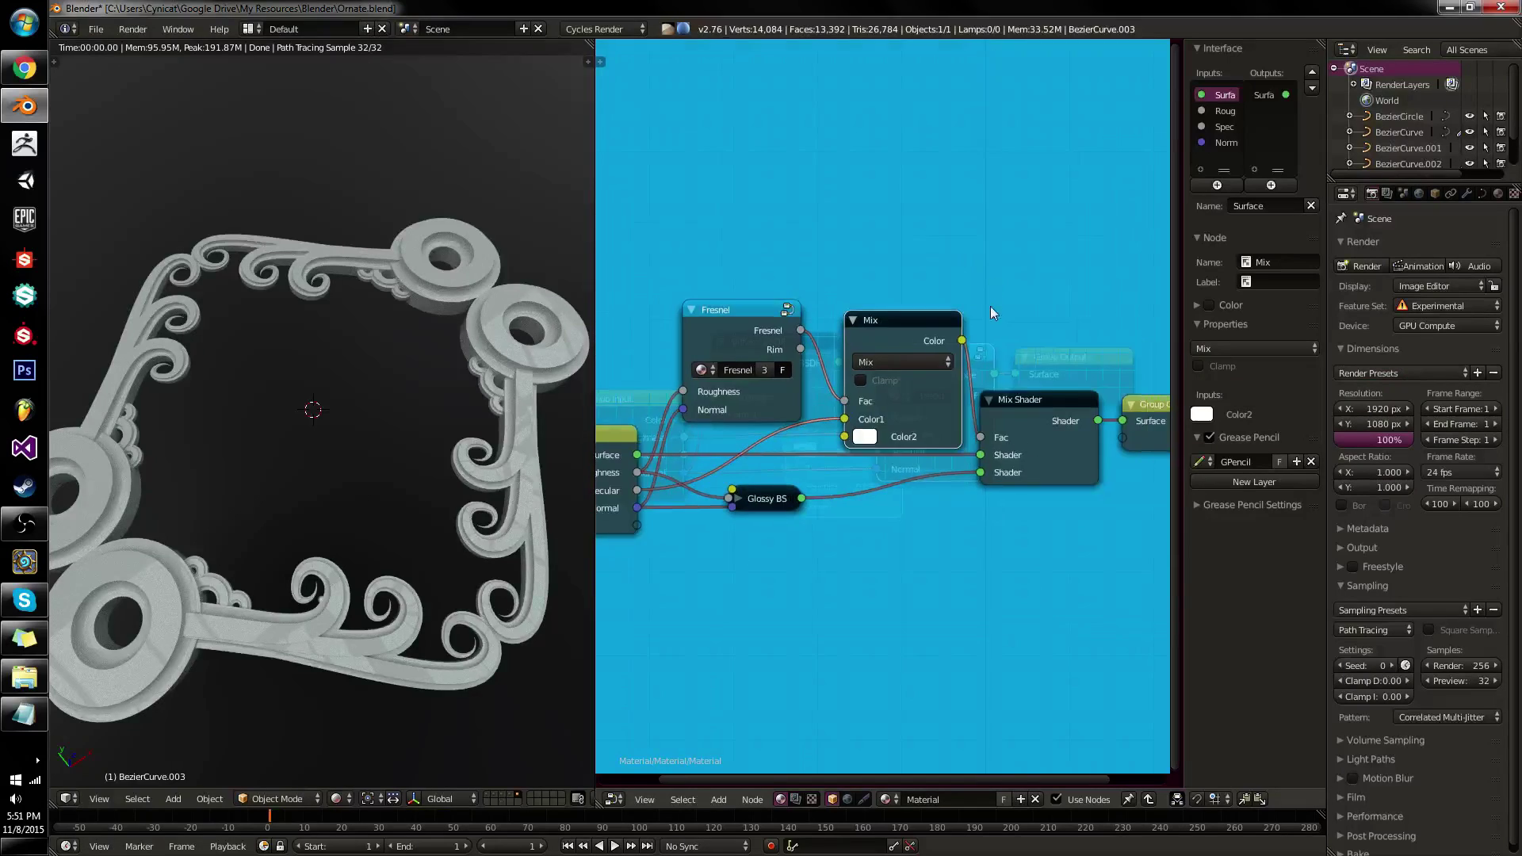
Check the Group Input nodes of Reflection and Dielectric while leaving both groups for the top-level material.
{"action": "key", "text": "Tab"}
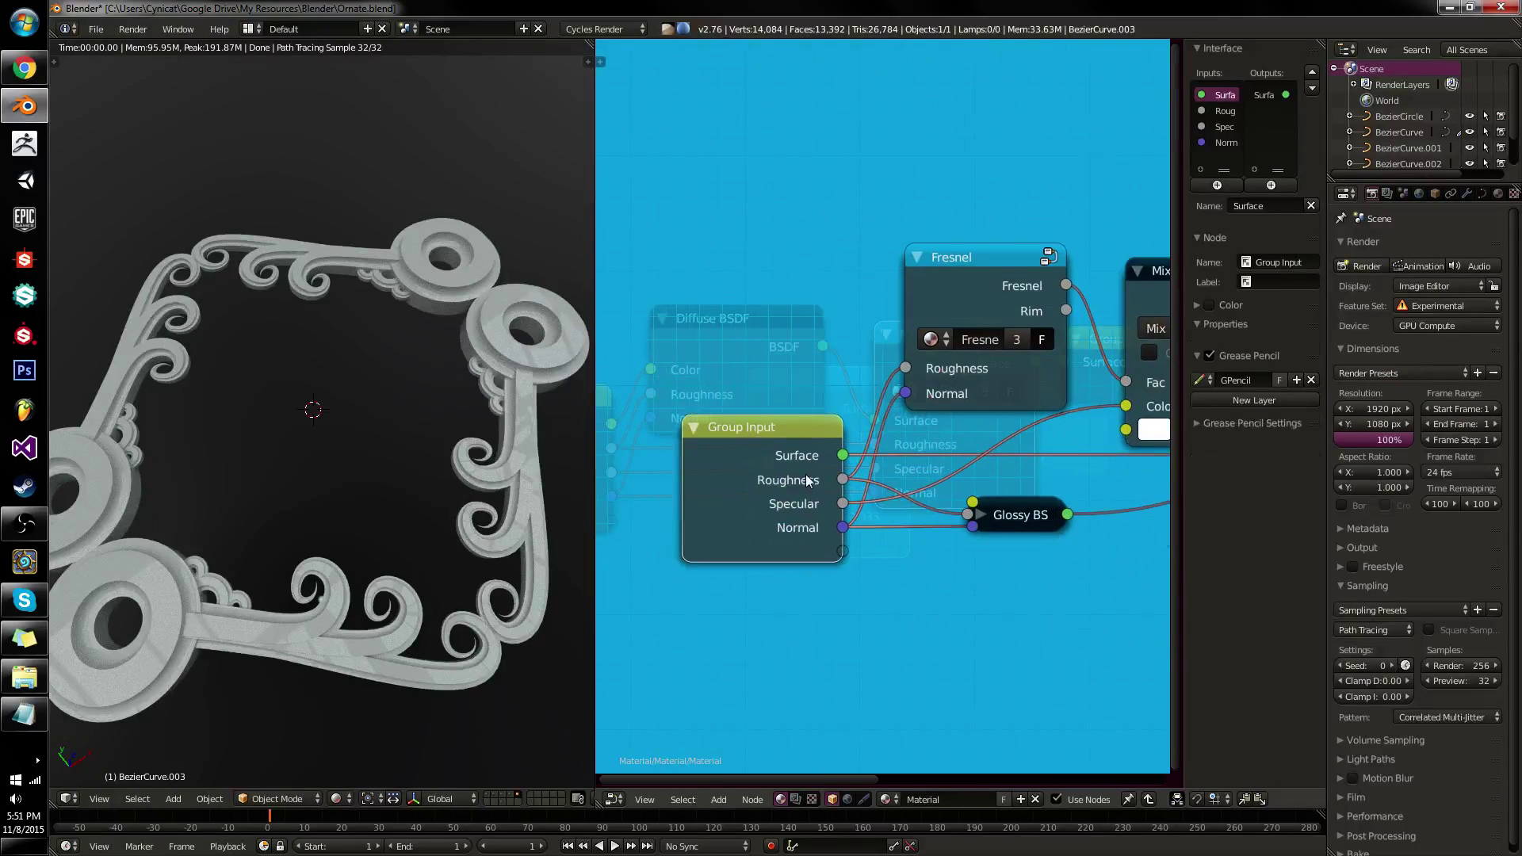
{"action": "scroll", "coordinate": [806, 474], "scroll_direction": "up", "scroll_amount": 2}
{"action": "middle_click_drag", "start_coordinate": [767, 447], "coordinate": [1096, 427]}
{"action": "left_click", "coordinate": [870, 416]}
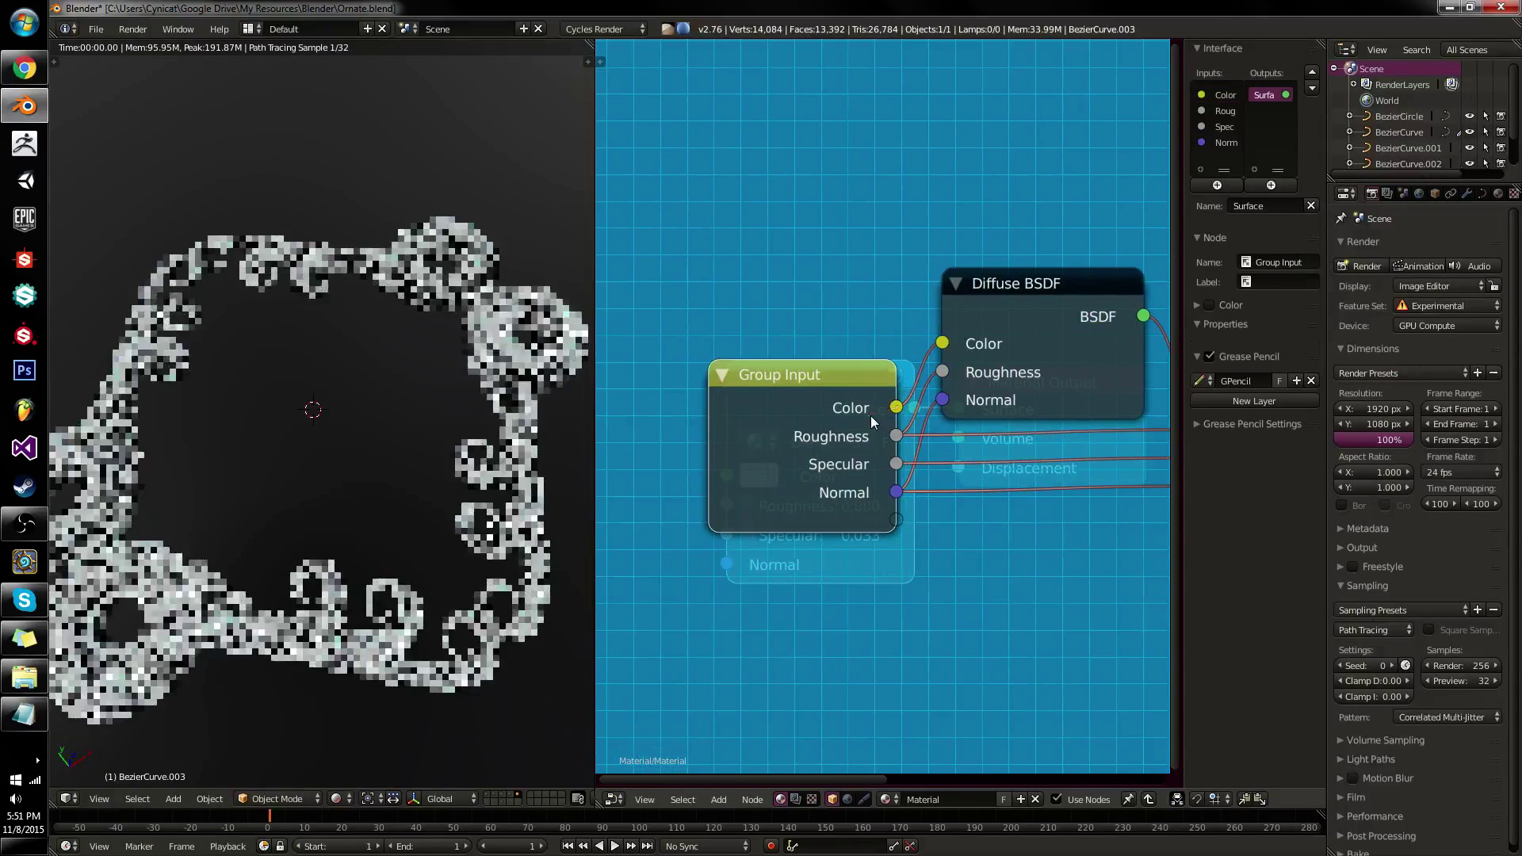
{"action": "key", "text": "Tab"}
{"action": "scroll", "coordinate": [806, 407], "scroll_direction": "up", "scroll_amount": 1}
{"action": "middle_click_drag", "start_coordinate": [807, 406], "coordinate": [982, 428]}
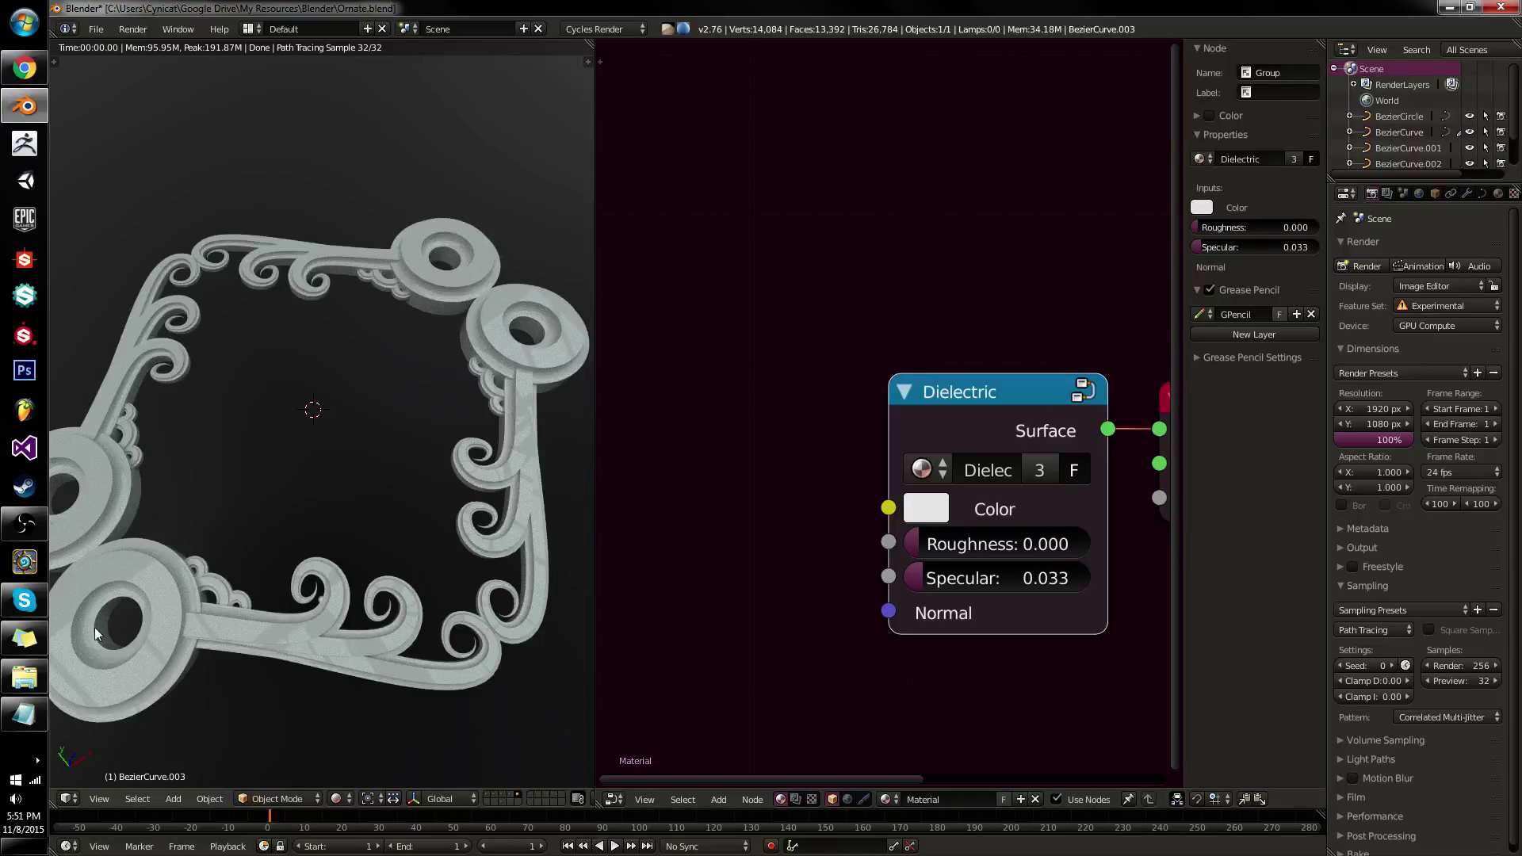
Clear all the text in the Notepad note and close Notepad.
{"action": "left_click", "coordinate": [24, 713]}
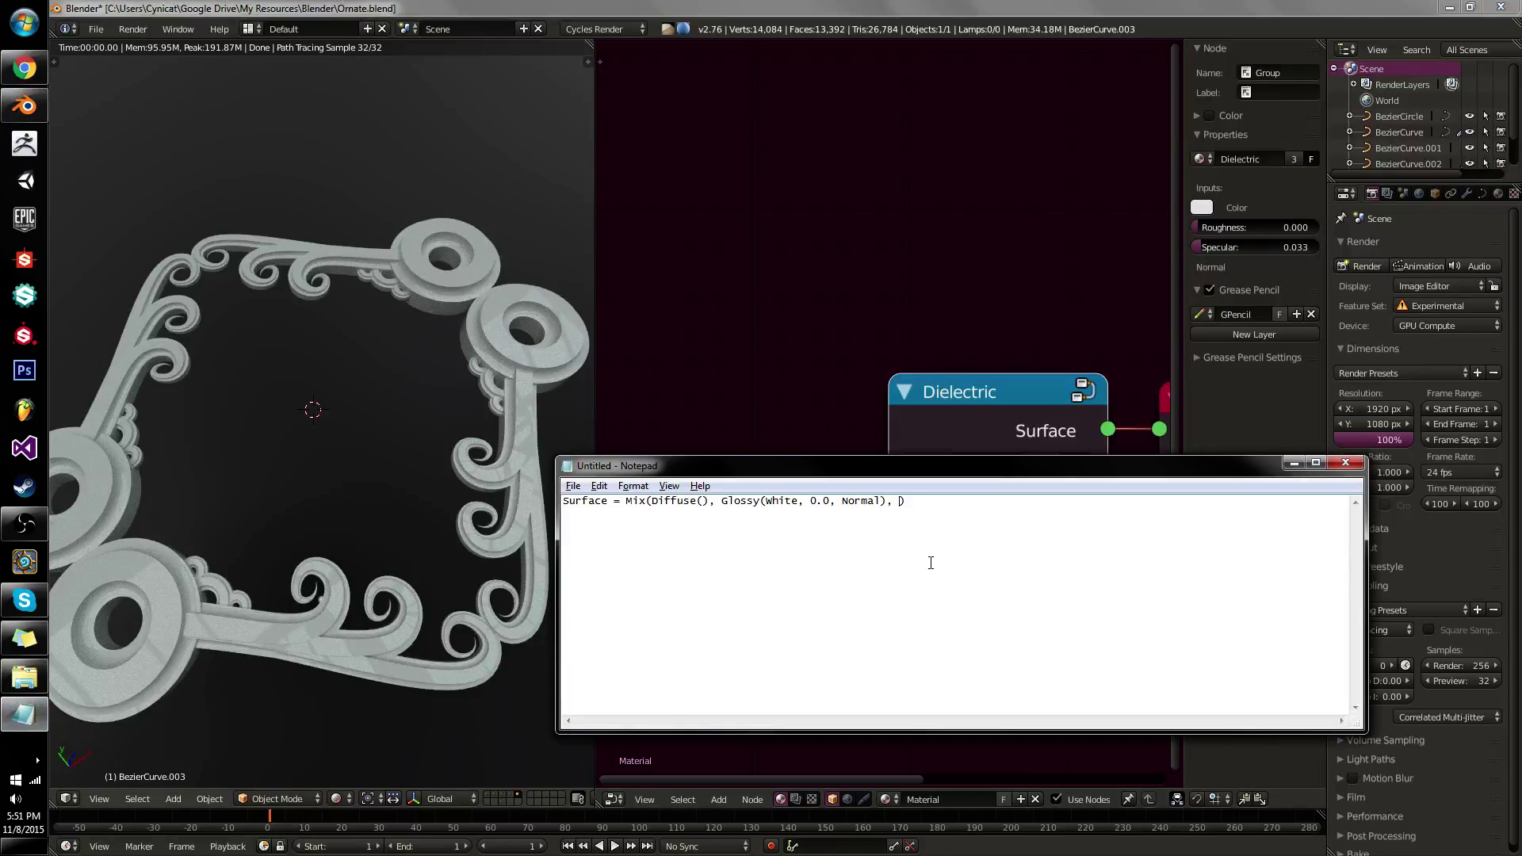
{"action": "key", "text": "ctrl+a"}
{"action": "key", "text": "Delete"}
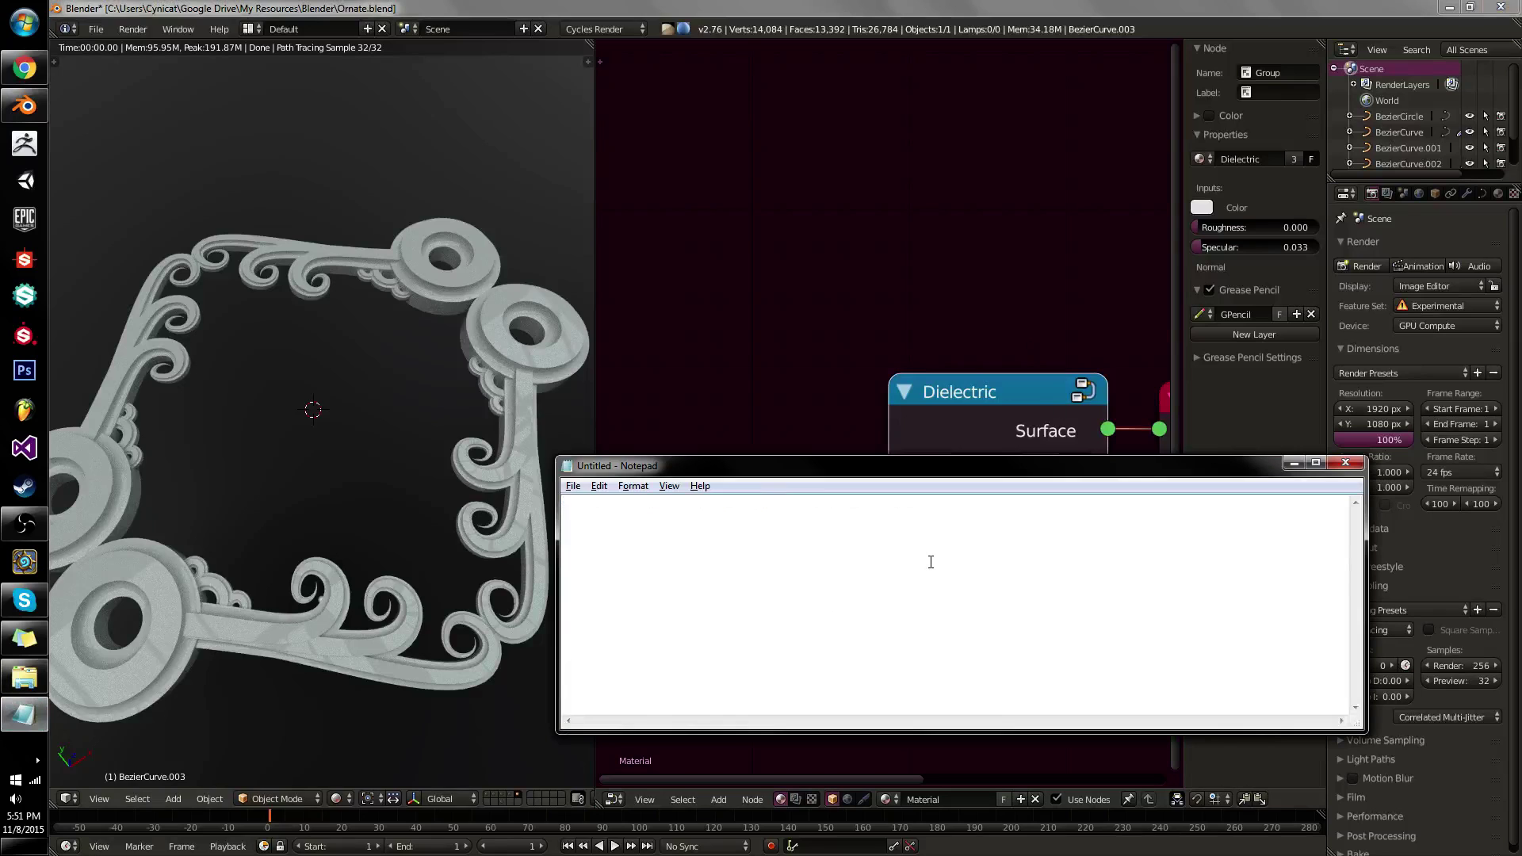
{"action": "left_click", "coordinate": [1346, 464]}
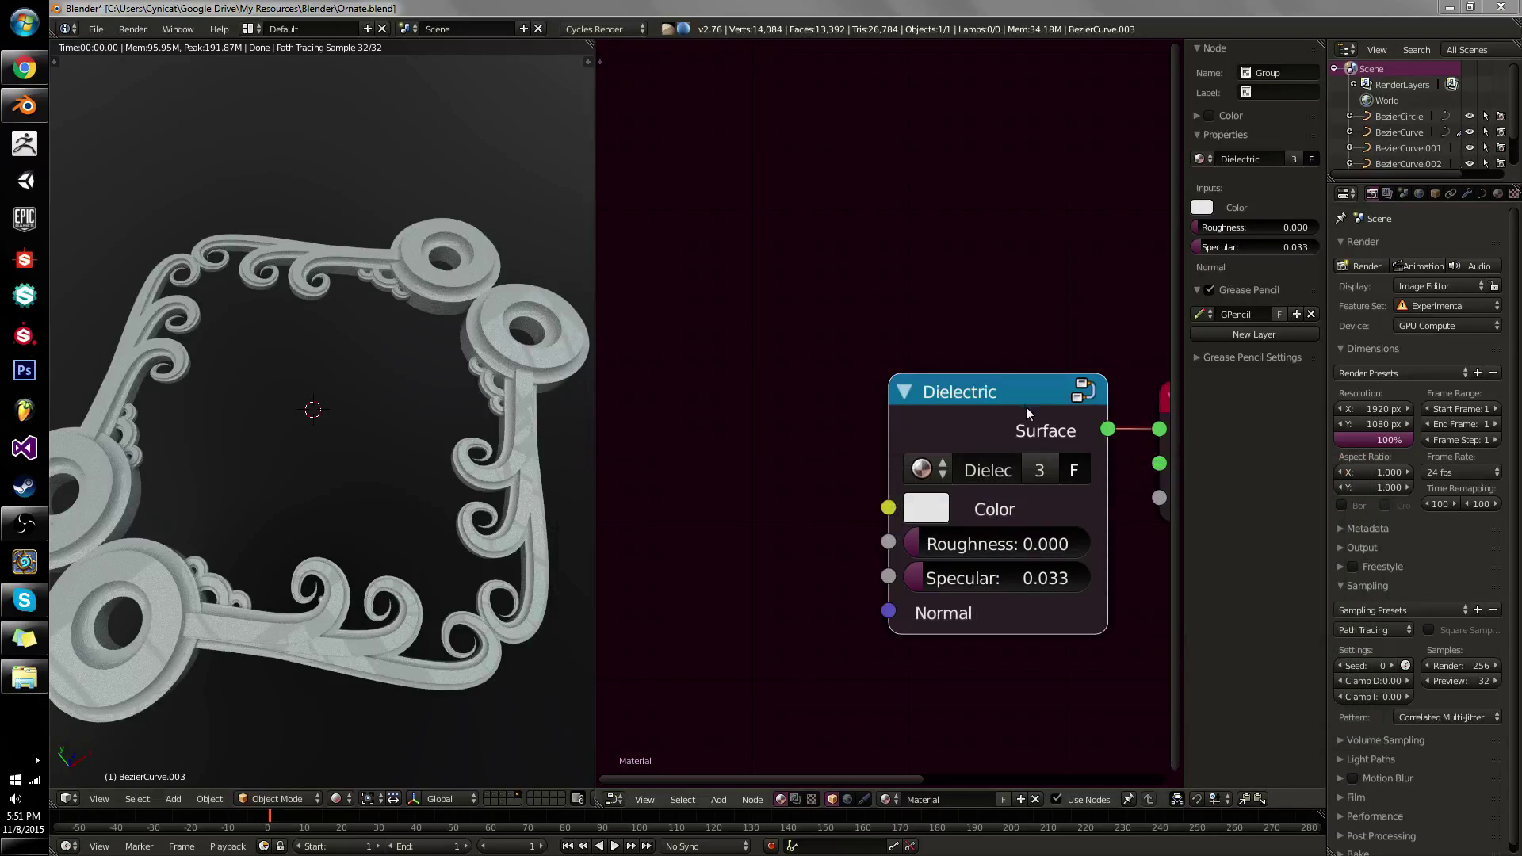
Replace the Dielectric node by deleting it and adding the Surface node group beside the Material Output.
{"action": "left_click", "coordinate": [1025, 406]}
{"action": "scroll", "coordinate": [1024, 406], "scroll_direction": "down", "scroll_amount": 3}
{"action": "middle_click_drag", "start_coordinate": [1021, 406], "coordinate": [1001, 438]}
{"action": "left_click_drag", "start_coordinate": [1001, 439], "coordinate": [902, 436]}
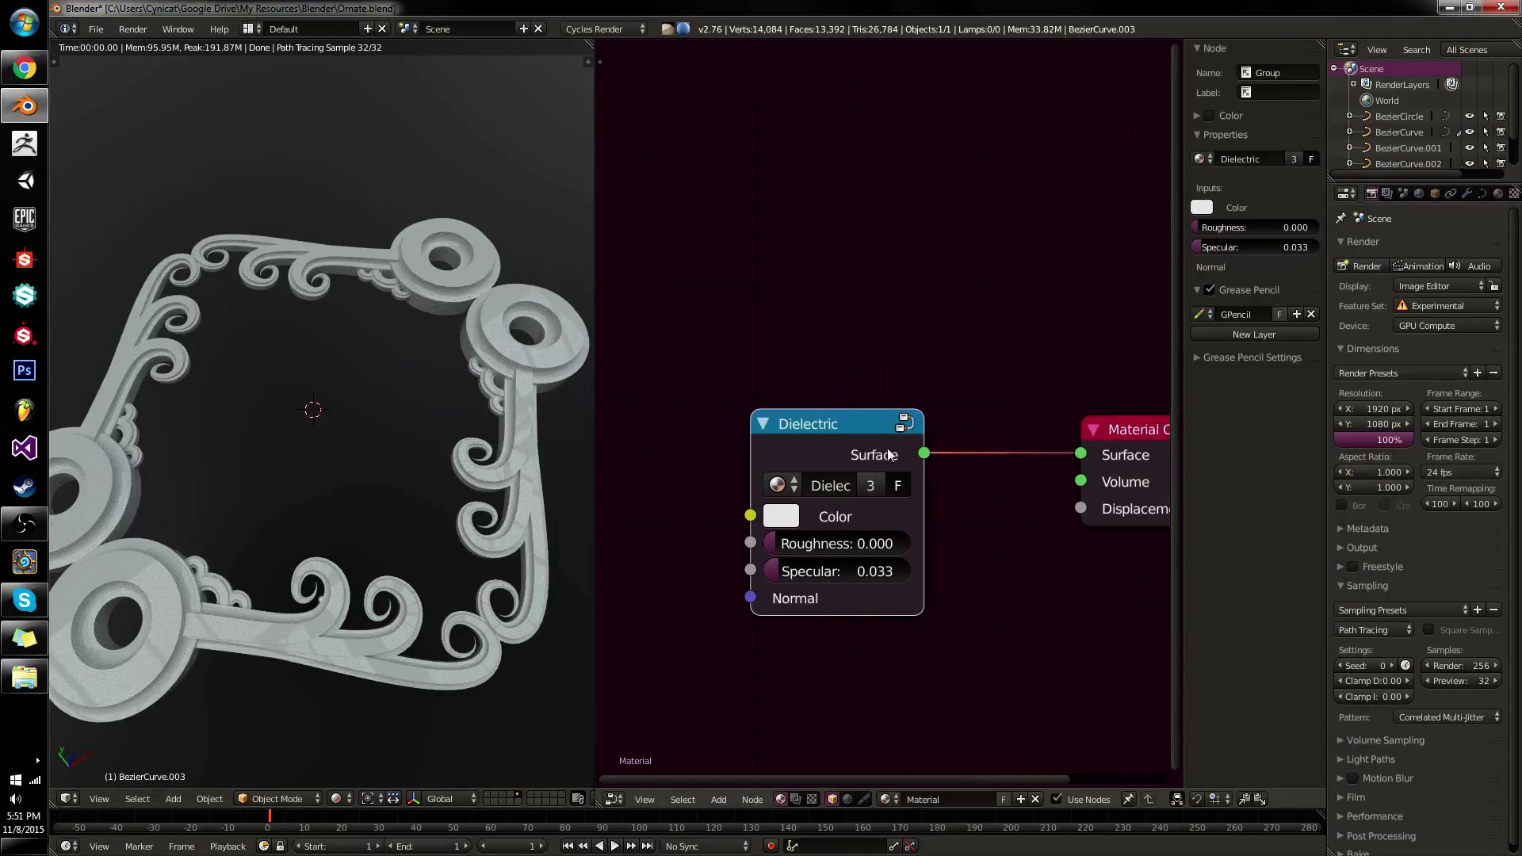
{"action": "key", "text": "Delete"}
{"action": "key", "text": "shift+a"}
{"action": "mouse_move", "coordinate": [836, 406]}
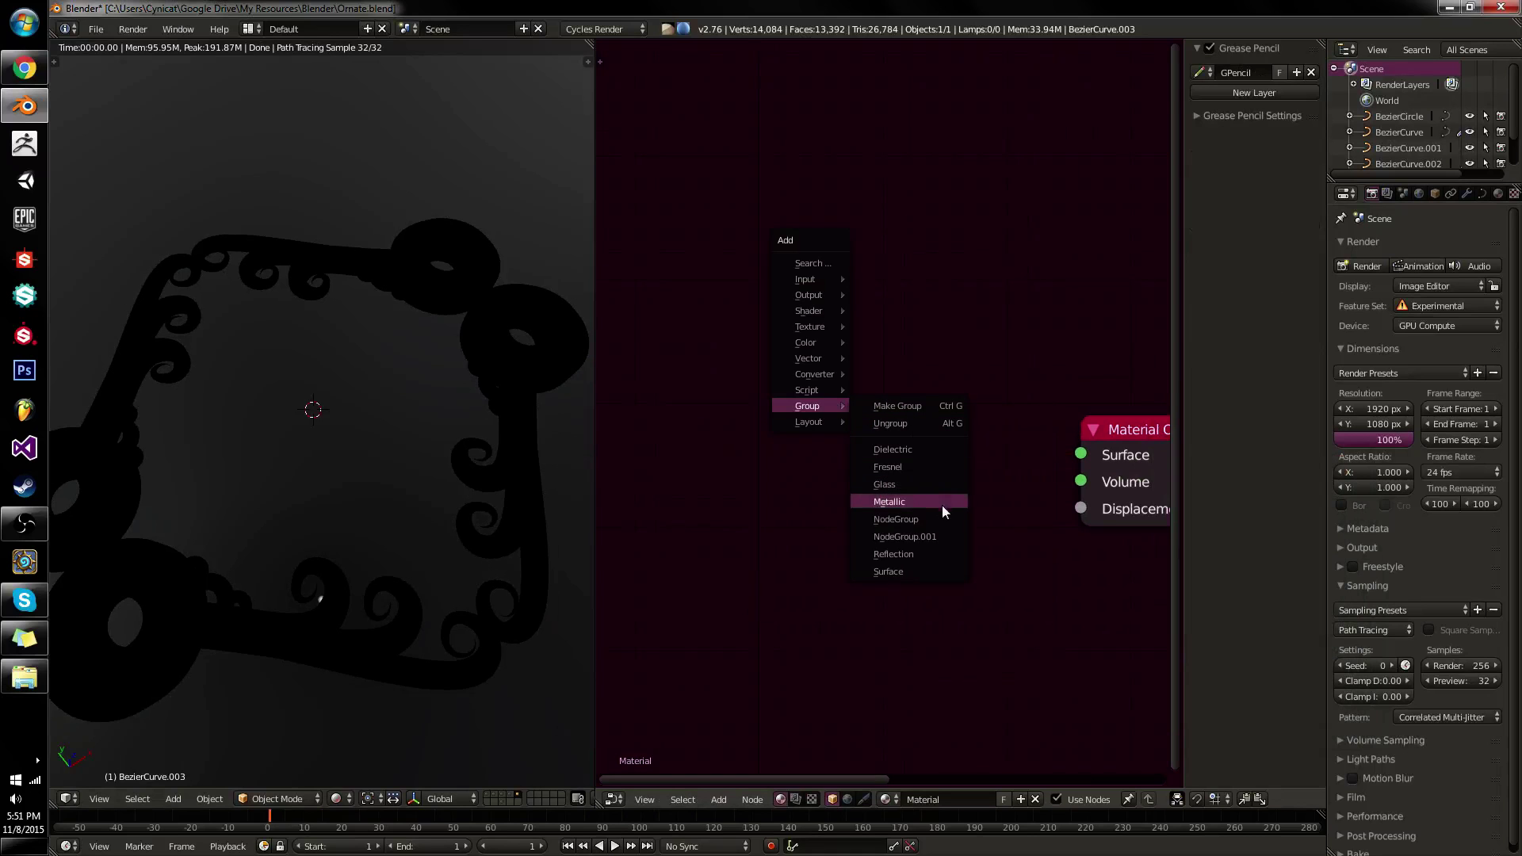
{"action": "left_click", "coordinate": [908, 570]}
{"action": "left_click", "coordinate": [771, 355]}
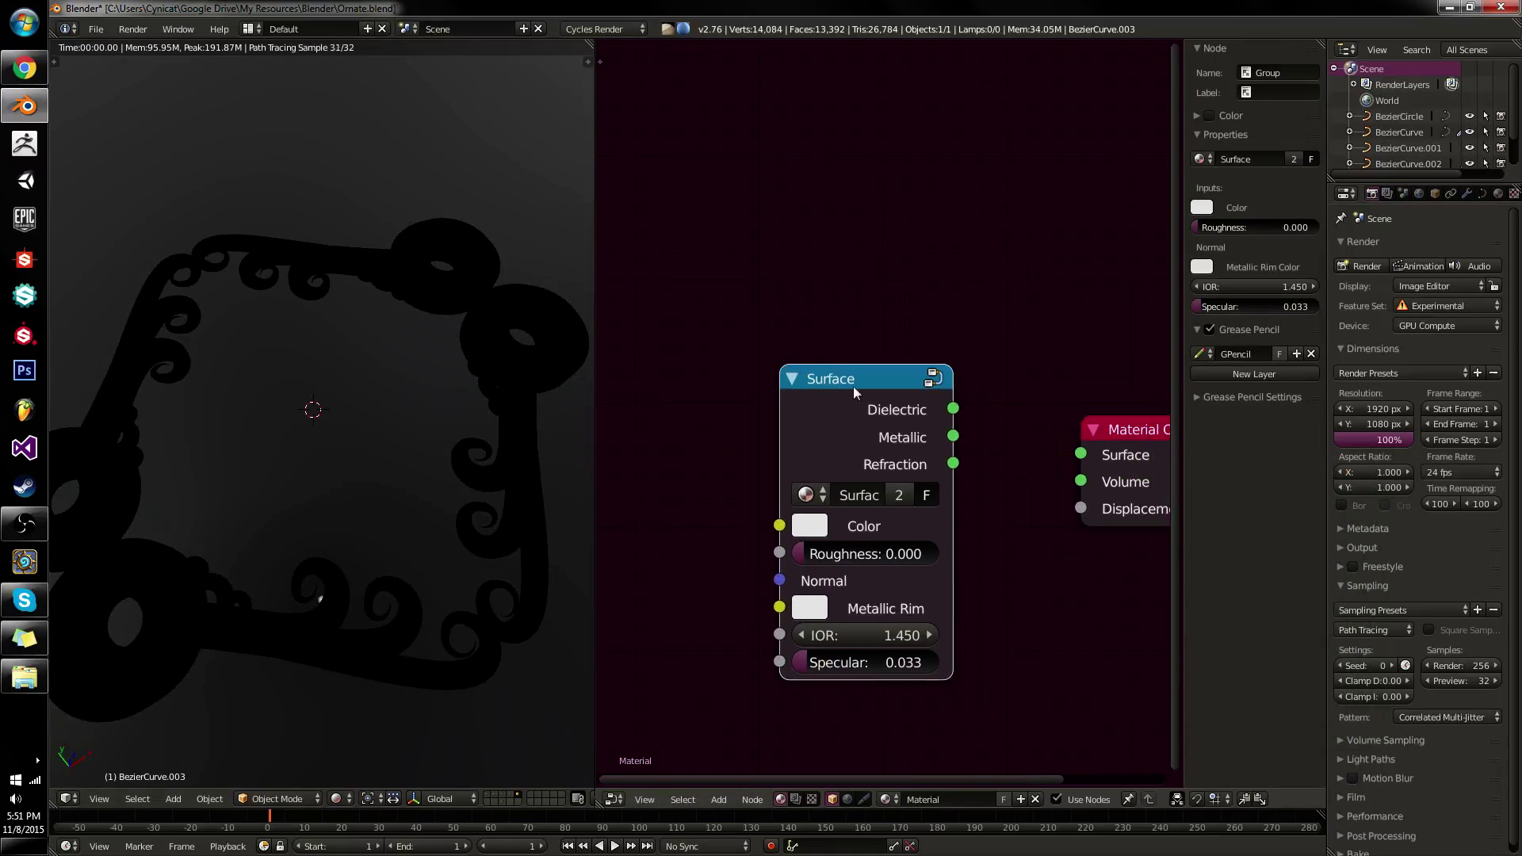
Preview the Surface group's outputs through the Material Output, ending with Dielectric connected to its Surface input.
{"action": "left_click", "coordinate": [933, 422], "text": "ctrl+shift"}
{"action": "left_click", "coordinate": [880, 415], "text": "ctrl+shift"}
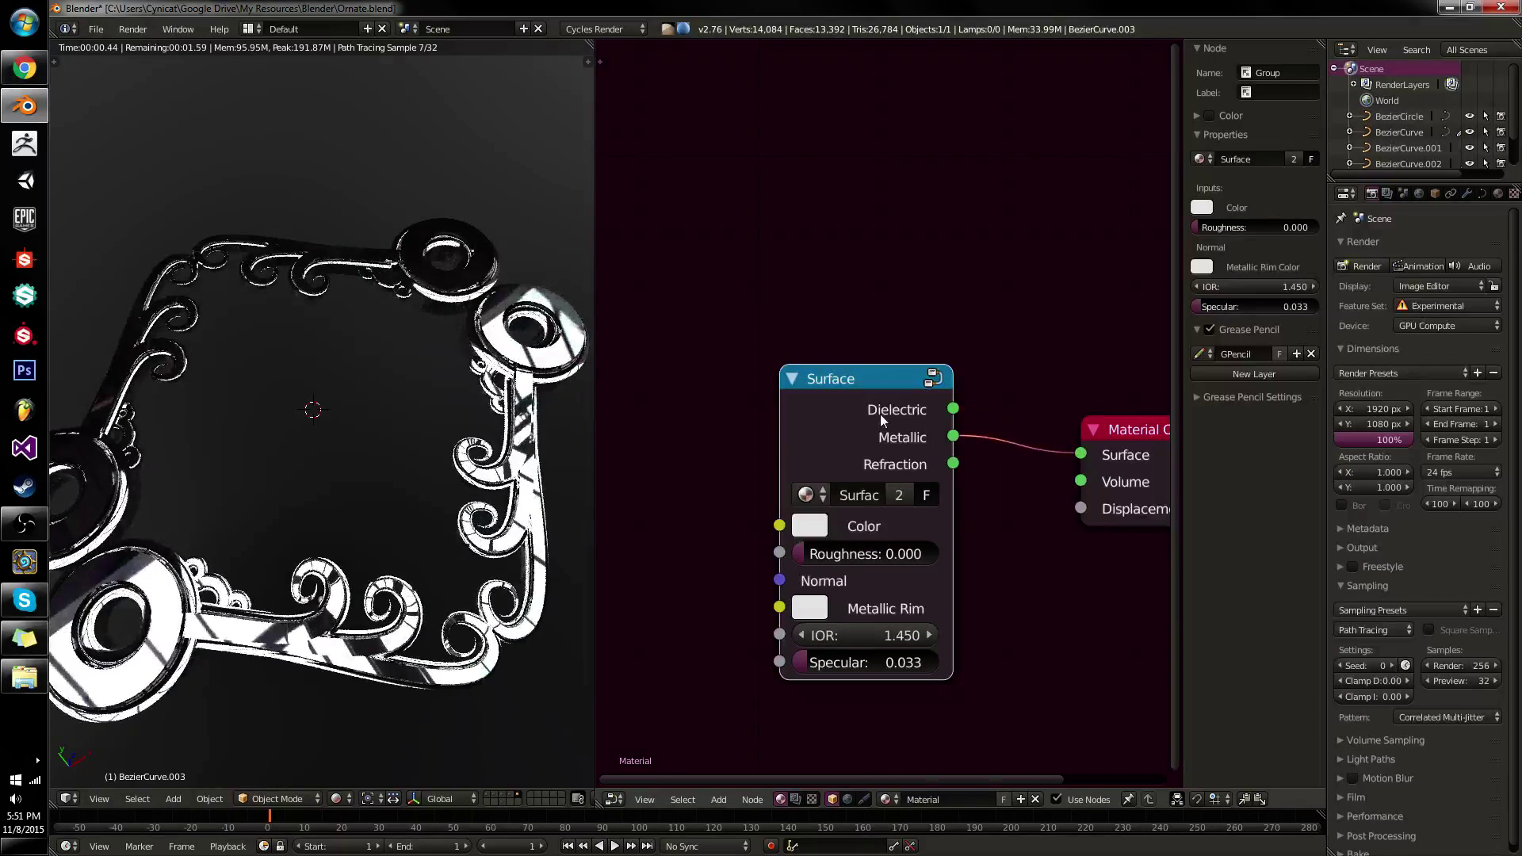
{"action": "left_click", "coordinate": [880, 413], "text": "ctrl+shift"}
{"action": "left_click", "coordinate": [880, 414], "text": "ctrl+shift"}
Open the Surface group to view its Dielectric, Metallic and Glass nodes, and return to the top-level material.
{"action": "key", "text": "Tab"}
{"action": "scroll", "coordinate": [888, 417], "scroll_direction": "up", "scroll_amount": 3}
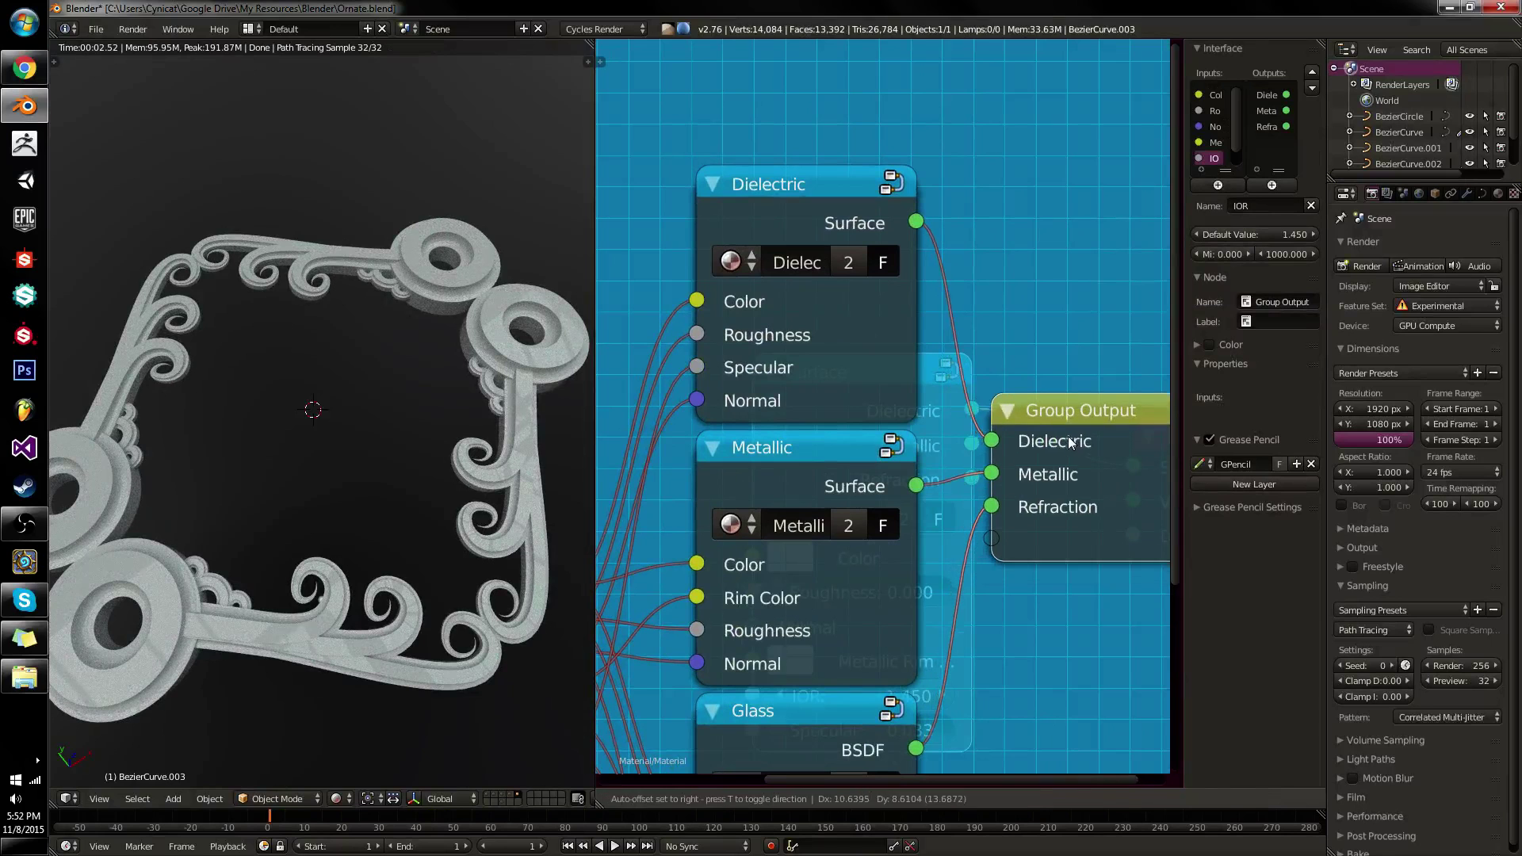
{"action": "middle_click_drag", "start_coordinate": [897, 470], "coordinate": [795, 363]}
{"action": "key", "text": "Tab"}
Try blending the Surface group's Dielectric and Metallic outputs with an inserted Mix Shader, vary its Fac, and remove that node with its link preserved.
{"action": "key", "text": "shift+a"}
{"action": "mouse_move", "coordinate": [963, 284]}
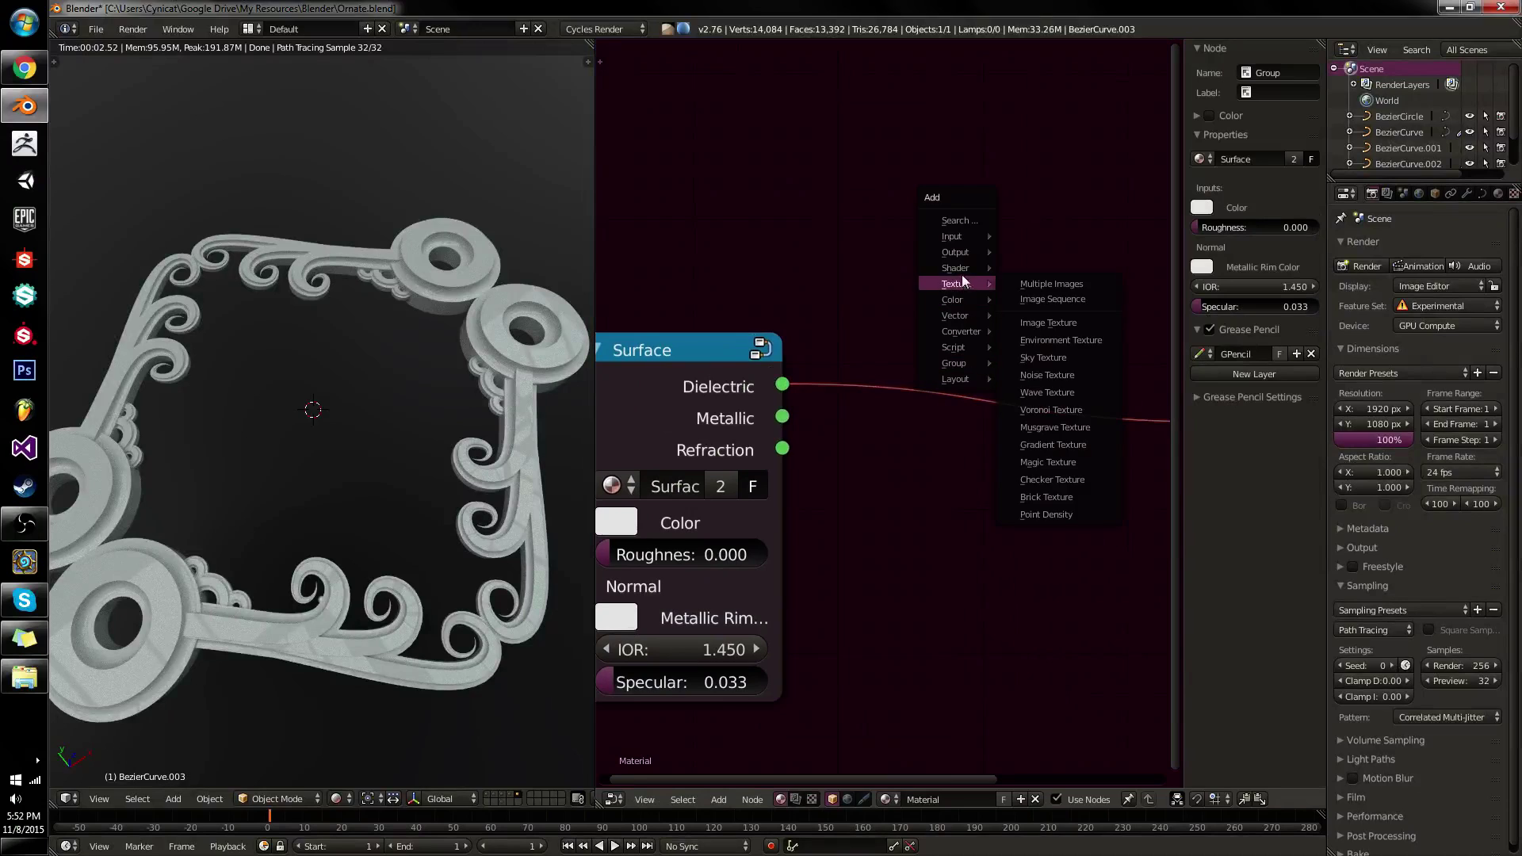
{"action": "left_click", "coordinate": [1043, 272]}
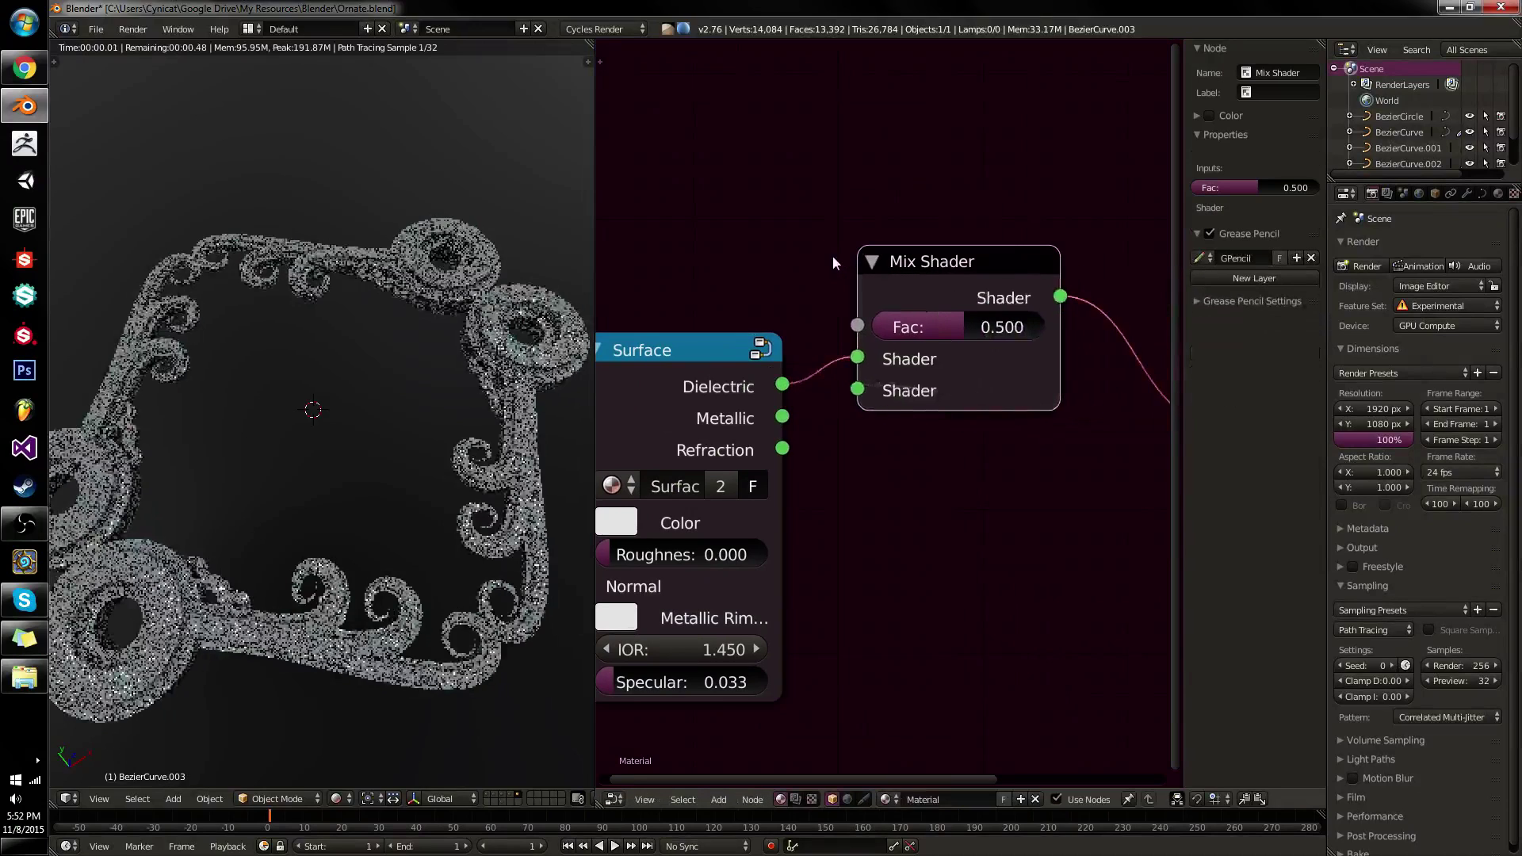
{"action": "left_click", "coordinate": [900, 252]}
{"action": "left_click_drag", "start_coordinate": [898, 390], "coordinate": [764, 410]}
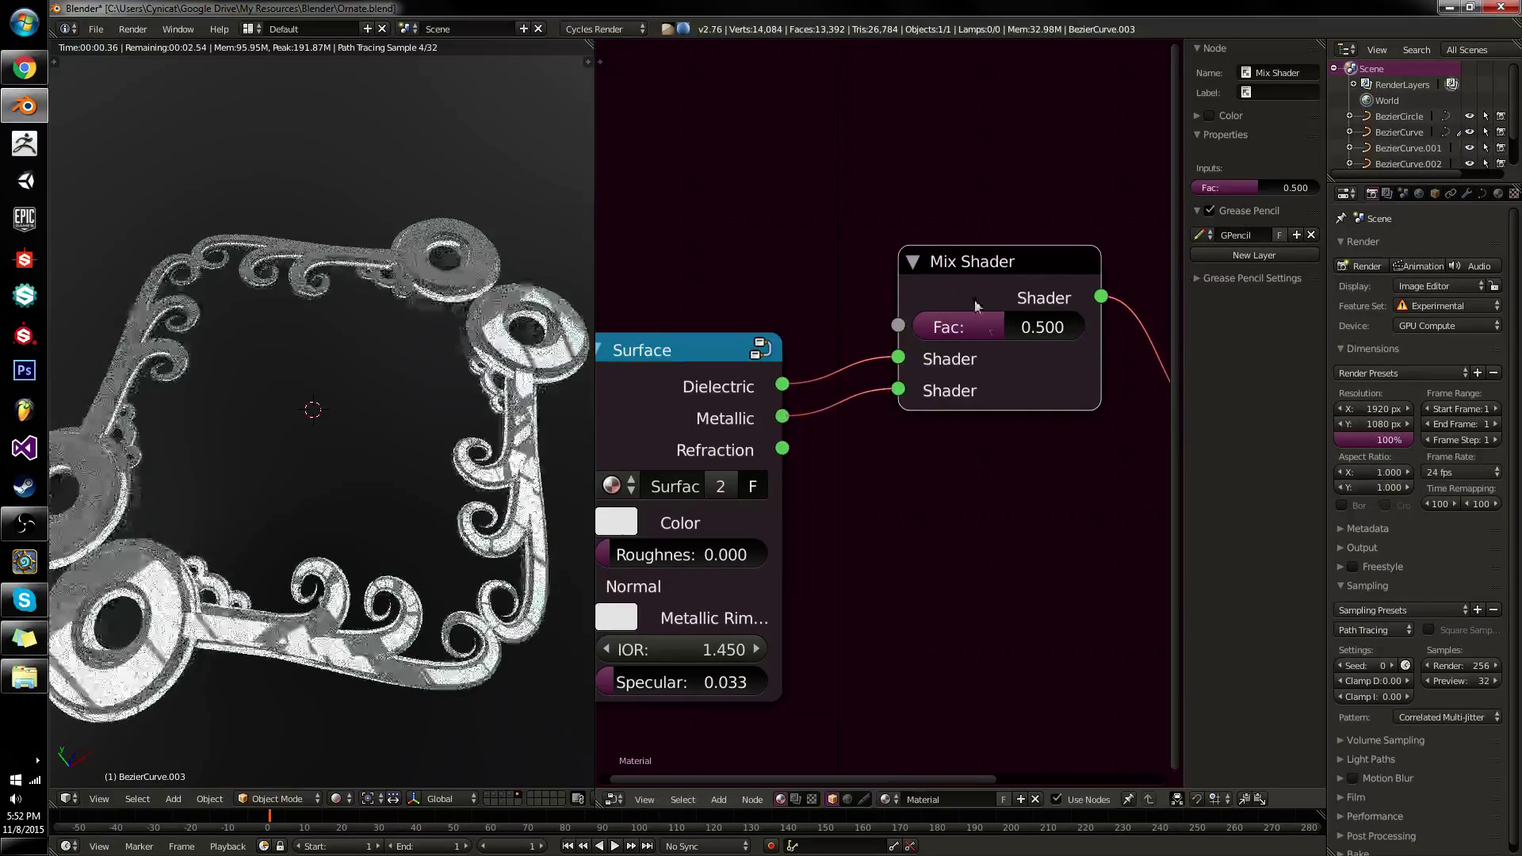
{"action": "left_click_drag", "start_coordinate": [991, 326], "coordinate": [941, 325]}
{"action": "key", "text": "ctrl+x"}
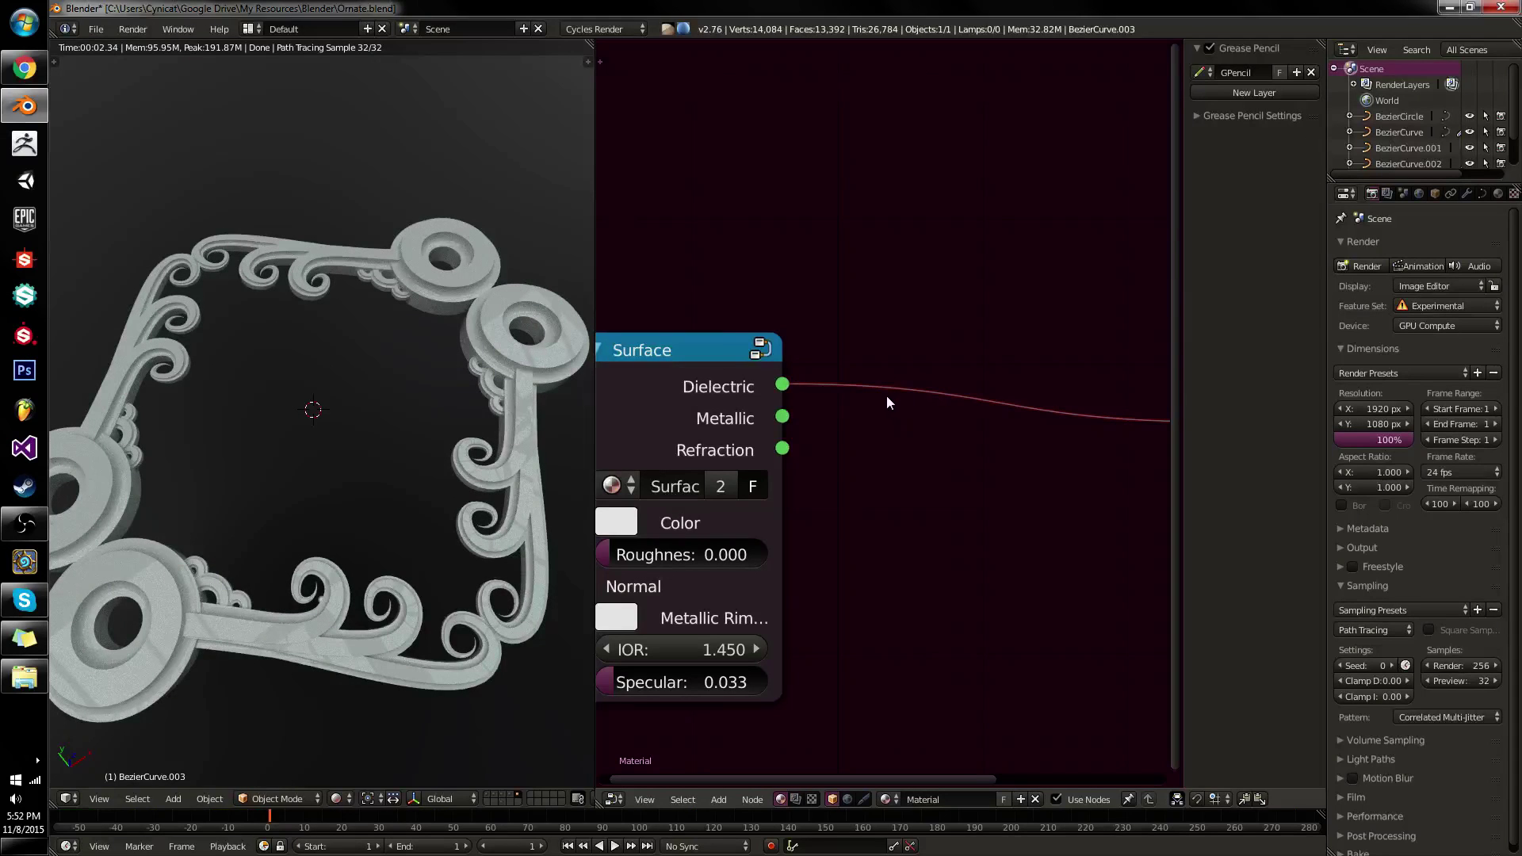
Move the Surface group node closer to the Material Output node.
{"action": "left_click_drag", "start_coordinate": [710, 391], "coordinate": [854, 401]}
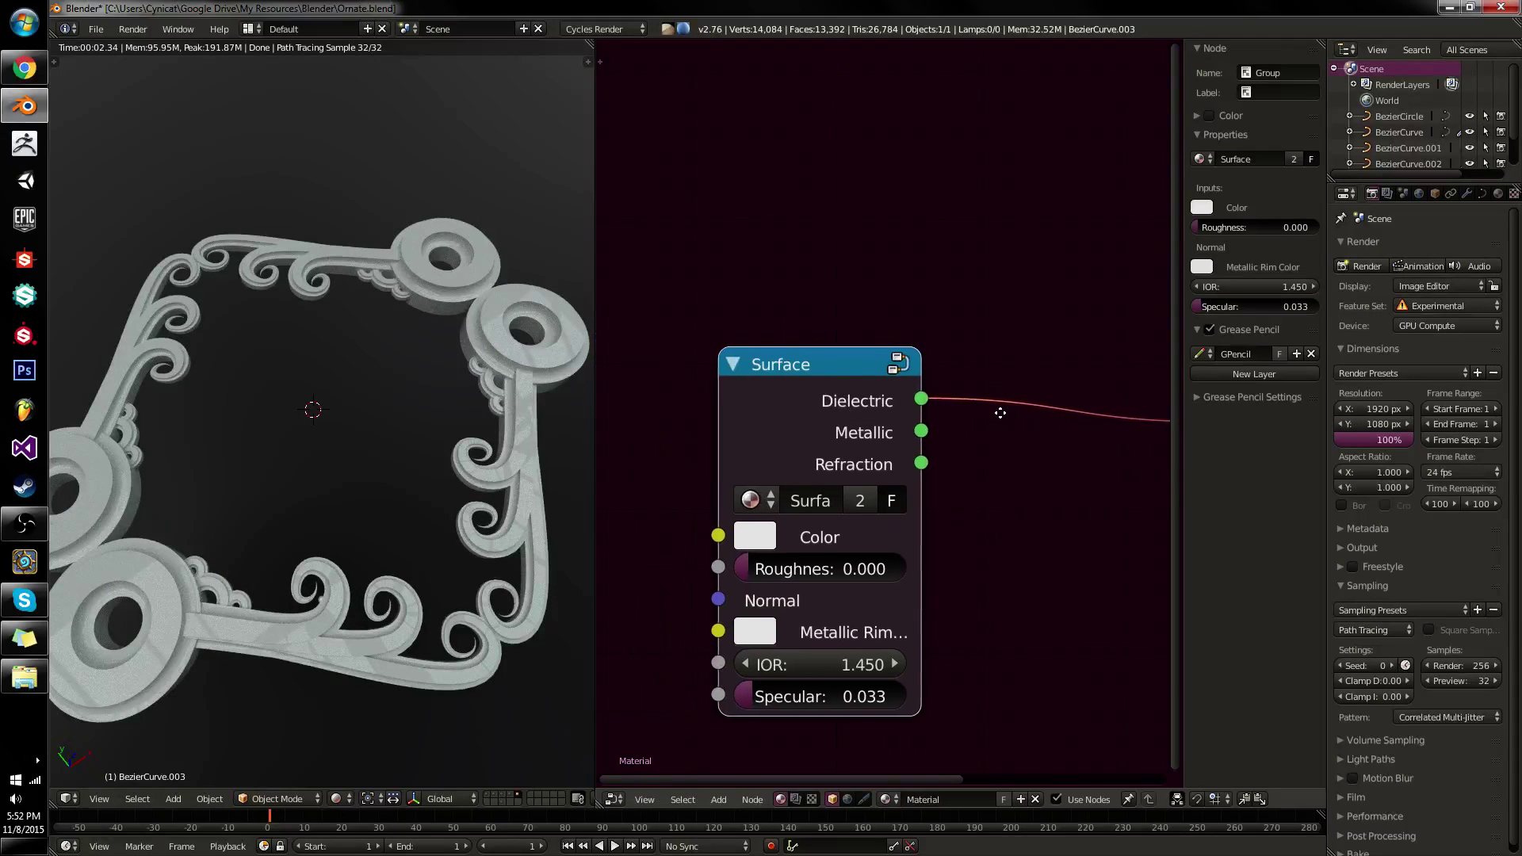
{"action": "middle_click_drag", "start_coordinate": [854, 401], "coordinate": [683, 396]}
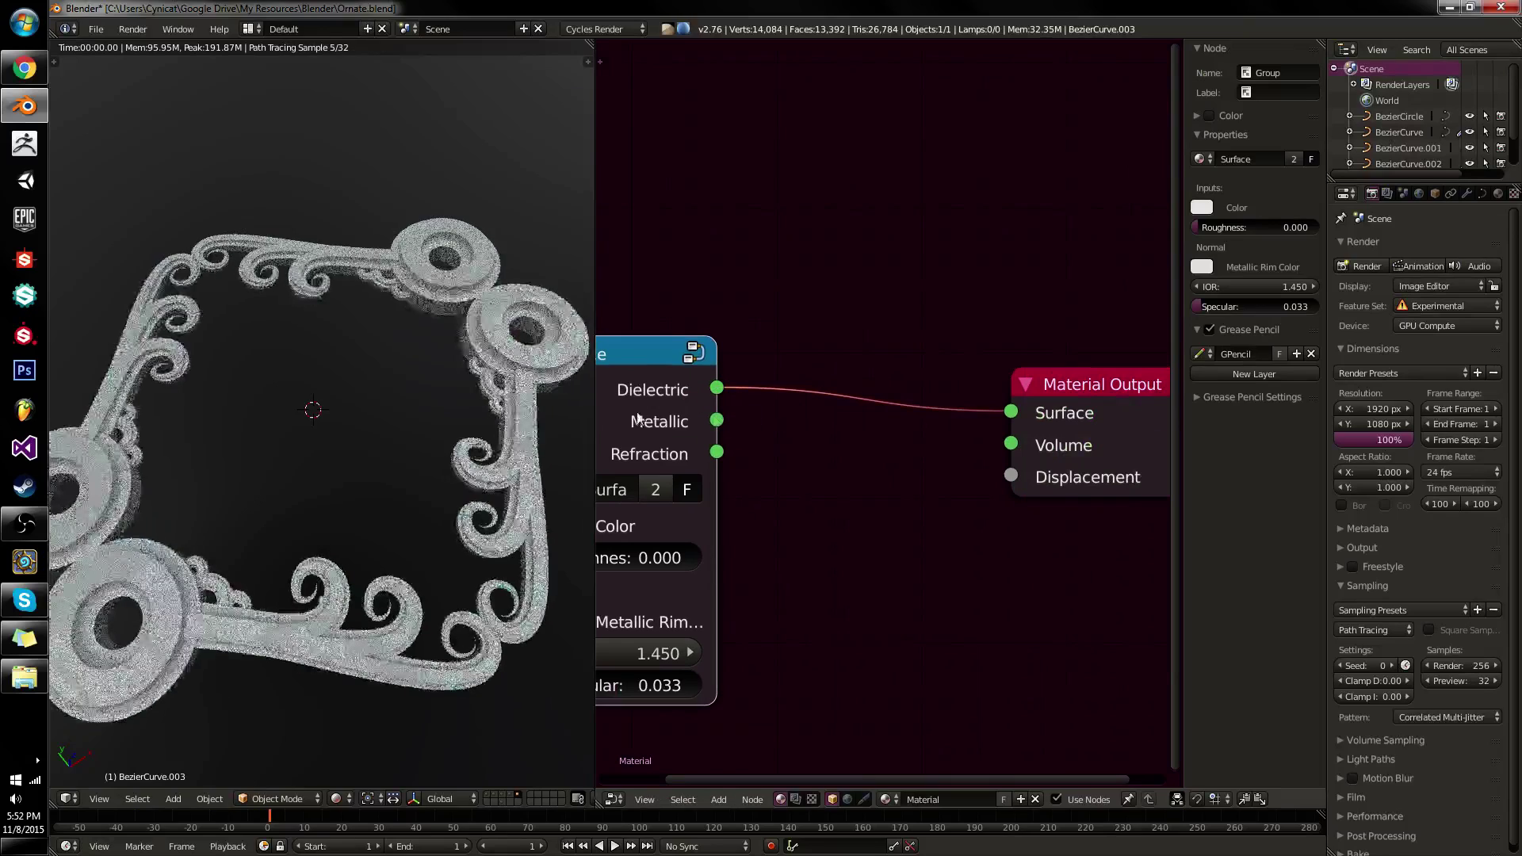
{"action": "left_click_drag", "start_coordinate": [638, 416], "coordinate": [759, 431]}
Compare the Surface node's outputs with the sockets on the Group Output node inside its group.
{"action": "key", "text": "Tab"}
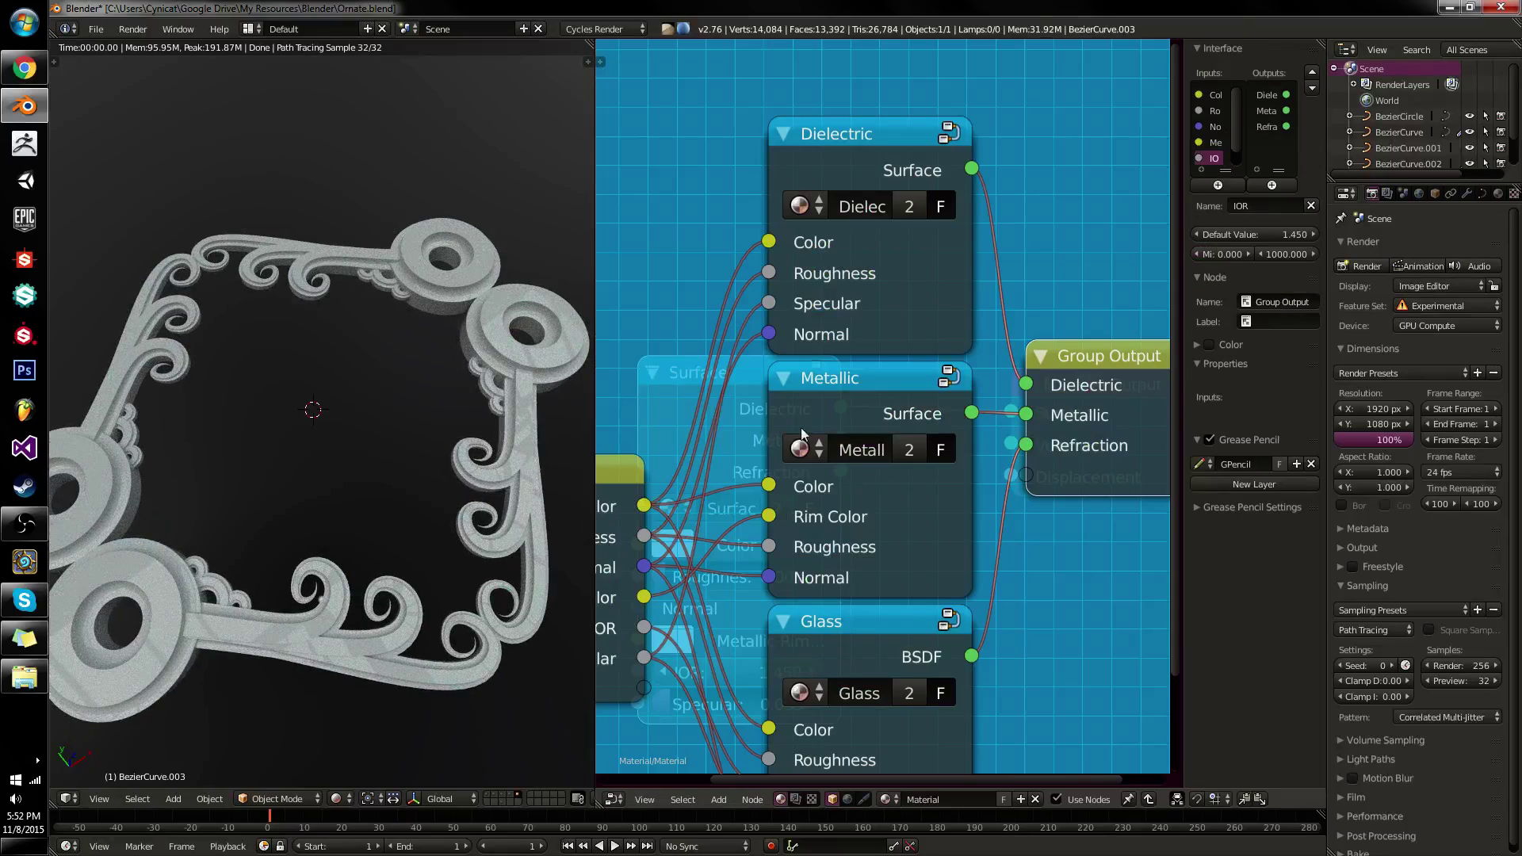
{"action": "key", "text": "Tab"}
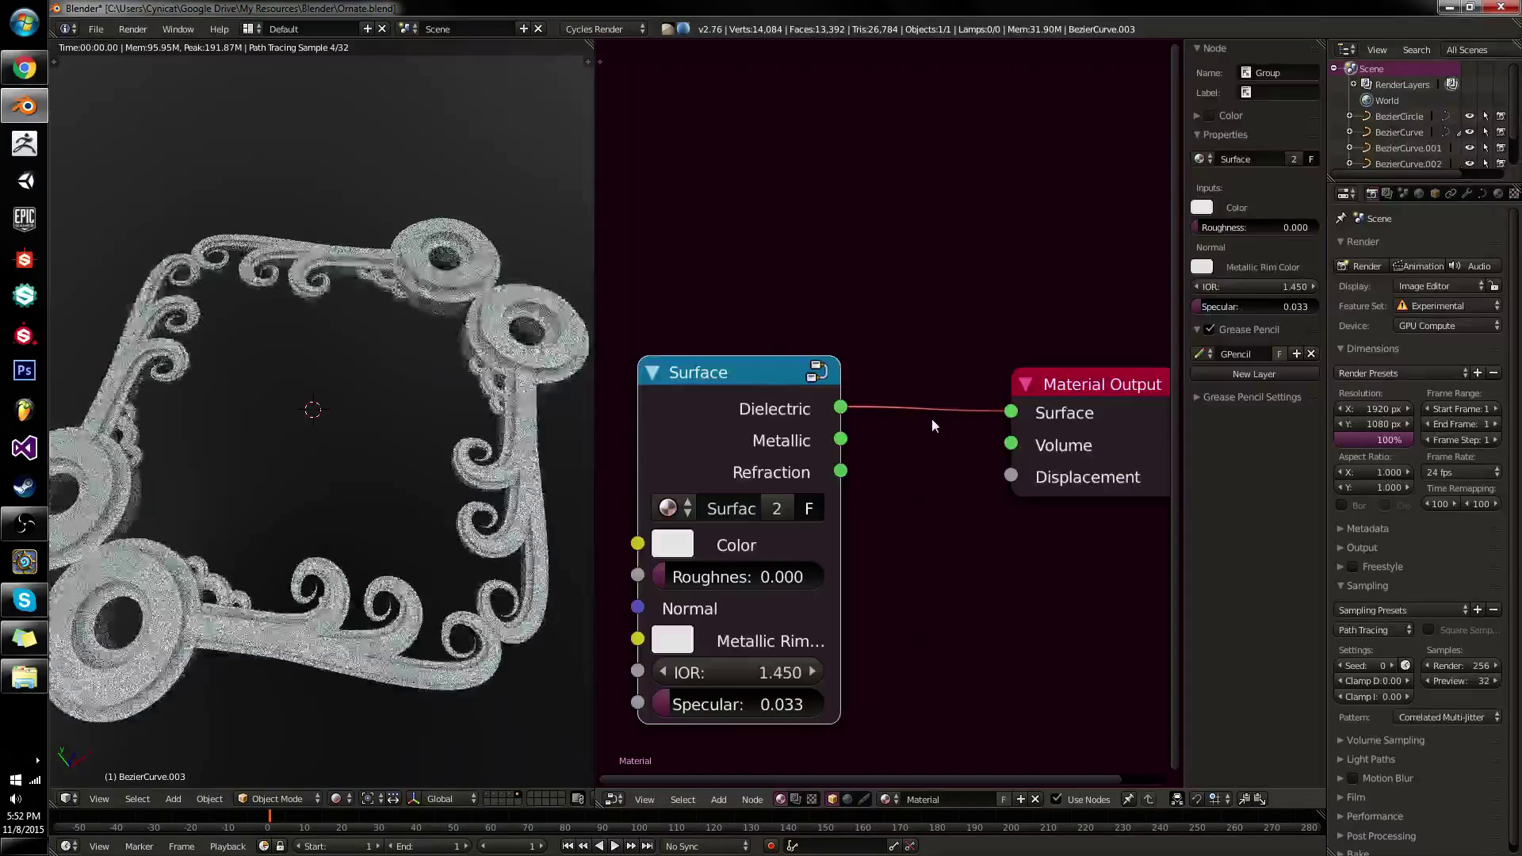
{"action": "scroll", "coordinate": [912, 416], "scroll_direction": "up", "scroll_amount": 2}
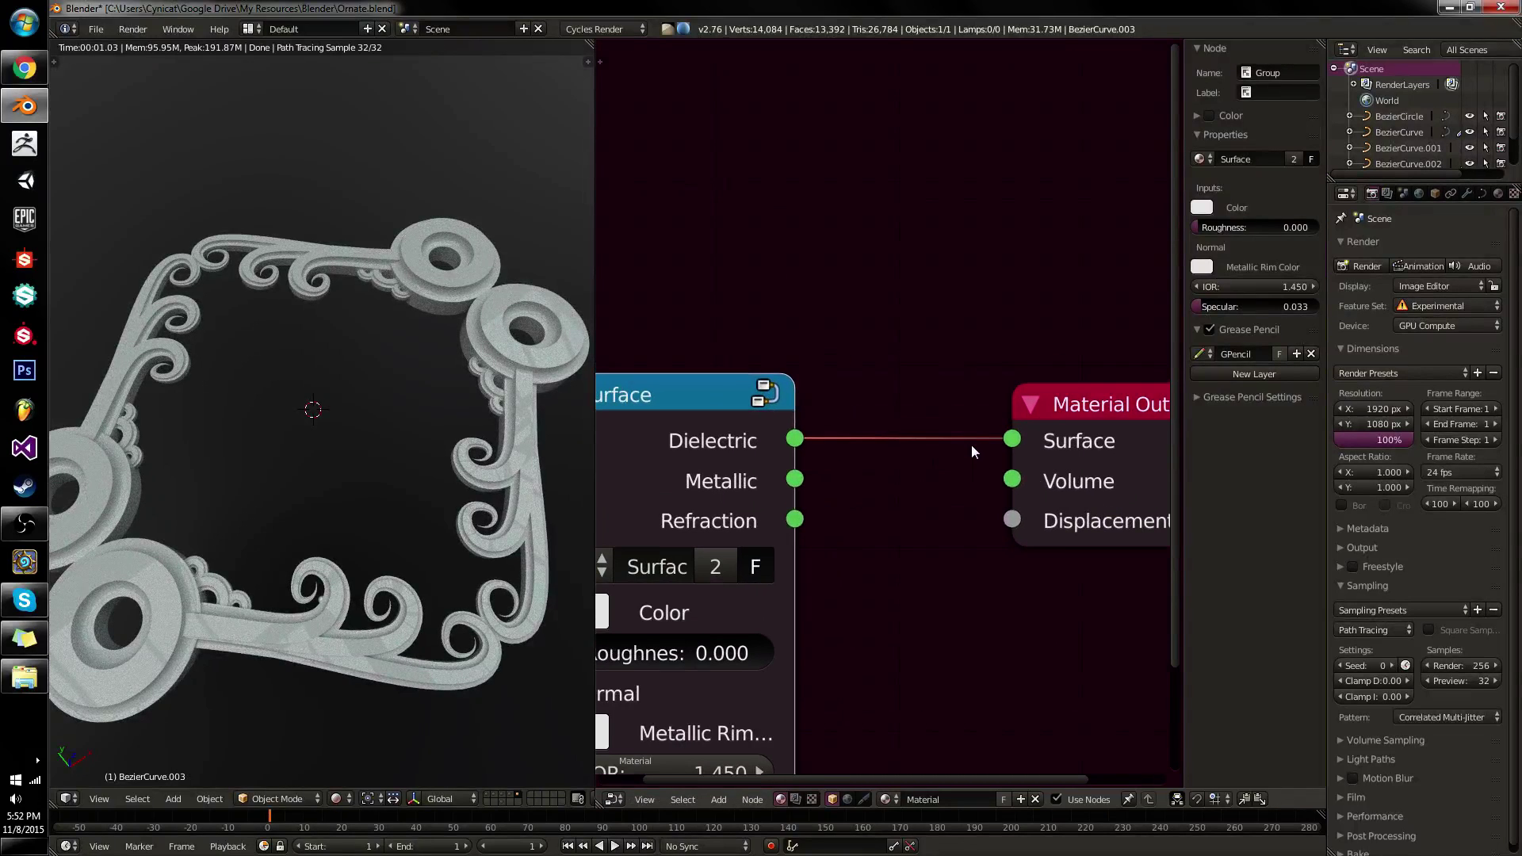
{"action": "left_click_drag", "start_coordinate": [1061, 437], "coordinate": [1056, 403]}
{"action": "key", "text": "Escape"}
{"action": "left_click", "coordinate": [715, 440]}
{"action": "middle_click_drag", "start_coordinate": [715, 440], "coordinate": [900, 424]}
{"action": "key", "text": "Tab"}
{"action": "middle_click_drag", "start_coordinate": [1012, 411], "coordinate": [1072, 515]}
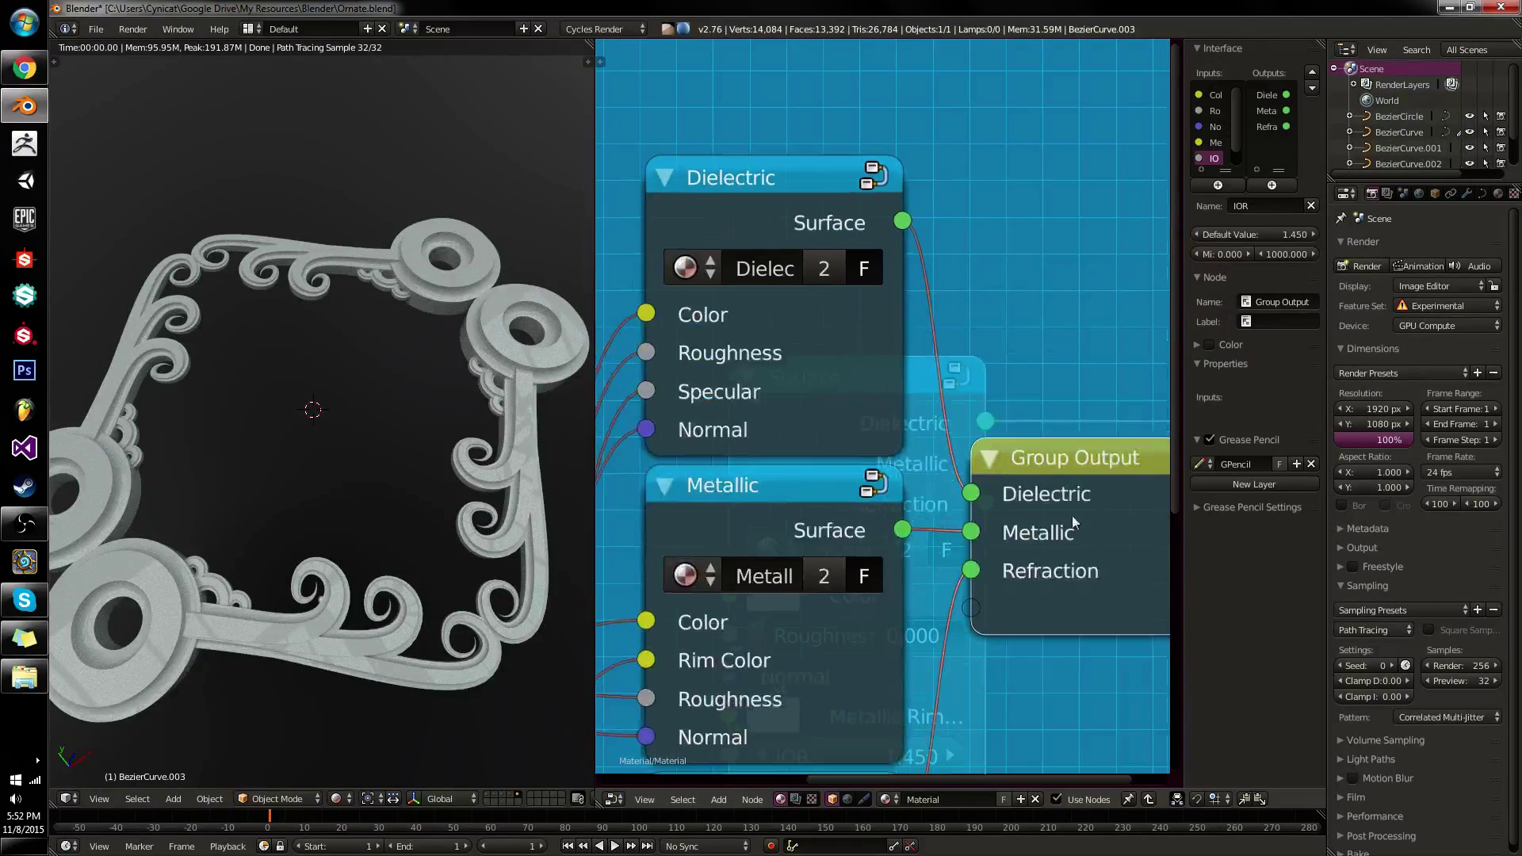
{"action": "left_click", "coordinate": [848, 326]}
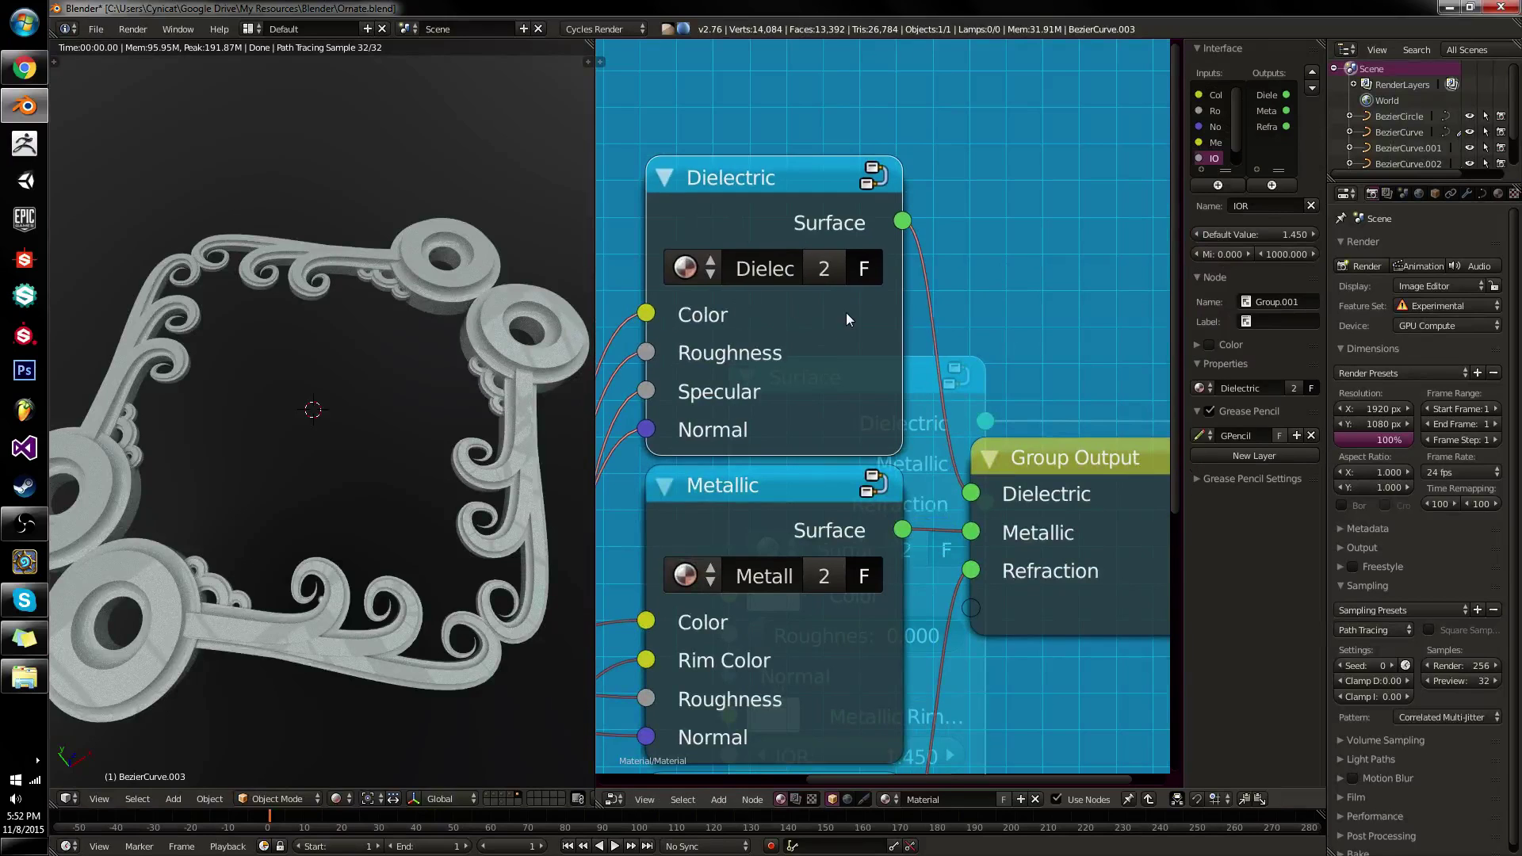
{"action": "middle_click_drag", "start_coordinate": [845, 313], "coordinate": [968, 362]}
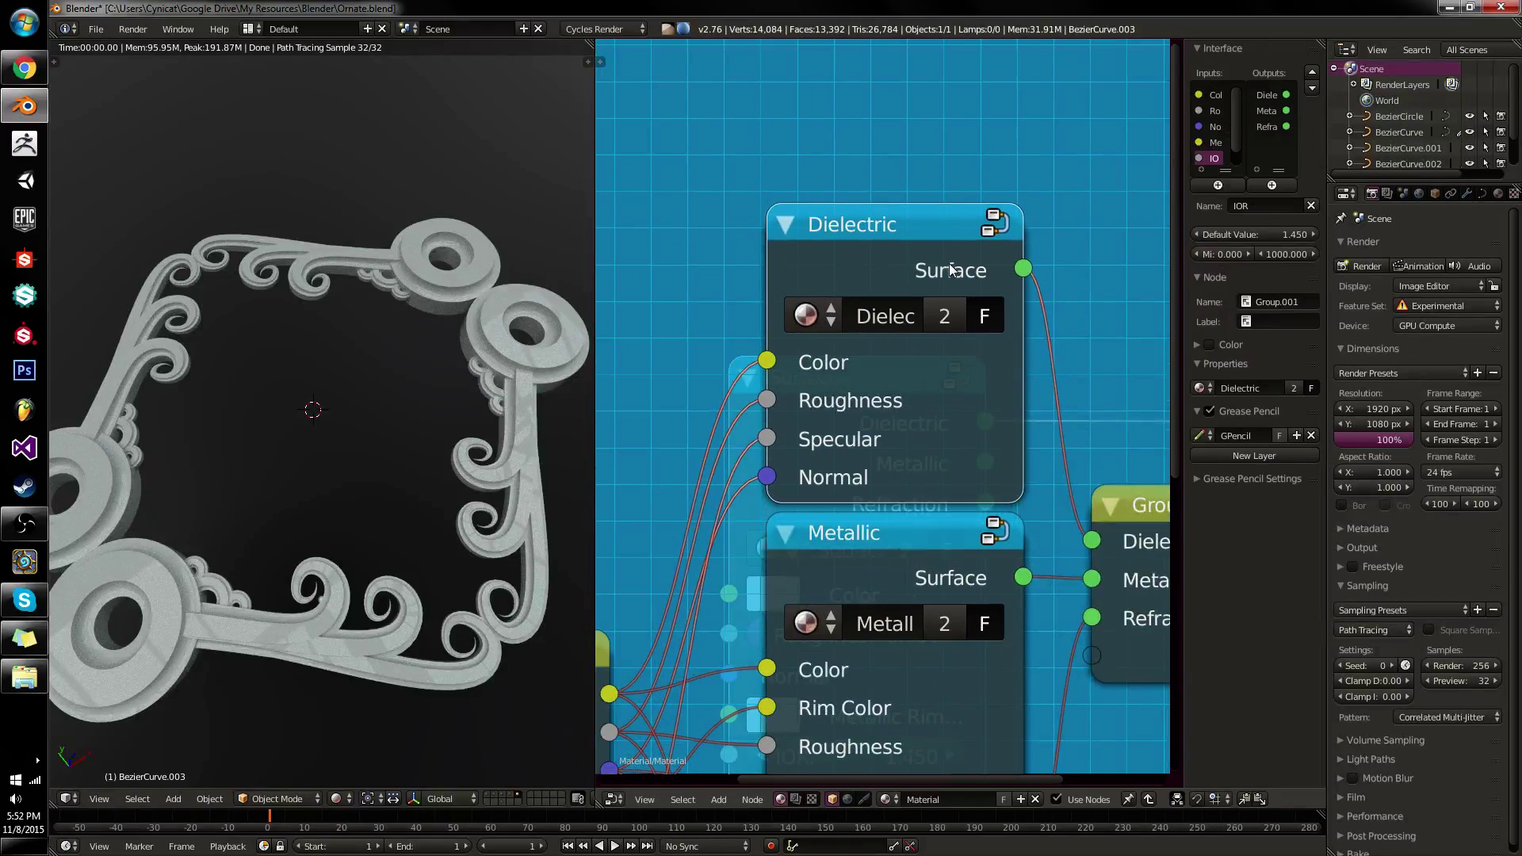
{"action": "key", "text": "alt+Tab"}
{"action": "key", "text": "alt+Tab"}
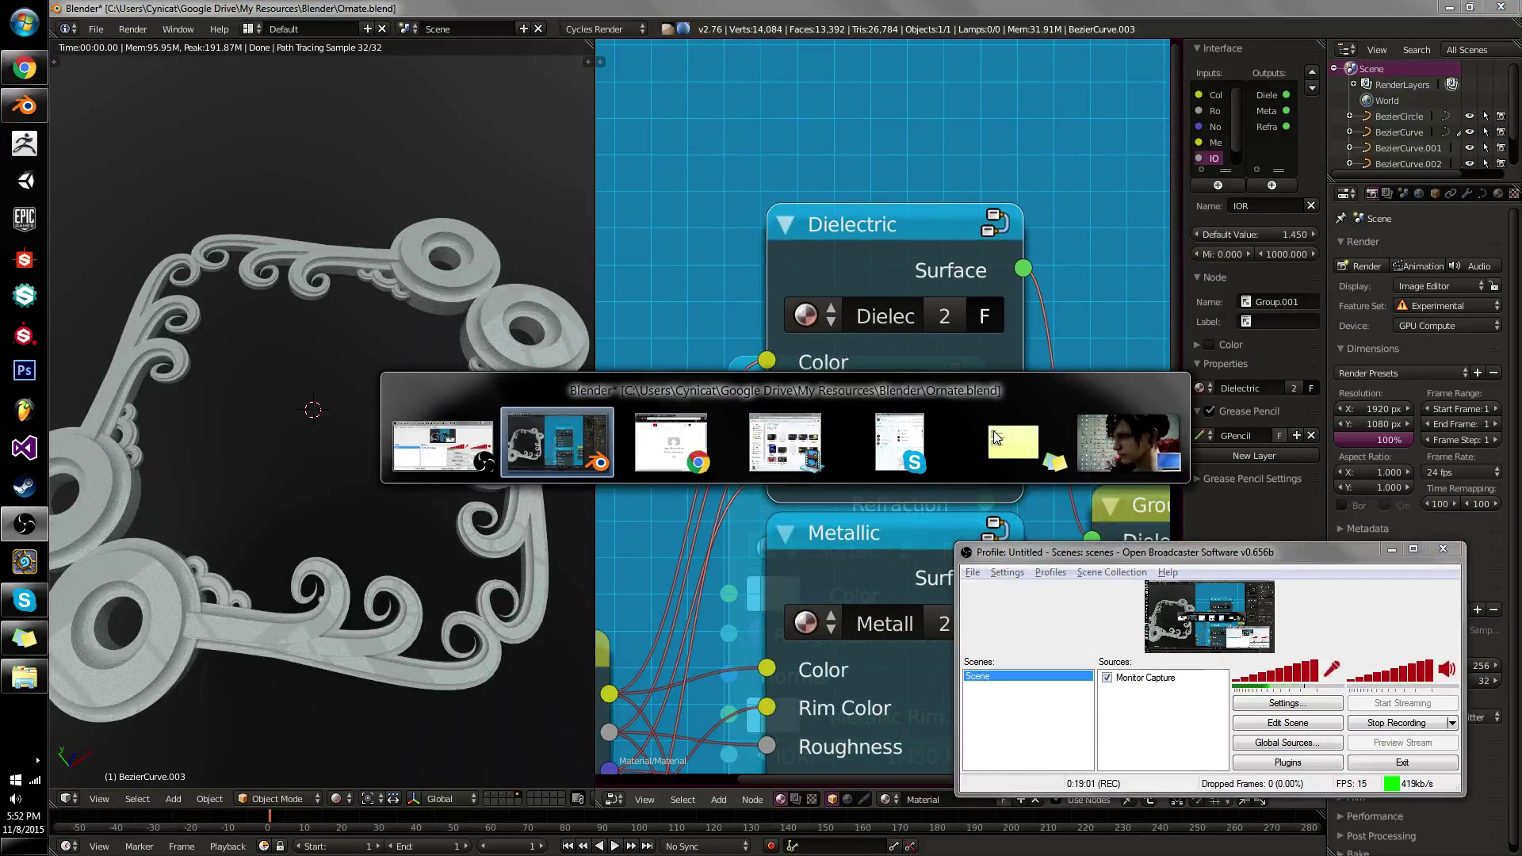
{"action": "key", "text": "alt+Tab"}
{"action": "key", "text": "alt+Tab"}
{"action": "key", "text": "alt+Tab"}
{"action": "key", "text": "alt+Tab"}
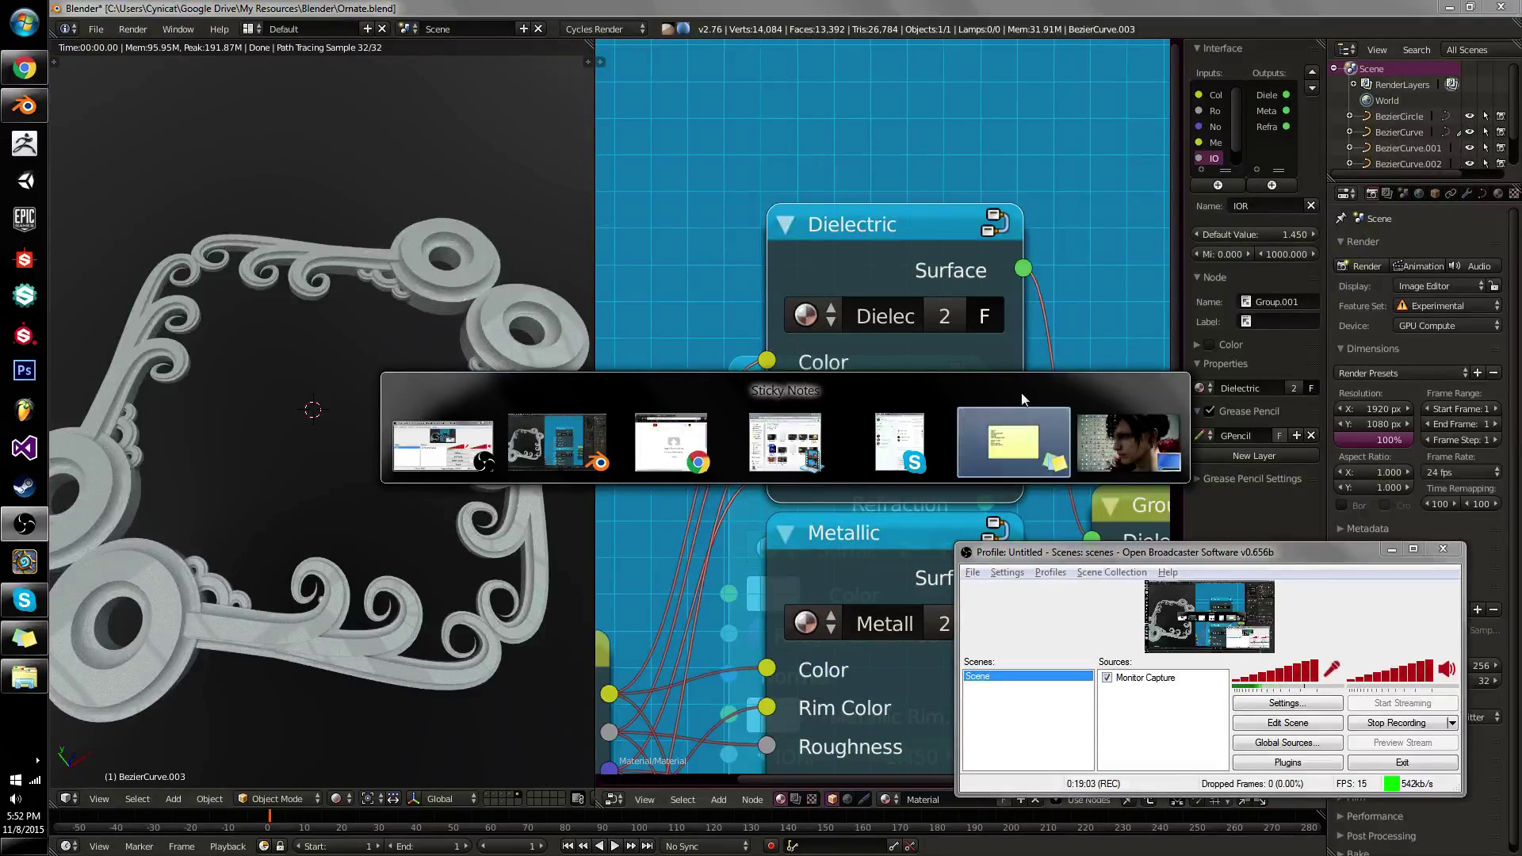
{"action": "key", "text": "shift+alt+Tab"}
{"action": "key", "text": "shift+alt+Tab"}
{"action": "key", "text": "shift+alt+Tab"}
{"action": "key", "text": "shift+alt+Tab"}
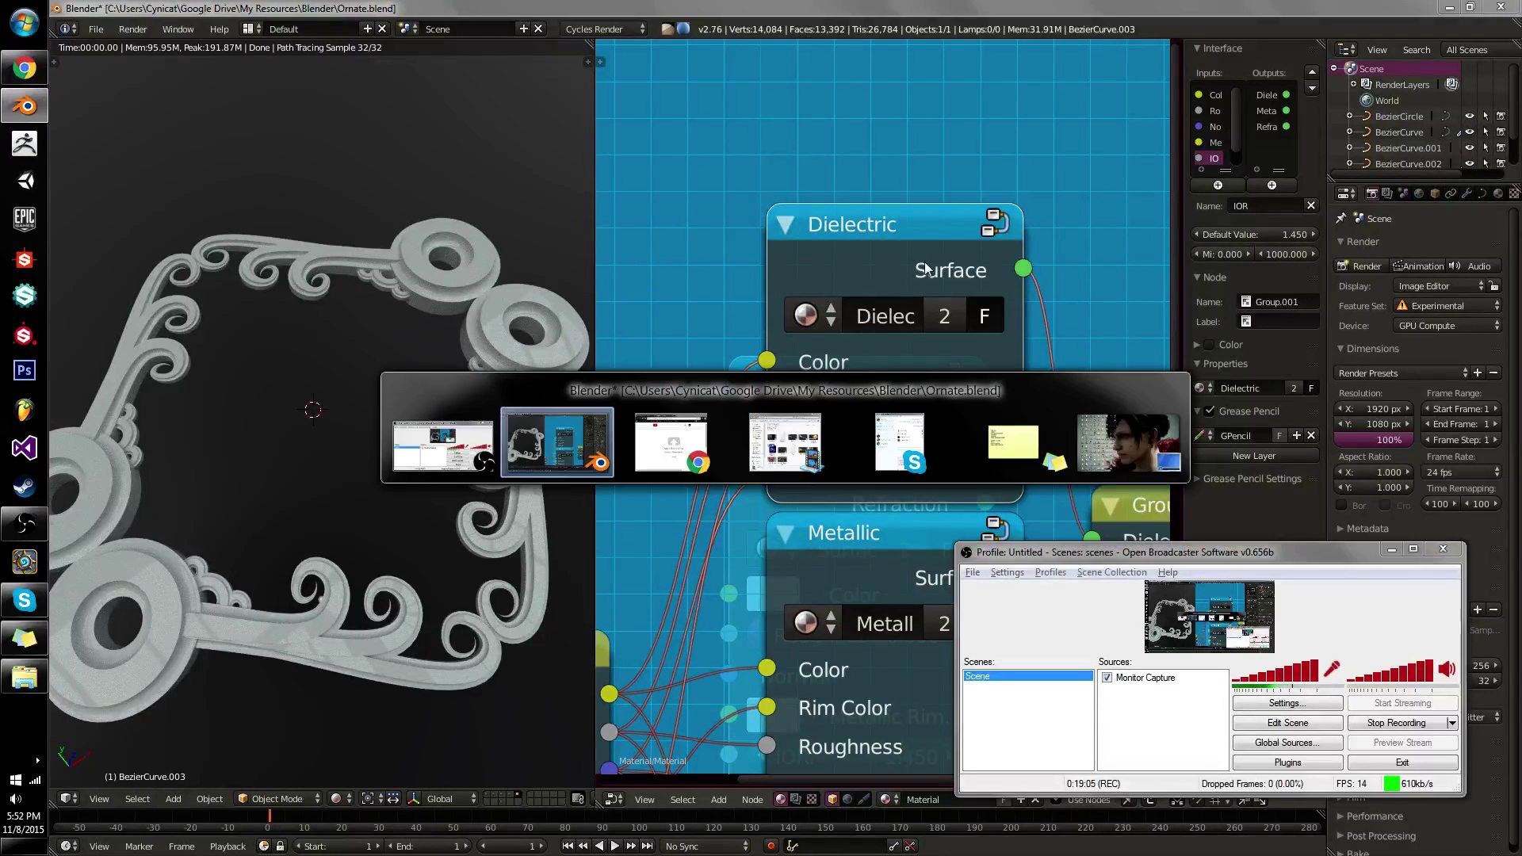
Open a blank Notepad document and write the call "Surface = Dielectric(Light Gray, 0.0, Normal,)".
{"action": "key", "text": "super"}
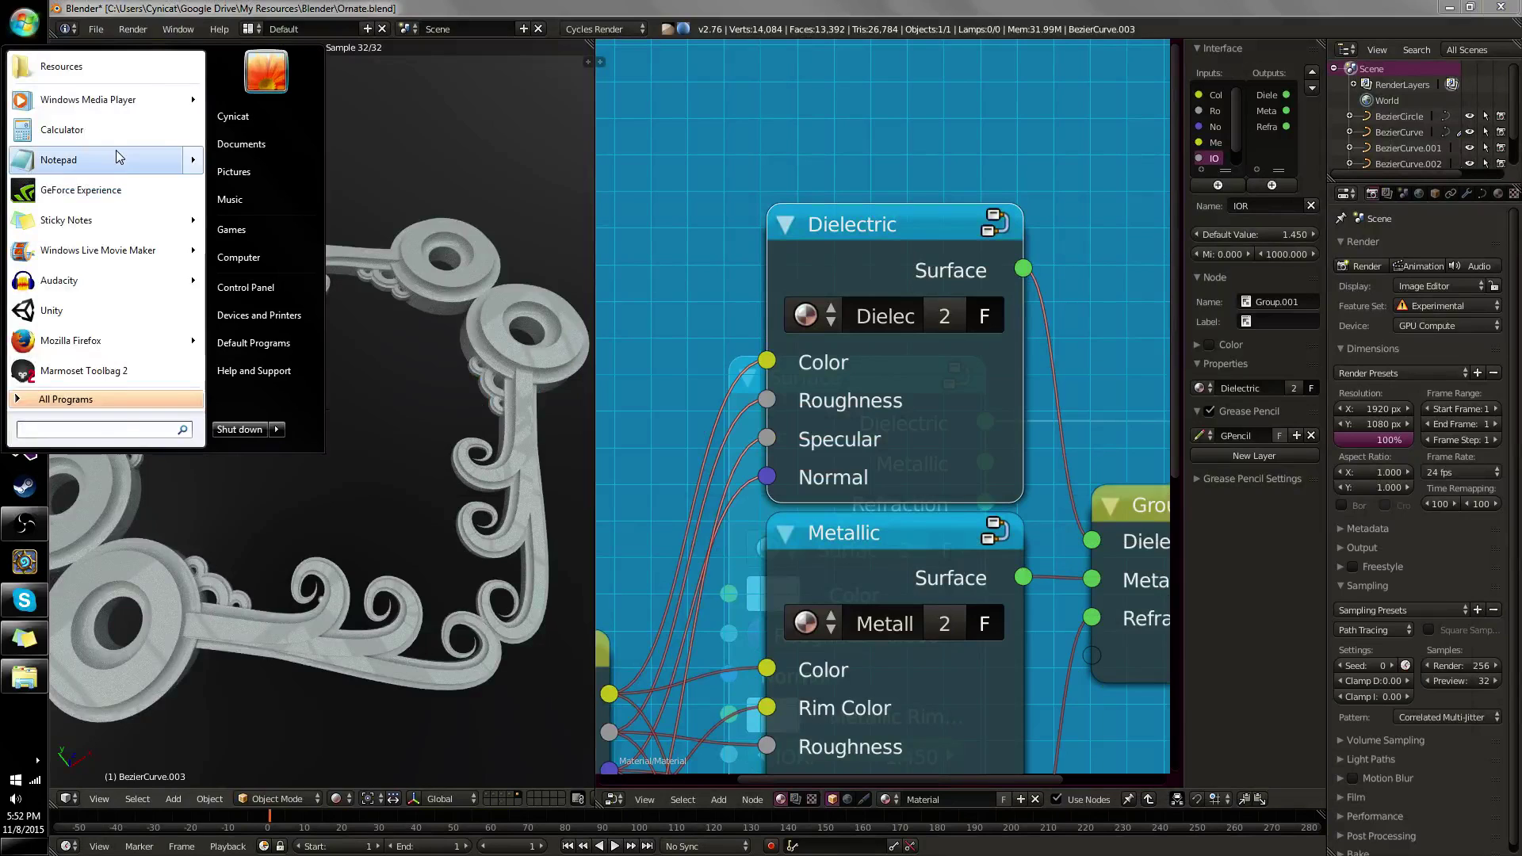
{"action": "left_click", "coordinate": [116, 152]}
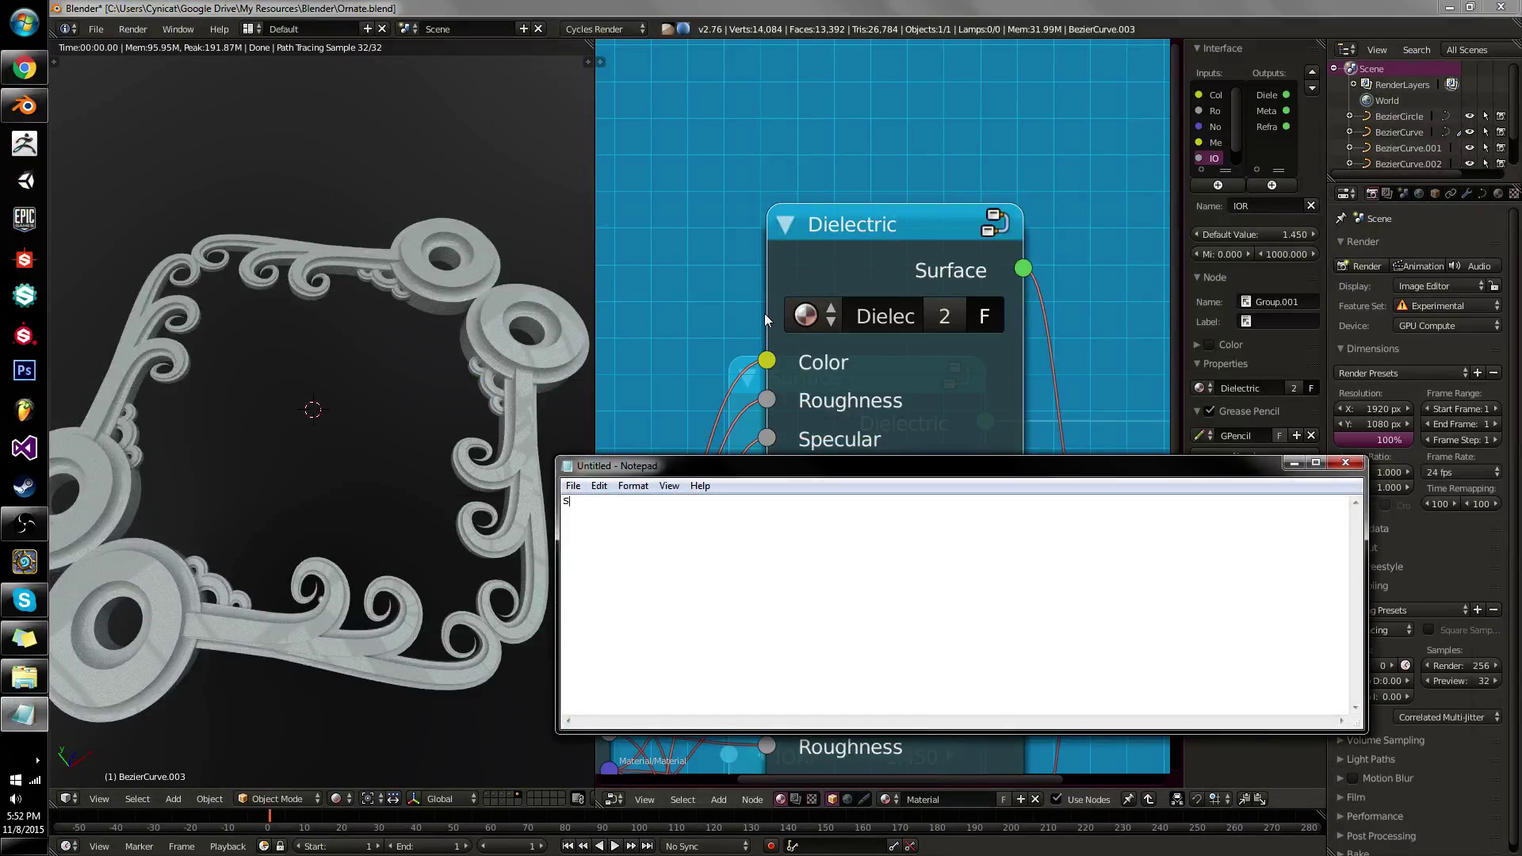
{"action": "type", "text": "Surface"}
{"action": "type", "text": " = Dielectric"}
{"action": "type", "text": "()"}
{"action": "type", "text": "Light Gray"}
{"action": "type", "text": ", 0.0, "}
{"action": "type", "text": "Normal,"}
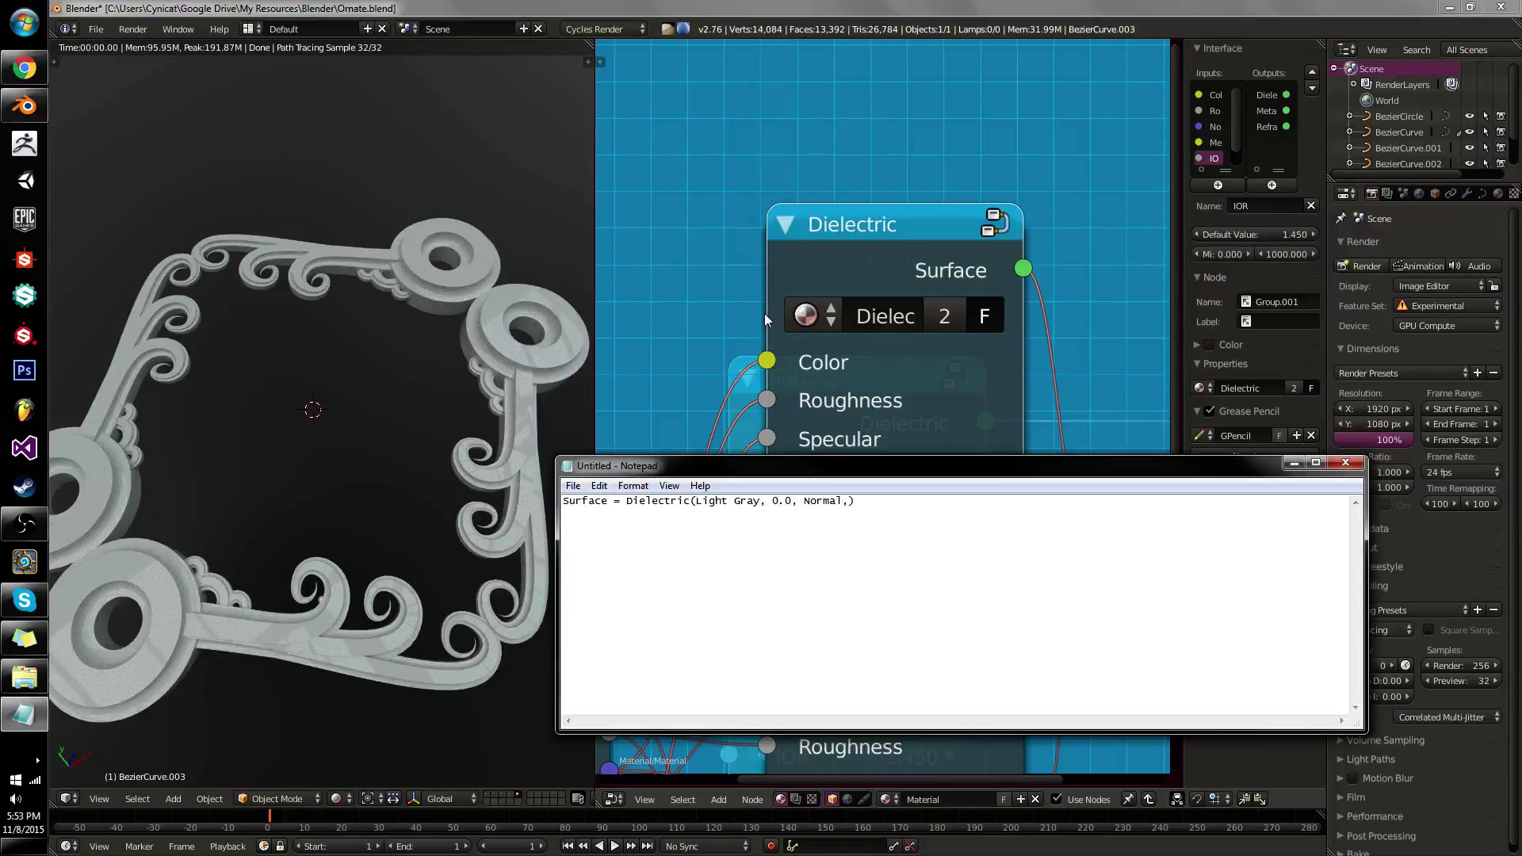
Insert the specular argument 0.033 before Normal, remove the trailing comma, and return to Blender's node editor, undoing any stray change there.
{"action": "key", "text": "BackSpace"}
{"action": "type", "text": ","}
{"action": "key", "text": "Left"}
{"action": "type", "text": "0.033"}
{"action": "left_click_drag", "start_coordinate": [941, 499], "coordinate": [888, 507]}
{"action": "left_click", "coordinate": [910, 521]}
{"action": "left_click", "coordinate": [942, 314]}
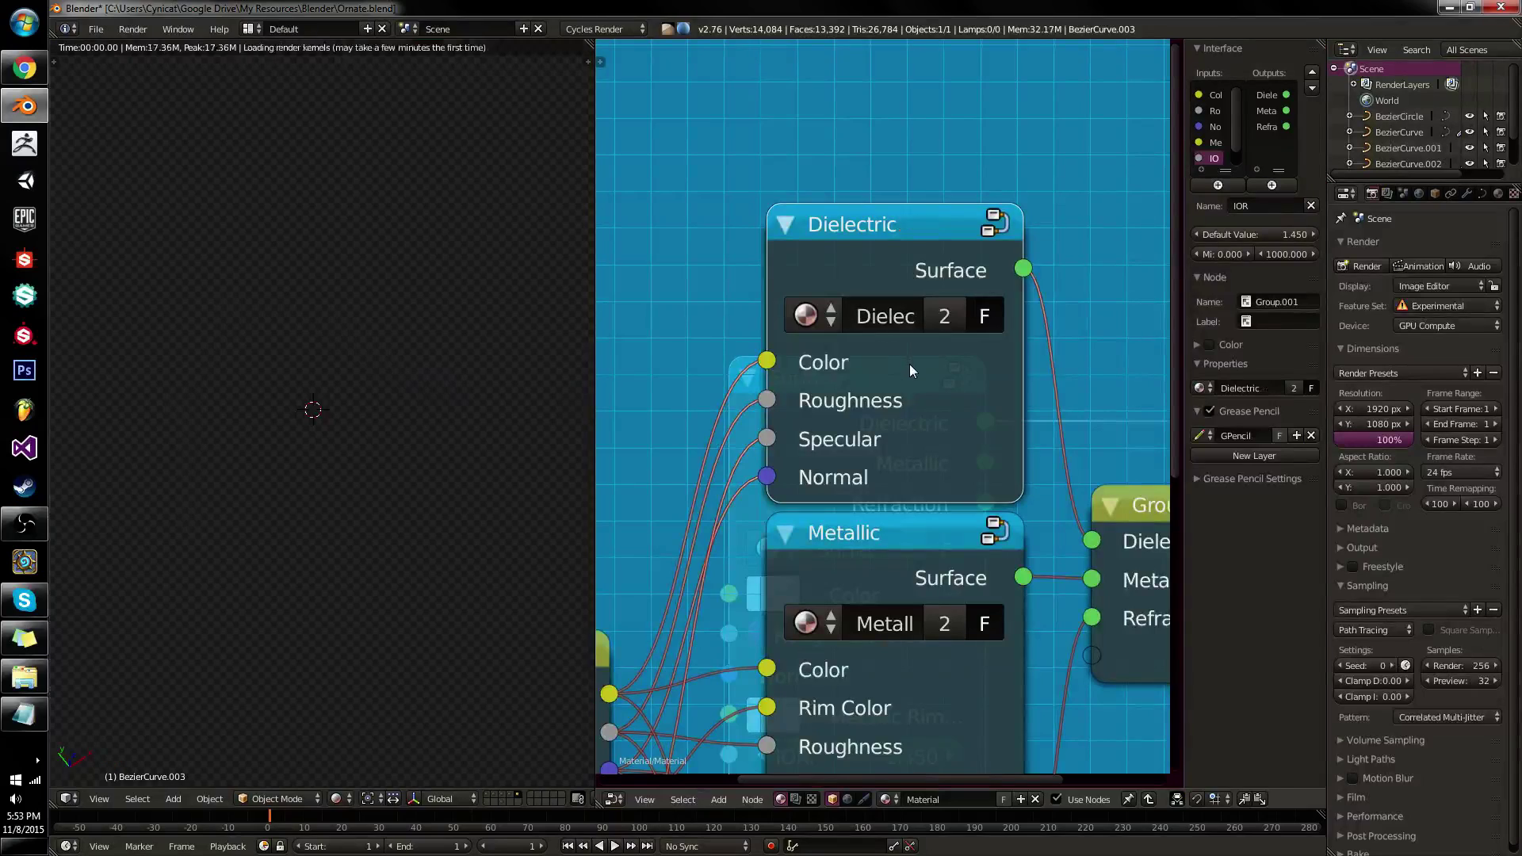
{"action": "key", "text": "ctrl+z"}
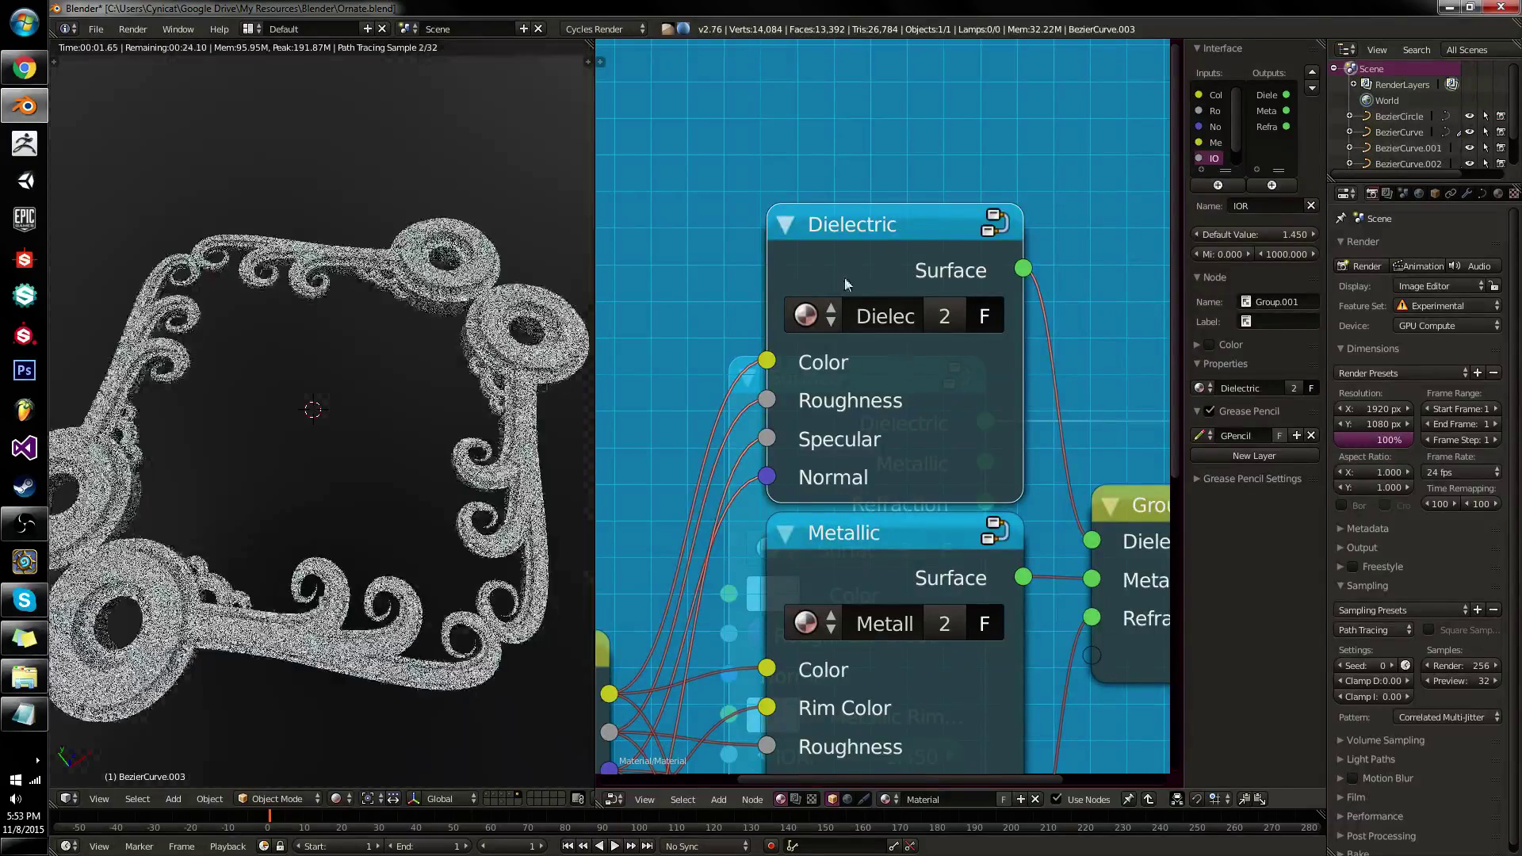
Check the Group Input sockets inside the Surface group and return to the top-level Surface node.
{"action": "middle_click_drag", "start_coordinate": [787, 659], "coordinate": [1037, 296]}
{"action": "scroll", "coordinate": [1037, 296], "scroll_direction": "down", "scroll_amount": 2}
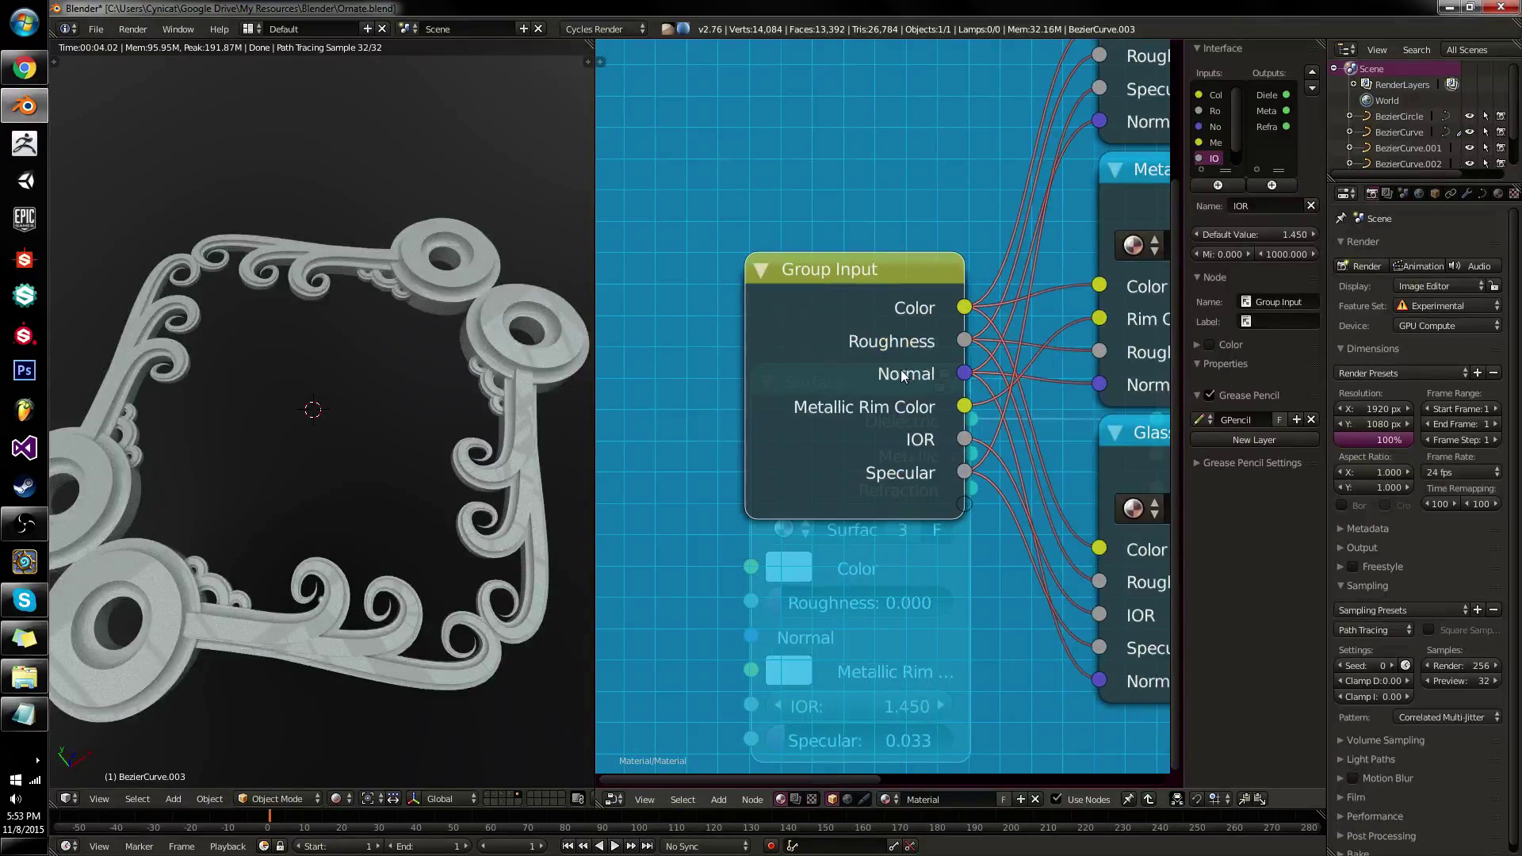
{"action": "key", "text": "Tab"}
{"action": "middle_click_drag", "start_coordinate": [867, 424], "coordinate": [918, 328]}
{"action": "scroll", "coordinate": [864, 606], "scroll_direction": "down", "scroll_amount": 1}
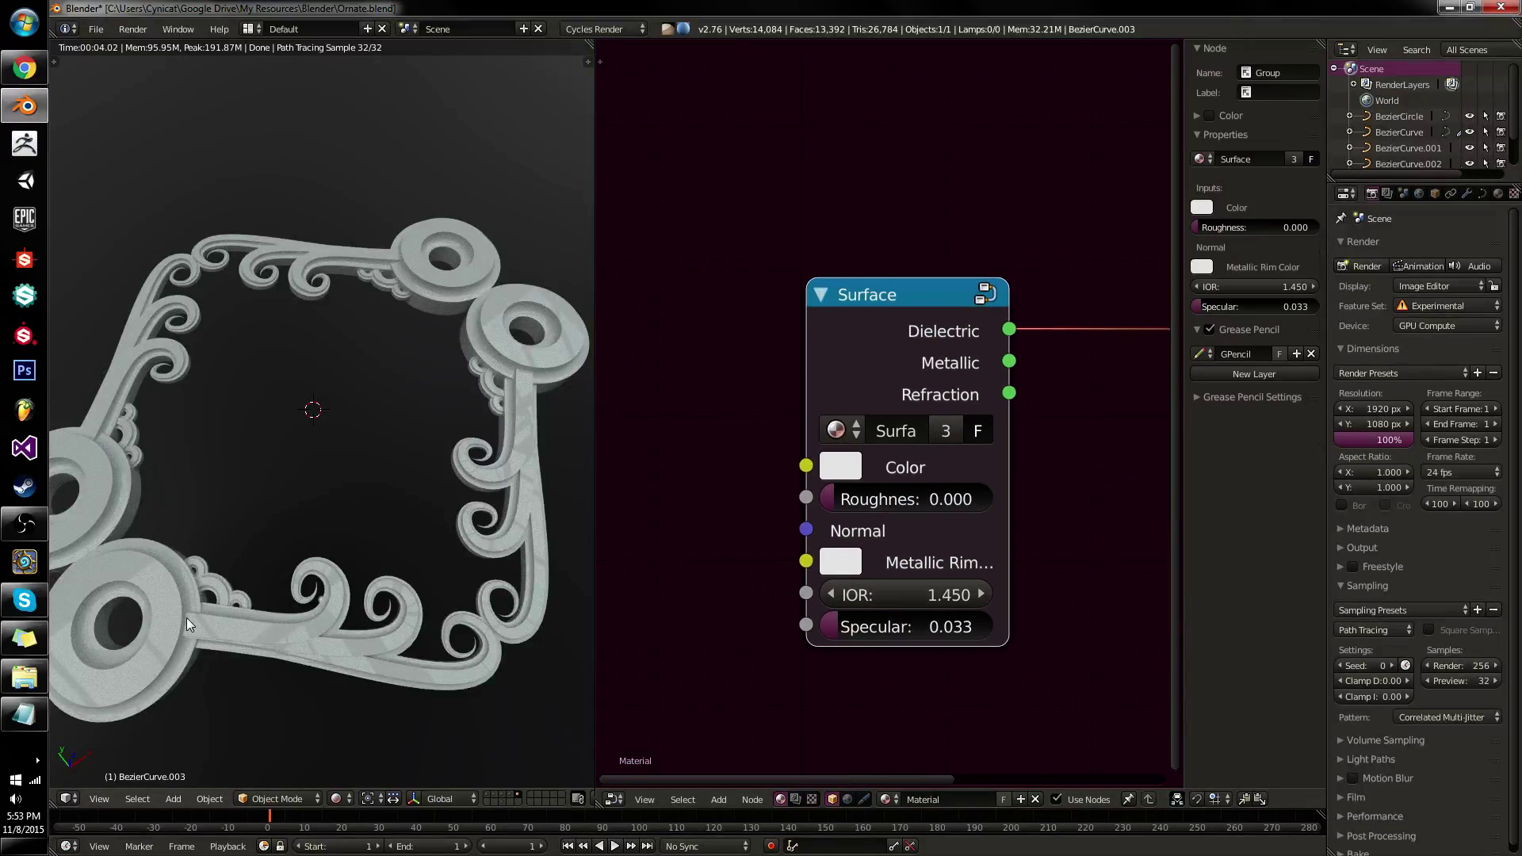
Highlight the Dielectric(...) call in the Notepad document and switch back to the material nodes in Blender.
{"action": "left_click", "coordinate": [24, 714]}
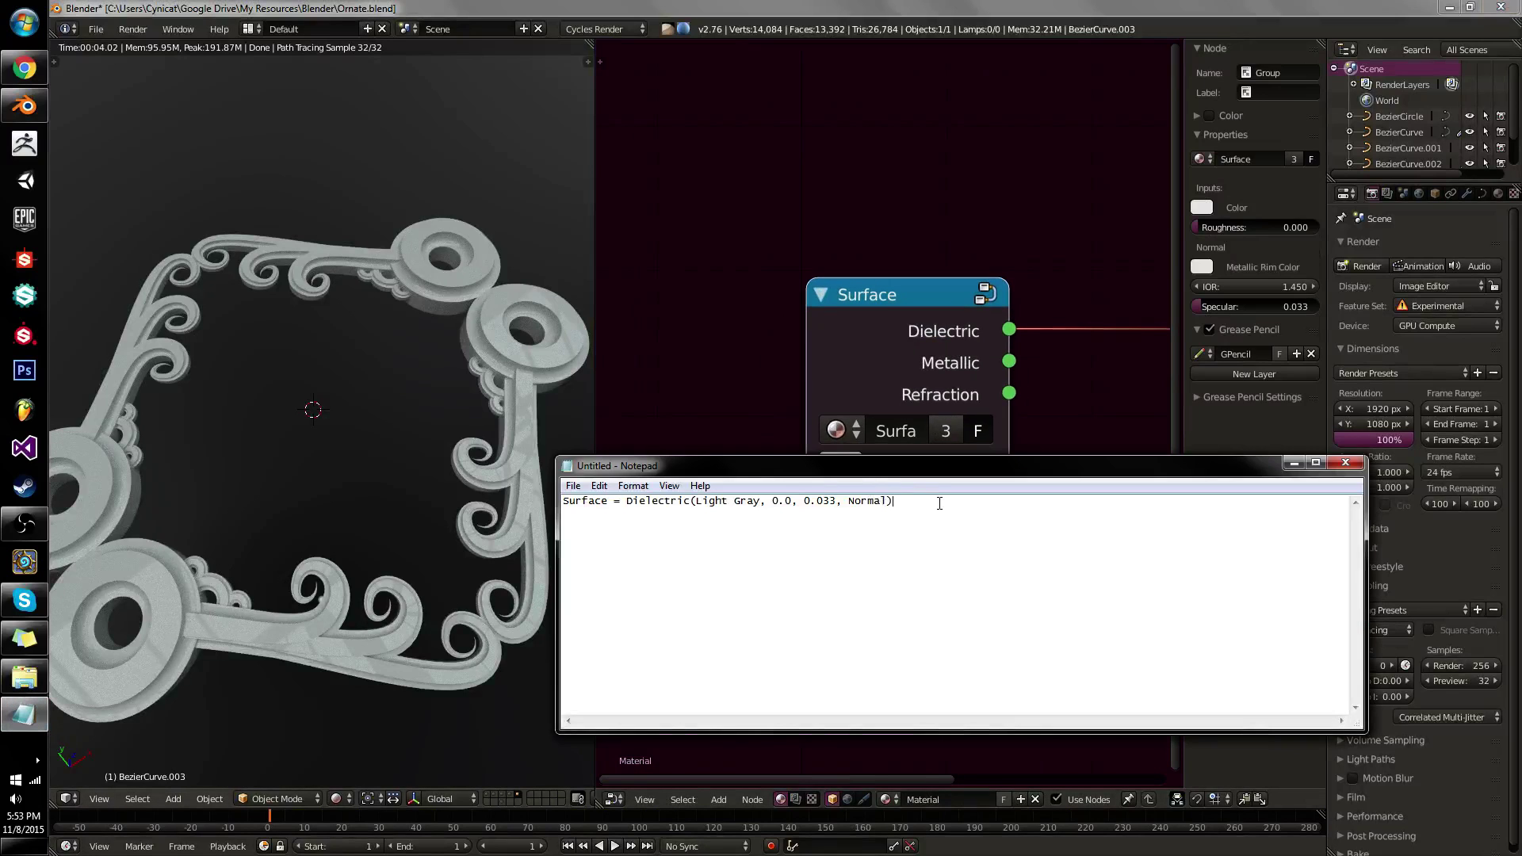
{"action": "left_click_drag", "start_coordinate": [894, 501], "coordinate": [627, 502]}
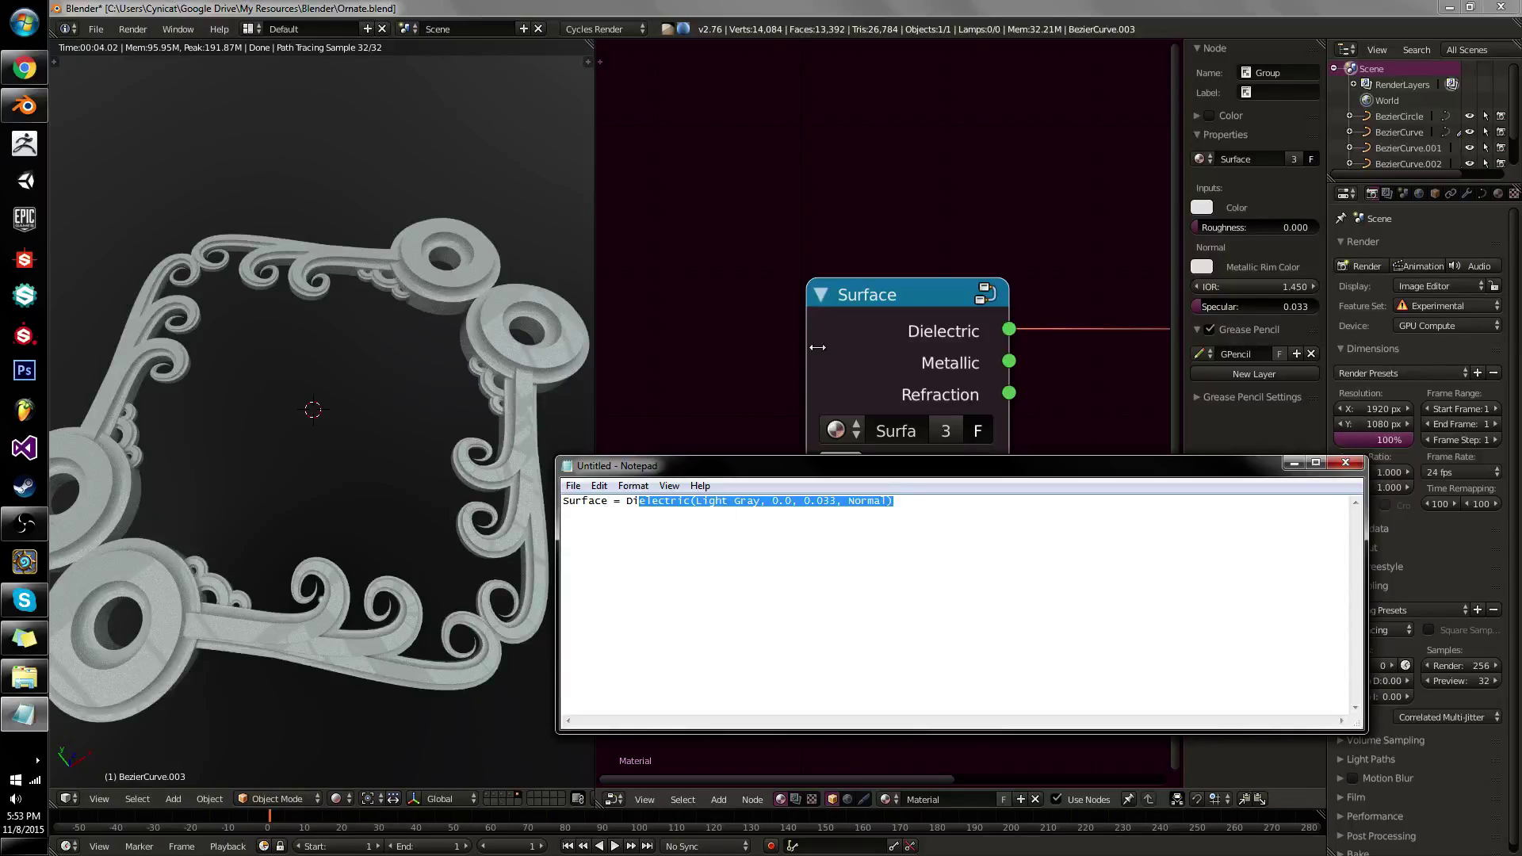
{"action": "left_click", "coordinate": [843, 335]}
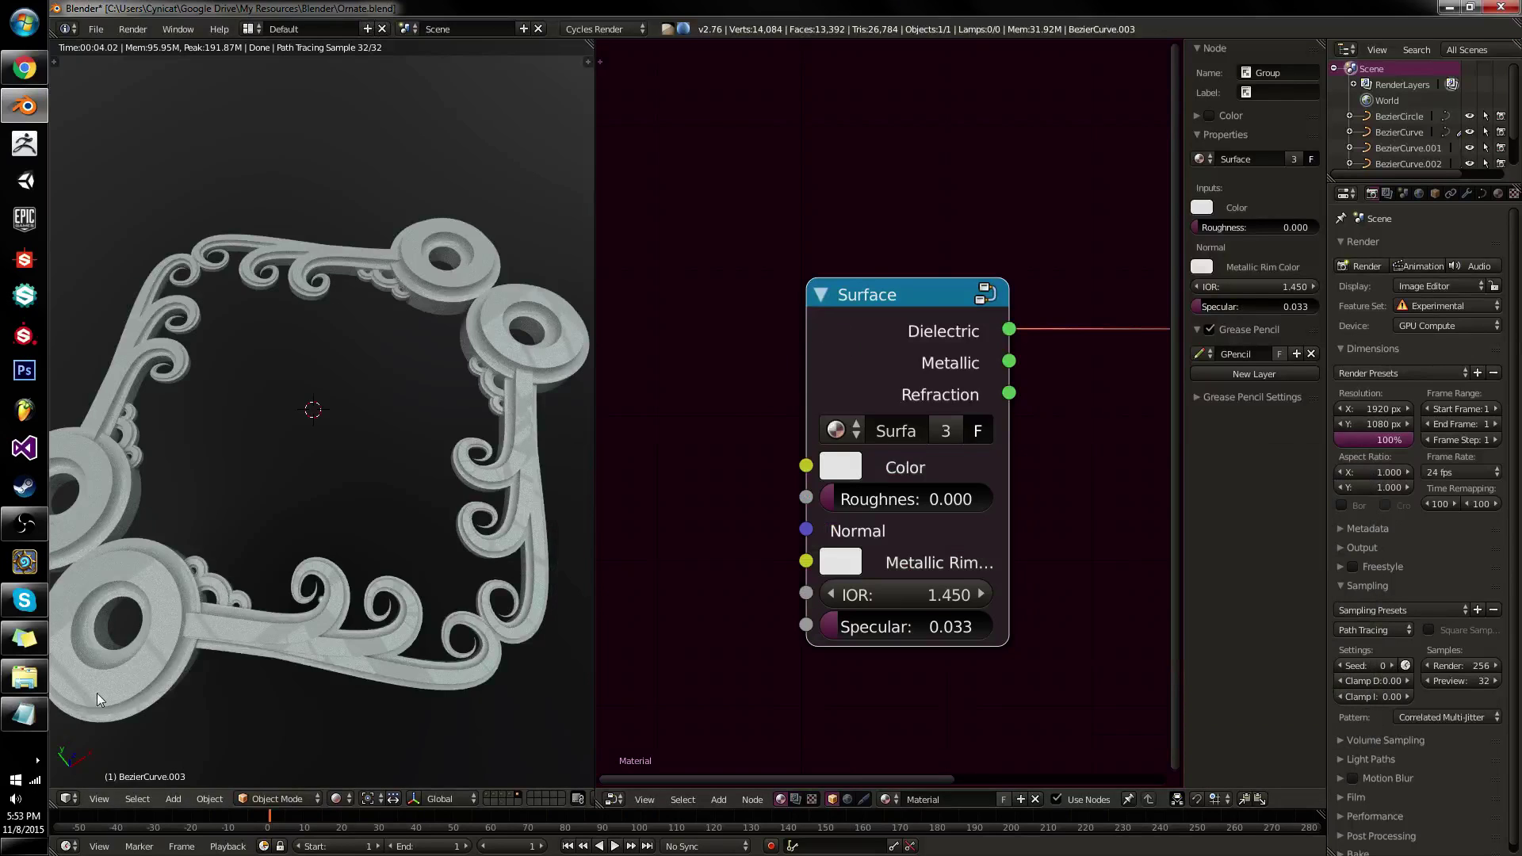
Open the Surface group and follow its nodes from Group Input through Dielectric, Metallic and Glass to Group Output.
{"action": "middle_click_drag", "start_coordinate": [857, 231], "coordinate": [875, 343]}
{"action": "middle_click_drag", "start_coordinate": [962, 401], "coordinate": [763, 359]}
{"action": "key", "text": "Tab"}
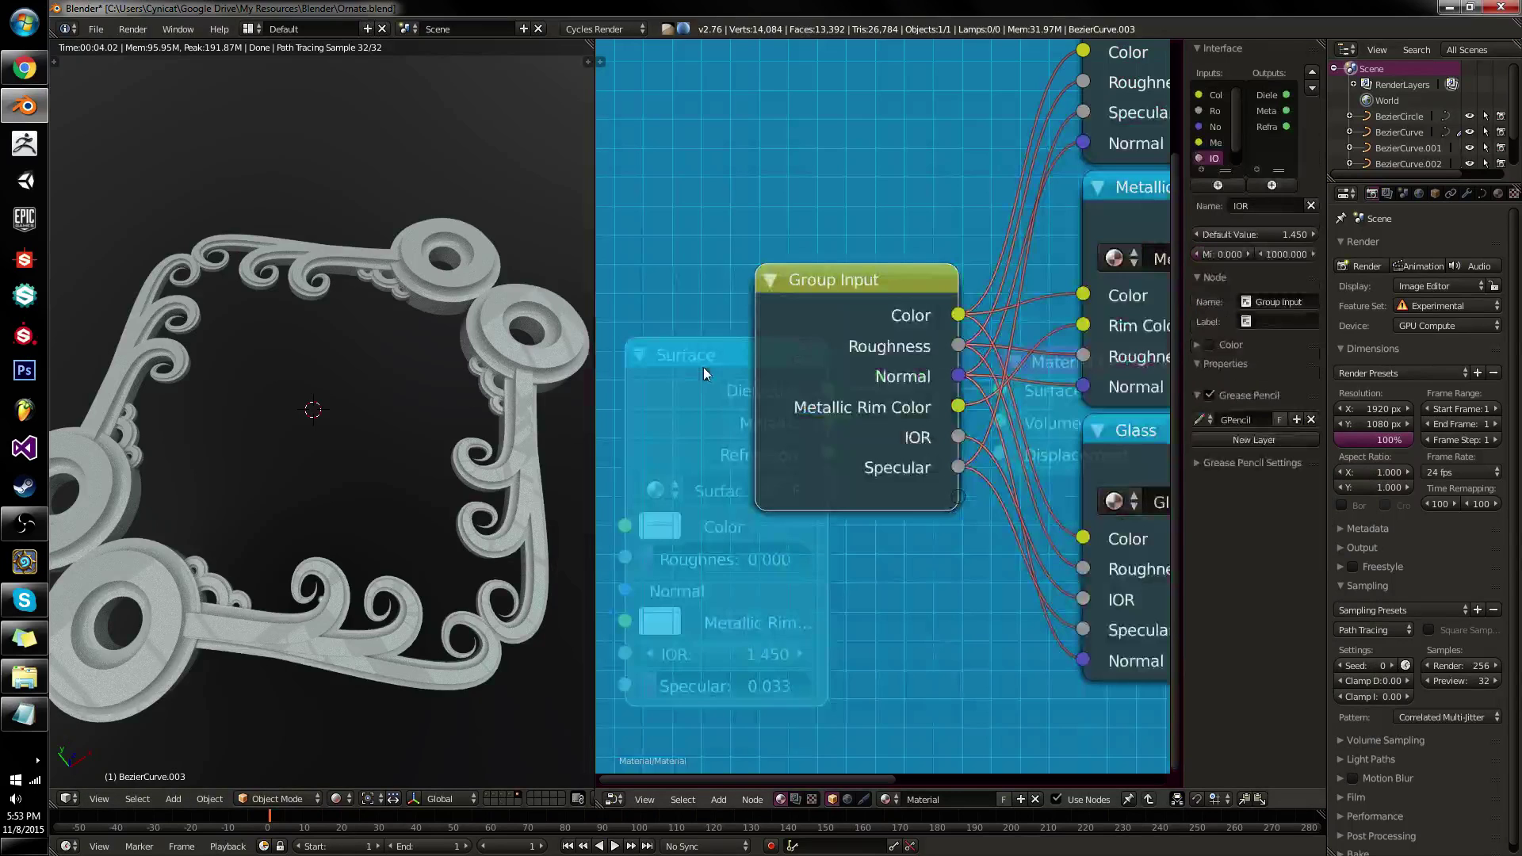
{"action": "middle_click_drag", "start_coordinate": [889, 398], "coordinate": [587, 499]}
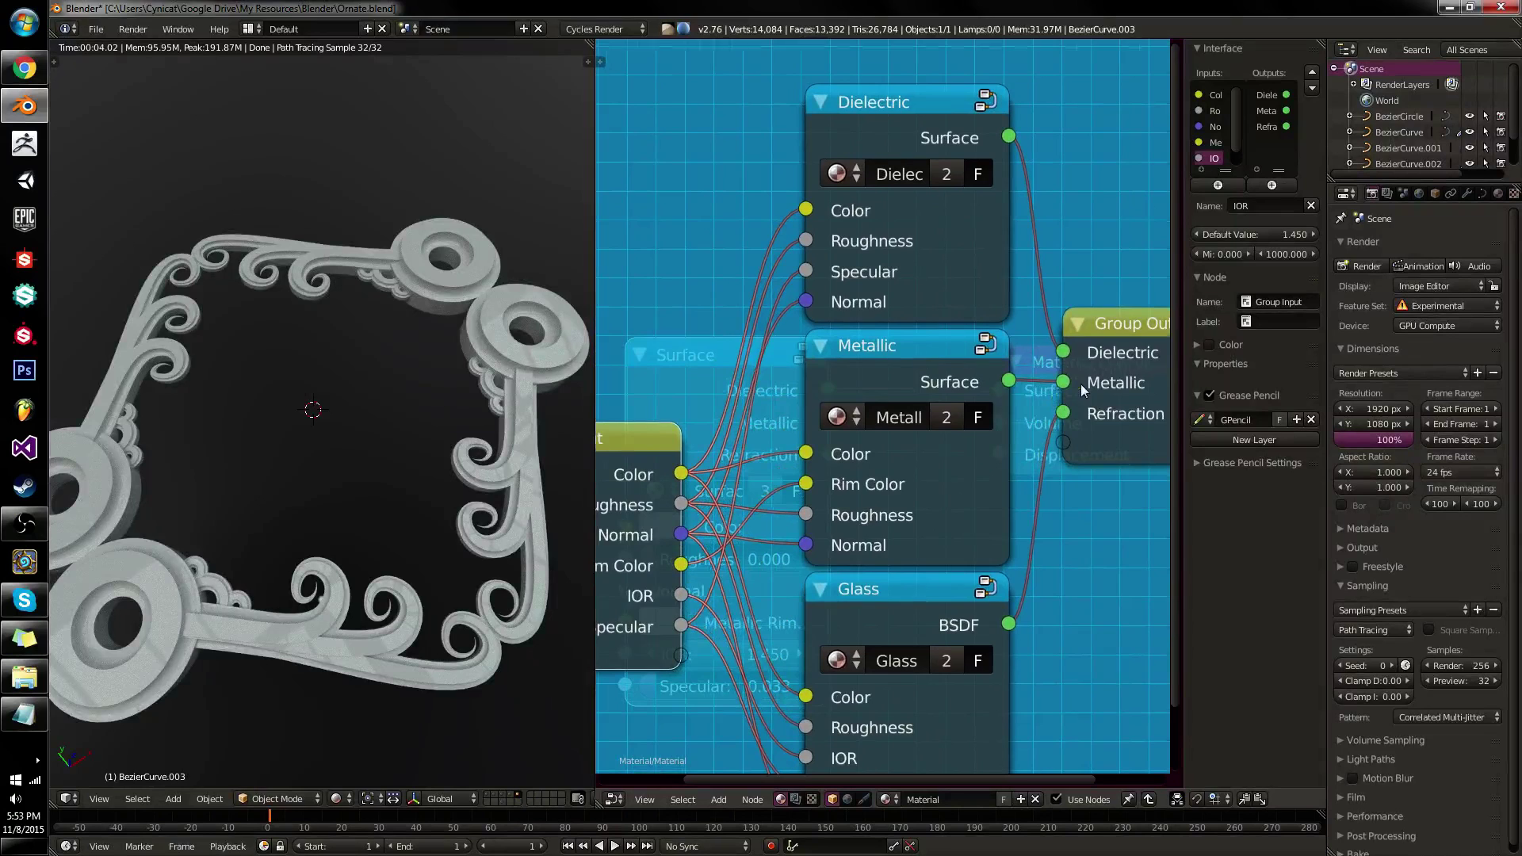
{"action": "scroll", "coordinate": [921, 358], "scroll_direction": "up", "scroll_amount": 2}
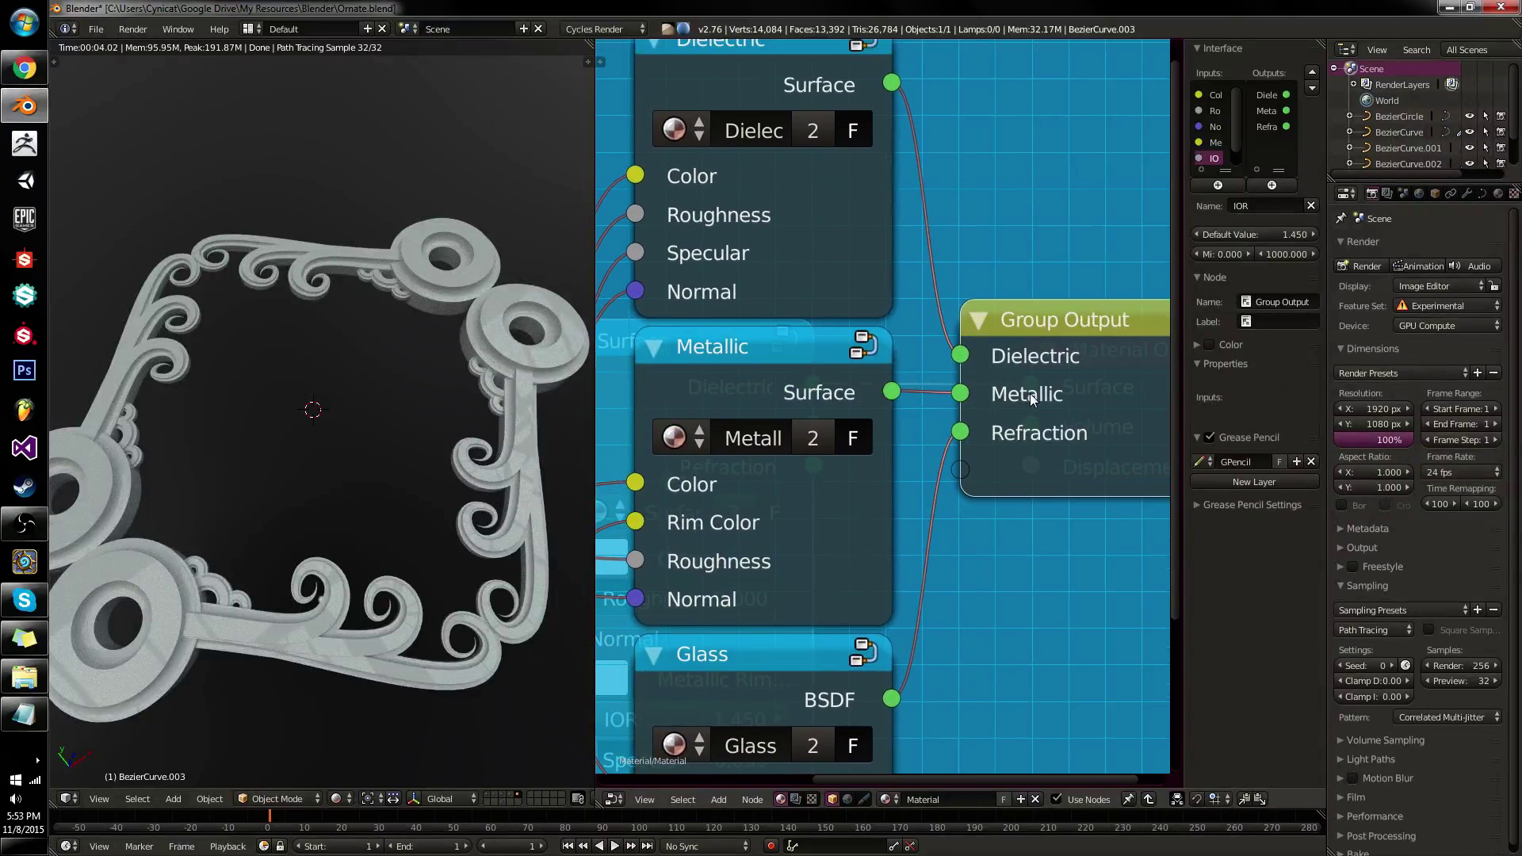
View the Surface node's Dielectric, Metallic and Refraction outputs at the top level, and reopen its group to show the whole network.
{"action": "key", "text": "Tab"}
{"action": "left_click_drag", "start_coordinate": [813, 425], "coordinate": [888, 430]}
{"action": "middle_click_drag", "start_coordinate": [799, 384], "coordinate": [921, 330]}
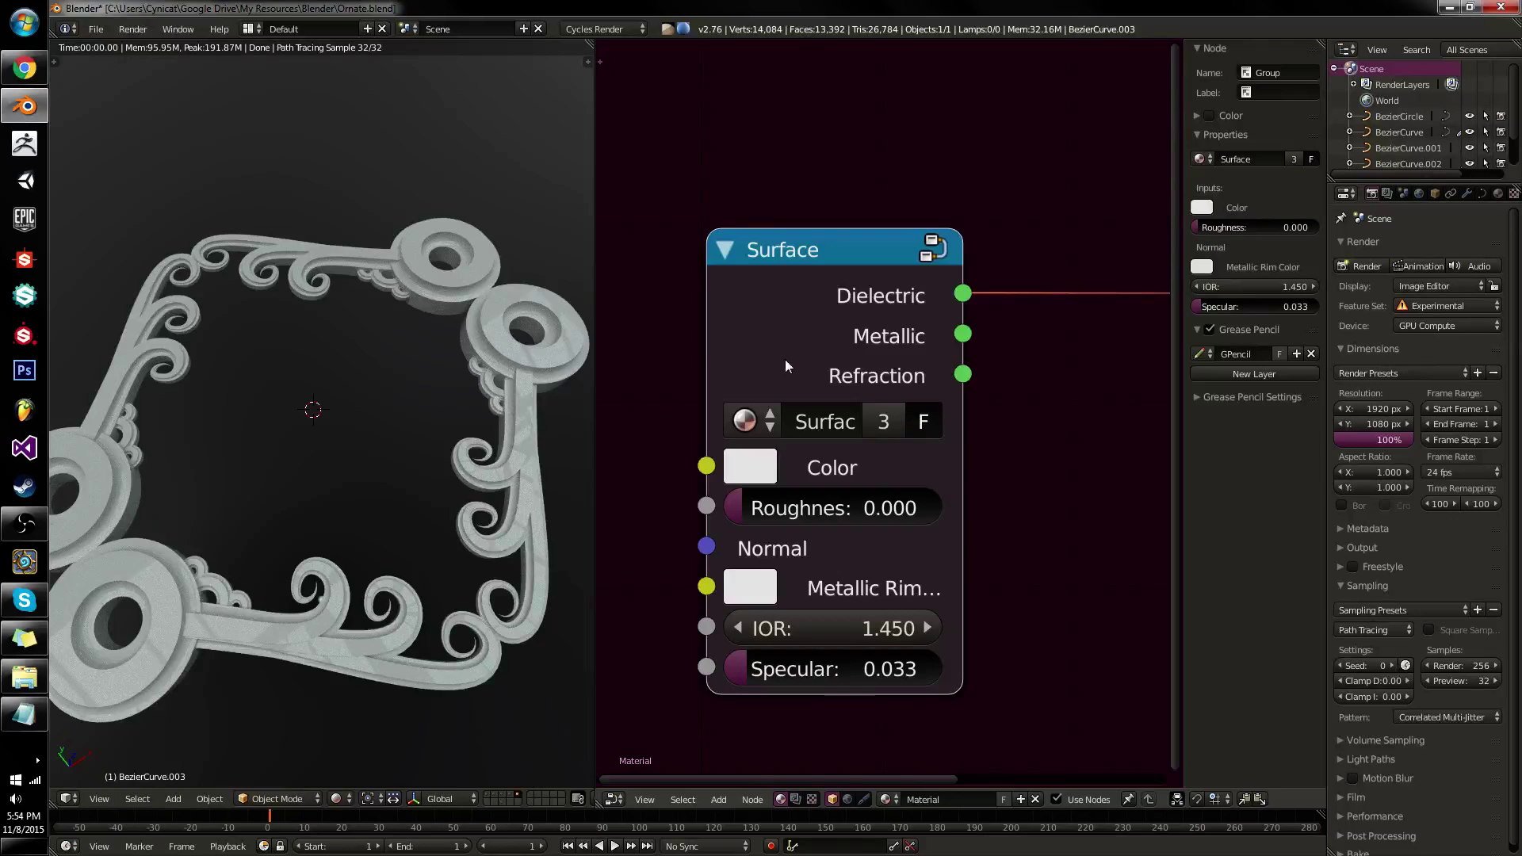
{"action": "key", "text": "Tab"}
{"action": "middle_click_drag", "start_coordinate": [959, 346], "coordinate": [1067, 326]}
{"action": "scroll", "coordinate": [1106, 379], "scroll_direction": "down", "scroll_amount": 2}
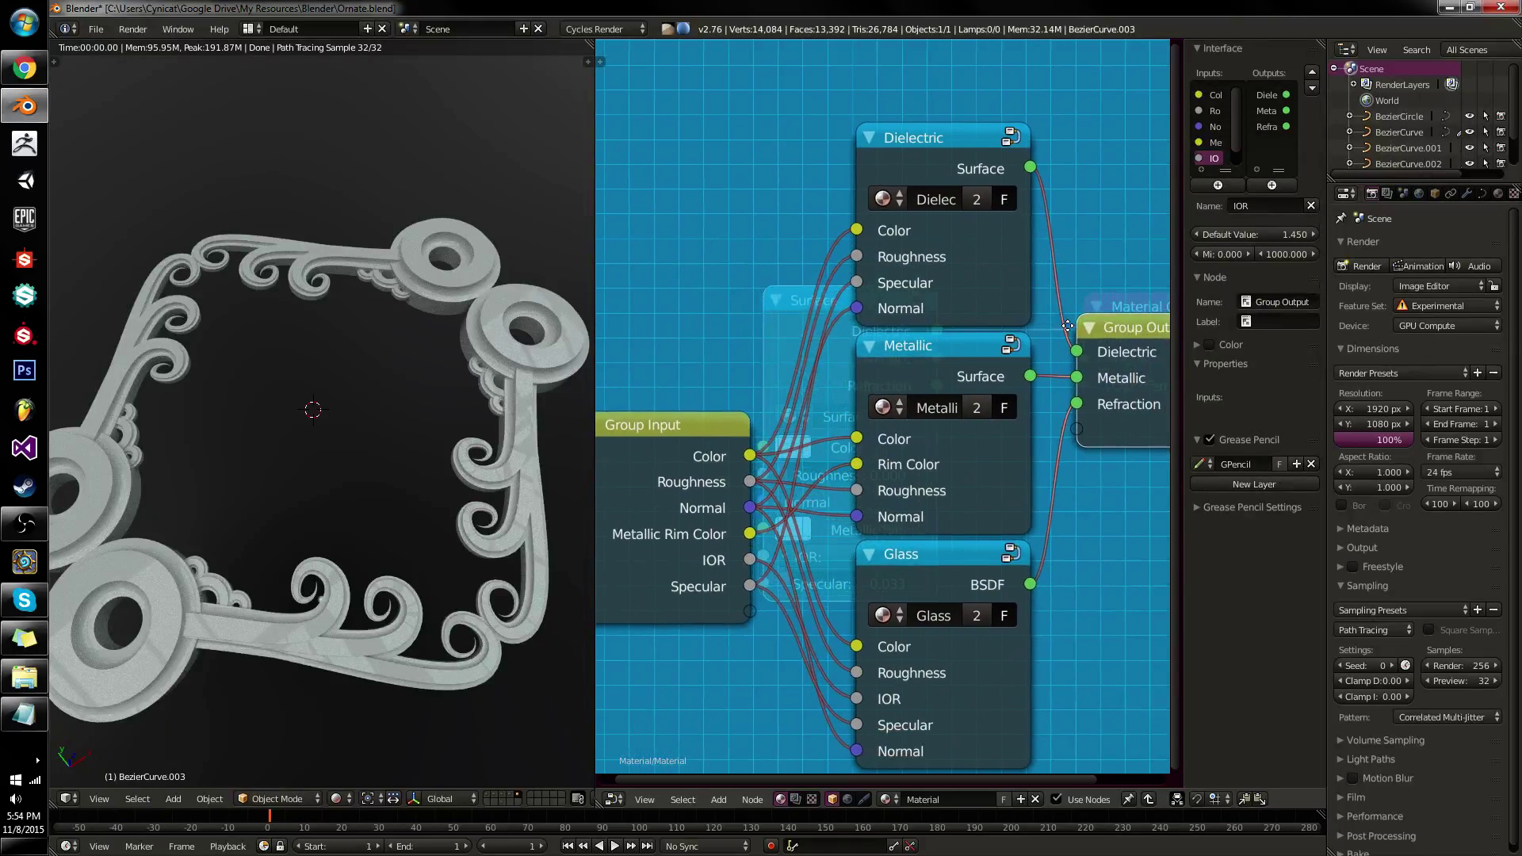
Try moving the Dielectric node and the Metallic and Glass pair inside the Surface group.
{"action": "left_click_drag", "start_coordinate": [953, 166], "coordinate": [869, 164]}
{"action": "right_click", "coordinate": [869, 165]}
{"action": "key", "text": "a"}
{"action": "key", "text": "b"}
{"action": "left_click_drag", "start_coordinate": [948, 363], "coordinate": [865, 757]}
{"action": "key", "text": "g"}
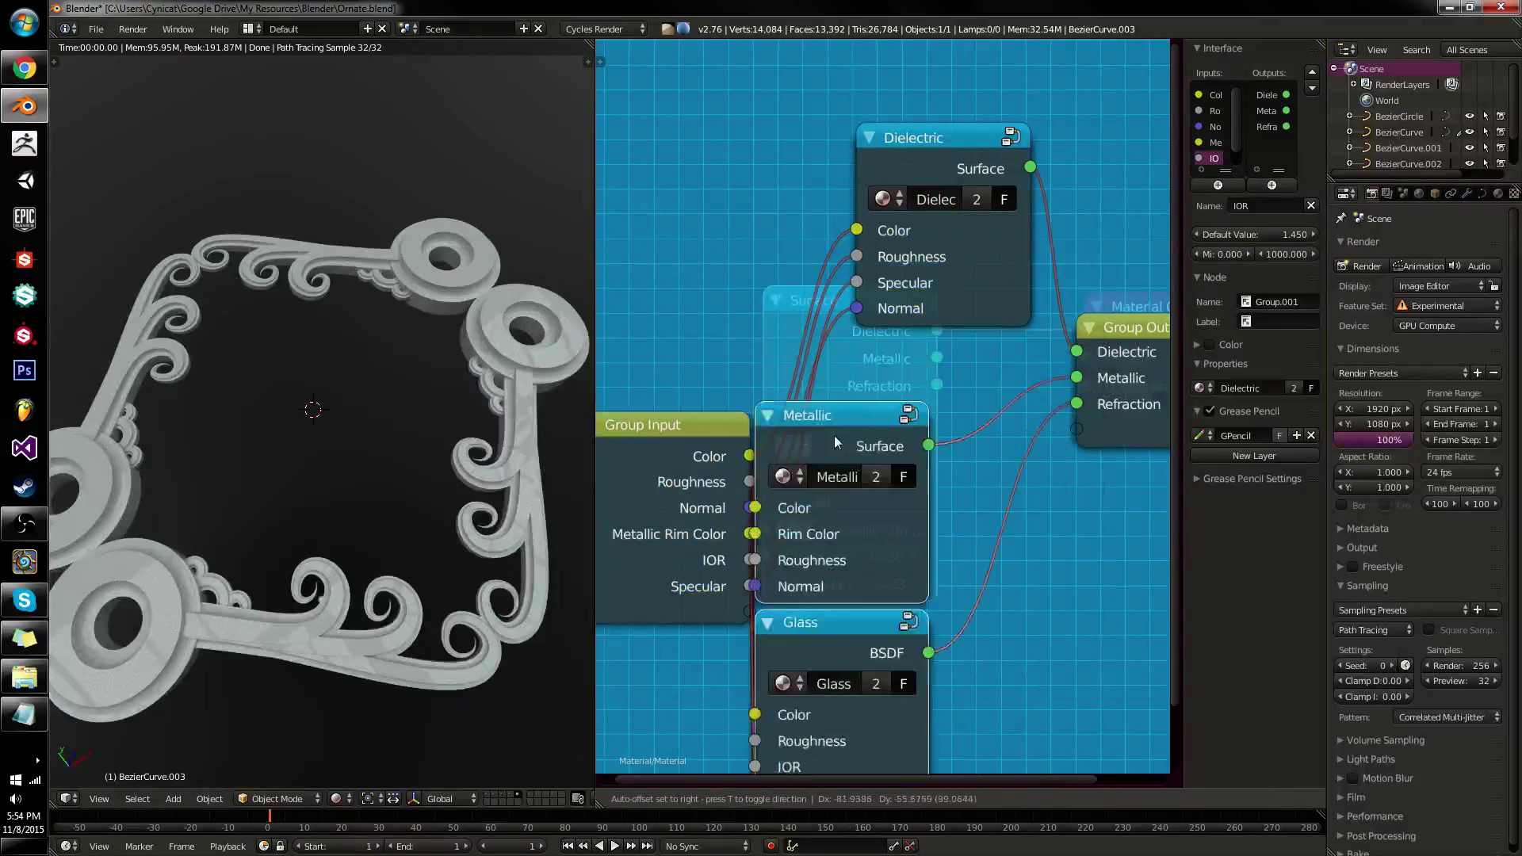
{"action": "right_click", "coordinate": [856, 319]}
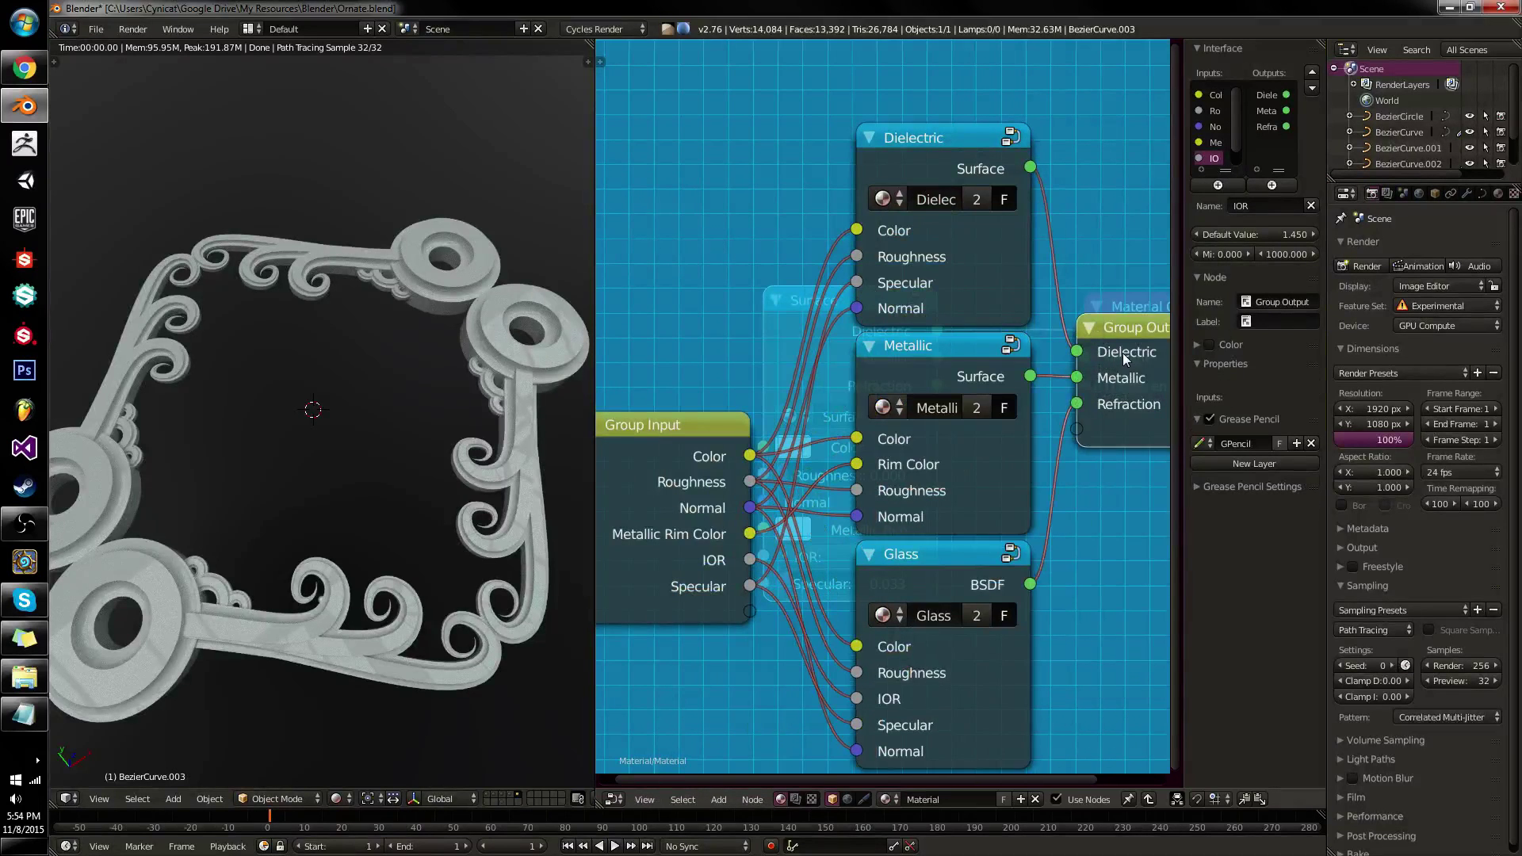
Link the Surface node's Metallic output to the Material Output, and reopen the group to select its Dielectric node.
{"action": "key", "text": "Tab"}
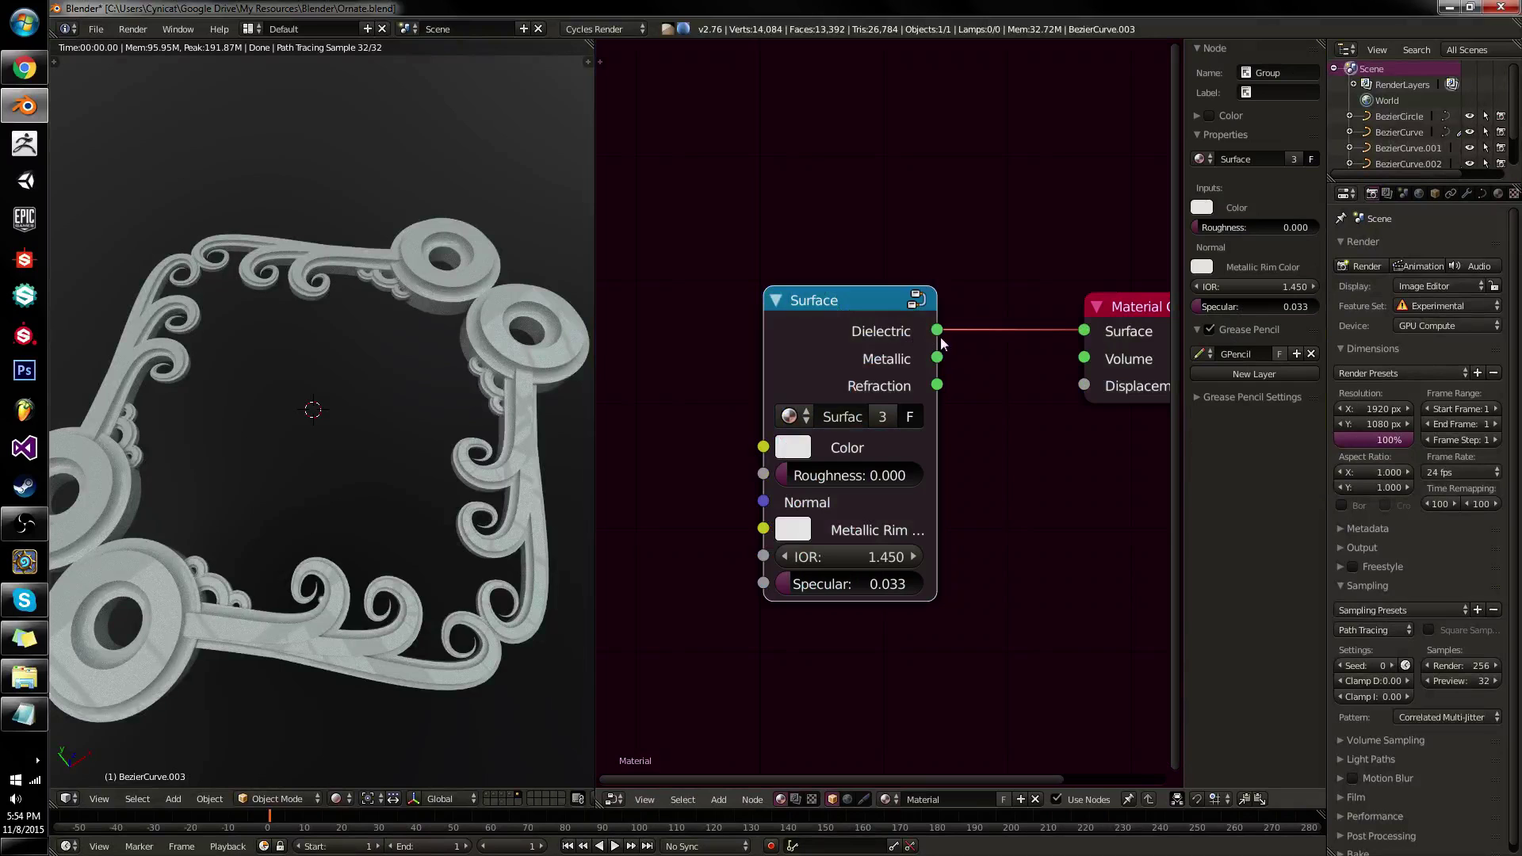
{"action": "left_click", "coordinate": [874, 329], "text": "ctrl+shift"}
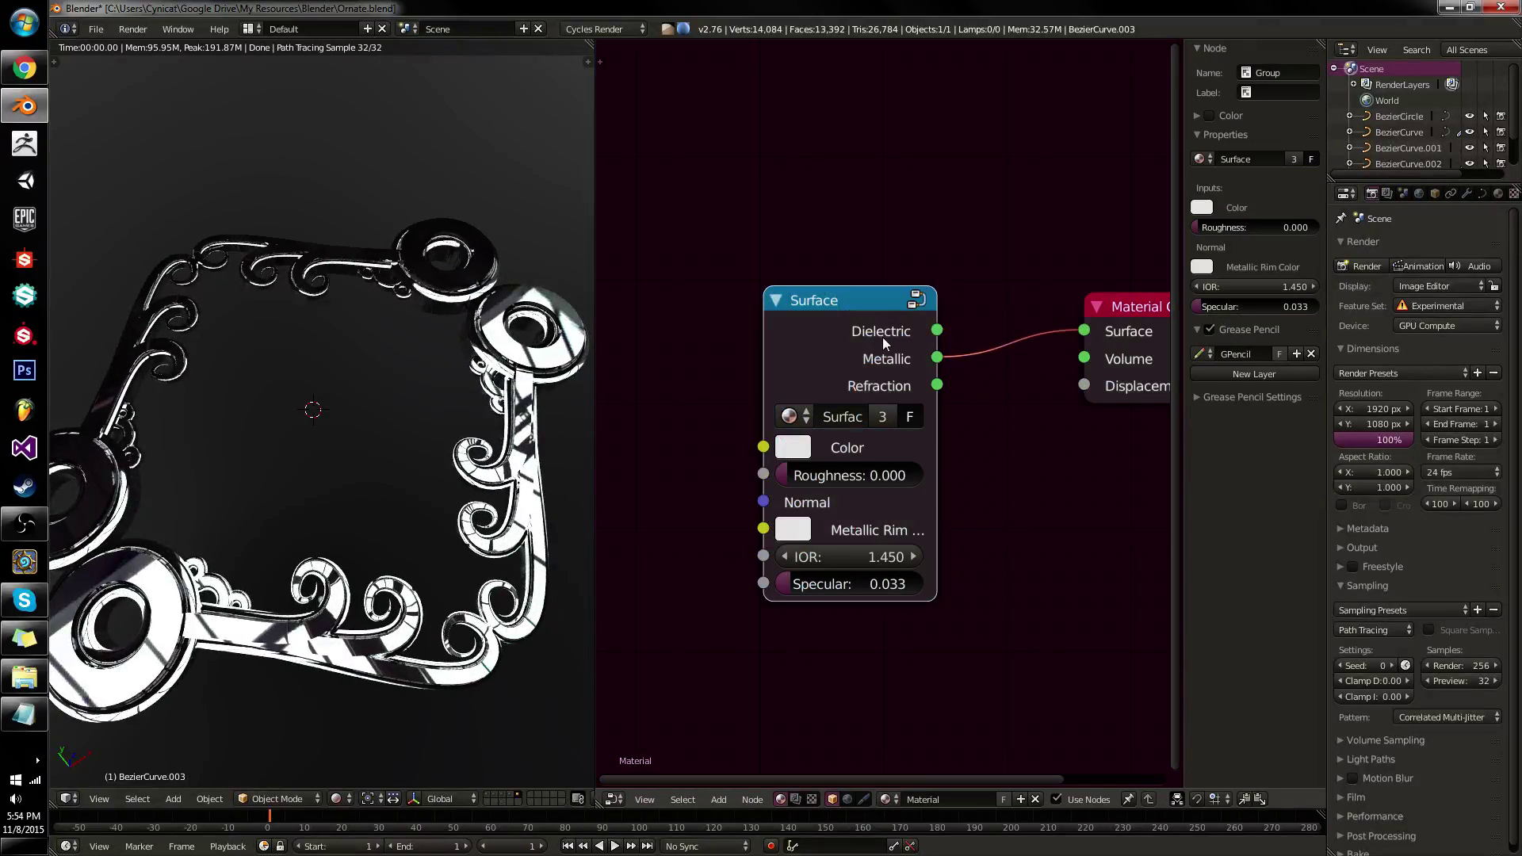
{"action": "key", "text": "Tab"}
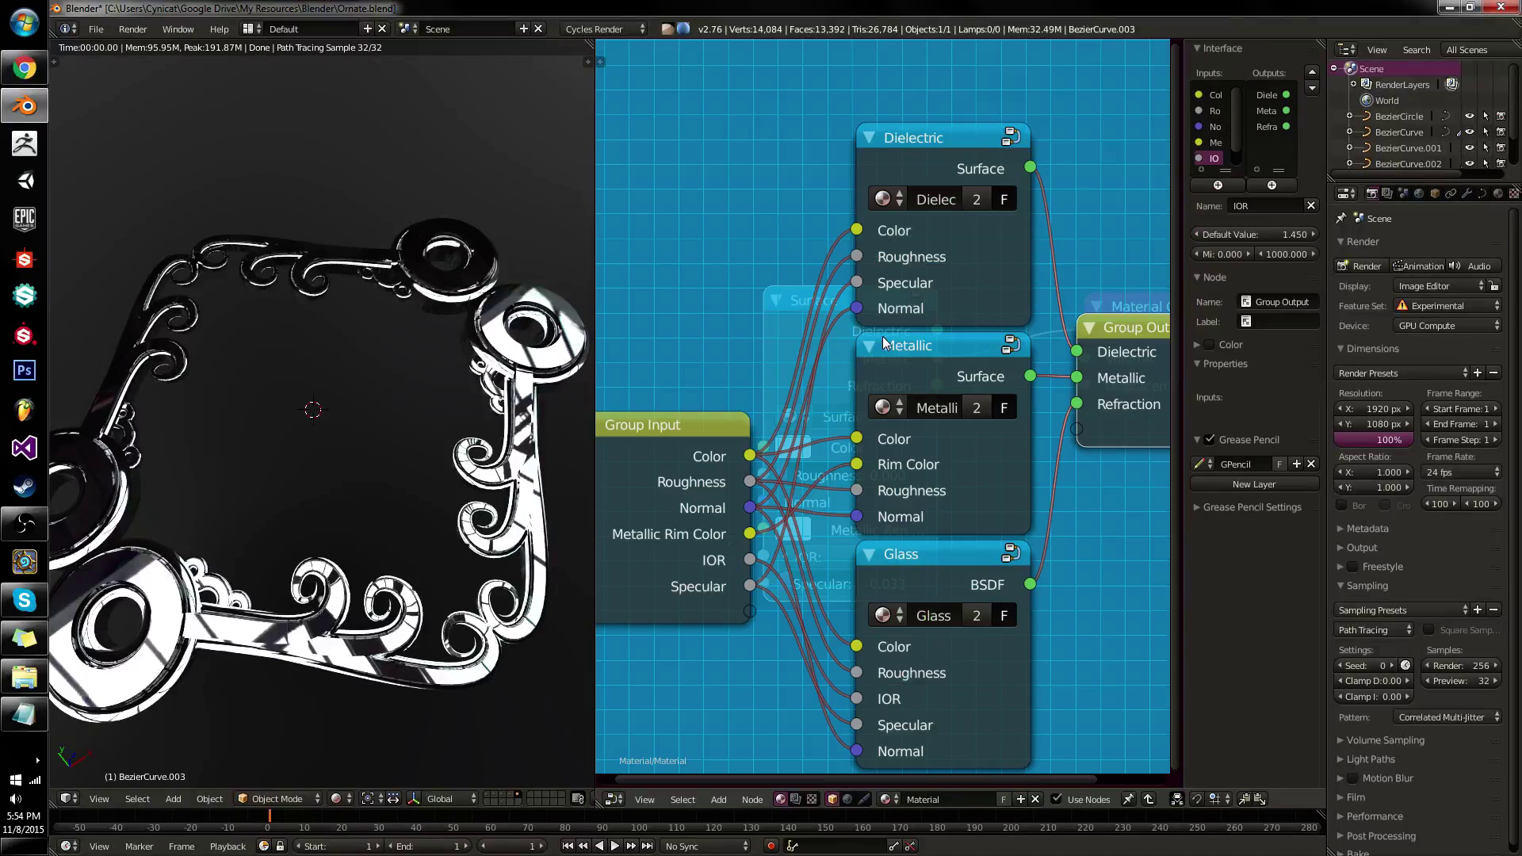
{"action": "left_click", "coordinate": [944, 162]}
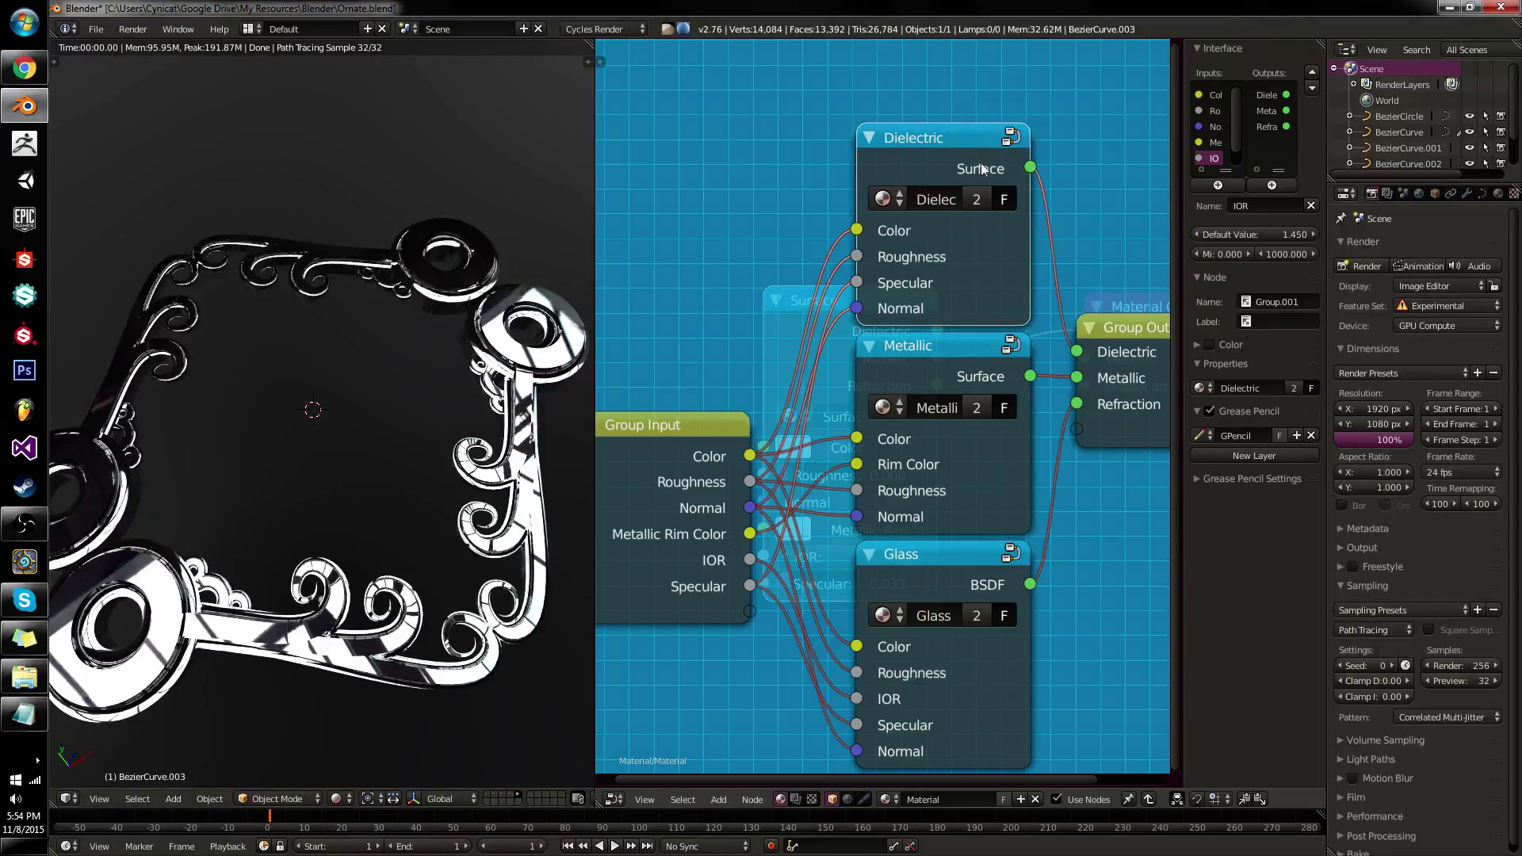
Return to the top-level material and move the Surface node closer to the Material Output.
{"action": "key", "text": "Tab"}
{"action": "left_click_drag", "start_coordinate": [937, 330], "coordinate": [645, 345]}
{"action": "left_click_drag", "start_coordinate": [871, 351], "coordinate": [962, 321]}
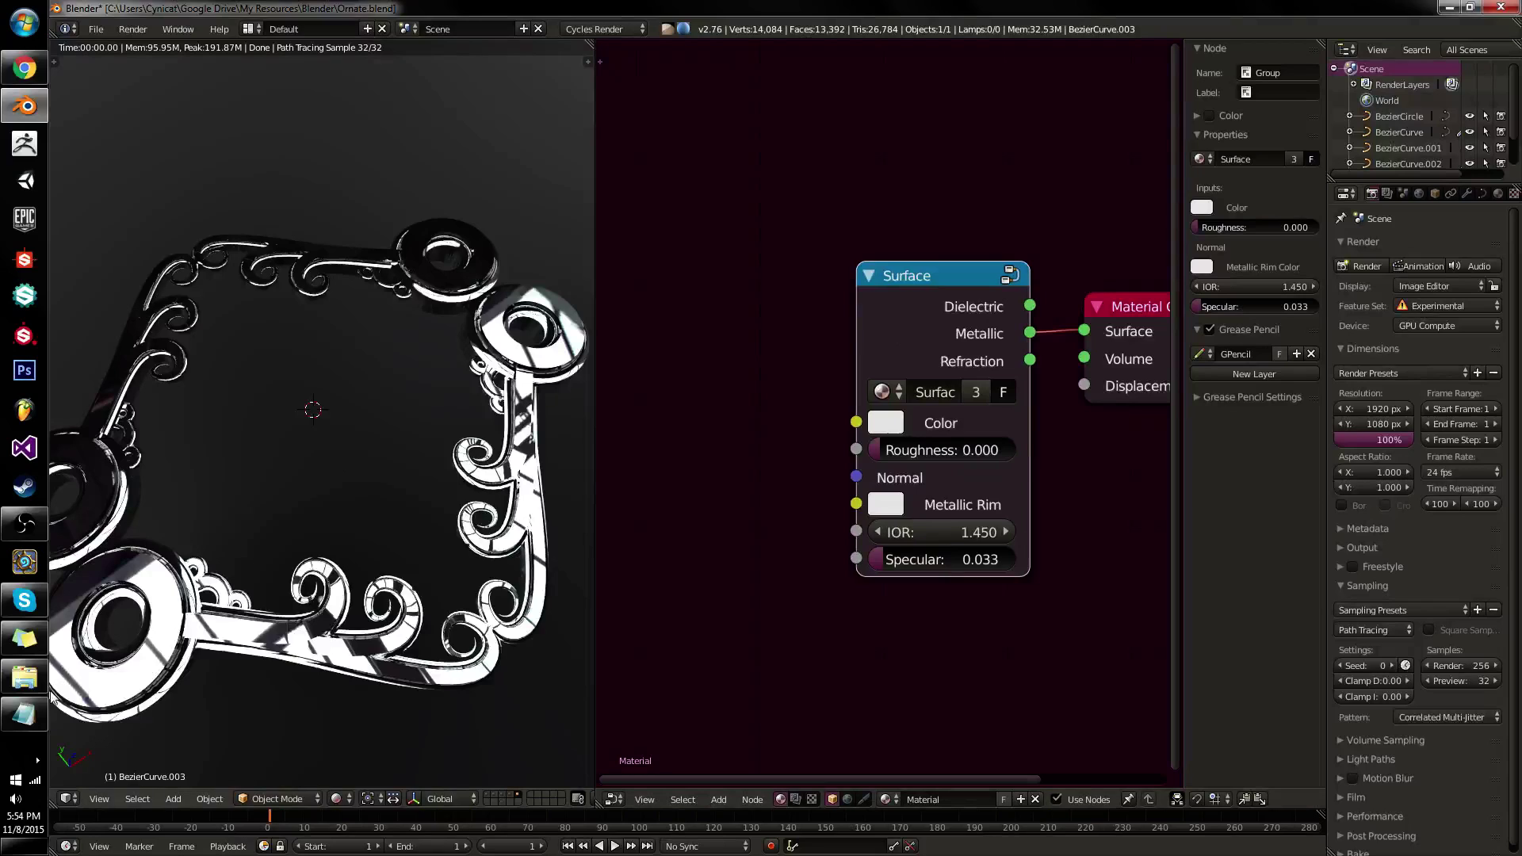
Replace the function name Dielectric with Metallic in the Notepad call.
{"action": "left_click", "coordinate": [40, 706]}
{"action": "left_click", "coordinate": [944, 517]}
{"action": "left_click_drag", "start_coordinate": [944, 516], "coordinate": [724, 529]}
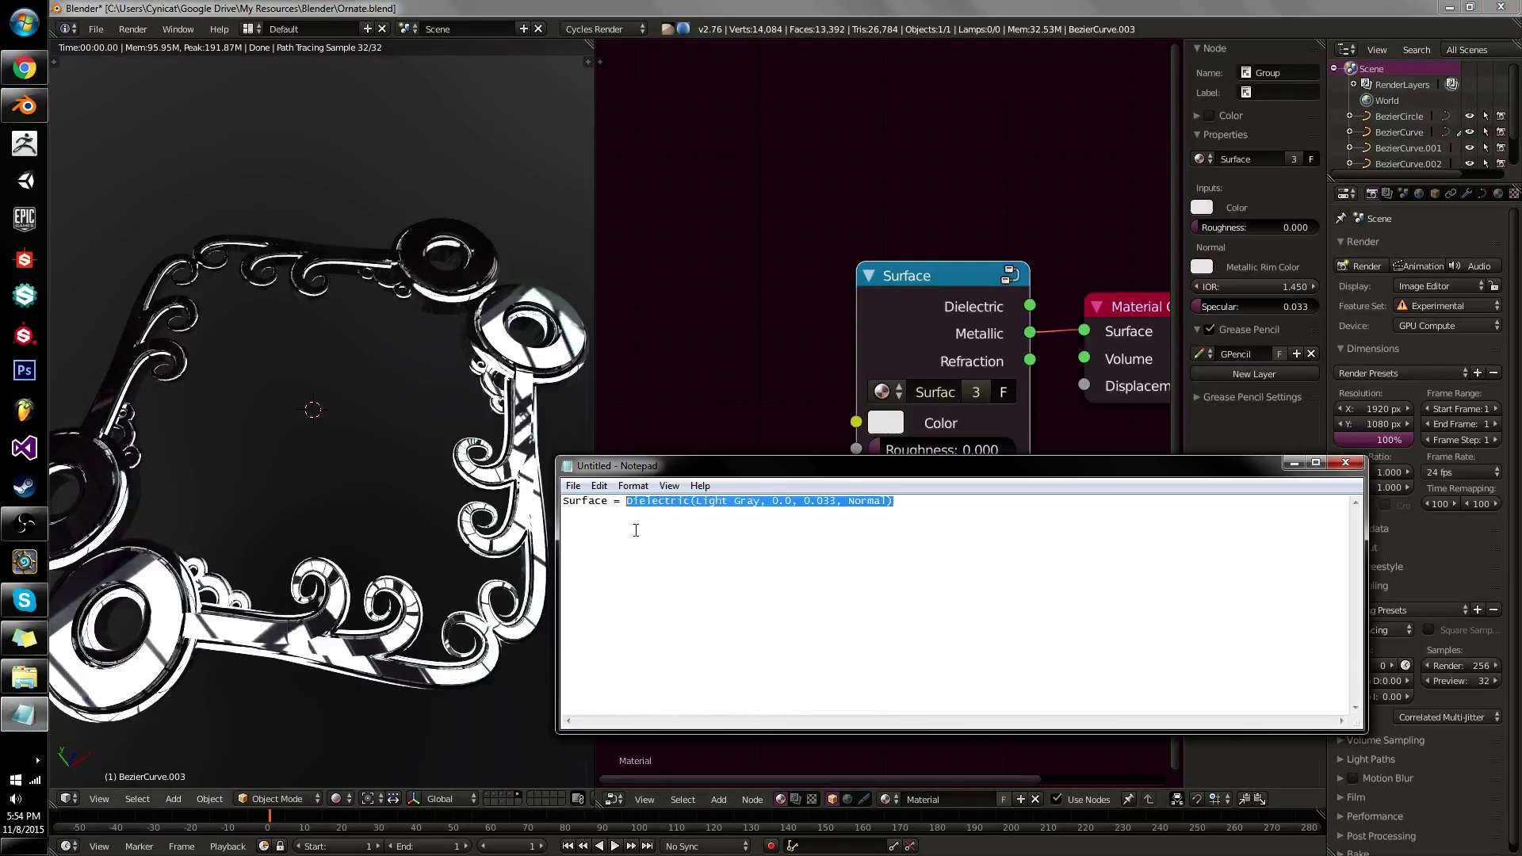
{"action": "left_click", "coordinate": [661, 512]}
{"action": "double_click", "coordinate": [661, 505]}
{"action": "type", "text": "Metallic"}
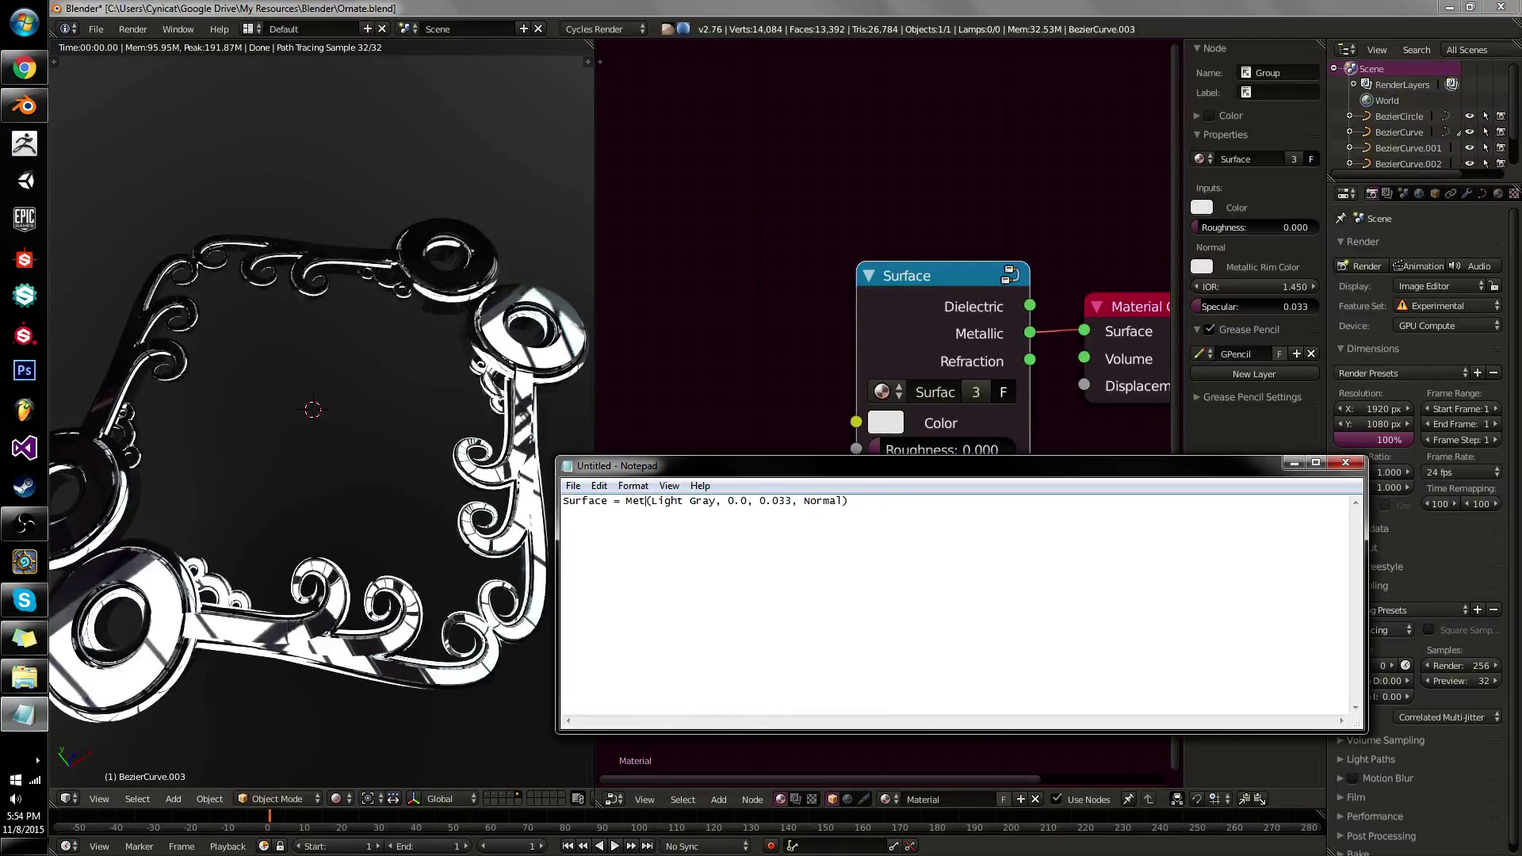
Clear and close the Notepad document, and link the Surface node's Dielectric output to the Material Output in Blender.
{"action": "key", "text": "ctrl+a"}
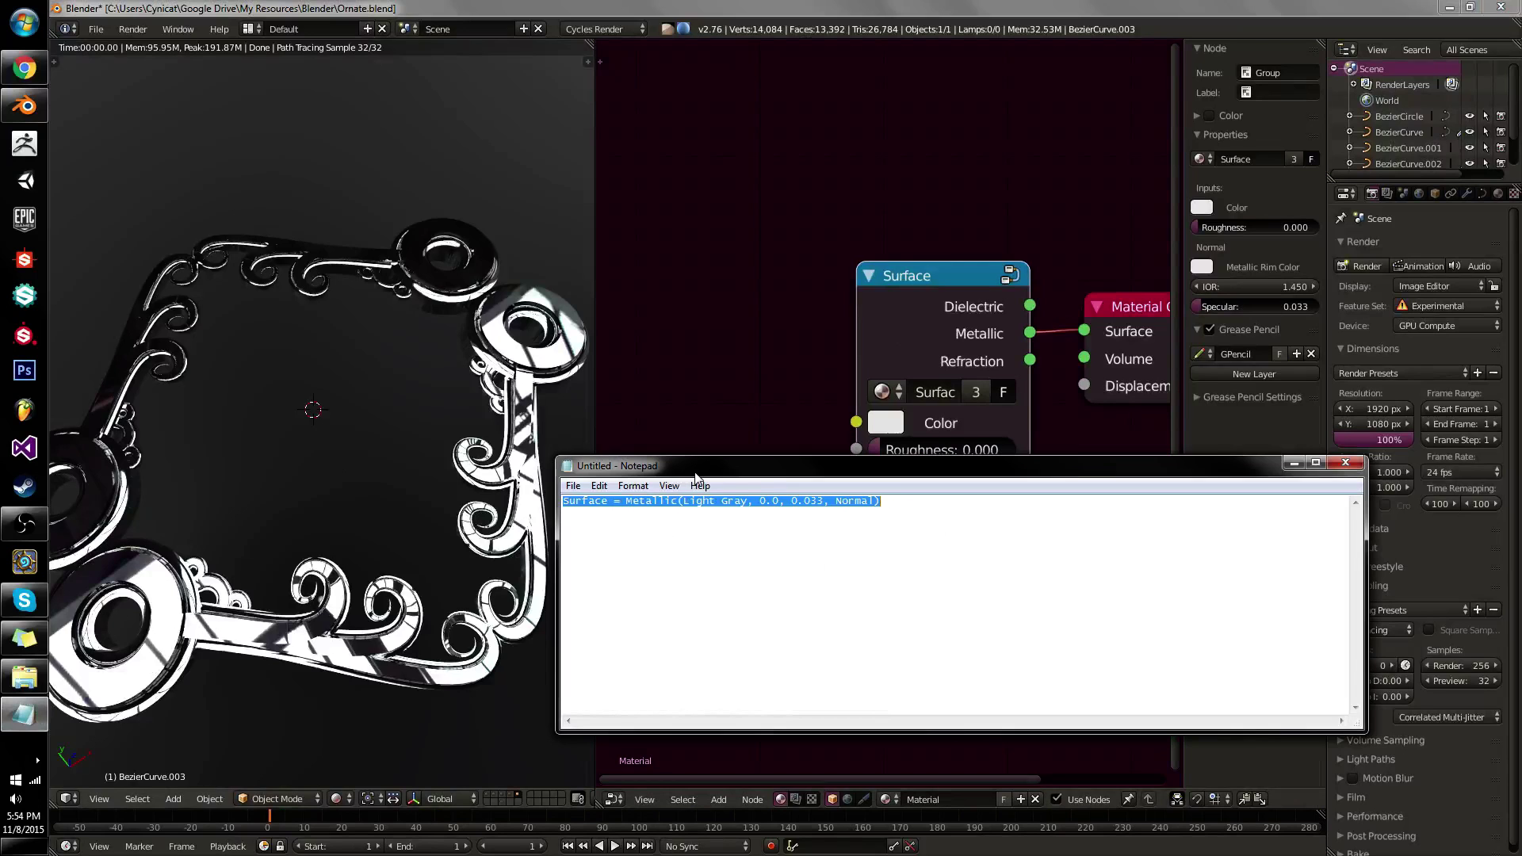
{"action": "key", "text": "Delete"}
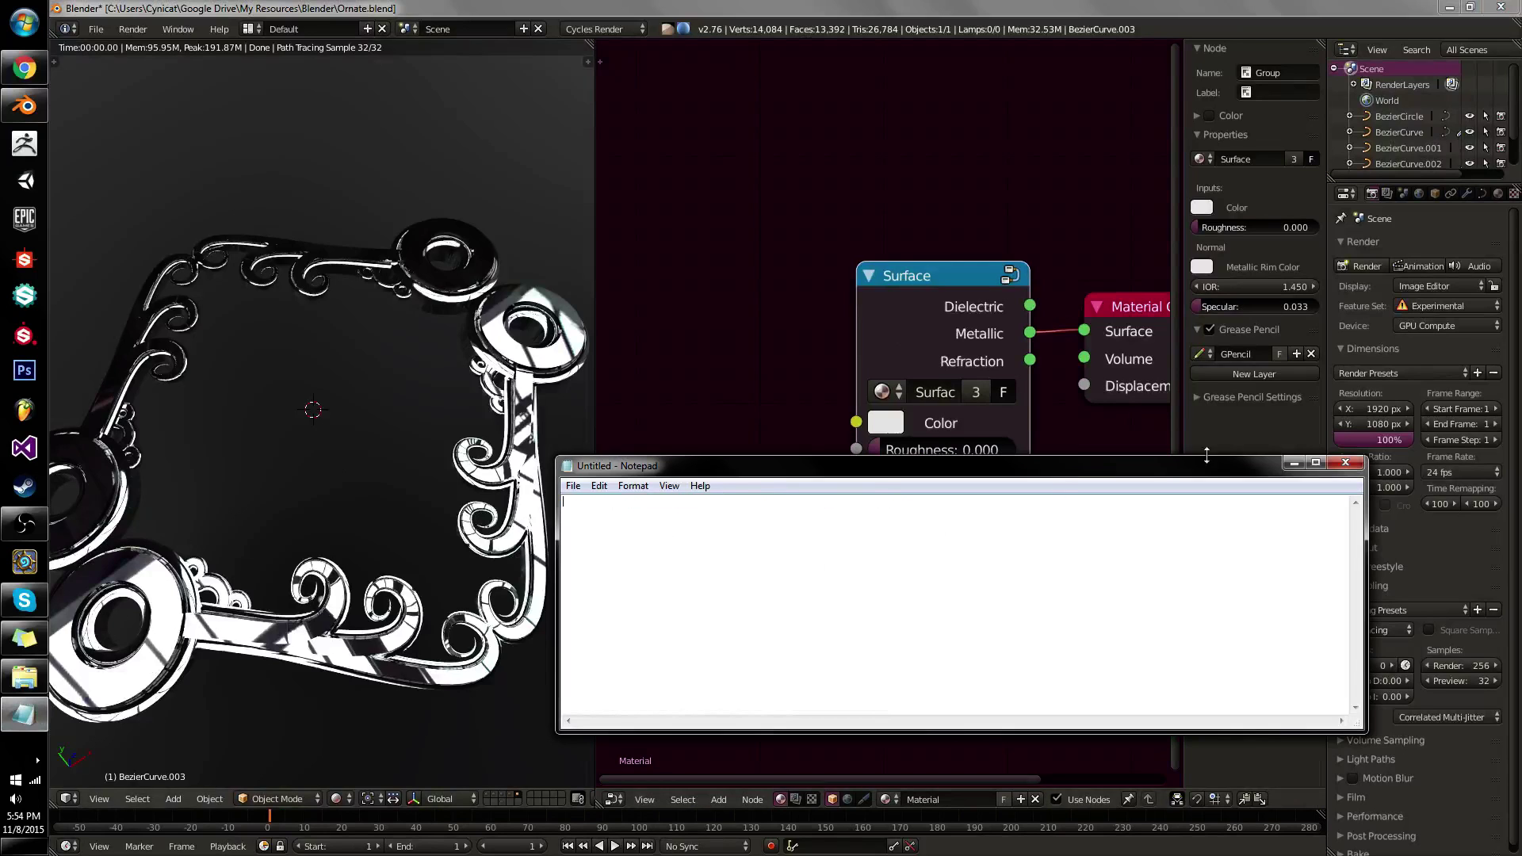
{"action": "left_click", "coordinate": [1345, 462]}
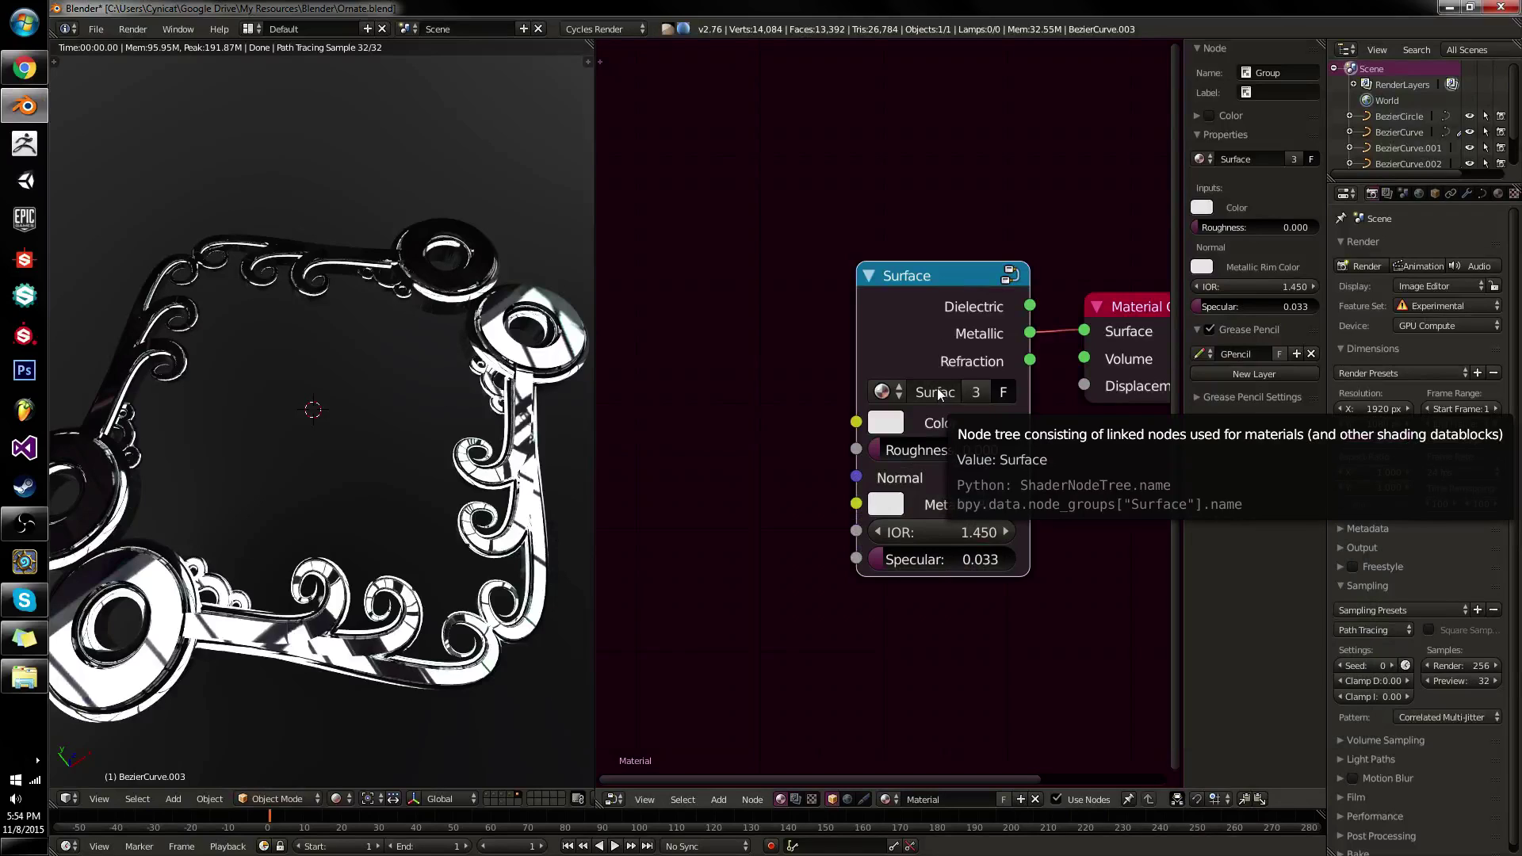
{"action": "left_click", "coordinate": [955, 305], "text": "ctrl+shift"}
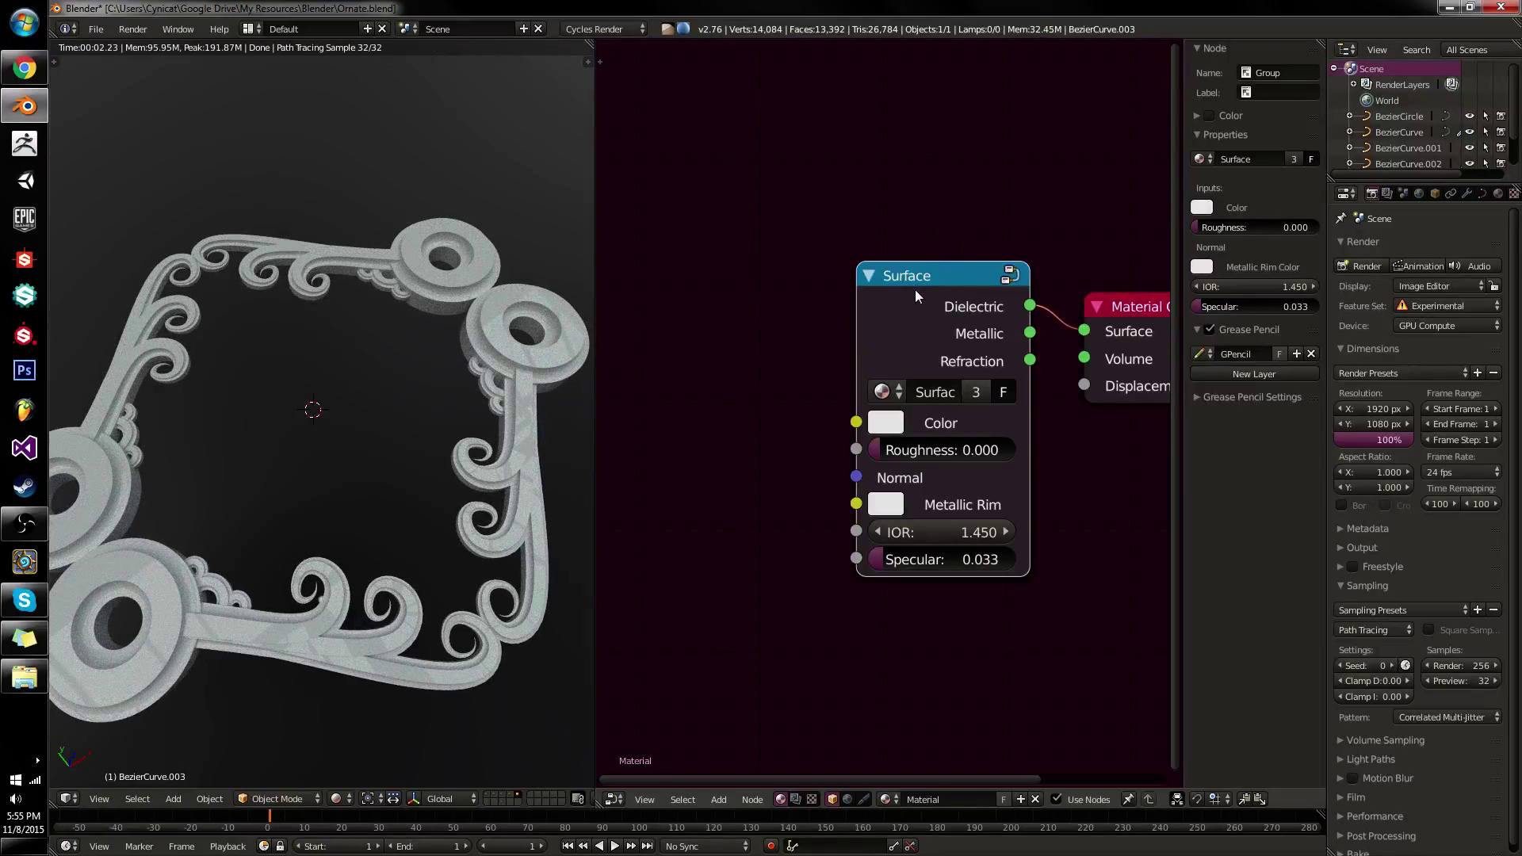
Open the nested groups from Surface through Dielectric to the inner group, and examine its Fresnel, Mix, Glossy BSDF and Mix Shader nodes.
{"action": "key", "text": "Tab"}
{"action": "left_click", "coordinate": [949, 253]}
{"action": "key", "text": "Tab"}
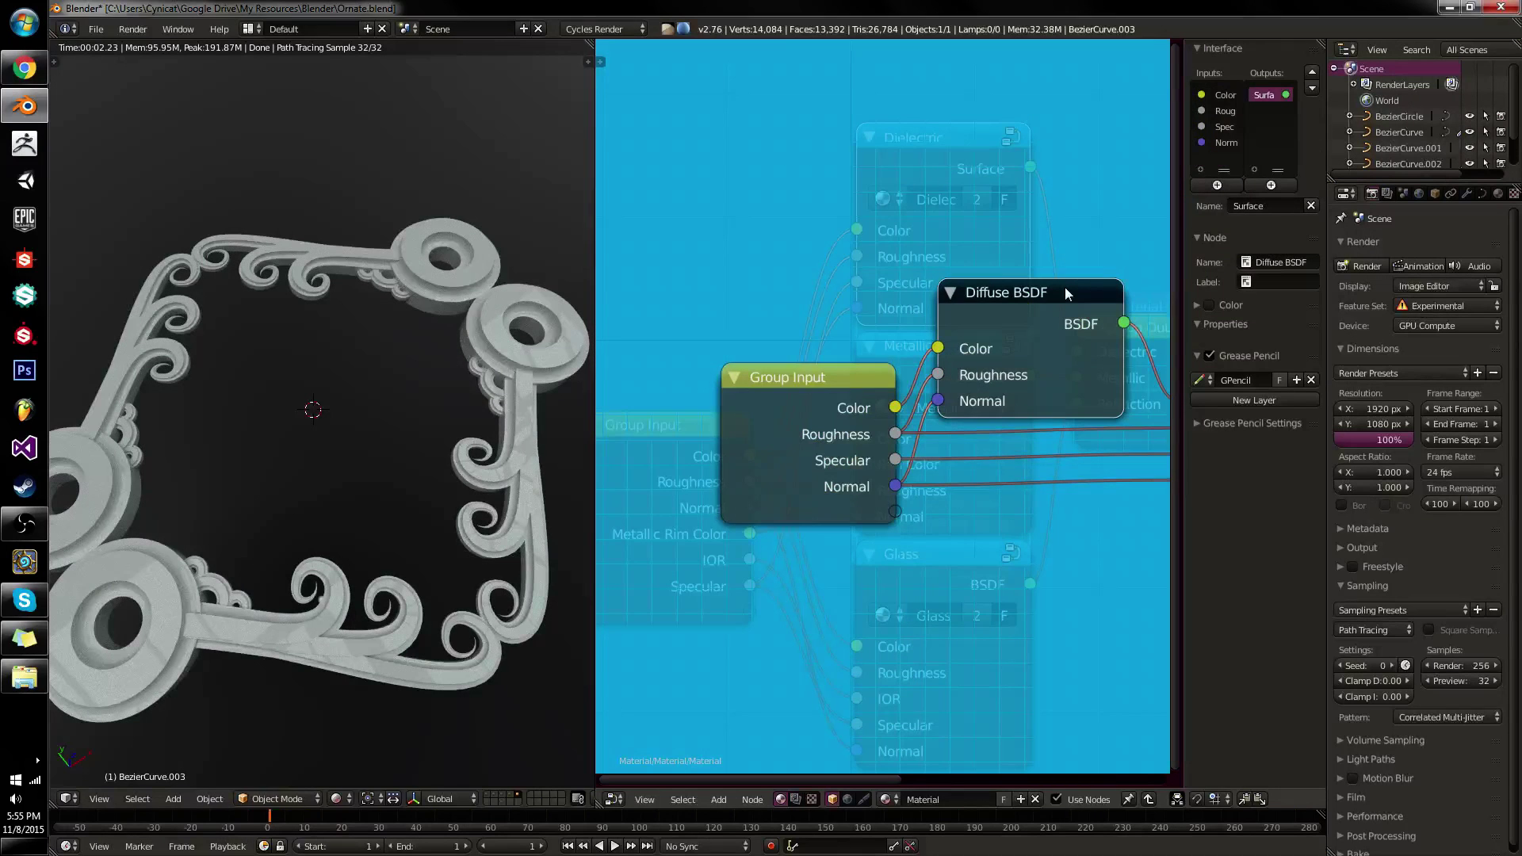
{"action": "middle_click_drag", "start_coordinate": [1063, 287], "coordinate": [797, 289]}
{"action": "left_click", "coordinate": [929, 295]}
{"action": "key", "text": "Tab"}
{"action": "middle_click_drag", "start_coordinate": [929, 295], "coordinate": [611, 281]}
{"action": "left_click", "coordinate": [753, 509]}
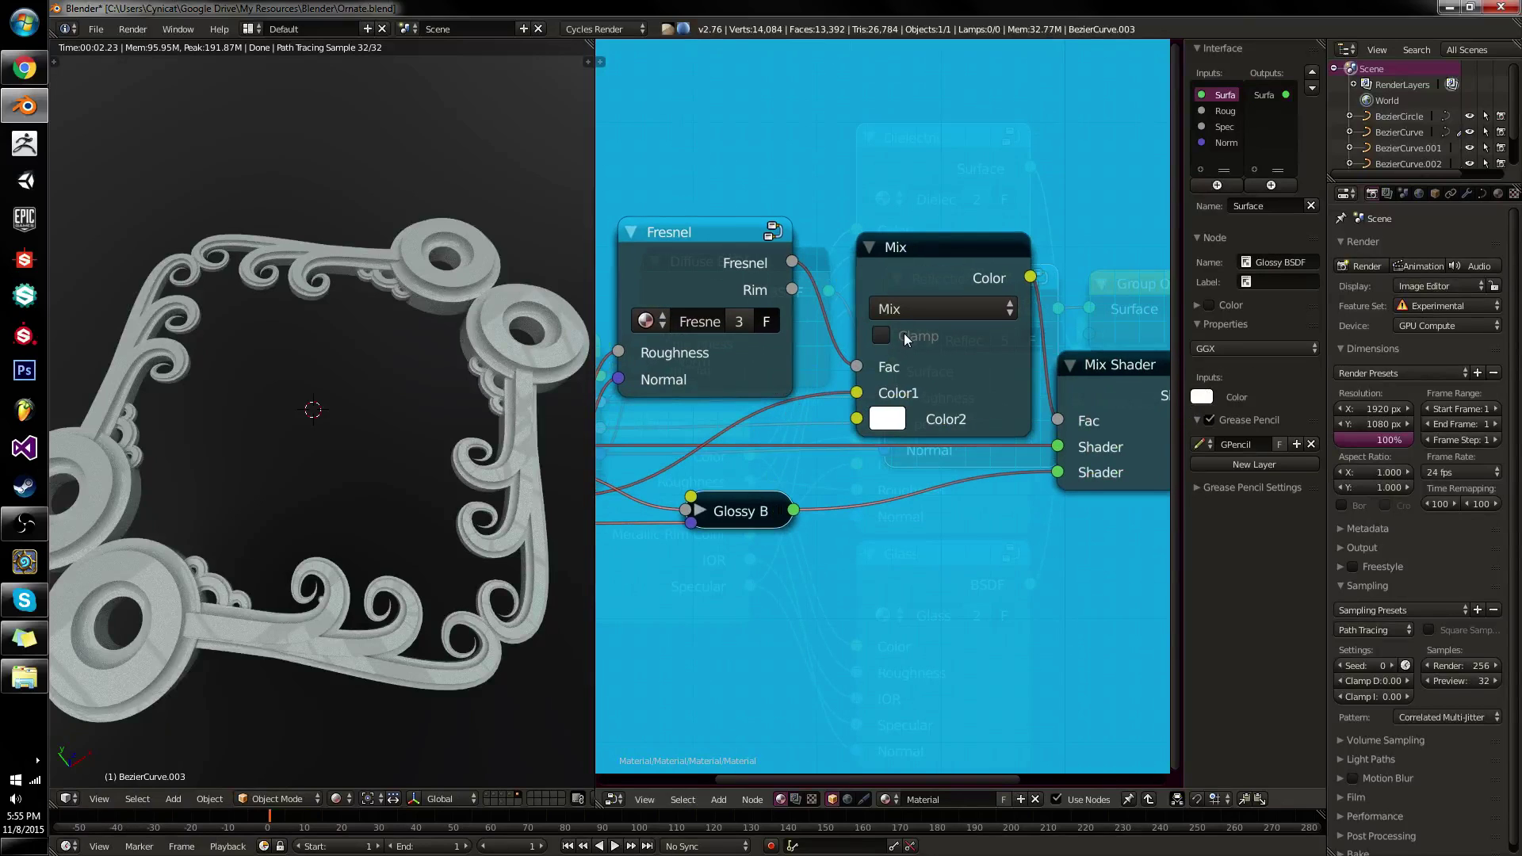
Select the Mix node in the inner group, and leave the nested groups to return to the top-level material.
{"action": "left_click", "coordinate": [920, 279]}
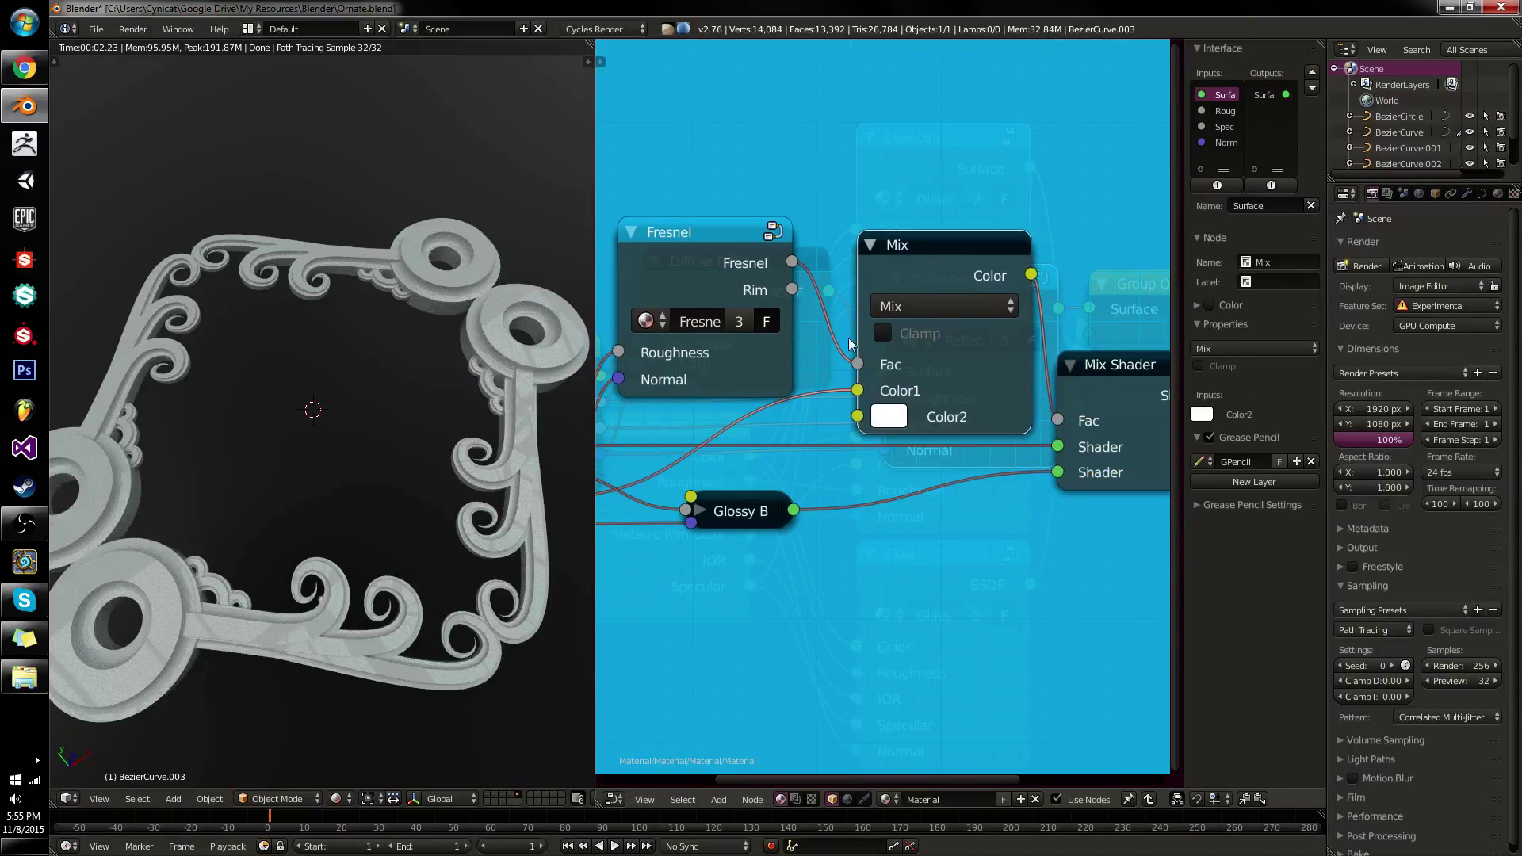
{"action": "key", "text": "Home"}
{"action": "left_click", "coordinate": [620, 407]}
{"action": "key", "text": "Tab"}
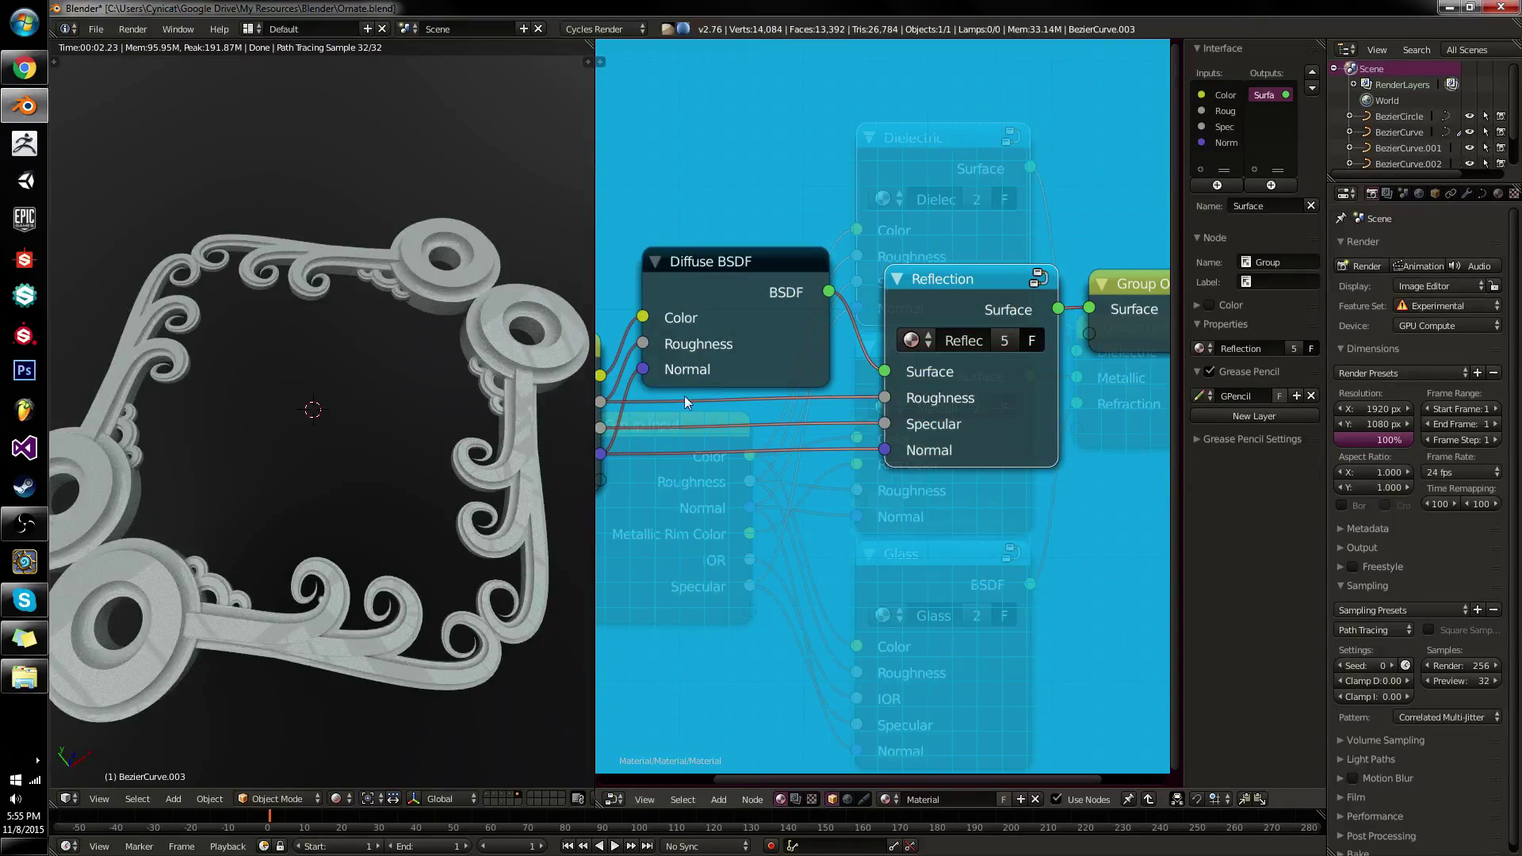
{"action": "key", "text": "Tab"}
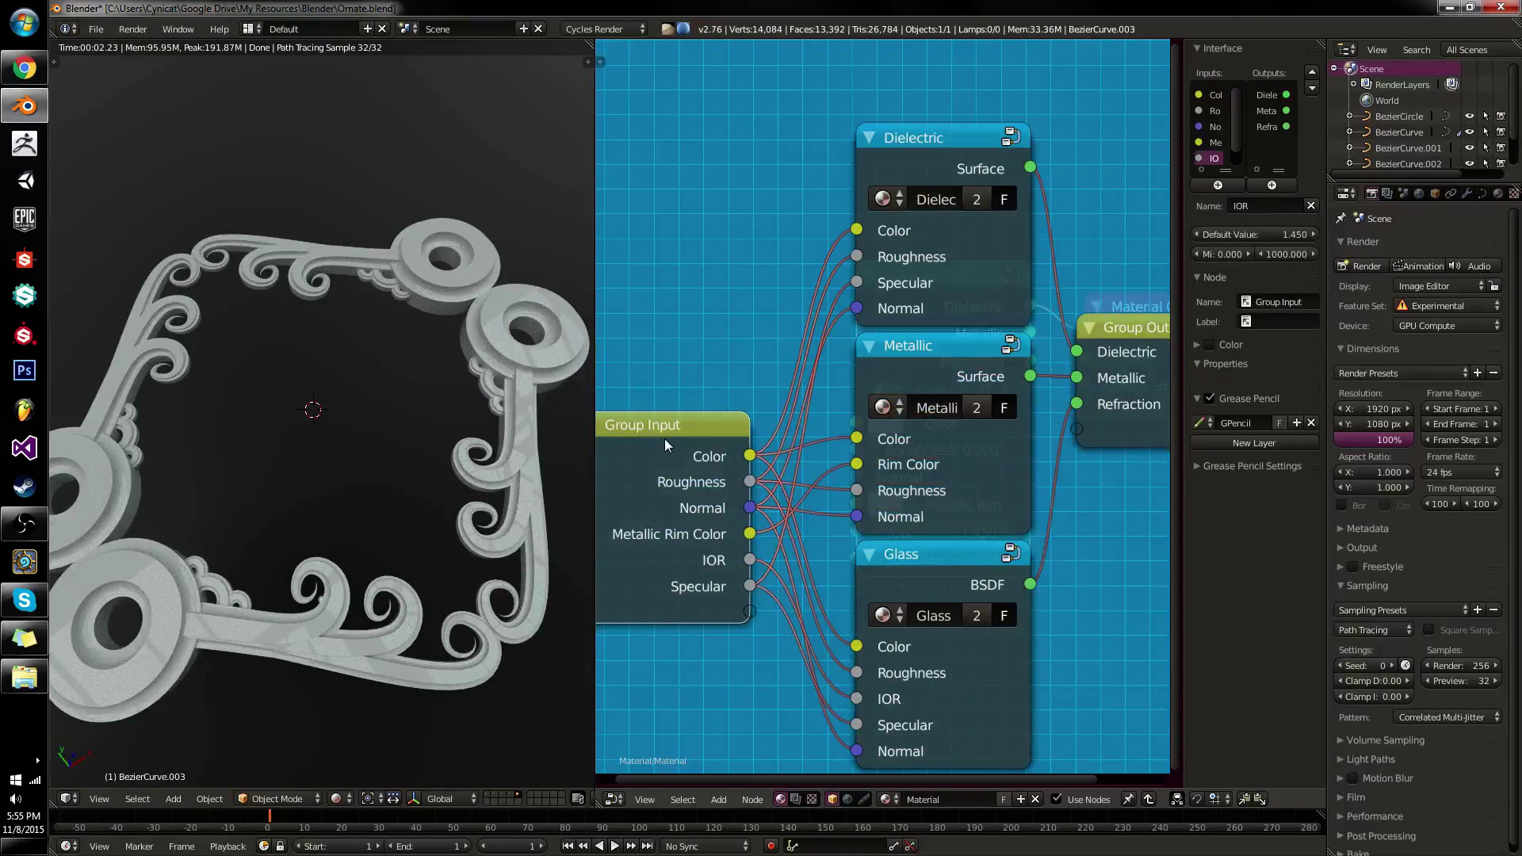
{"action": "key", "text": "Tab"}
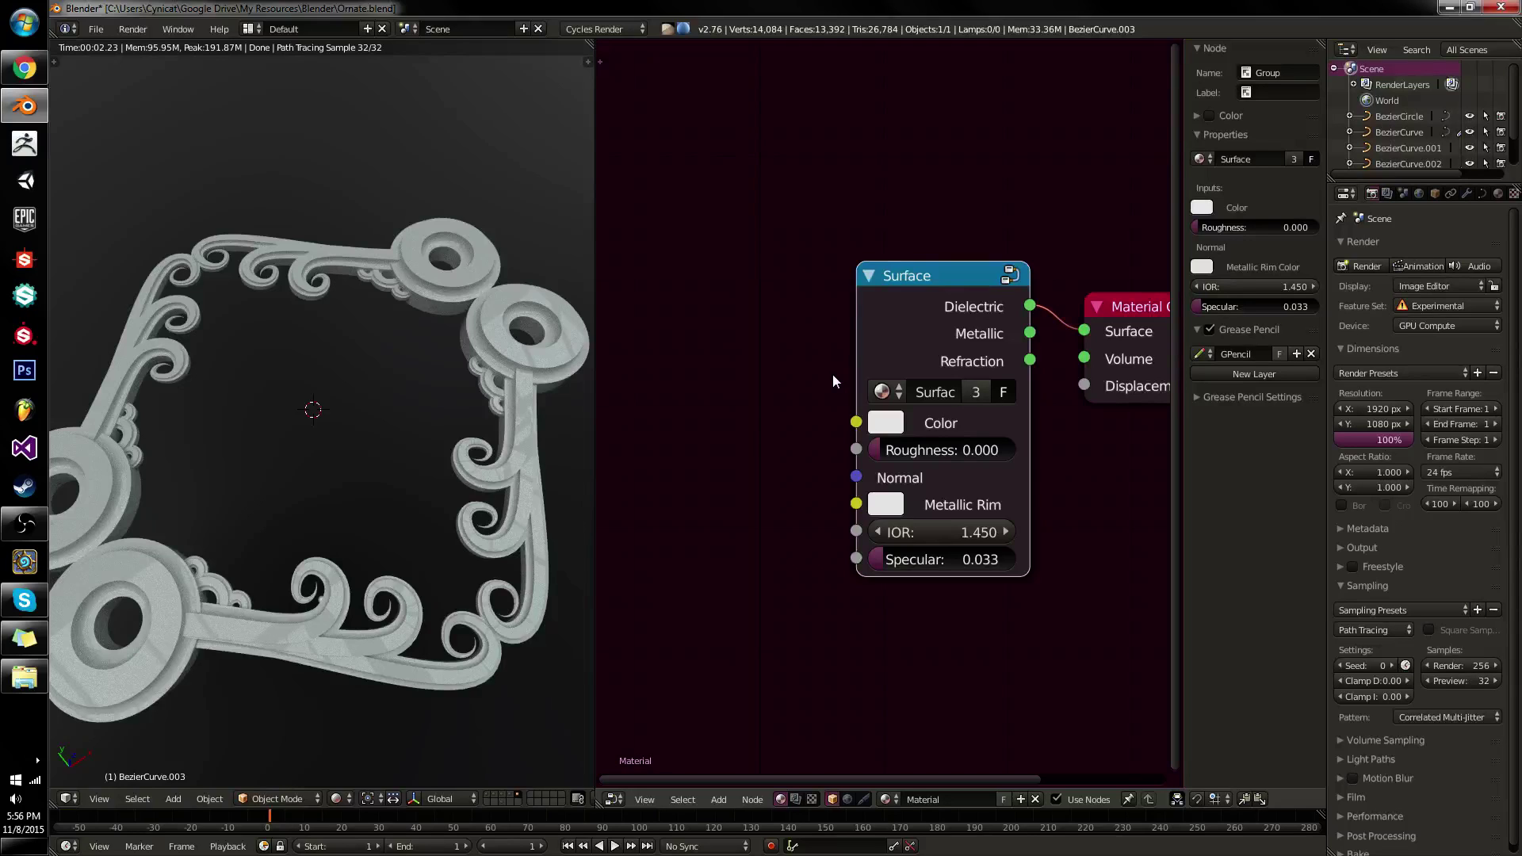
Add a Diffuse BSDF node in the empty area above the Surface group.
{"action": "scroll", "coordinate": [919, 218], "scroll_direction": "down", "scroll_amount": 3}
{"action": "middle_click_drag", "start_coordinate": [905, 222], "coordinate": [925, 401]}
{"action": "scroll", "coordinate": [925, 402], "scroll_direction": "down", "scroll_amount": 1}
{"action": "key", "text": "shift+a"}
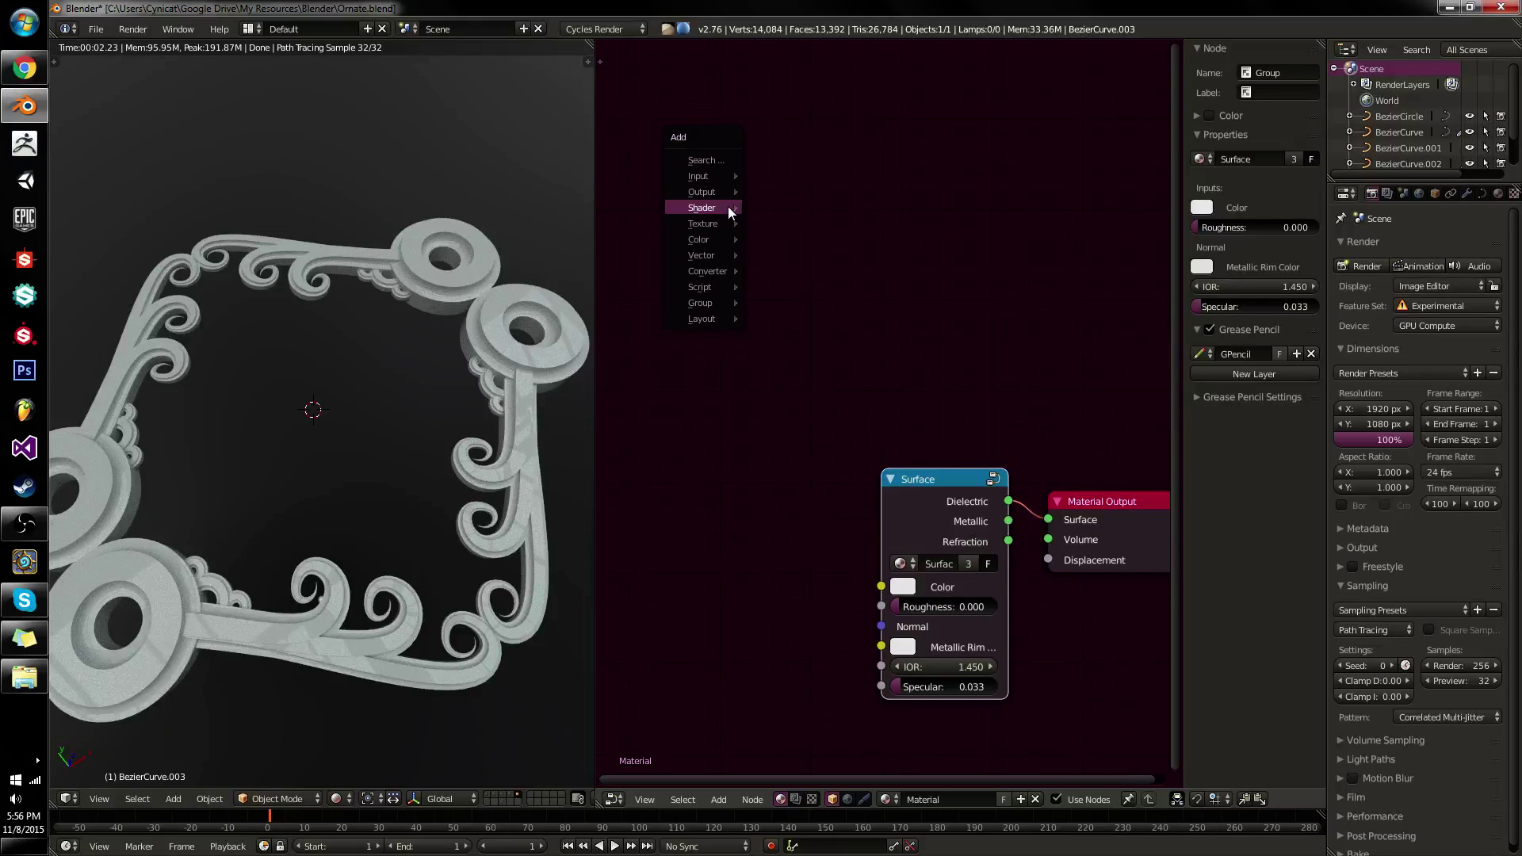
{"action": "mouse_move", "coordinate": [741, 206]}
{"action": "left_click", "coordinate": [820, 236]}
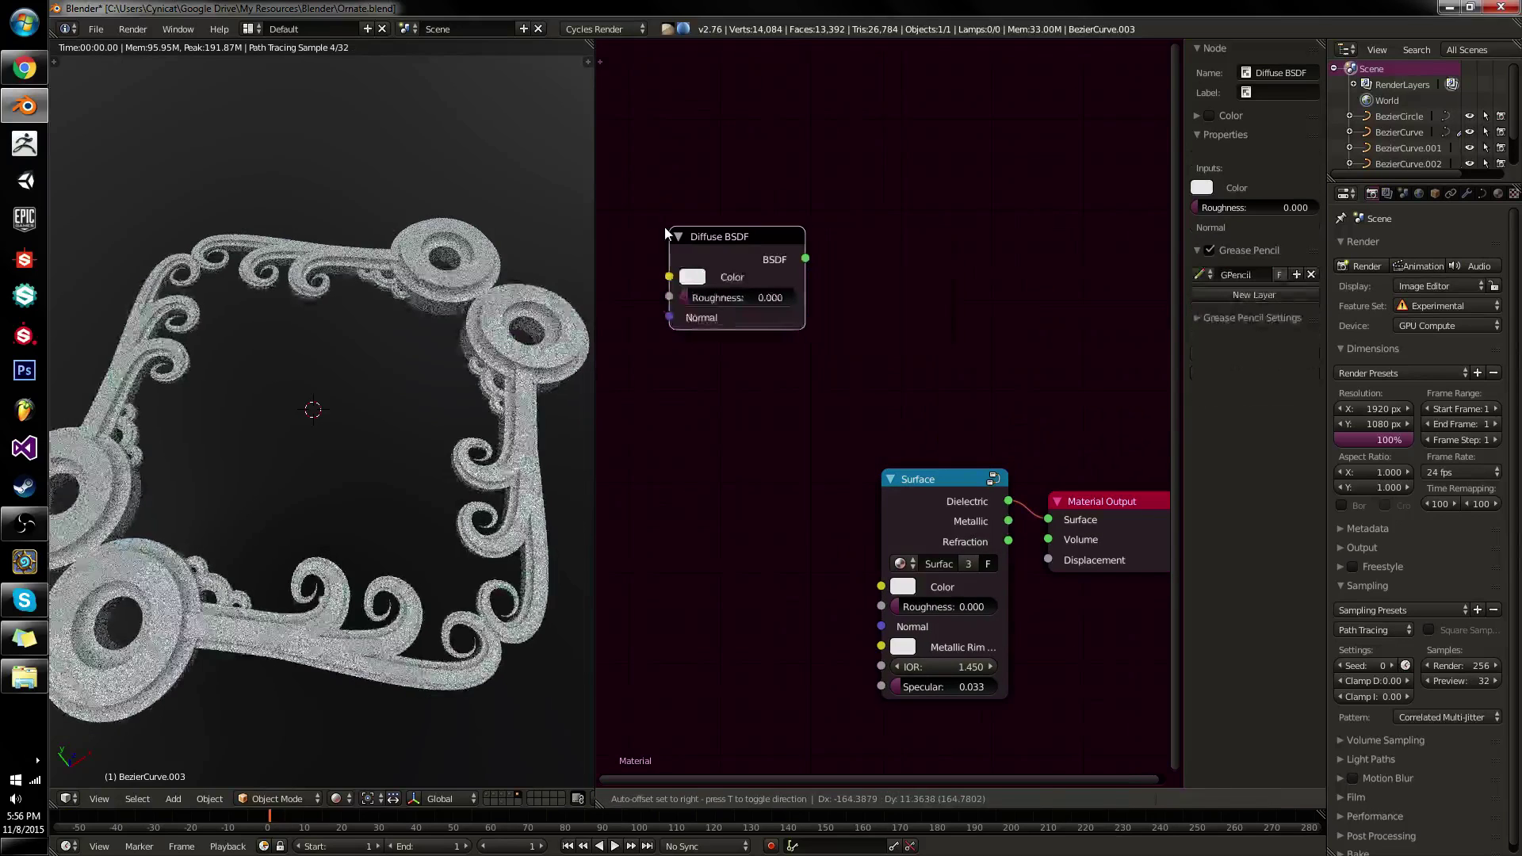
{"action": "left_click", "coordinate": [664, 226]}
Add a Mix Shader beside the Diffuse BSDF and a Glossy BSDF below it.
{"action": "key", "text": "shift+a"}
{"action": "mouse_move", "coordinate": [717, 232]}
{"action": "left_click", "coordinate": [804, 237]}
{"action": "left_click", "coordinate": [856, 247]}
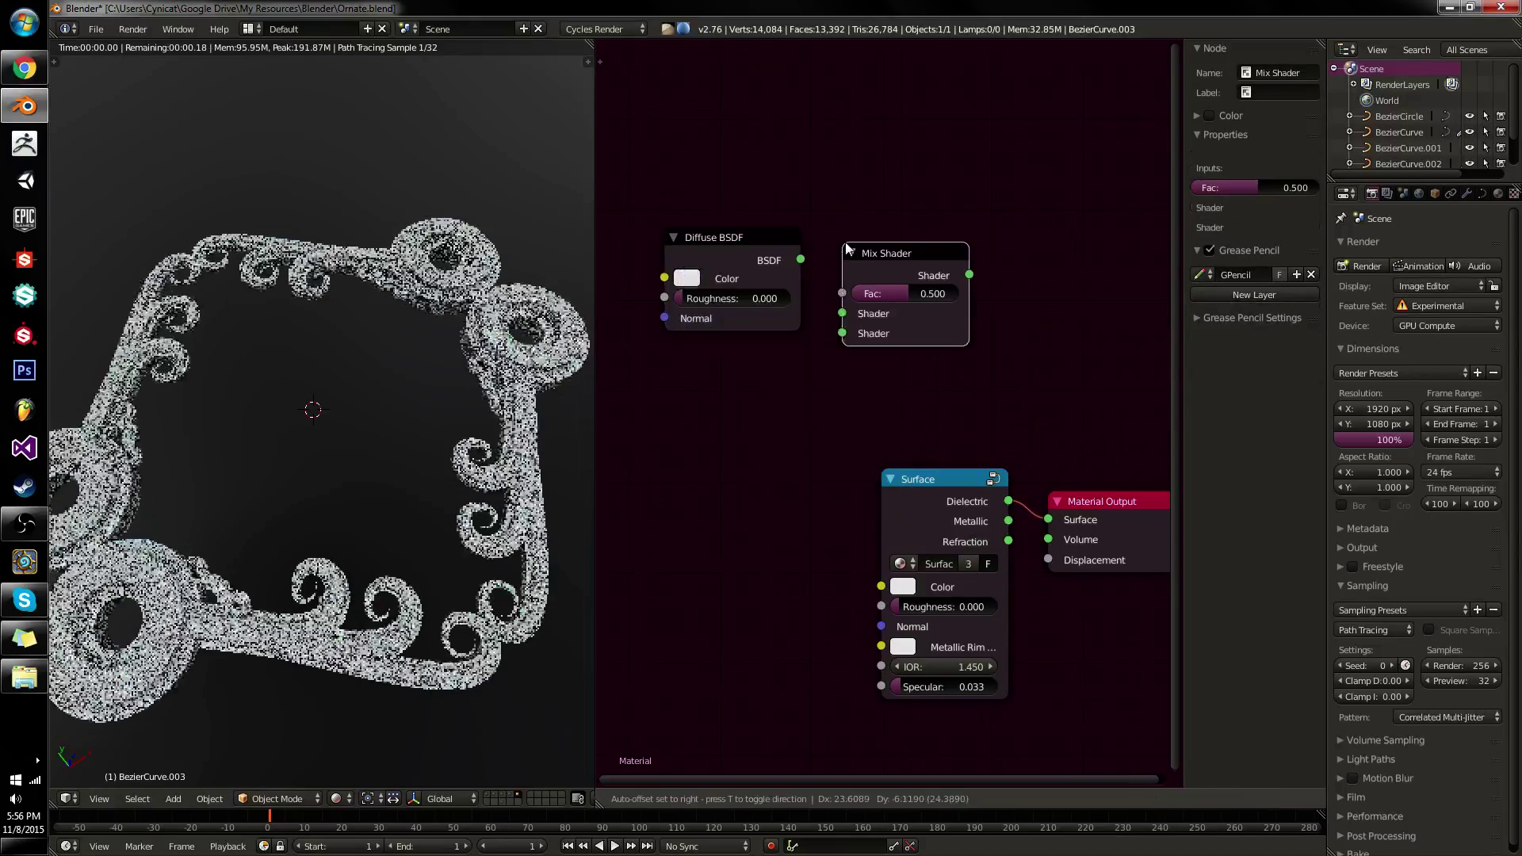
{"action": "key", "text": "shift+a"}
{"action": "mouse_move", "coordinate": [726, 336]}
{"action": "left_click", "coordinate": [789, 390]}
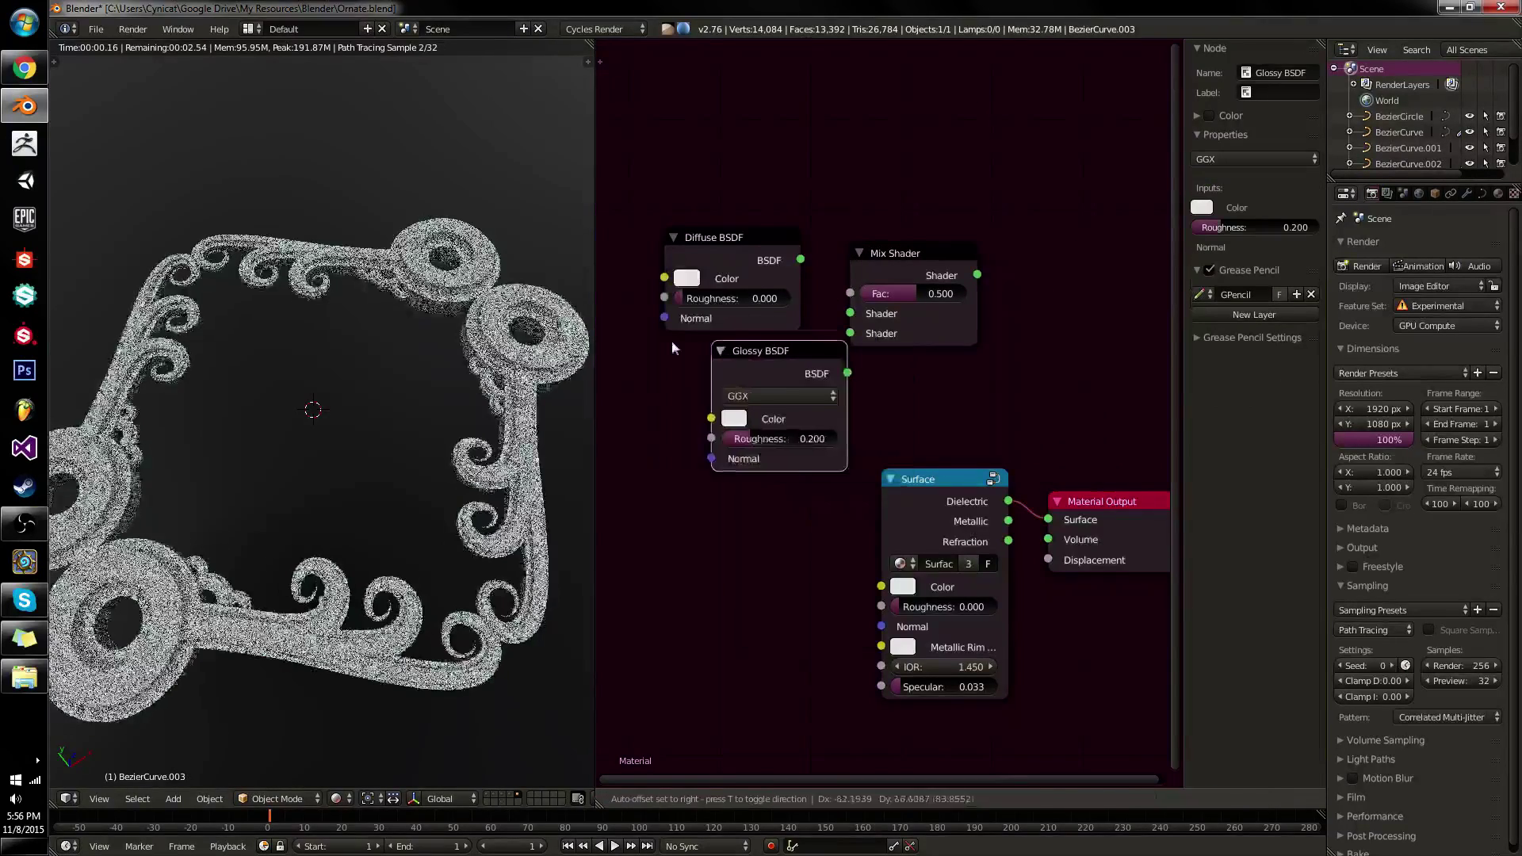
{"action": "left_click", "coordinate": [634, 342]}
Link the Diffuse and Glossy BSDFs into the Mix Shader's two shader inputs, and the Mix Shader to the Material Output's Surface.
{"action": "left_click", "coordinate": [880, 282], "text": "ctrl+shift"}
{"action": "left_click_drag", "start_coordinate": [801, 259], "coordinate": [794, 384]}
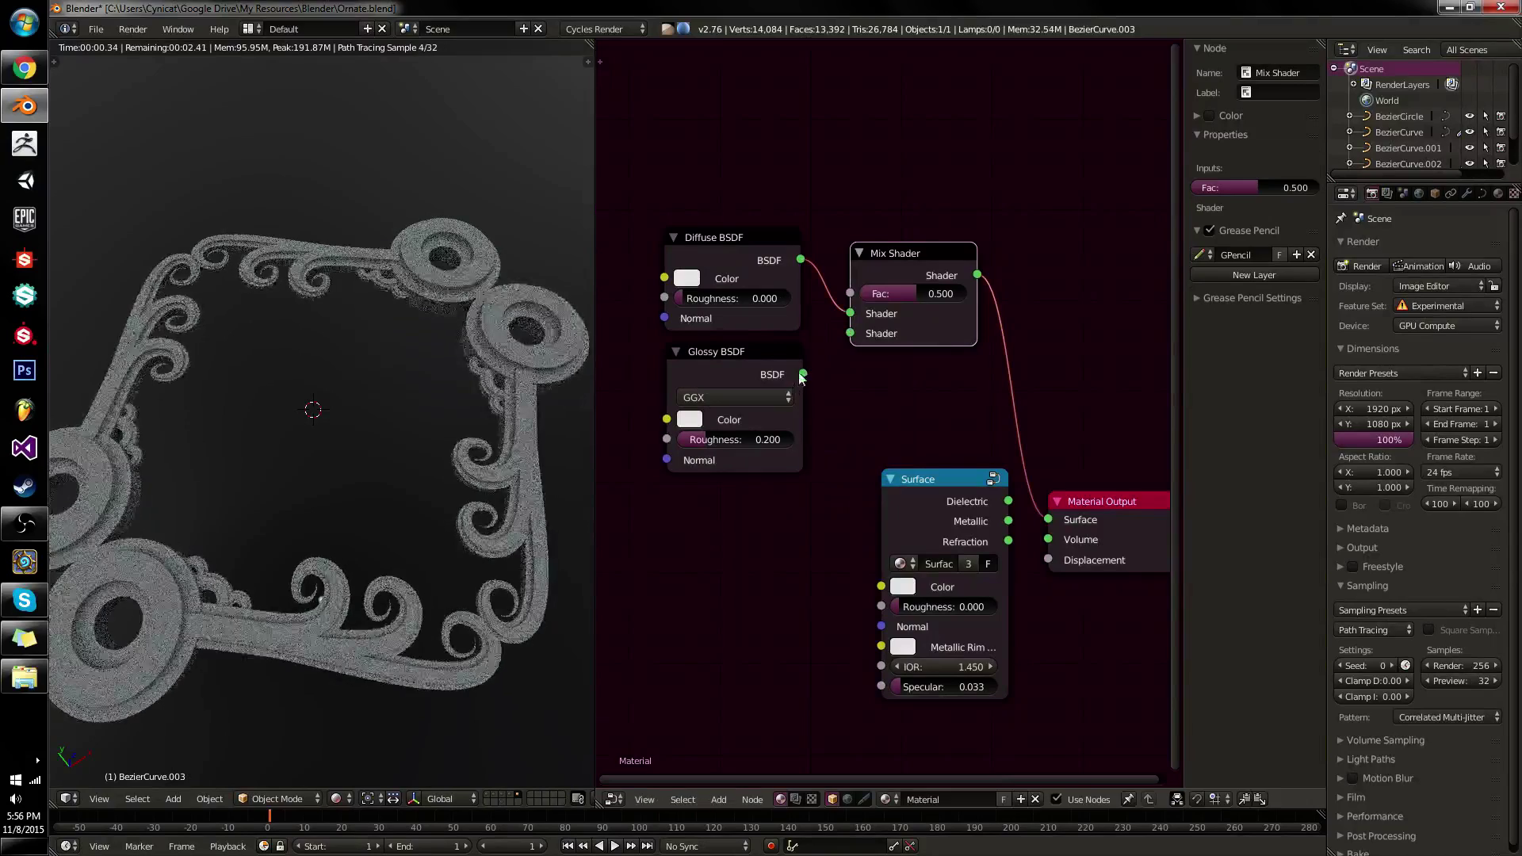
{"action": "left_click", "coordinate": [793, 384]}
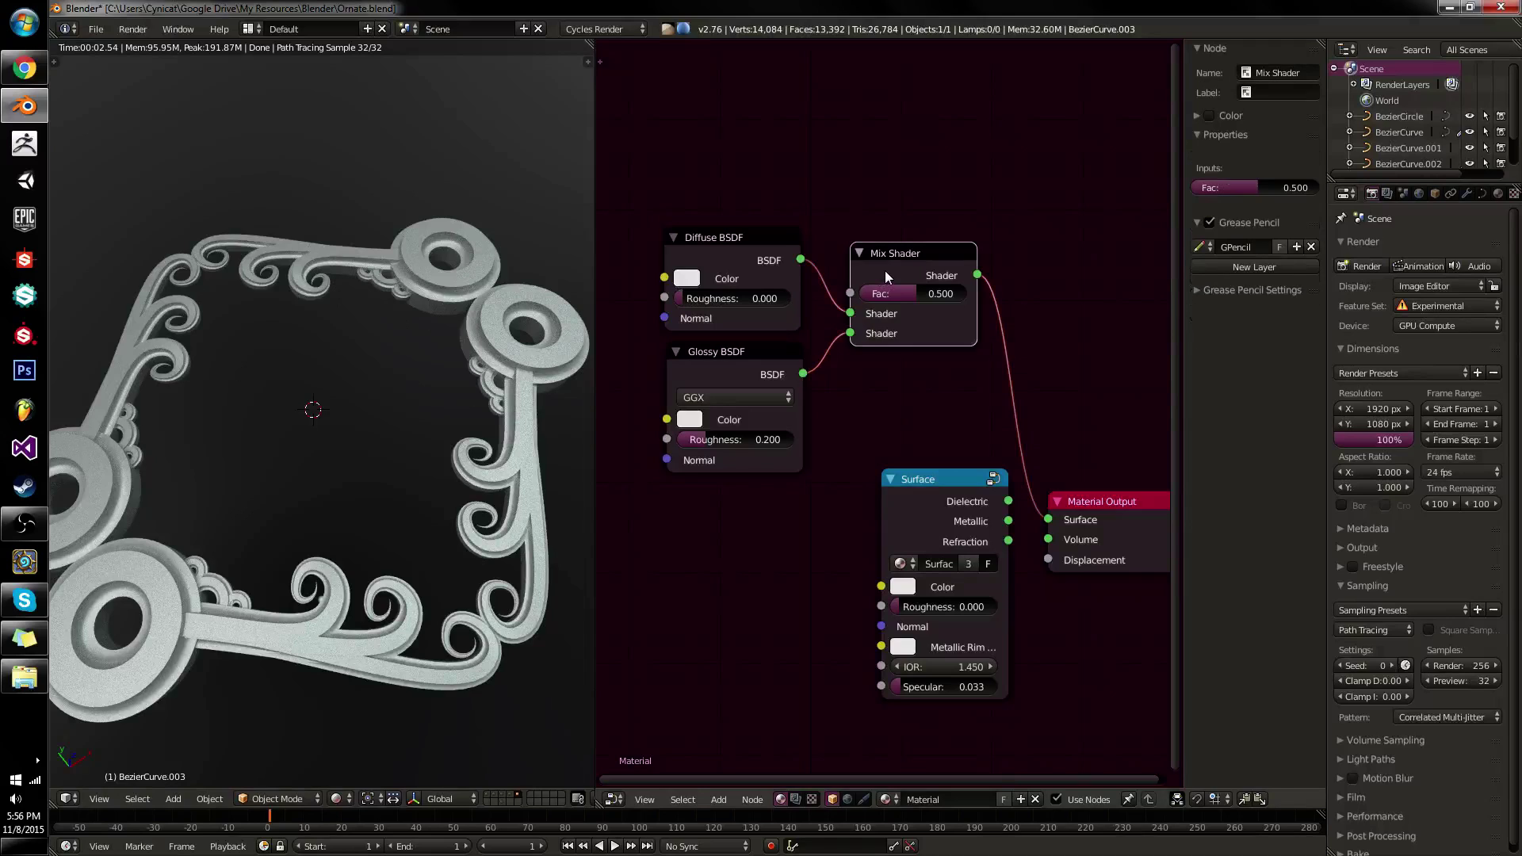
{"action": "left_click_drag", "start_coordinate": [885, 270], "coordinate": [887, 269]}
{"action": "left_click", "coordinate": [764, 359]}
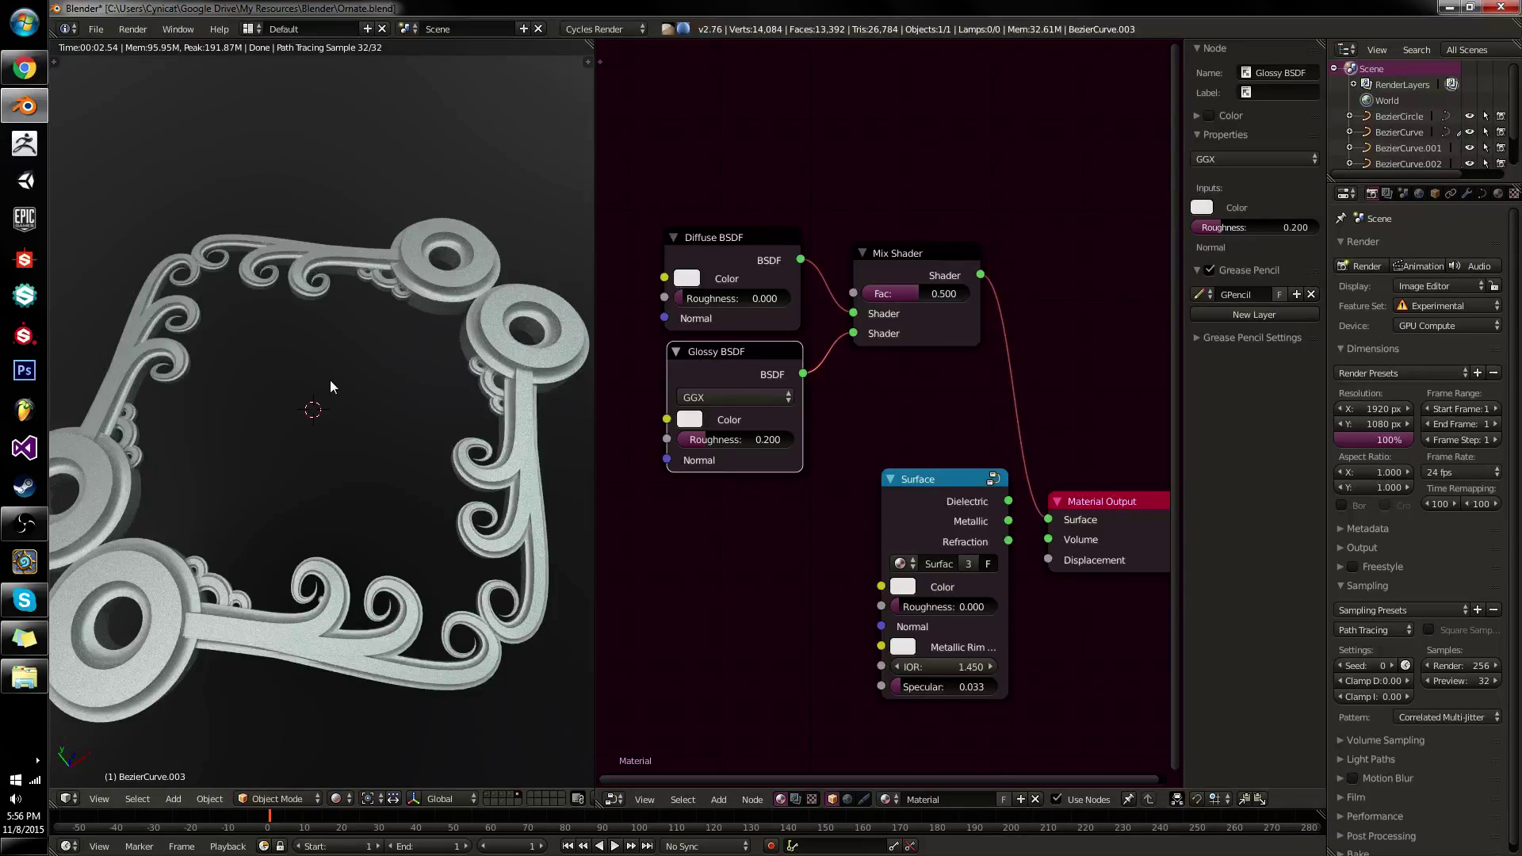
{"action": "middle_click_drag", "start_coordinate": [330, 381], "coordinate": [274, 350]}
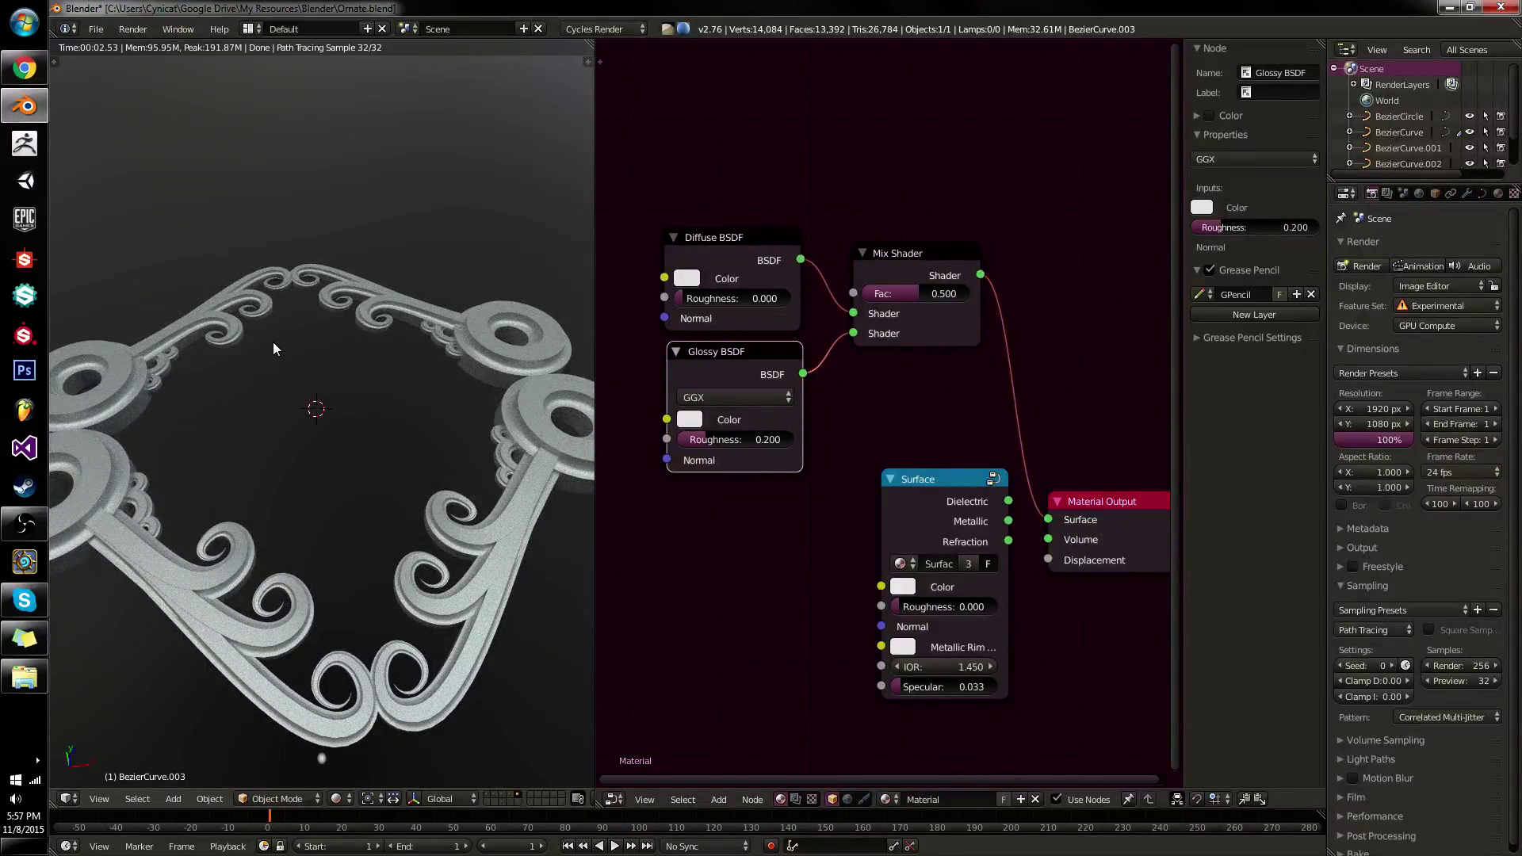
Move the Diffuse BSDF up slightly, and preview the Diffuse and Glossy BSDFs individually through the Material Output.
{"action": "left_click_drag", "start_coordinate": [726, 256], "coordinate": [734, 238]}
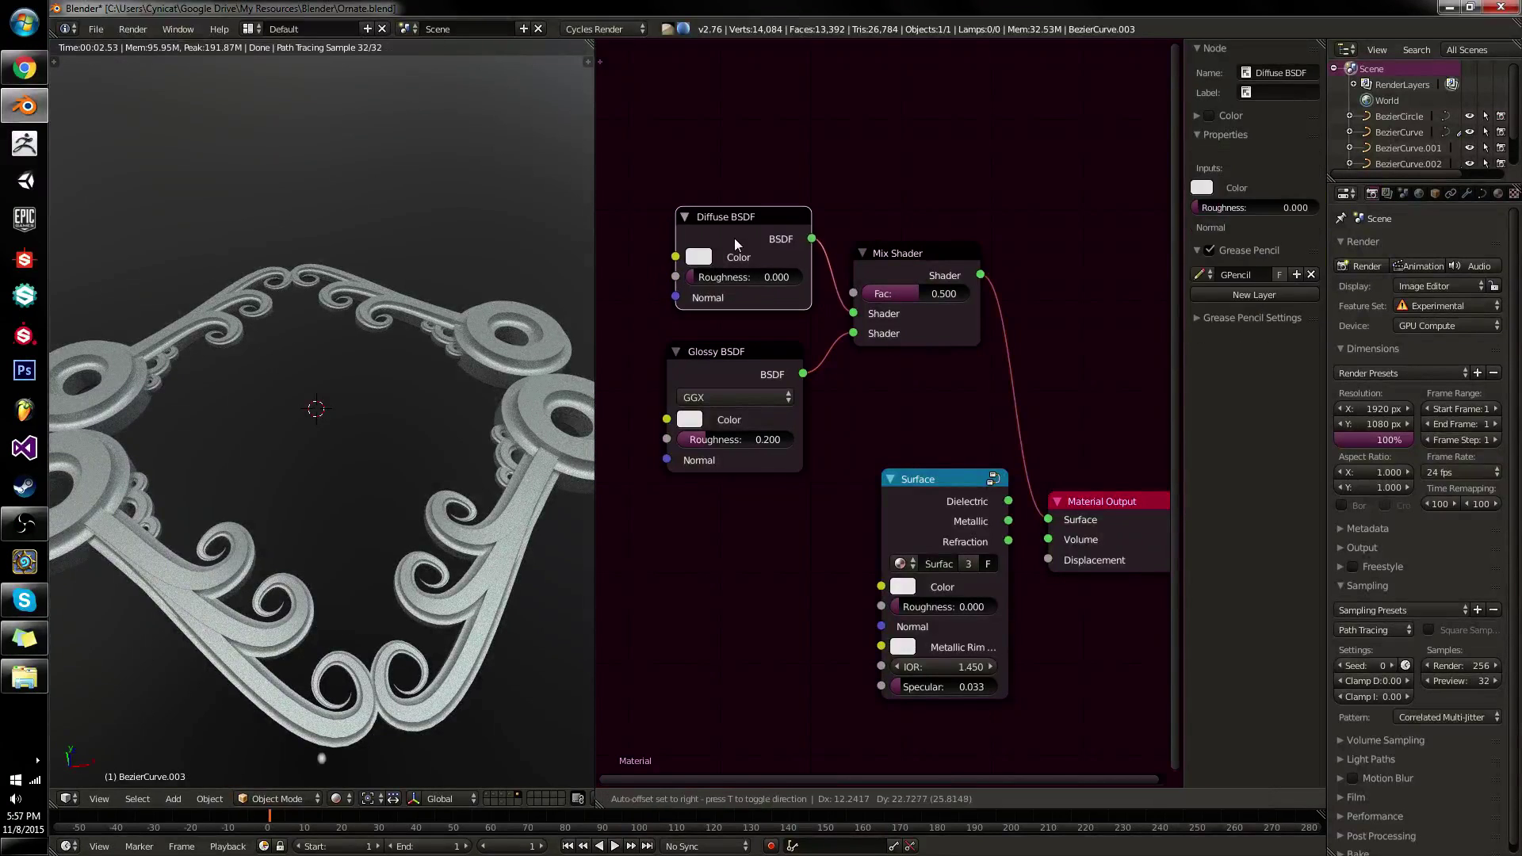
{"action": "left_click", "coordinate": [729, 229], "text": "ctrl+shift"}
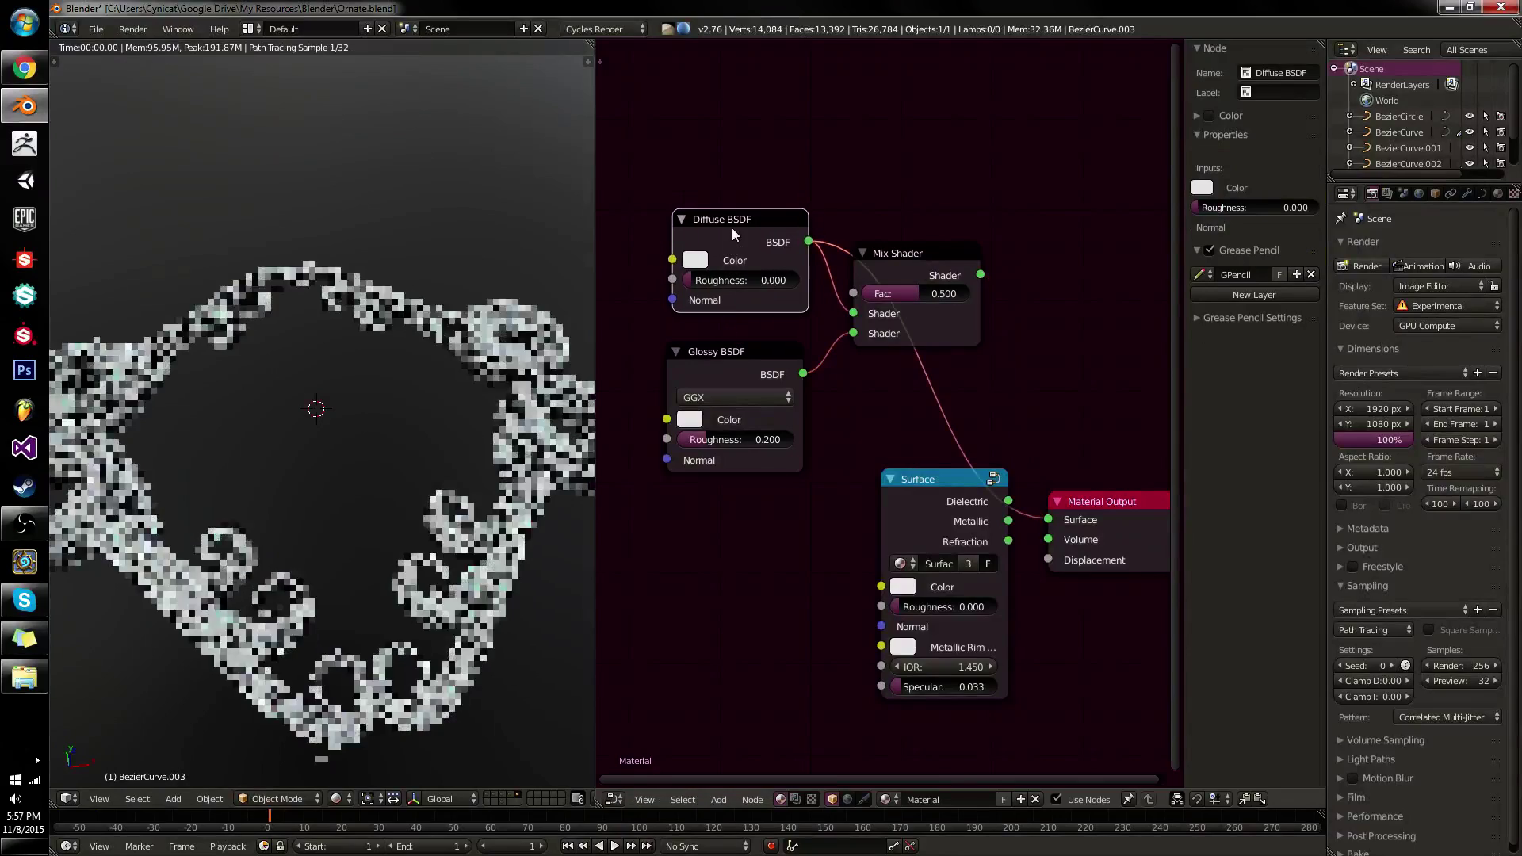
{"action": "left_click", "coordinate": [740, 353], "text": "ctrl+shift"}
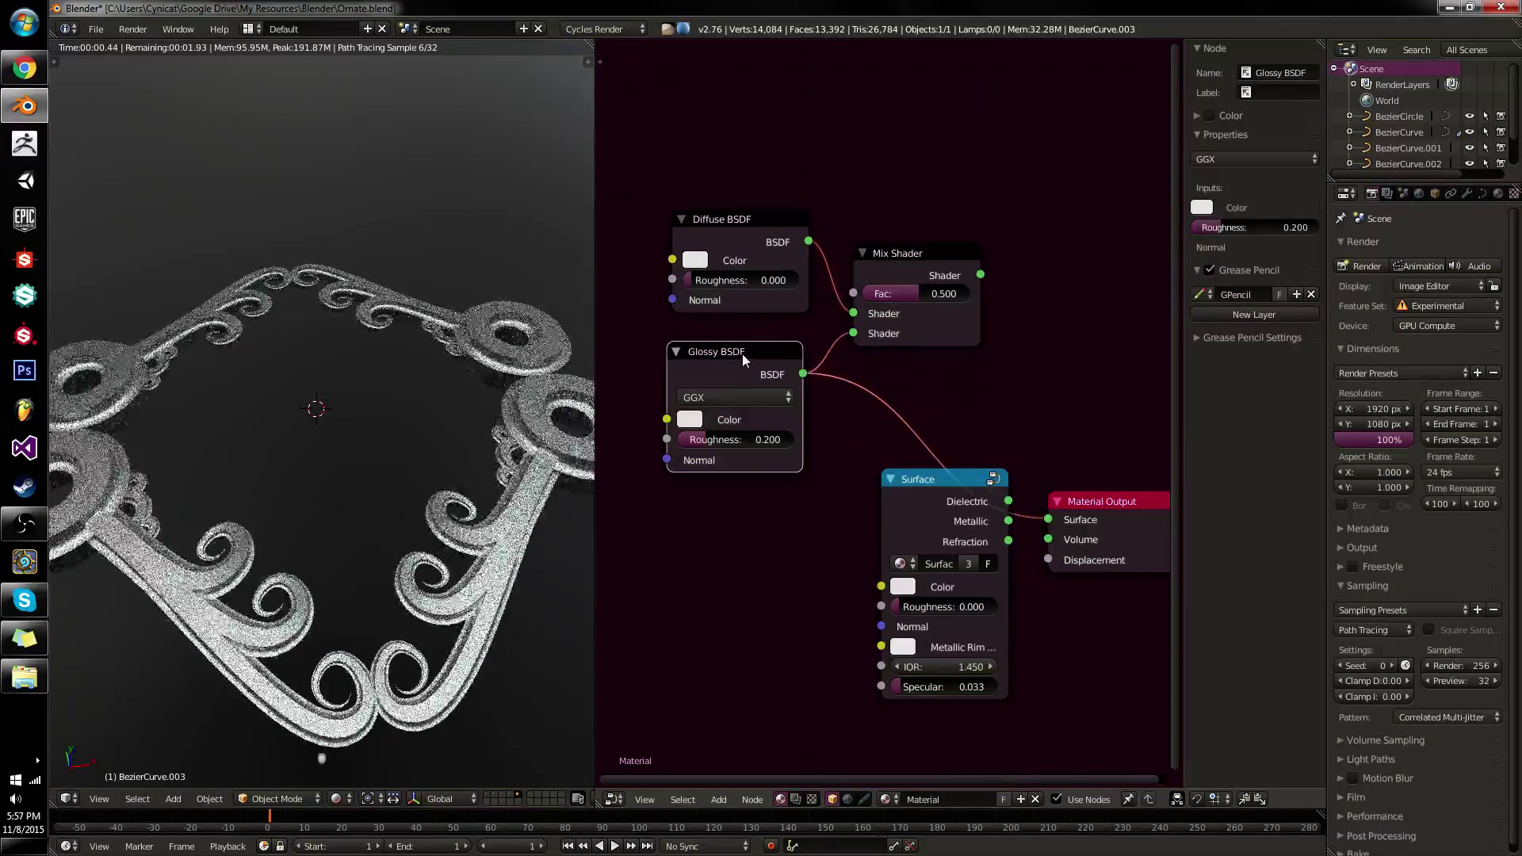
Try a roughness of 0.000 on the Glossy BSDF, set it to 0.167, and inspect the reflections from different angles.
{"action": "left_click_drag", "start_coordinate": [729, 440], "coordinate": [648, 440]}
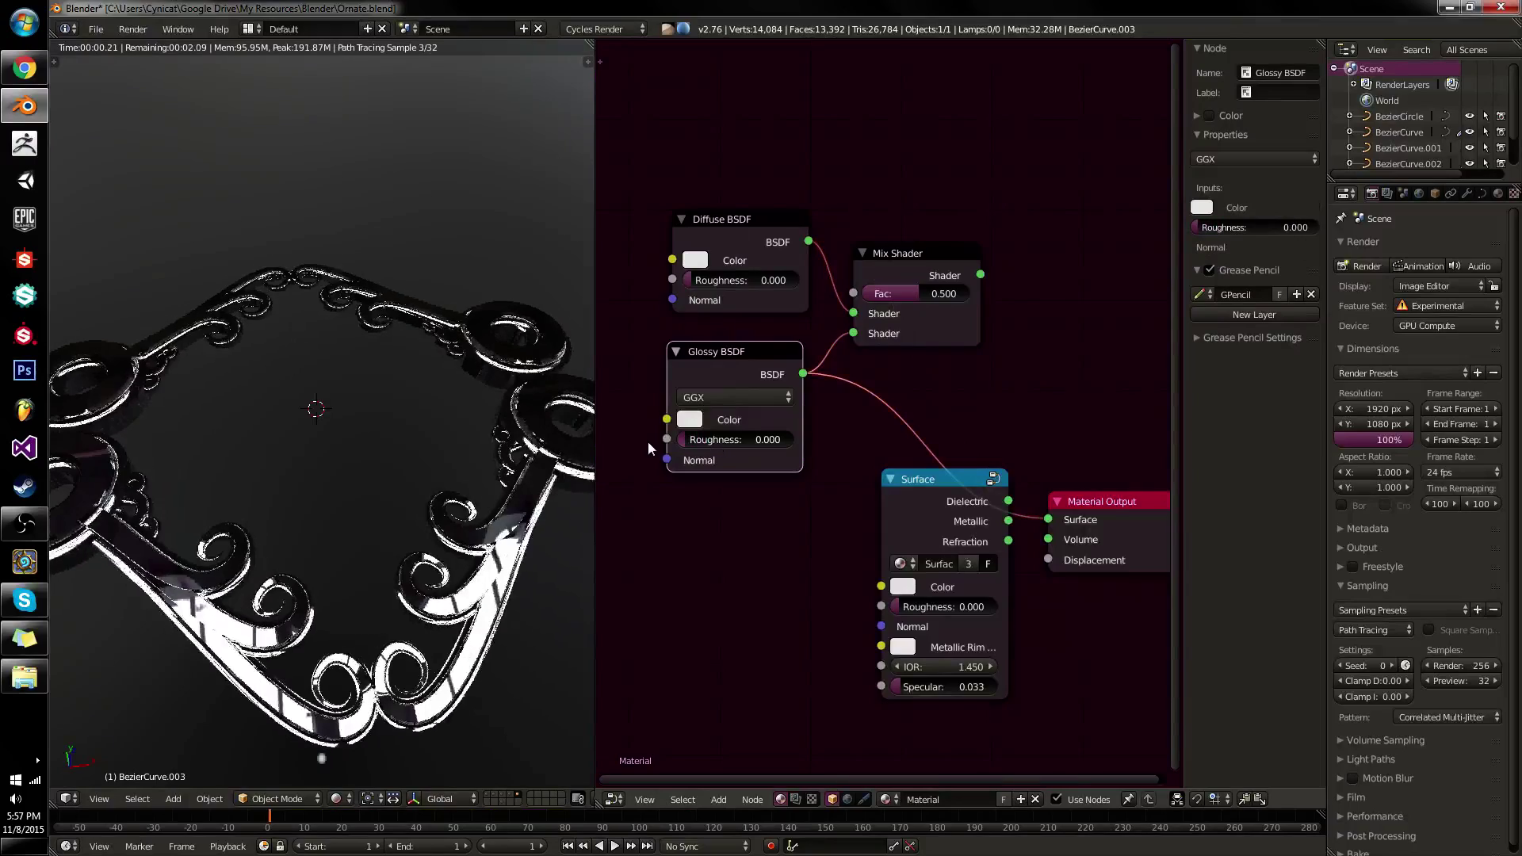
{"action": "middle_click_drag", "start_coordinate": [409, 457], "coordinate": [357, 444]}
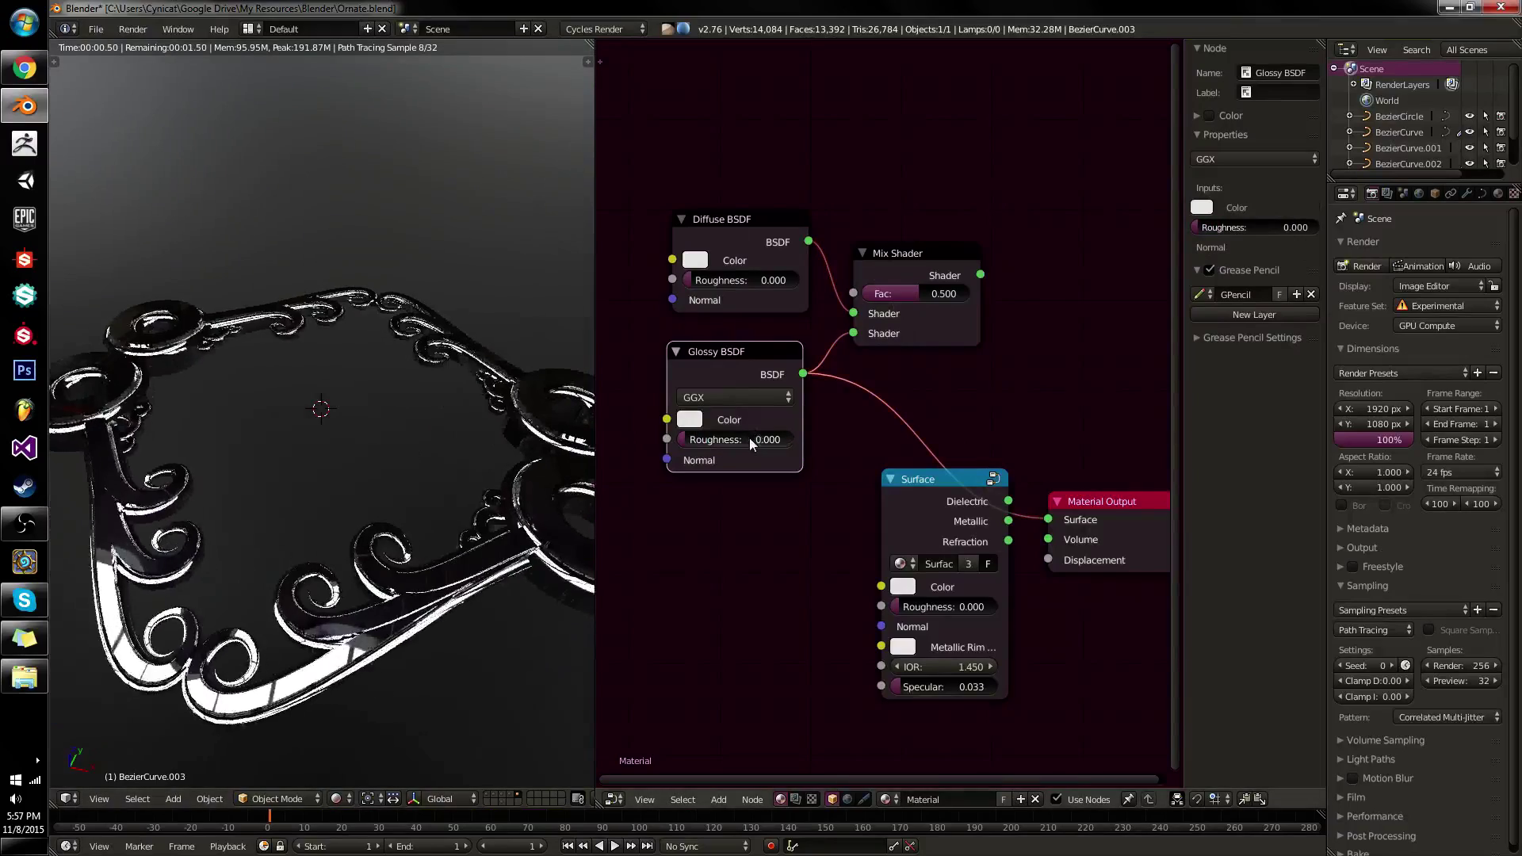
{"action": "left_click_drag", "start_coordinate": [749, 438], "coordinate": [768, 441]}
{"action": "middle_click_drag", "start_coordinate": [381, 458], "coordinate": [467, 457]}
{"action": "middle_click_drag", "start_coordinate": [451, 461], "coordinate": [422, 486]}
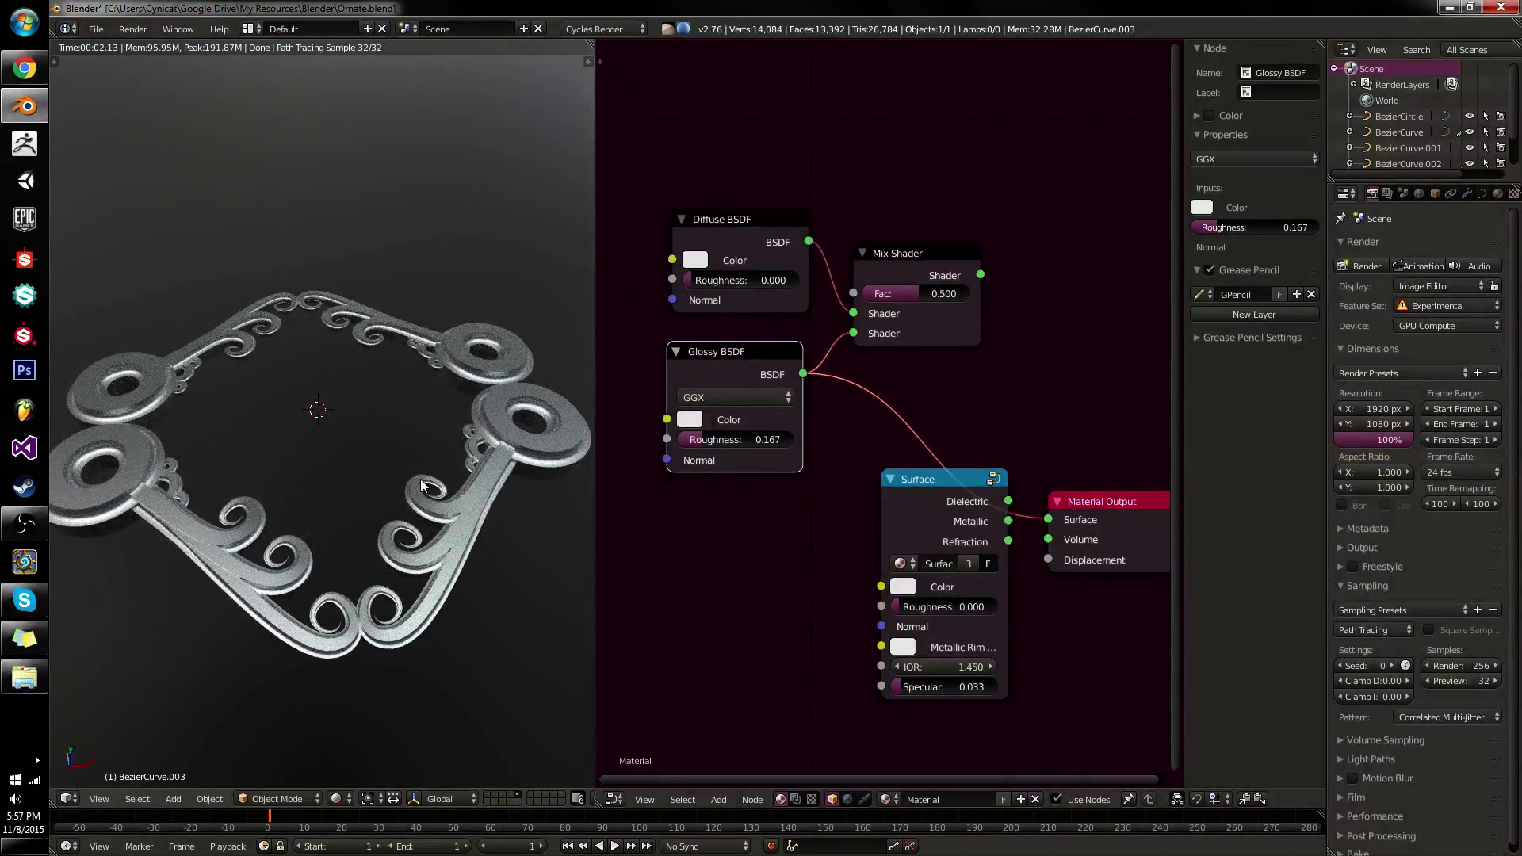
Link the Mix Shader back to the Material Output, and arrange it and the Glossy BSDF neatly around the Diffuse BSDF.
{"action": "left_click", "coordinate": [922, 250], "text": "ctrl+shift"}
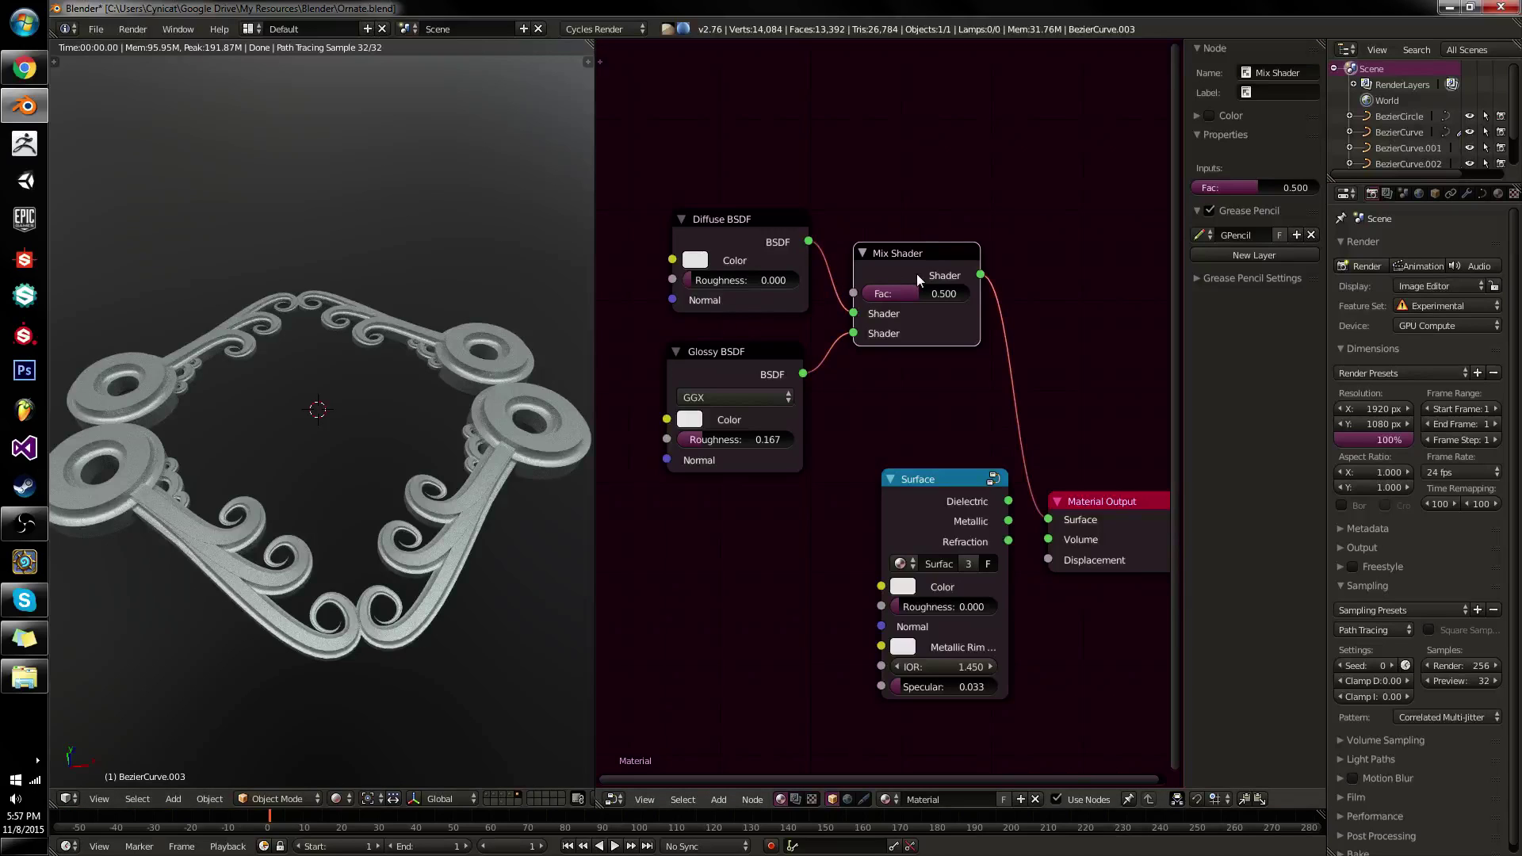
{"action": "mouse_move", "coordinate": [916, 273]}
{"action": "left_mouse_down"}
{"action": "mouse_move", "coordinate": [907, 244]}
{"action": "mouse_move", "coordinate": [931, 272]}
{"action": "mouse_move", "coordinate": [909, 246]}
{"action": "left_mouse_up"}
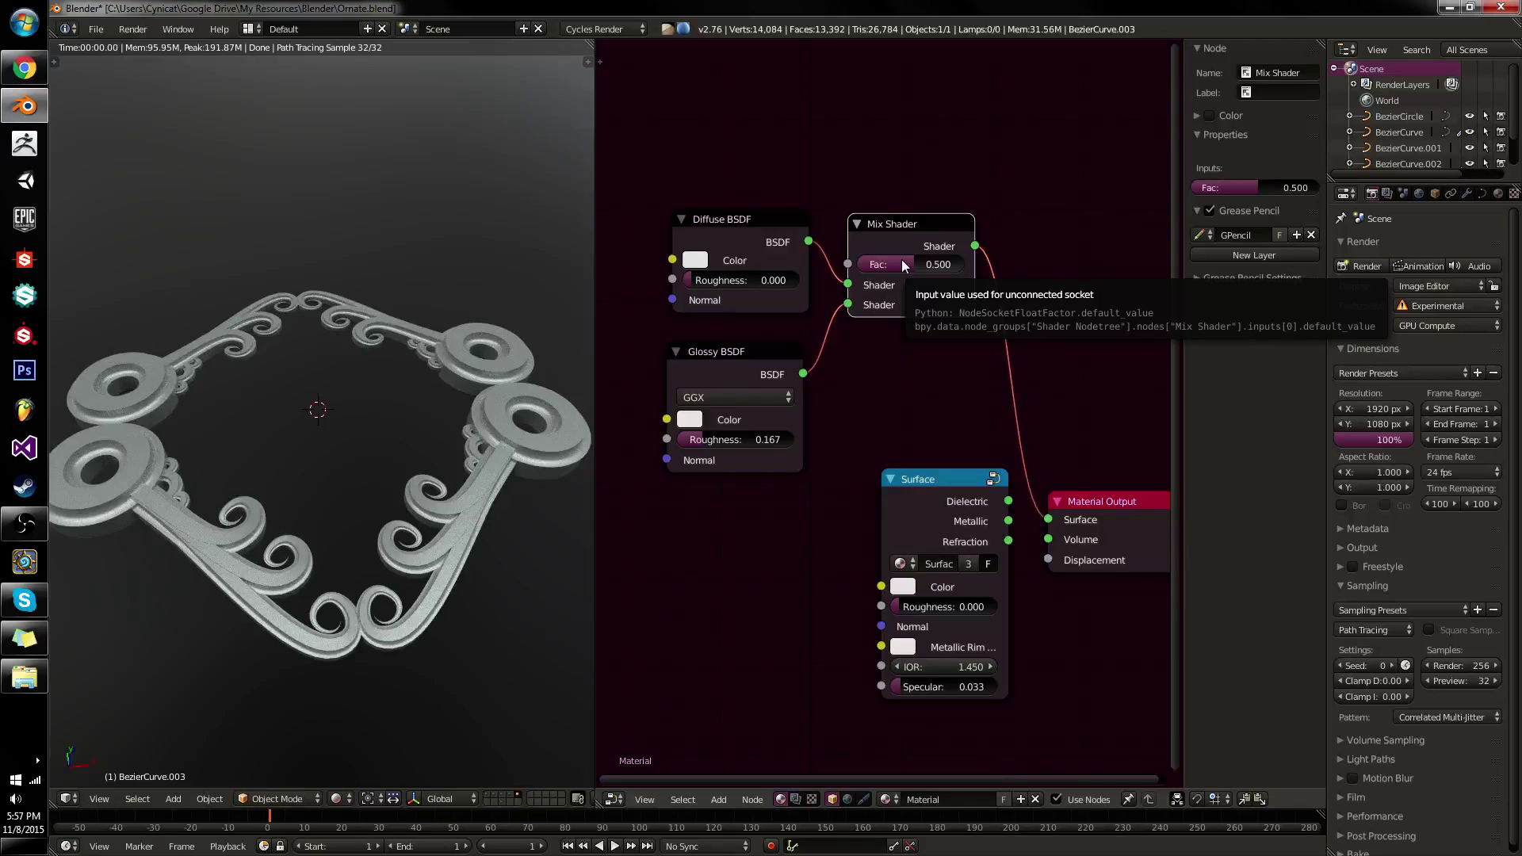
{"action": "left_click_drag", "start_coordinate": [906, 226], "coordinate": [904, 241]}
{"action": "left_click_drag", "start_coordinate": [765, 351], "coordinate": [776, 330]}
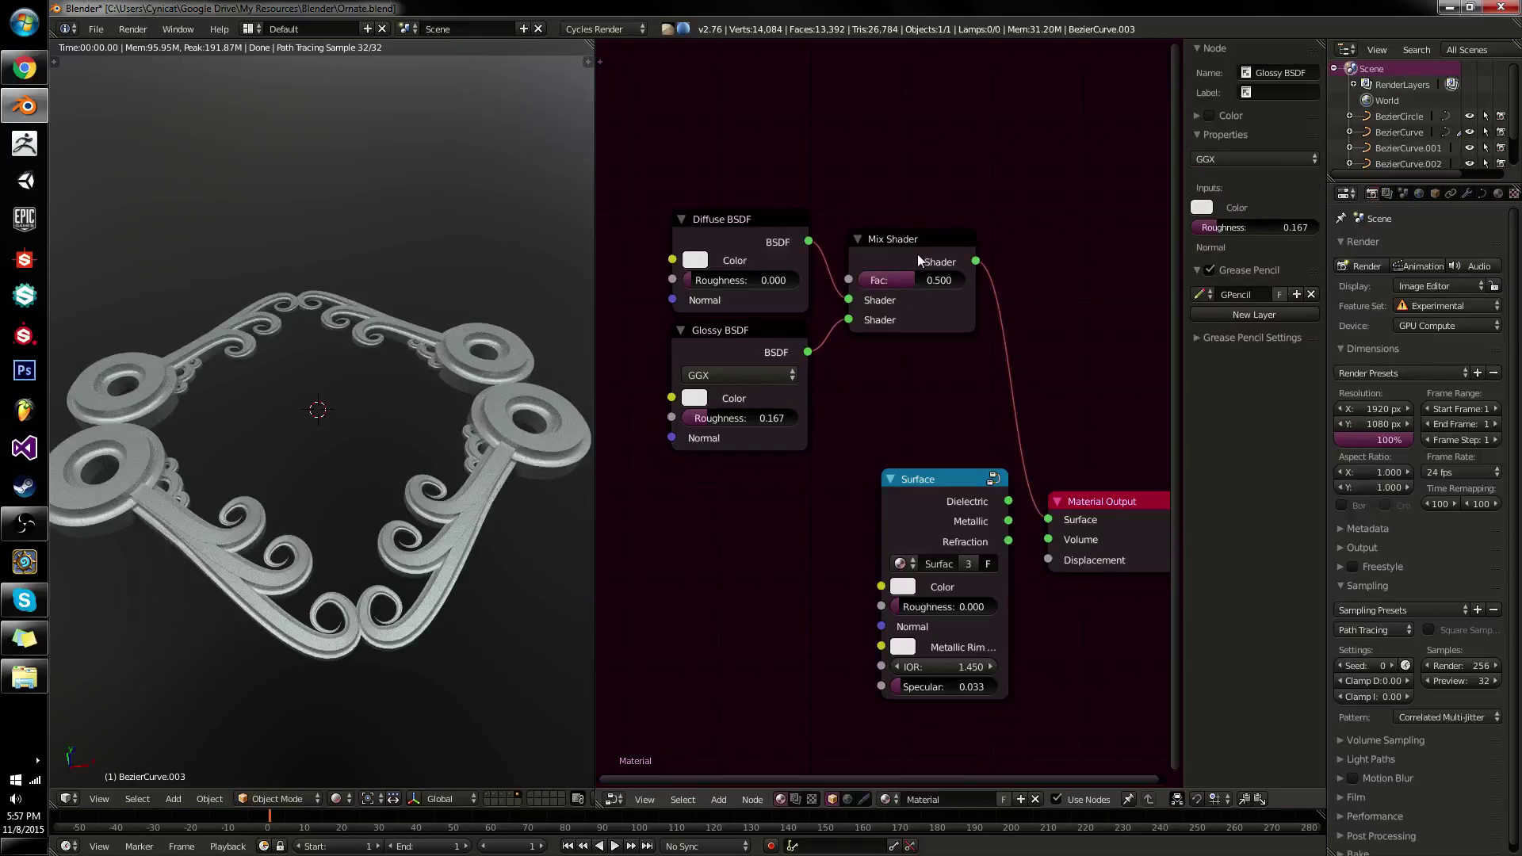
{"action": "mouse_move", "coordinate": [917, 255]}
{"action": "left_mouse_down"}
{"action": "mouse_move", "coordinate": [899, 254]}
{"action": "mouse_move", "coordinate": [911, 232]}
{"action": "left_mouse_up"}
Select the Diffuse BSDF, Glossy BSDF and Mix Shader together and move them higher above the Surface group.
{"action": "key", "text": "a"}
{"action": "key", "text": "a"}
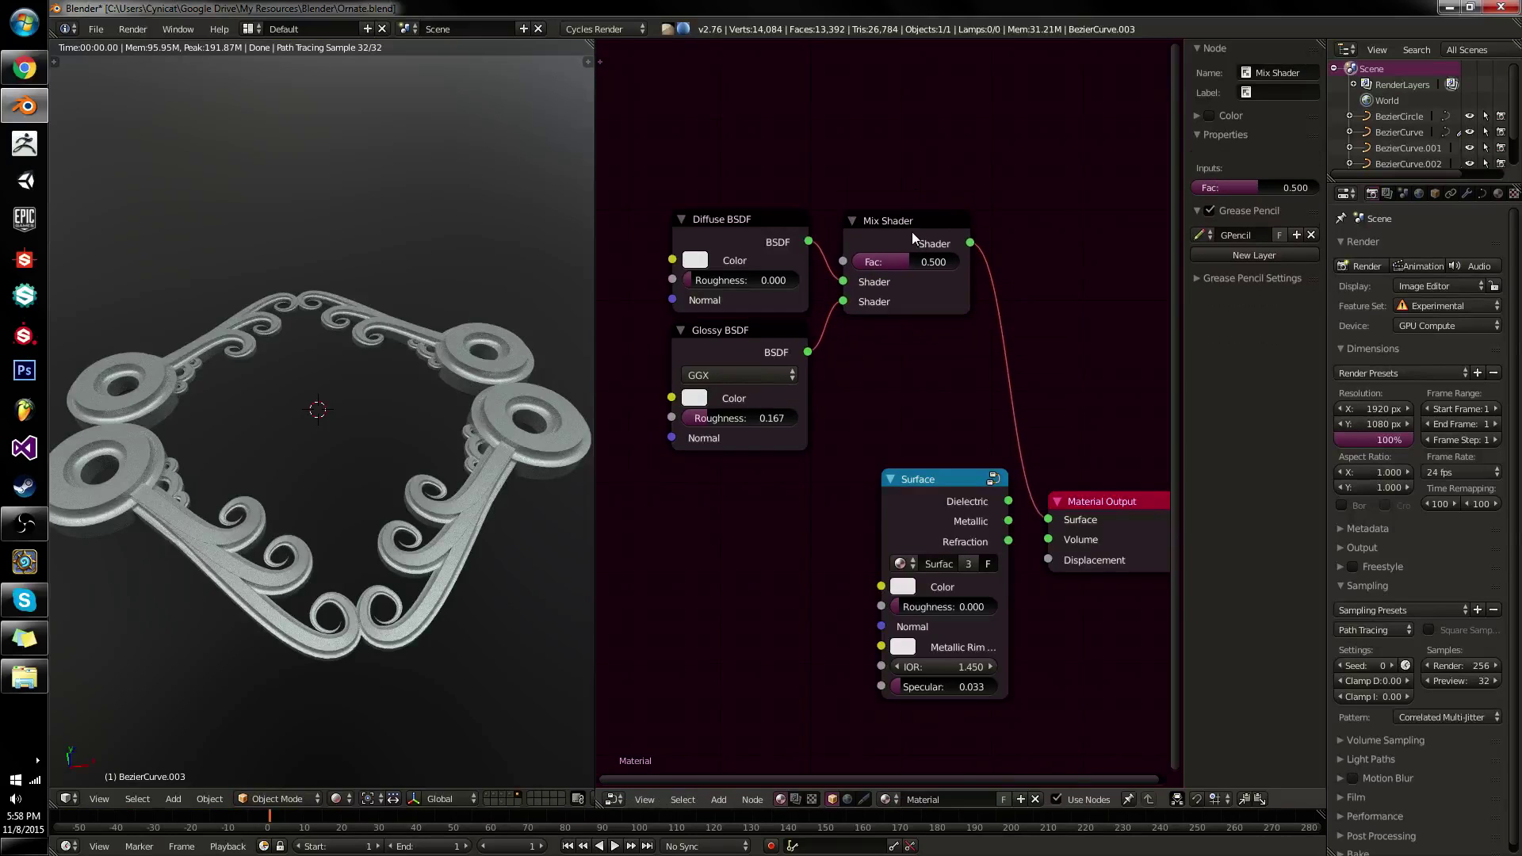
{"action": "key", "text": "b"}
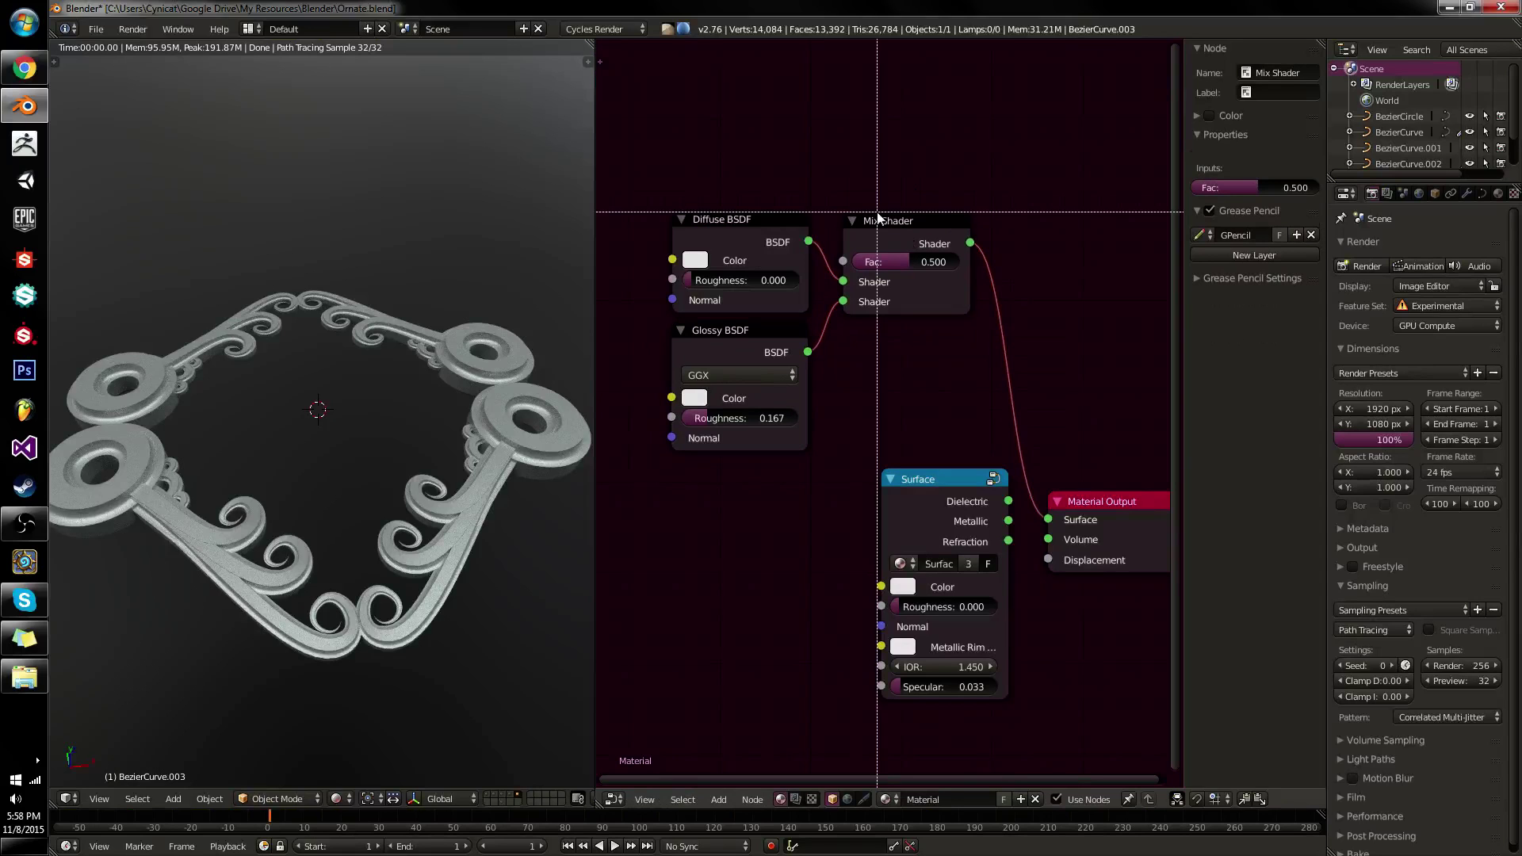
{"action": "left_click_drag", "start_coordinate": [876, 212], "coordinate": [828, 366]}
{"action": "key", "text": "g"}
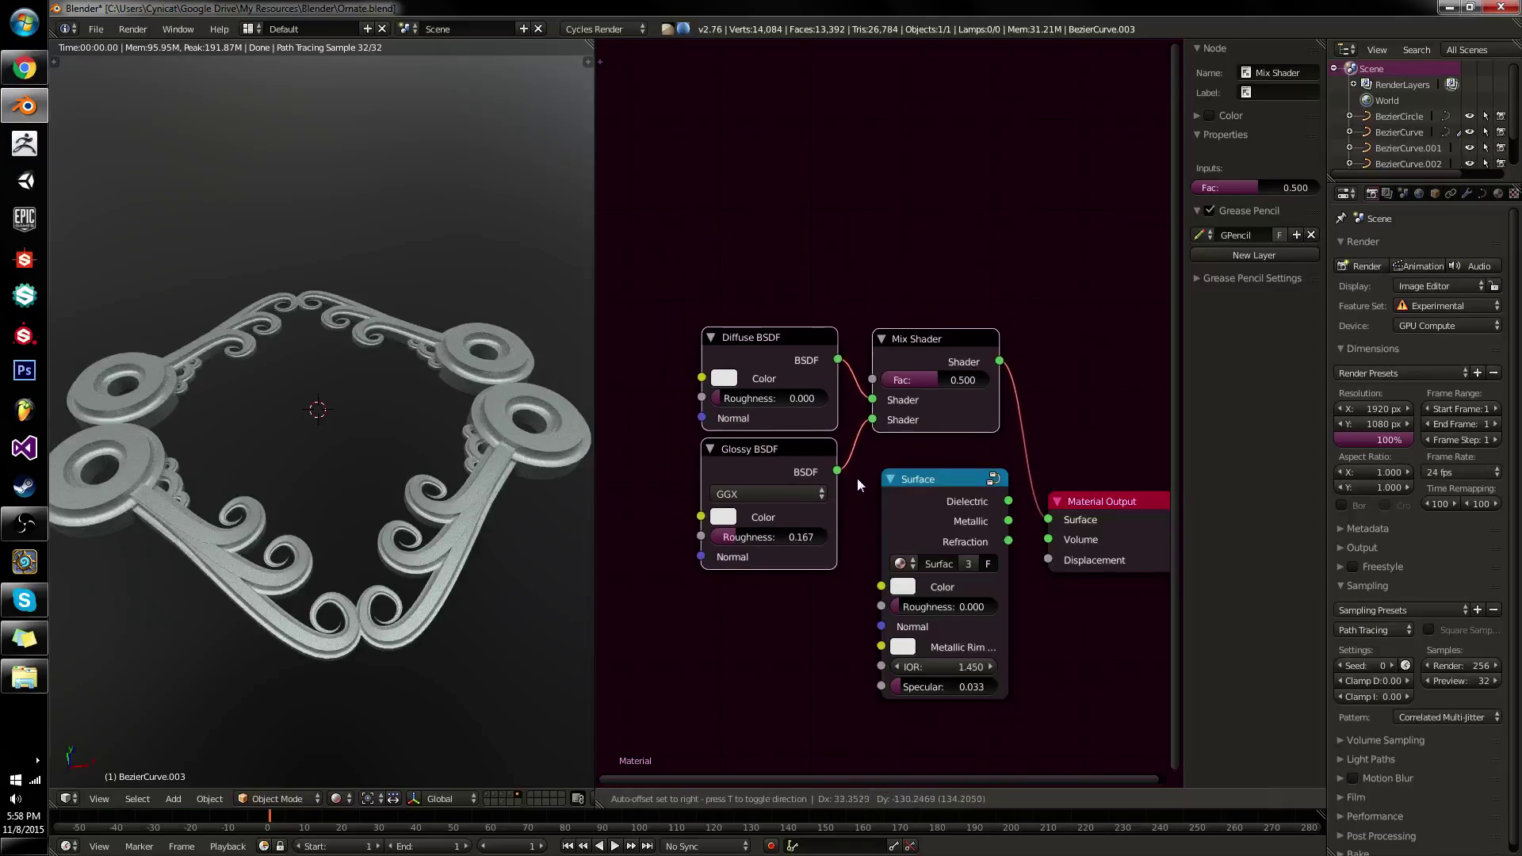
{"action": "key", "text": "y"}
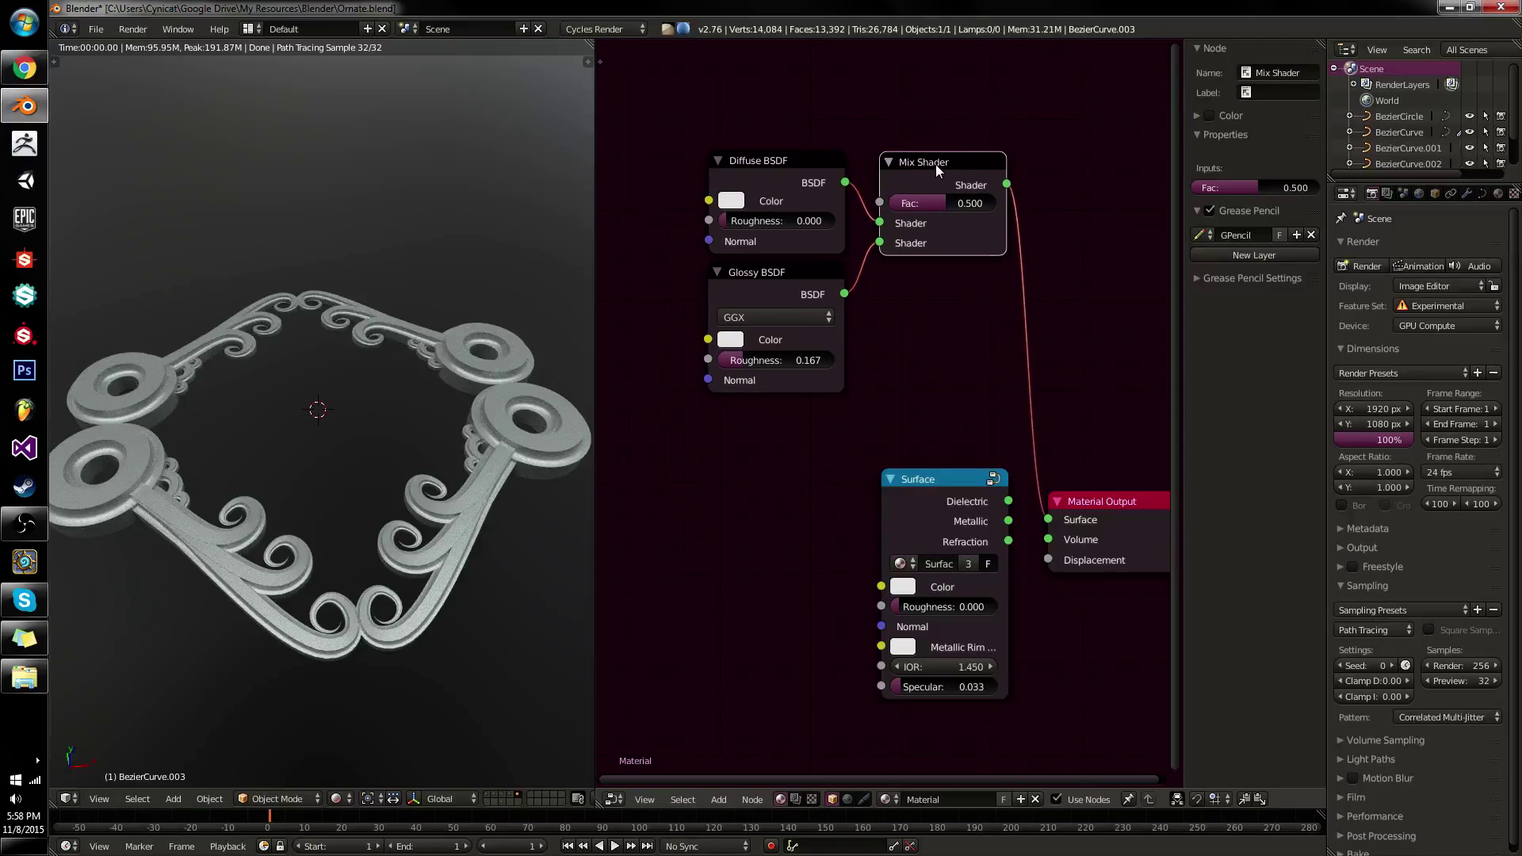
Move the Mix Shader slightly downward beside the two BSDF nodes.
{"action": "left_click", "coordinate": [937, 171]}
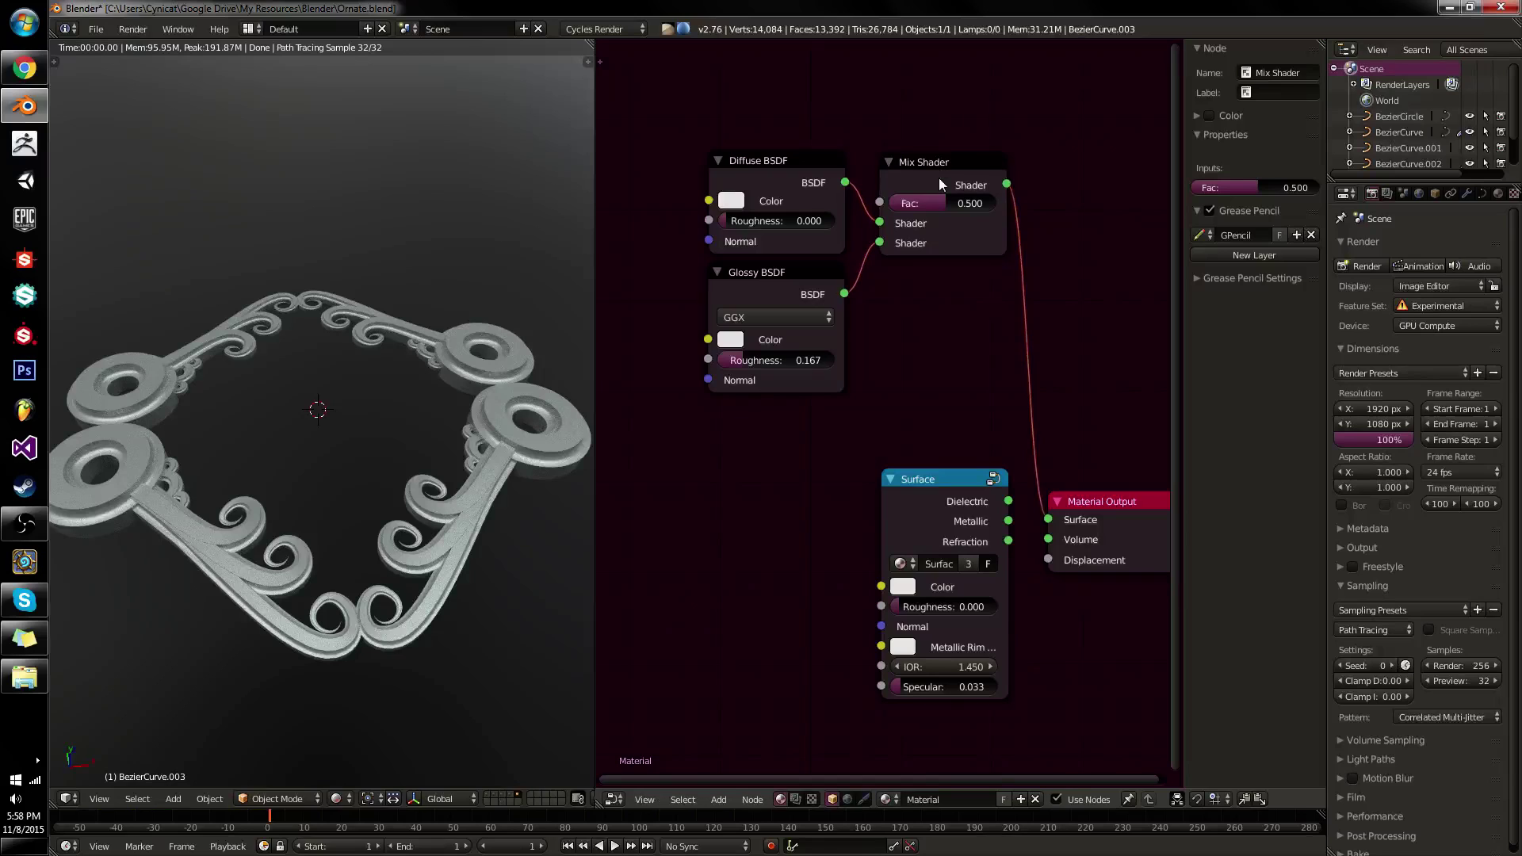
{"action": "key", "text": "g"}
{"action": "key", "text": "y"}
{"action": "left_click", "coordinate": [935, 189]}
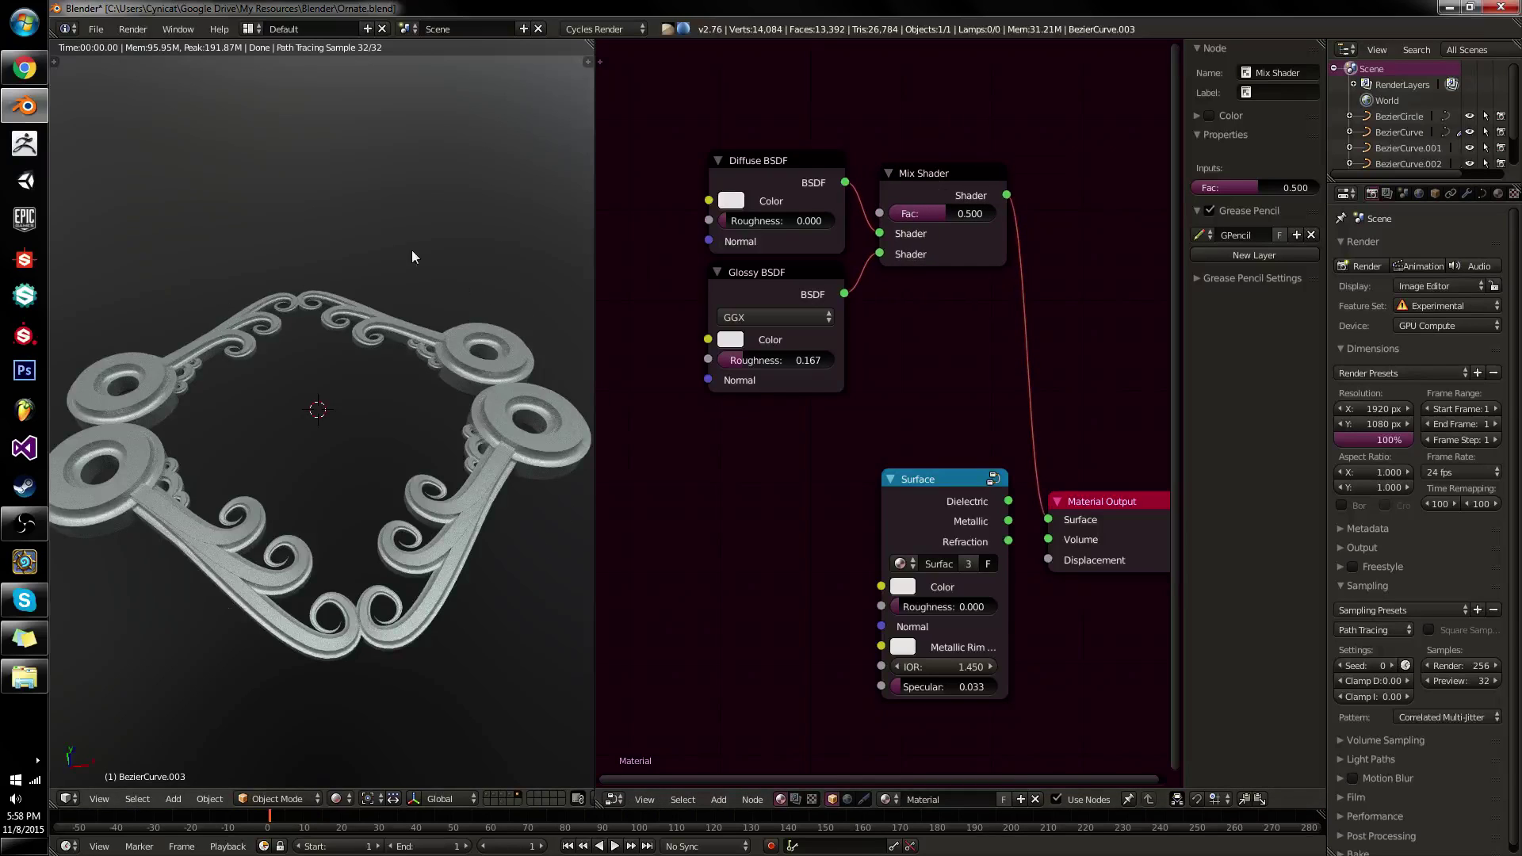
Delete the Mix Shader together with the Diffuse and Glossy BSDF nodes linked to it.
{"action": "middle_click_drag", "start_coordinate": [576, 524], "coordinate": [632, 439]}
{"action": "right_click", "coordinate": [921, 181]}
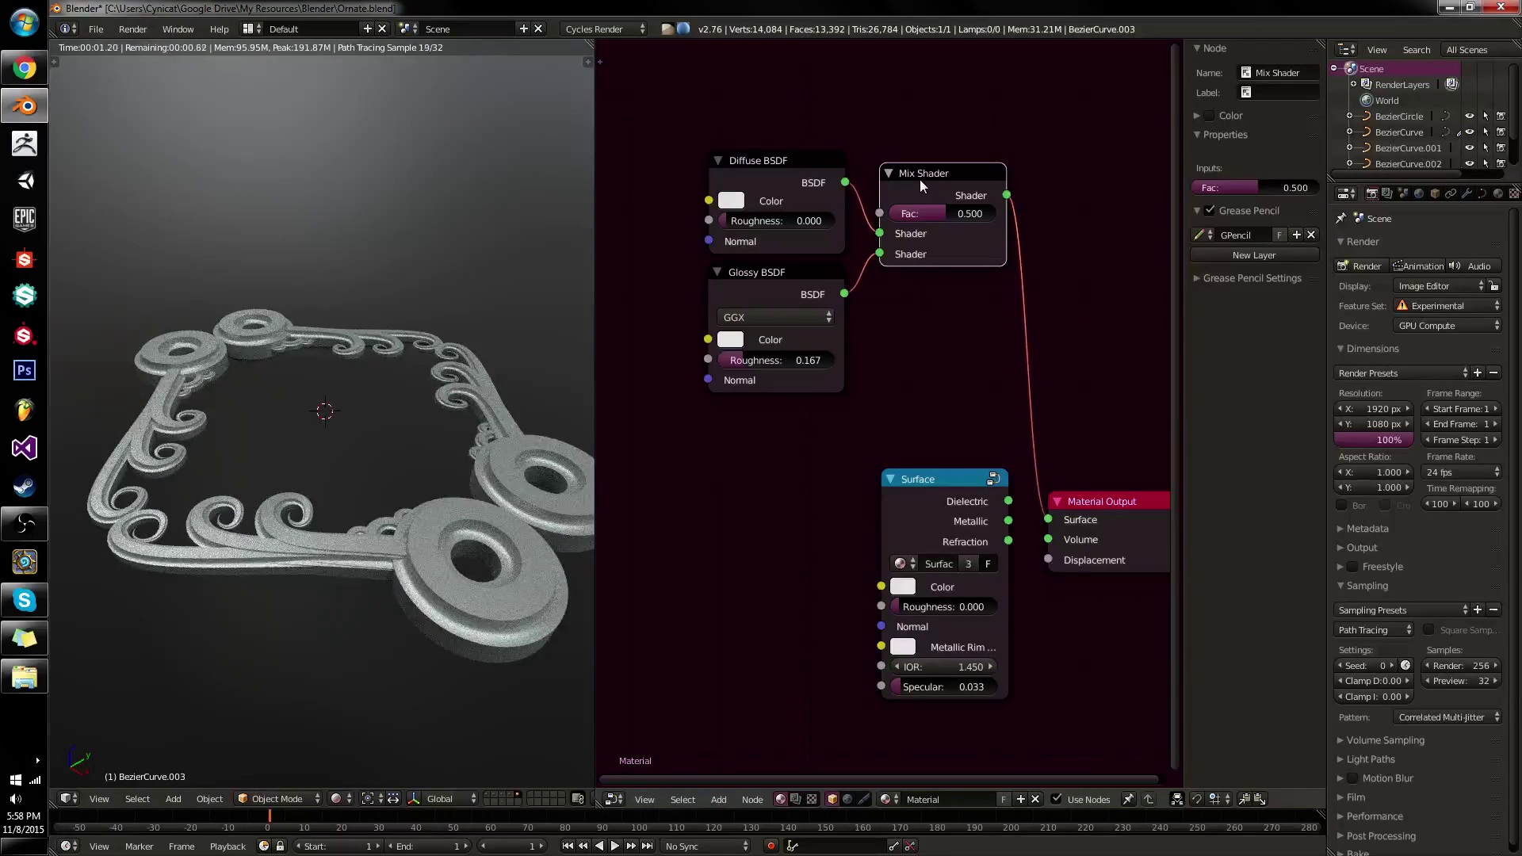
{"action": "key", "text": "l"}
{"action": "key", "text": "x"}
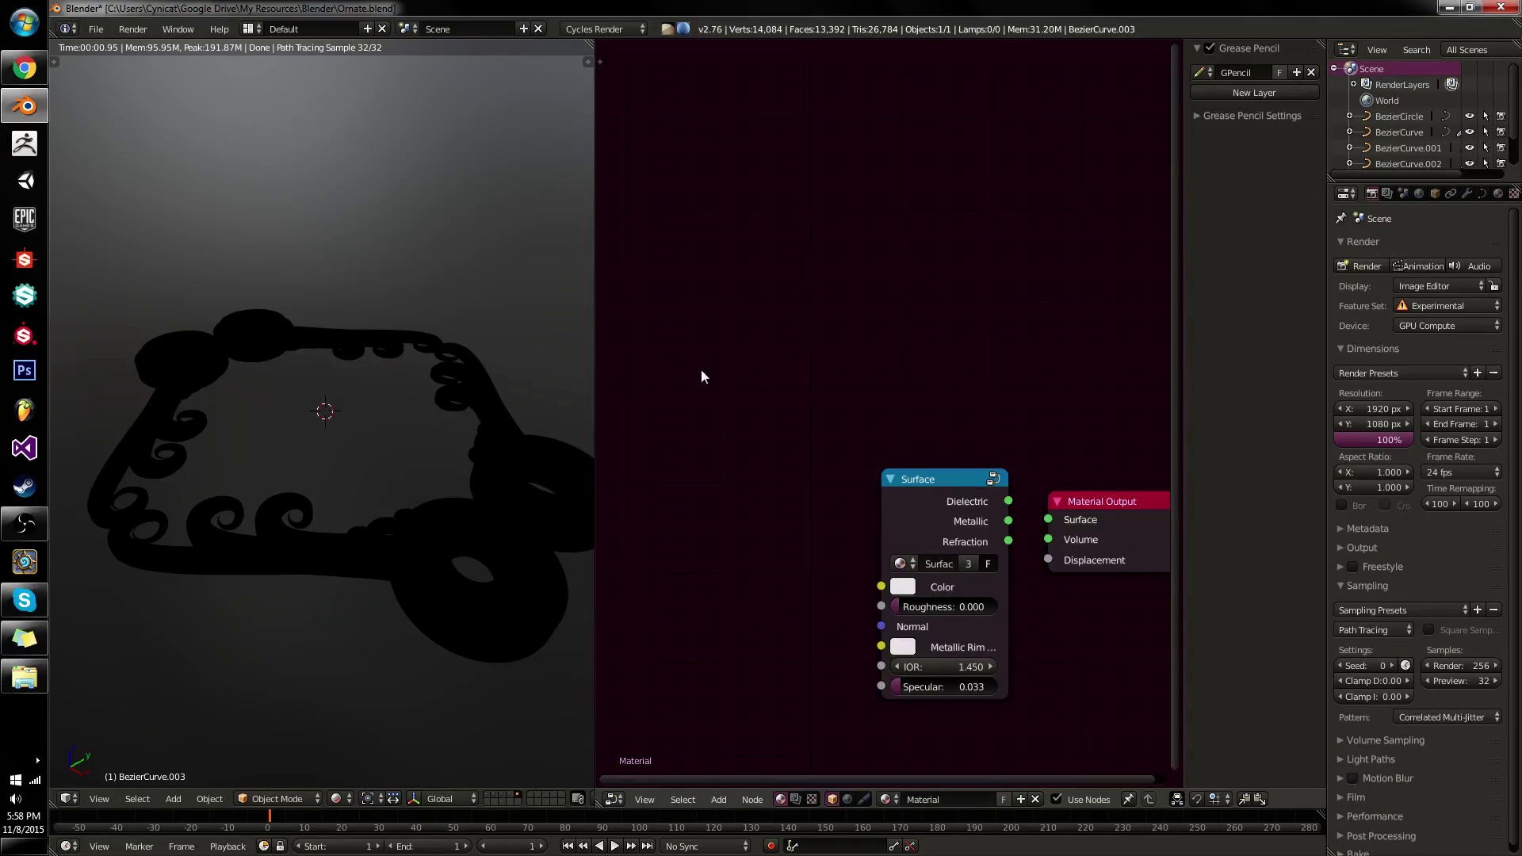
Preview the Surface group's Dielectric, Metallic and Refraction outputs in turn through the Material Output.
{"action": "key", "text": "KP_7"}
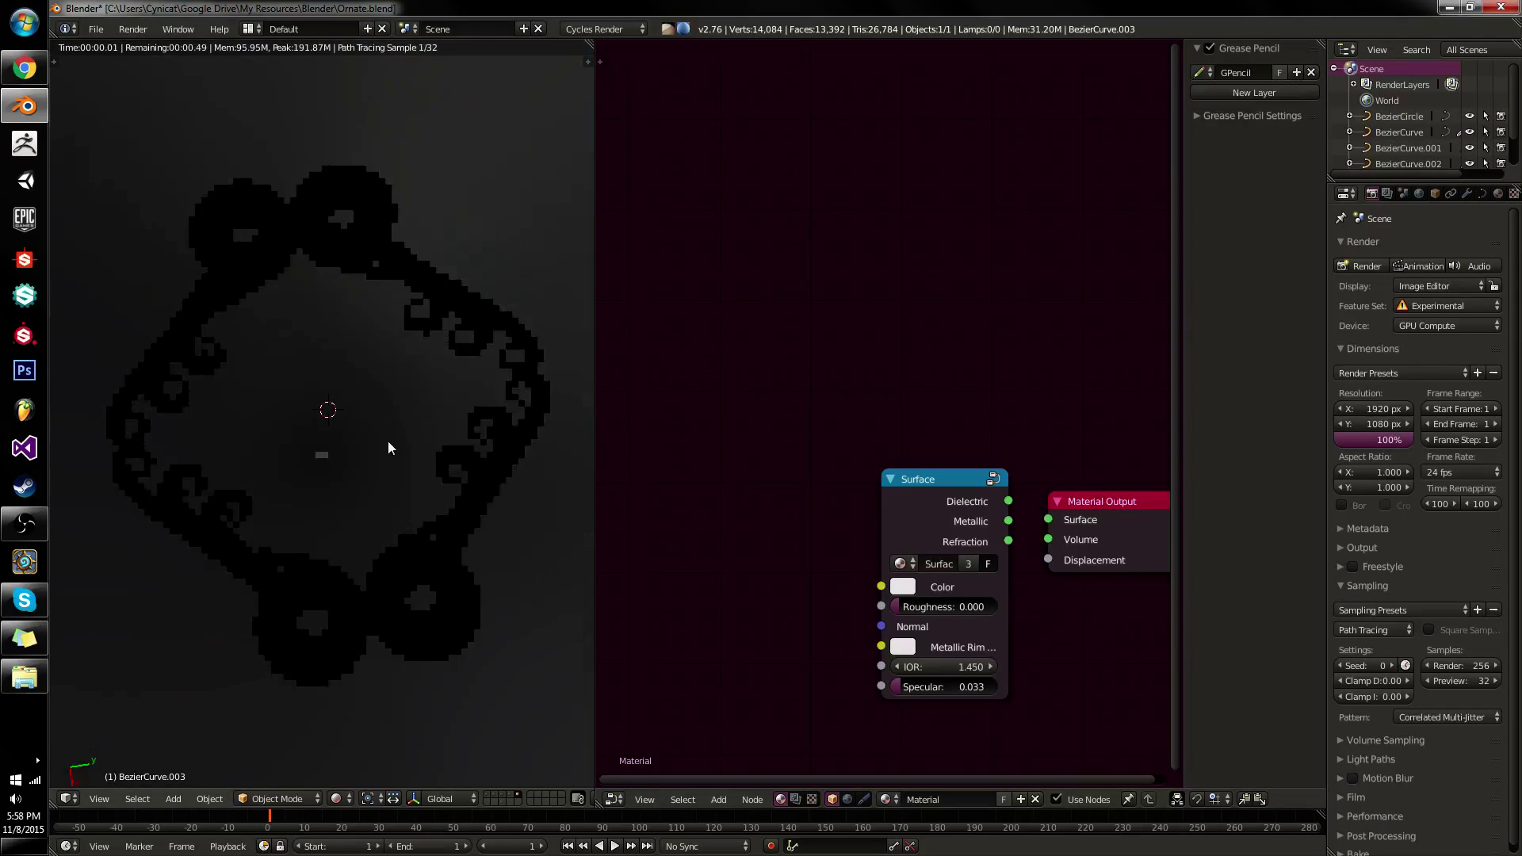
{"action": "scroll", "coordinate": [393, 440], "scroll_direction": "up", "scroll_amount": 3}
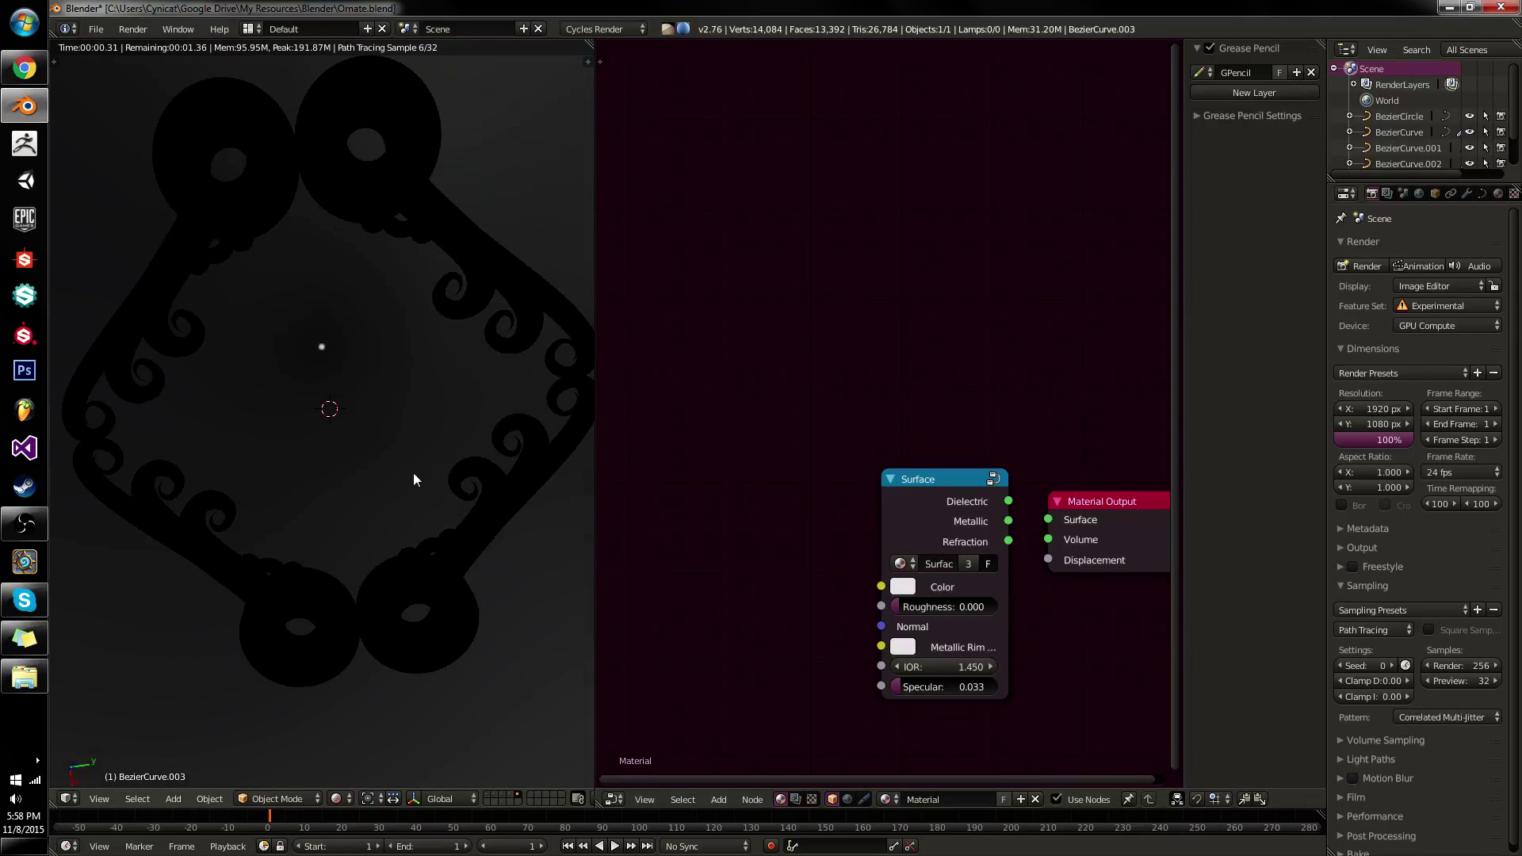
{"action": "middle_click_drag", "start_coordinate": [432, 497], "coordinate": [370, 560]}
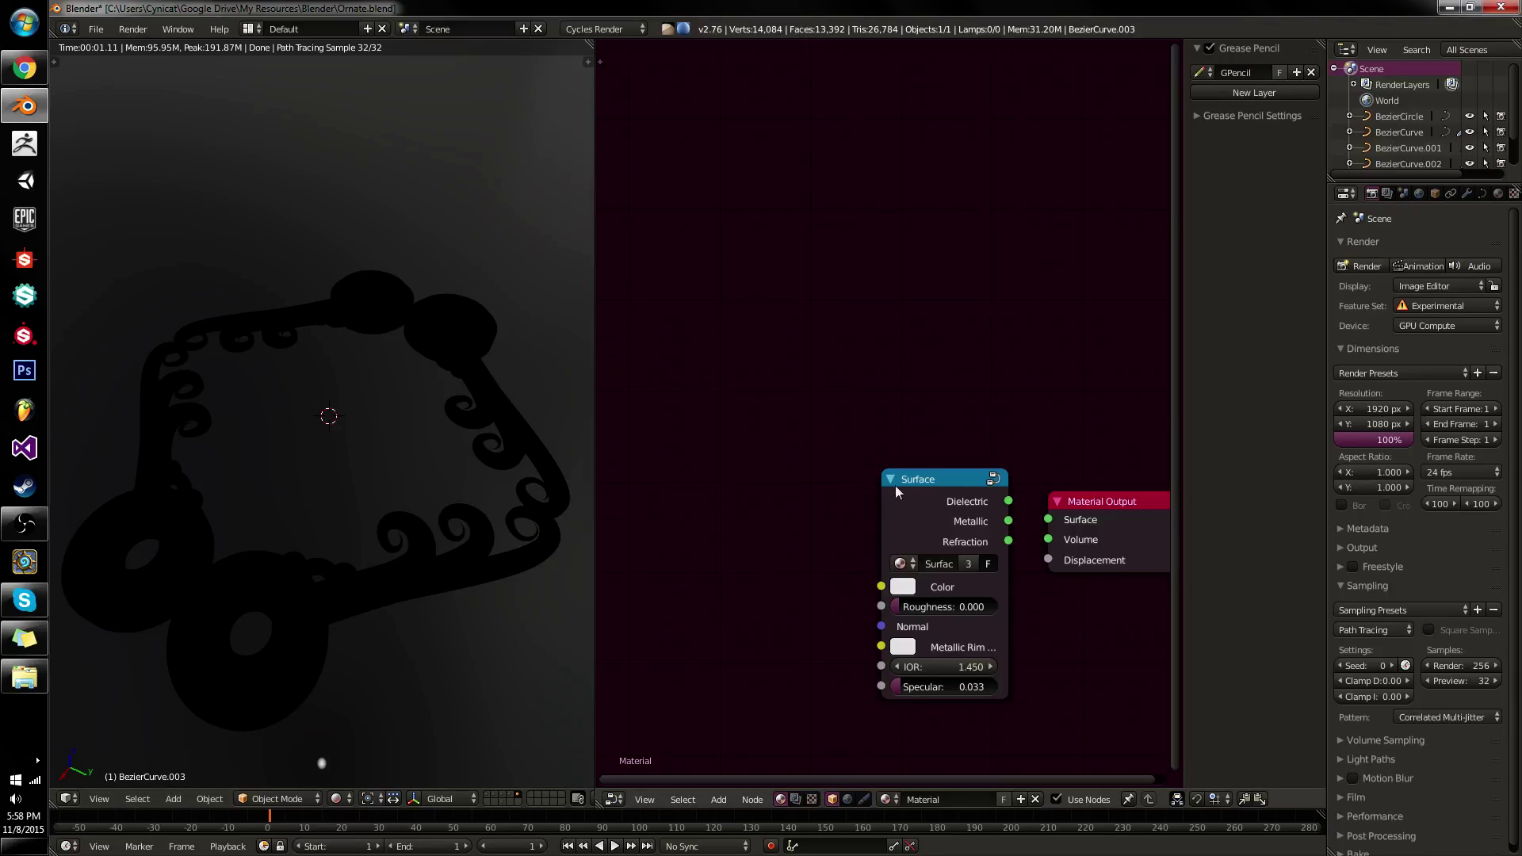
{"action": "left_click", "coordinate": [940, 492], "text": "ctrl+shift"}
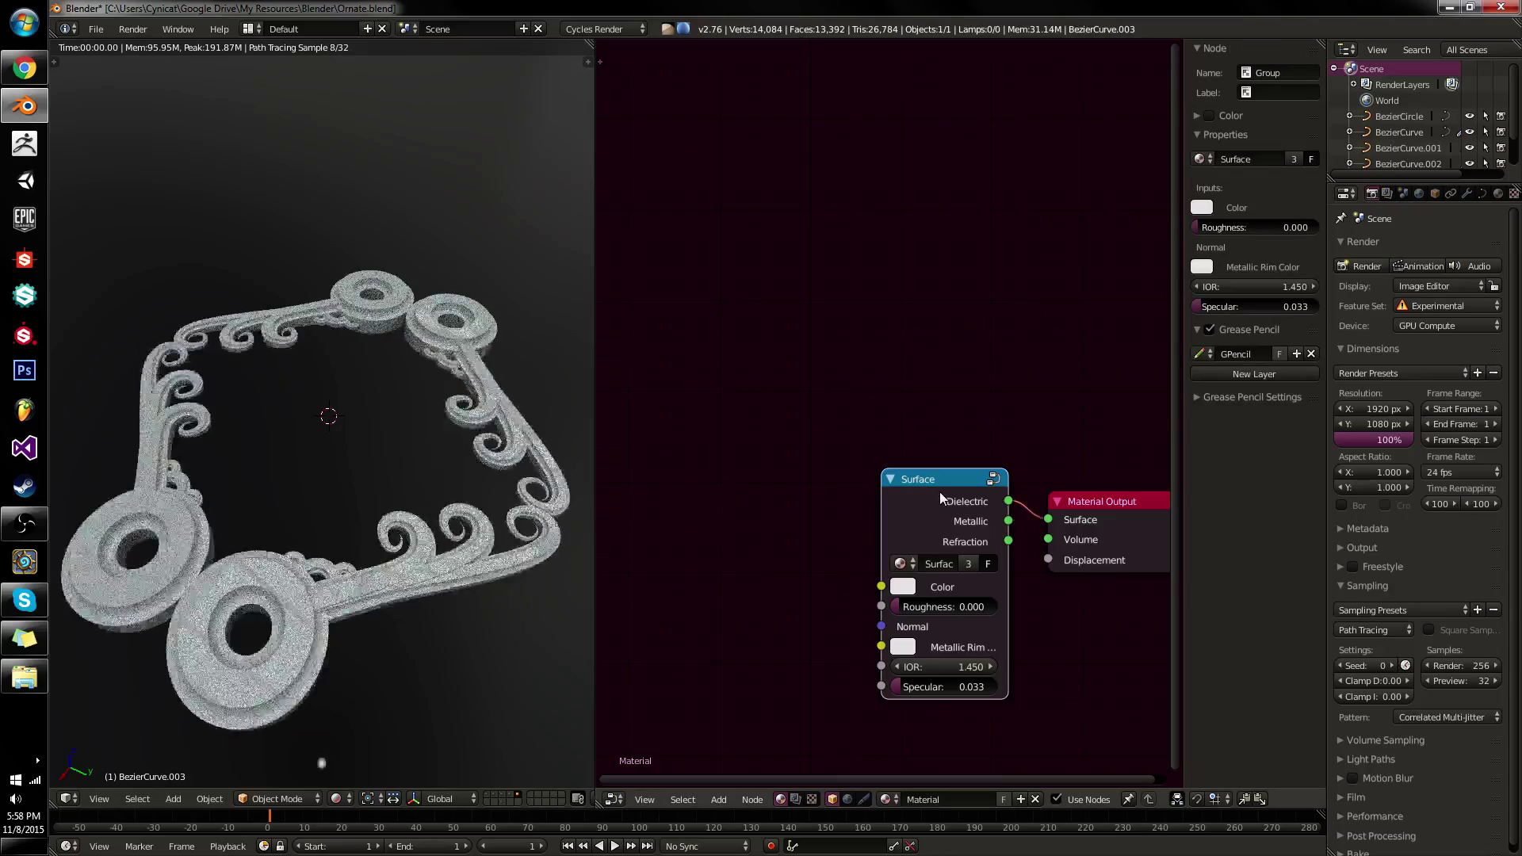
{"action": "left_click", "coordinate": [940, 492], "text": "ctrl+shift"}
{"action": "left_click", "coordinate": [940, 492], "text": "ctrl+shift"}
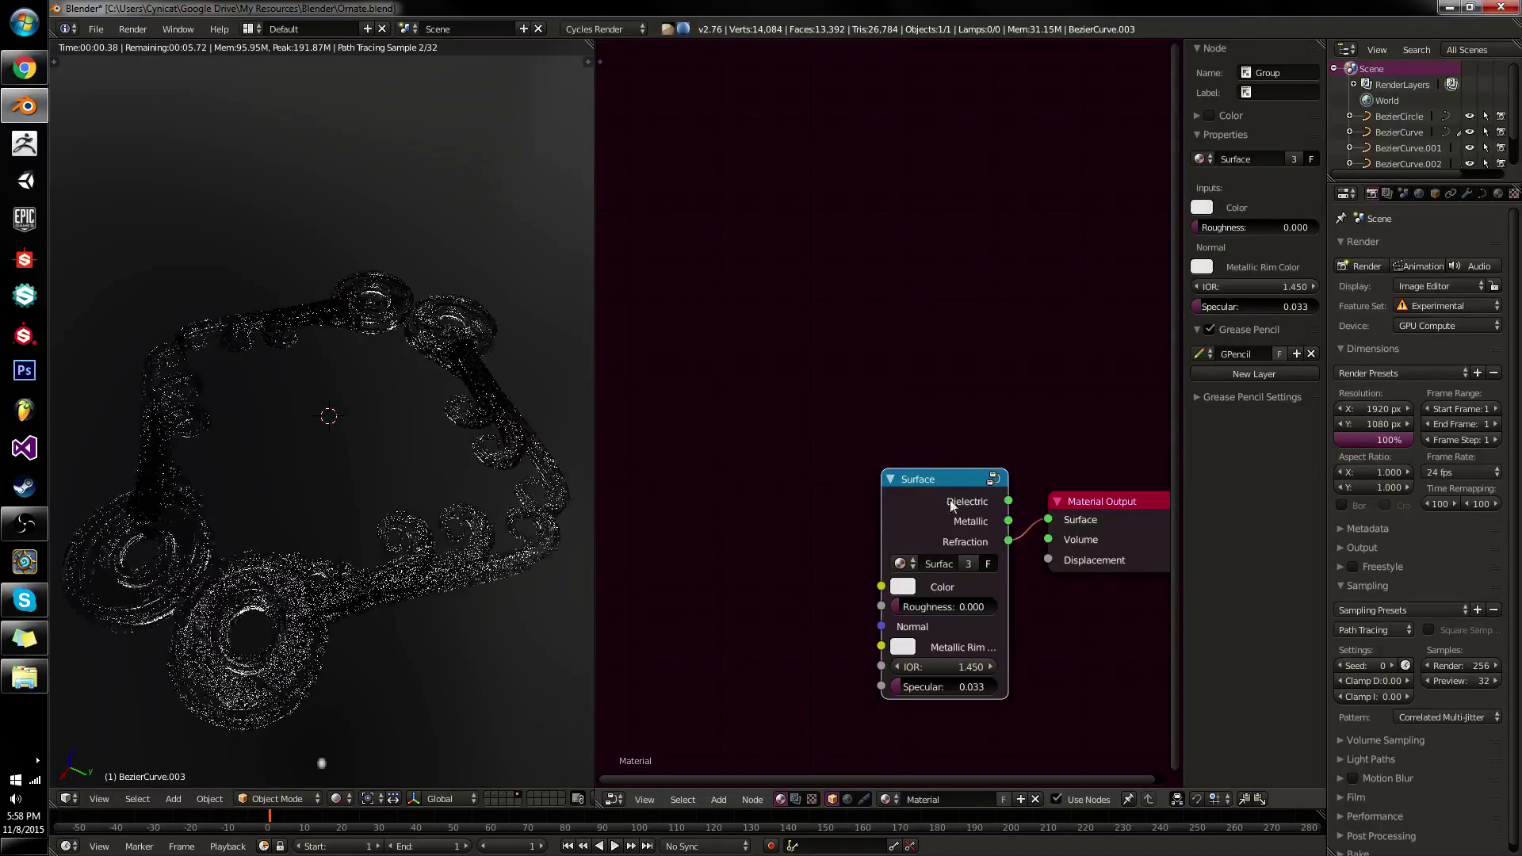
Move the Surface group farther from the Material Output, and cycle its linked output back to Dielectric.
{"action": "left_click_drag", "start_coordinate": [940, 492], "coordinate": [738, 492]}
{"action": "left_click", "coordinate": [761, 492], "text": "ctrl+shift"}
{"action": "left_click", "coordinate": [761, 492], "text": "ctrl+shift"}
{"action": "left_click", "coordinate": [761, 492], "text": "ctrl+shift"}
{"action": "left_click", "coordinate": [760, 492], "text": "ctrl+shift"}
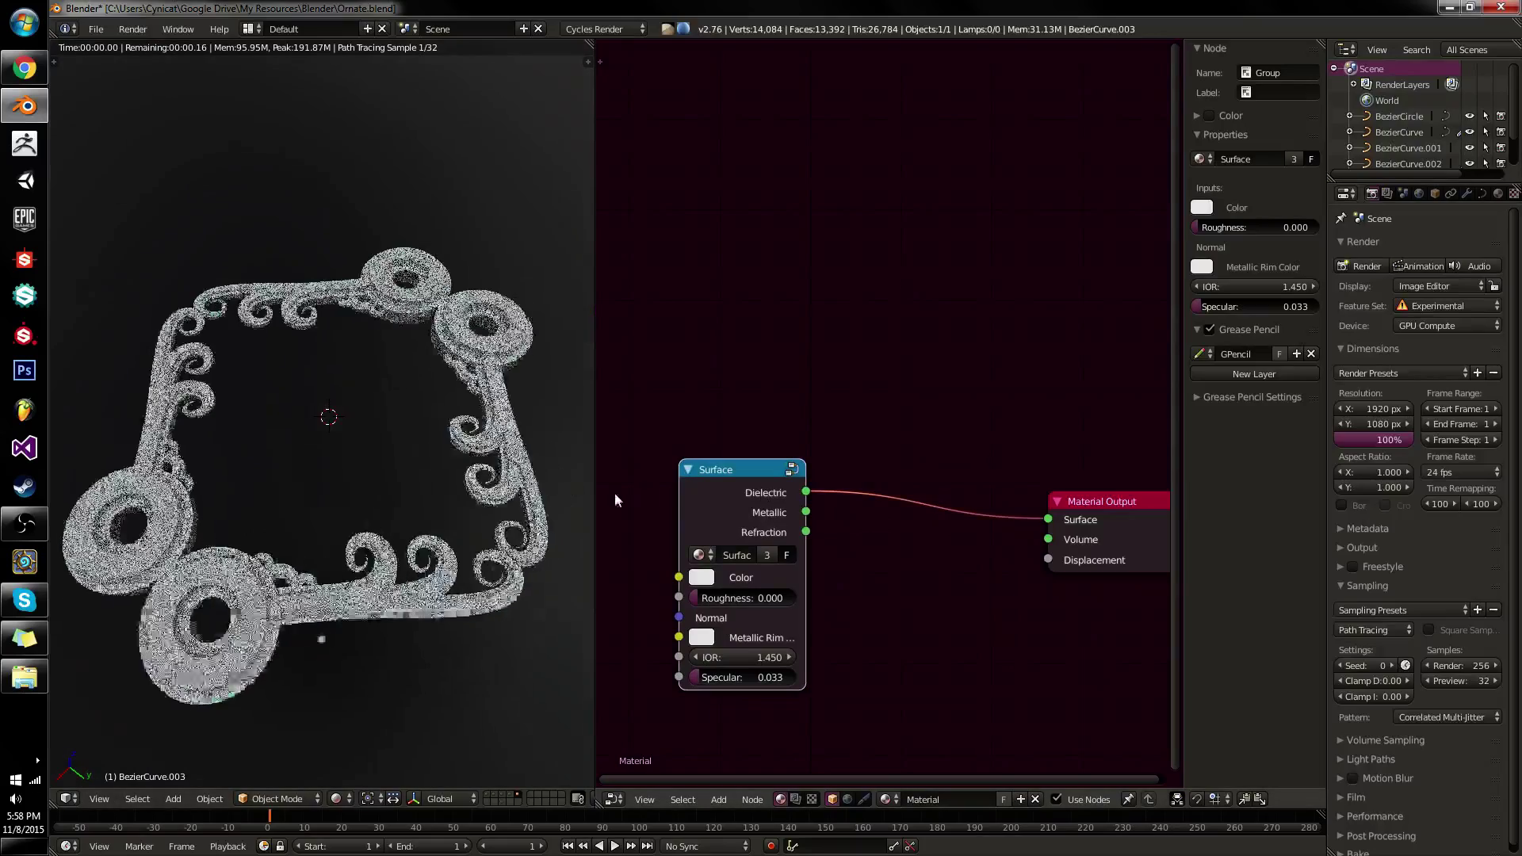
Move the Surface group next to the Material Output, and cycle its linked output back to Dielectric.
{"action": "scroll", "coordinate": [436, 496], "scroll_direction": "up", "scroll_amount": 5}
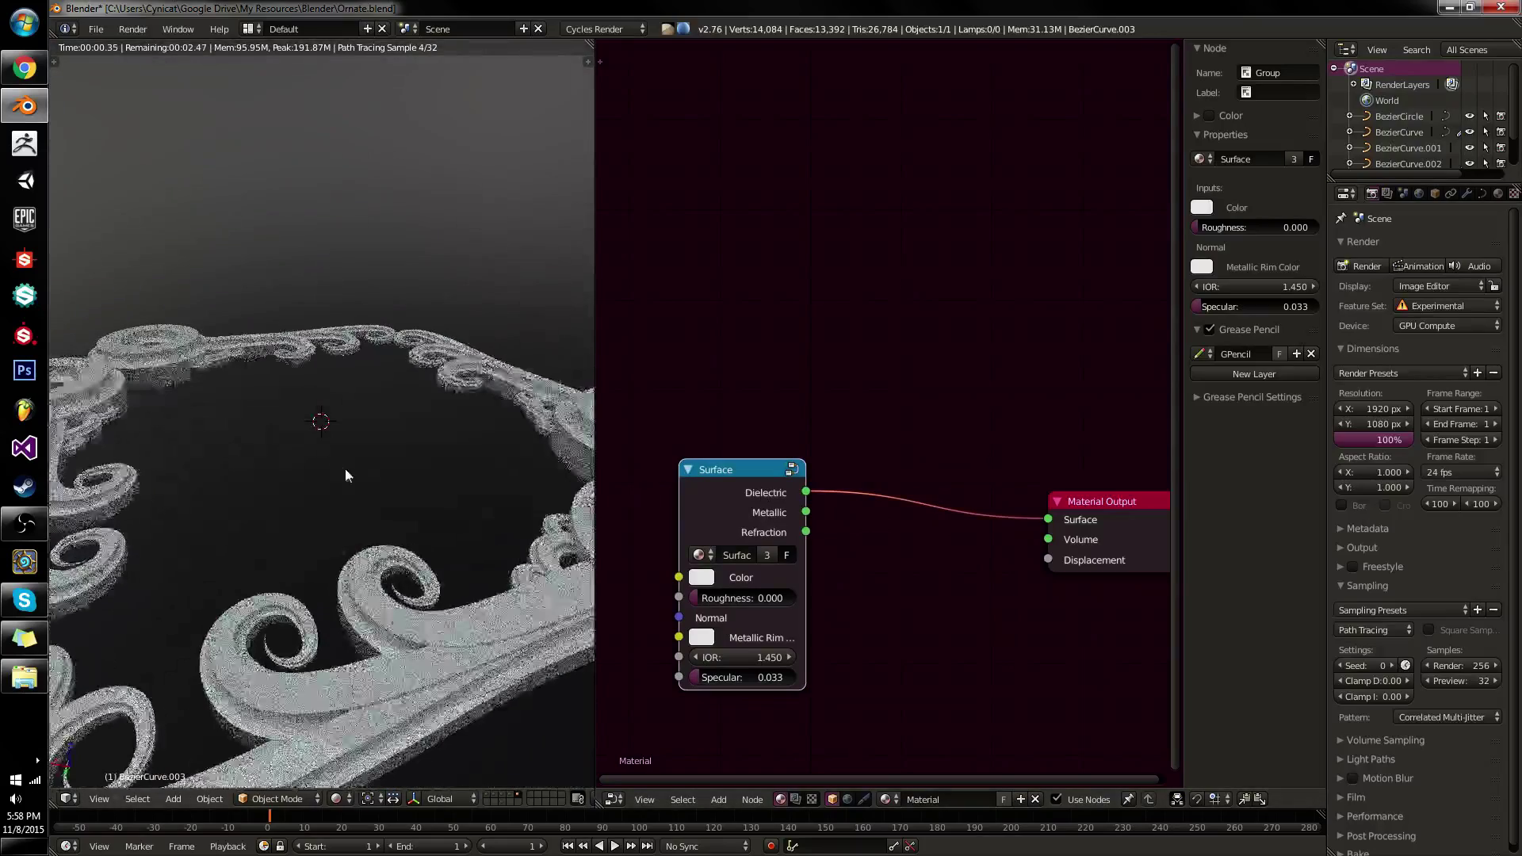
{"action": "left_click_drag", "start_coordinate": [741, 477], "coordinate": [920, 478]}
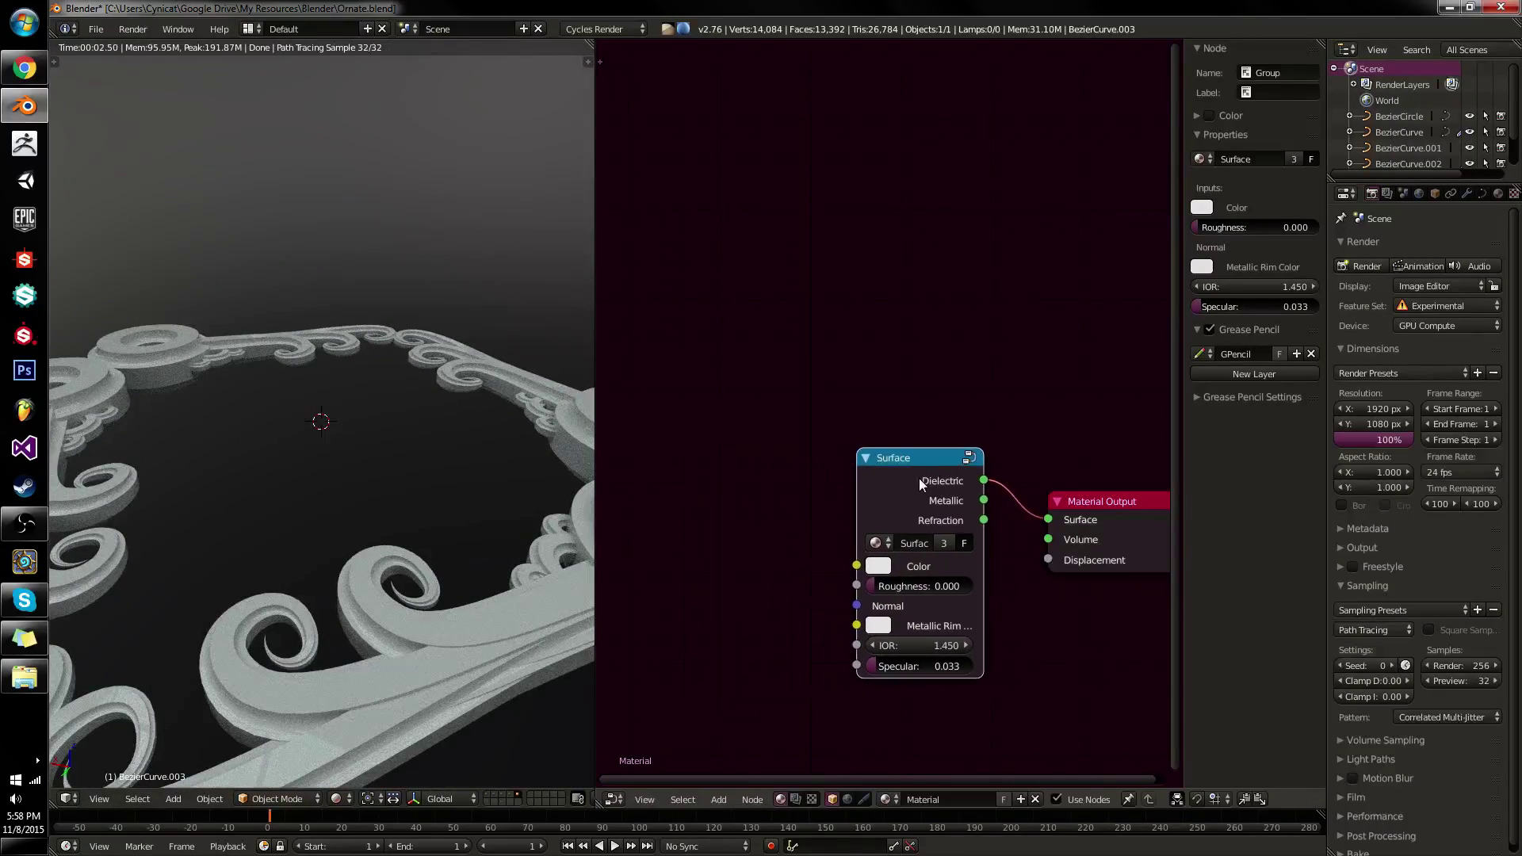
{"action": "left_click", "coordinate": [919, 478], "text": "ctrl+shift"}
{"action": "left_click", "coordinate": [920, 477], "text": "ctrl+shift"}
{"action": "left_click", "coordinate": [920, 475], "text": "ctrl+shift"}
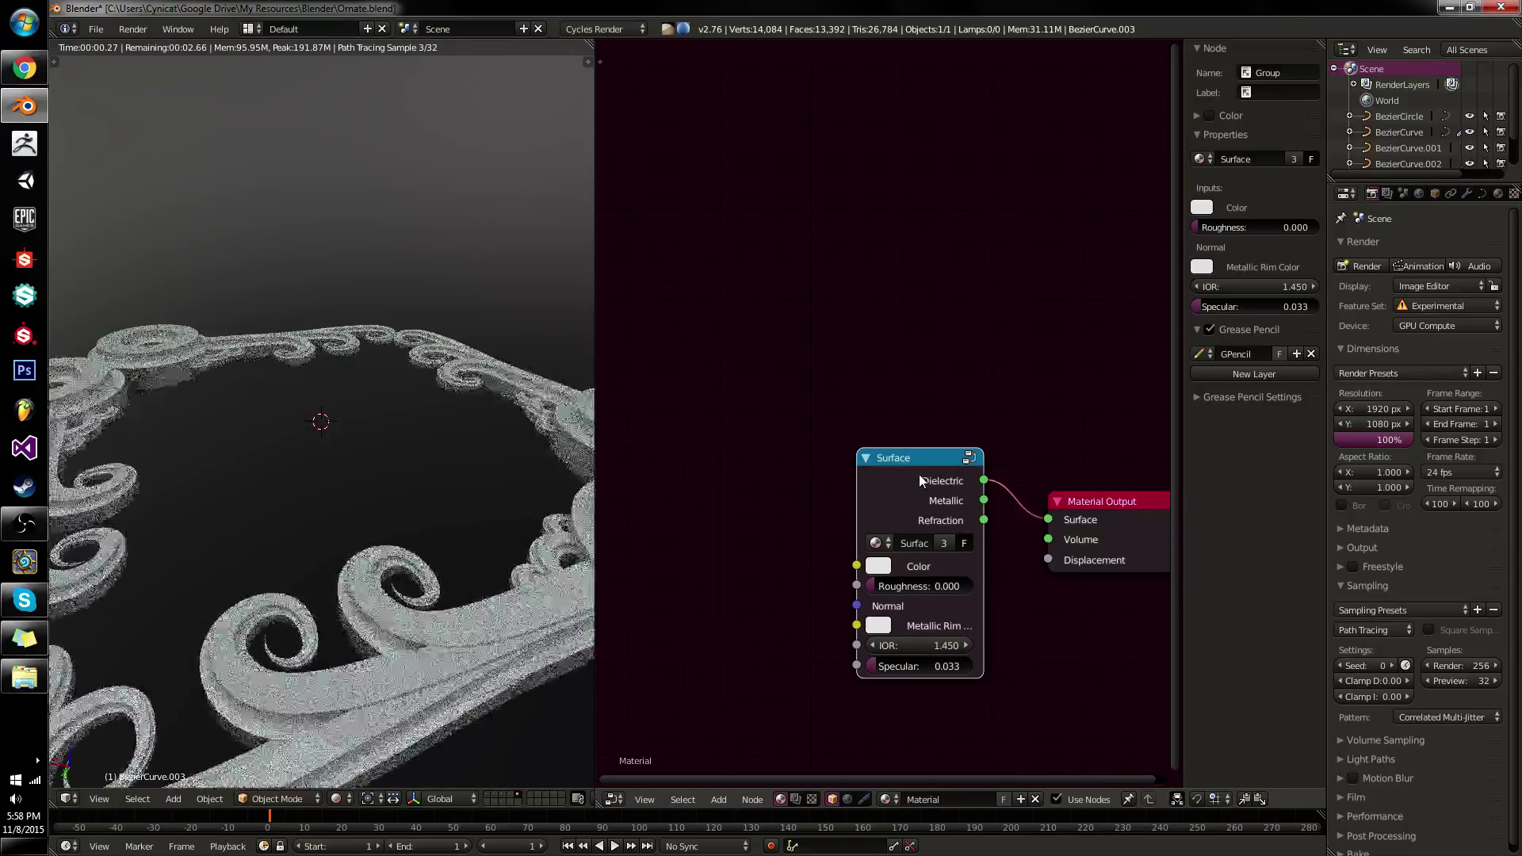
Add a Mix Shader above the Surface group, and place a duplicate after it fed by the first one's output.
{"action": "key", "text": "shift+a"}
{"action": "mouse_move", "coordinate": [788, 339]}
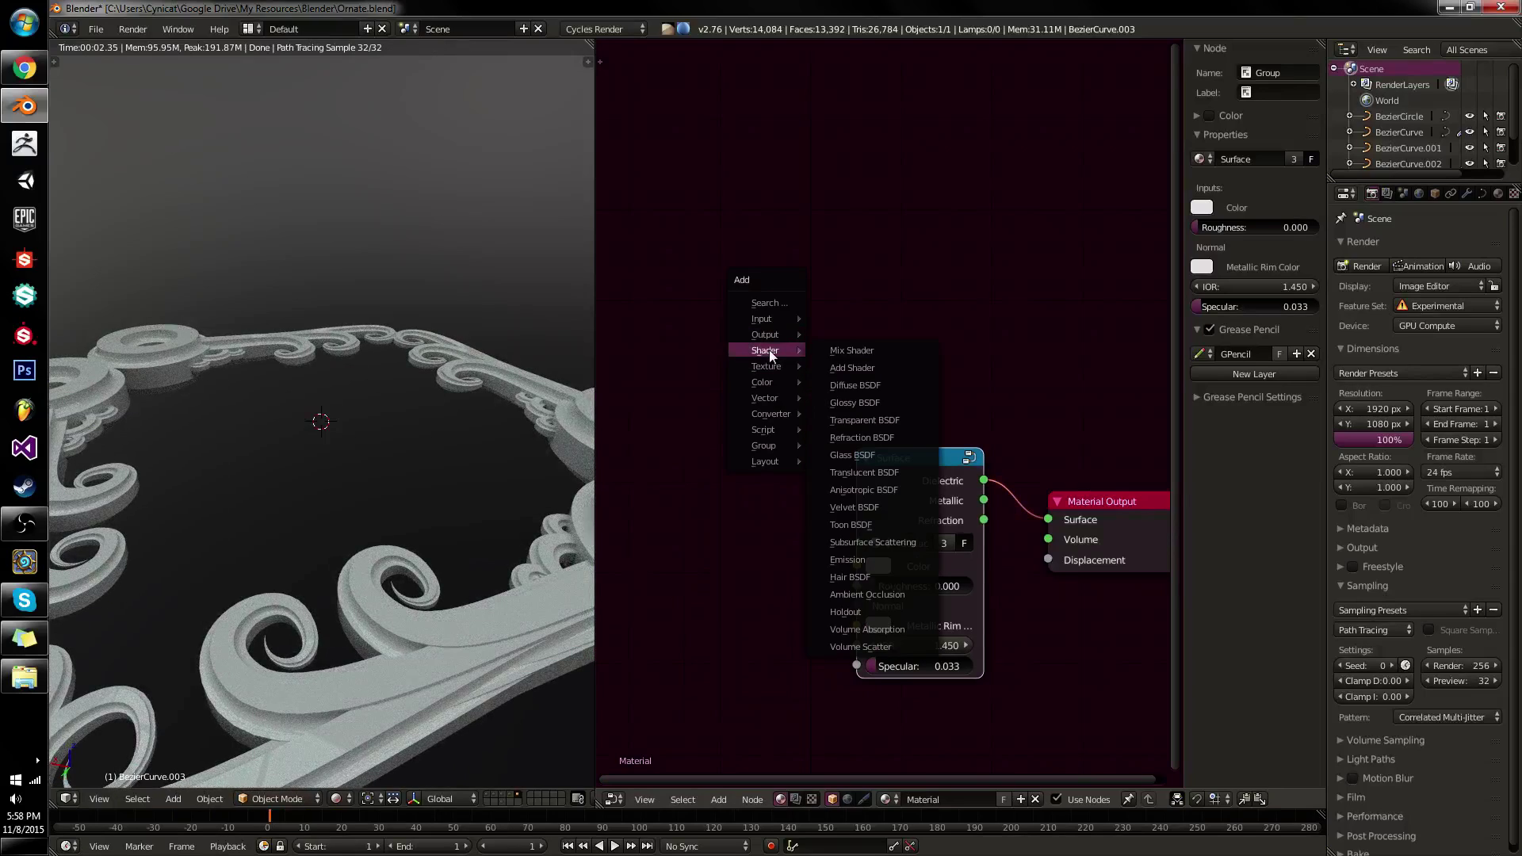
{"action": "left_click", "coordinate": [856, 350]}
{"action": "left_click", "coordinate": [645, 209]}
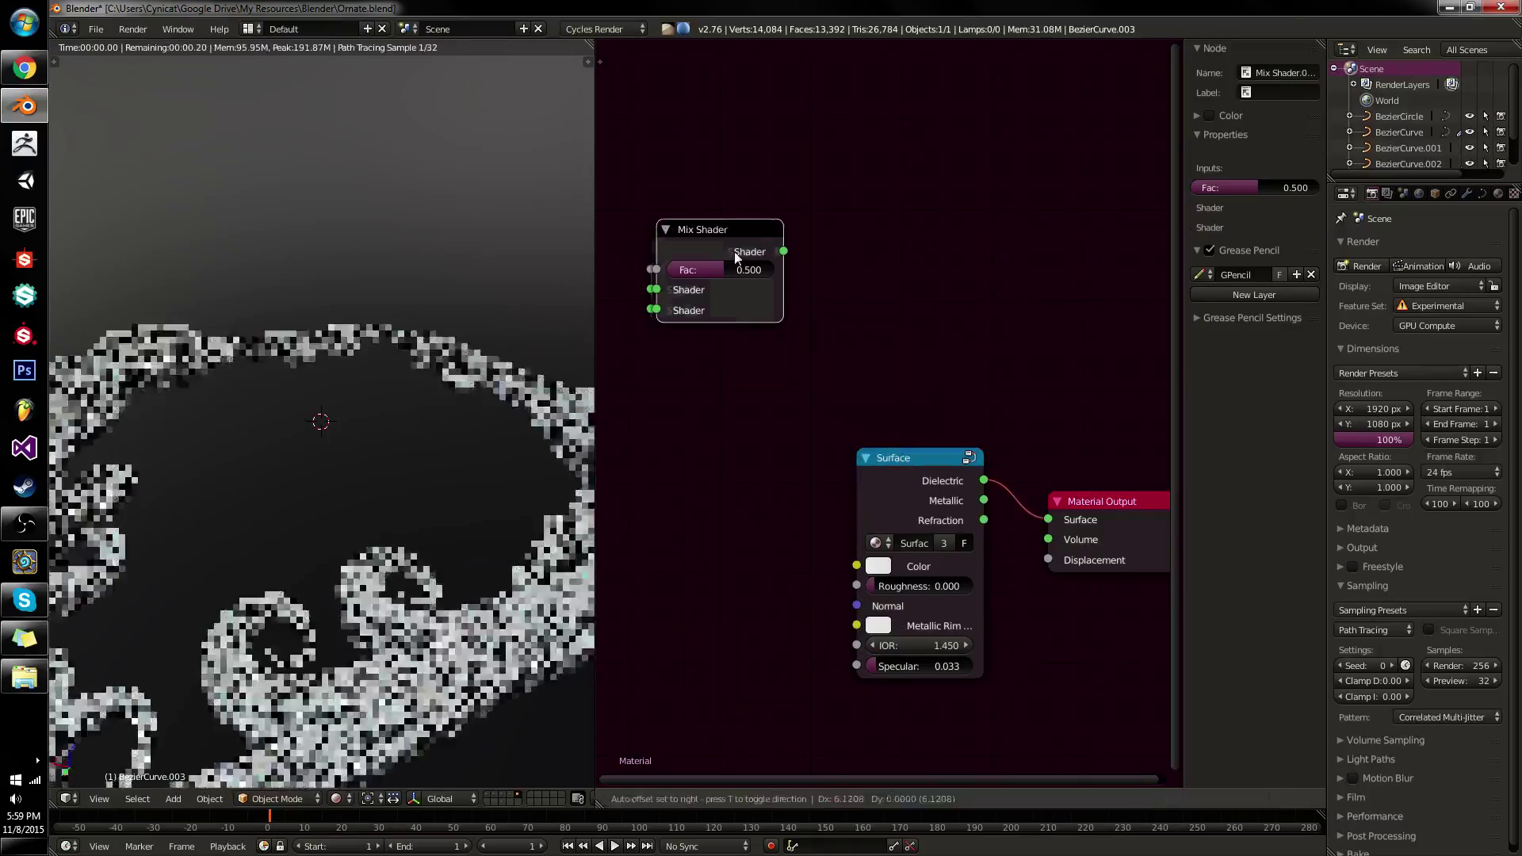
{"action": "key", "text": "shift+d"}
{"action": "left_click", "coordinate": [869, 271]}
{"action": "left_click_drag", "start_coordinate": [773, 254], "coordinate": [878, 260]}
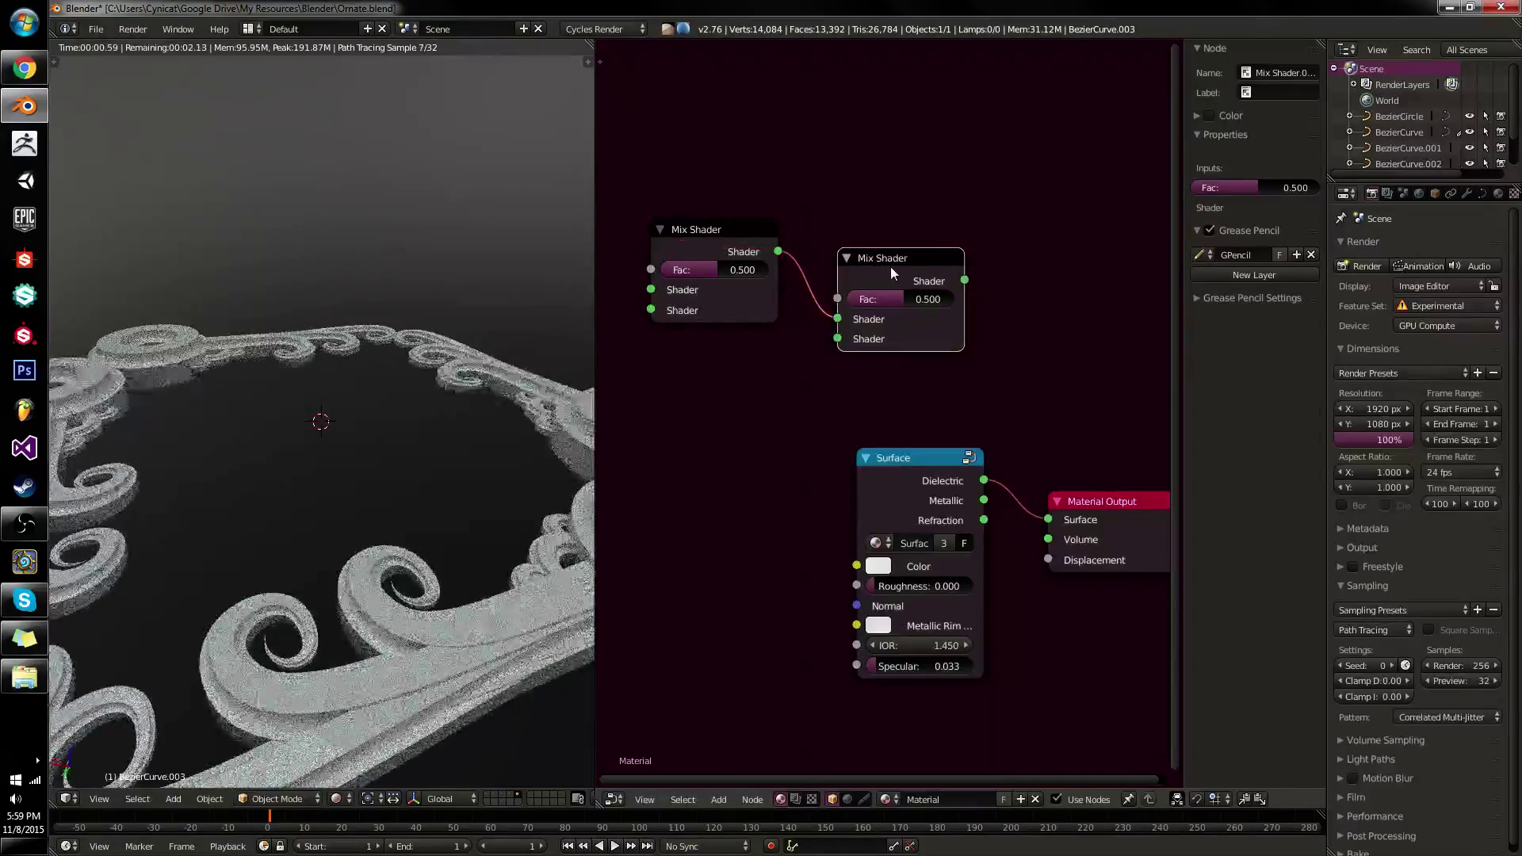
Duplicate a third Mix Shader at the end of the chain, fed only by the second one's output.
{"action": "key", "text": "shift+d"}
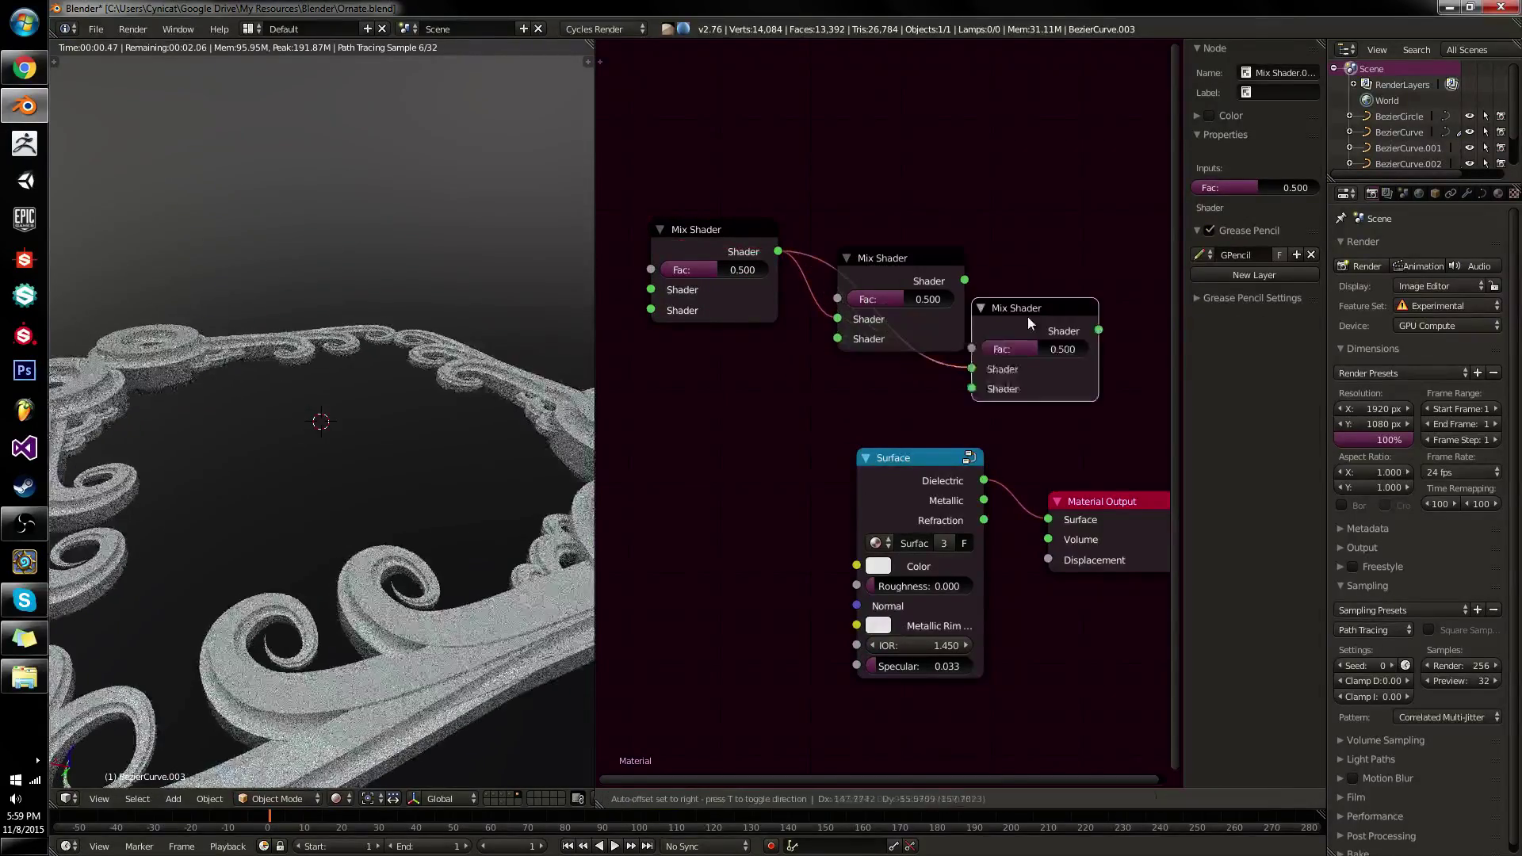
{"action": "left_click", "coordinate": [887, 270]}
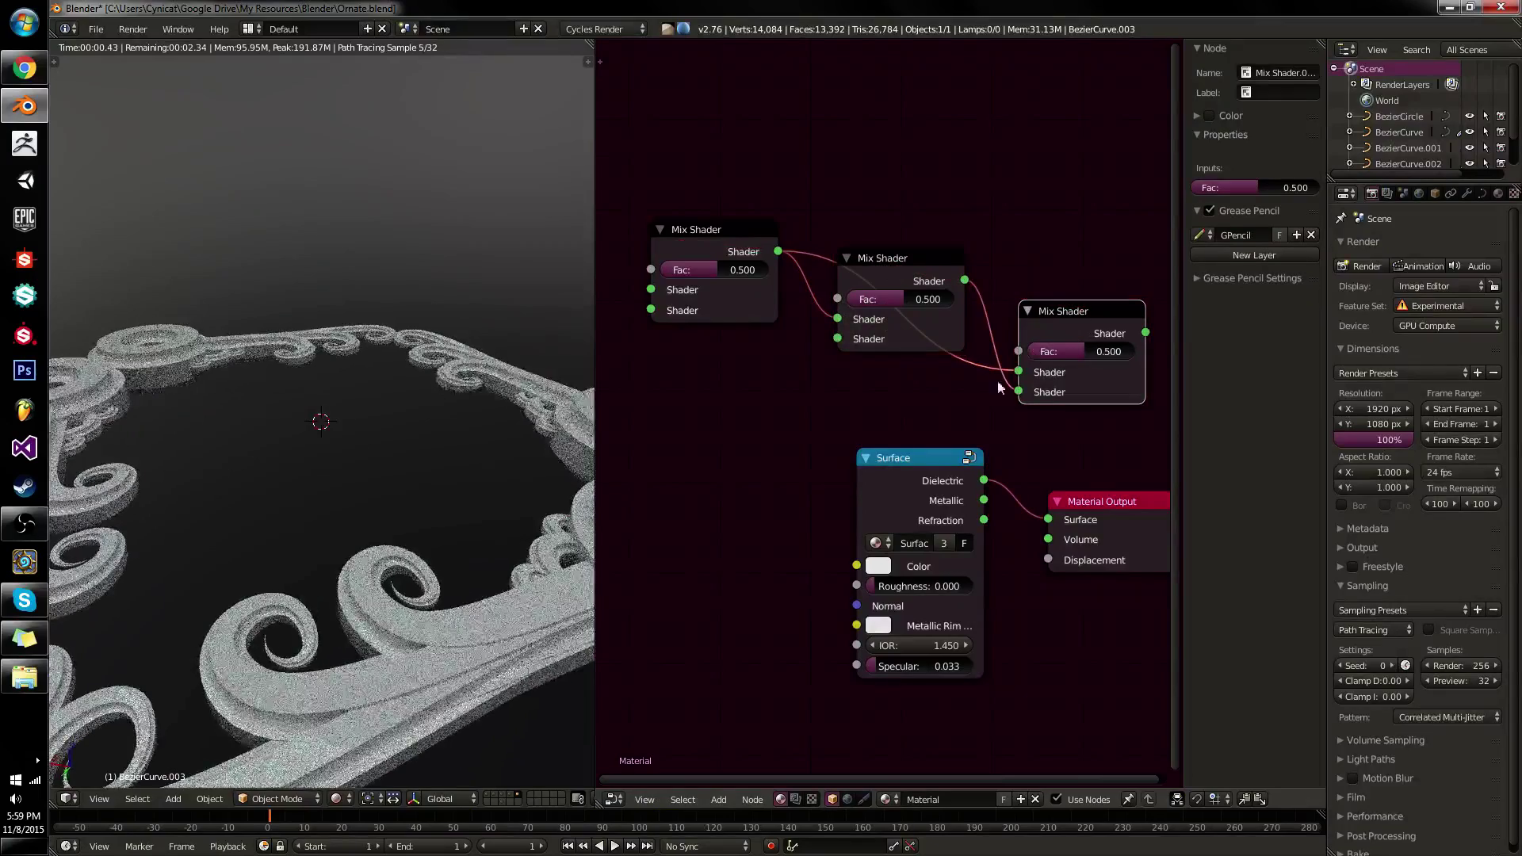
{"action": "left_click_drag", "start_coordinate": [964, 279], "coordinate": [1014, 372]}
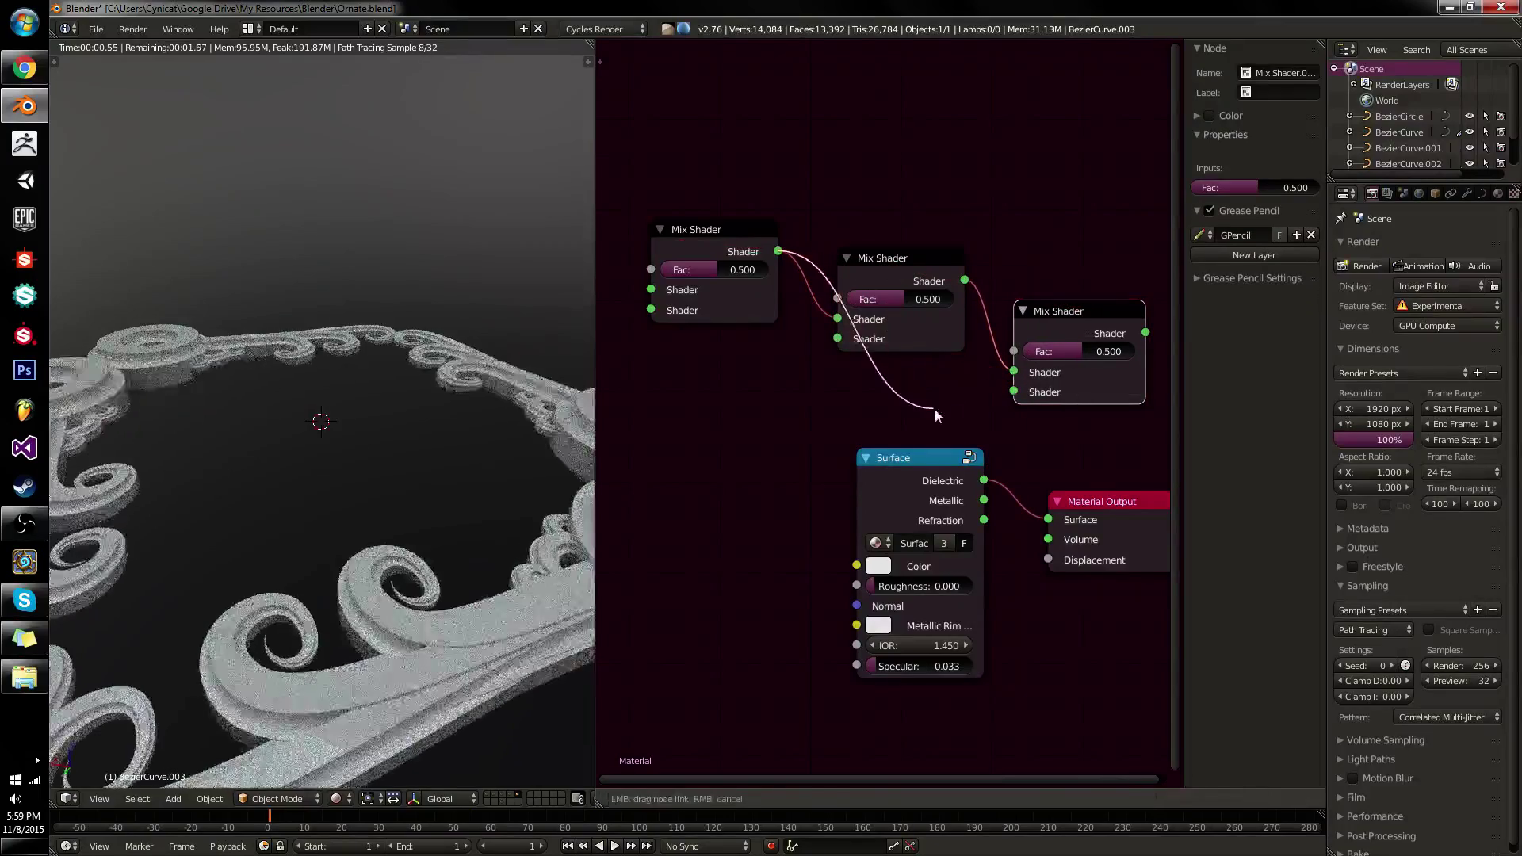
{"action": "left_click_drag", "start_coordinate": [1047, 311], "coordinate": [1039, 301]}
{"action": "key", "text": "Escape"}
{"action": "key", "text": "ctrl+z"}
{"action": "key", "text": "ctrl+z"}
{"action": "key", "text": "ctrl+z"}
{"action": "key", "text": "ctrl+z"}
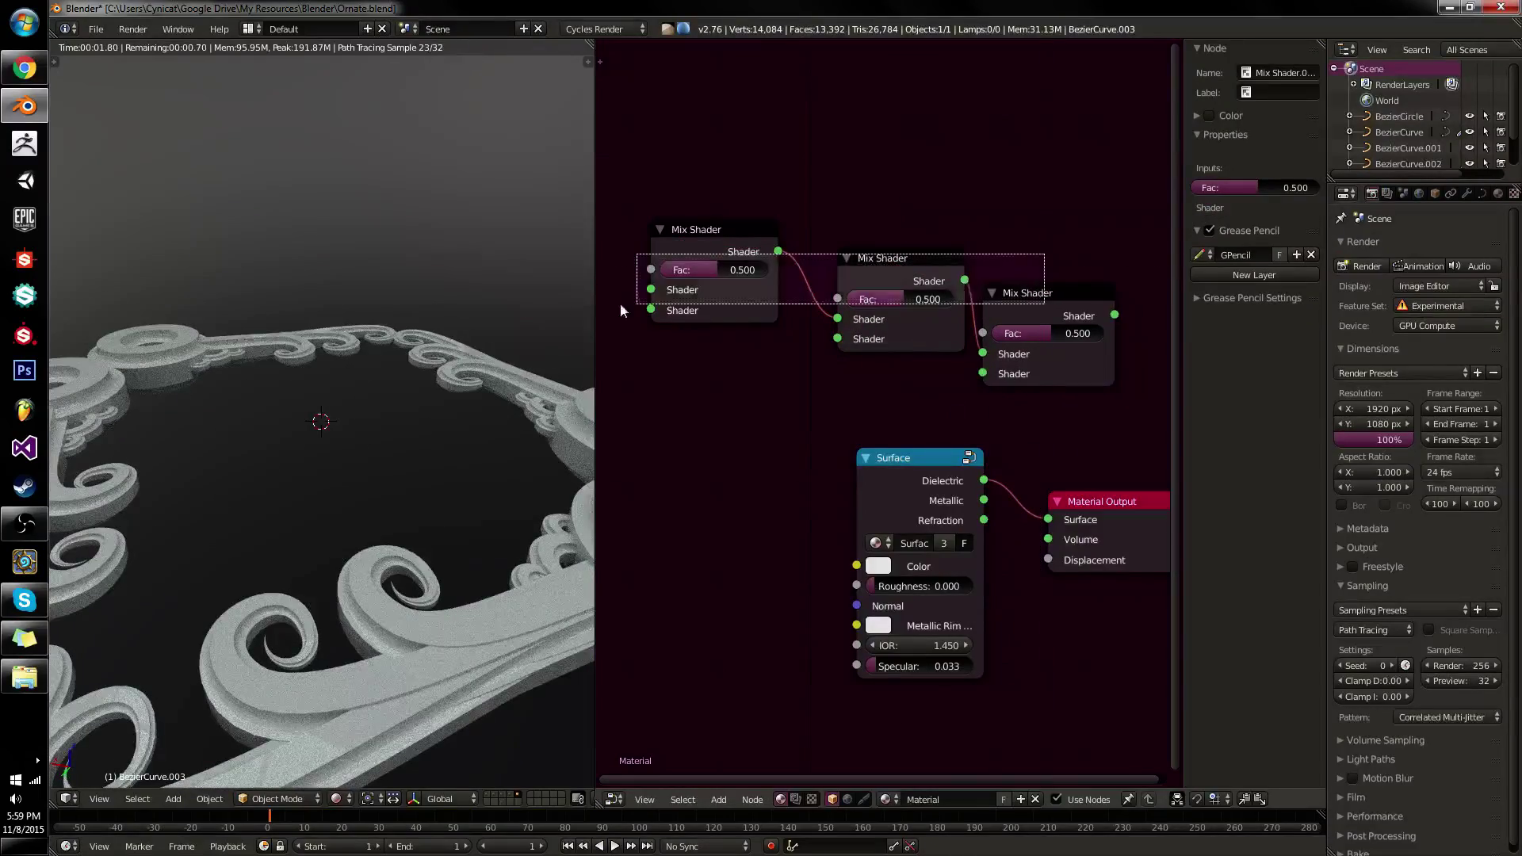
Open the Windows Calculator and reposition its window over the node editor, then return to Blender.
{"action": "left_click", "coordinate": [24, 22]}
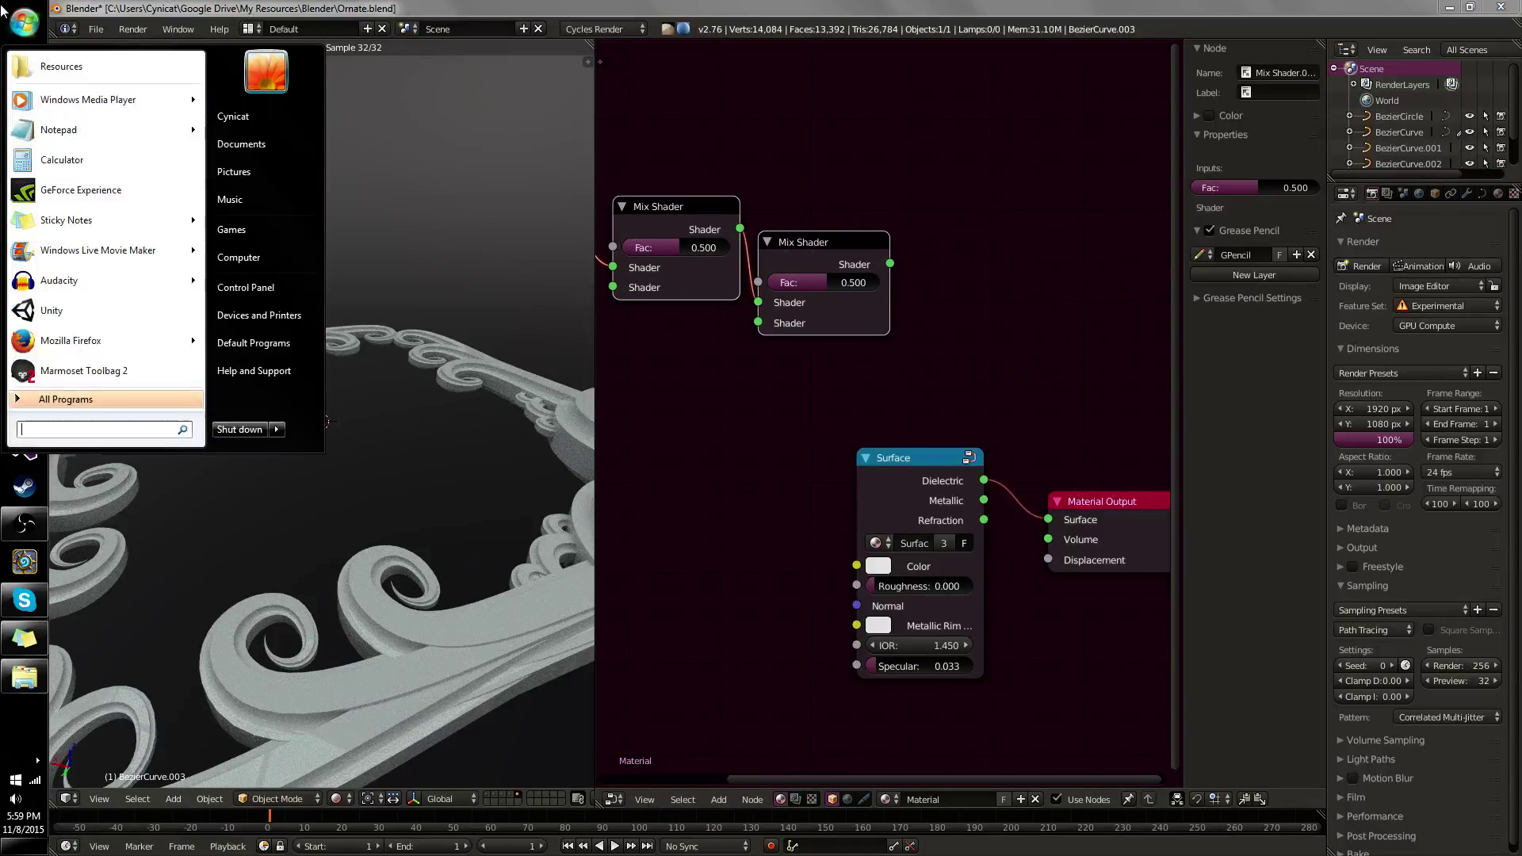
{"action": "left_click", "coordinate": [61, 160]}
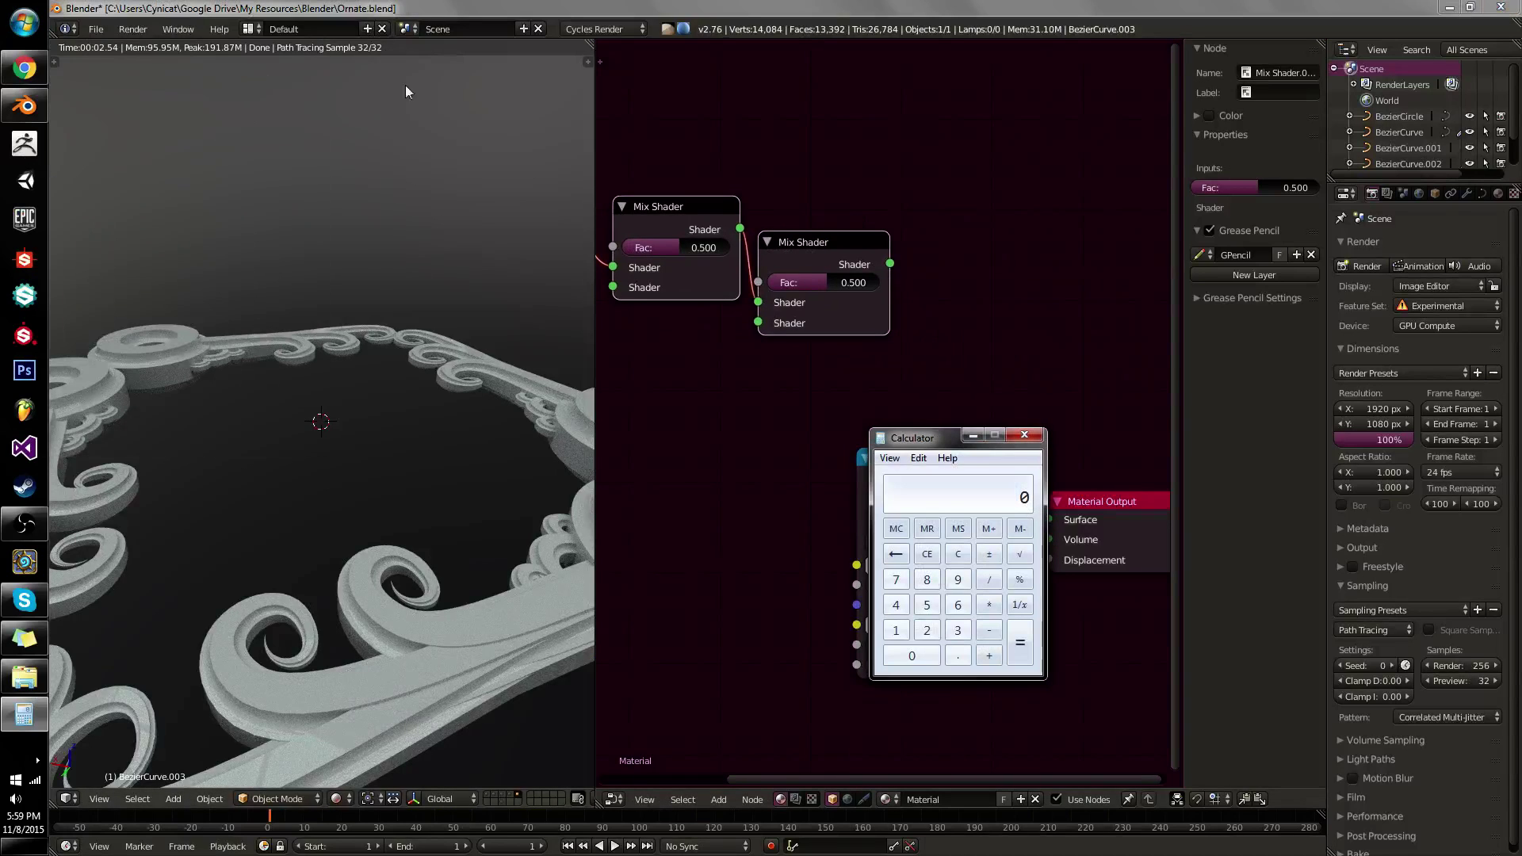
{"action": "left_click_drag", "start_coordinate": [921, 436], "coordinate": [880, 404]}
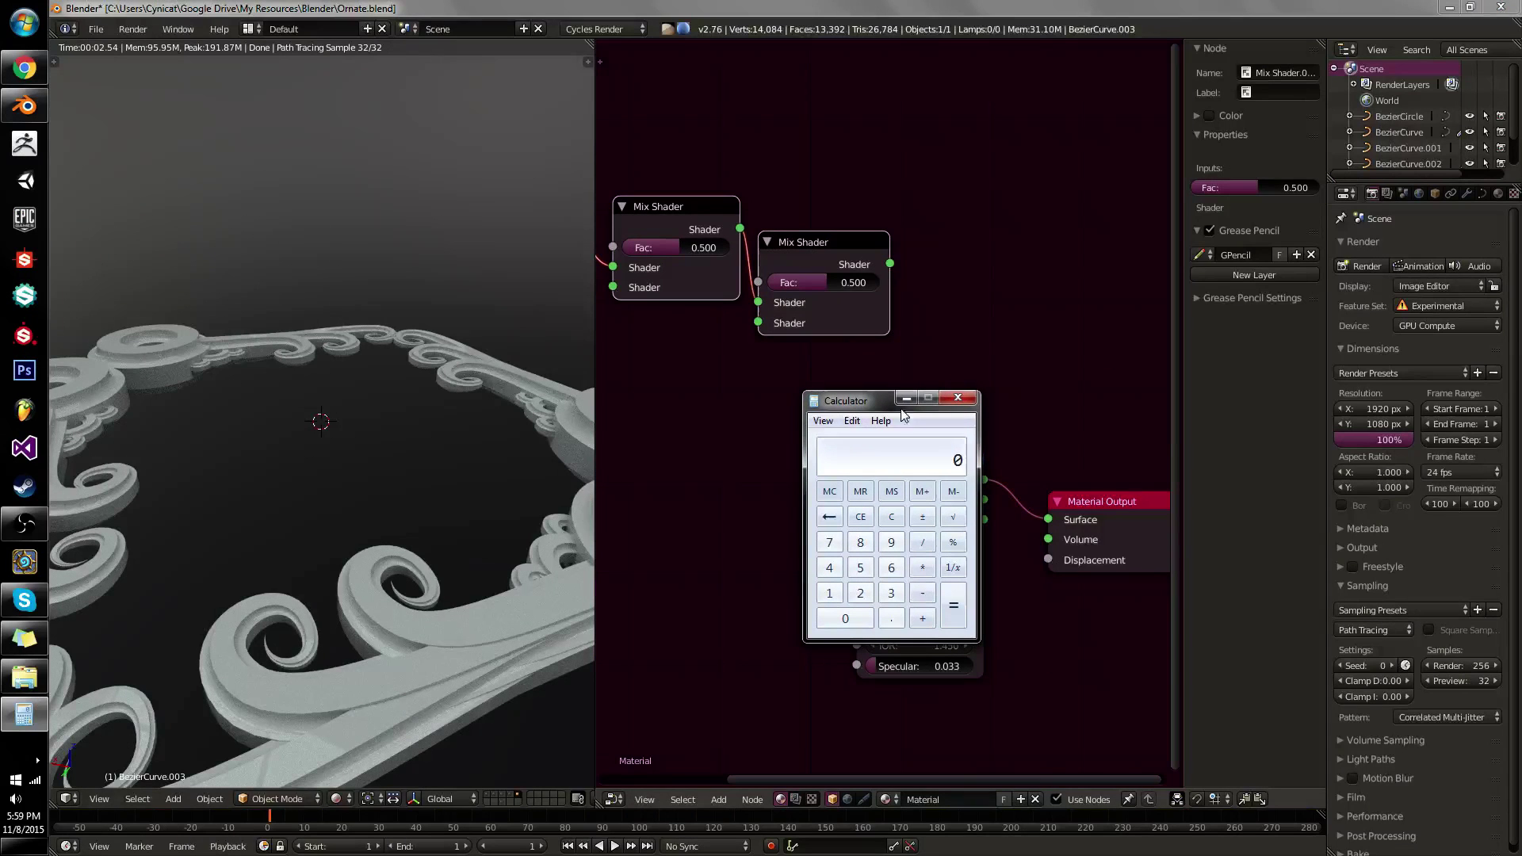
{"action": "left_click_drag", "start_coordinate": [1515, 317], "coordinate": [1520, 340]}
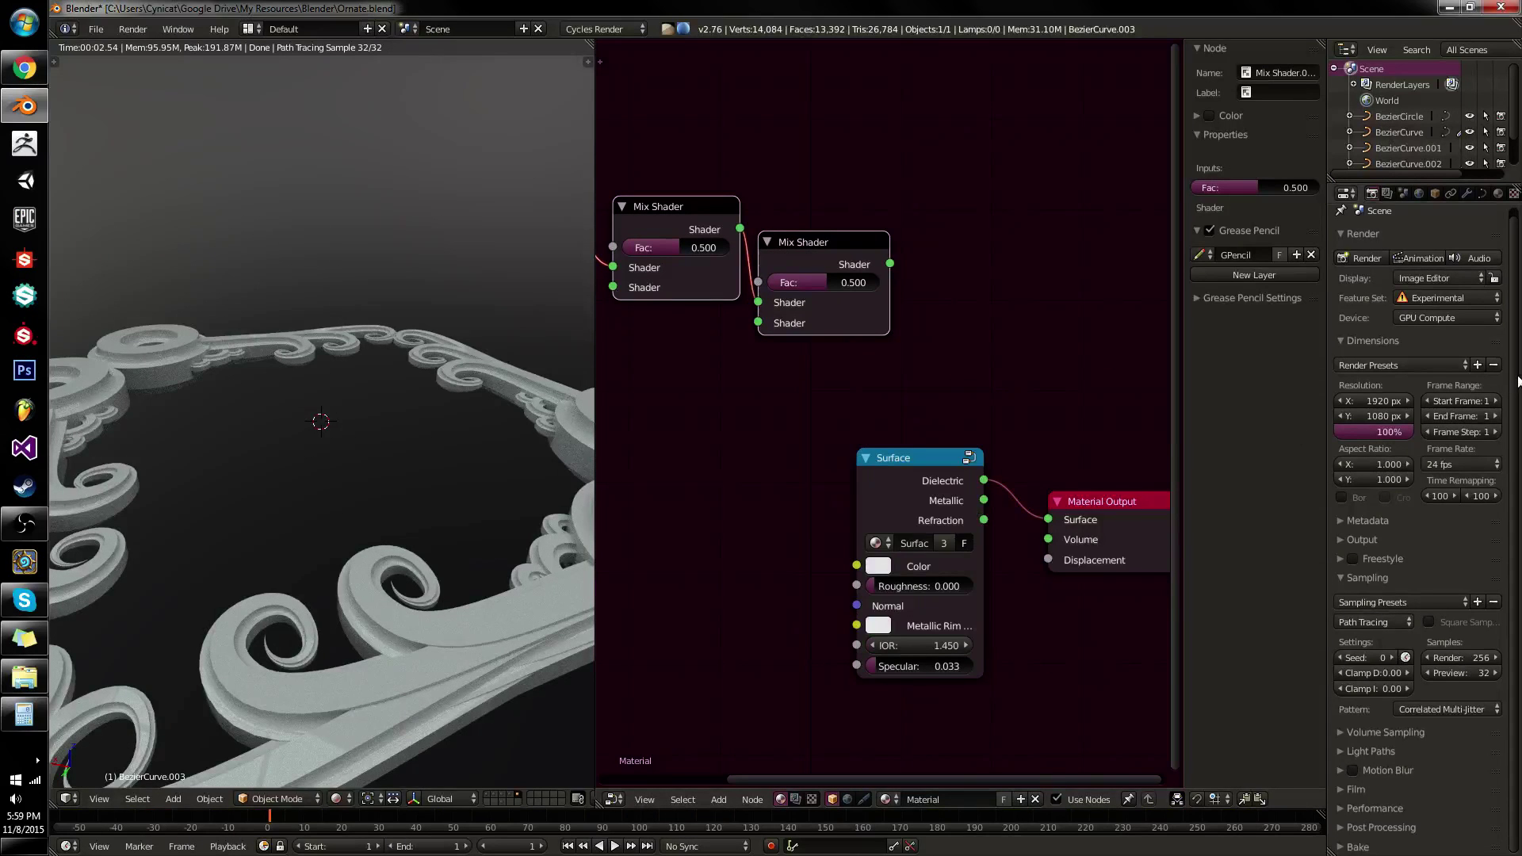
Space out the three chained Mix Shaders into an evenly staggered row.
{"action": "left_click_drag", "start_coordinate": [791, 241], "coordinate": [815, 231]}
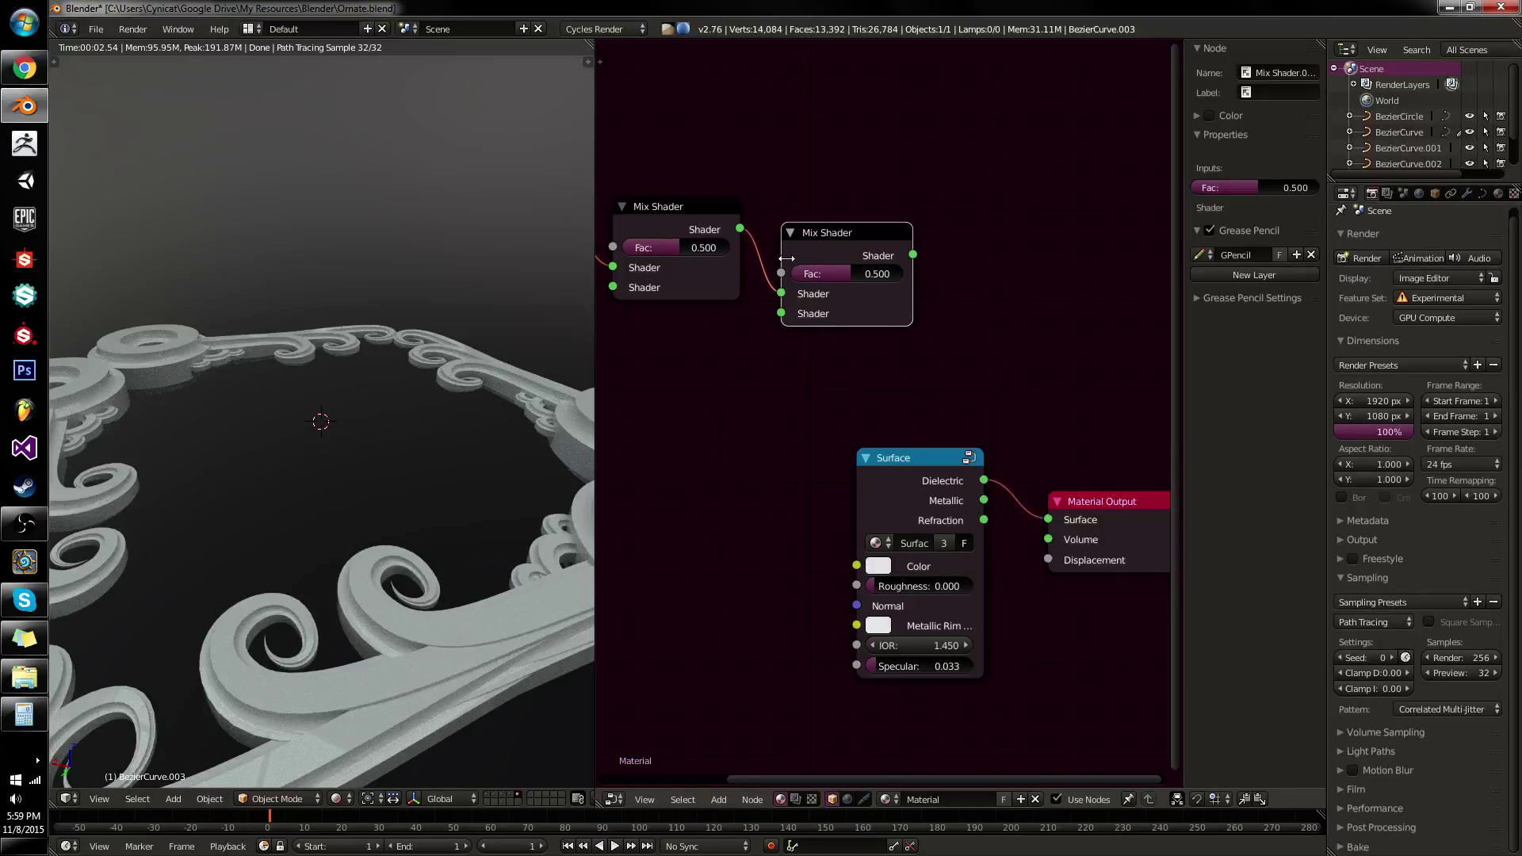
{"action": "middle_click_drag", "start_coordinate": [786, 259], "coordinate": [1035, 433]}
{"action": "left_click_drag", "start_coordinate": [916, 401], "coordinate": [906, 392]}
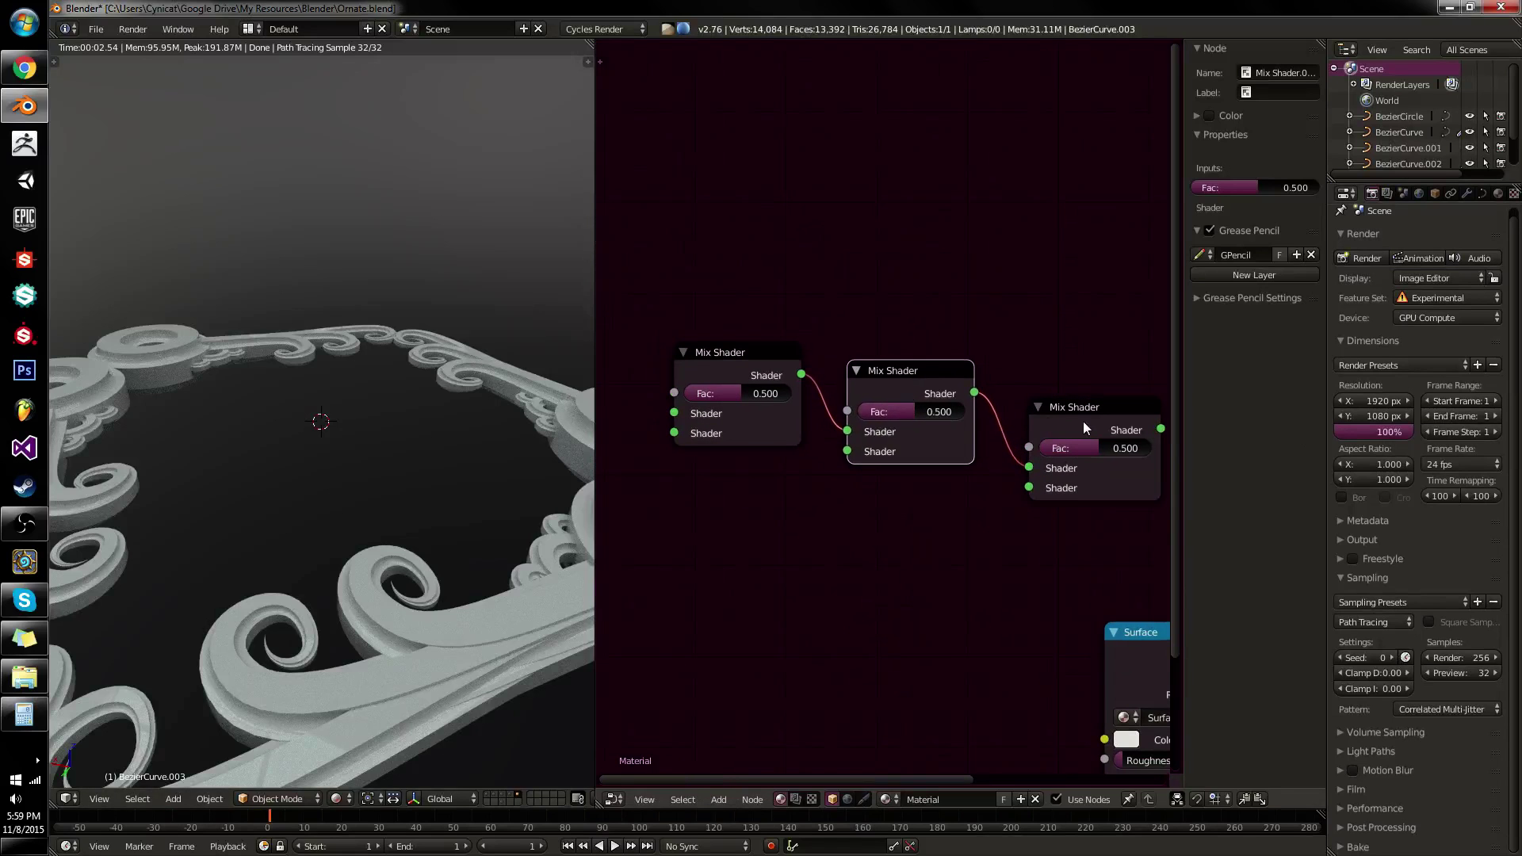
{"action": "mouse_move", "coordinate": [1082, 421]}
{"action": "left_mouse_down"}
{"action": "mouse_move", "coordinate": [1059, 411]}
{"action": "mouse_move", "coordinate": [1077, 411]}
{"action": "left_mouse_up"}
Set the Fac of the three chained Mix Shaders to 0, 1 and 0 in order.
{"action": "left_click_drag", "start_coordinate": [742, 398], "coordinate": [663, 403]}
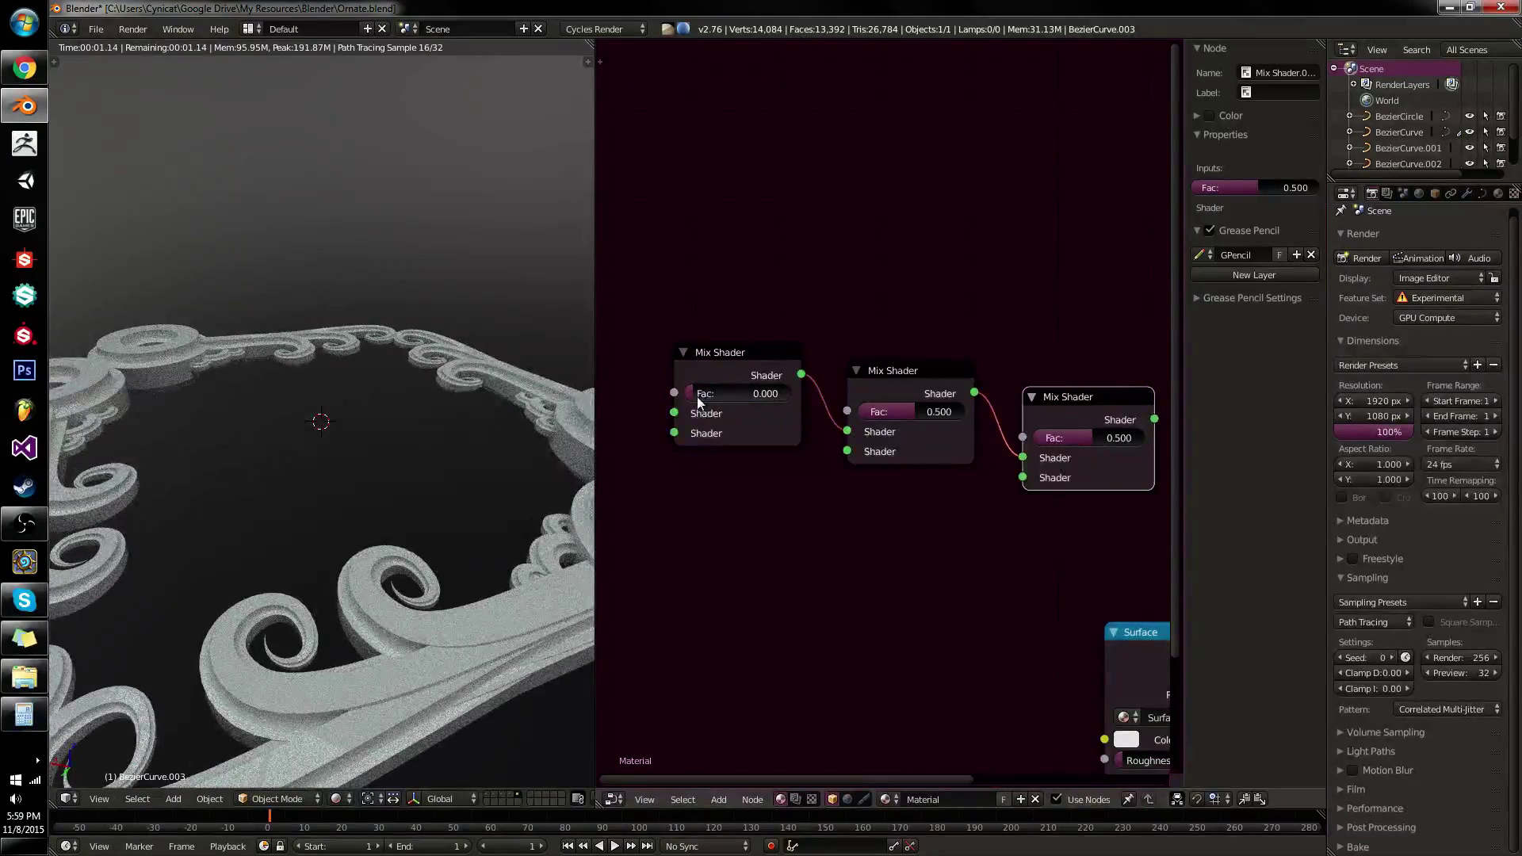
{"action": "left_click_drag", "start_coordinate": [942, 410], "coordinate": [973, 412]}
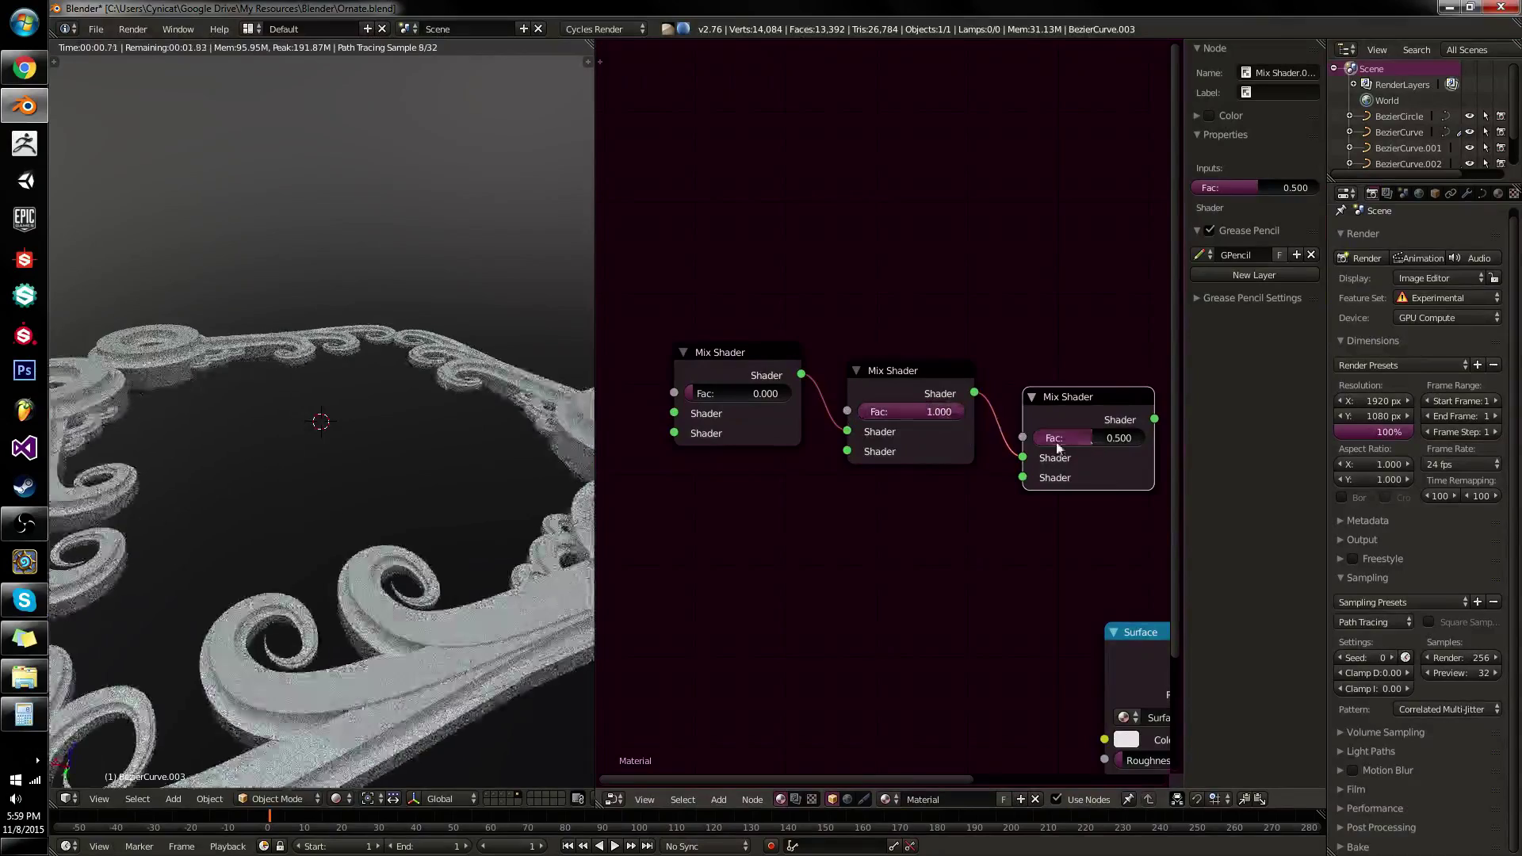
{"action": "left_click_drag", "start_coordinate": [1057, 449], "coordinate": [1007, 445]}
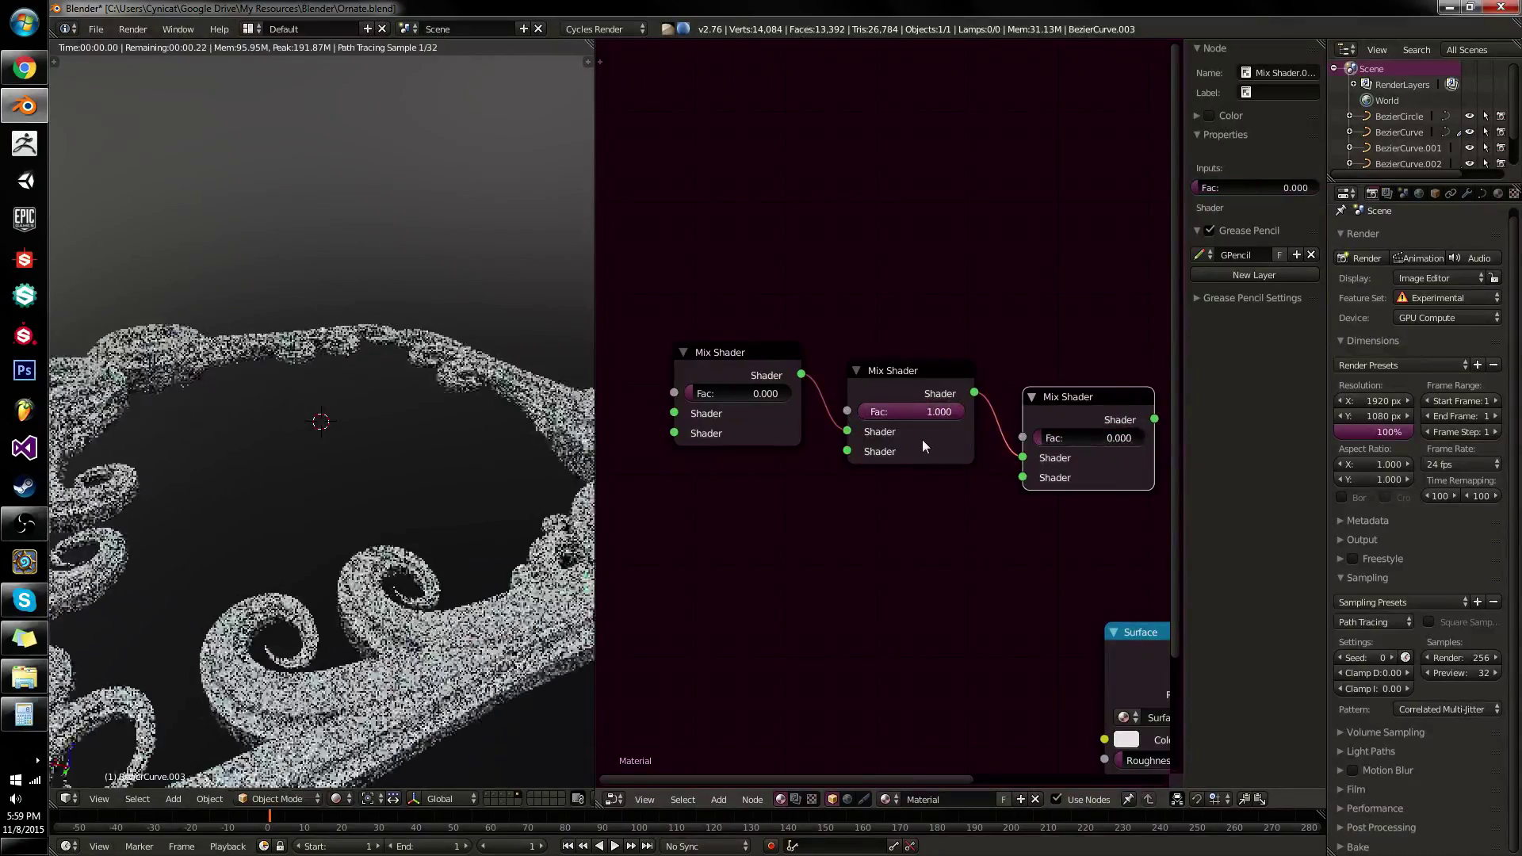
Delete all three chained Mix Shaders together.
{"action": "left_click_drag", "start_coordinate": [896, 393], "coordinate": [583, 573]}
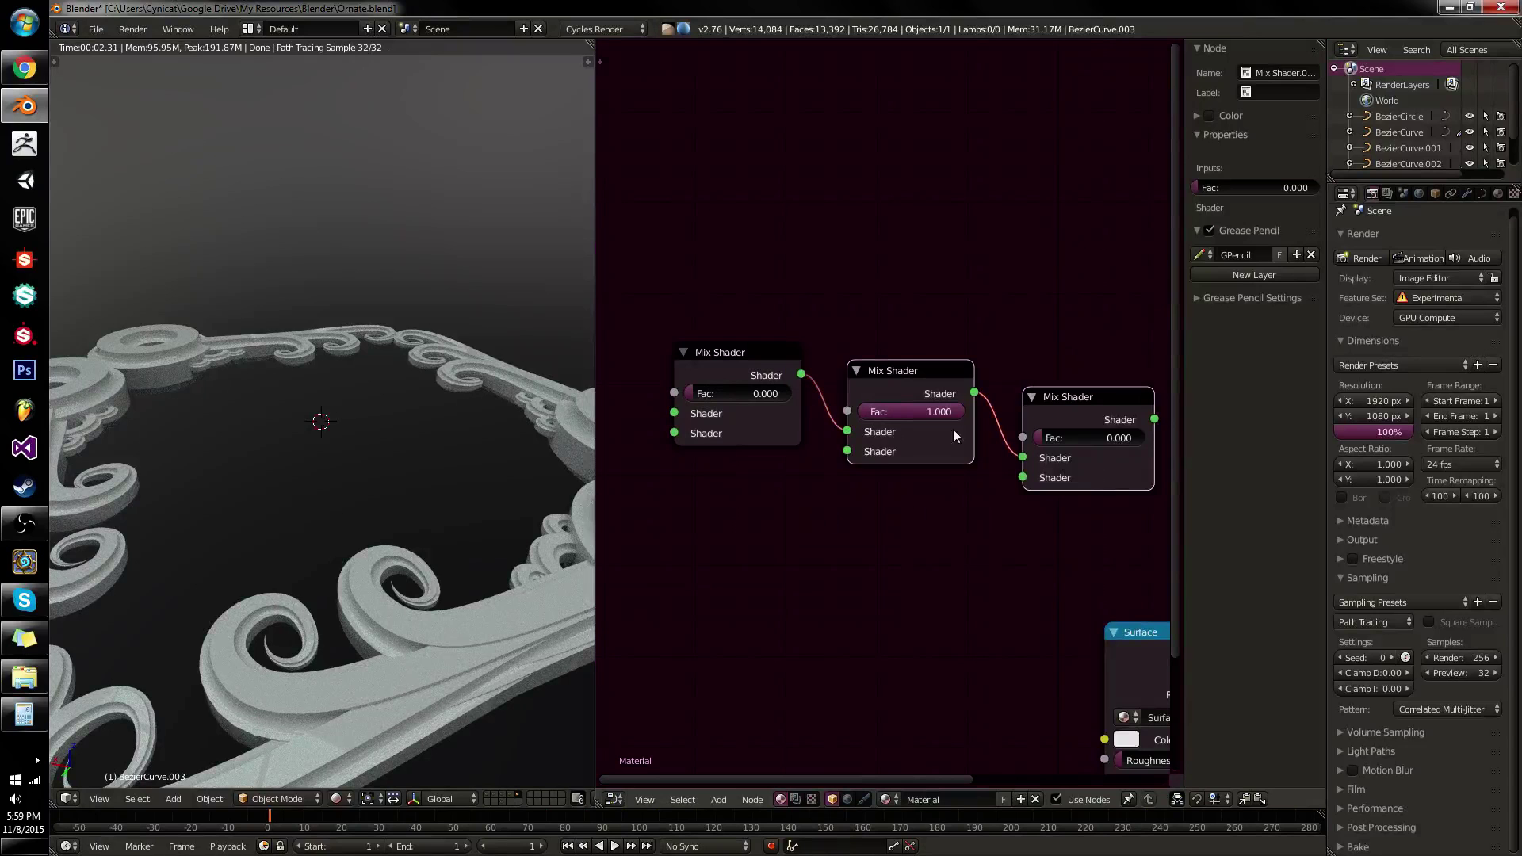
{"action": "left_click", "coordinate": [920, 396], "text": "shift"}
{"action": "left_click", "coordinate": [759, 372], "text": "shift"}
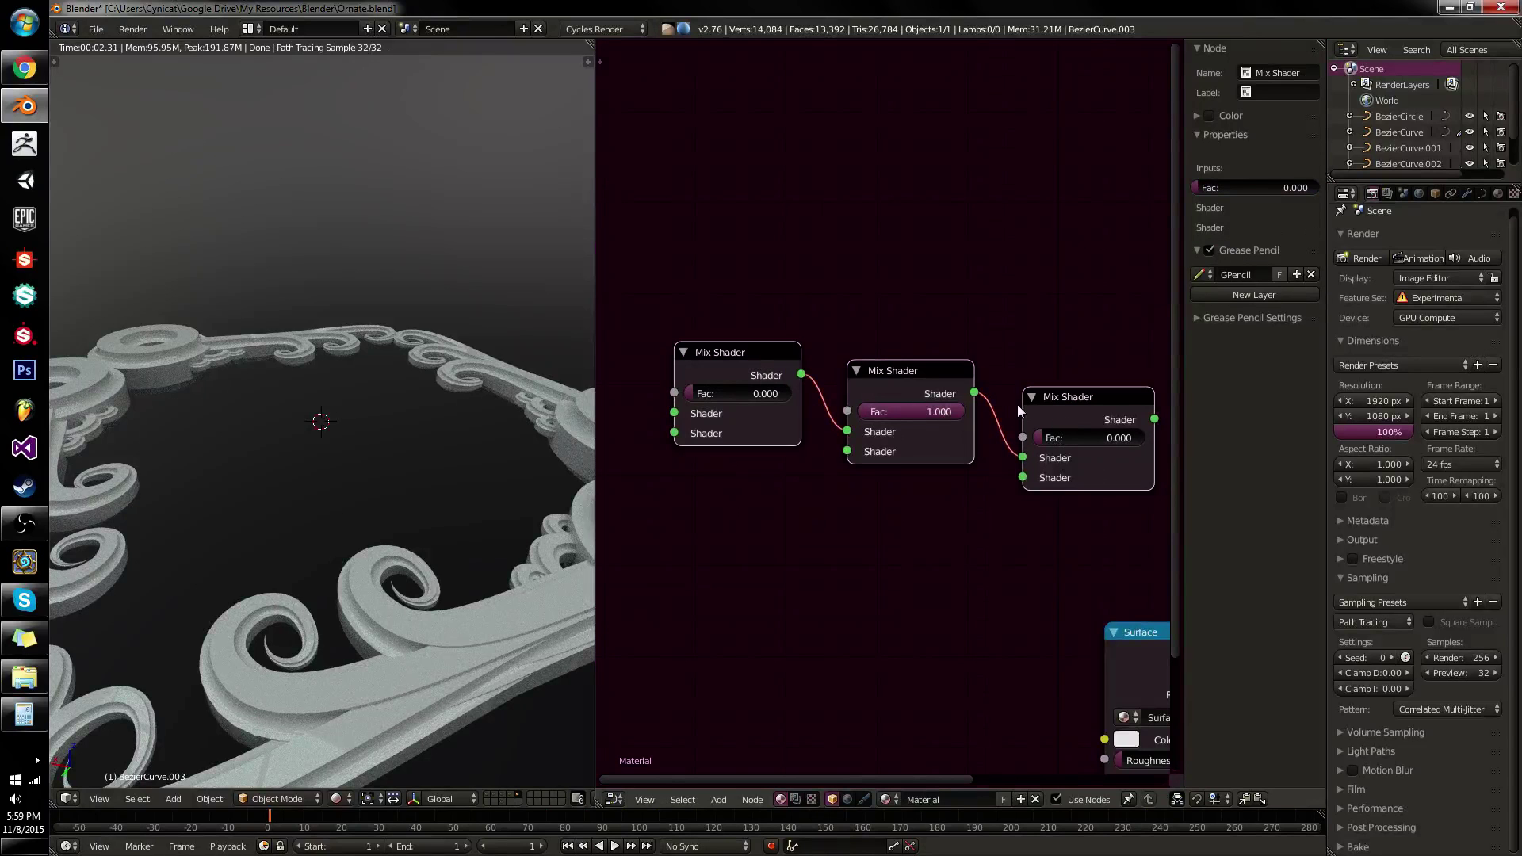
{"action": "key", "text": "x"}
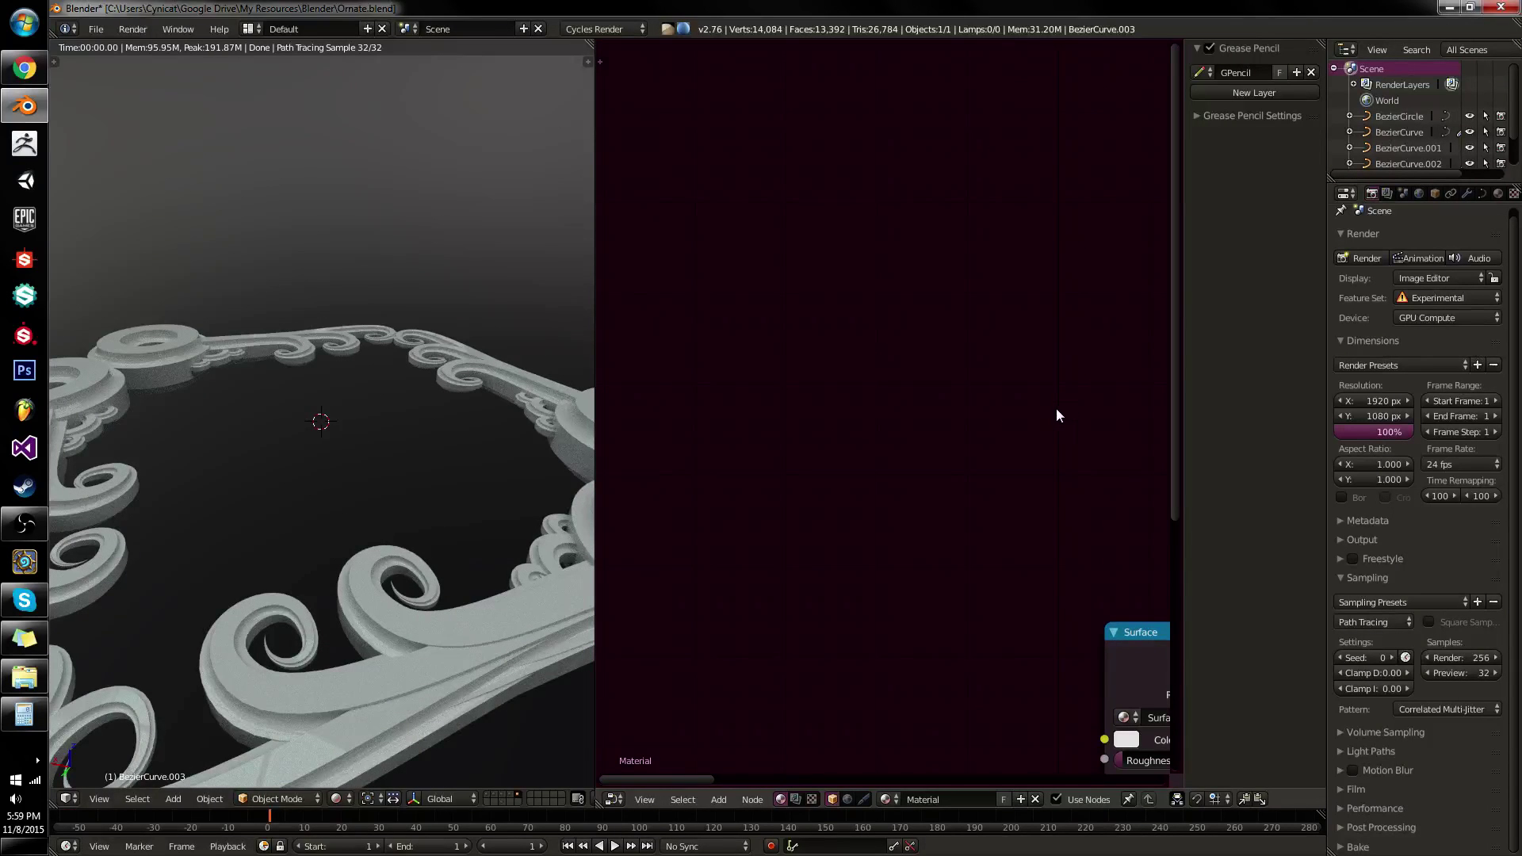
Switch to Calculator and multiply 1920 by 1080, and that product by 256.
{"action": "left_click", "coordinate": [24, 713]}
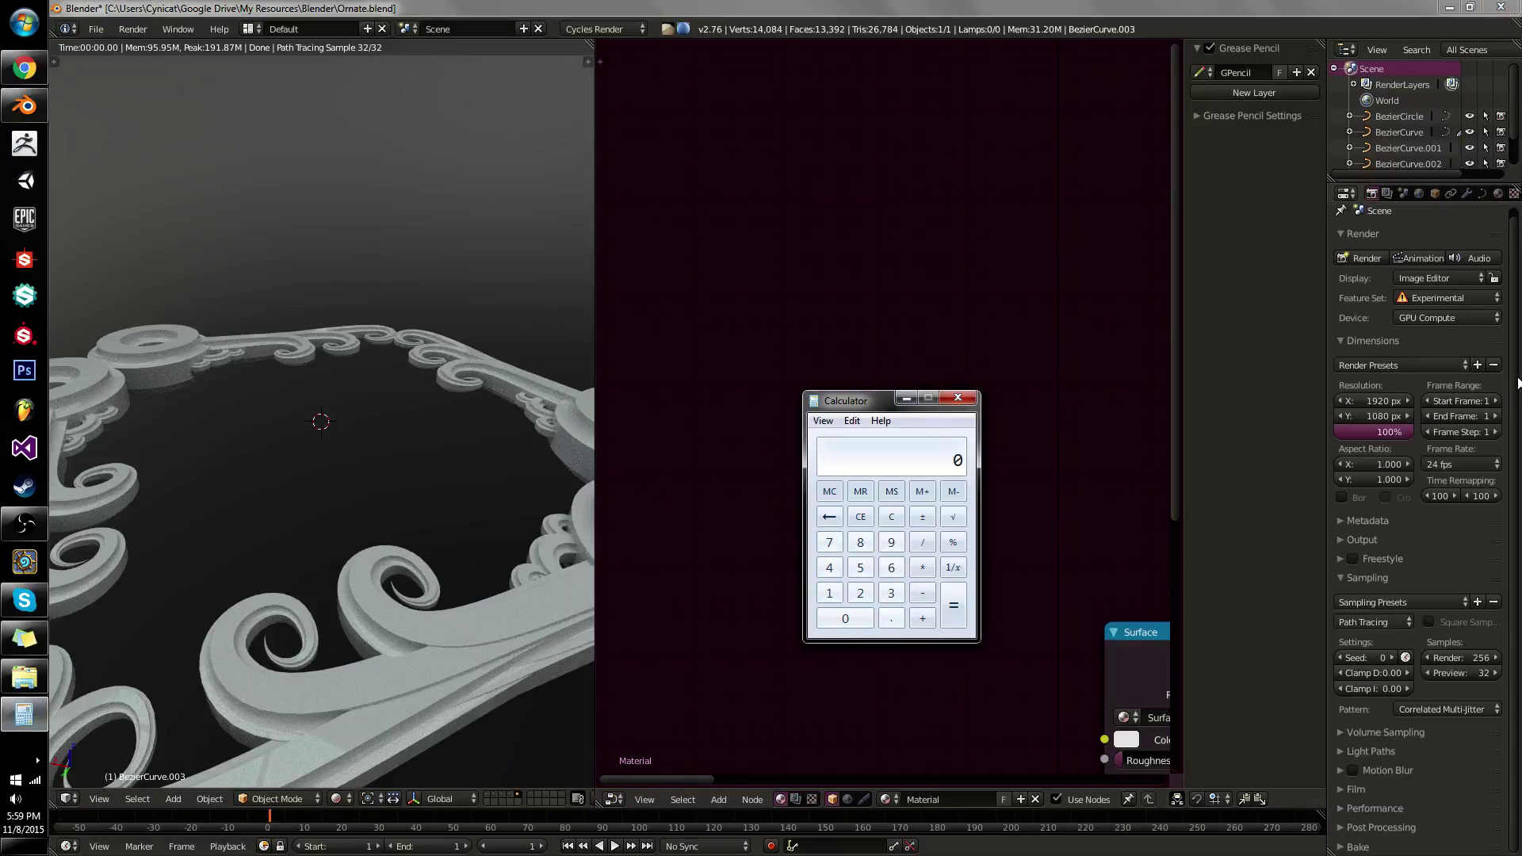
{"action": "left_click", "coordinate": [958, 396]}
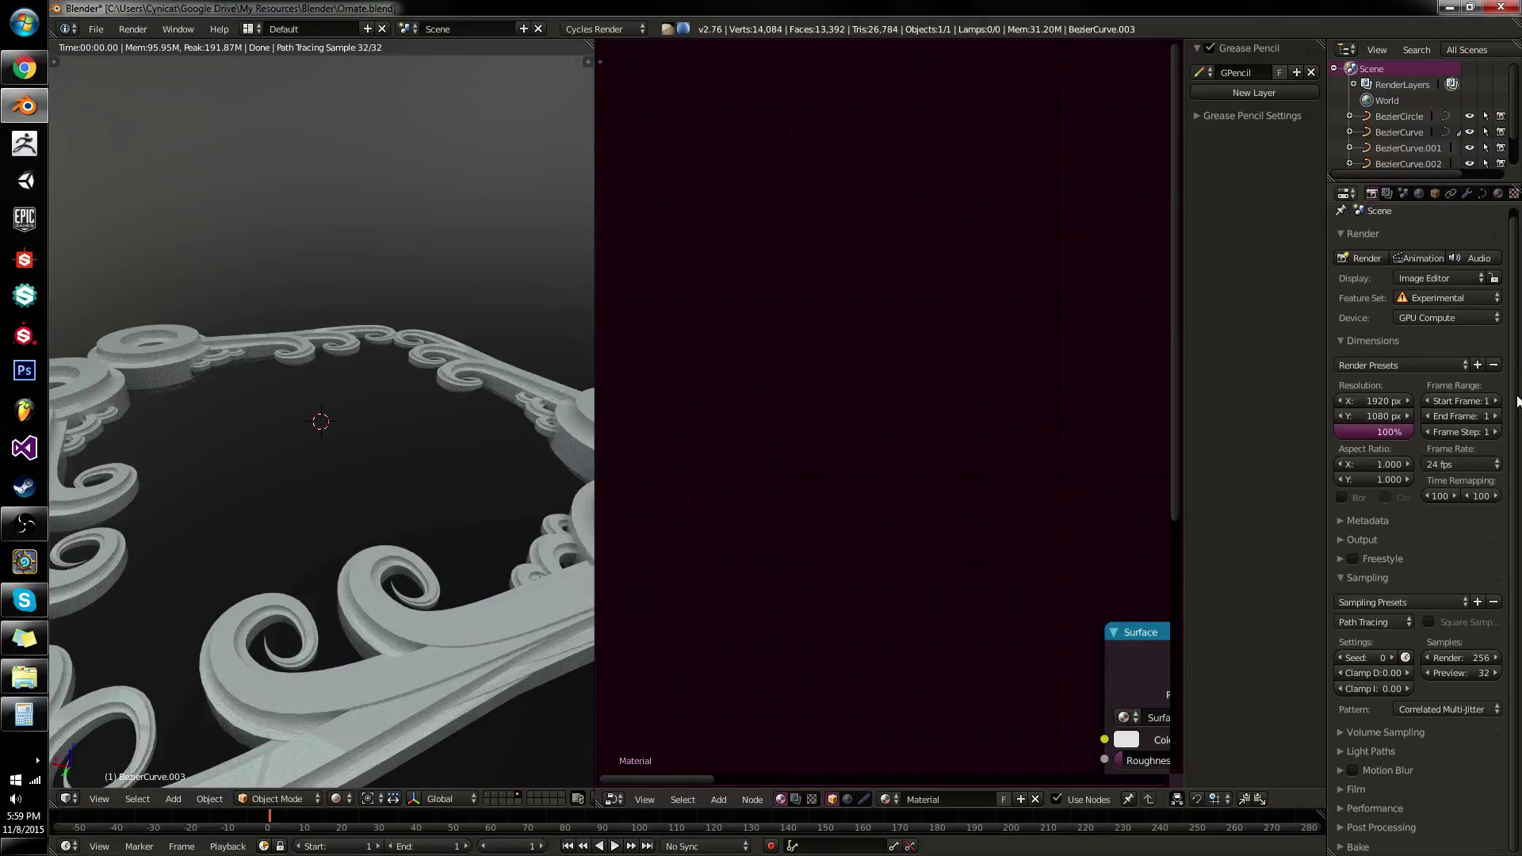
{"action": "left_click", "coordinate": [23, 736]}
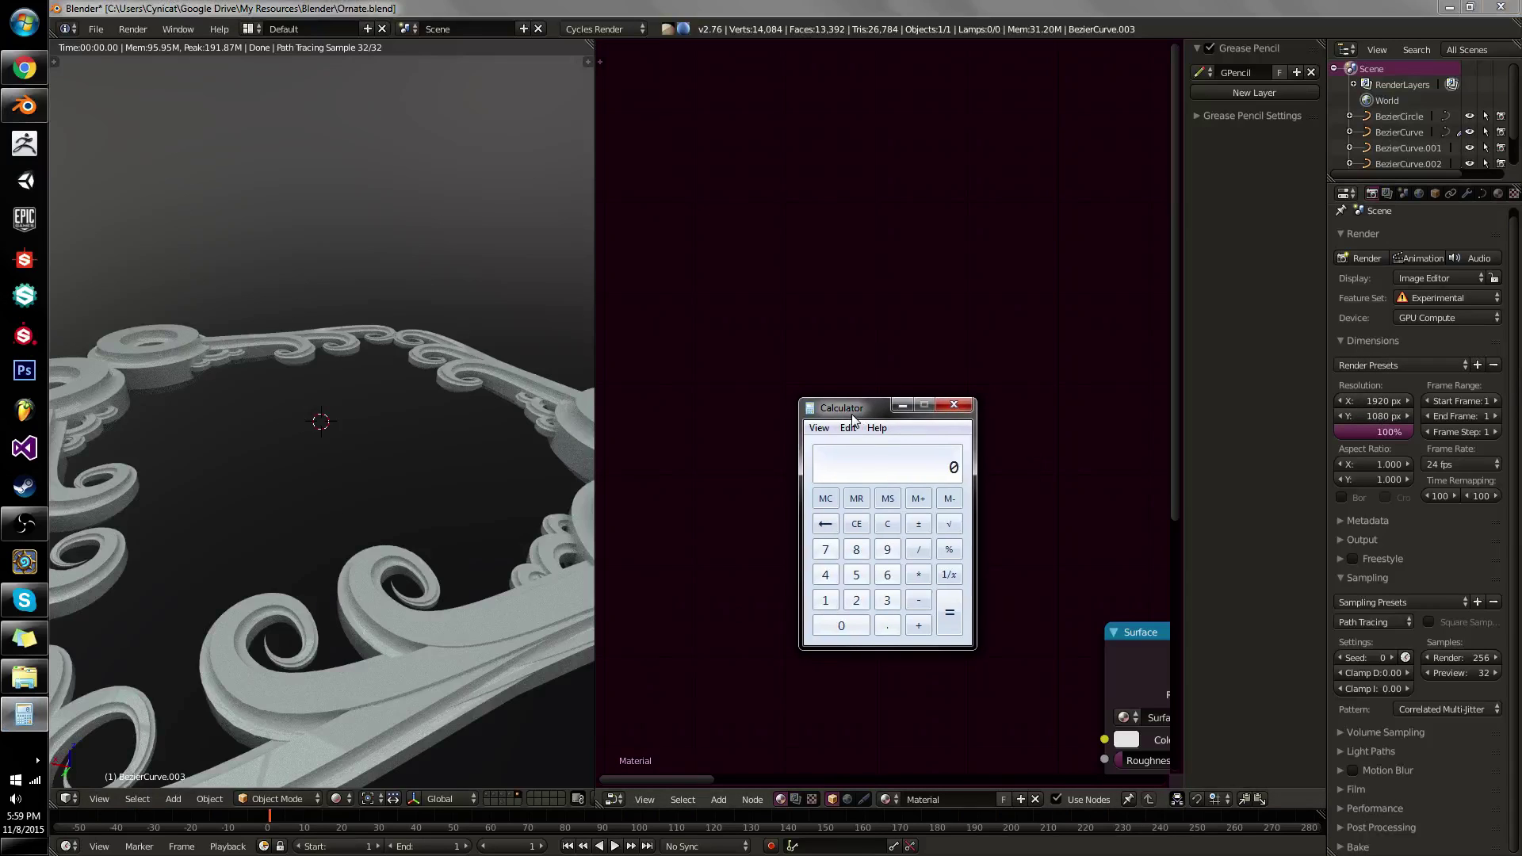
{"action": "type", "text": "1,920"}
{"action": "key", "text": "asterisk"}
{"action": "type", "text": "1080"}
{"action": "key", "text": "Return"}
{"action": "key", "text": "asterisk"}
{"action": "type", "text": "256"}
{"action": "left_click_drag", "start_coordinate": [859, 408], "coordinate": [858, 424]}
{"action": "key", "text": "Return"}
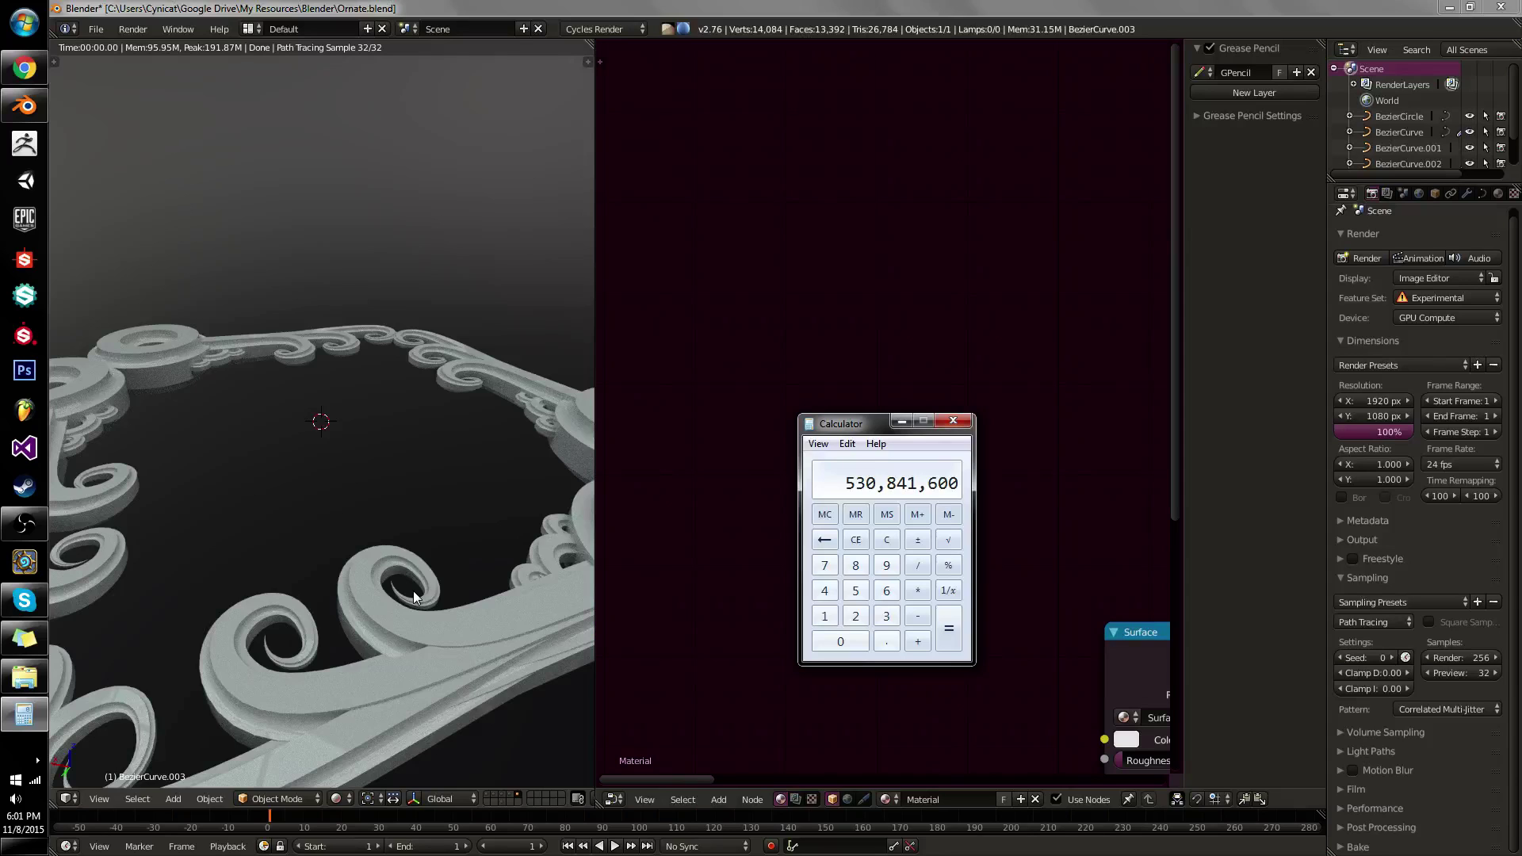
Expand the Light Paths render settings and bring the bounce limits into view.
{"action": "left_click", "coordinate": [1412, 750]}
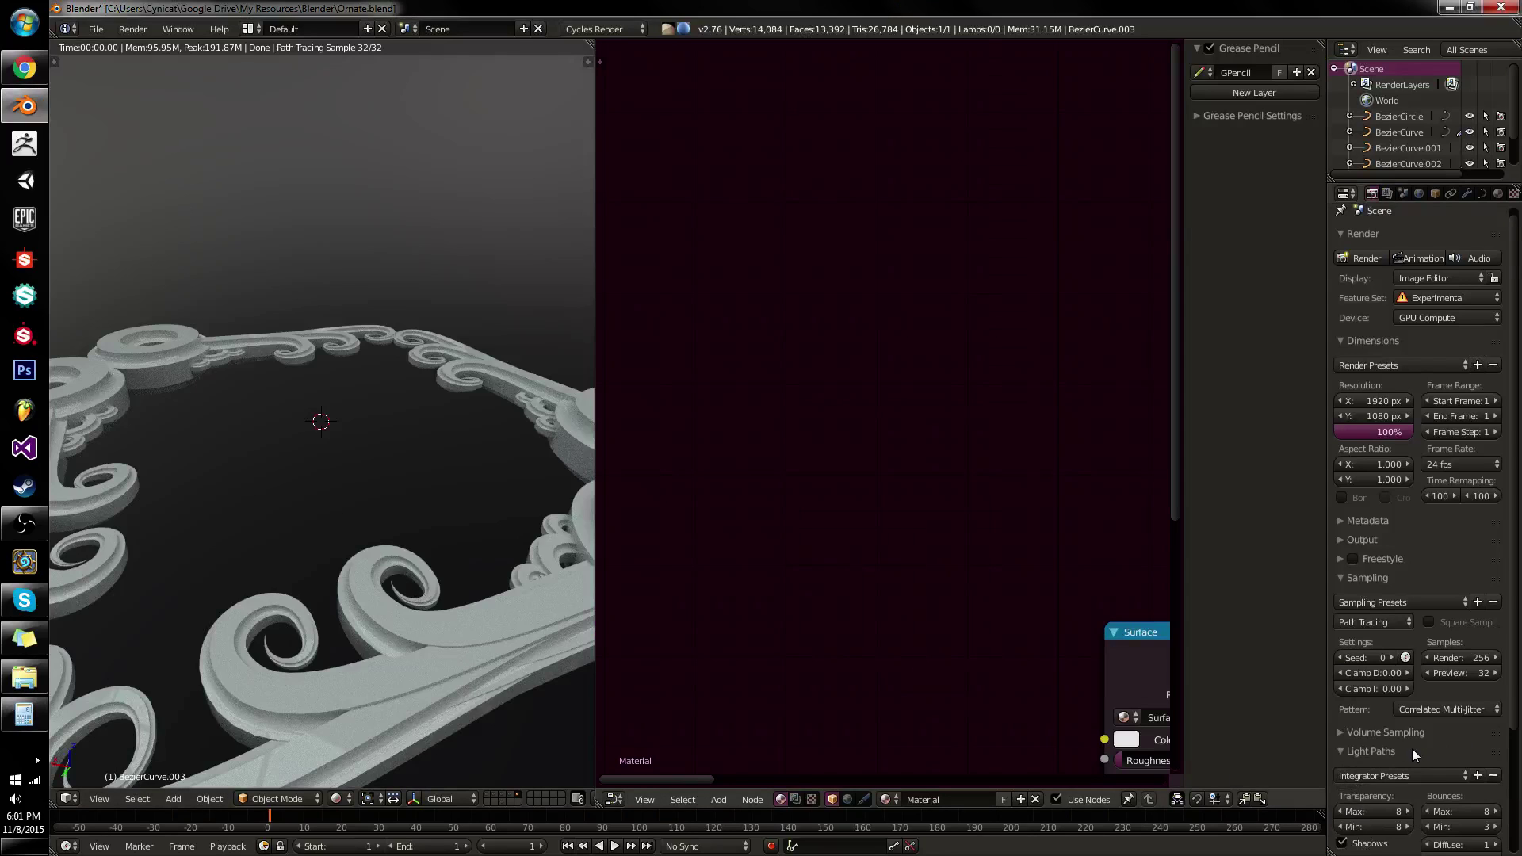
{"action": "scroll", "coordinate": [1410, 748], "scroll_direction": "down", "scroll_amount": 5}
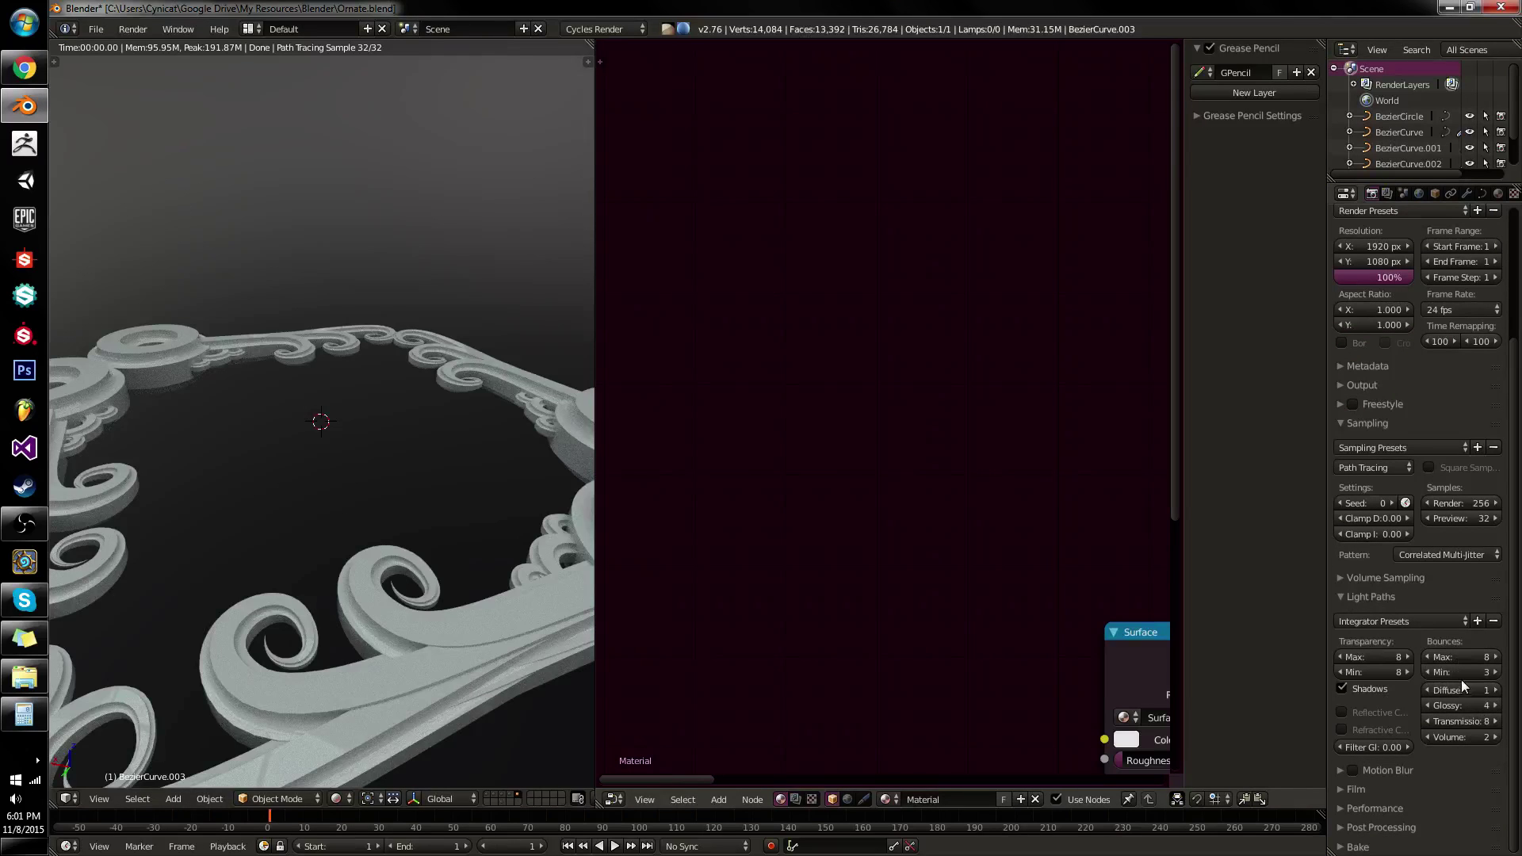
{"action": "left_click", "coordinate": [24, 676]}
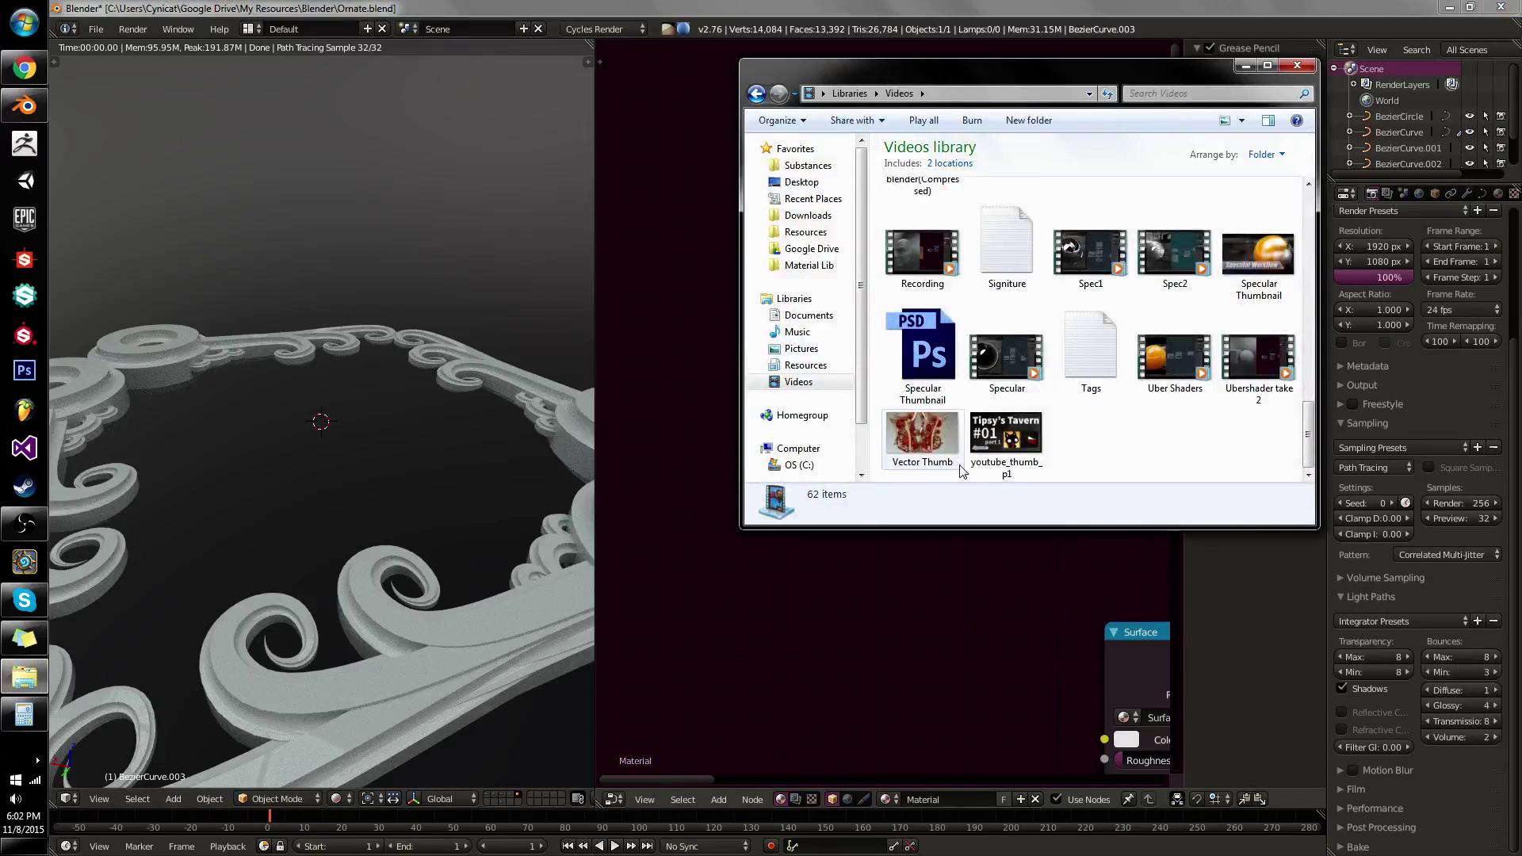
{"action": "left_click", "coordinate": [1297, 65]}
Switch to Calculator and multiply the running product by 6.
{"action": "left_click", "coordinate": [24, 714]}
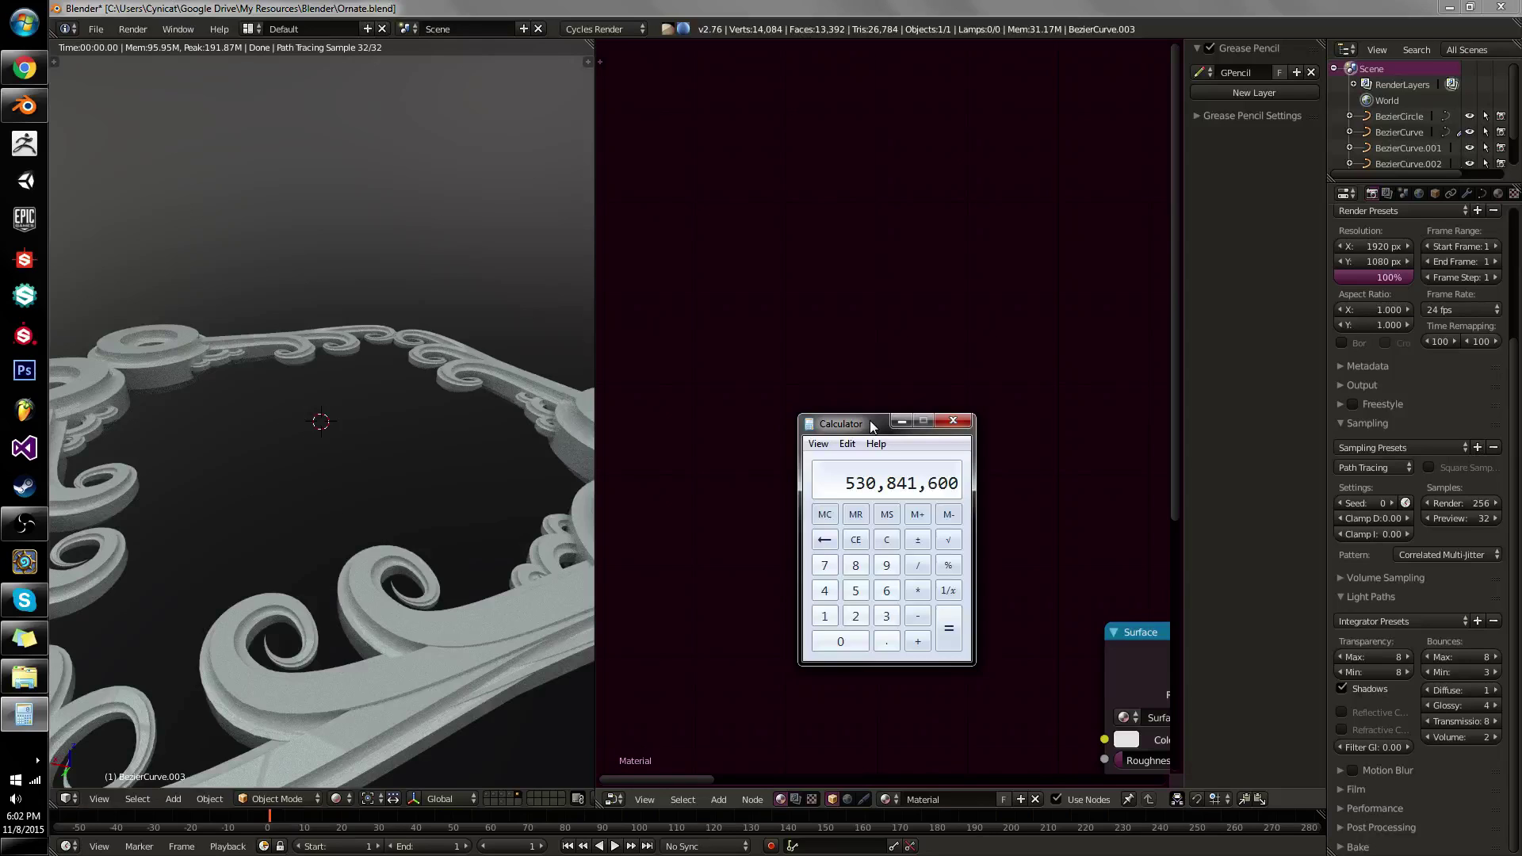
{"action": "key", "text": "asterisk"}
{"action": "type", "text": "6"}
{"action": "key", "text": "Return"}
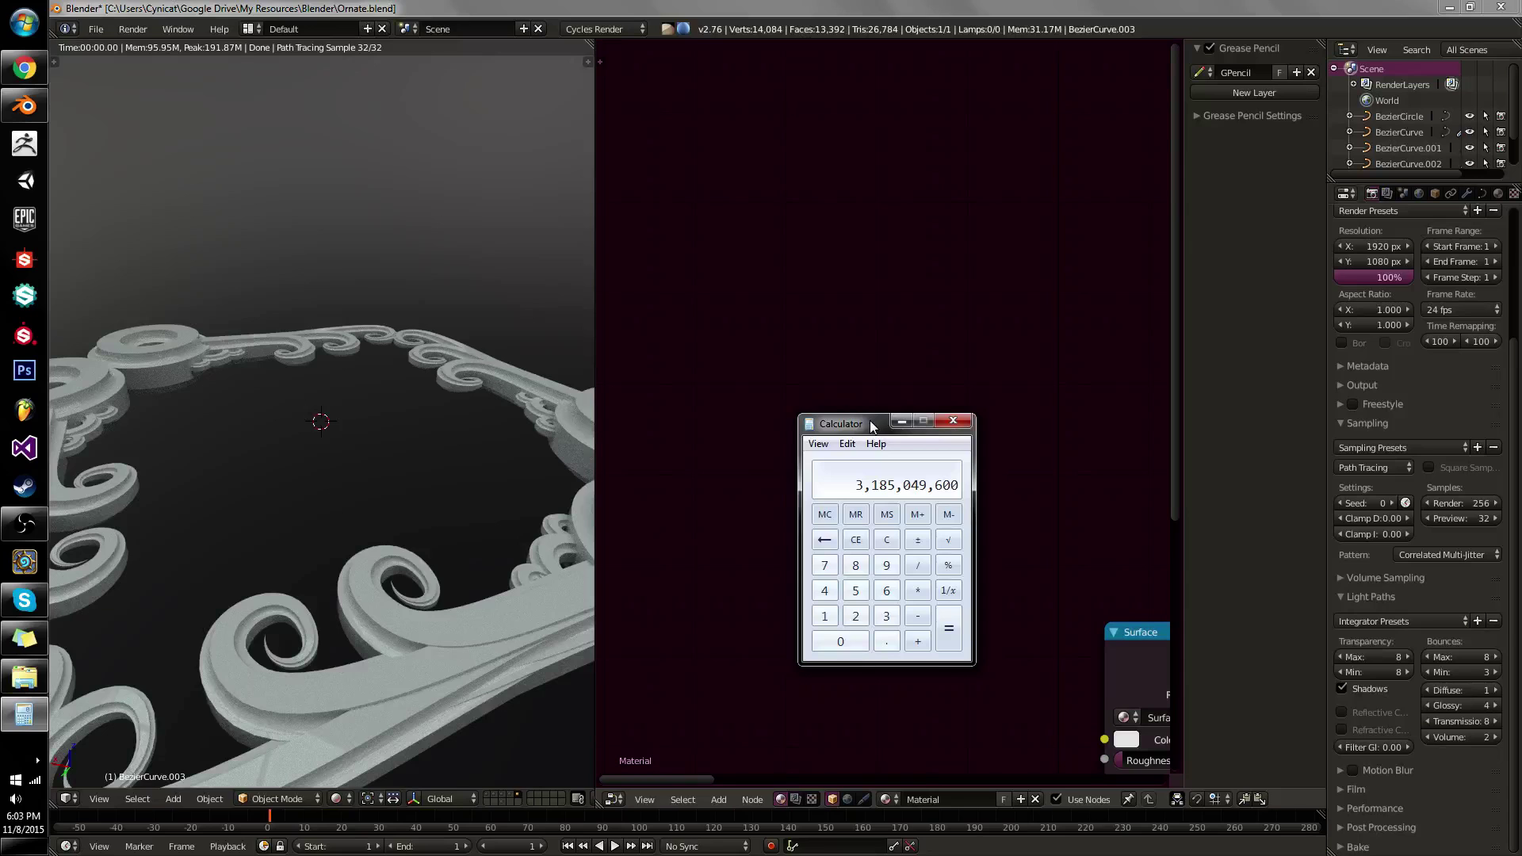
Add the Glass node group above the Surface group, and link its BSDF output to the Material Output's Surface input.
{"action": "middle_click_drag", "start_coordinate": [1155, 484], "coordinate": [768, 377]}
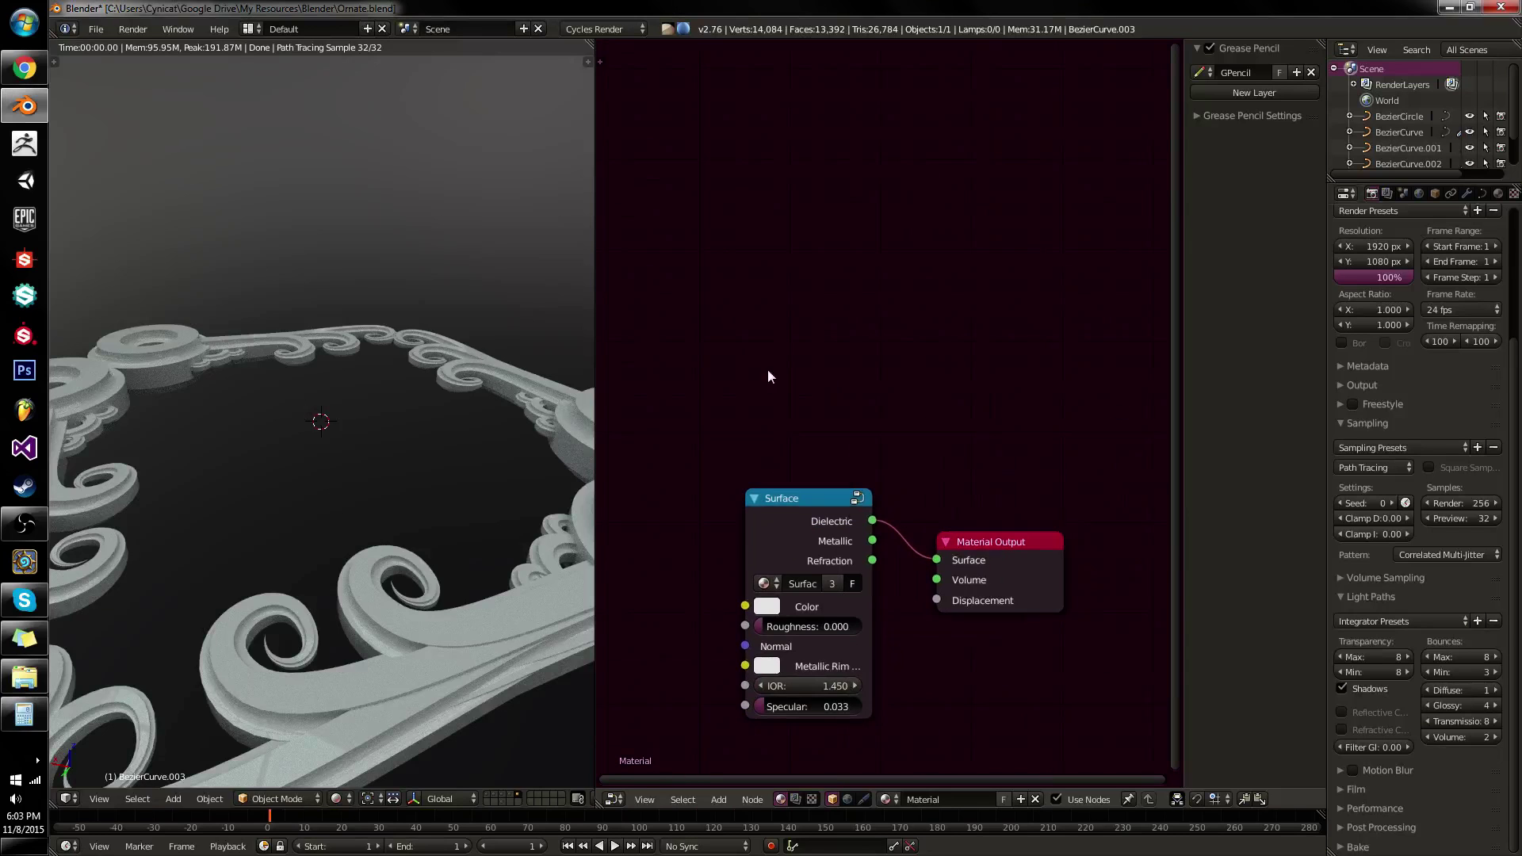
{"action": "middle_click_drag", "start_coordinate": [809, 557], "coordinate": [836, 452]}
{"action": "middle_click_drag", "start_coordinate": [824, 353], "coordinate": [834, 446]}
{"action": "key", "text": "shift+a"}
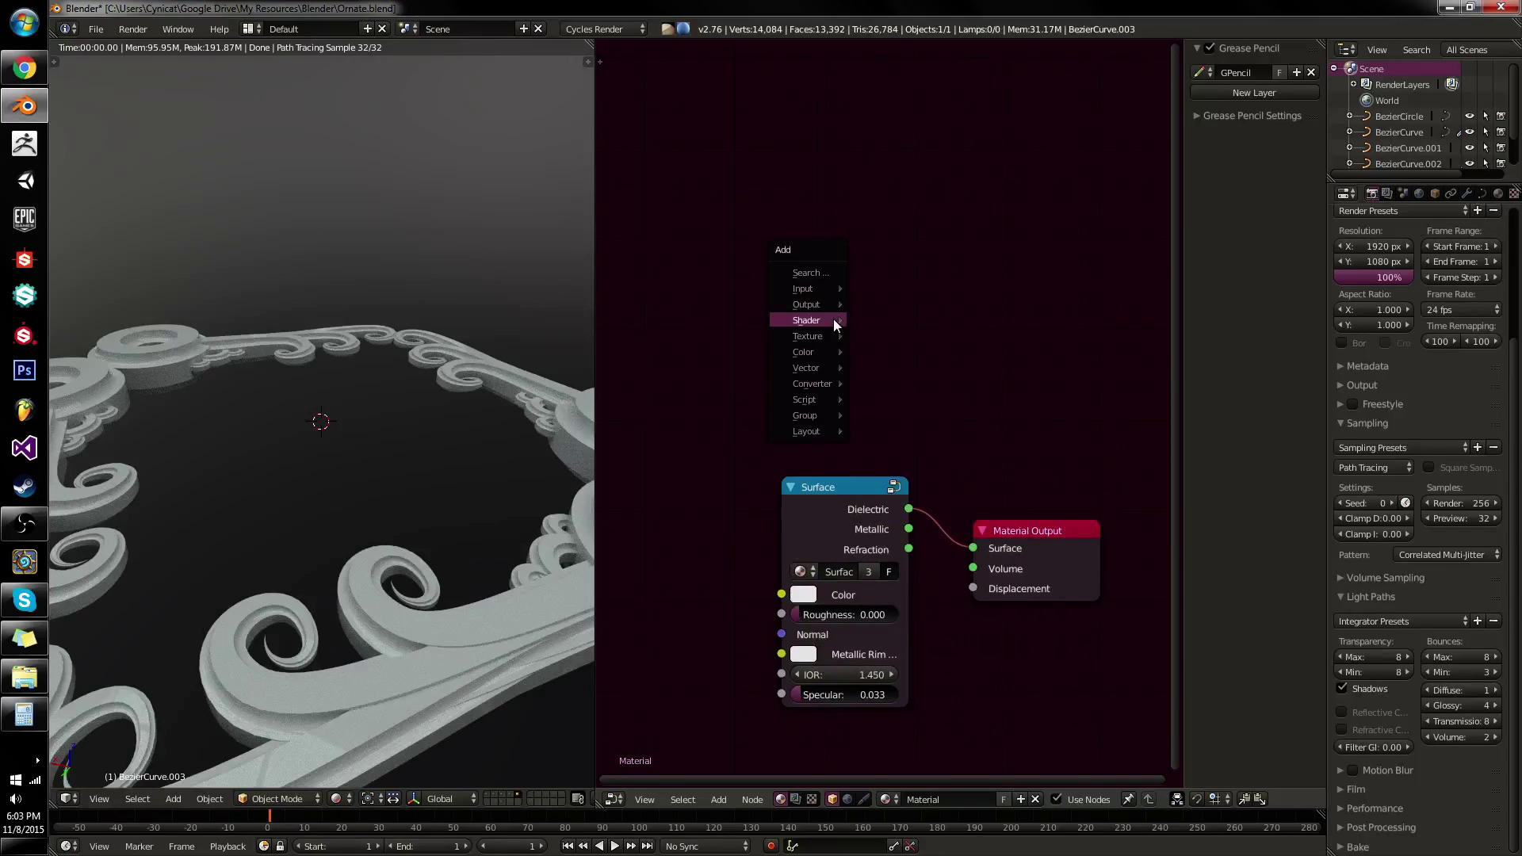
{"action": "mouse_move", "coordinate": [814, 413]}
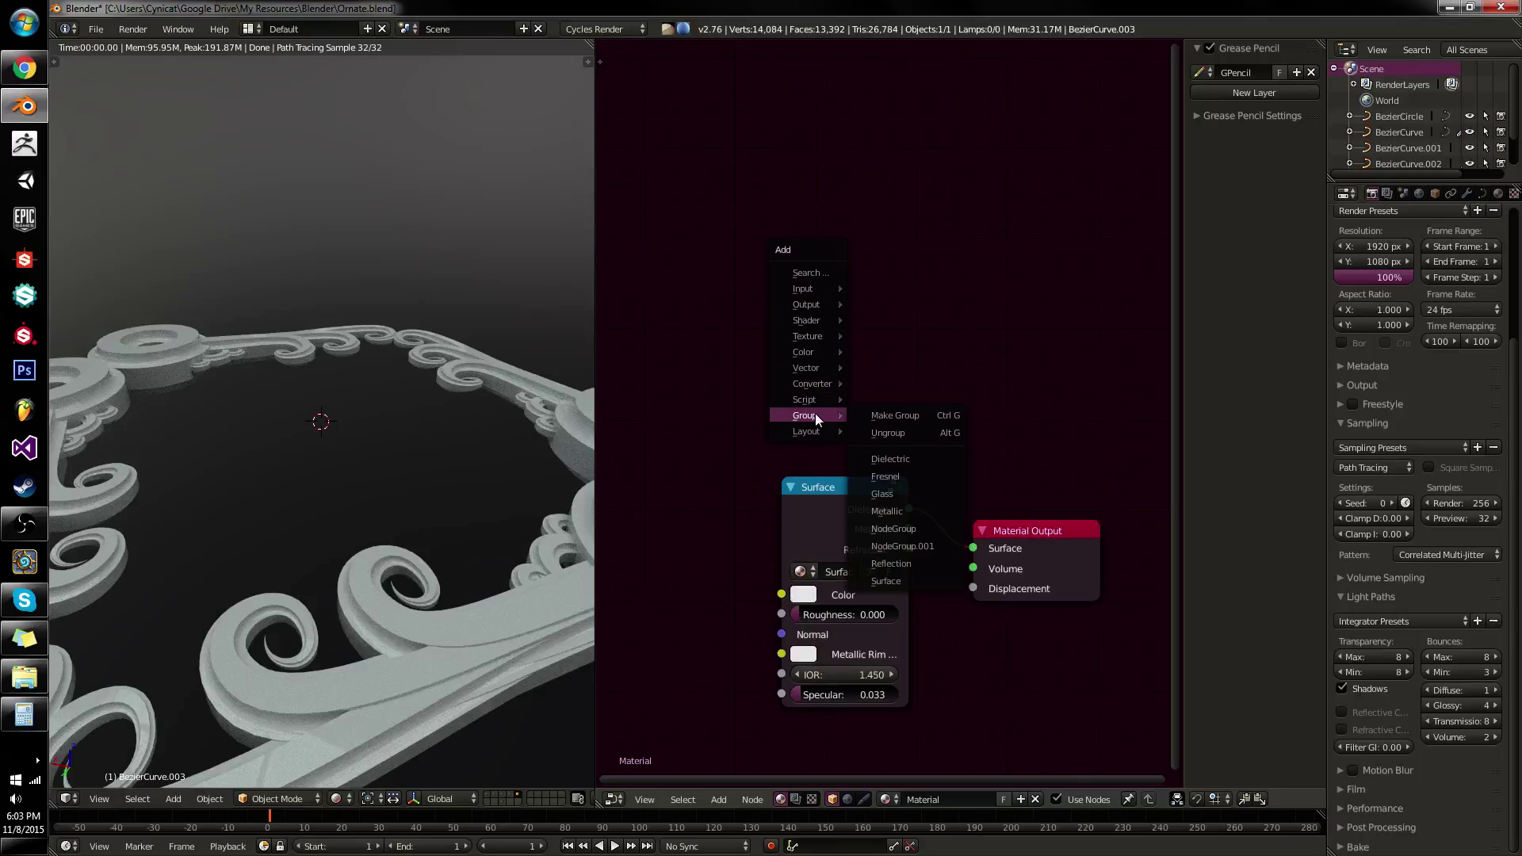
{"action": "left_click", "coordinate": [935, 497]}
{"action": "left_click", "coordinate": [810, 287]}
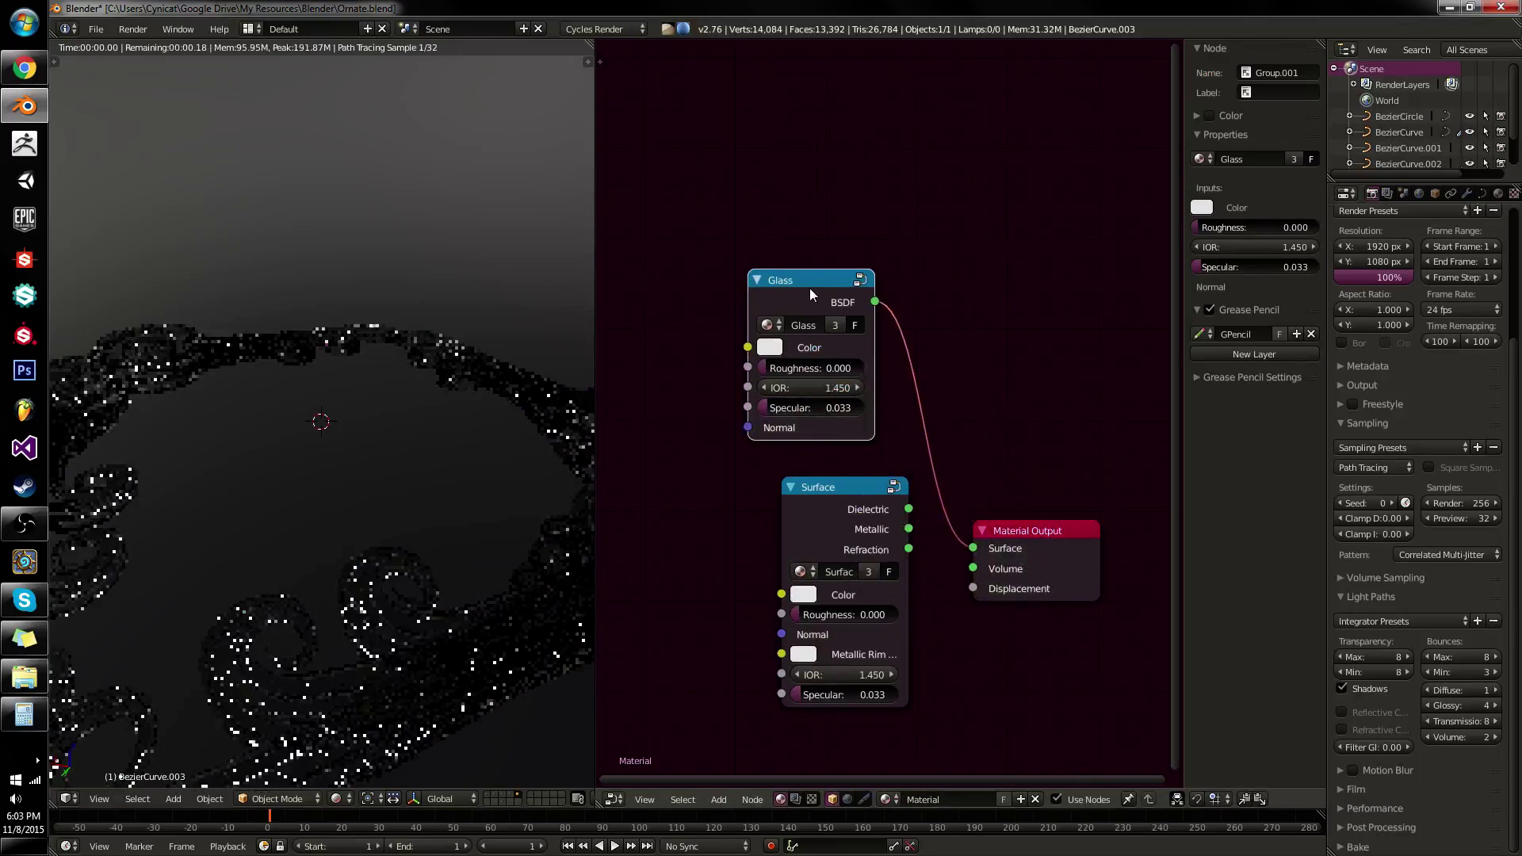
Move the Glass node group higher above the Surface group, with the whole ornate frame in view.
{"action": "left_click_drag", "start_coordinate": [812, 288], "coordinate": [835, 300]}
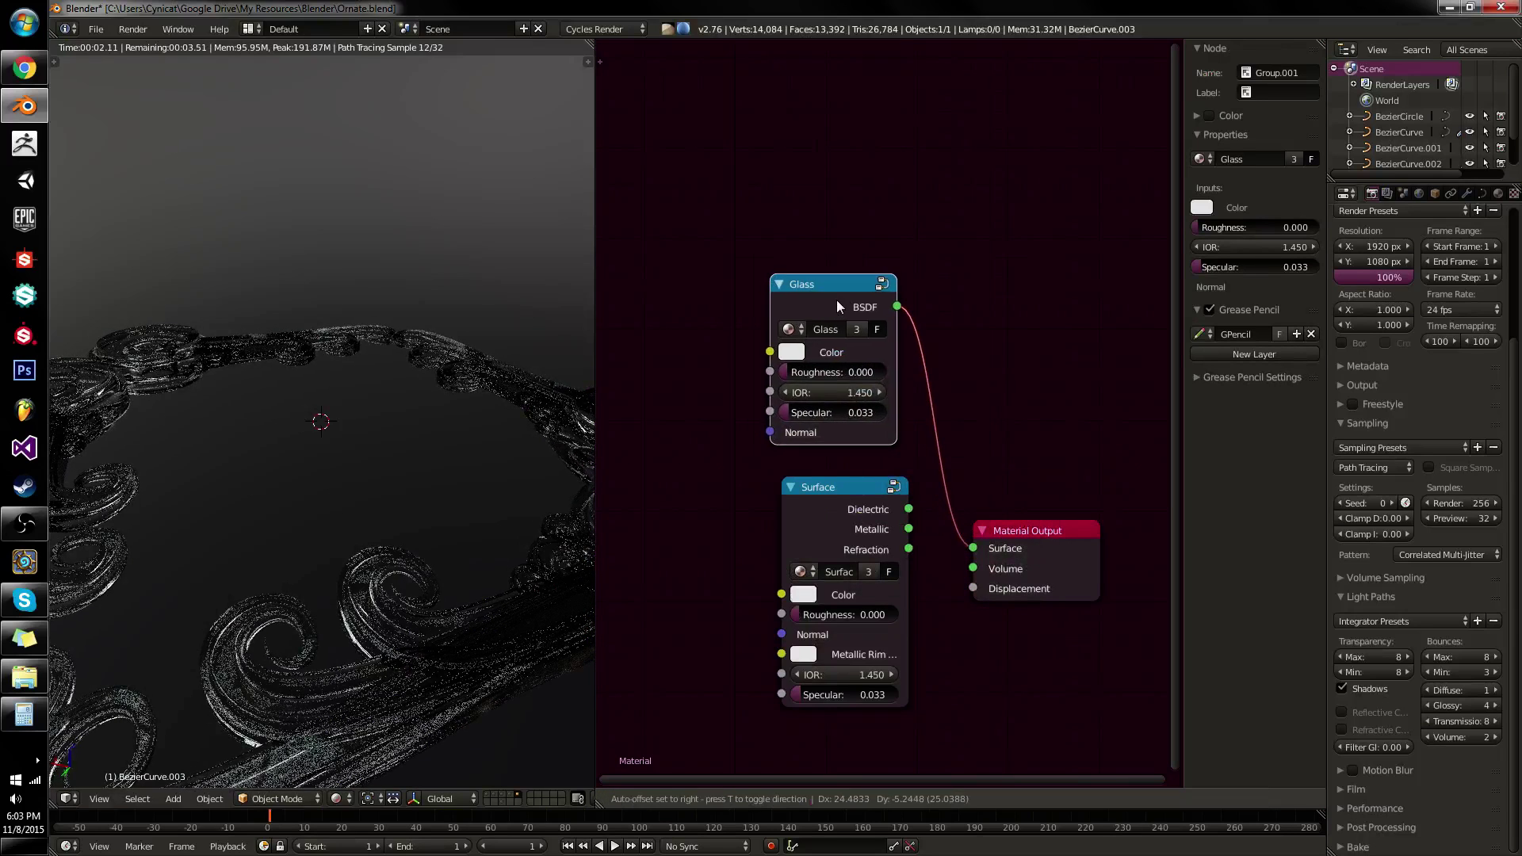
{"action": "left_click", "coordinate": [835, 300]}
{"action": "middle_click_drag", "start_coordinate": [292, 401], "coordinate": [288, 486]}
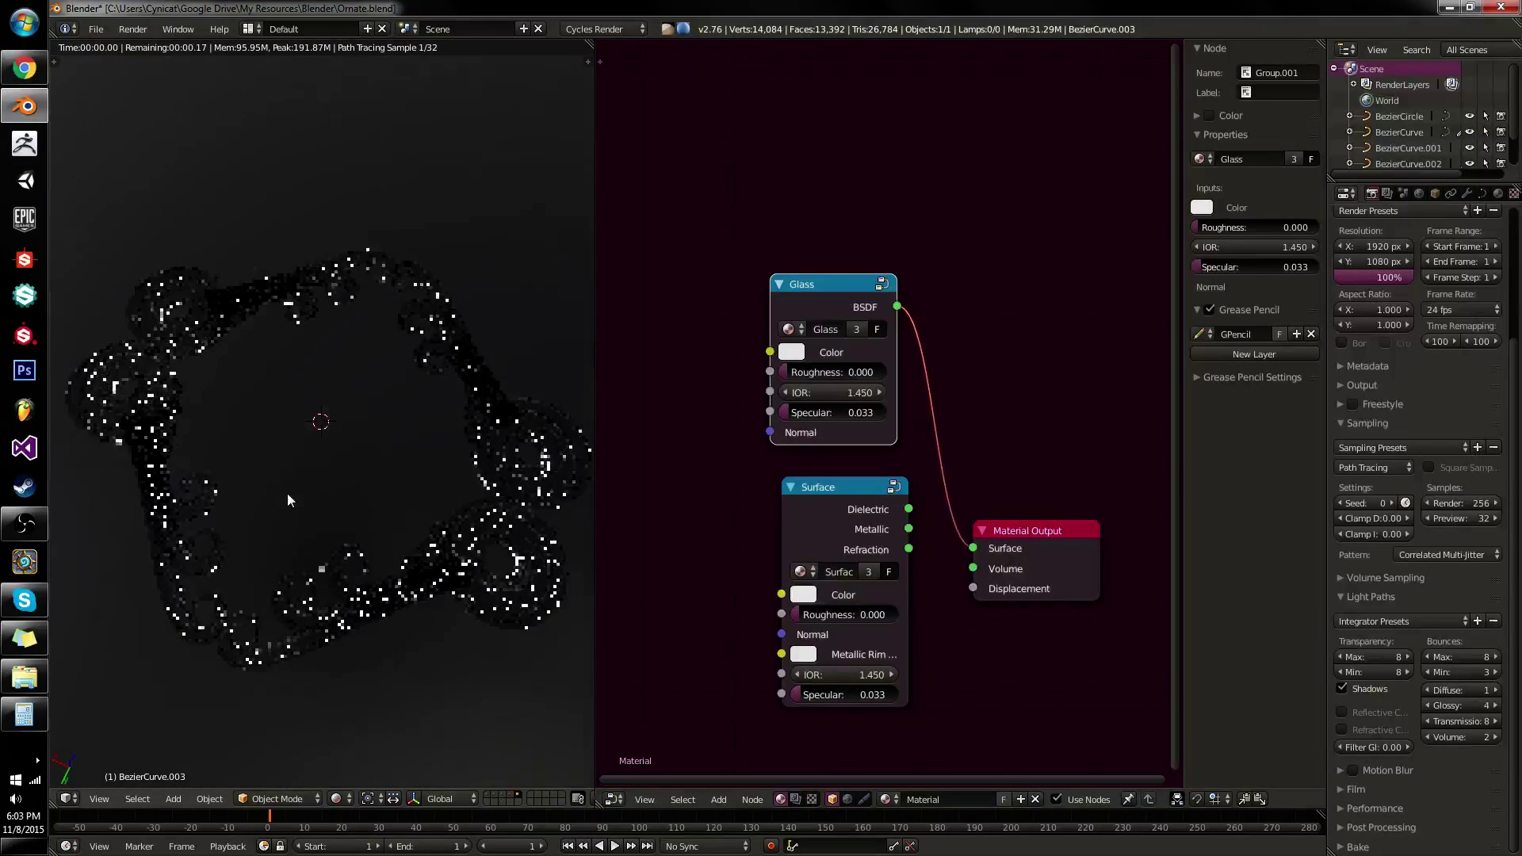
{"action": "left_click_drag", "start_coordinate": [879, 306], "coordinate": [814, 211]}
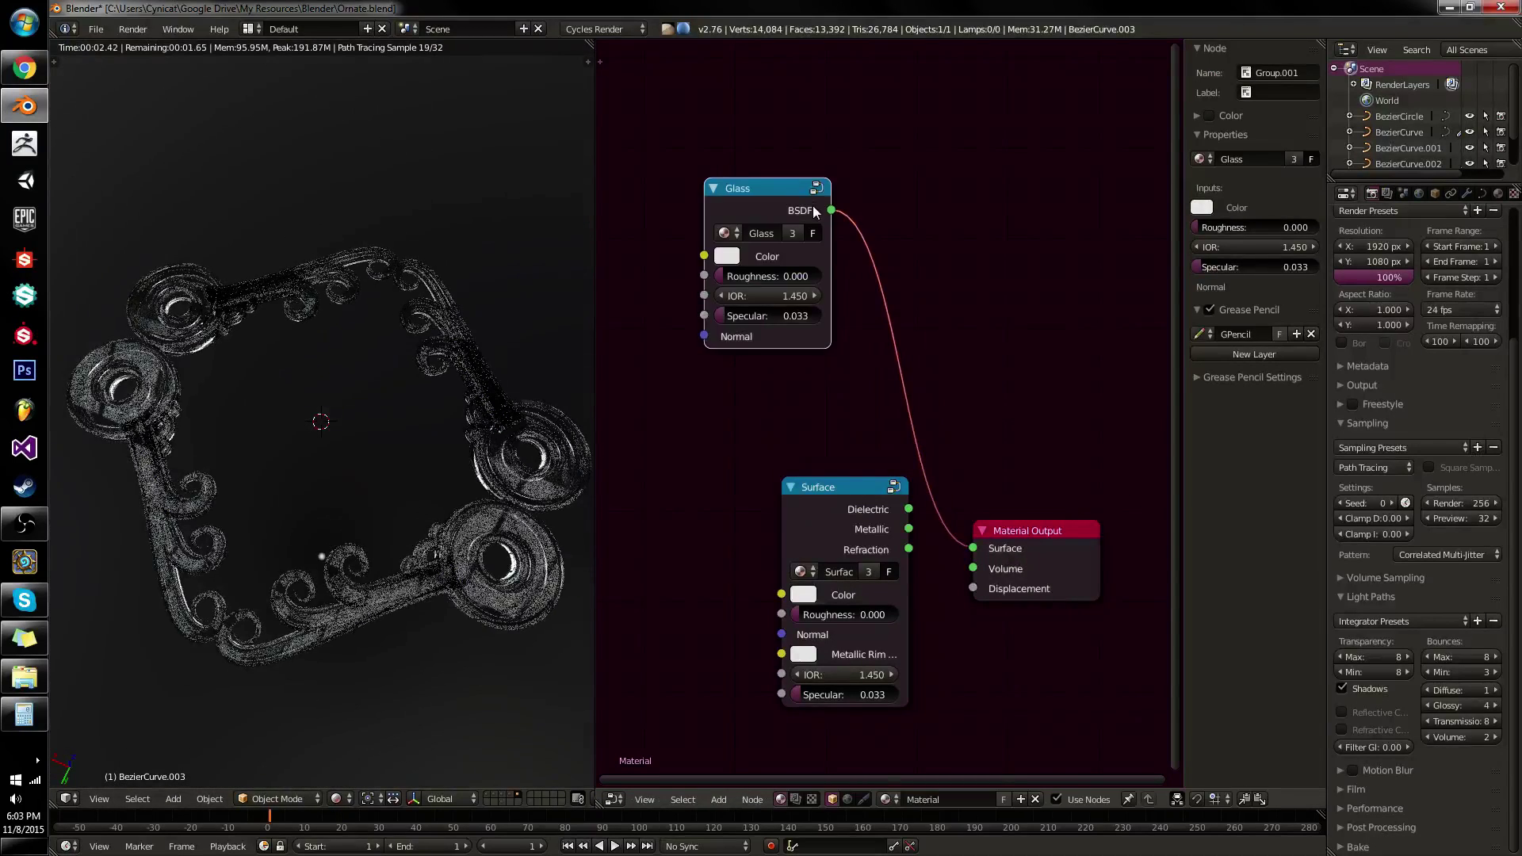
Undo the addition of the Glass node group, restoring the Surface group's Dielectric link to the Material Output.
{"action": "key", "text": "ctrl+z"}
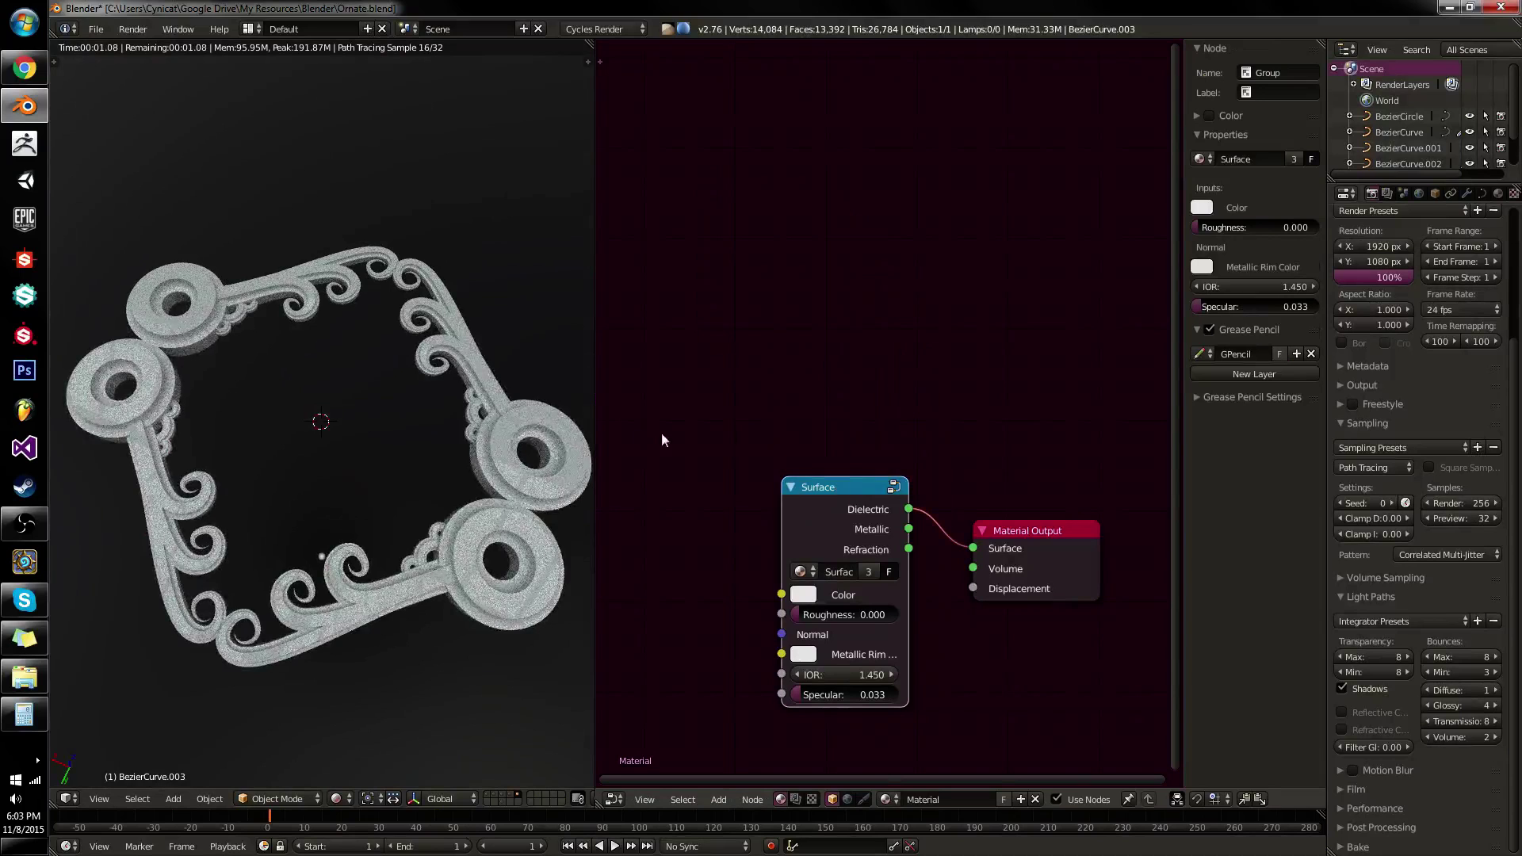
{"action": "key", "text": "shift+a"}
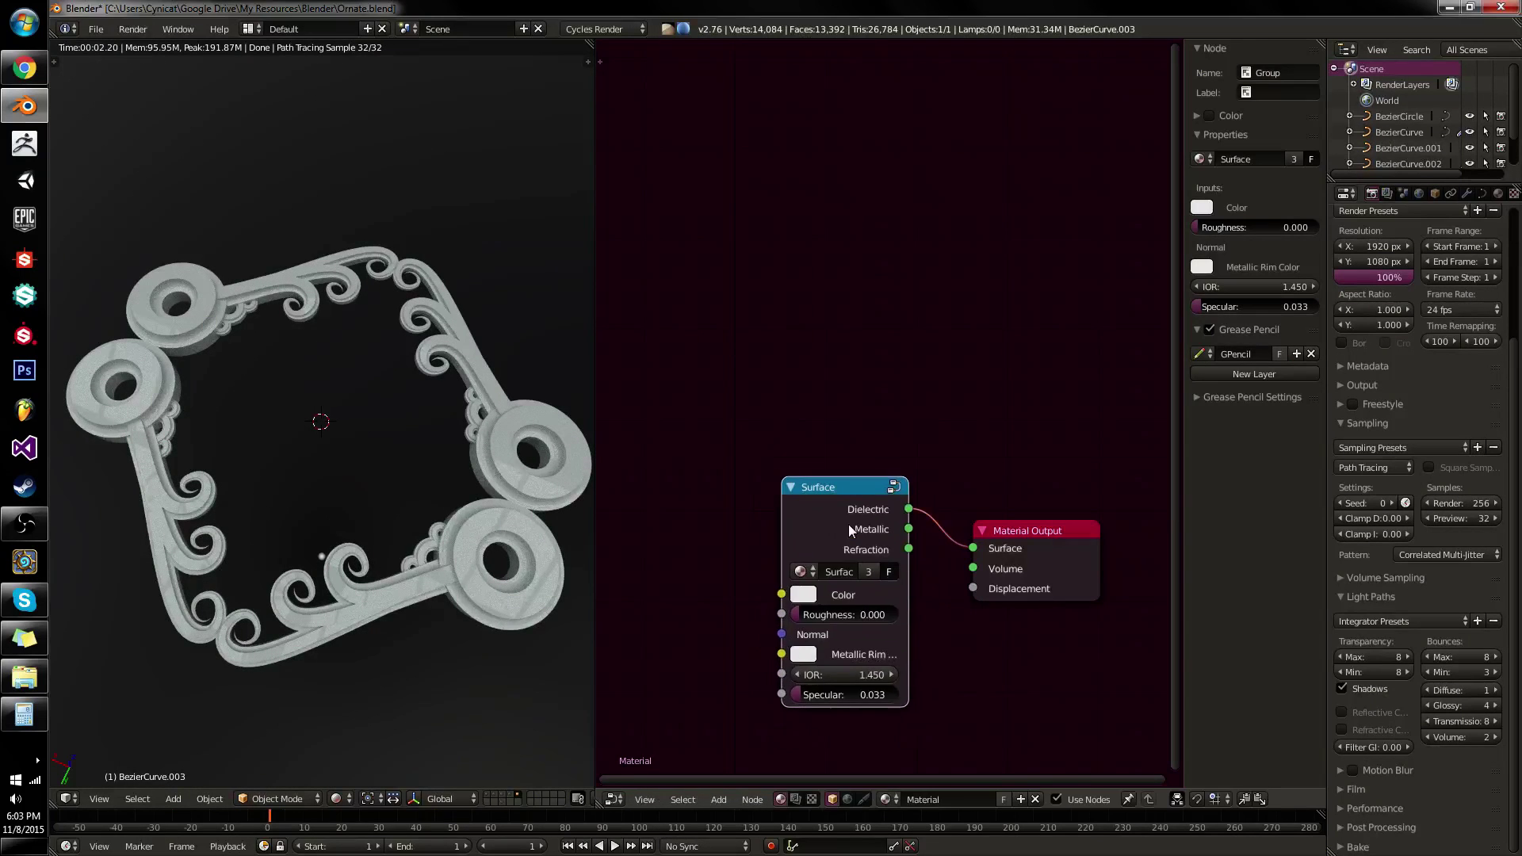
Inside the Surface group, move Group Input away from the shader nodes and adjust Group Output; outside it, link Dielectric to the Material Output.
{"action": "key", "text": "Tab"}
{"action": "left_click_drag", "start_coordinate": [705, 436], "coordinate": [610, 467]}
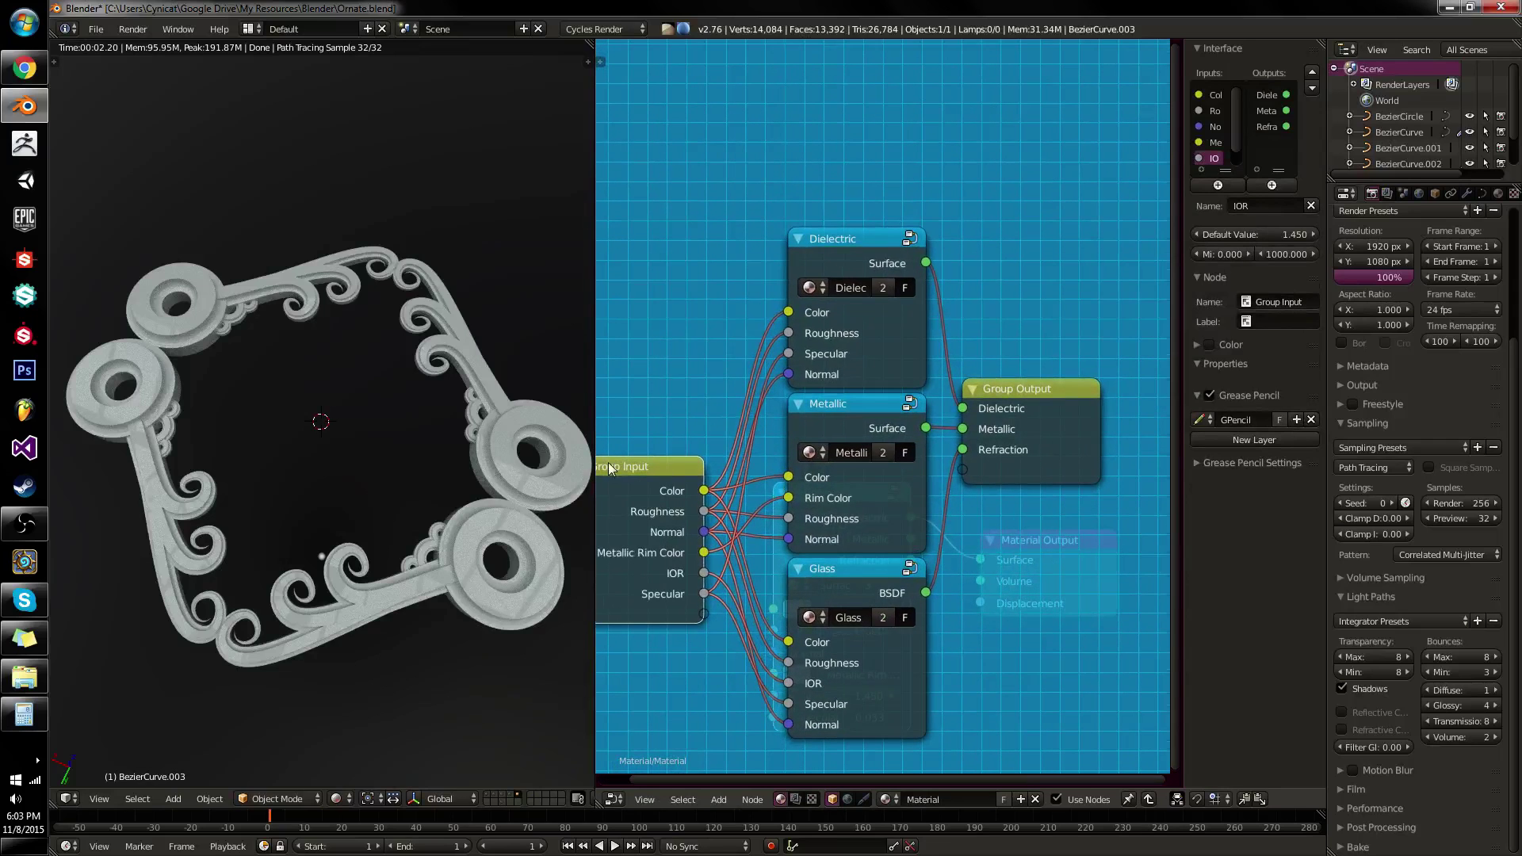
{"action": "mouse_move", "coordinate": [1014, 428]}
{"action": "left_mouse_down"}
{"action": "mouse_move", "coordinate": [1049, 407]}
{"action": "mouse_move", "coordinate": [1024, 420]}
{"action": "left_mouse_up"}
{"action": "key", "text": "Tab"}
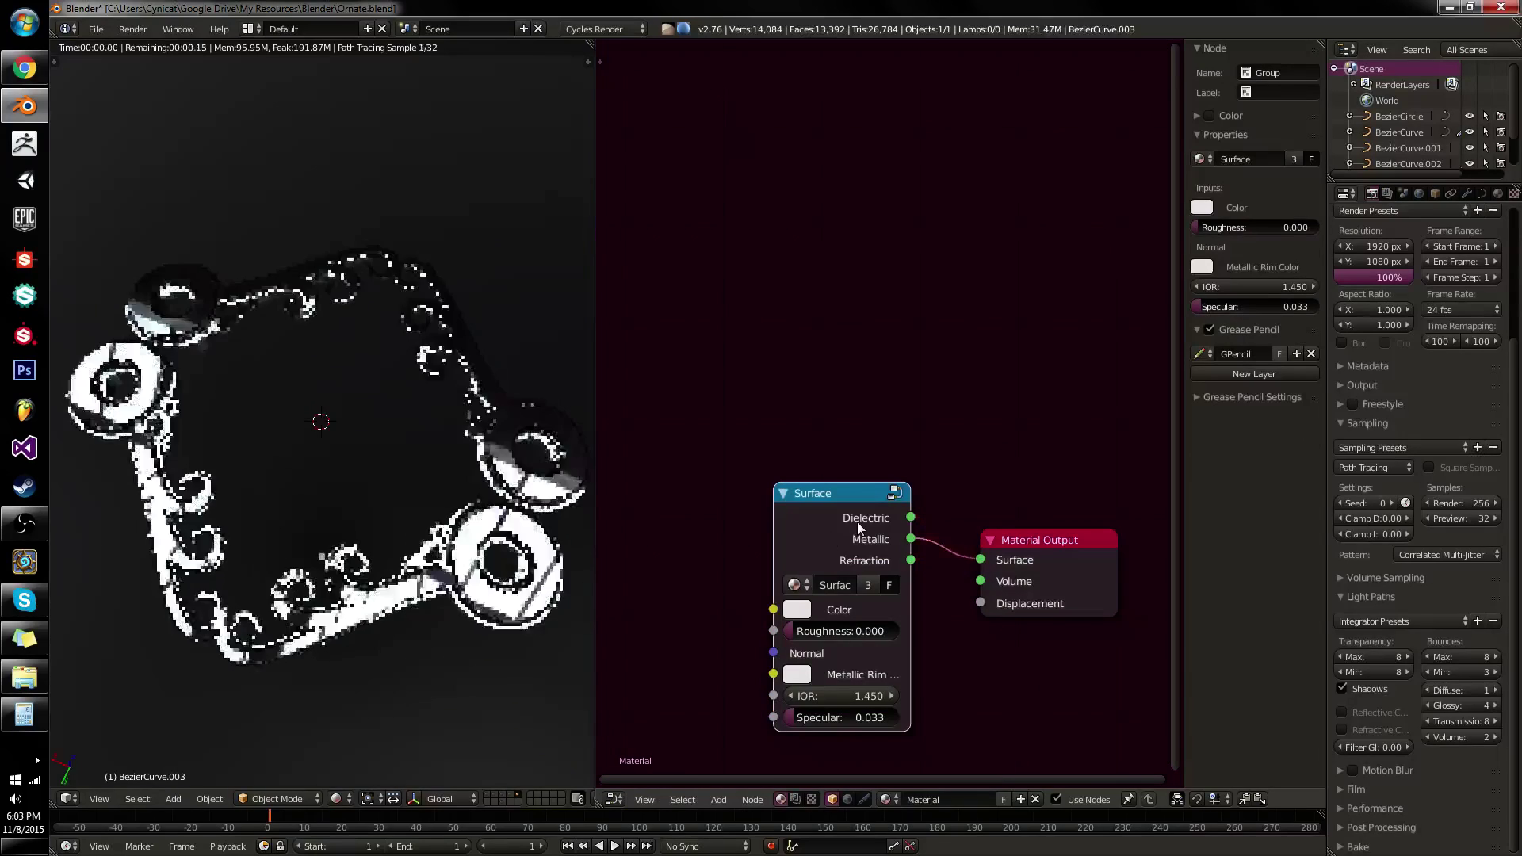
{"action": "left_click", "coordinate": [857, 524], "text": "ctrl+shift"}
{"action": "left_click", "coordinate": [858, 523], "text": "ctrl+shift"}
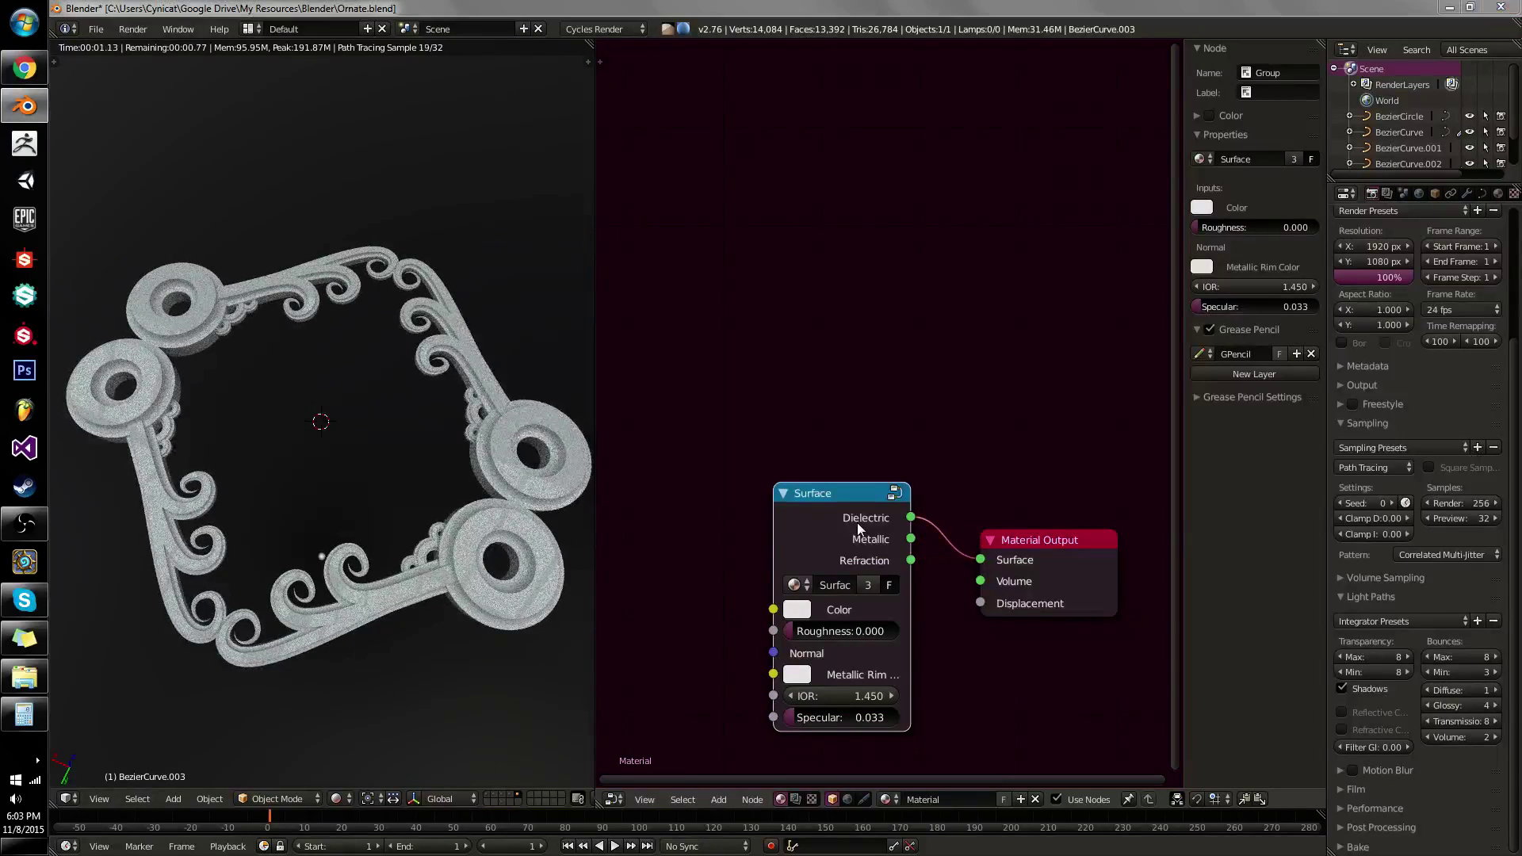
Switch to Calculator, multiply the running product by 4, and minimize it.
{"action": "key", "text": "alt+Tab"}
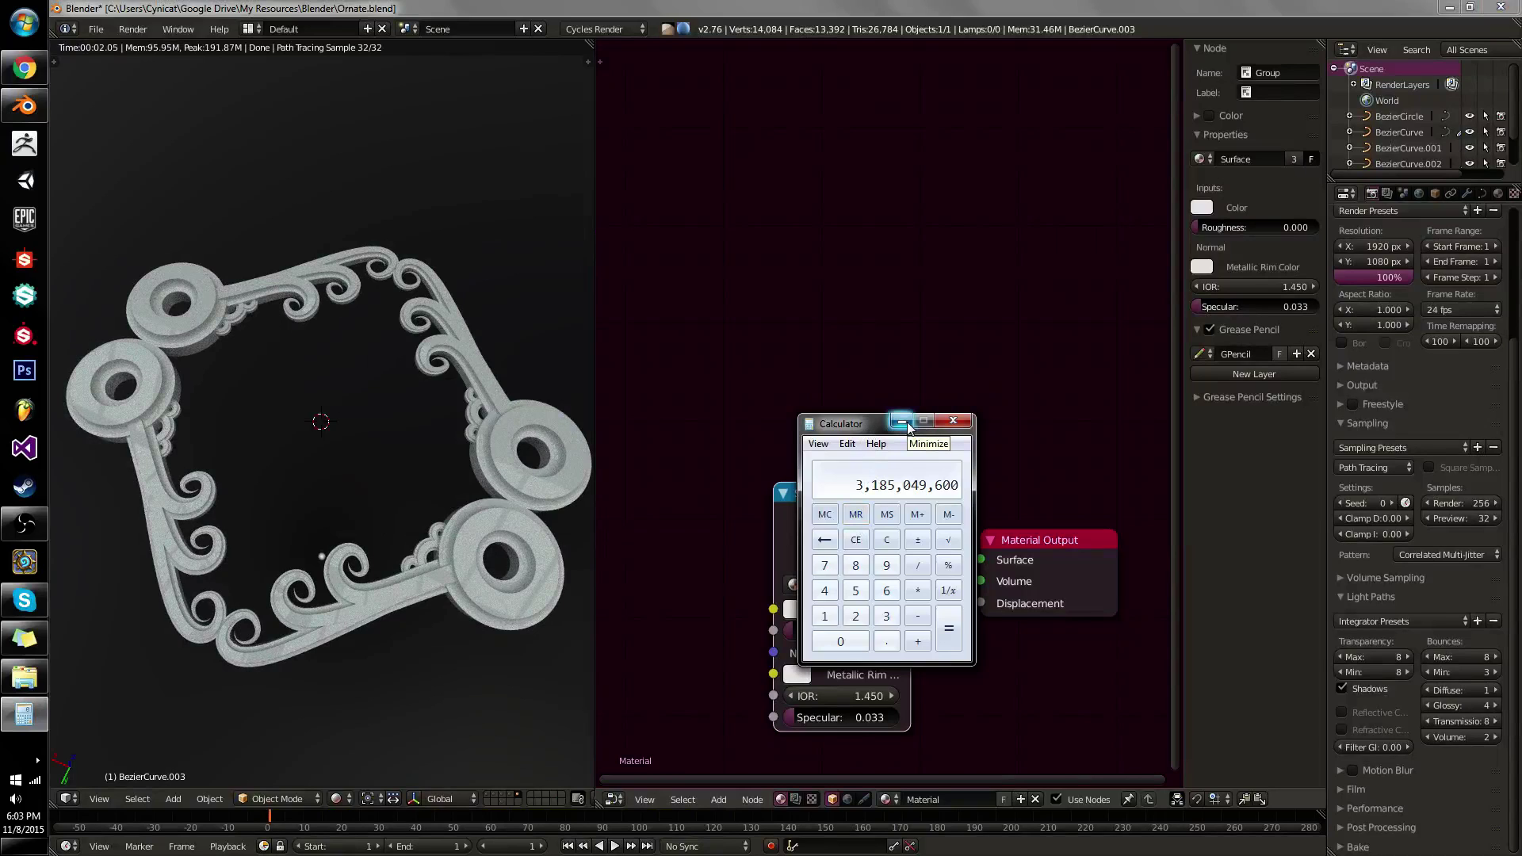
{"action": "type", "text": "*4"}
{"action": "key", "text": "Return"}
{"action": "left_click", "coordinate": [901, 421]}
Try a Diffuse bounce limit of 2 in the Light Paths settings and set it back to 1.
{"action": "left_click", "coordinate": [1450, 617]}
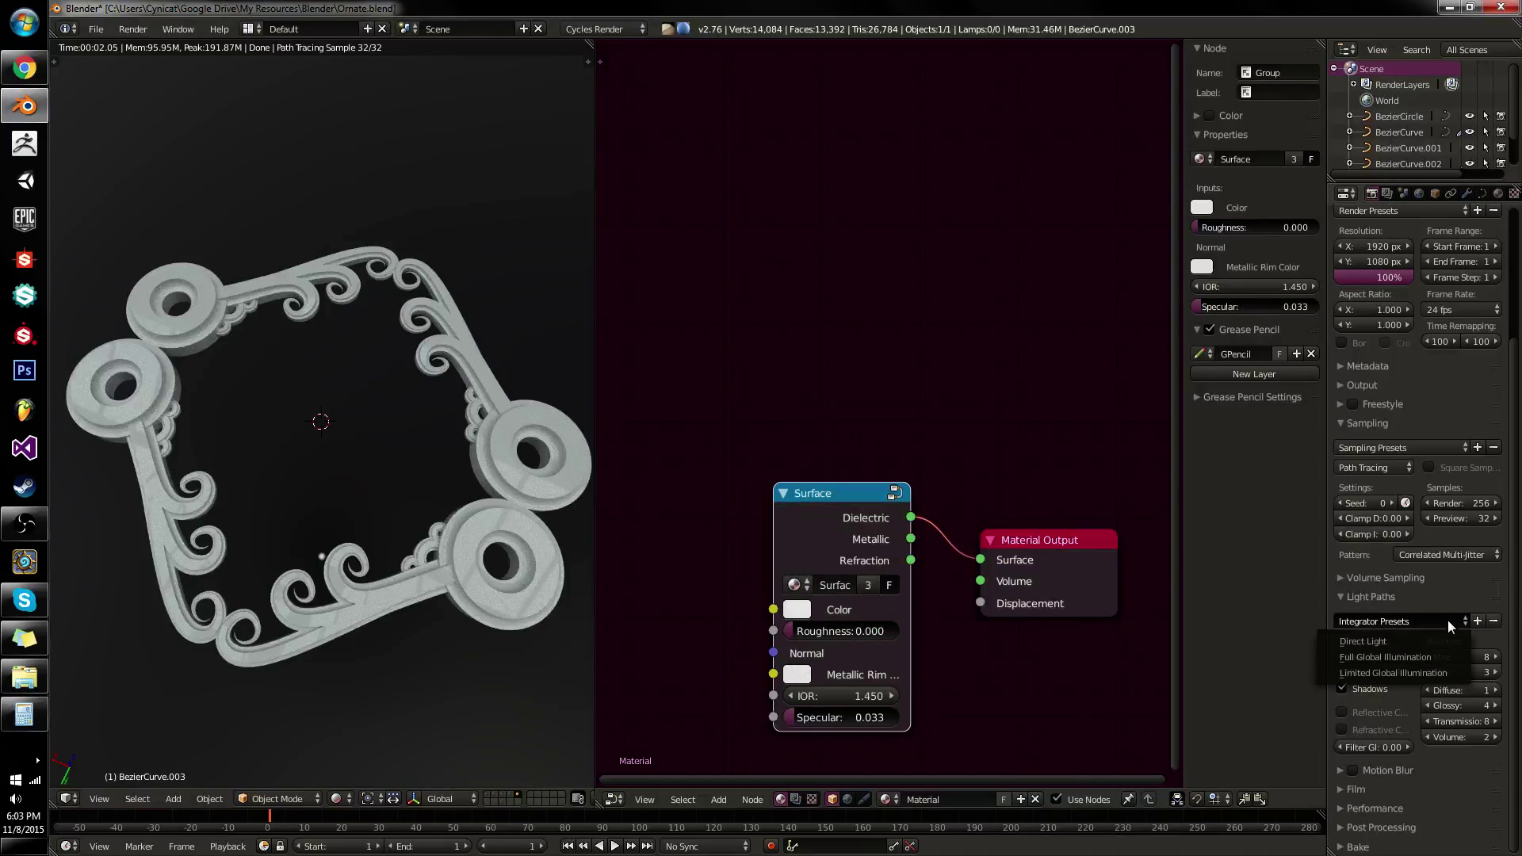
{"action": "left_click", "coordinate": [1443, 621]}
{"action": "left_click", "coordinate": [1498, 690]}
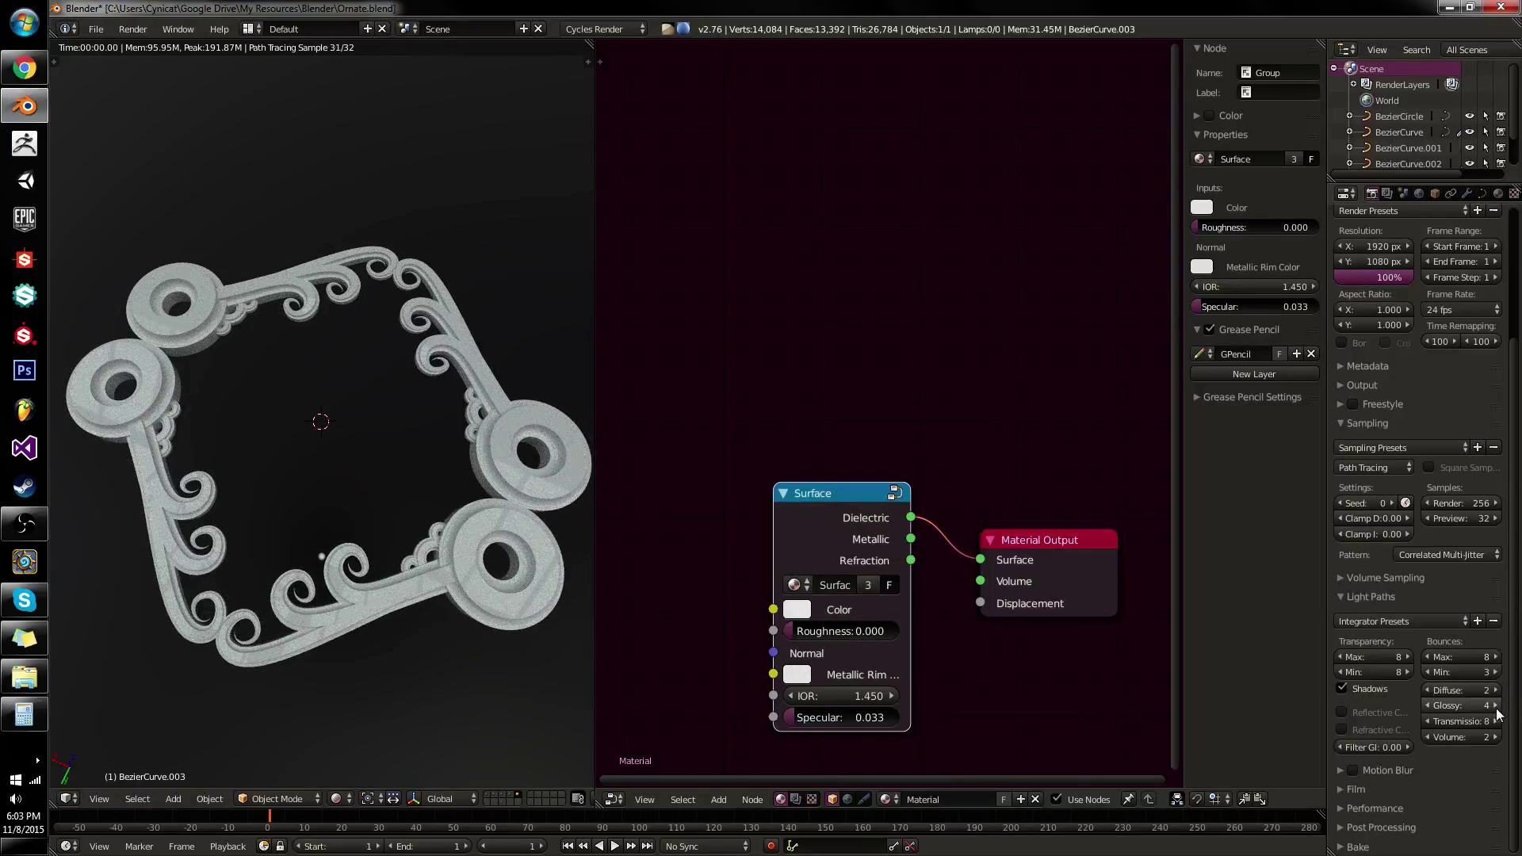
{"action": "left_click", "coordinate": [1426, 689]}
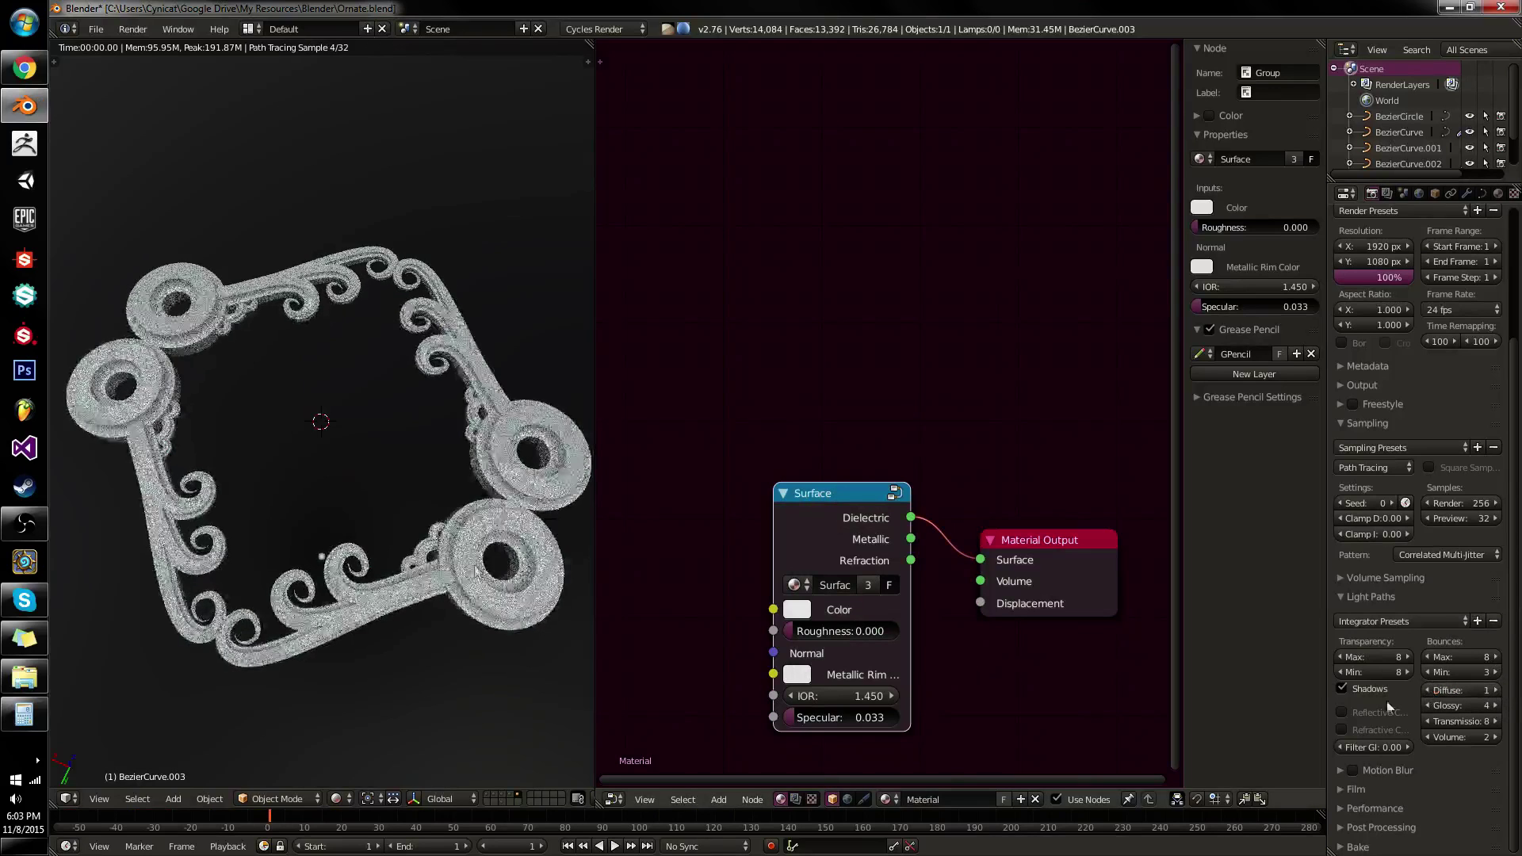
Switch to Calculator, divide the running product by 6, and multiply it by 8.
{"action": "left_click", "coordinate": [36, 716]}
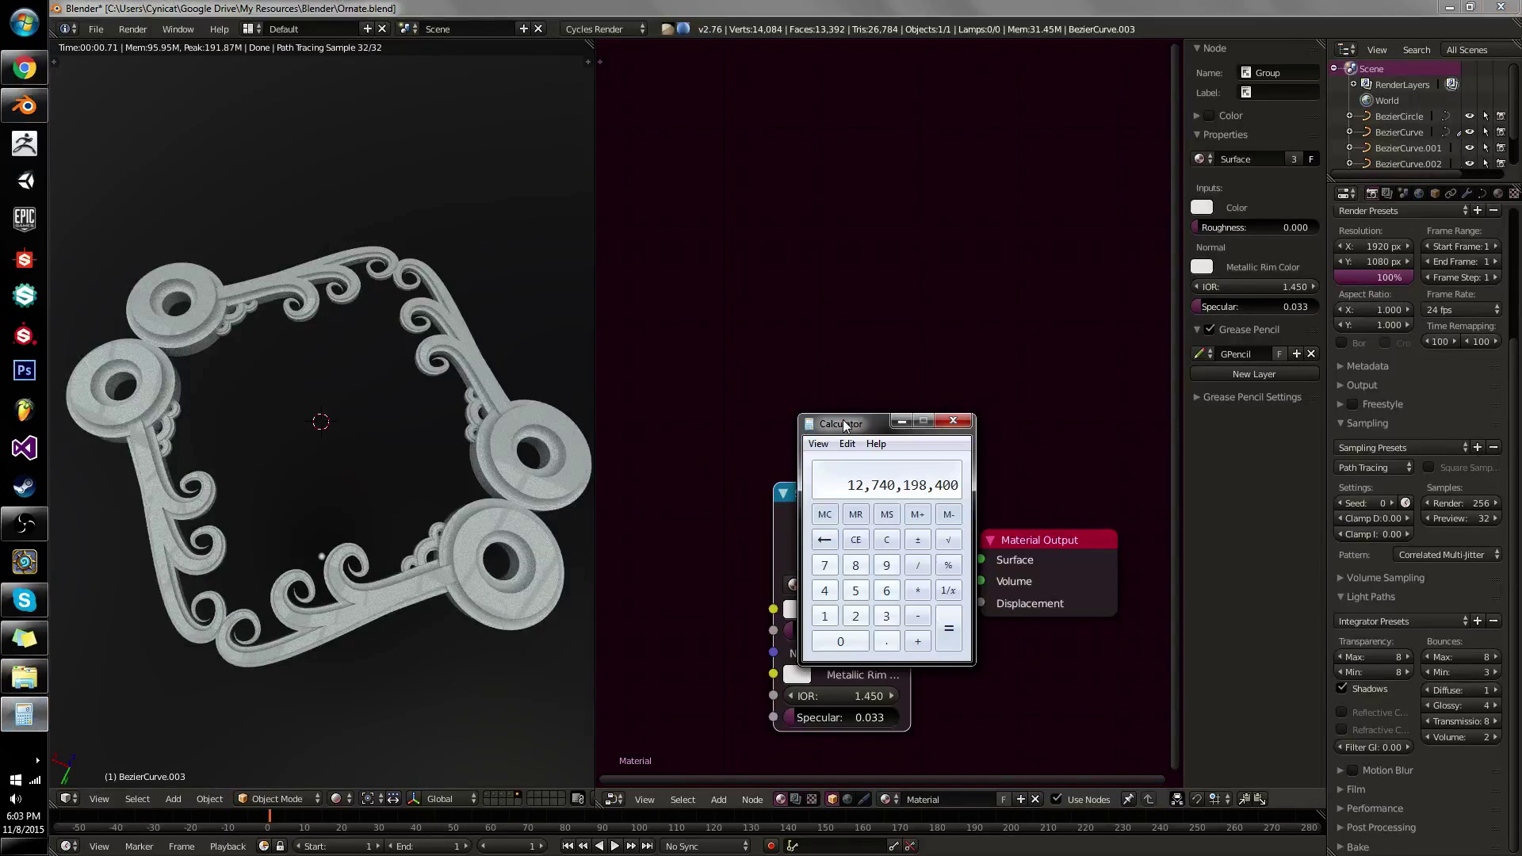
{"action": "key", "text": "slash"}
{"action": "type", "text": "6"}
{"action": "key", "text": "asterisk"}
{"action": "type", "text": "8"}
{"action": "key", "text": "Return"}
Divide the running product by 8 and multiply it by 6 to reverse the last calculation.
{"action": "key", "text": "slash"}
{"action": "key", "text": "8"}
{"action": "key", "text": "Return"}
{"action": "key", "text": "asterisk"}
{"action": "key", "text": "6"}
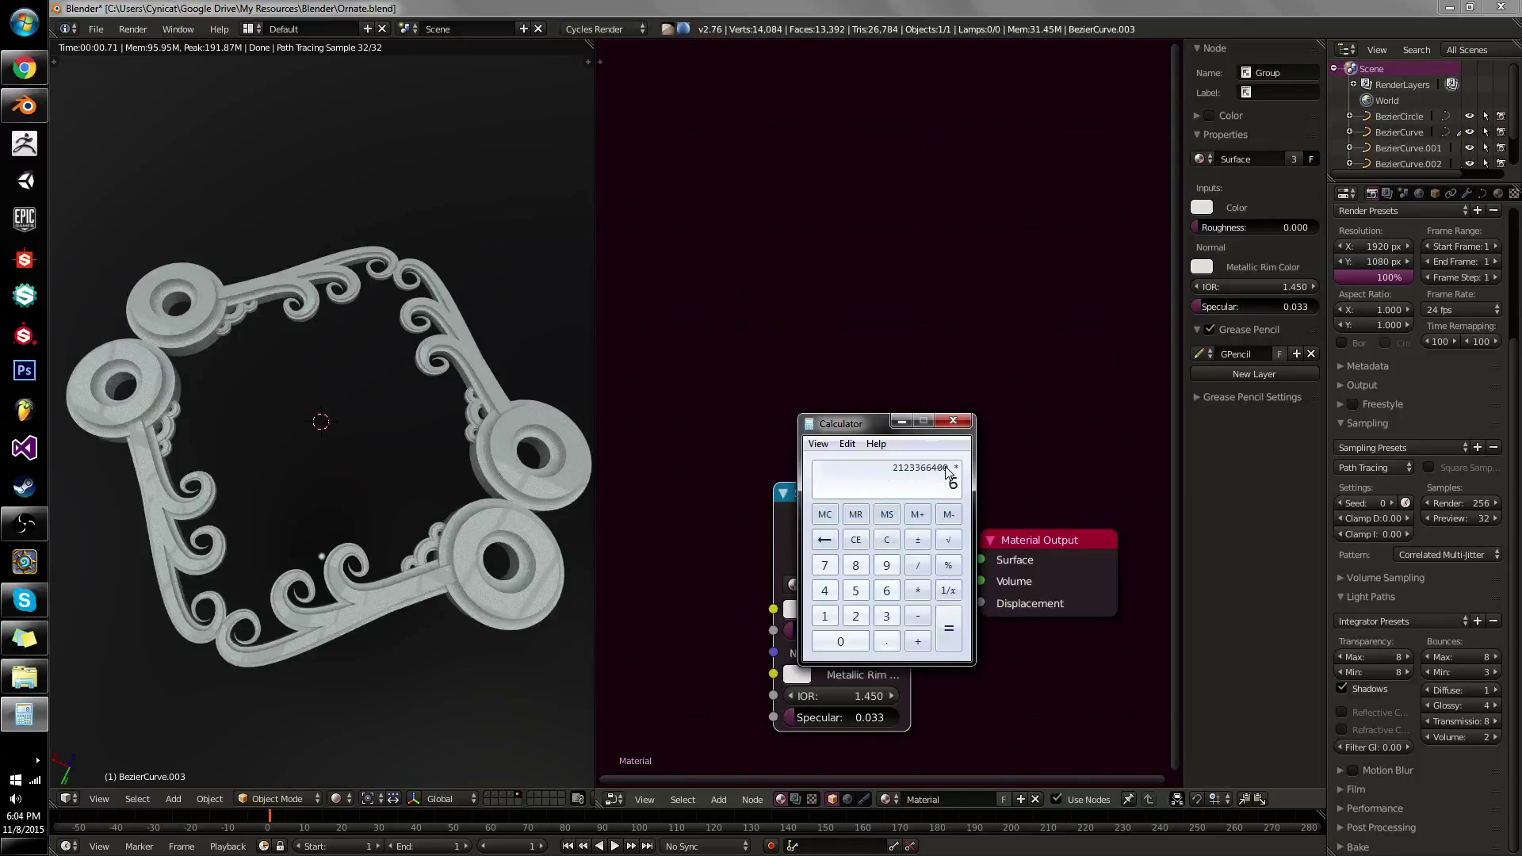
{"action": "key", "text": "Return"}
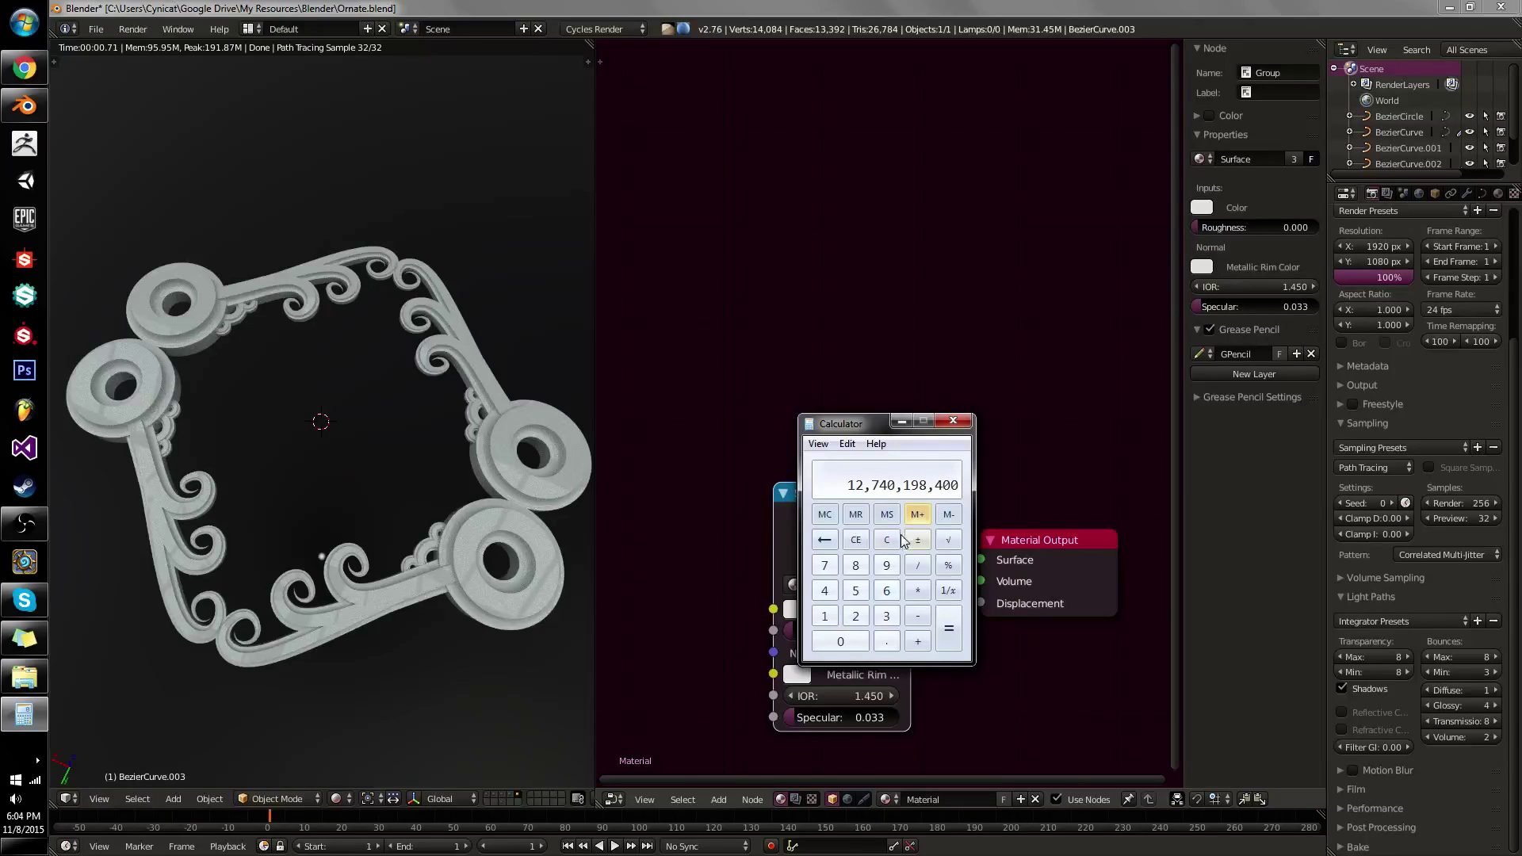
Divide the running product by 6, multiply it by 8, and close Calculator.
{"action": "key", "text": "slash"}
{"action": "key", "text": "6"}
{"action": "key", "text": "Return"}
{"action": "key", "text": "asterisk"}
{"action": "key", "text": "8"}
{"action": "key", "text": "Return"}
{"action": "left_click", "coordinate": [953, 420]}
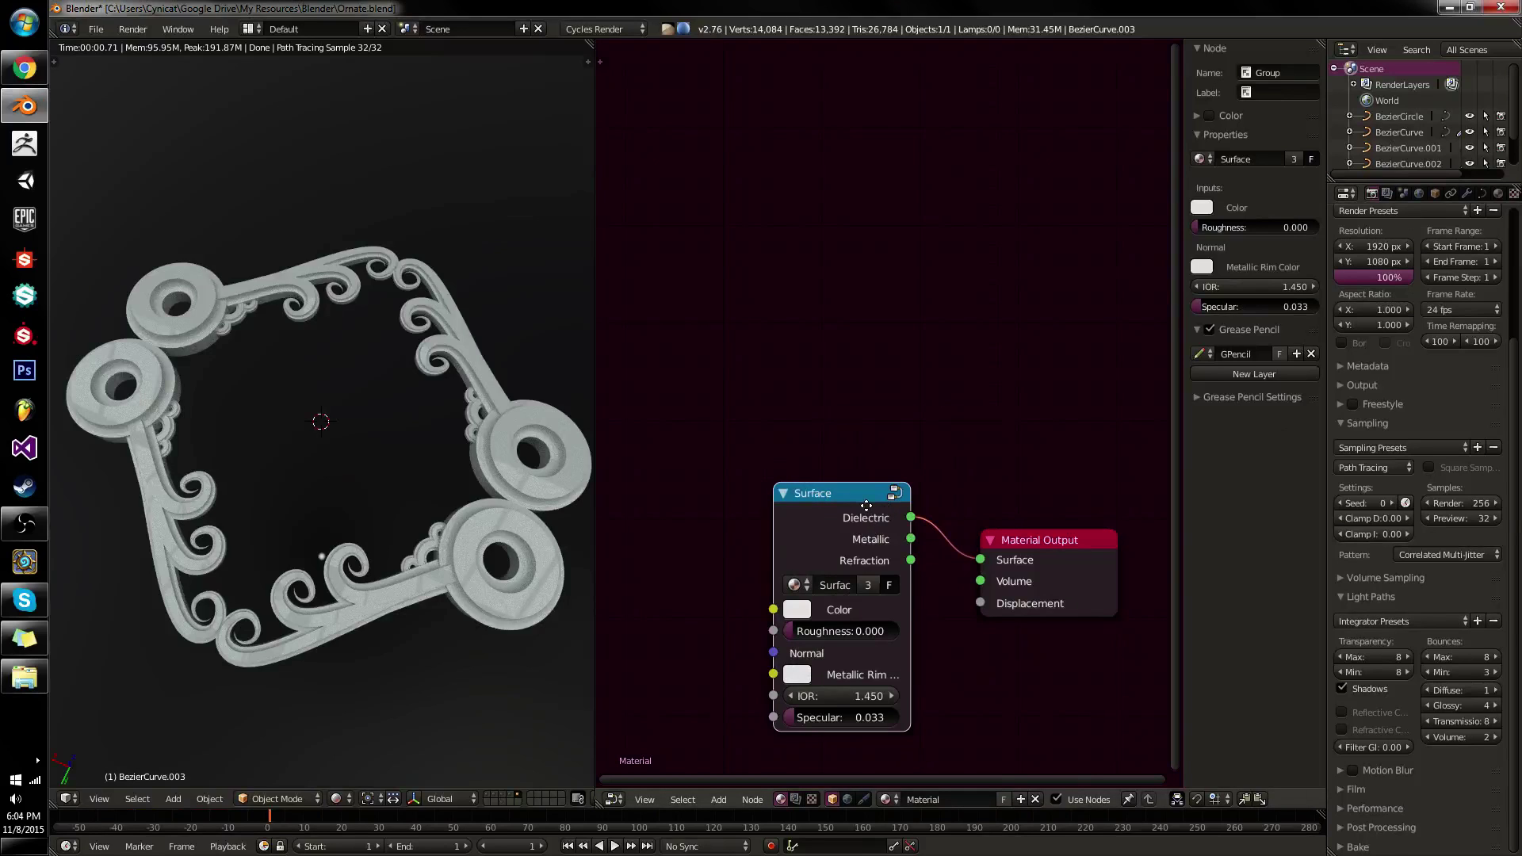
Preview the Surface group's Metallic and Refraction outputs on the frame, cycling back to Dielectric twice.
{"action": "middle_click_drag", "start_coordinate": [863, 507], "coordinate": [881, 430]}
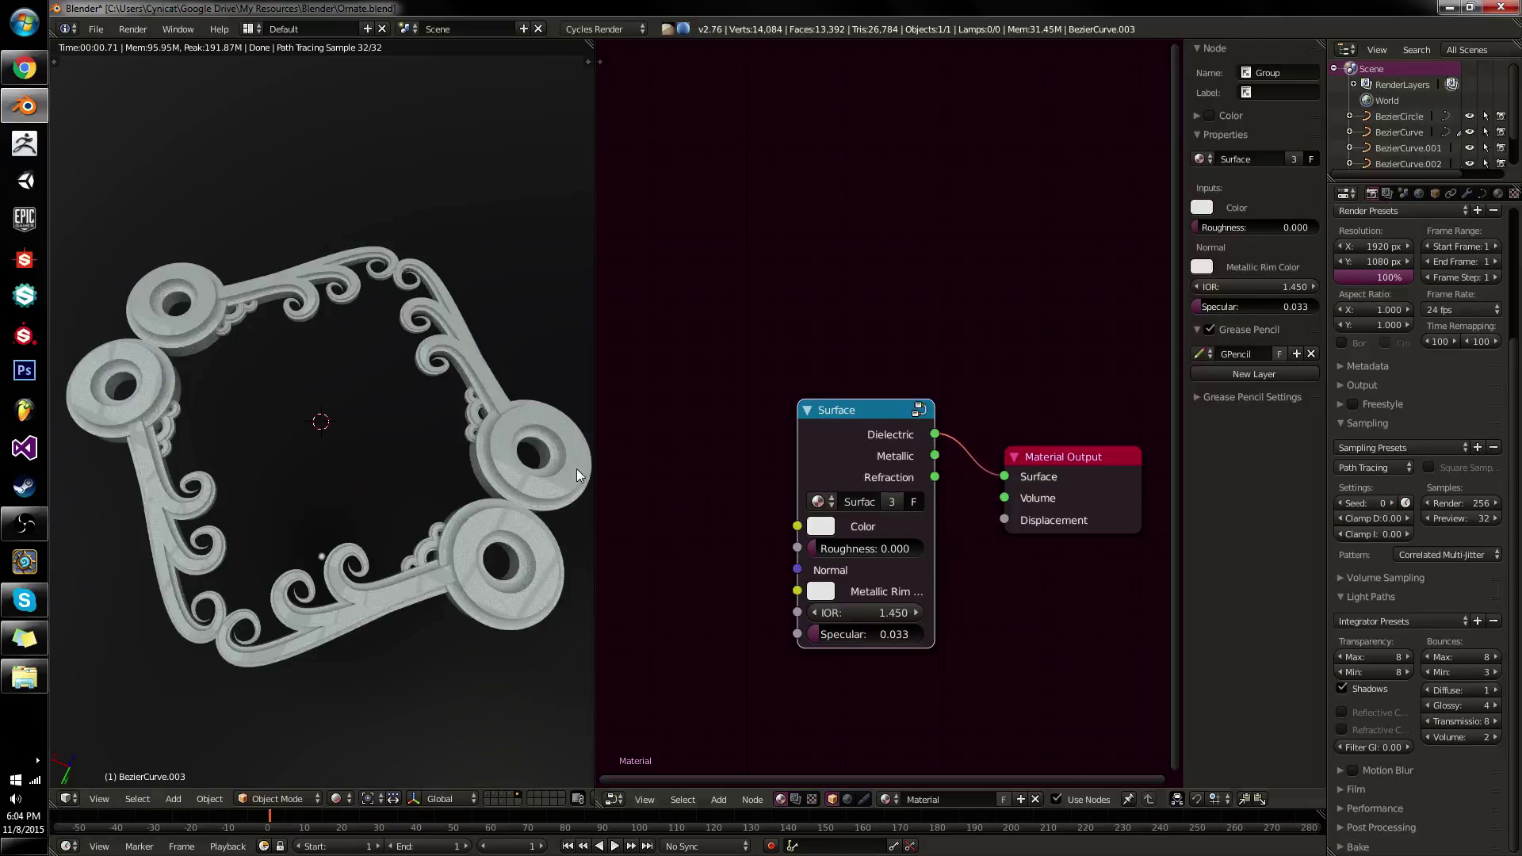
{"action": "middle_click_drag", "start_coordinate": [515, 515], "coordinate": [426, 479]}
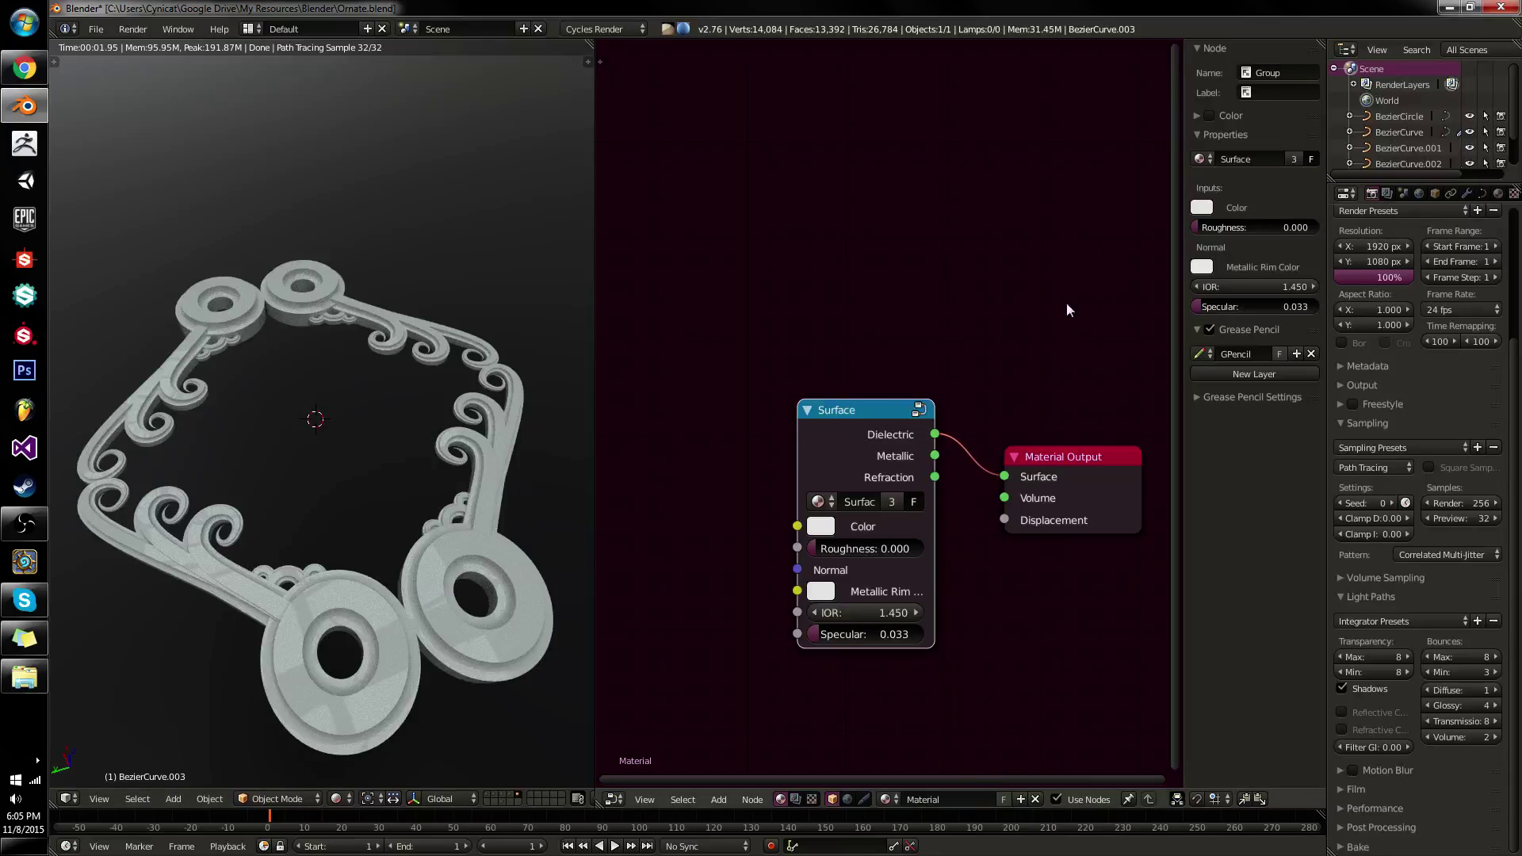
{"action": "left_click", "coordinate": [858, 425], "text": "ctrl+shift"}
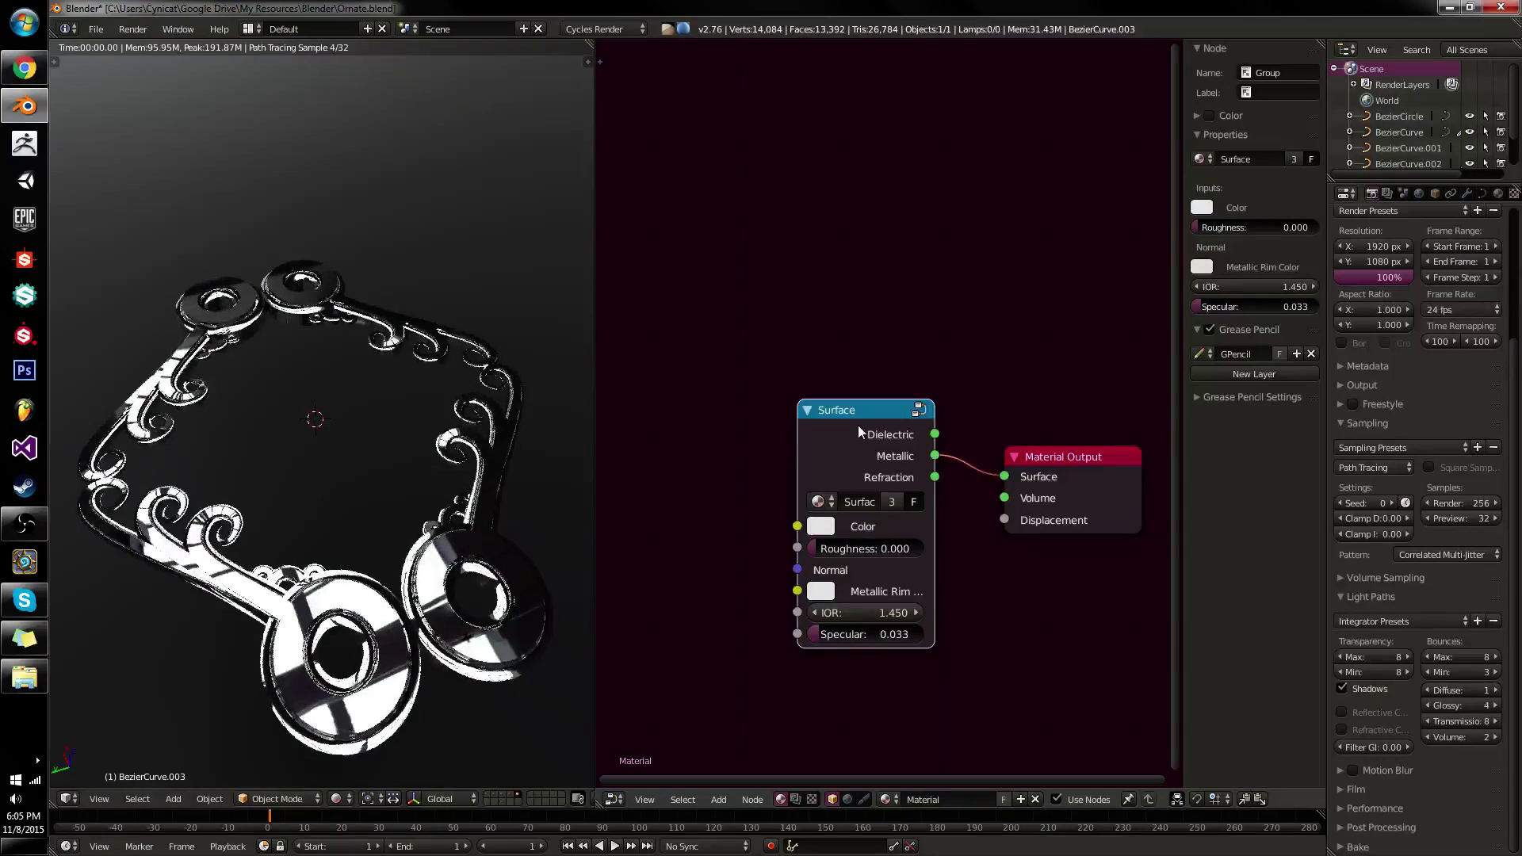
{"action": "left_click", "coordinate": [858, 425], "text": "ctrl+shift"}
{"action": "left_click", "coordinate": [863, 426], "text": "ctrl+shift"}
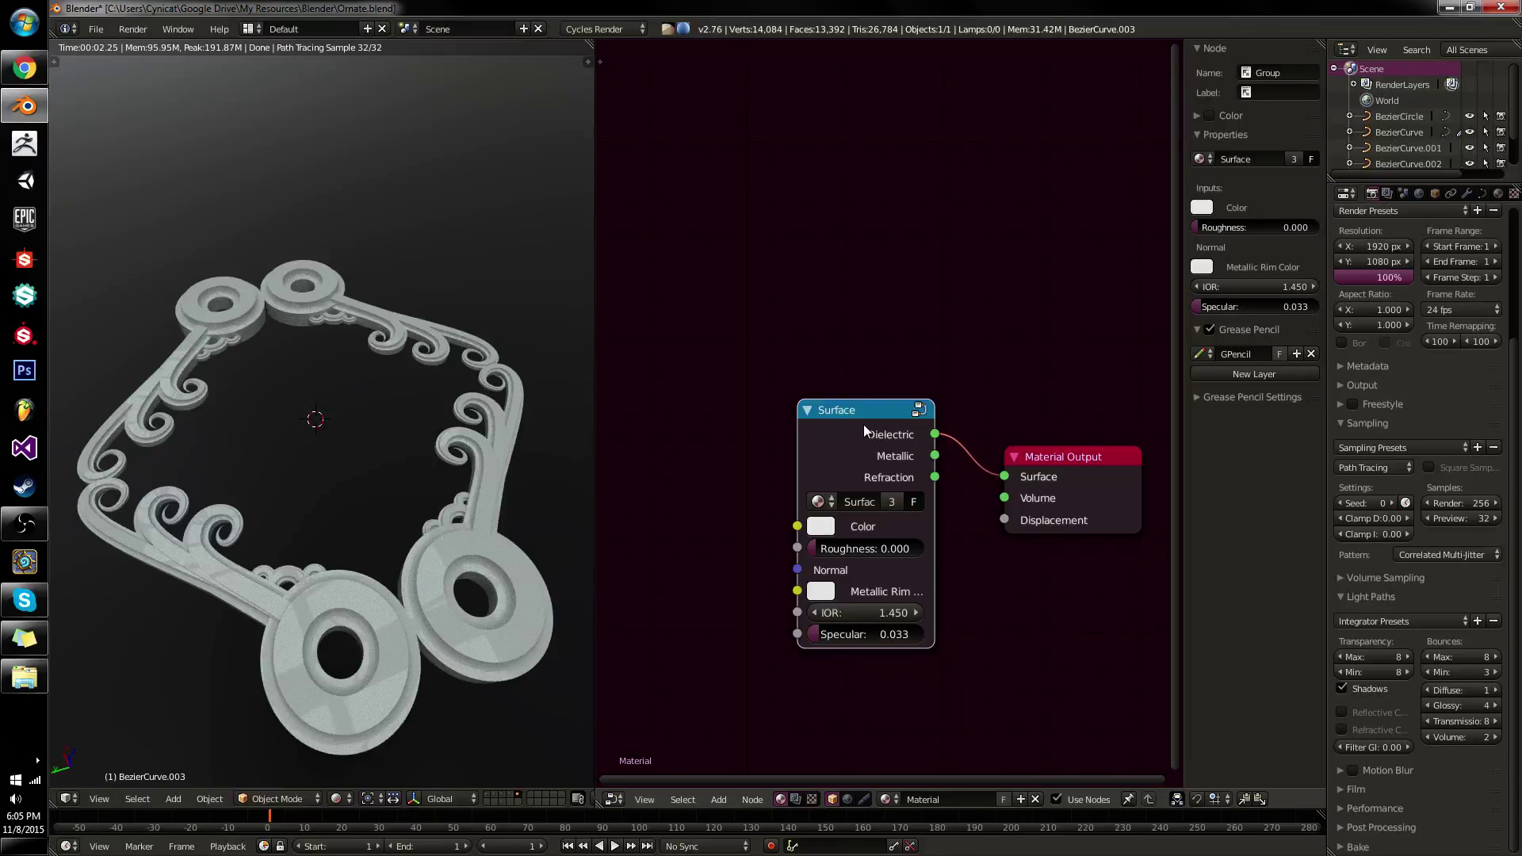
{"action": "left_click", "coordinate": [864, 425], "text": "ctrl+shift"}
{"action": "left_click", "coordinate": [861, 437], "text": "ctrl+shift"}
{"action": "left_click", "coordinate": [861, 439], "text": "ctrl+shift"}
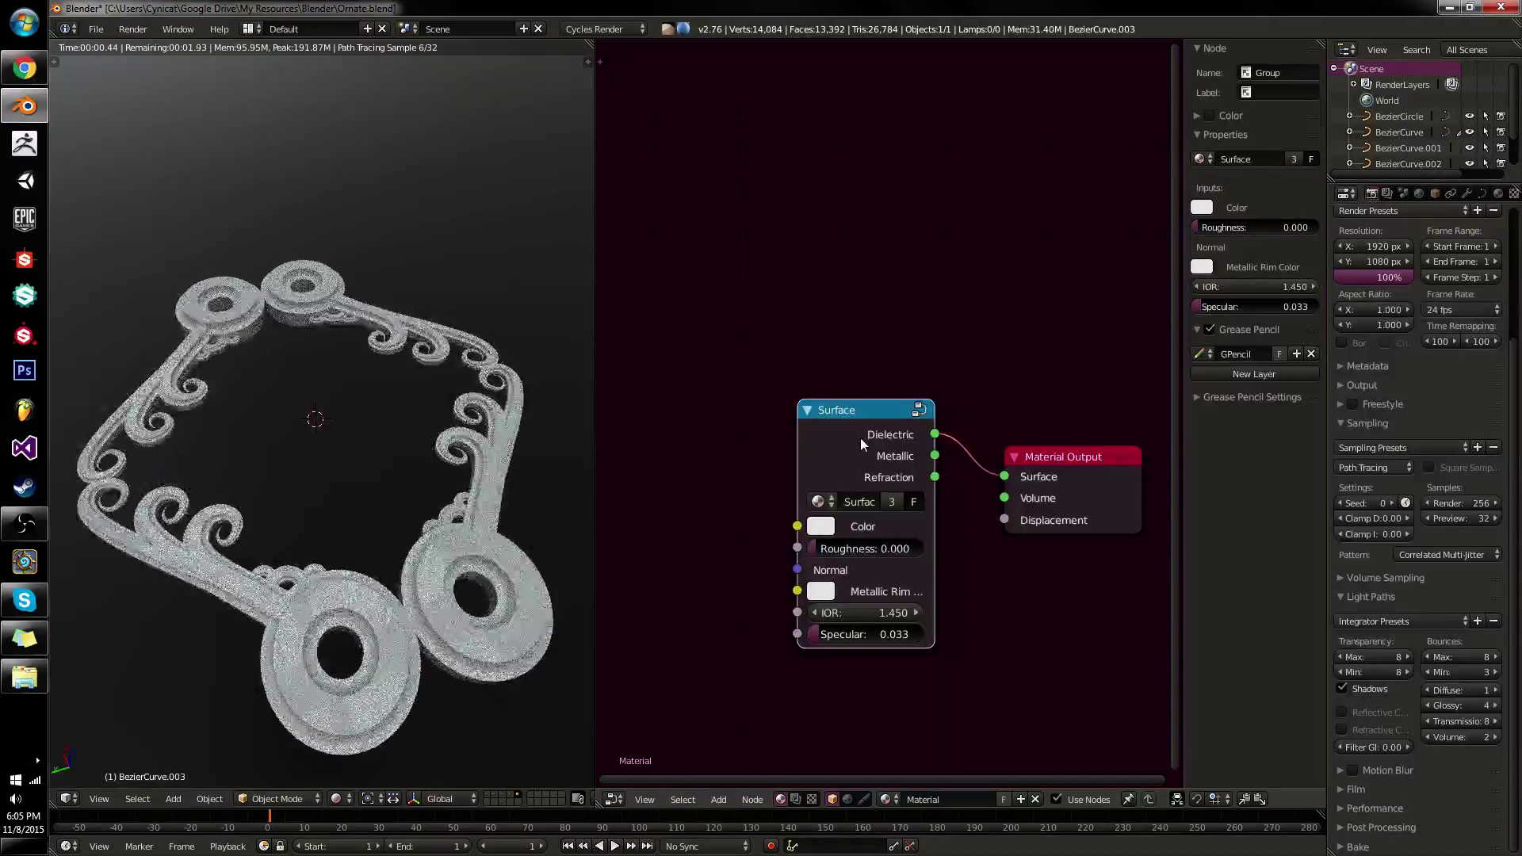
Place the Surface group close beside the Material Output and cycle its linked output around to Dielectric.
{"action": "left_click_drag", "start_coordinate": [859, 437], "coordinate": [1076, 548]}
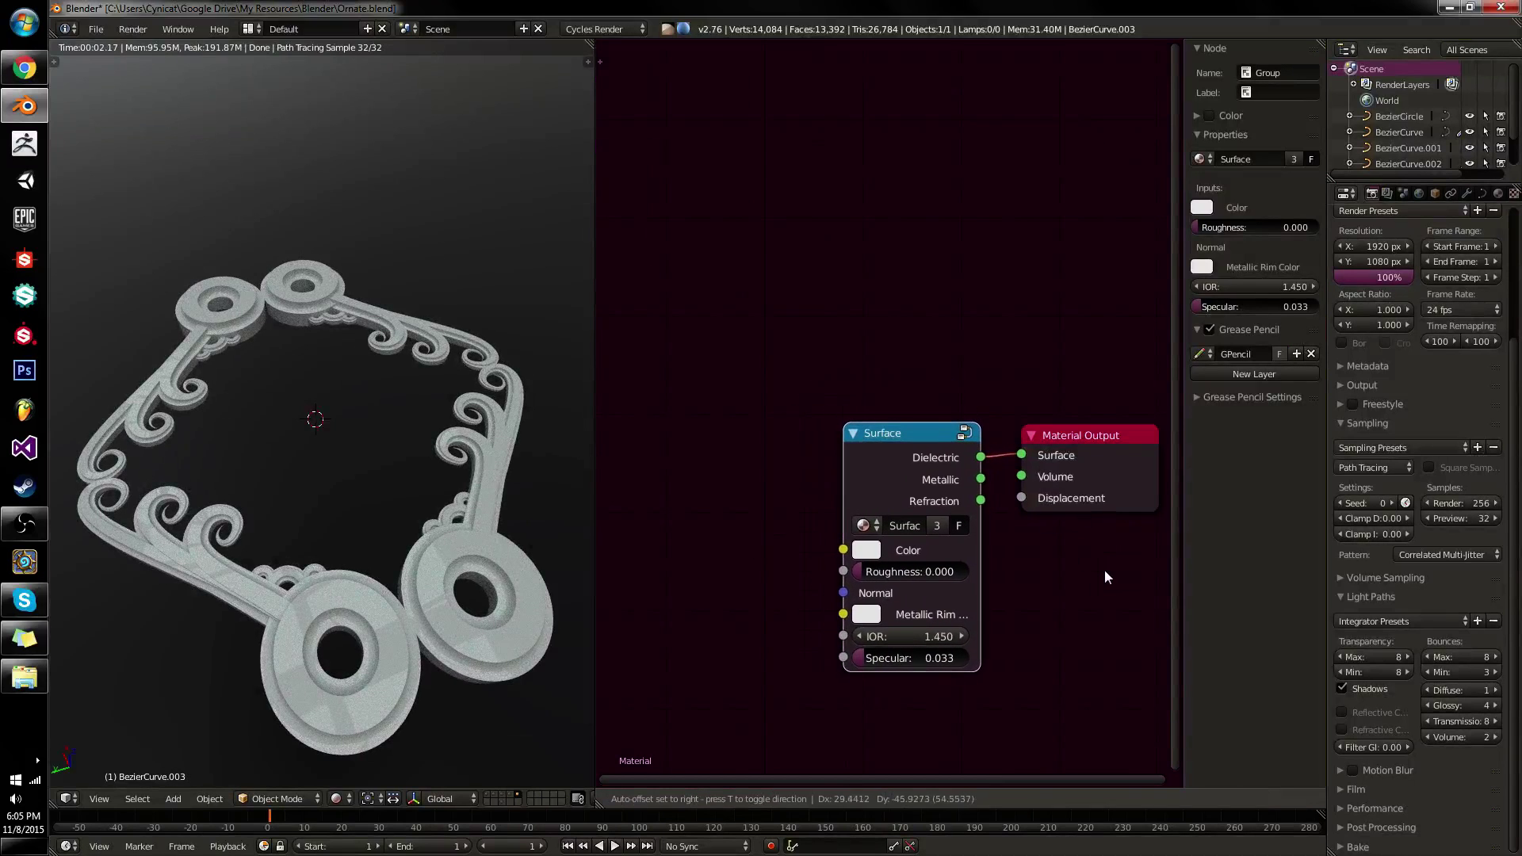
{"action": "left_click", "coordinate": [930, 474], "text": "ctrl+shift"}
{"action": "left_click", "coordinate": [929, 473], "text": "ctrl+shift"}
{"action": "left_click", "coordinate": [929, 473], "text": "ctrl+shift"}
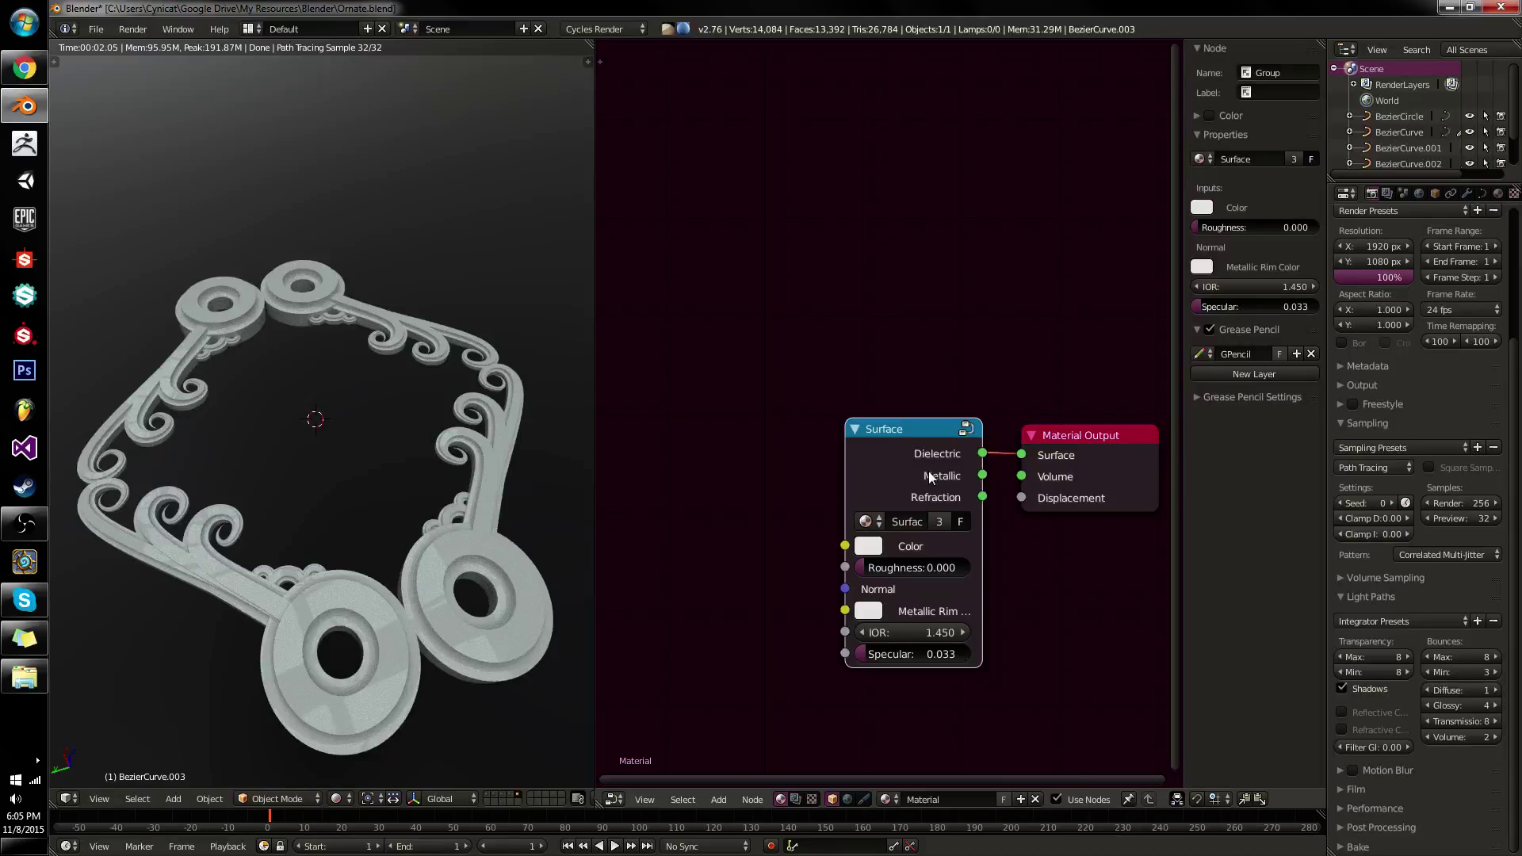
Widen the gap between the Surface group and the Material Output, and preview Metallic before relinking Dielectric.
{"action": "key", "text": "g"}
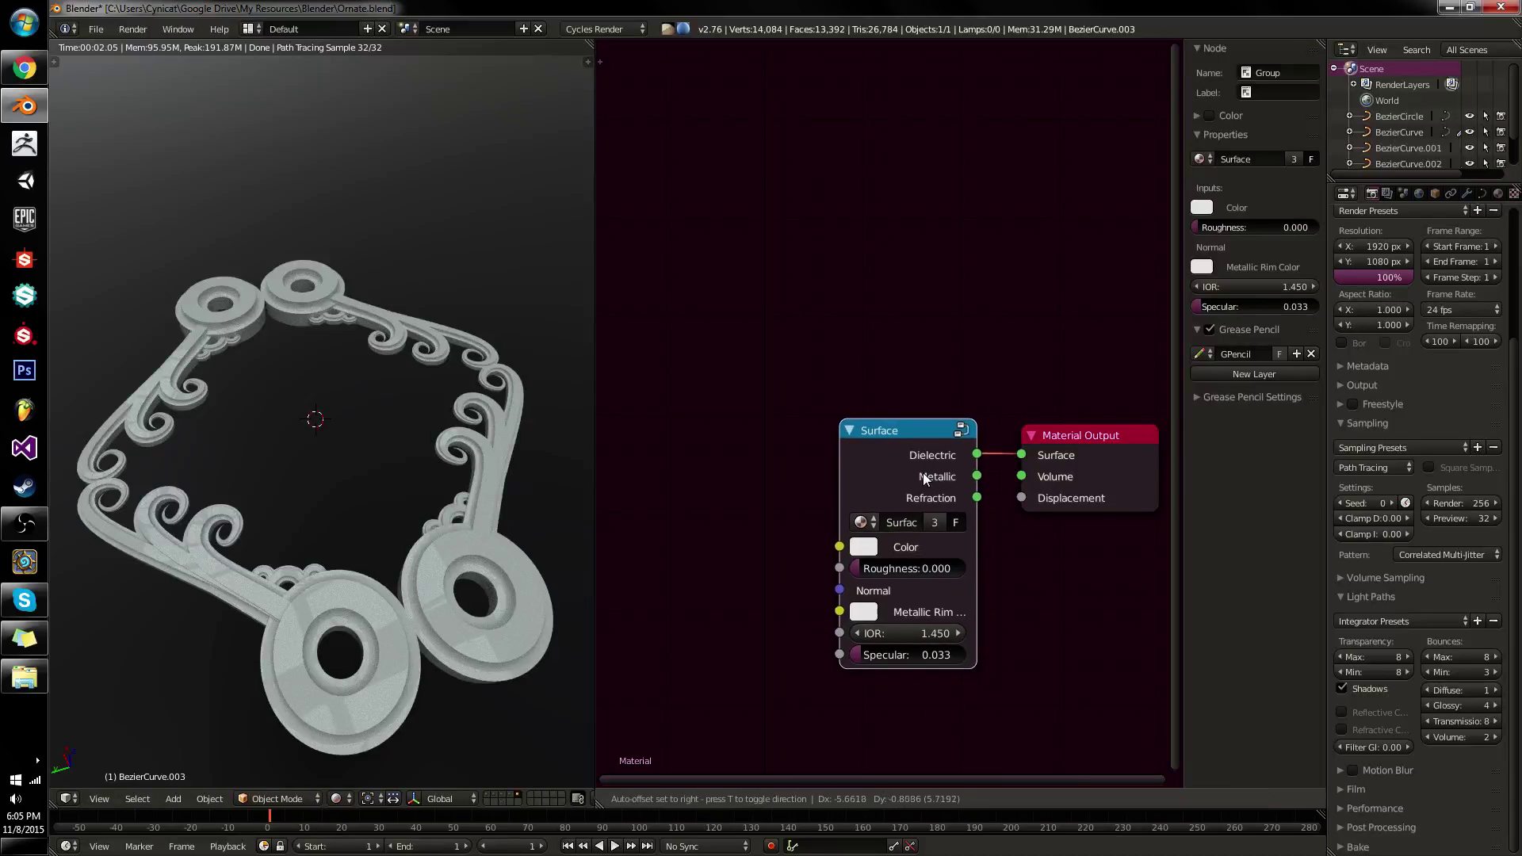
{"action": "left_click", "coordinate": [711, 476]}
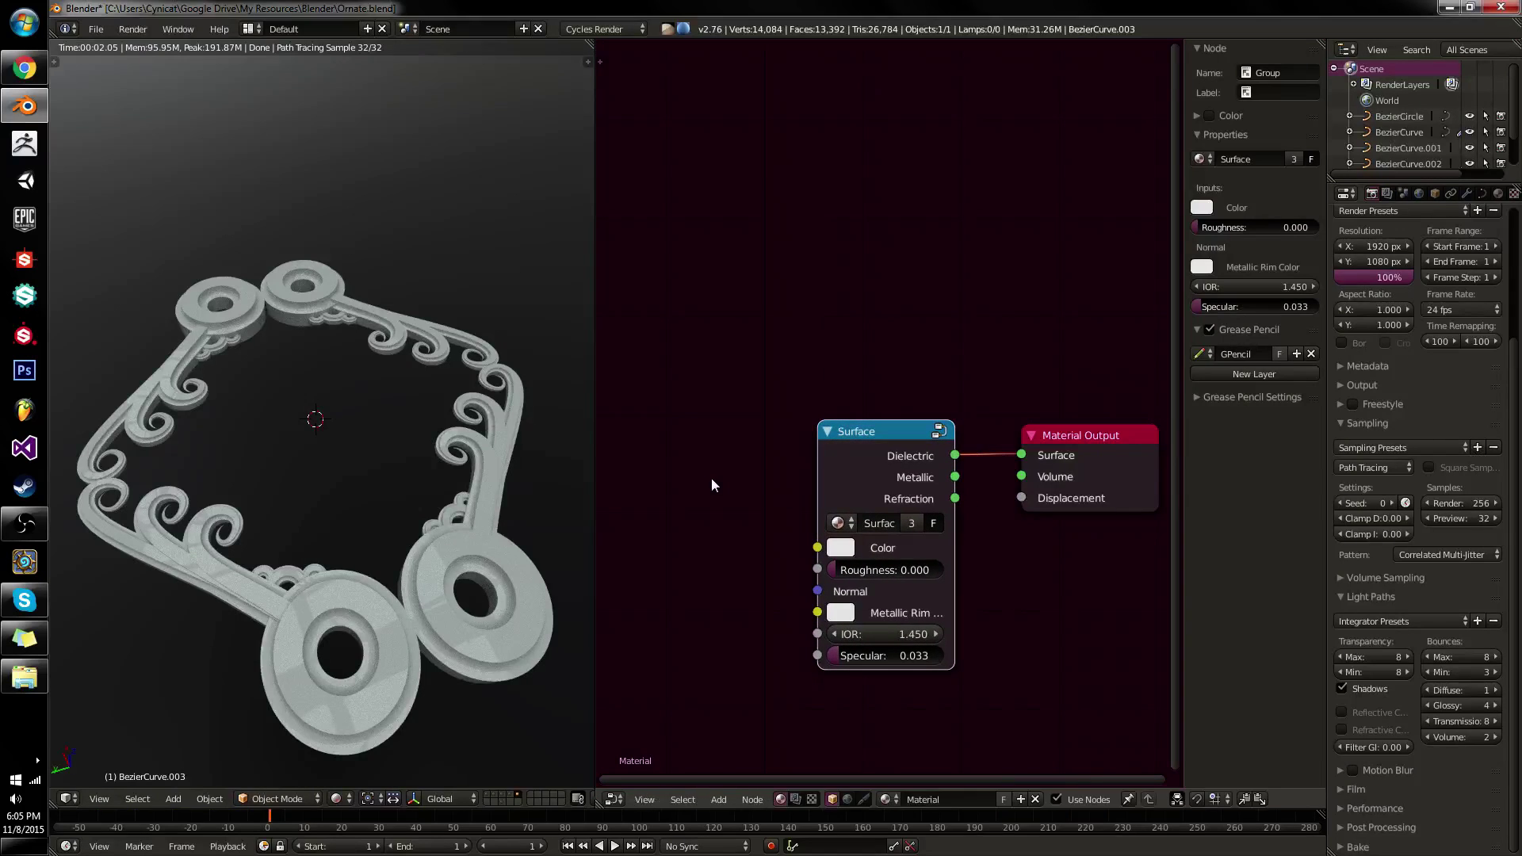
{"action": "key", "text": "g"}
{"action": "left_click", "coordinate": [918, 456]}
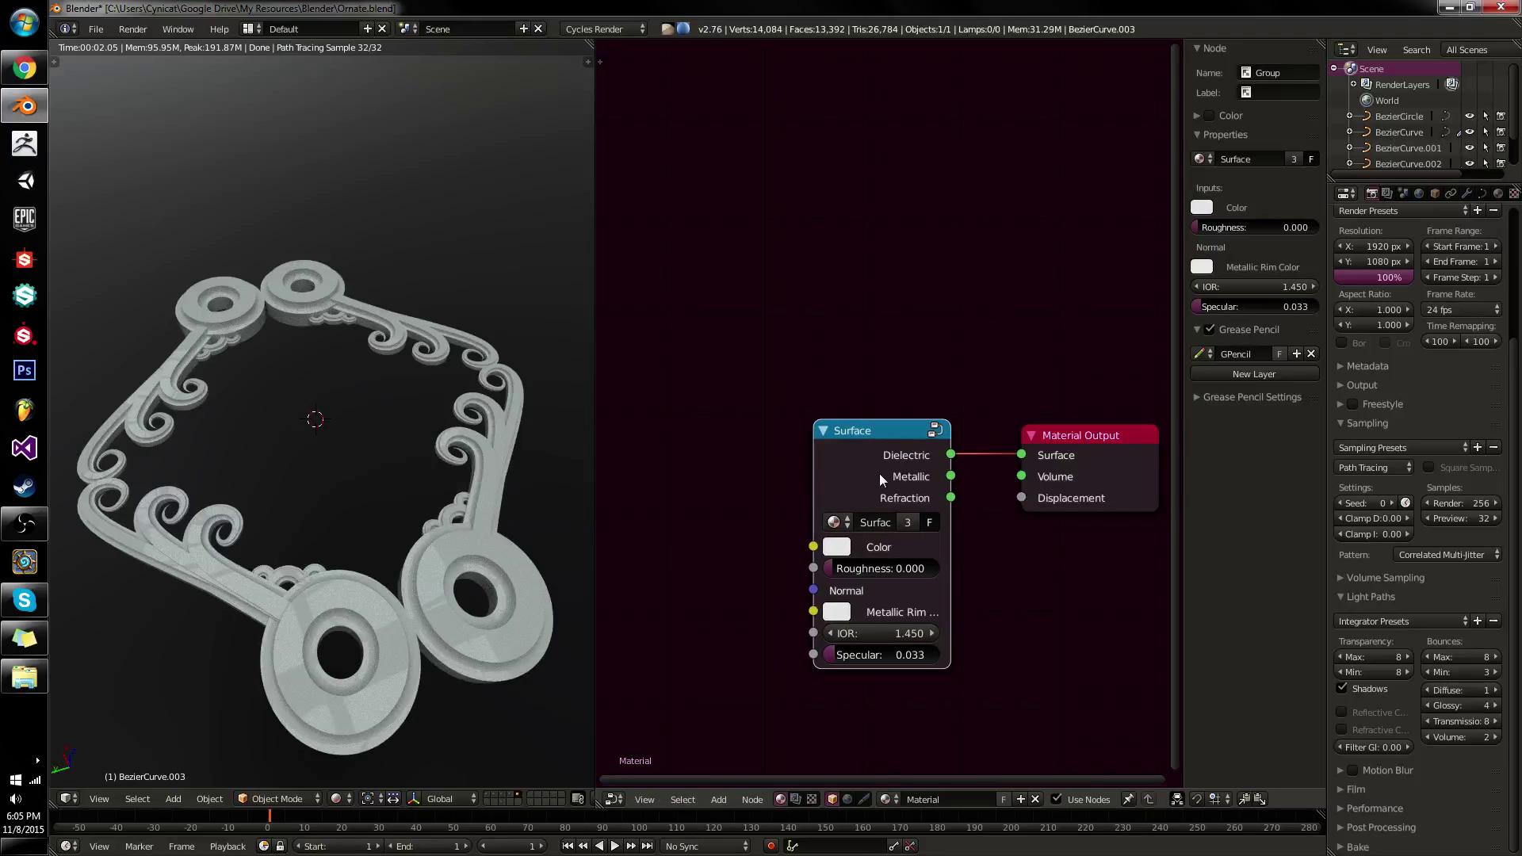
{"action": "left_click", "coordinate": [888, 464], "text": "ctrl+shift"}
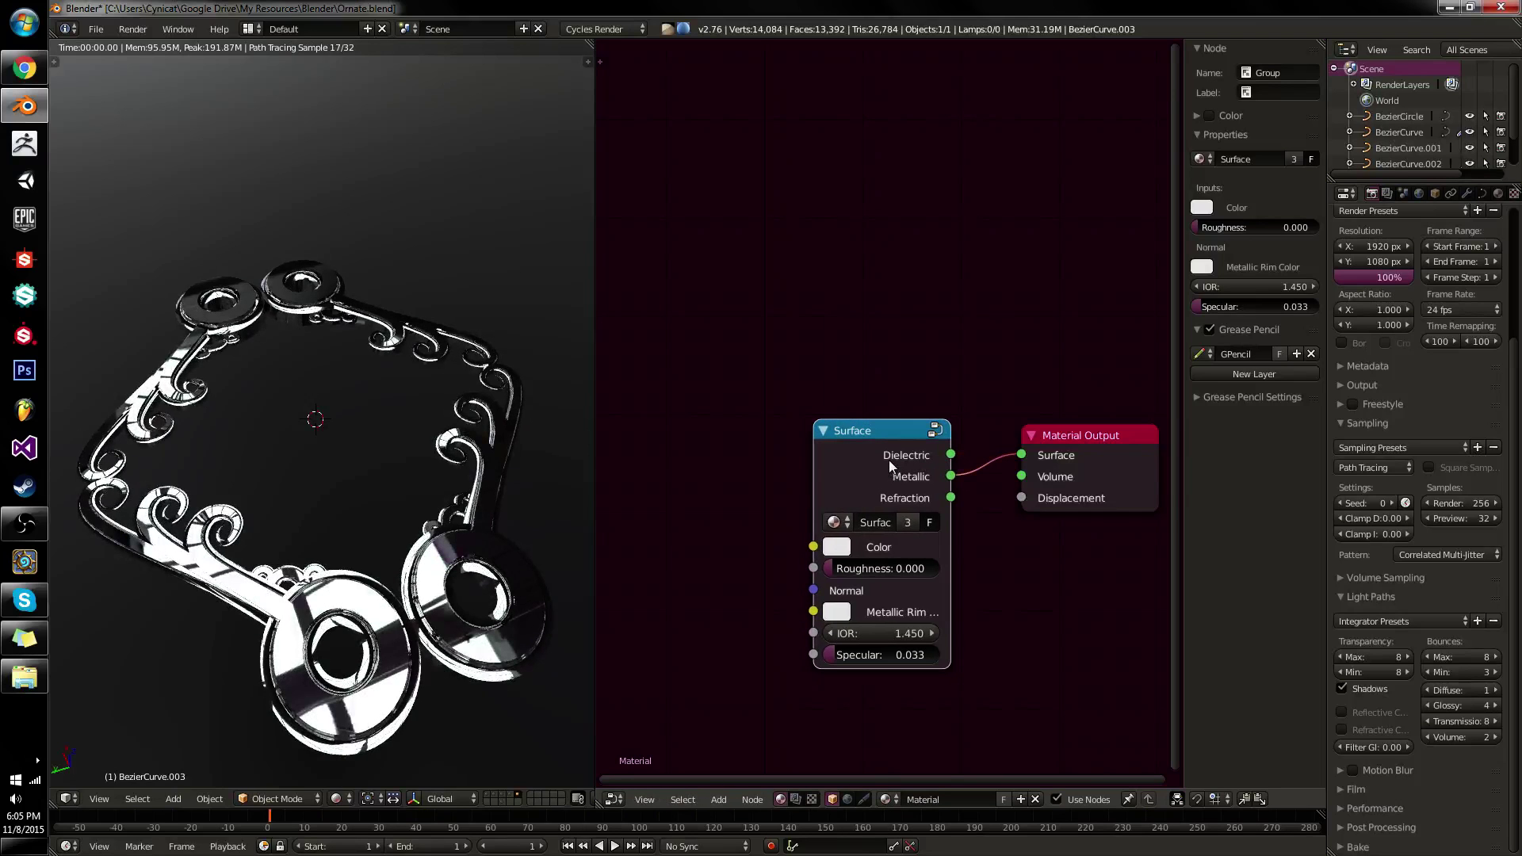
{"action": "left_click", "coordinate": [888, 469], "text": "ctrl+shift"}
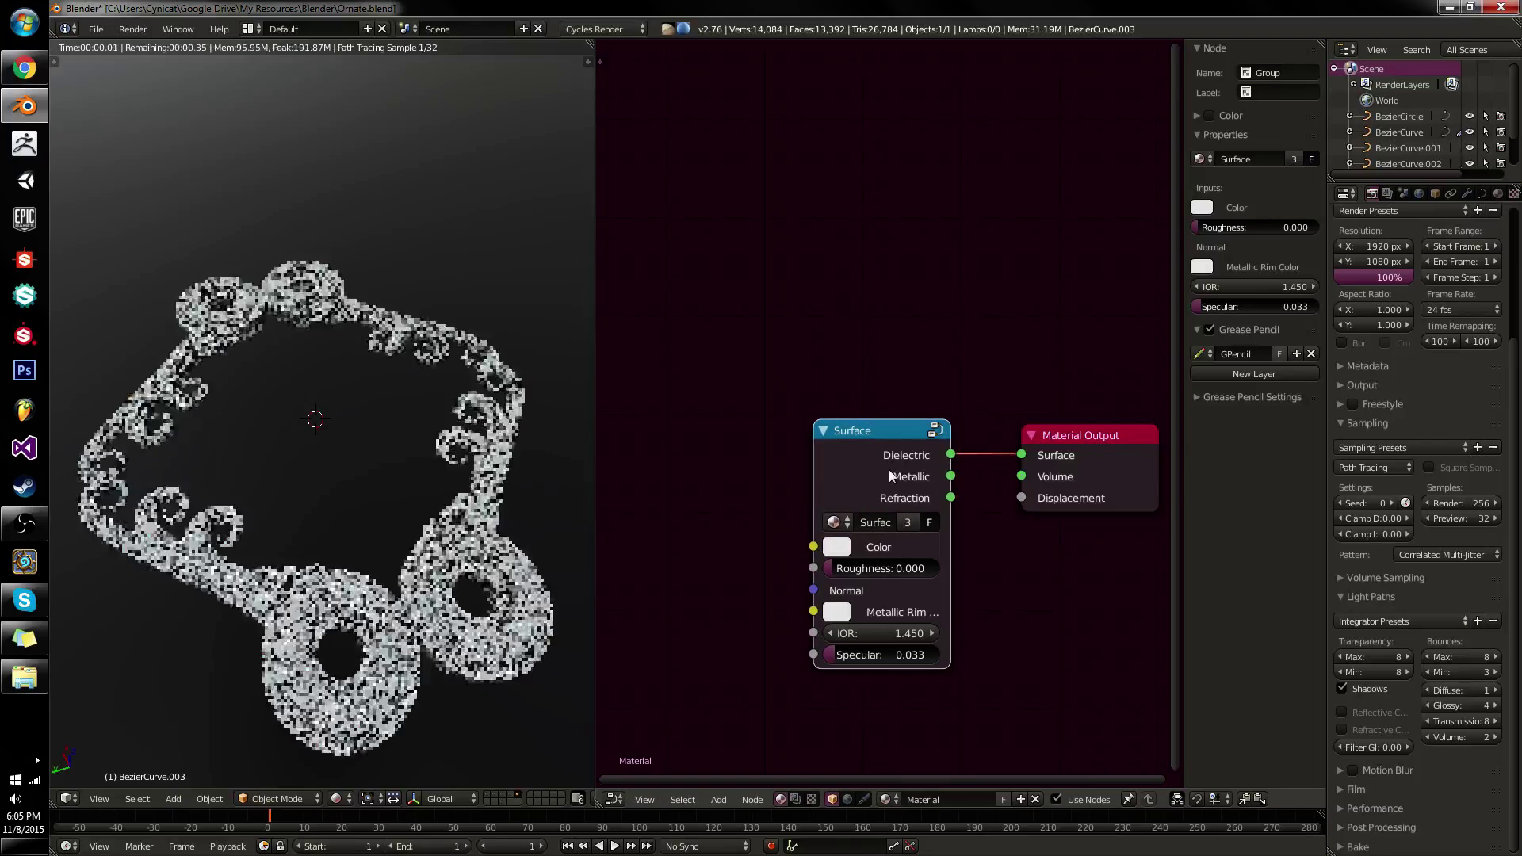